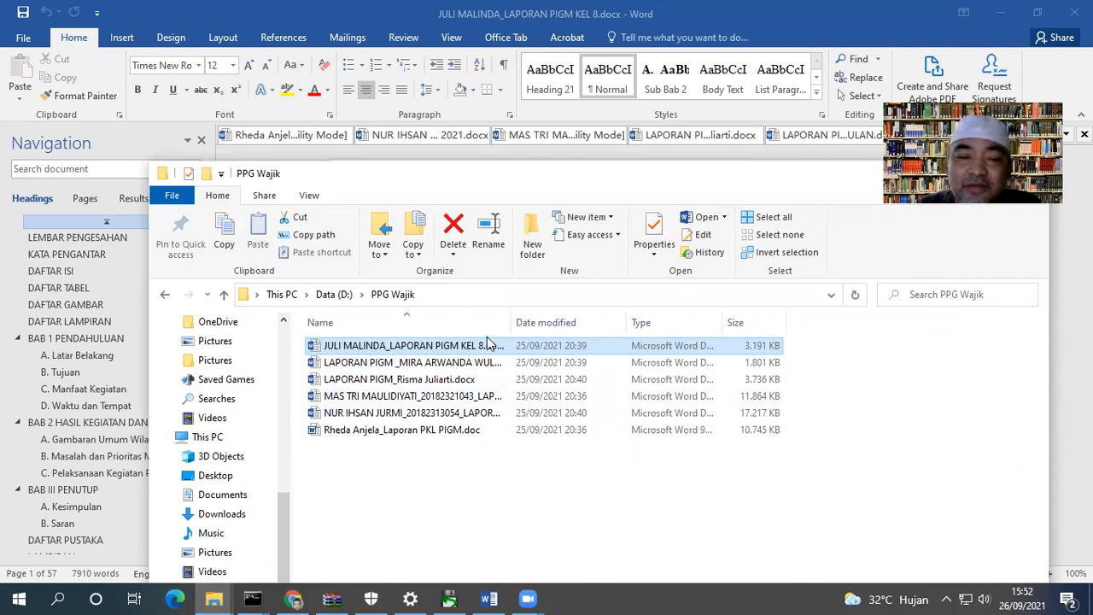
Minimize the PPG Wajik folder window and return to the open report's cover page in Word.
left_click_drag(315, 455, 519, 336)
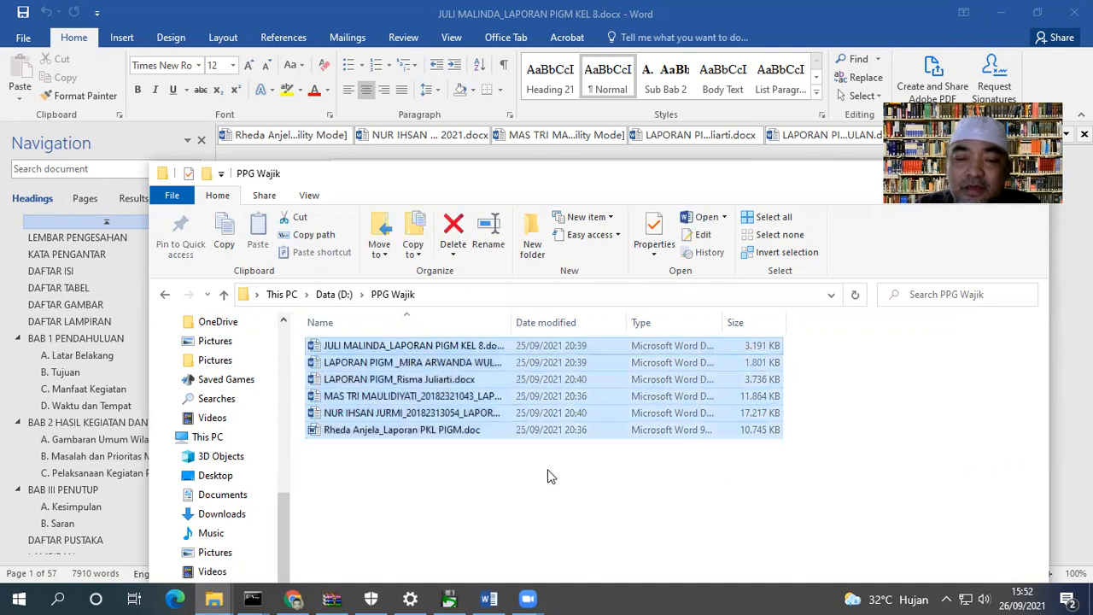
left_click(549, 474)
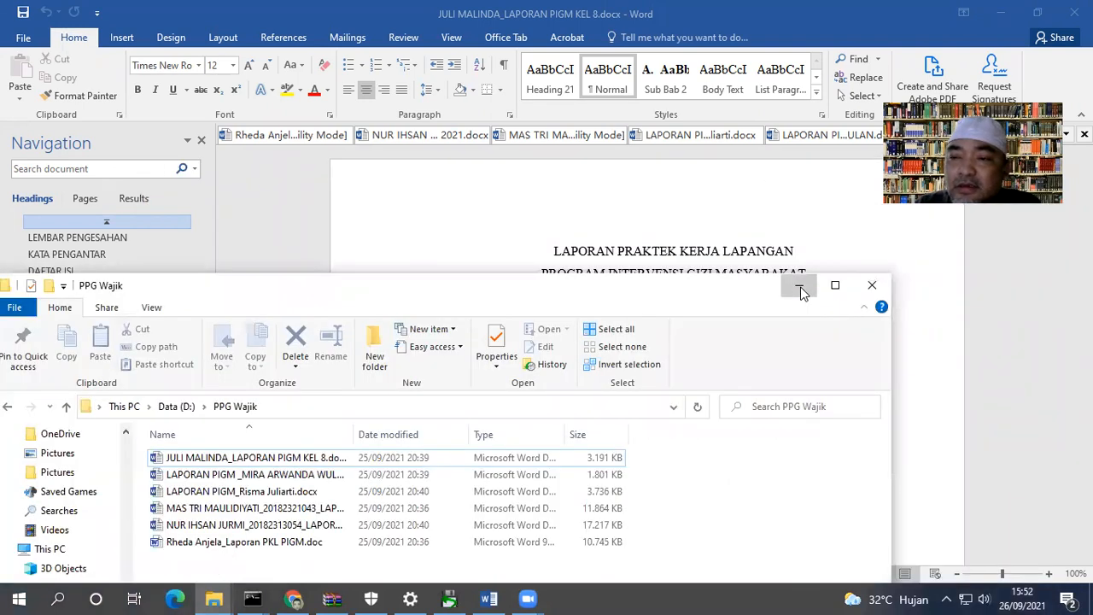
left_click(799, 286)
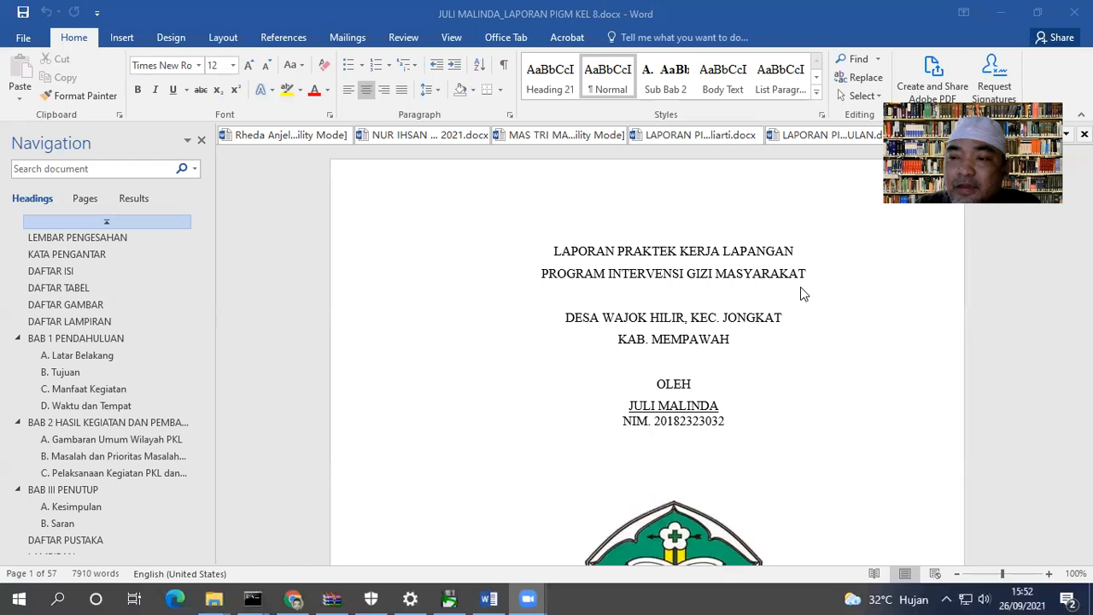
scroll(459, 282, "down", 2)
scroll(458, 282, "up", 2)
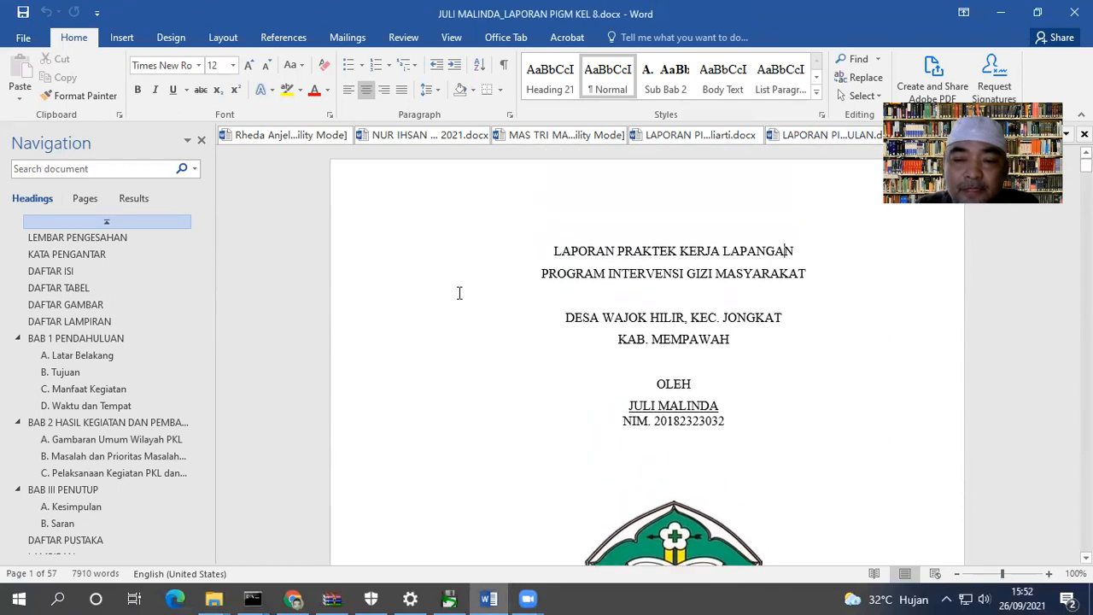
Look through the cover pages of the open student reports and bring the fourth open report to the front.
left_click(299, 137)
left_click(400, 138)
left_click(579, 138)
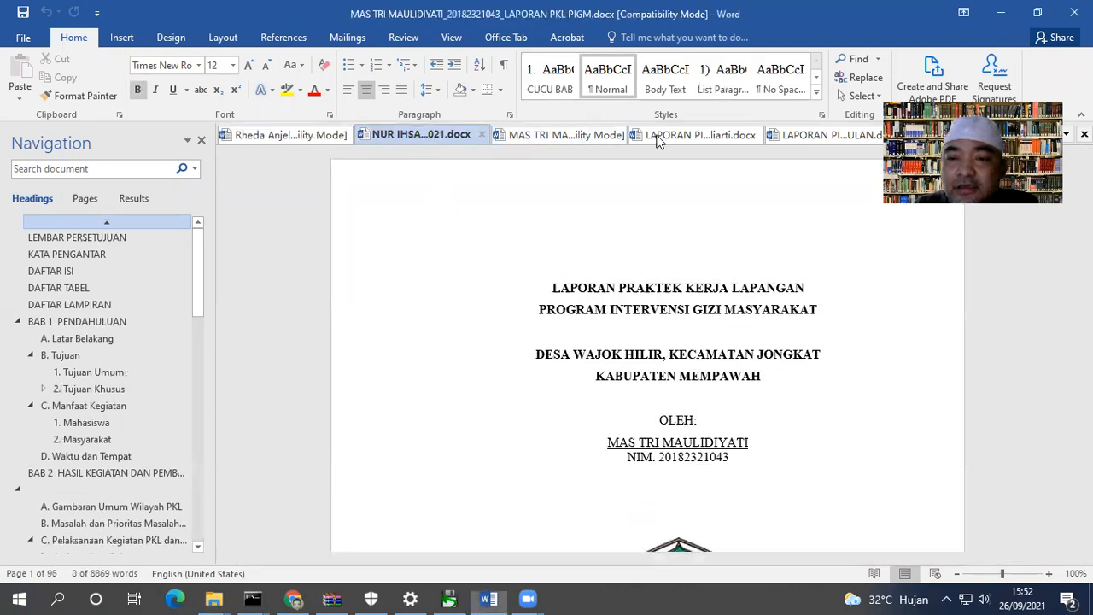
left_click(696, 135)
left_click(804, 135)
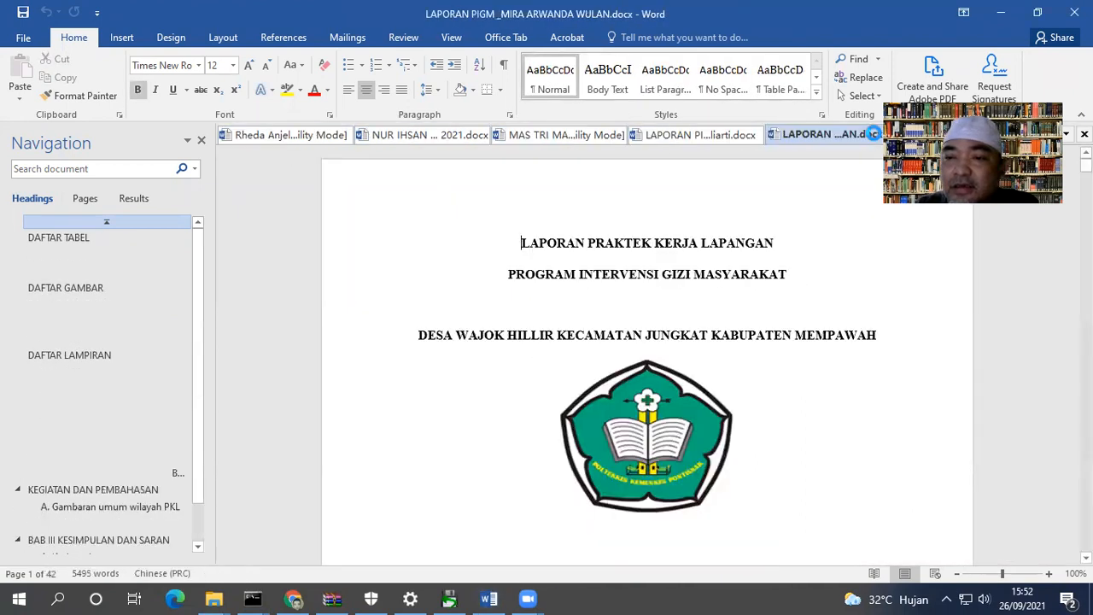
left_click(658, 138)
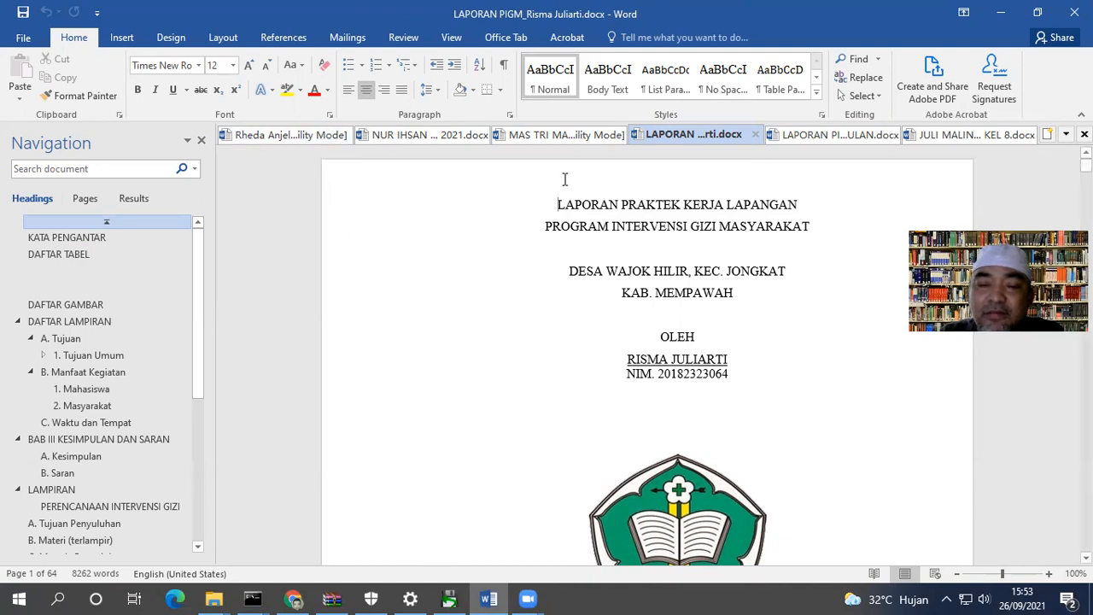
Set the top and bottom page margins of the report's first section to 3 cm.
left_click(233, 37)
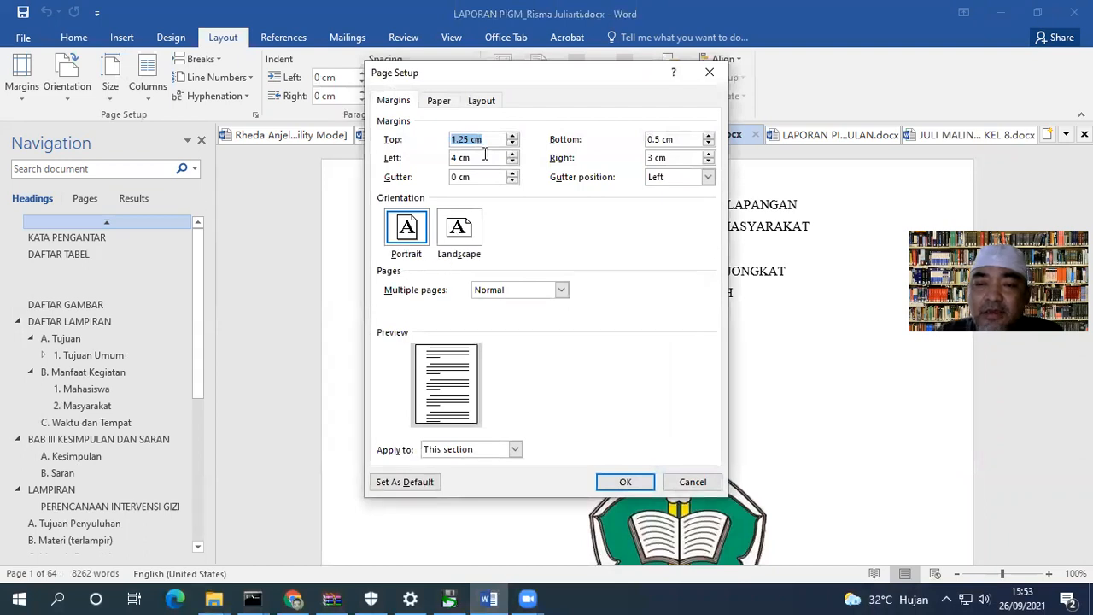
type("3")
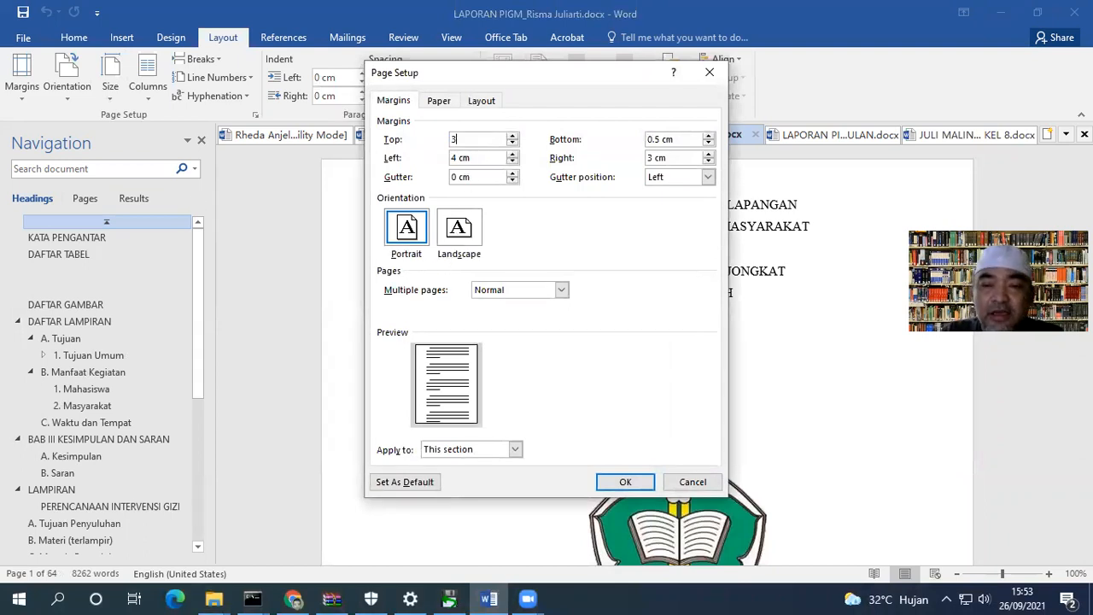
left_click(480, 157)
left_click_drag(682, 139, 612, 139)
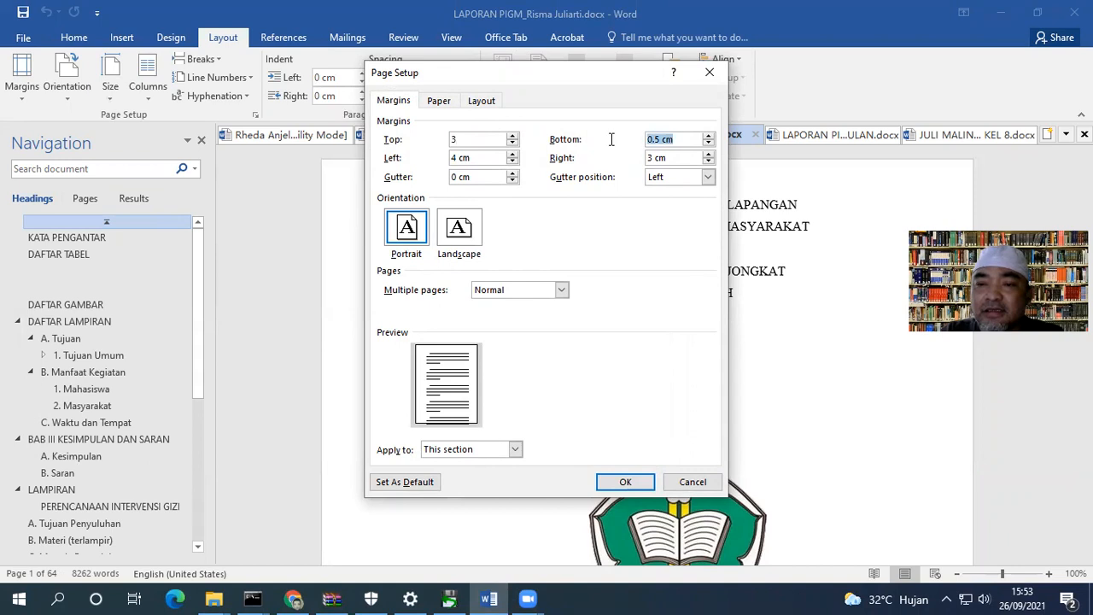
left_click_drag(675, 139, 601, 139)
type("3")
left_click(677, 159)
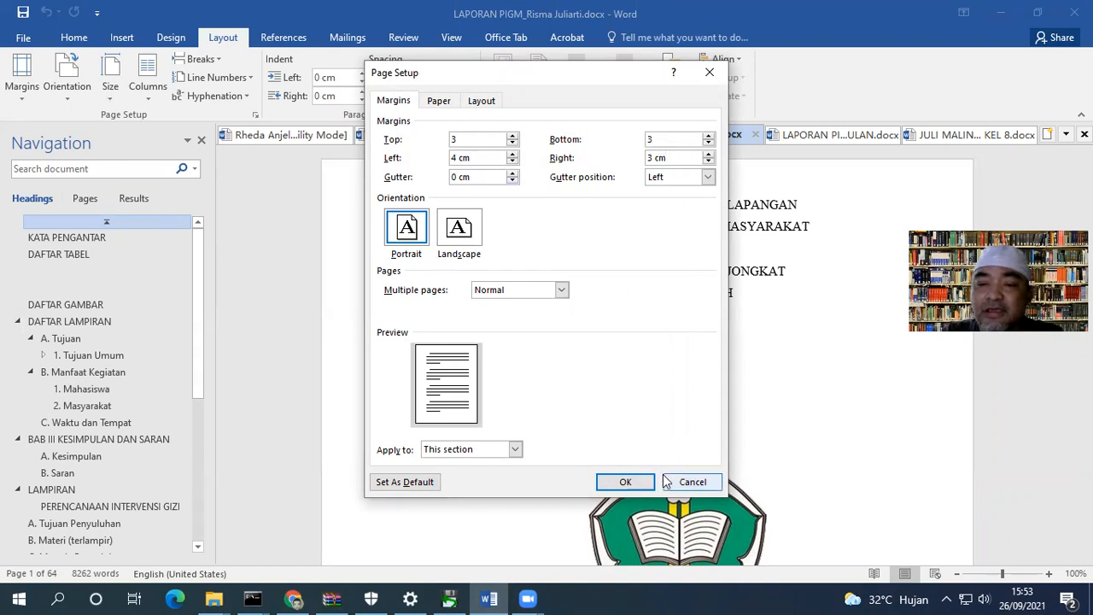
left_click(624, 482)
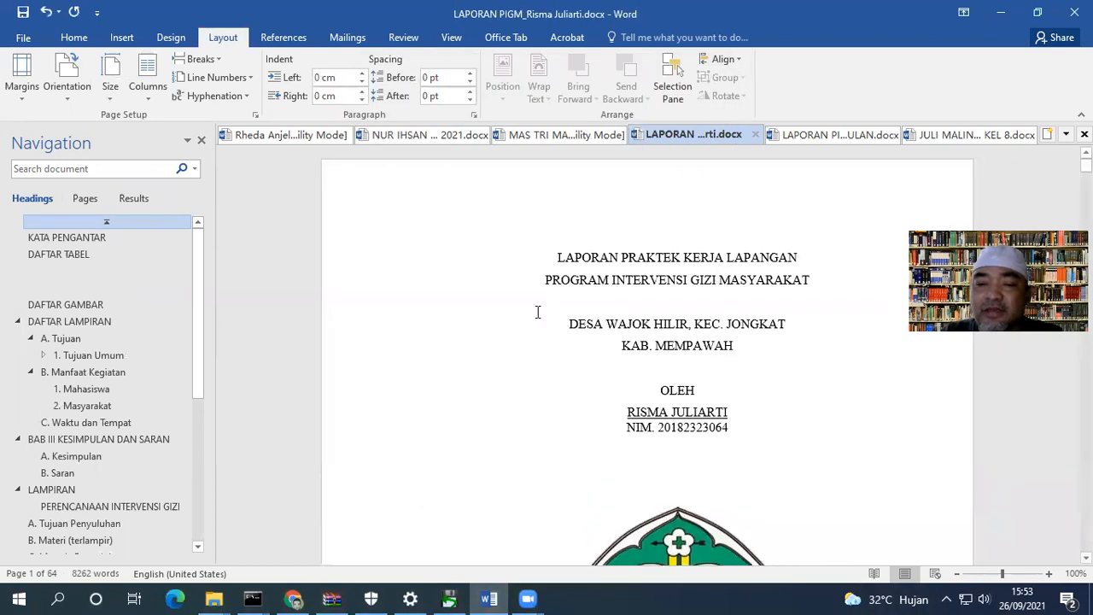
Show the rulers around the document.
left_click(452, 40)
left_click(189, 61)
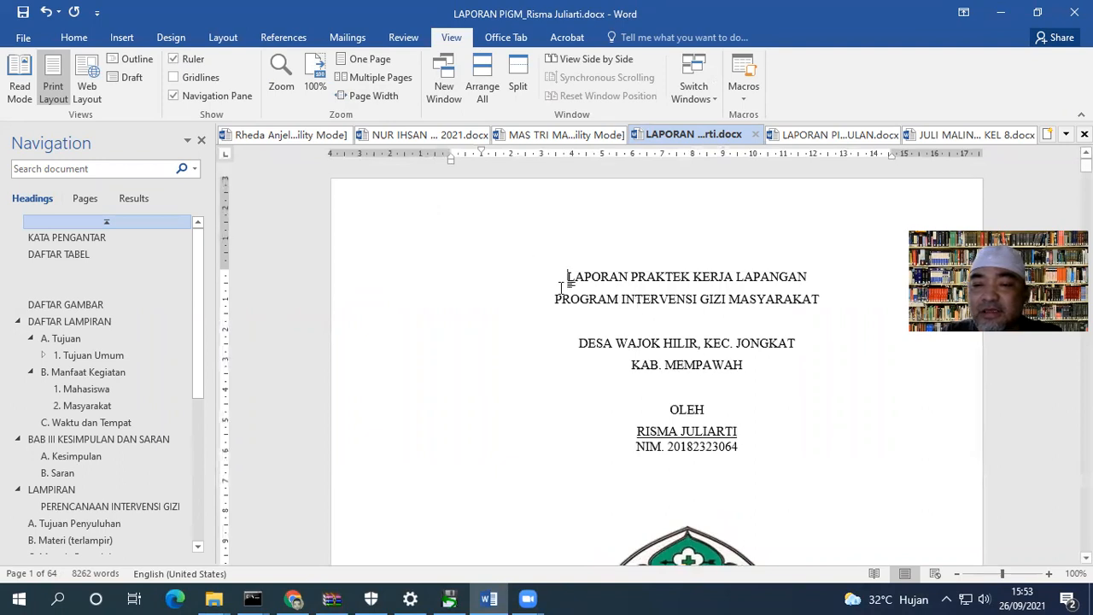
scroll(561, 287, "down", 3)
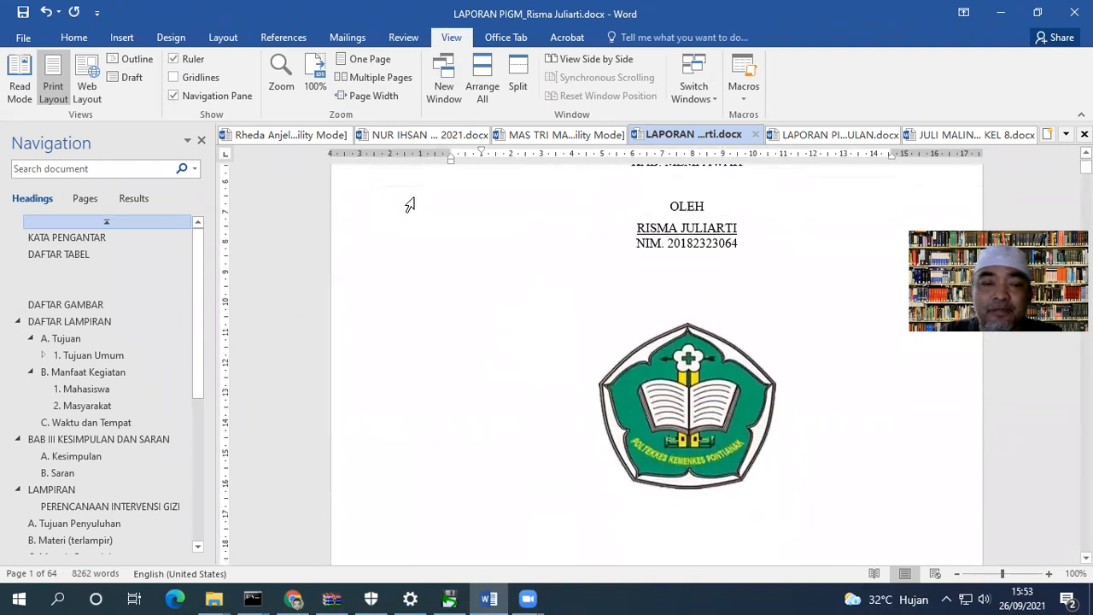
Examine the margins and layout of the KATA PENGANTAR and DAFTAR ISI pages.
scroll(481, 203, "down", 10)
scroll(498, 208, "down", 10)
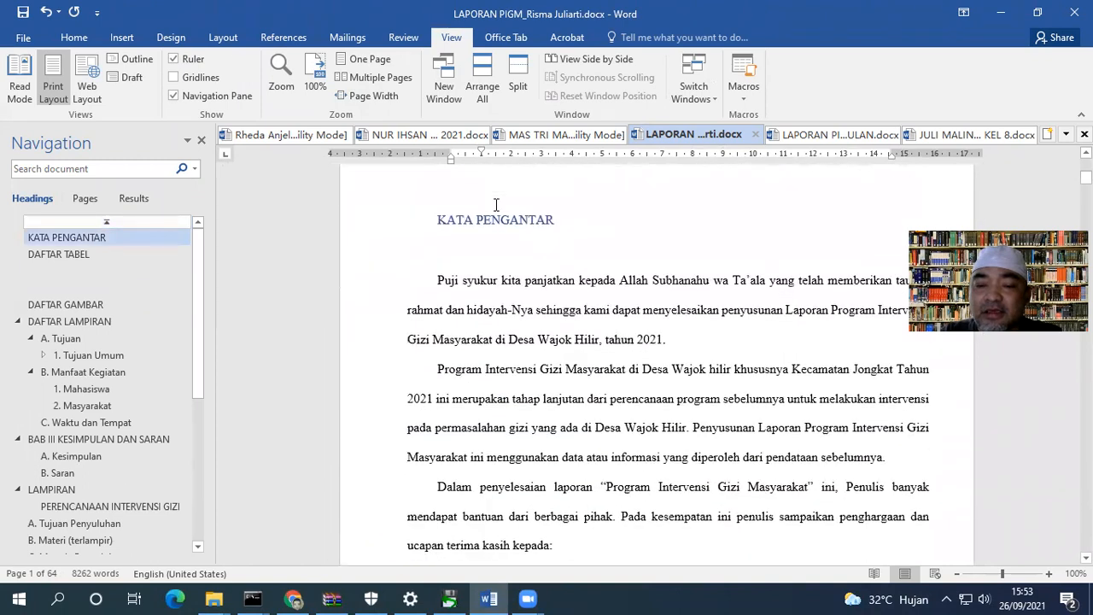
scroll(495, 205, "down", 1)
left_click(501, 242)
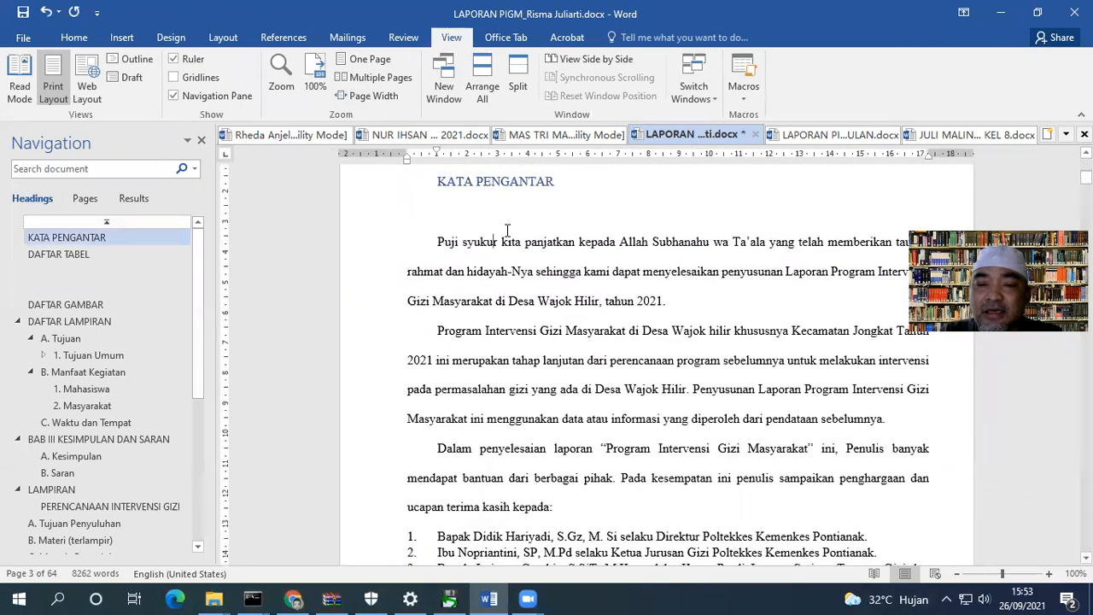
scroll(512, 237, "down", 2)
scroll(513, 237, "up", 3)
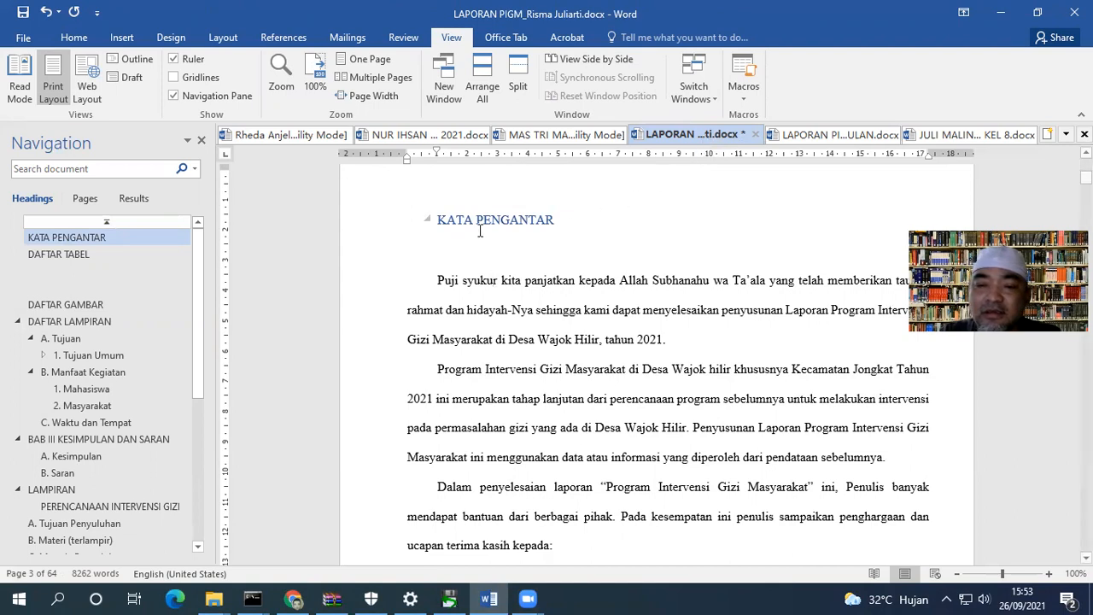
scroll(480, 231, "down", 3)
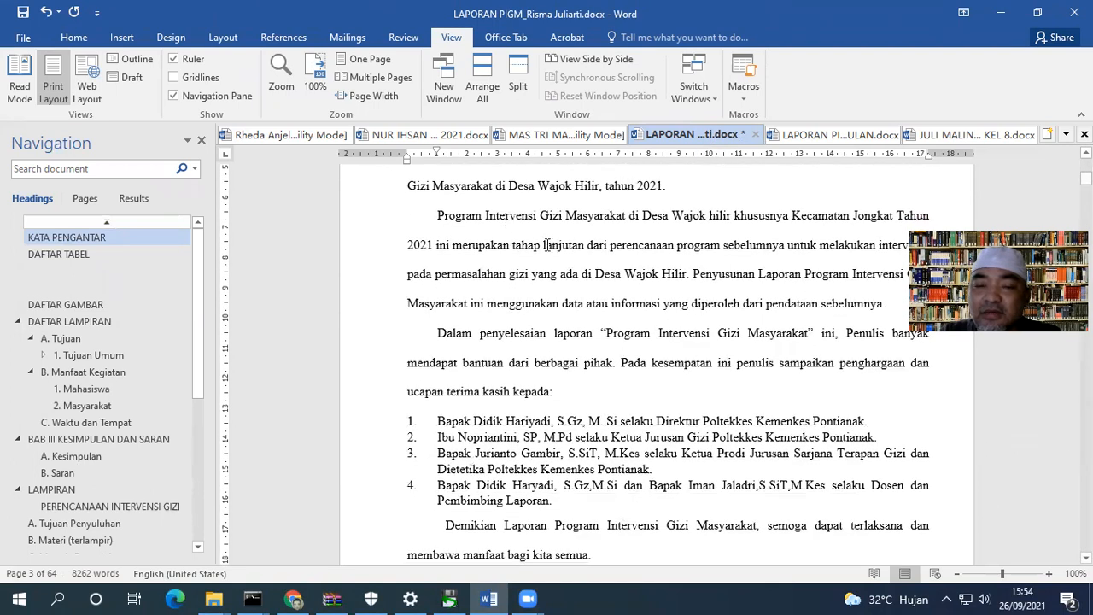
scroll(547, 245, "up", 2)
scroll(399, 224, "up", 10)
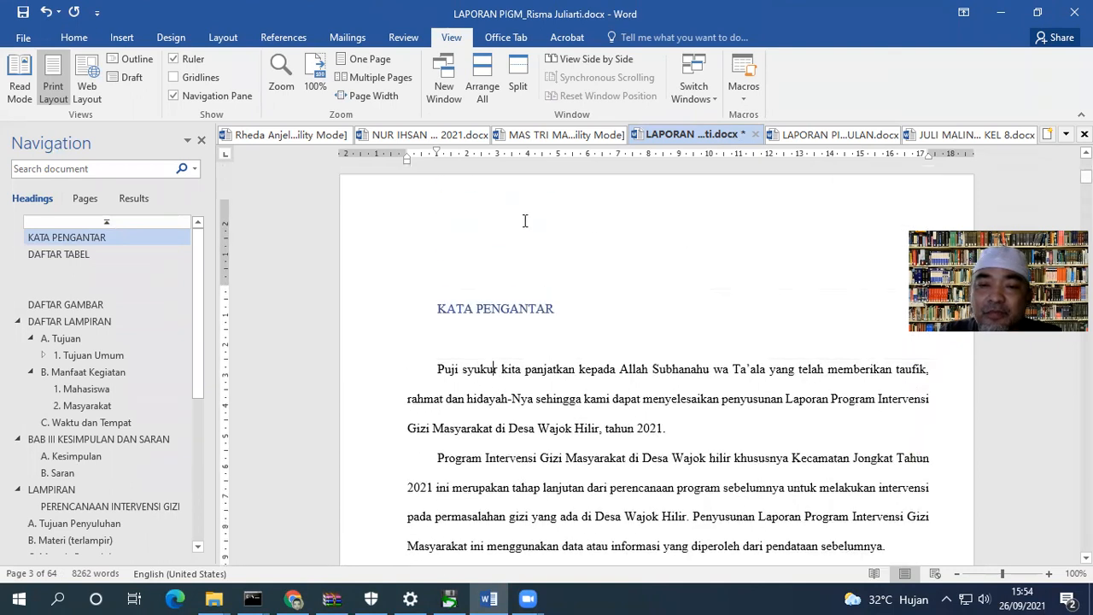
scroll(486, 257, "down", 7)
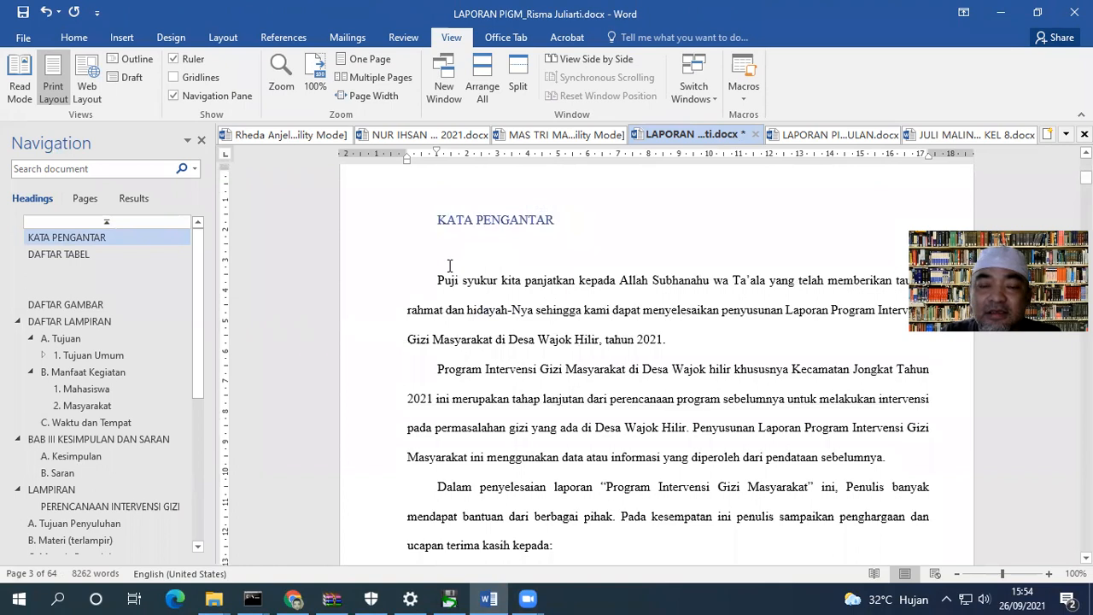
scroll(517, 248, "down", 12)
scroll(512, 246, "down", 1)
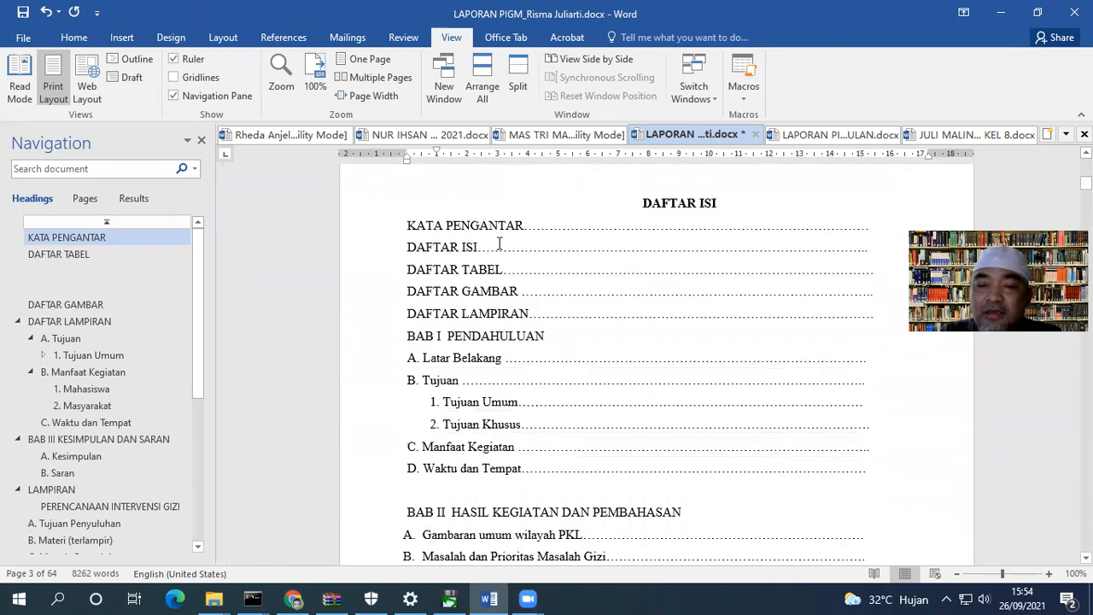
scroll(488, 241, "down", 5)
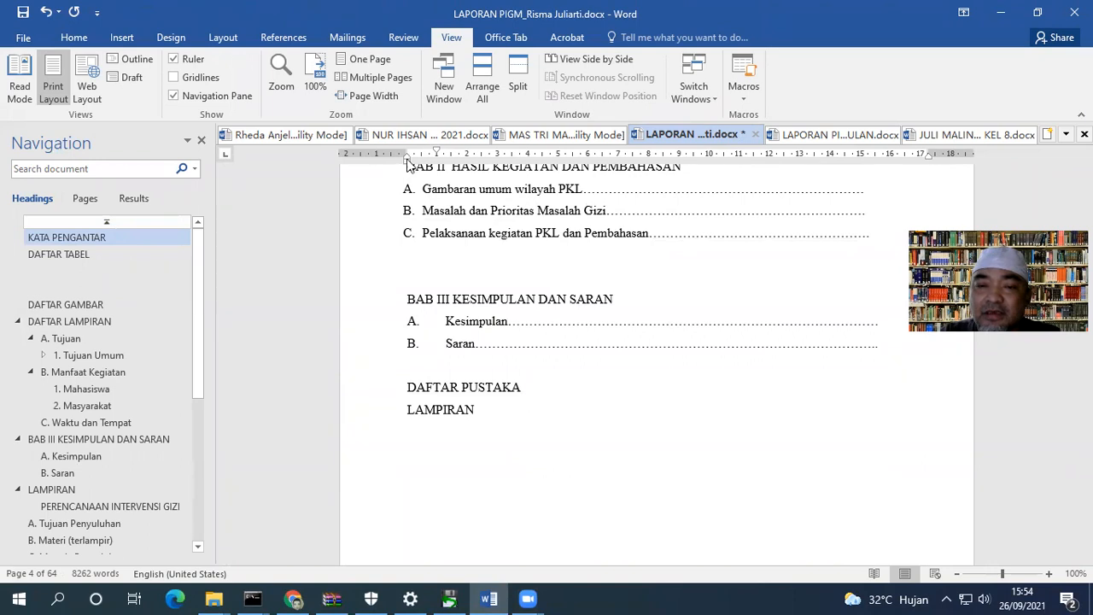
Adjust the left margin of the DAFTAR ISI section to about 4 cm and its top margin to about 3 cm.
scroll(407, 164, "up", 6)
left_click_drag(407, 149, 458, 160)
scroll(484, 310, "up", 1)
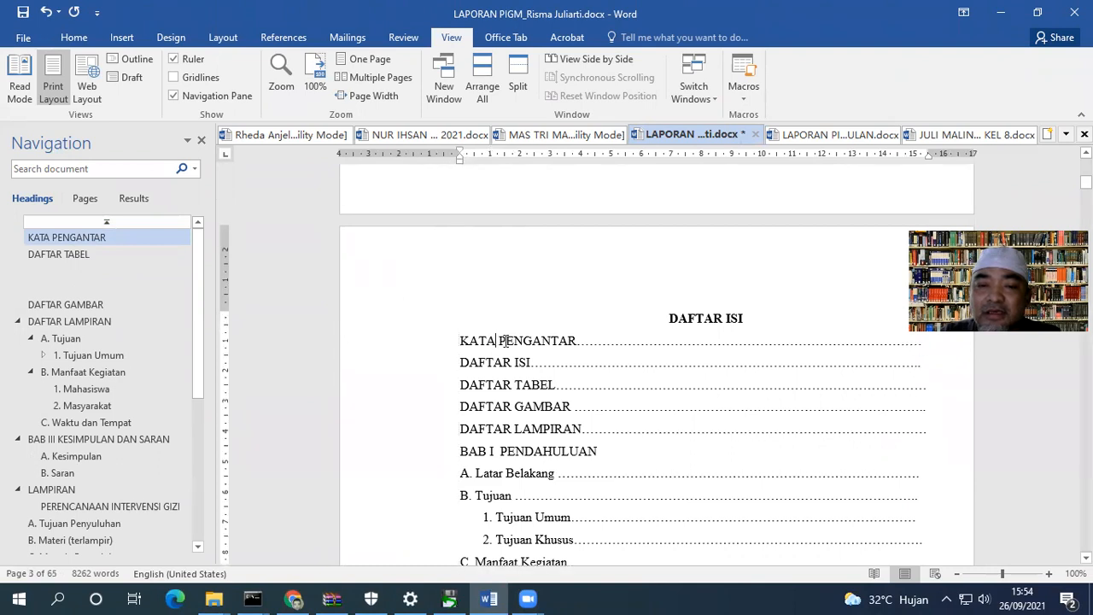
left_click_drag(228, 309, 227, 325)
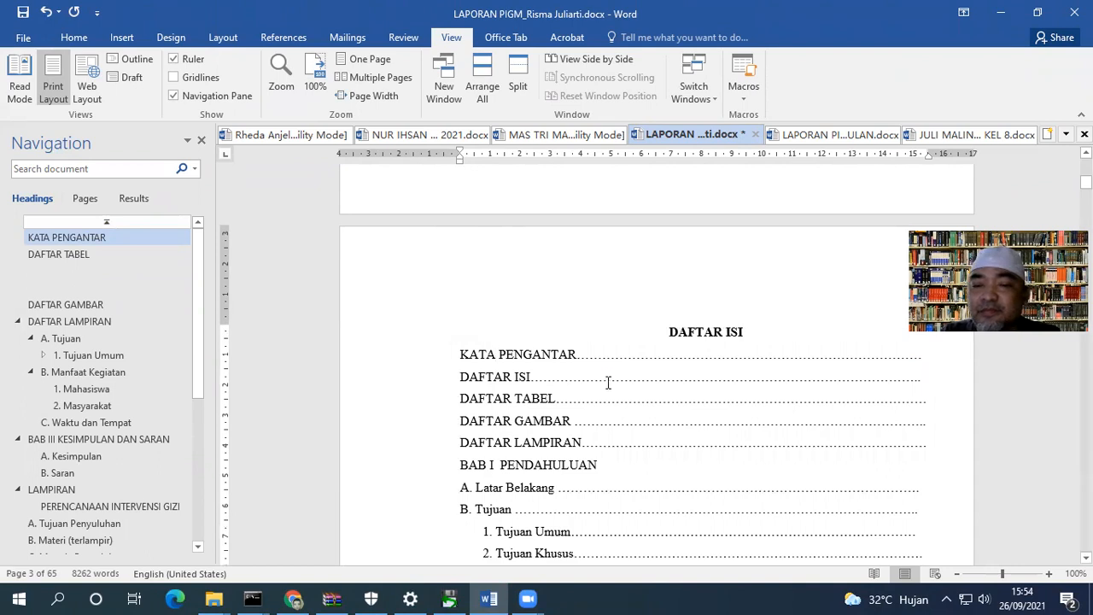
Widen the right margin of the DAFTAR ISI section to about 3 cm.
scroll(610, 385, "down", 10)
scroll(610, 384, "down", 6)
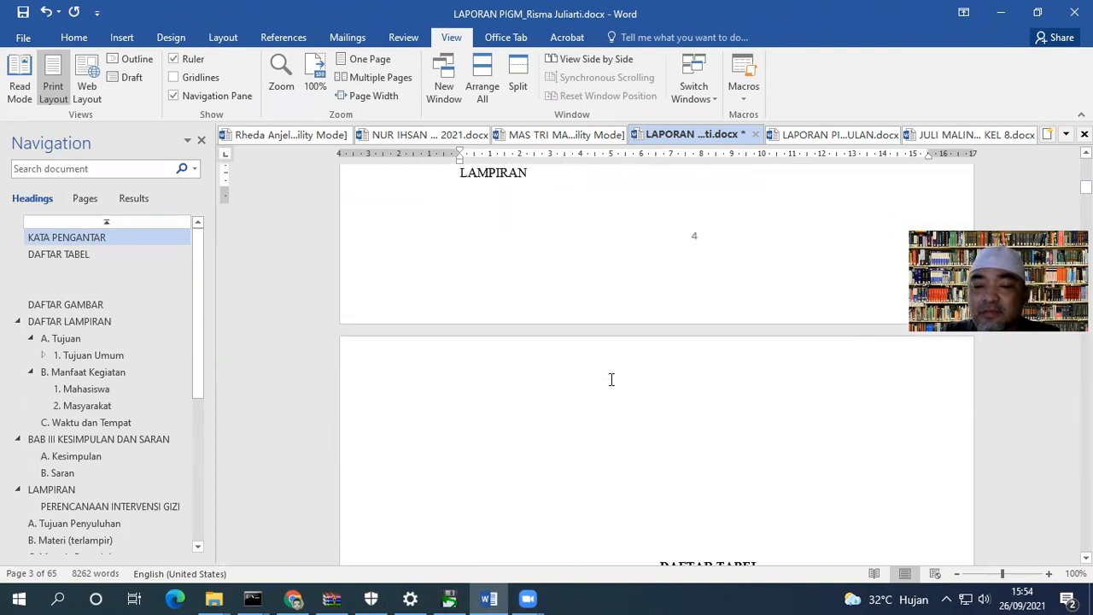
scroll(629, 366, "up", 7)
scroll(924, 175, "up", 3)
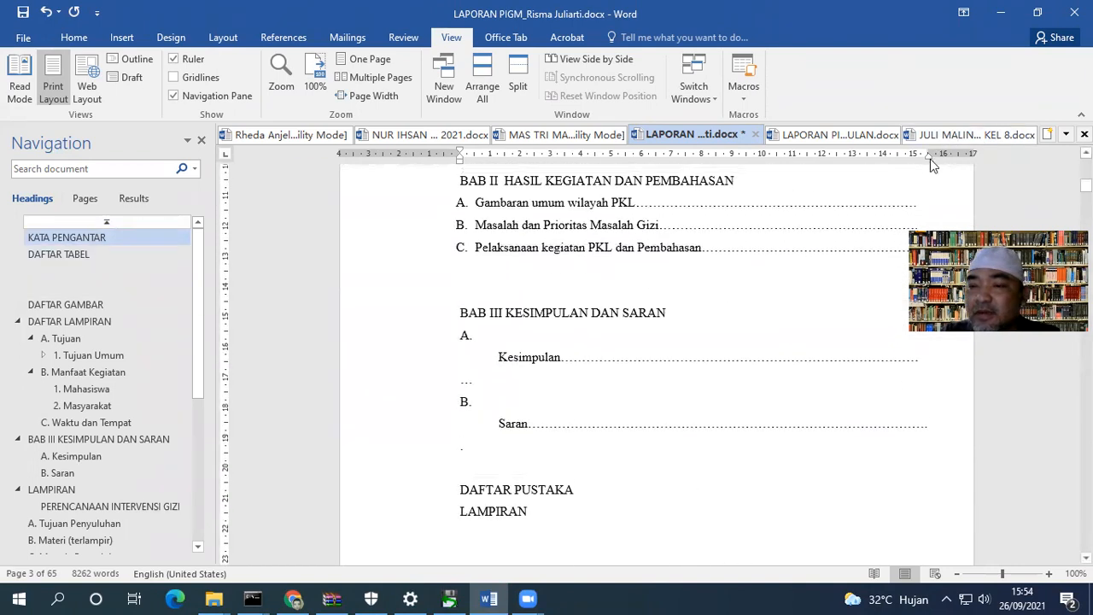
left_click_drag(928, 153, 883, 159)
Check the layout of the DAFTAR ISI, DAFTAR TABEL, DAFTAR GAMBAR and DAFTAR LAMPIRAN pages with the changed margins.
scroll(615, 254, "down", 15)
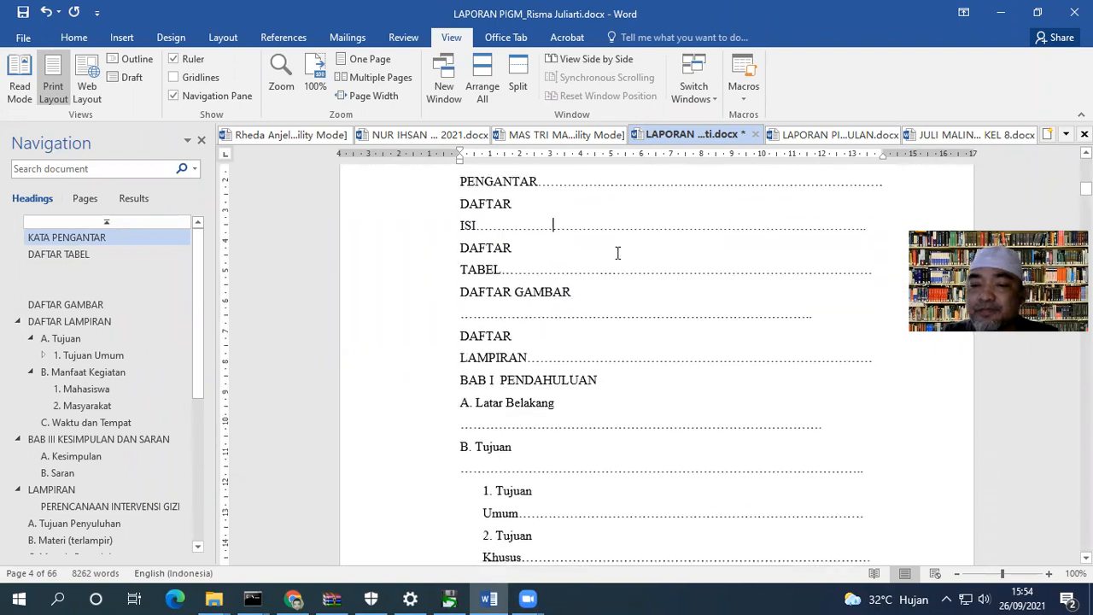
scroll(617, 251, "down", 20)
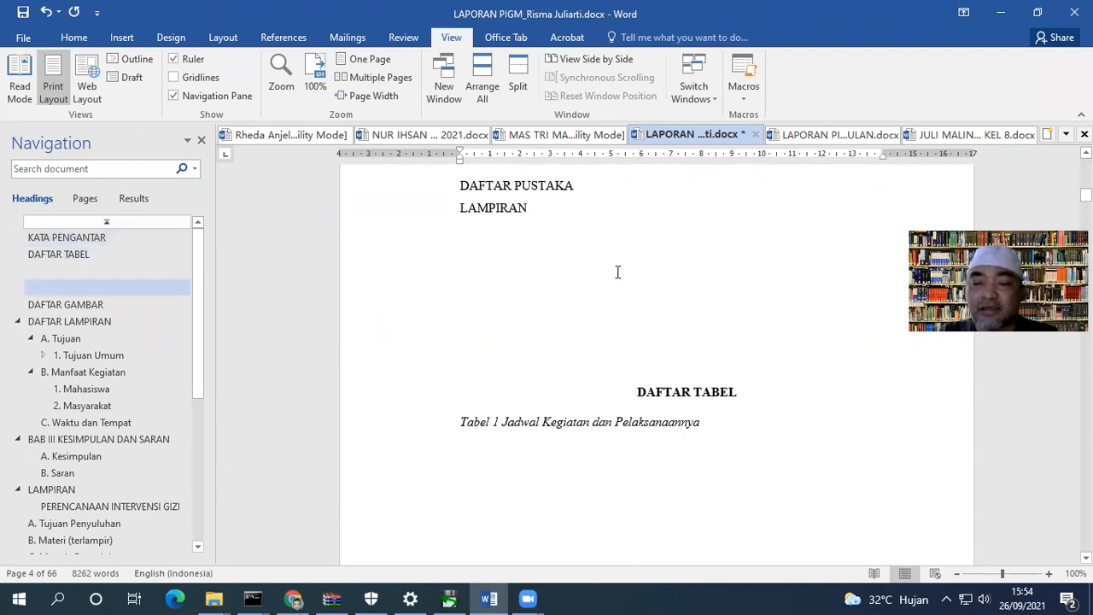
scroll(624, 267, "down", 15)
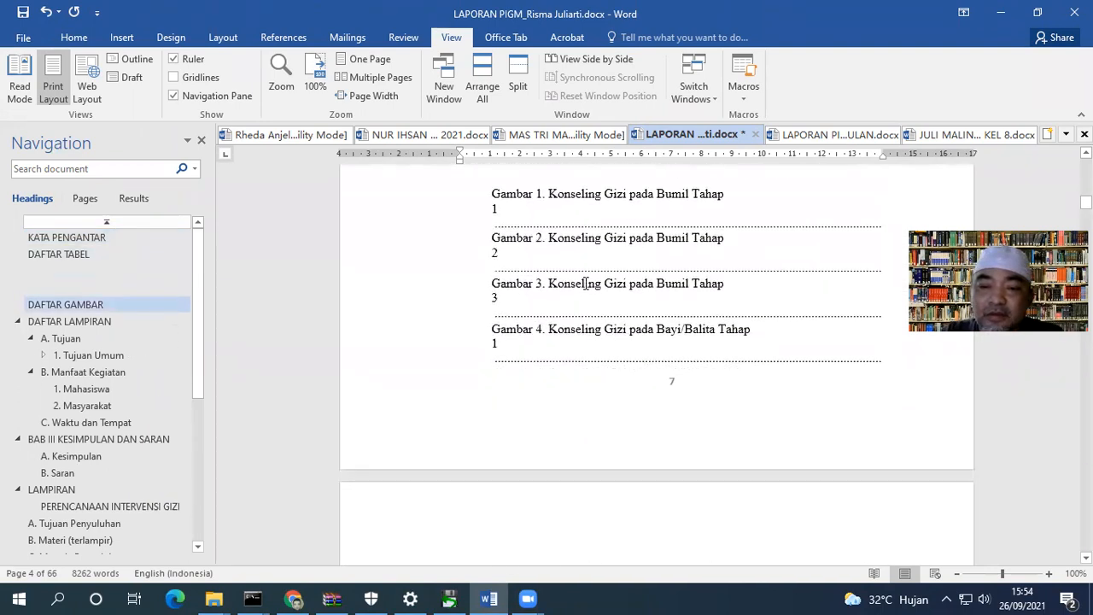
scroll(584, 278, "down", 6)
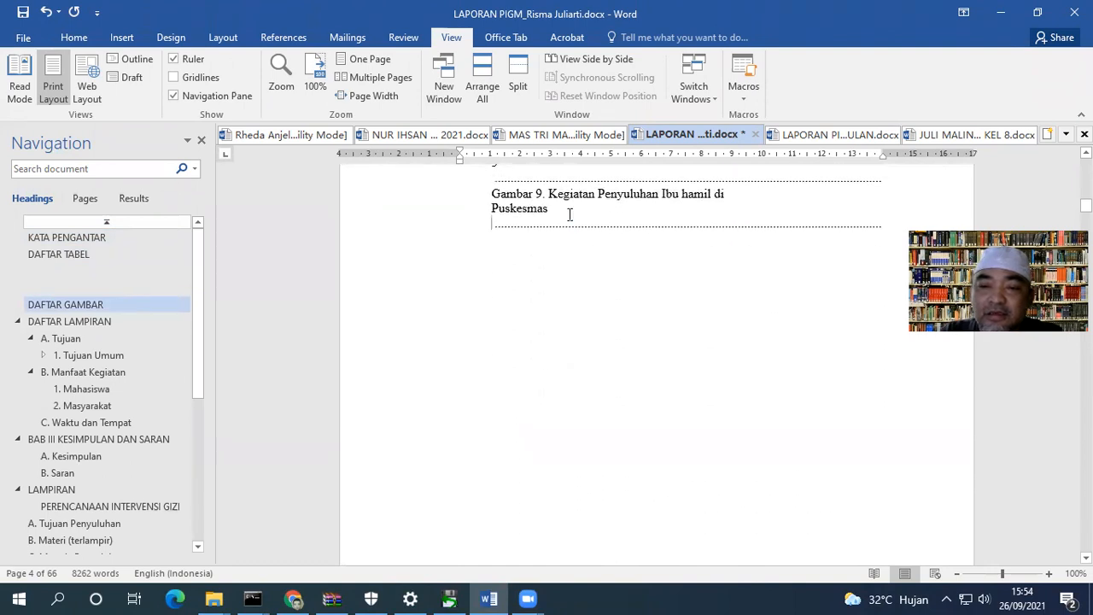
scroll(569, 234, "down", 10)
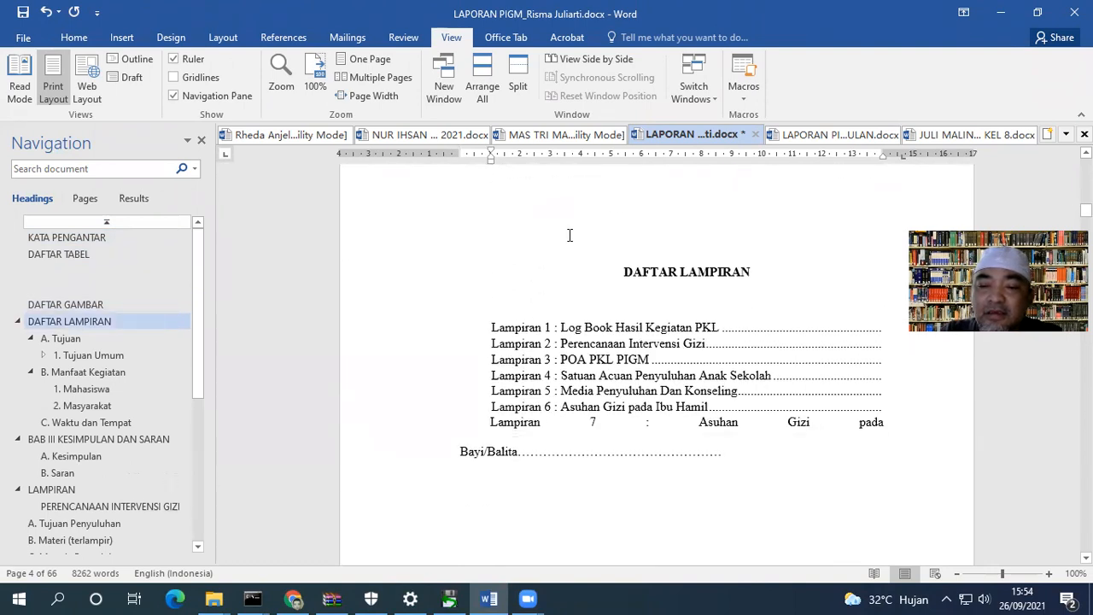
scroll(570, 235, "down", 3)
scroll(568, 237, "up", 3)
scroll(568, 240, "down", 2)
scroll(569, 237, "down", 5)
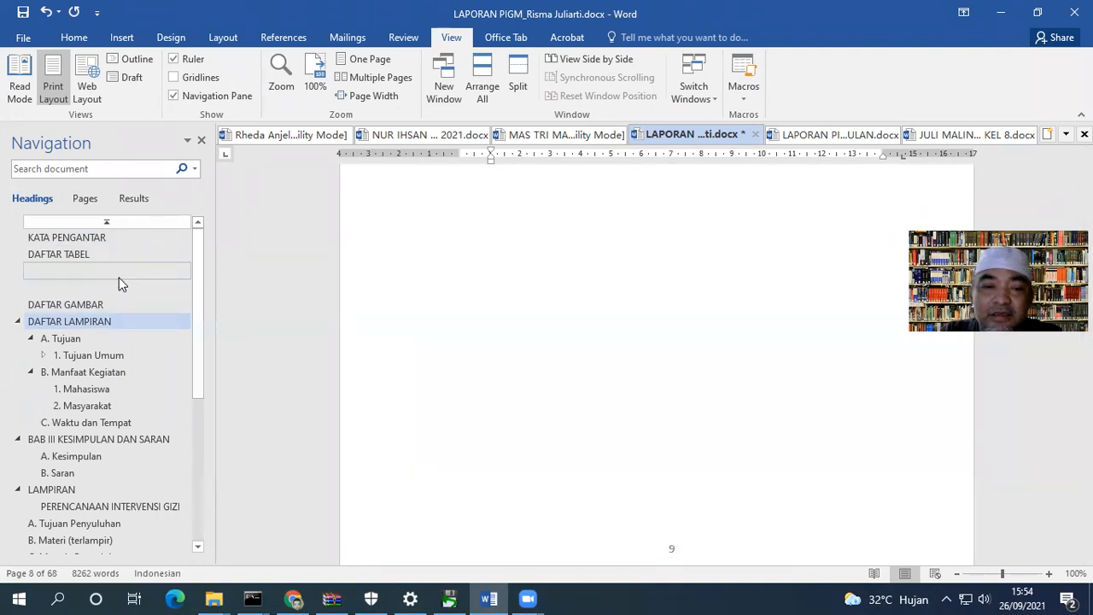
Inspect the blank heading entries between DAFTAR TABEL and DAFTAR GAMBAR in the document outline.
left_click(68, 271)
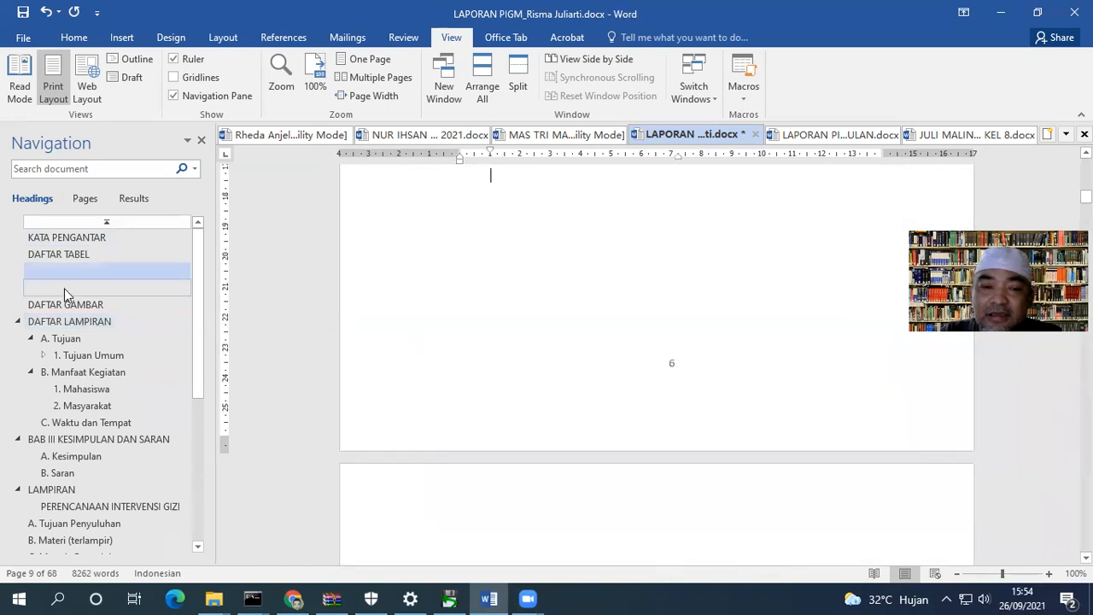
left_click(74, 276)
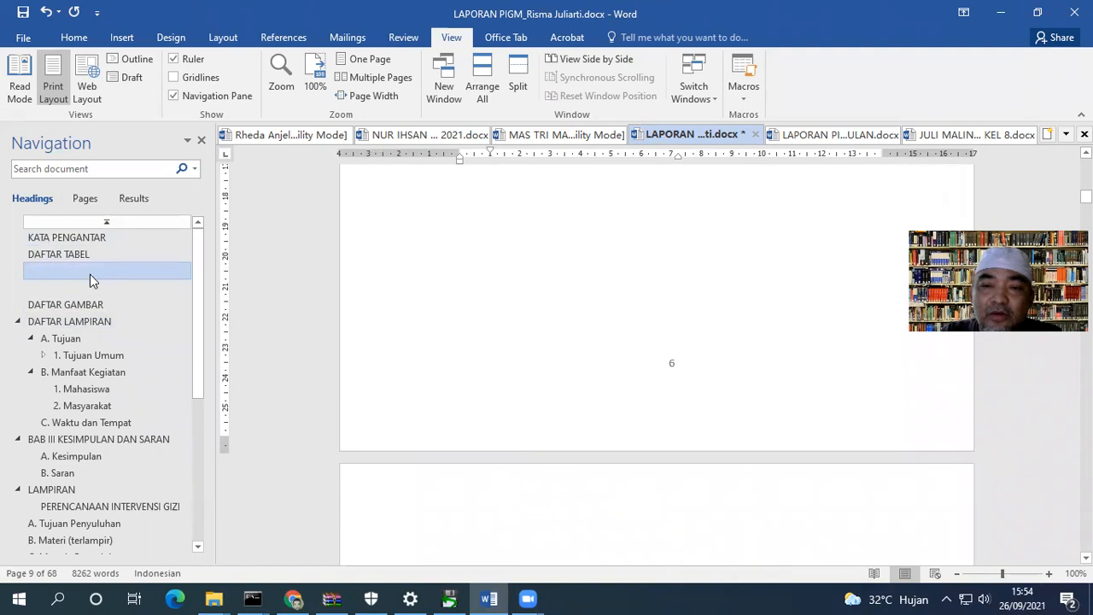
left_click(67, 270)
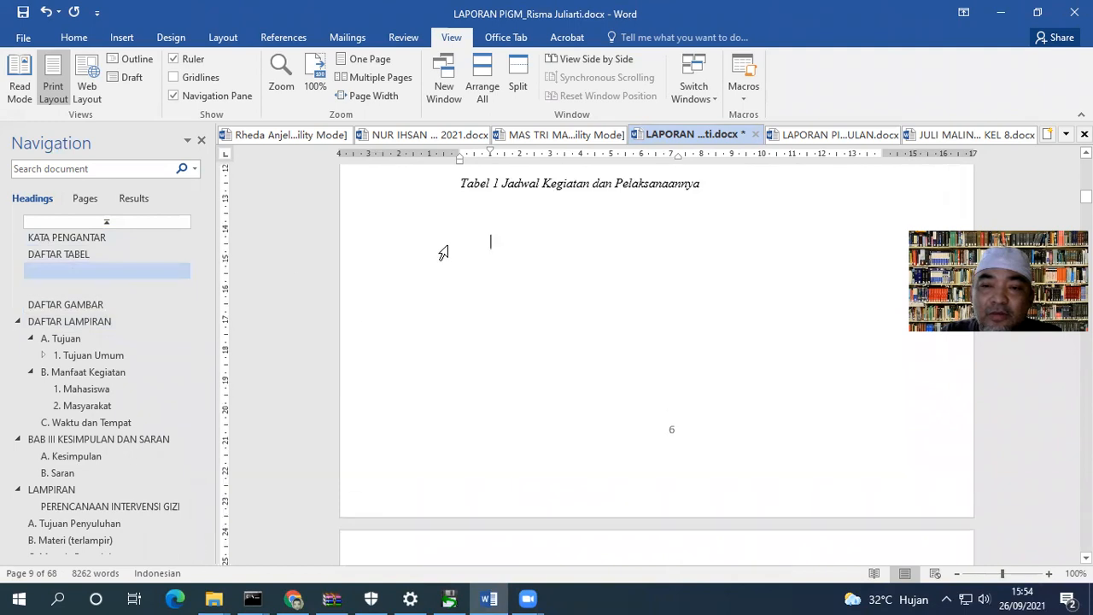
left_click(55, 289)
left_click(63, 271)
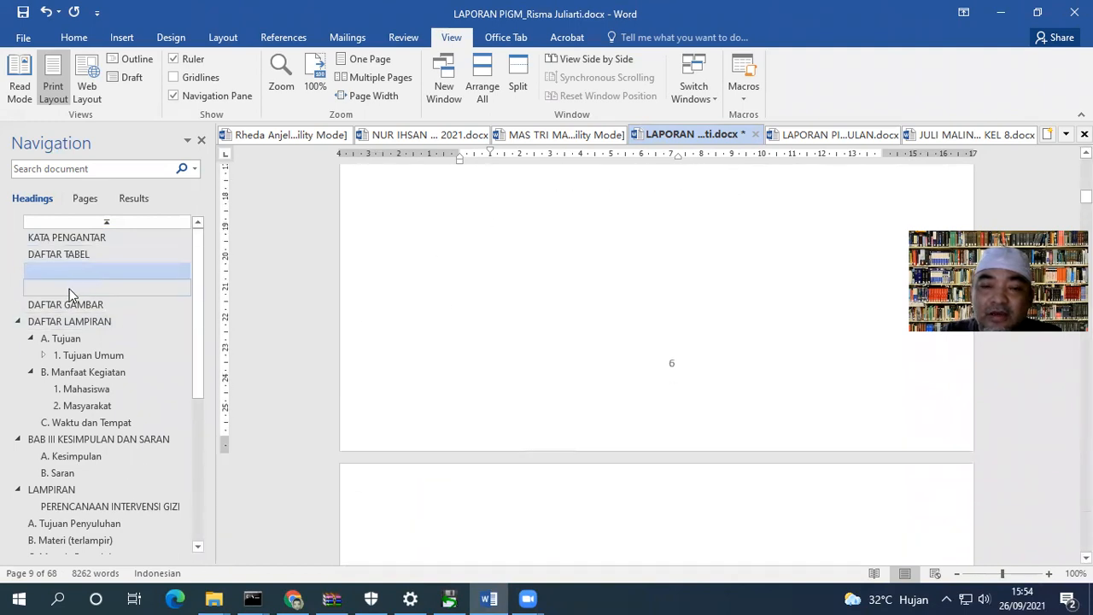
left_click(68, 272)
left_click(64, 284)
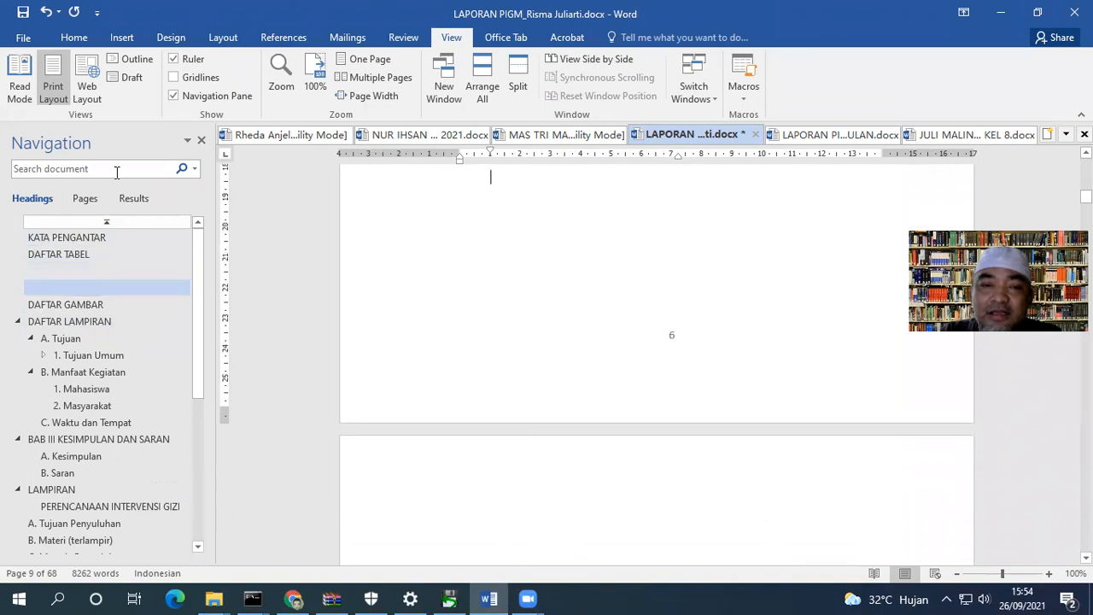
Dock the Styles pane beside the document and clear the heading style from both blank paragraphs after DAFTAR TABEL.
left_click(73, 37)
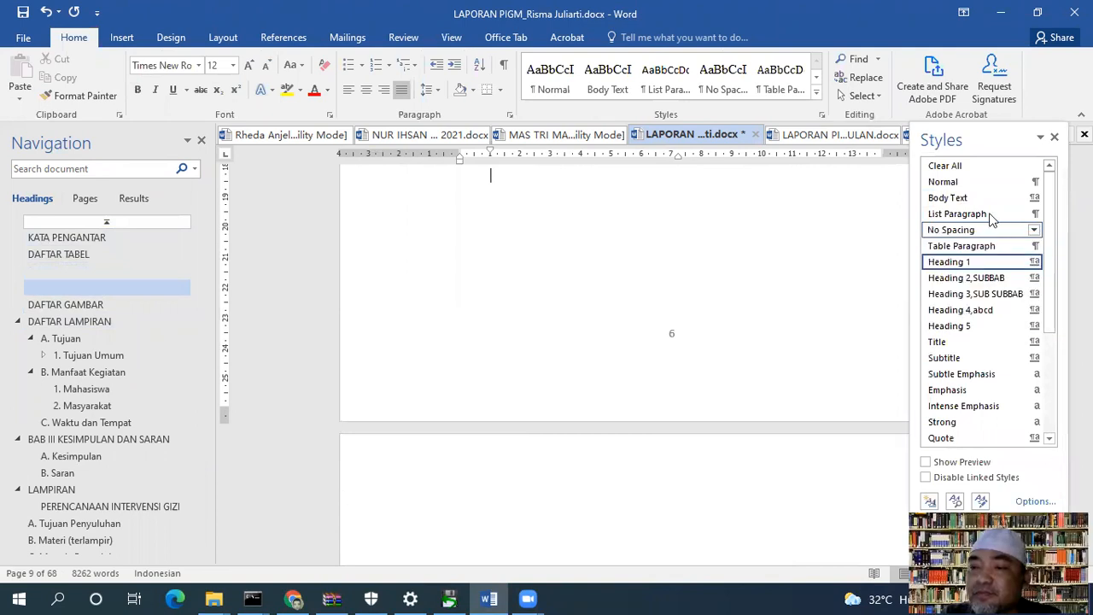
left_click_drag(990, 138, 1071, 143)
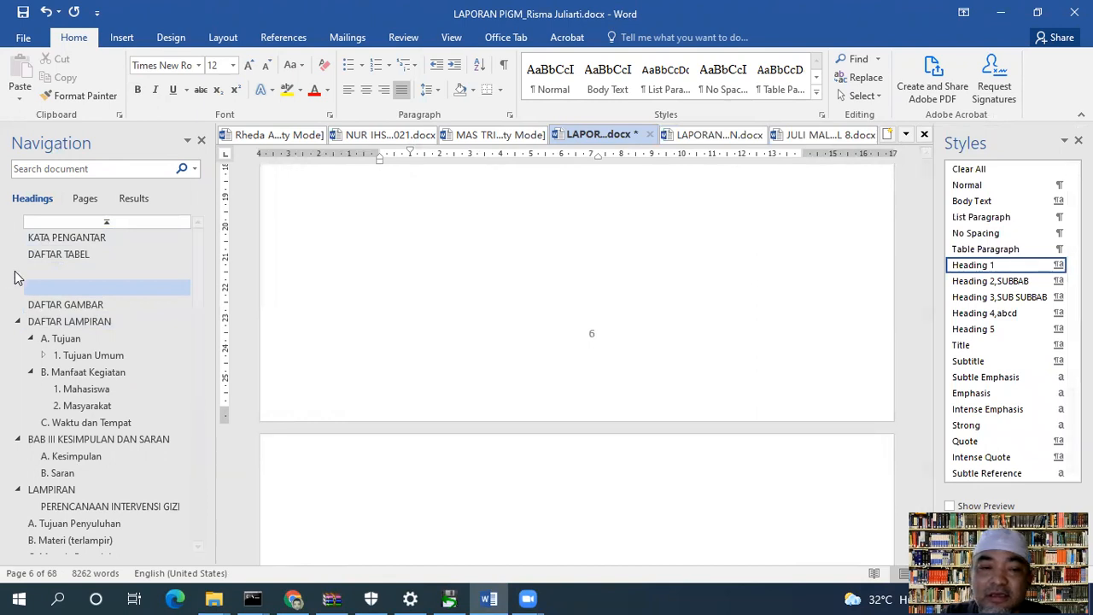
left_click(59, 272)
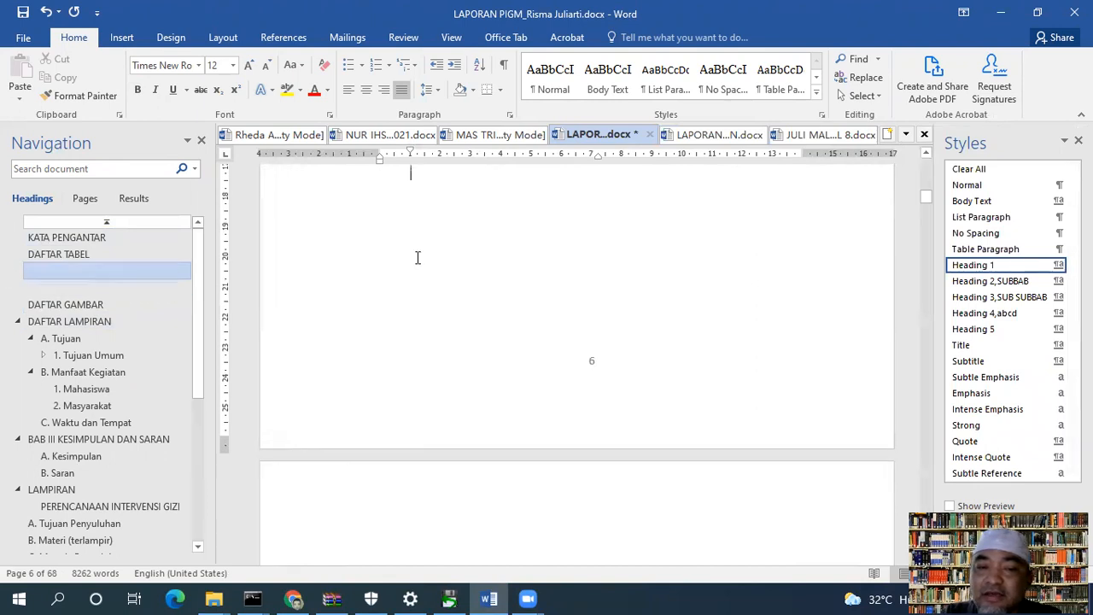
left_click(985, 171)
key("Delete")
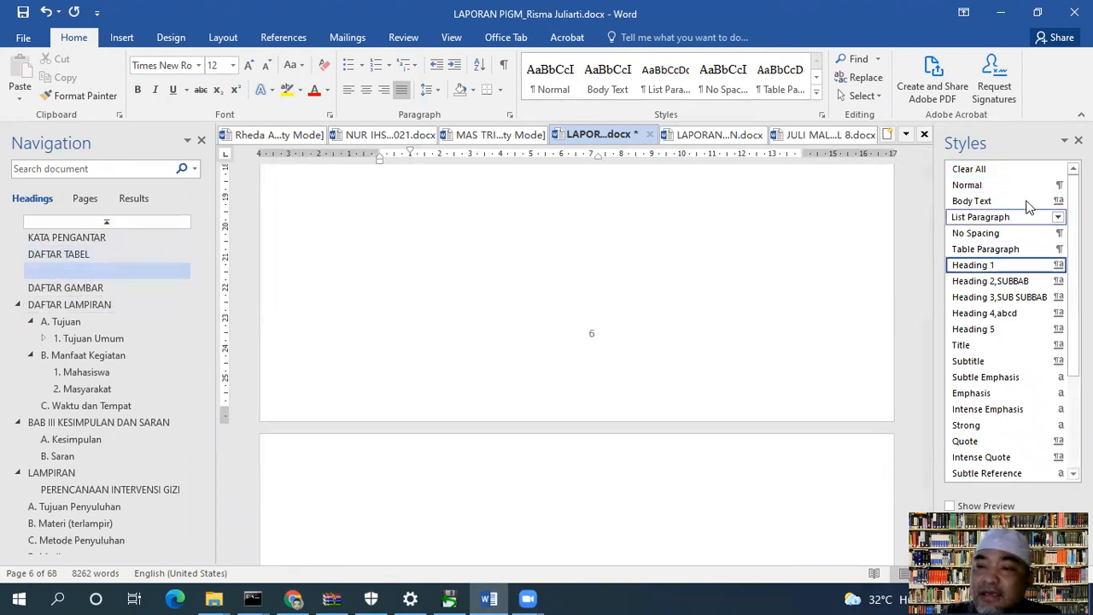
left_click(1013, 169)
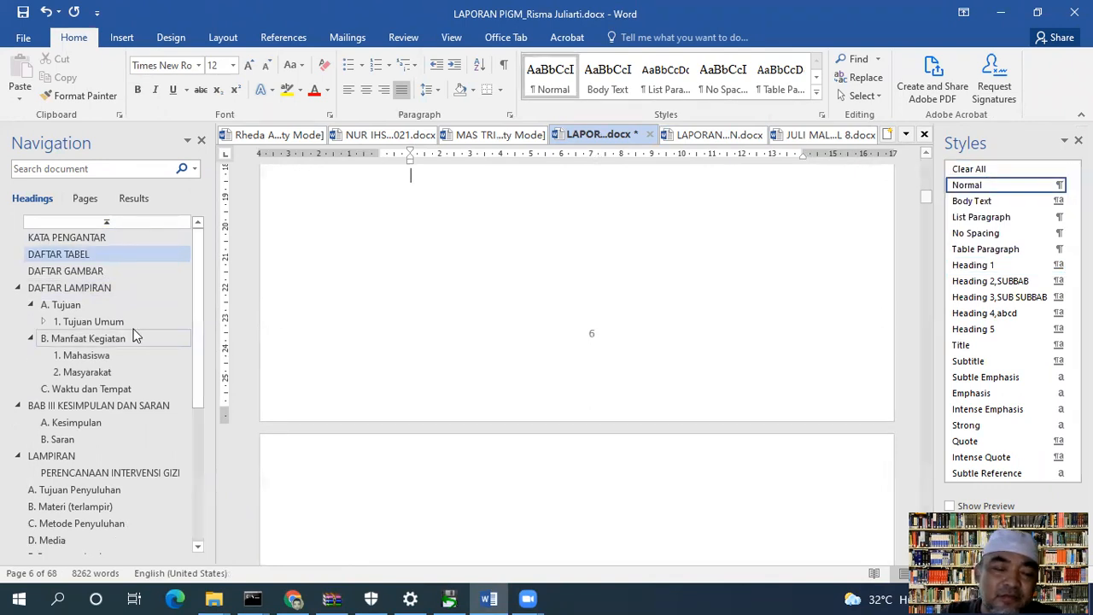
Apply the Heading 3,SUB SUBBAB style to the line "Melakukan intervensi gizi pada kelompok bayi/balita" below Tujuan Umum.
left_click(75, 290)
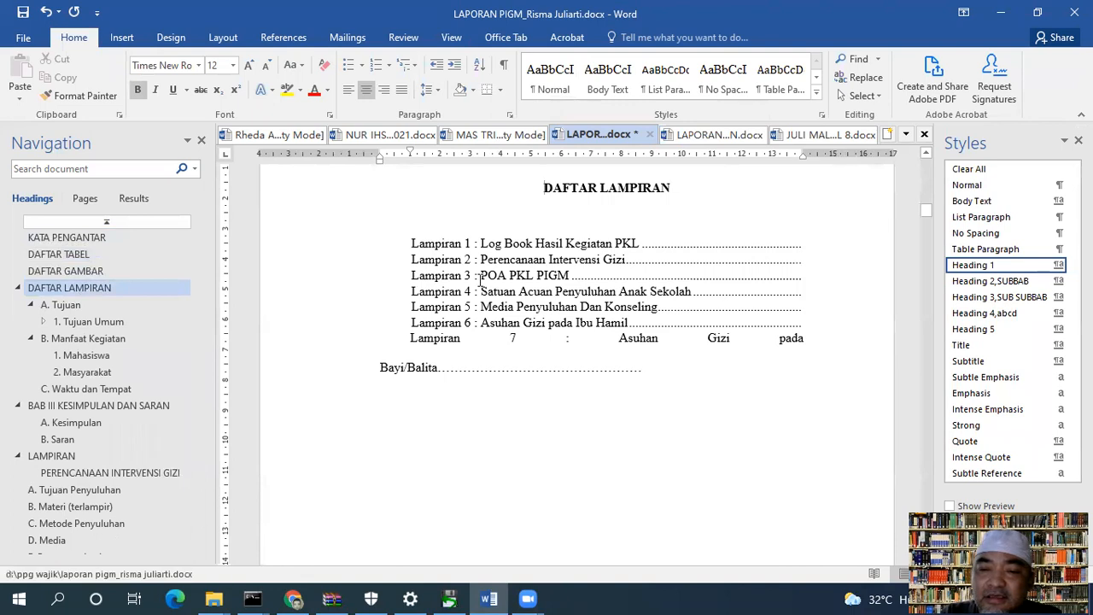
left_click(476, 283)
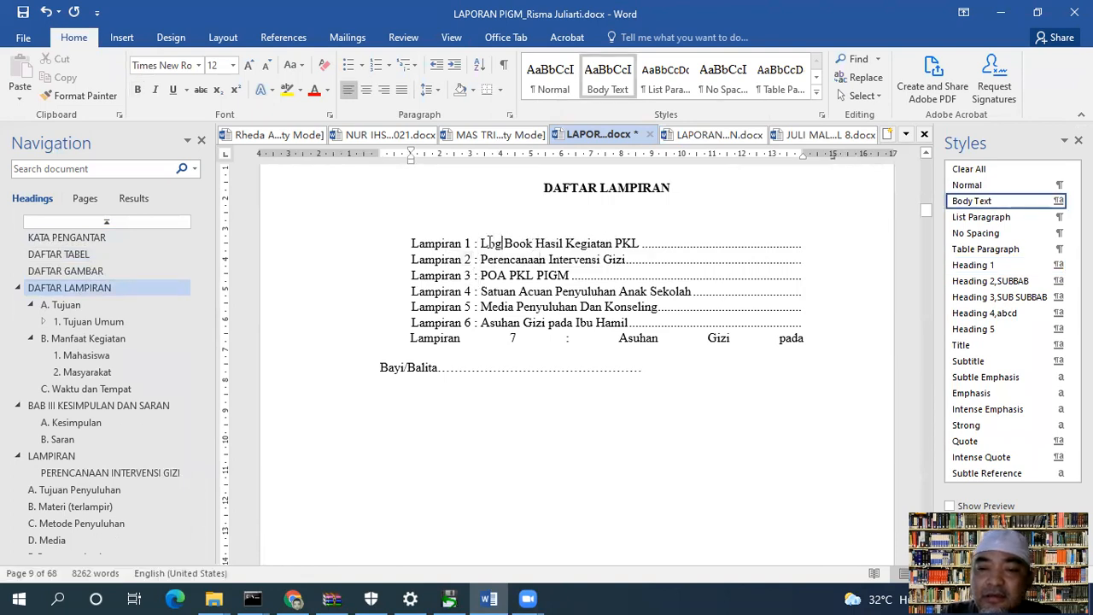
left_click(72, 326)
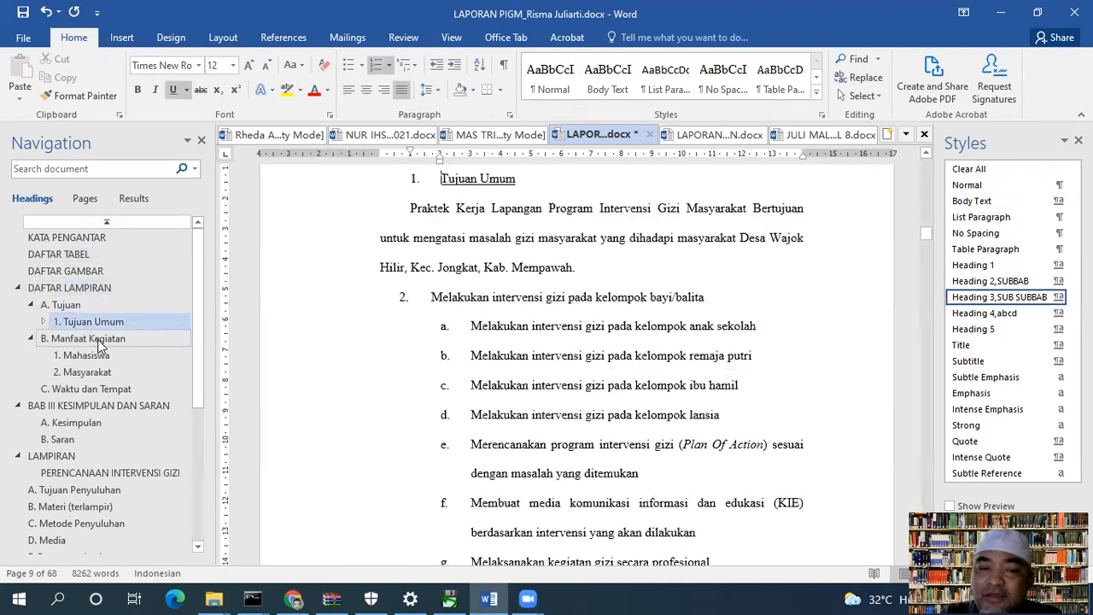
left_click(72, 325)
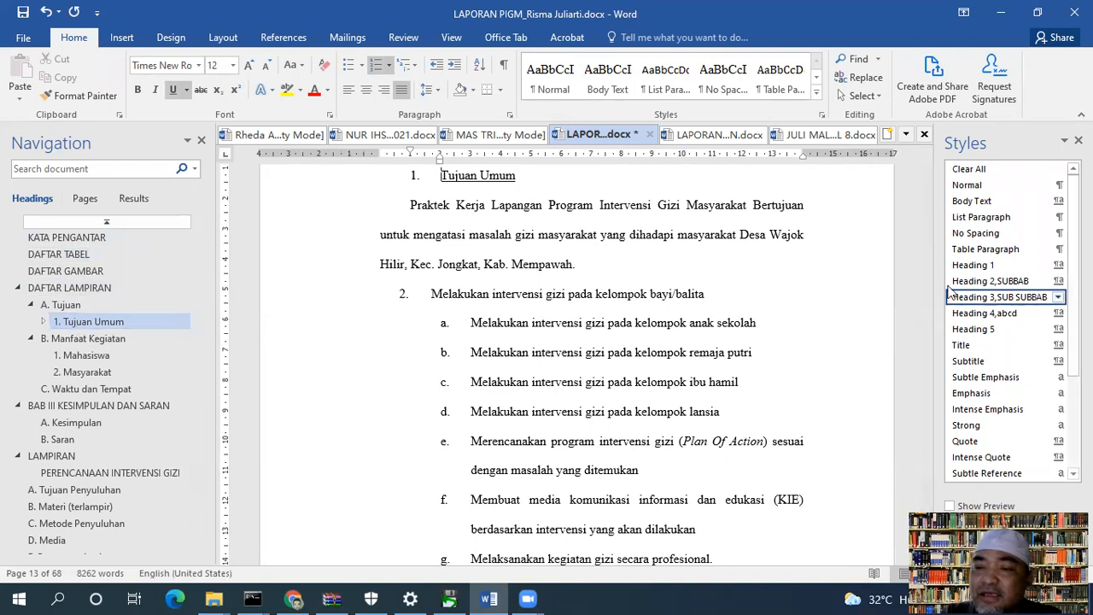
left_click(538, 293)
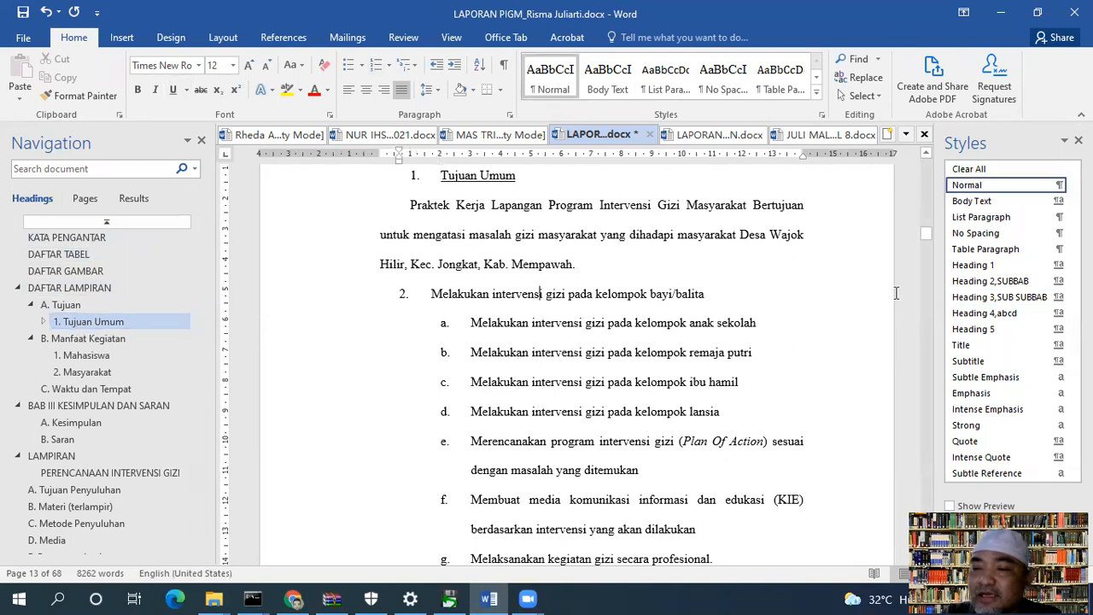
left_click(974, 298)
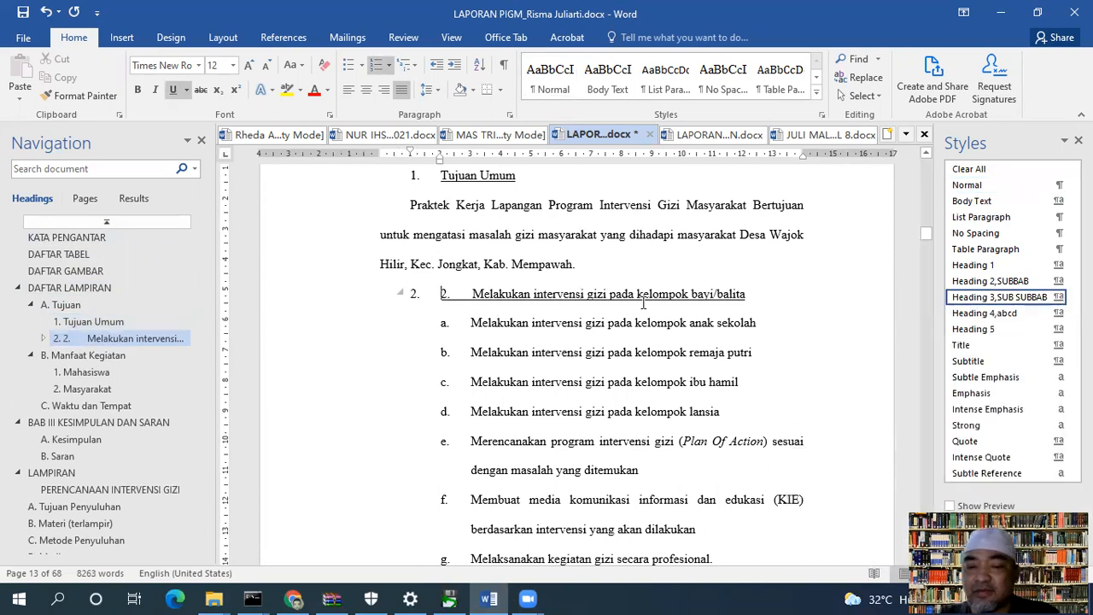
Remove the duplicate typed number and extra spaces at the start of the "Melakukan intervensi gizi pada kelompok bayi/balita" heading.
key("Home")
key("Delete")
key("Delete")
key("Delete")
key("Delete")
key("Delete")
key("Delete")
key("Delete")
key("Delete")
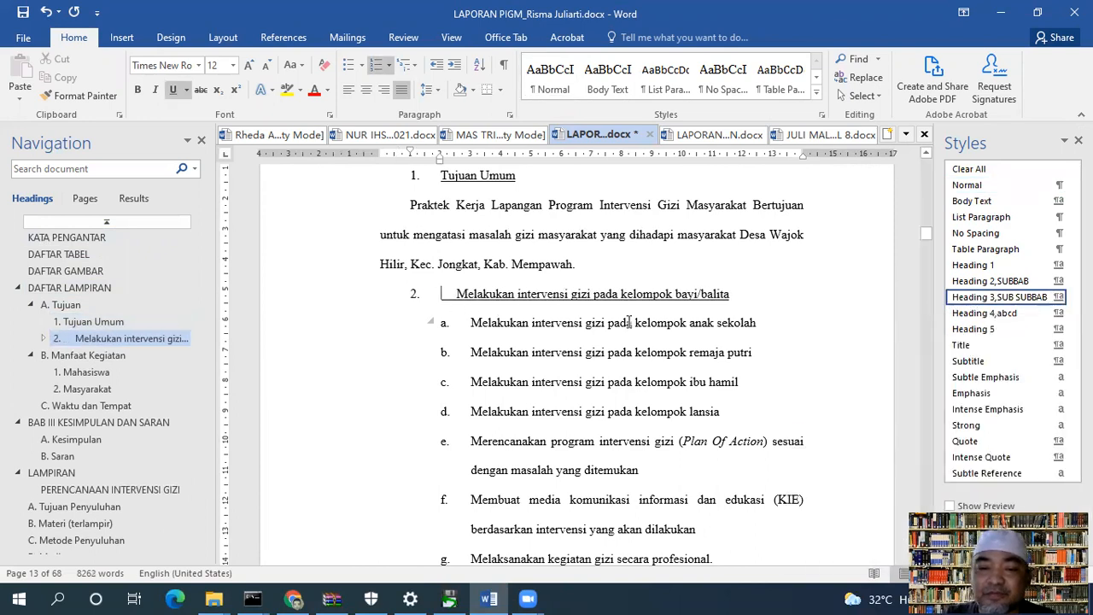
key("Delete")
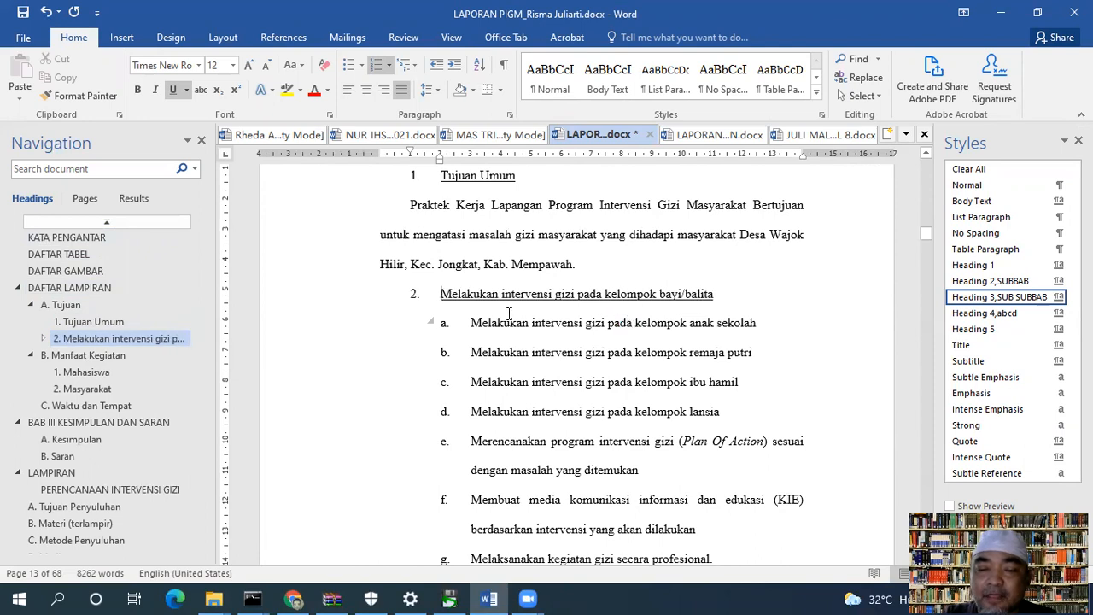
Check which styles the lettered list items and the body paragraph under Tujuan Umum use.
left_click(484, 322)
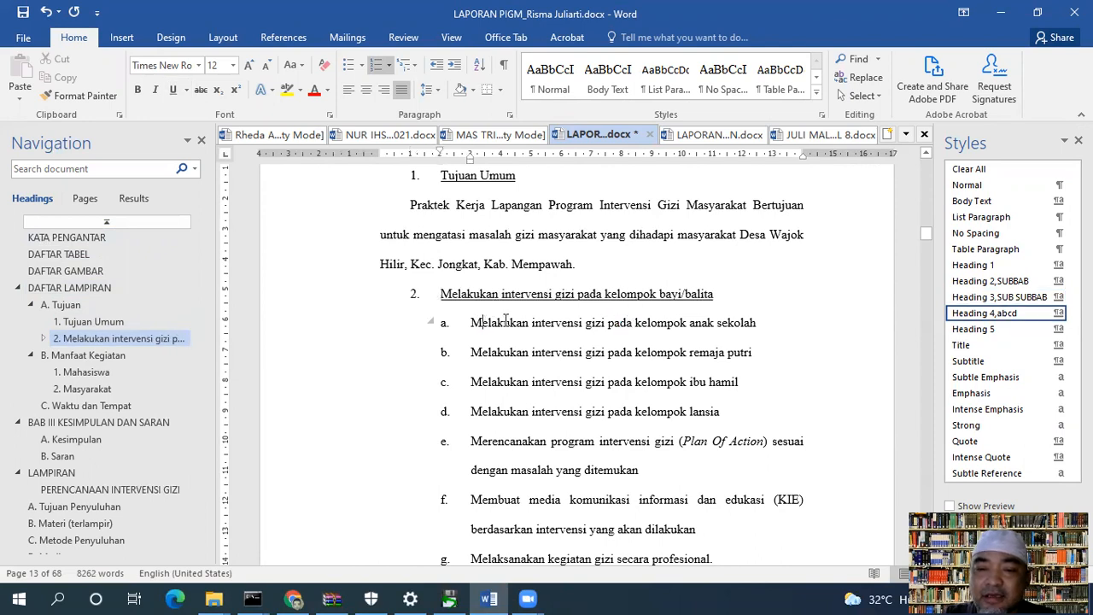
scroll(531, 318, "down", 1)
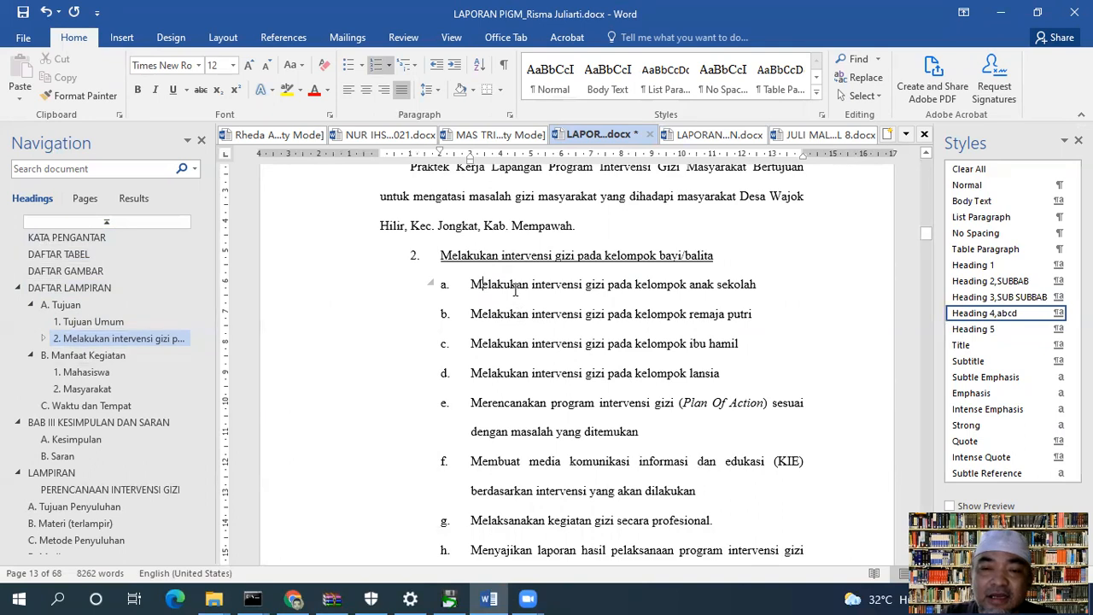
scroll(517, 293, "up", 4)
left_click(516, 320)
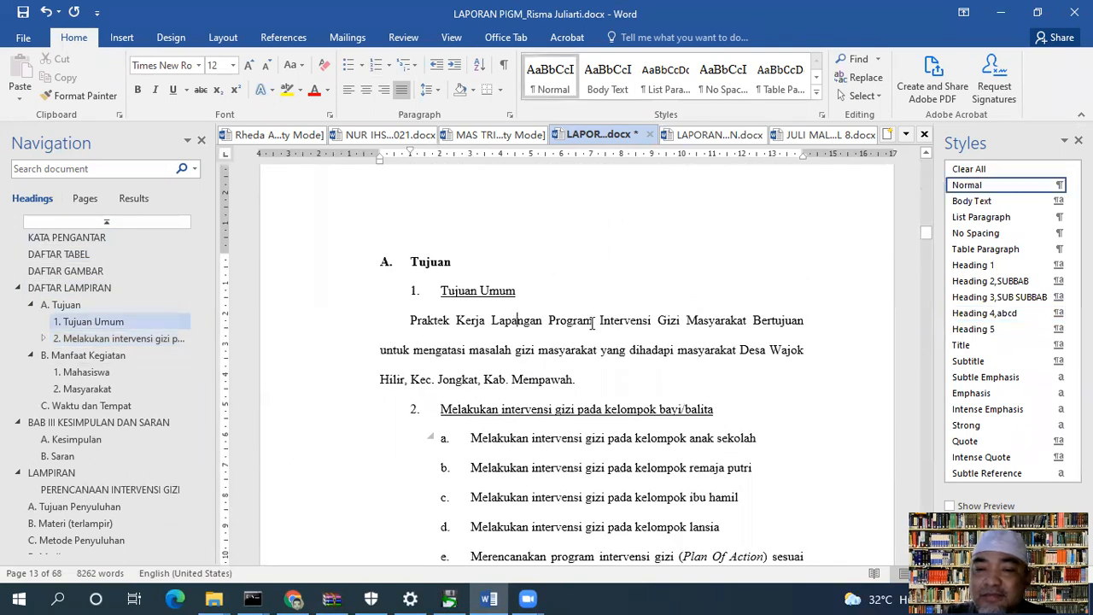
left_click(1058, 185)
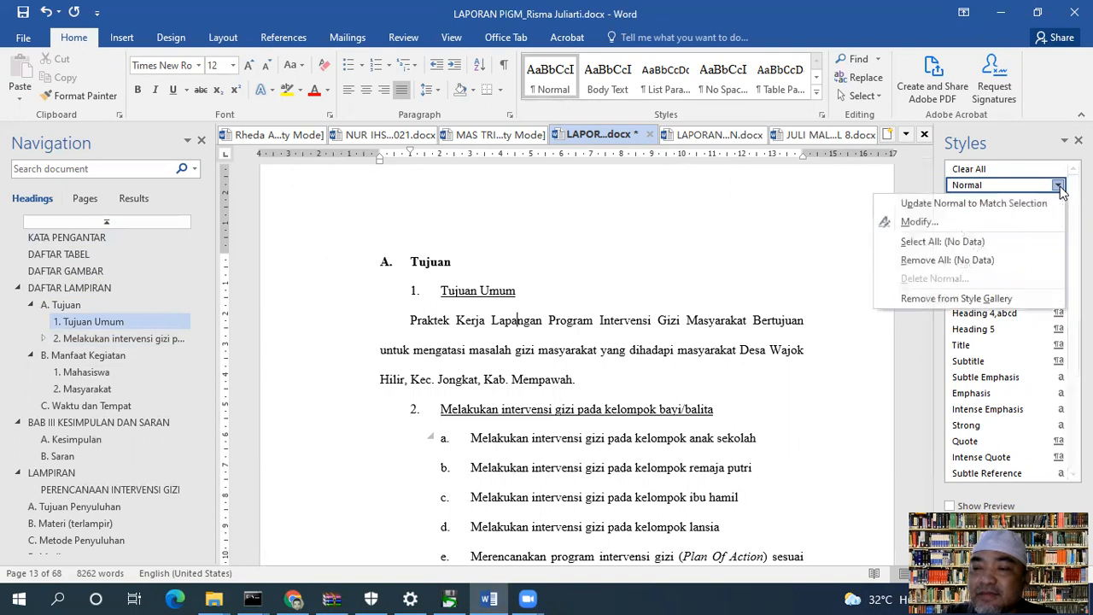
left_click(444, 321)
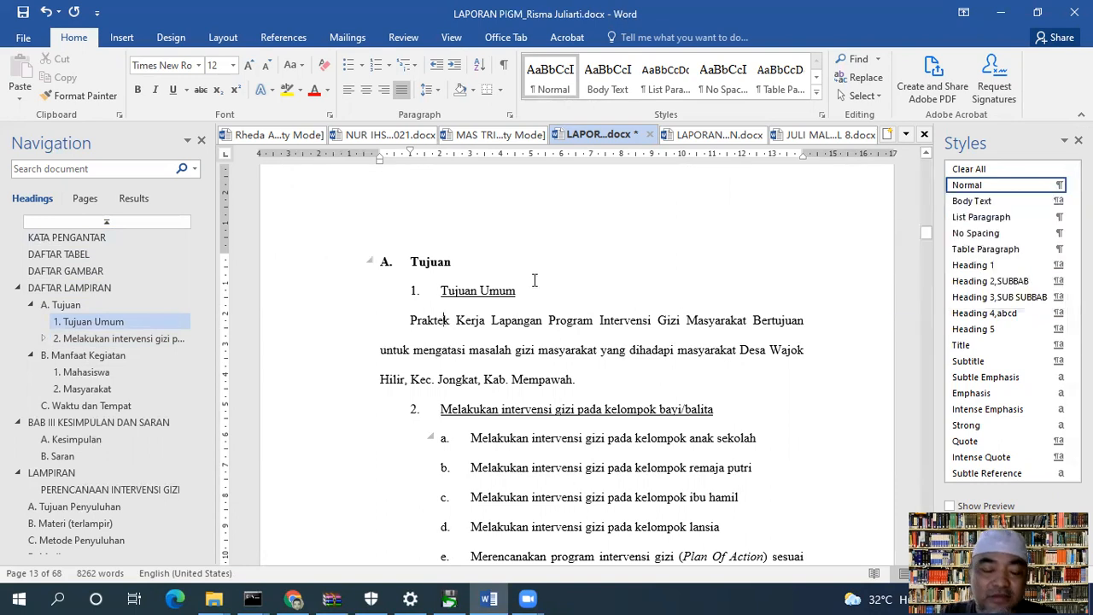
Apply the Heading 3,SUB SUBBAB style to the Latar Belakang subheading under BAB I PENDAHULUAN.
left_click(66, 304)
scroll(436, 288, "up", 7)
scroll(439, 293, "up", 15)
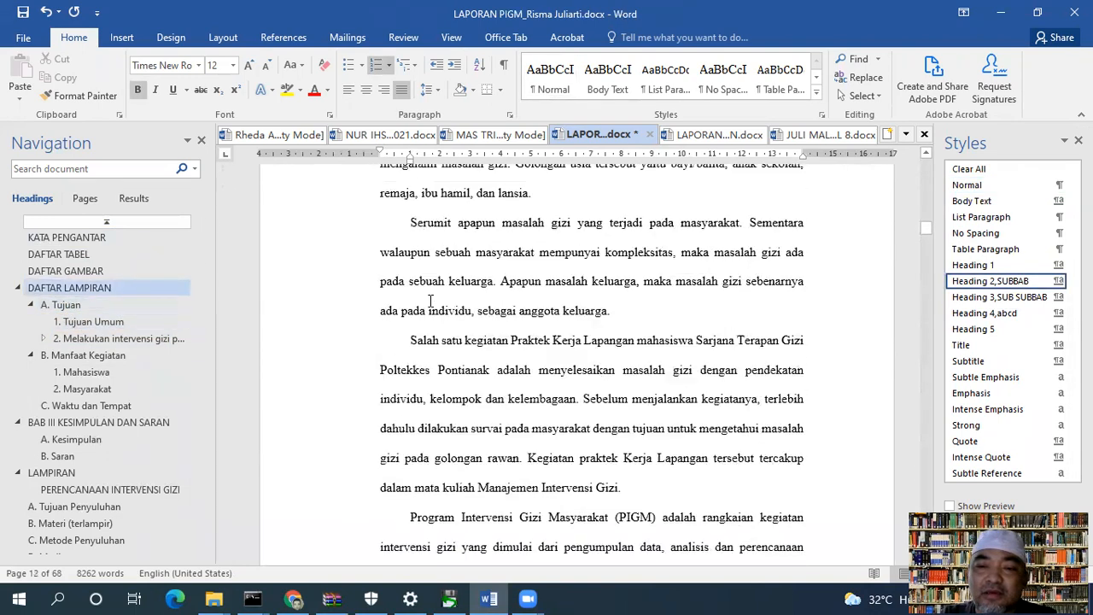
scroll(424, 309, "up", 12)
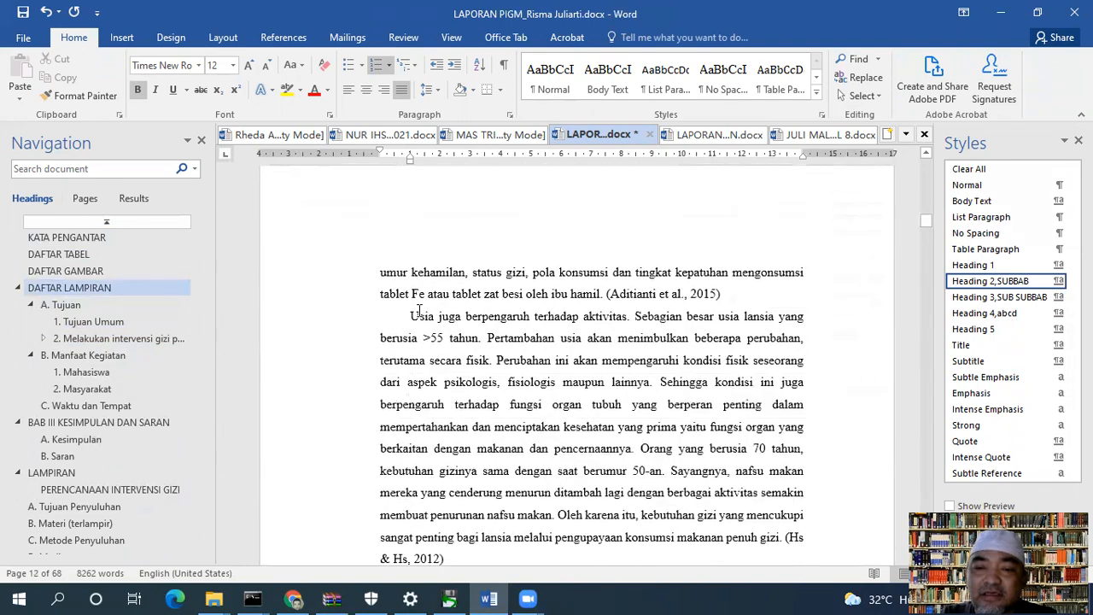
scroll(419, 314, "up", 3)
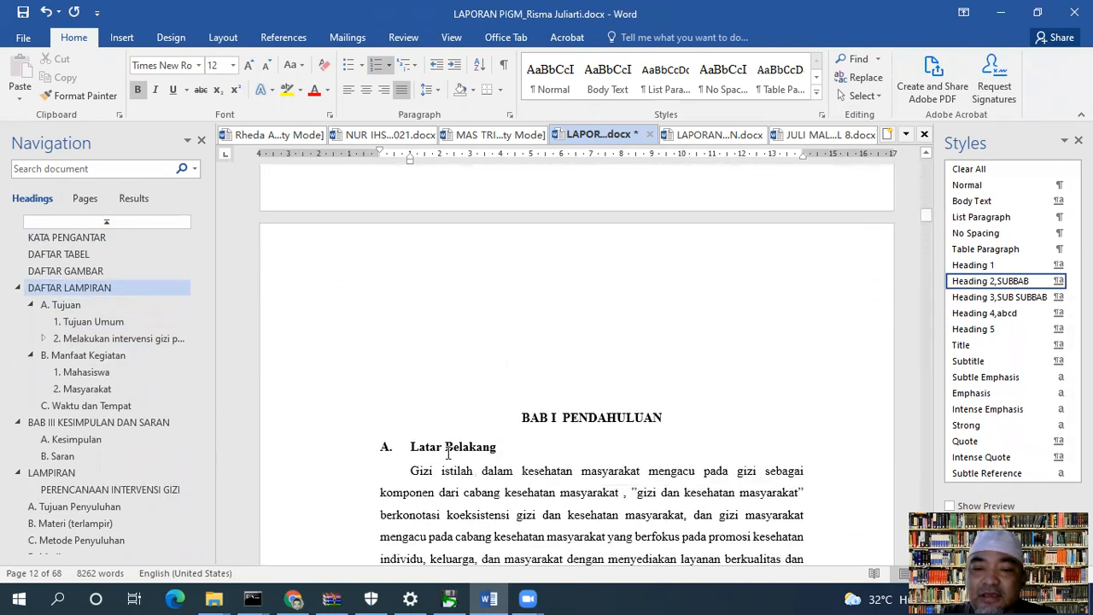
left_click(434, 445)
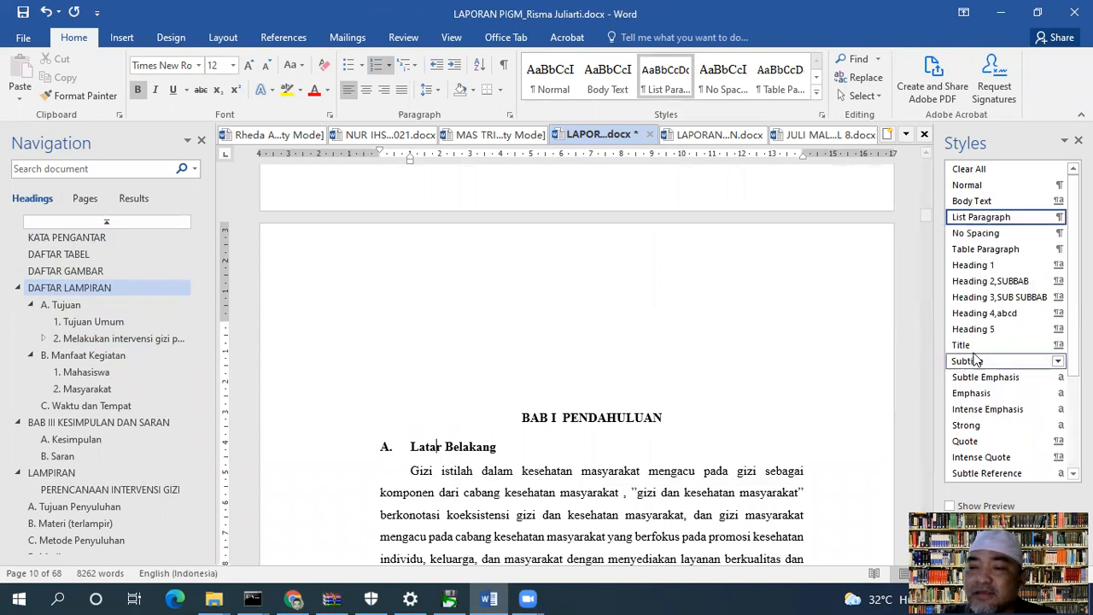
left_click(984, 296)
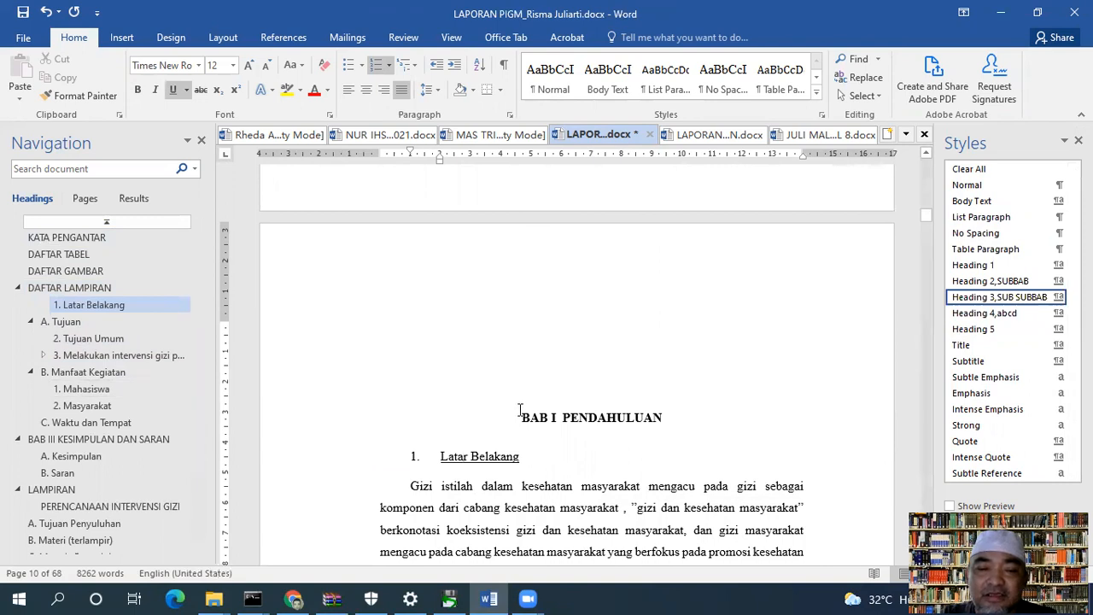
Try the Heading 1 style on the BAB I PENDAHULUAN title and undo it.
scroll(482, 402, "down", 2)
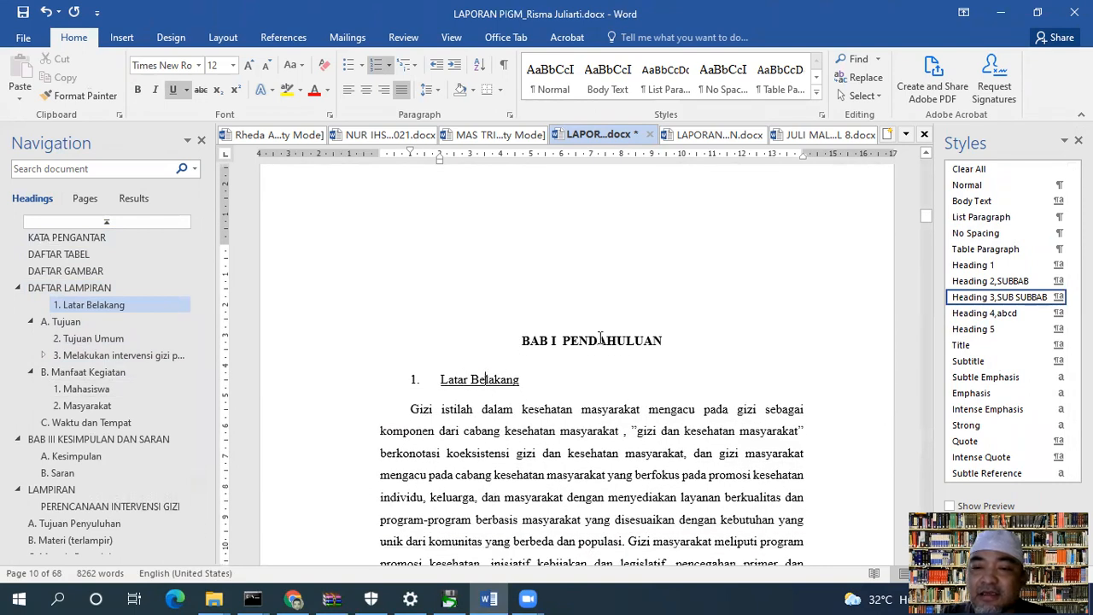
left_click(599, 340)
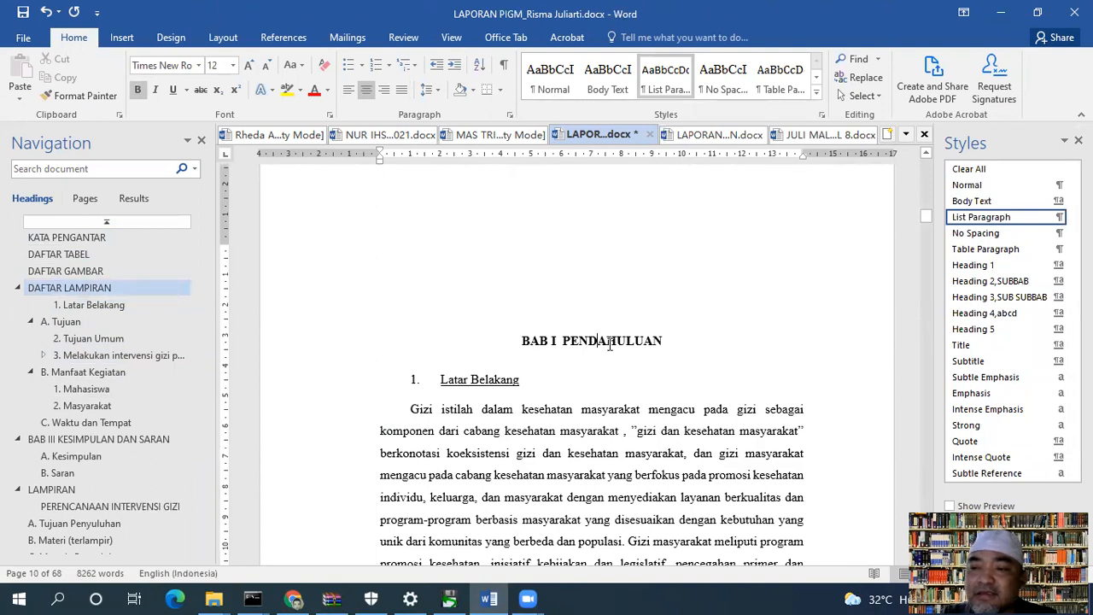
left_click(973, 265)
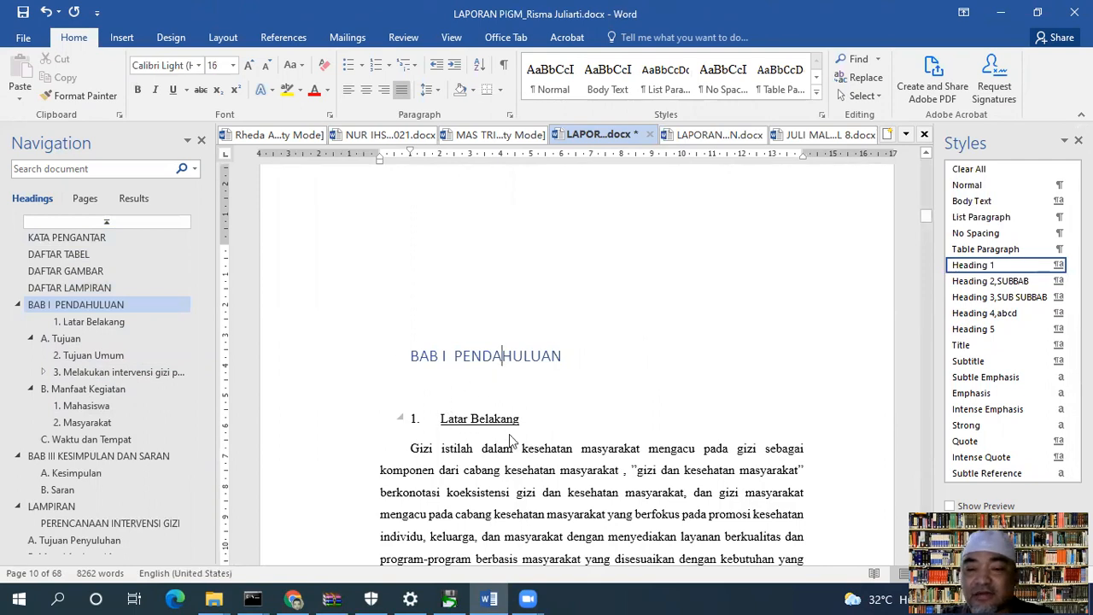
key("ctrl+z")
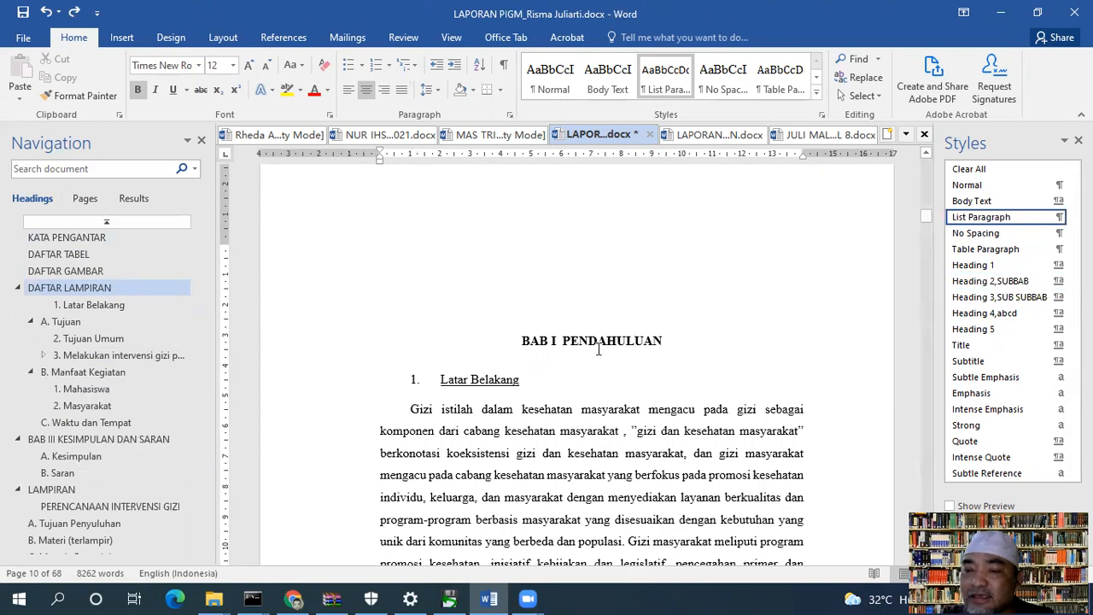
Compare the BAB I PENDAHULUAN title with the BAB III KESIMPULAN DAN SARAN heading at an enlarged zoom, returning to Latar Belakang.
scroll(604, 346, "up", 6)
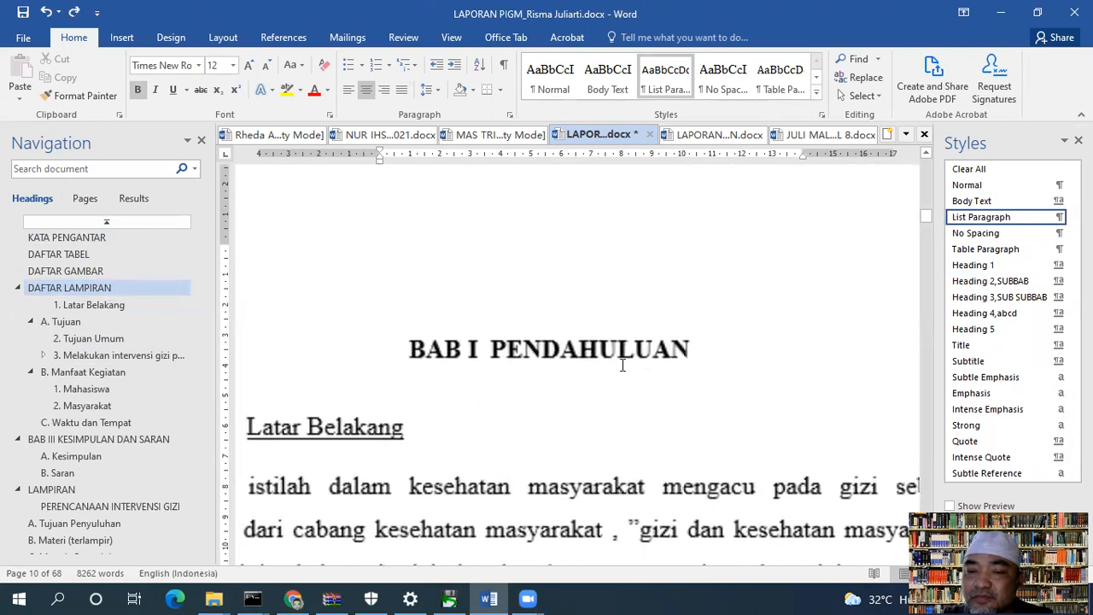
left_click(586, 346)
left_click(613, 346)
left_click(100, 437)
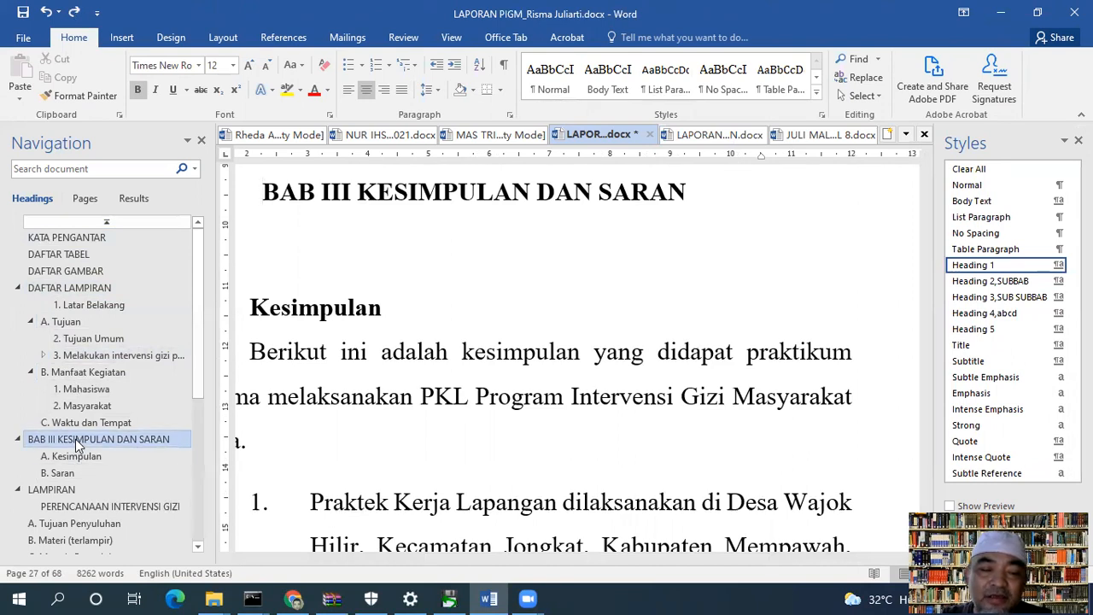
left_click(76, 304)
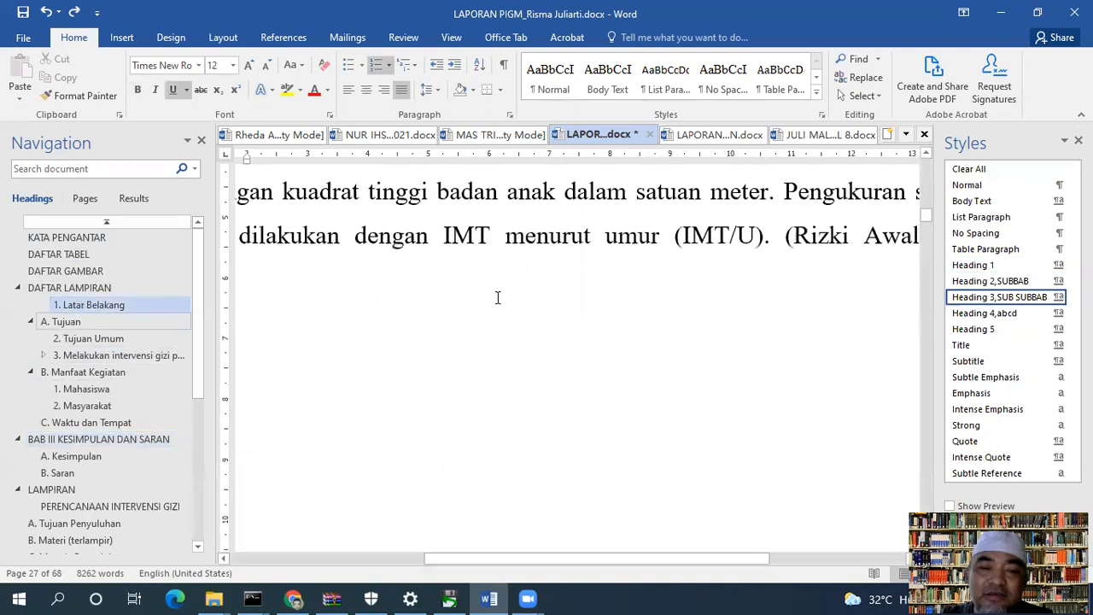
Update the Heading 1 style to match the formatting of the BAB I PENDAHULUAN title.
left_click(517, 263)
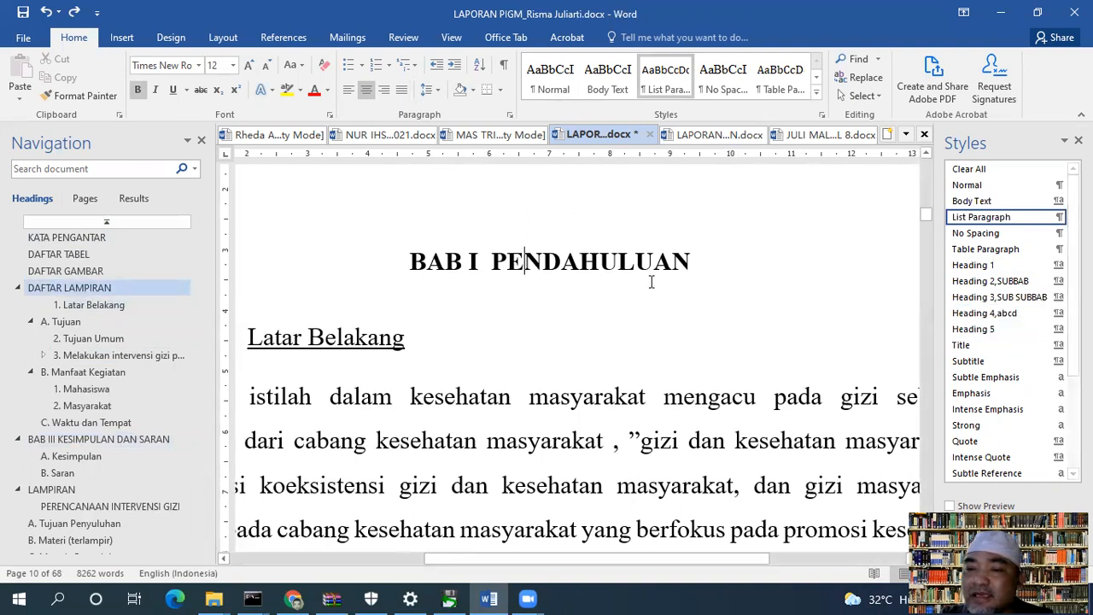
left_click(1059, 267)
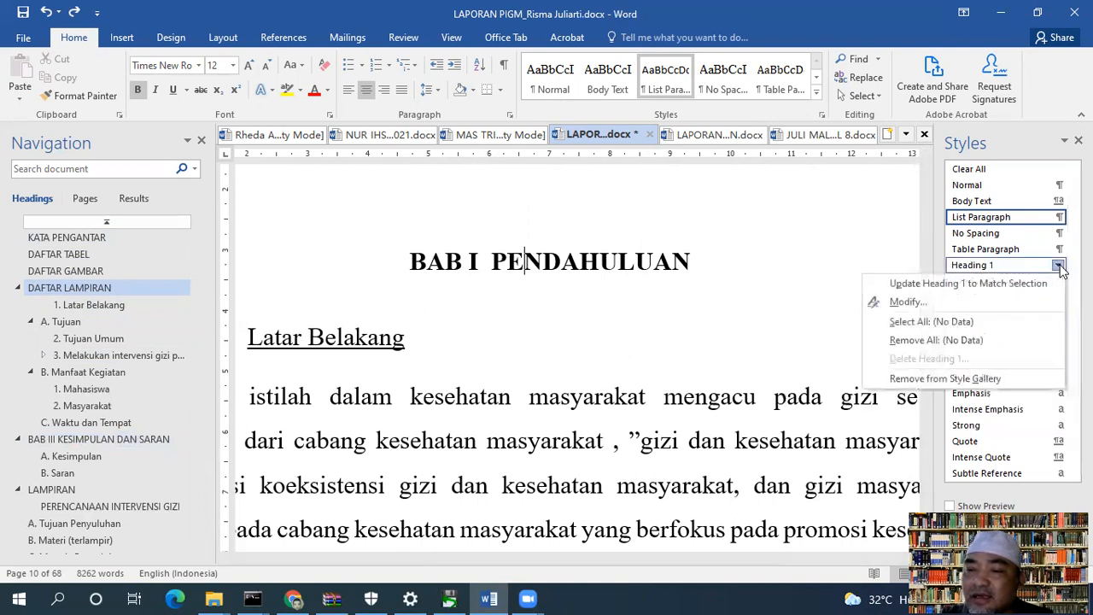
left_click(1003, 286)
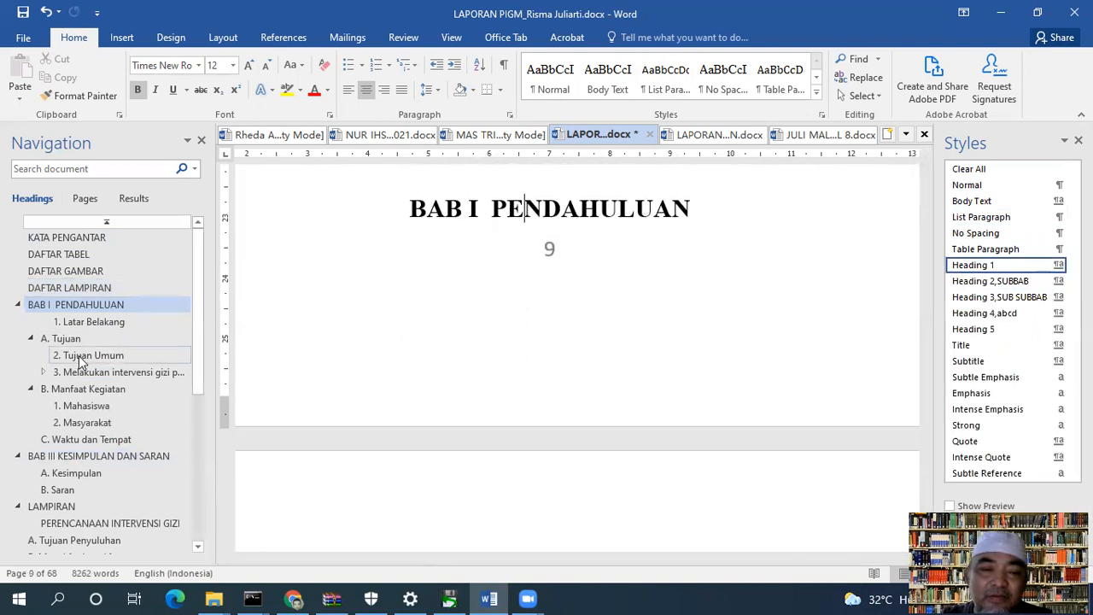
Apply the Heading 1 style to the BAB II HASIL KEGIATAN DAN PEMBAHASAN title following the Waktu dan Tempat section.
left_click(61, 441)
scroll(397, 218, "down", 5)
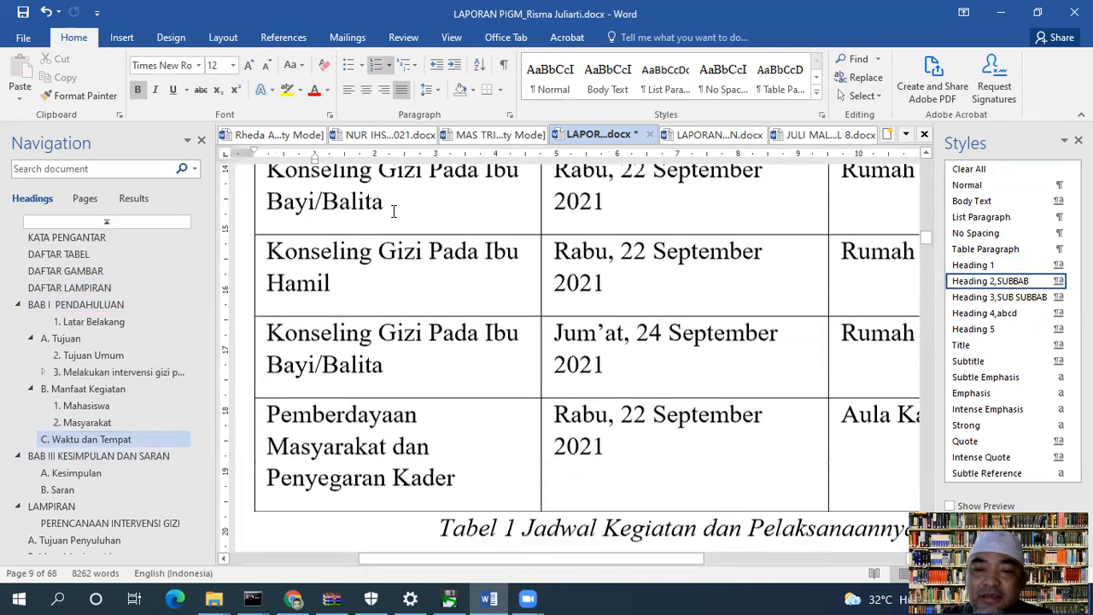
scroll(402, 212, "down", 5)
scroll(402, 211, "up", 1)
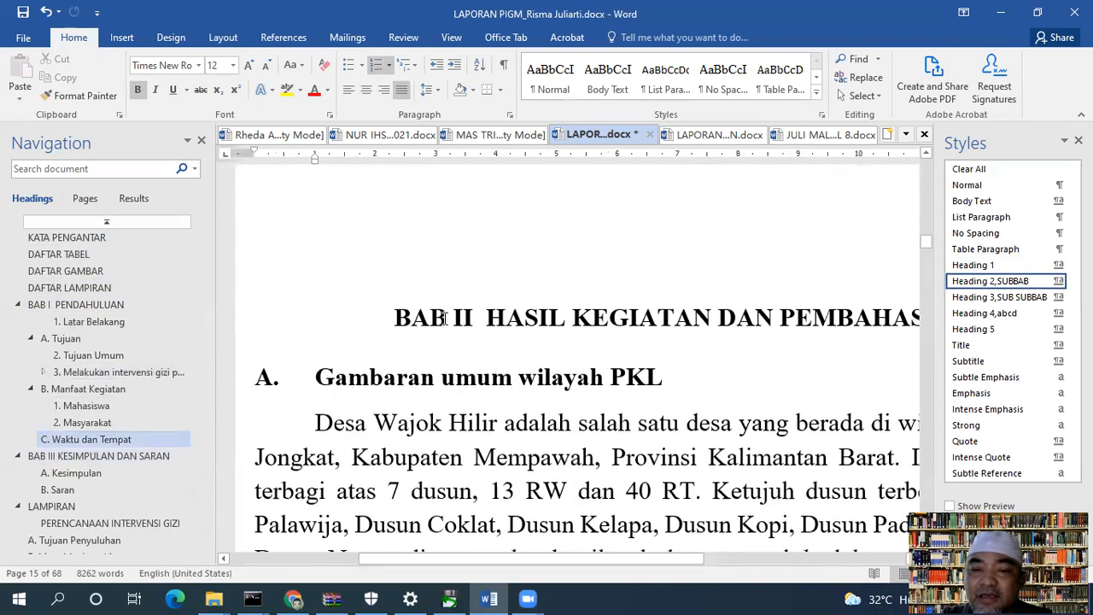
left_click(438, 316)
scroll(495, 303, "down", 1)
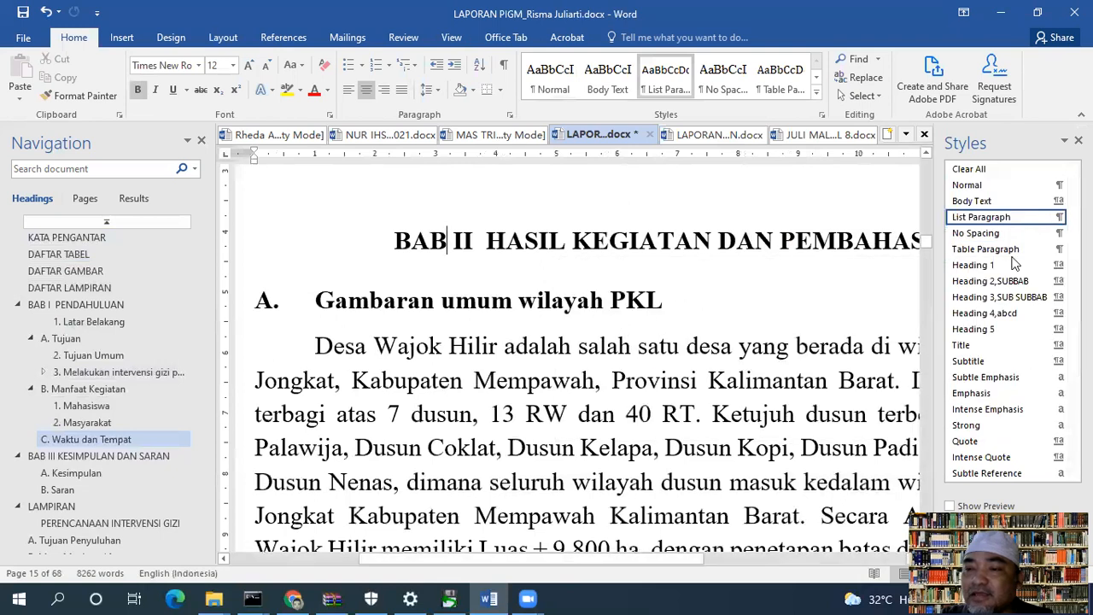
left_click(974, 265)
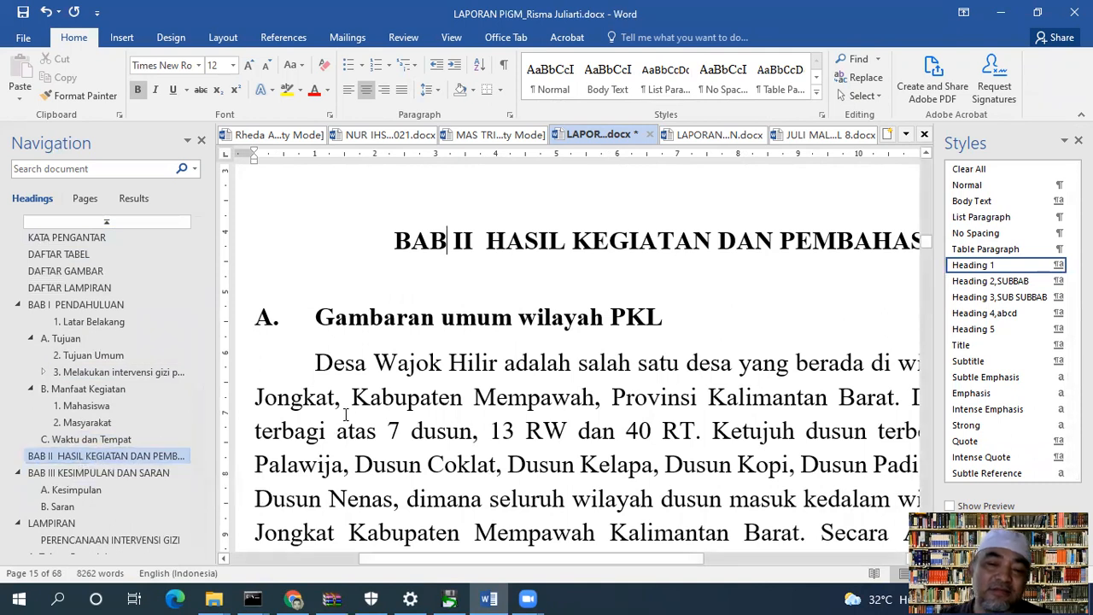
Compare the style and line spacing of the body paragraphs under BAB II with those under Mahasiswa in Manfaat Kegiatan.
left_click(373, 407)
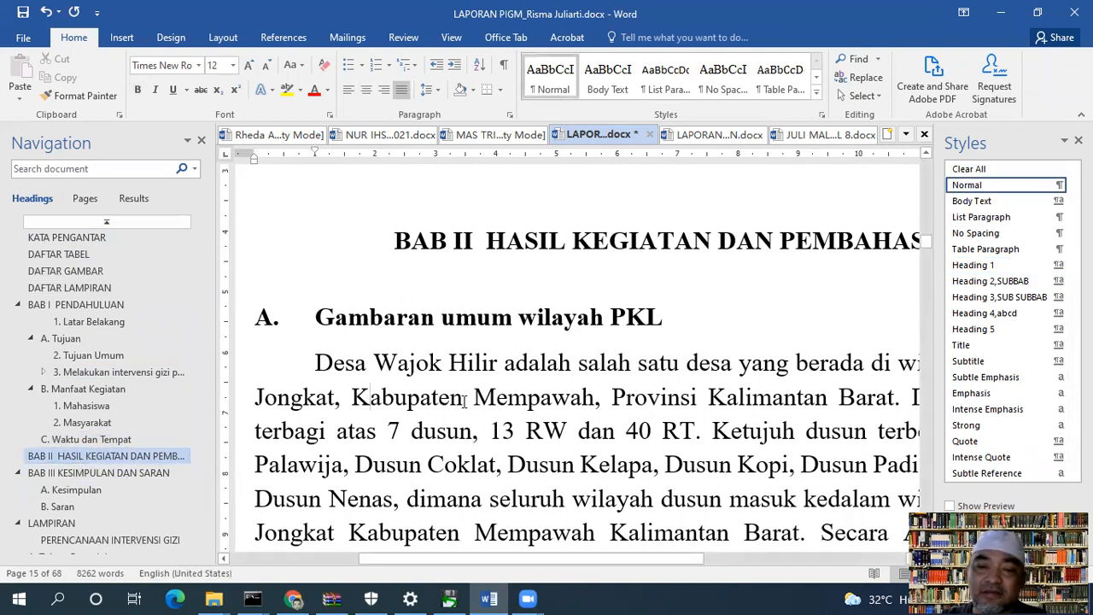
scroll(404, 383, "down", 10)
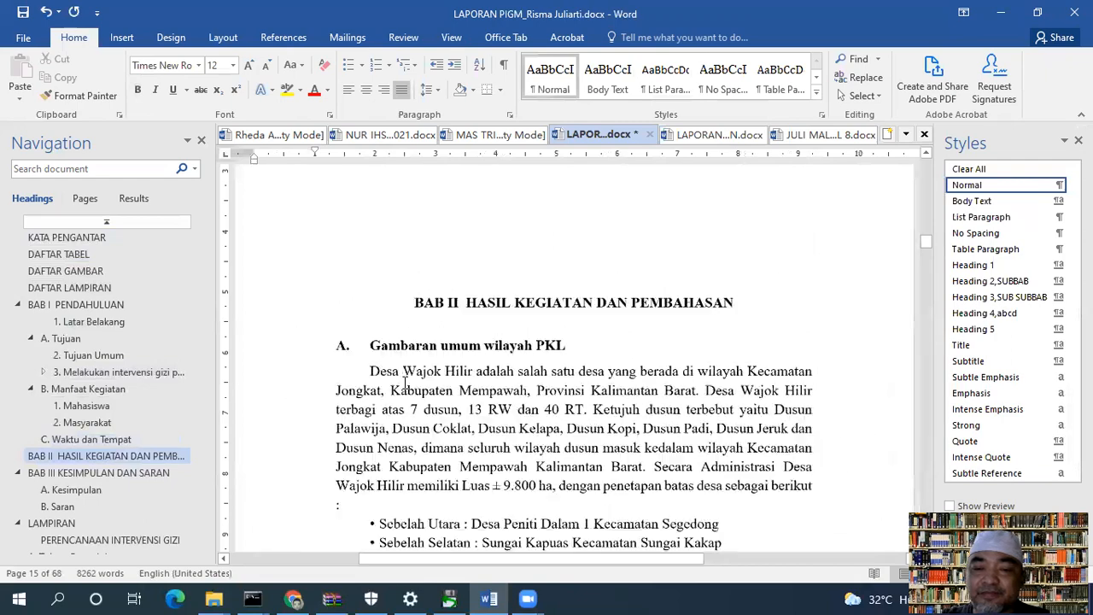
scroll(396, 388, "up", 8)
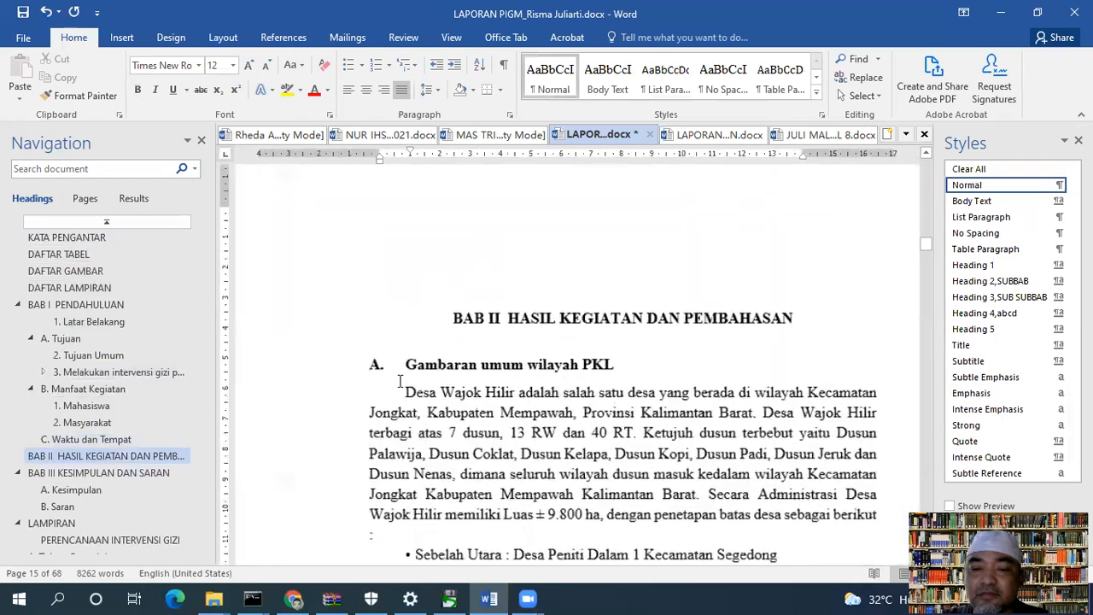
scroll(405, 380, "down", 5)
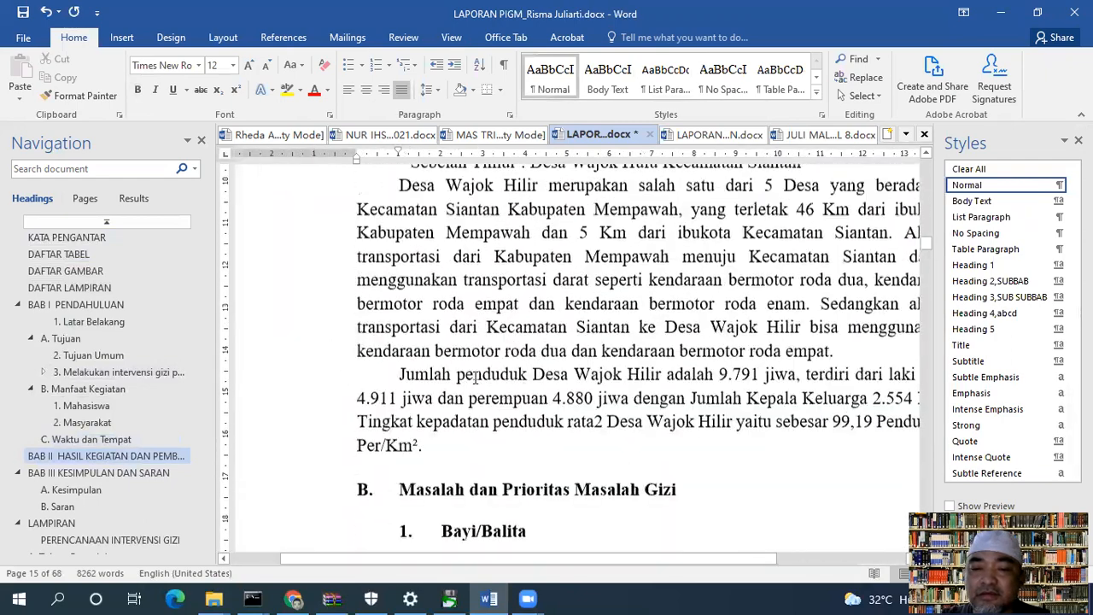
scroll(465, 374, "up", 2)
left_click(478, 375)
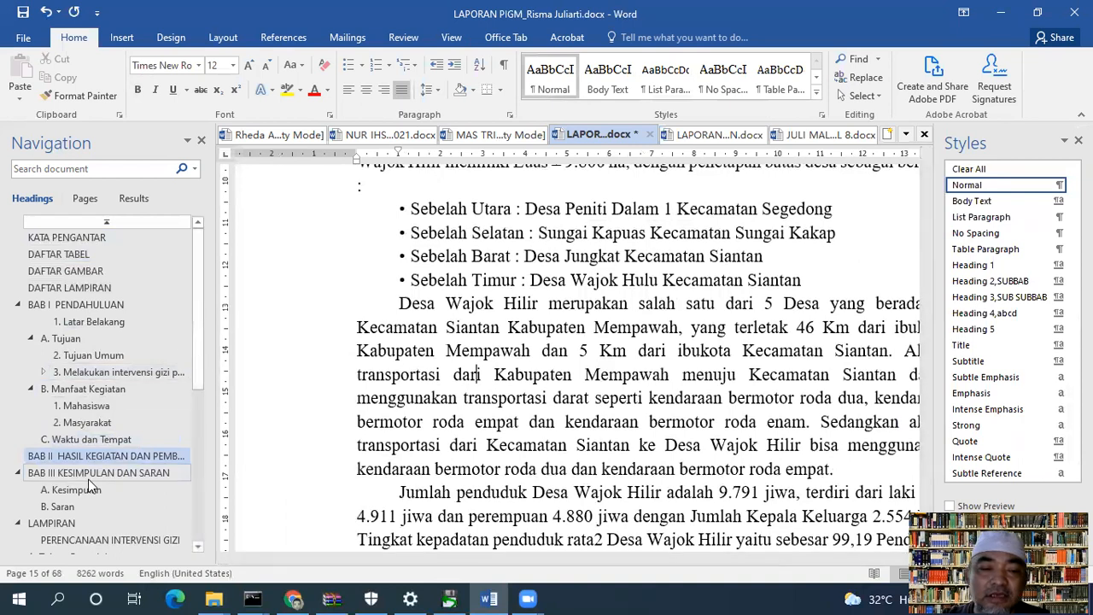
left_click(81, 407)
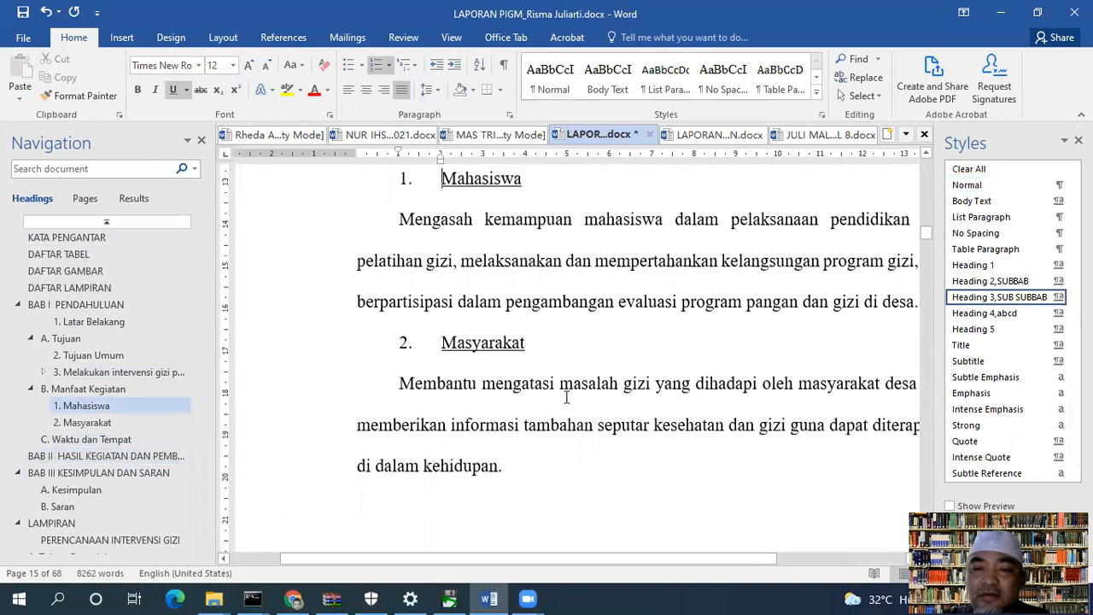
left_click(517, 382)
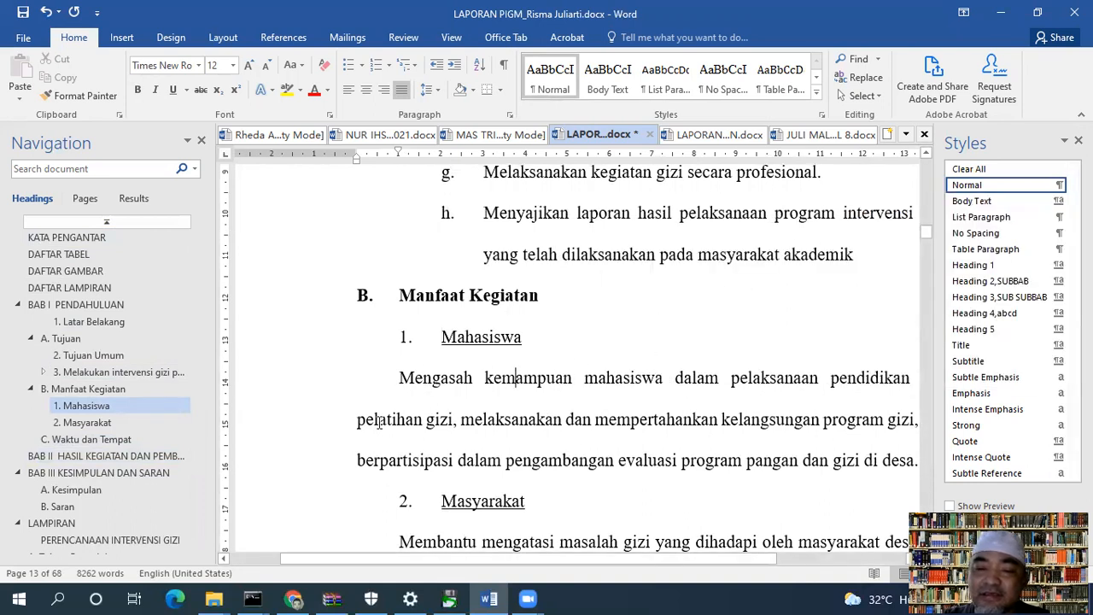
left_click(94, 456)
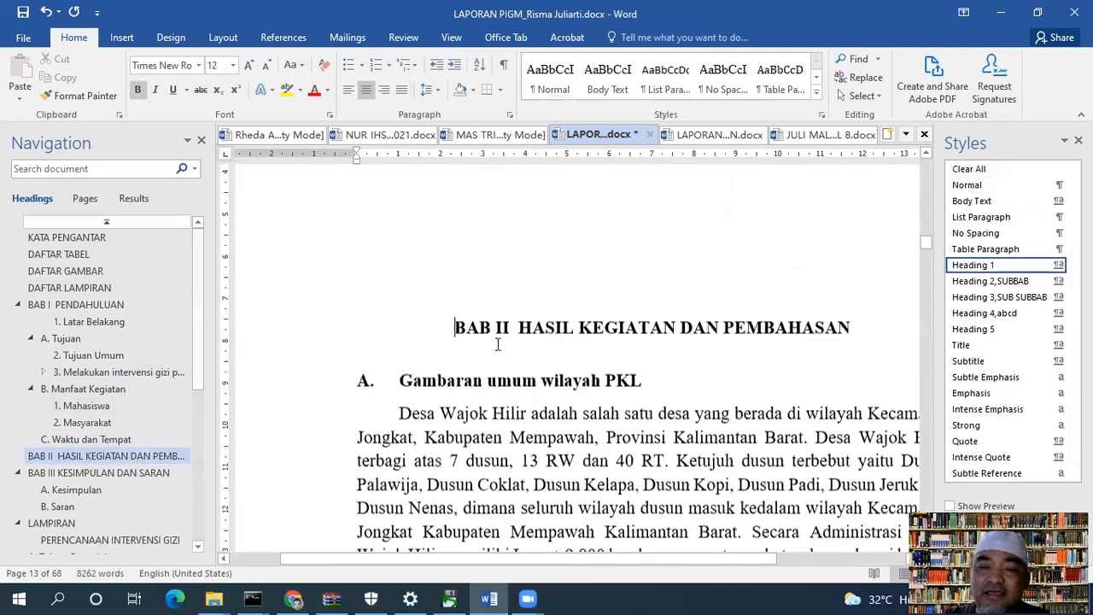
Set the first body paragraph under Gambaran umum wilayah PKL to 1.5 line spacing.
left_click(500, 336)
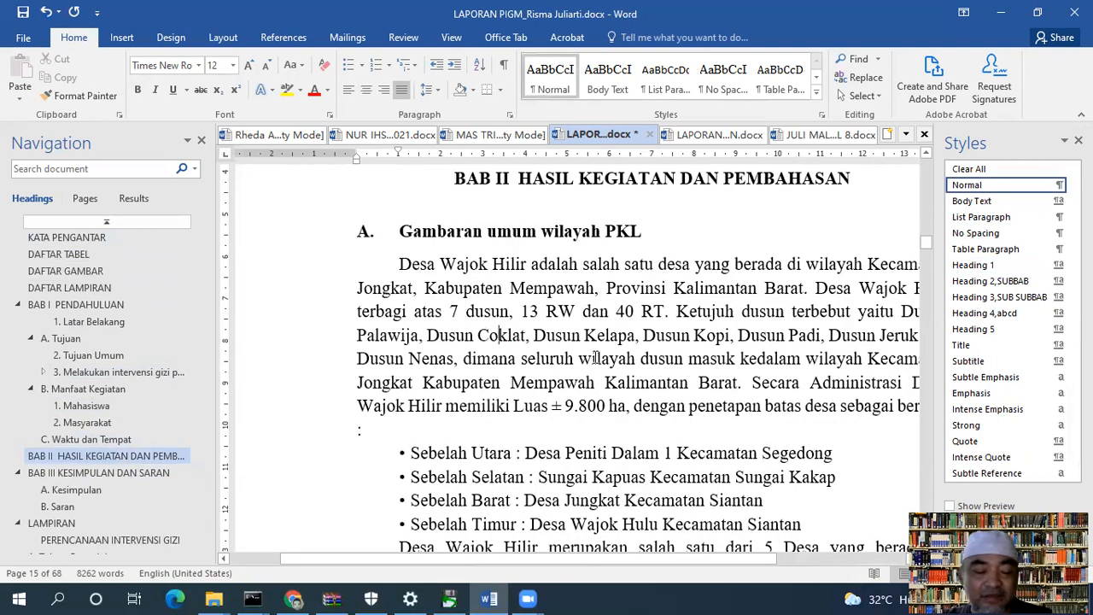
key("ctrl+5")
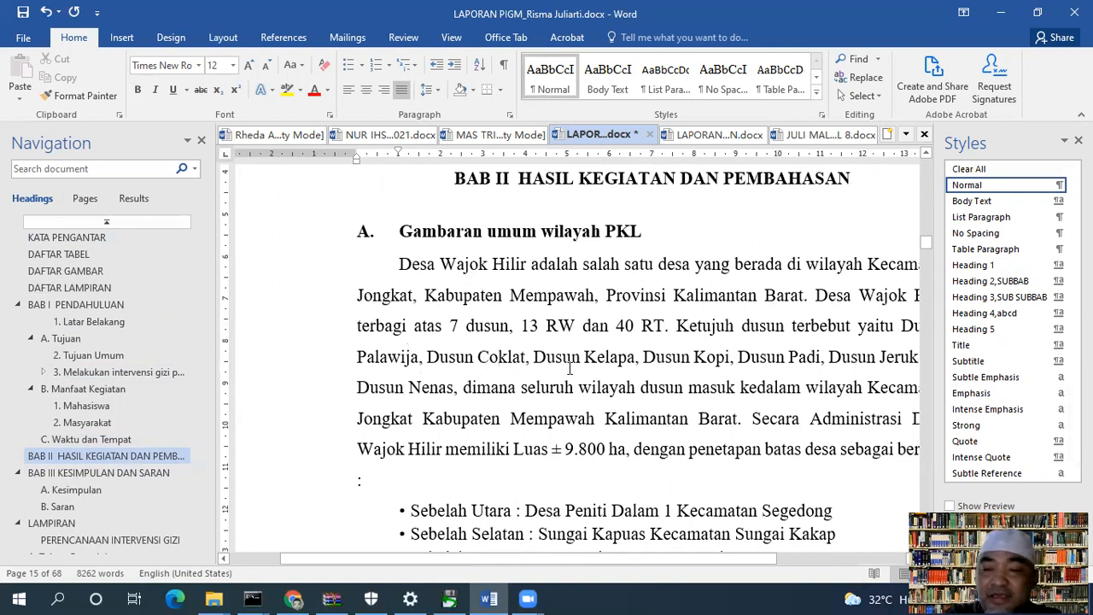
key("ctrl+1")
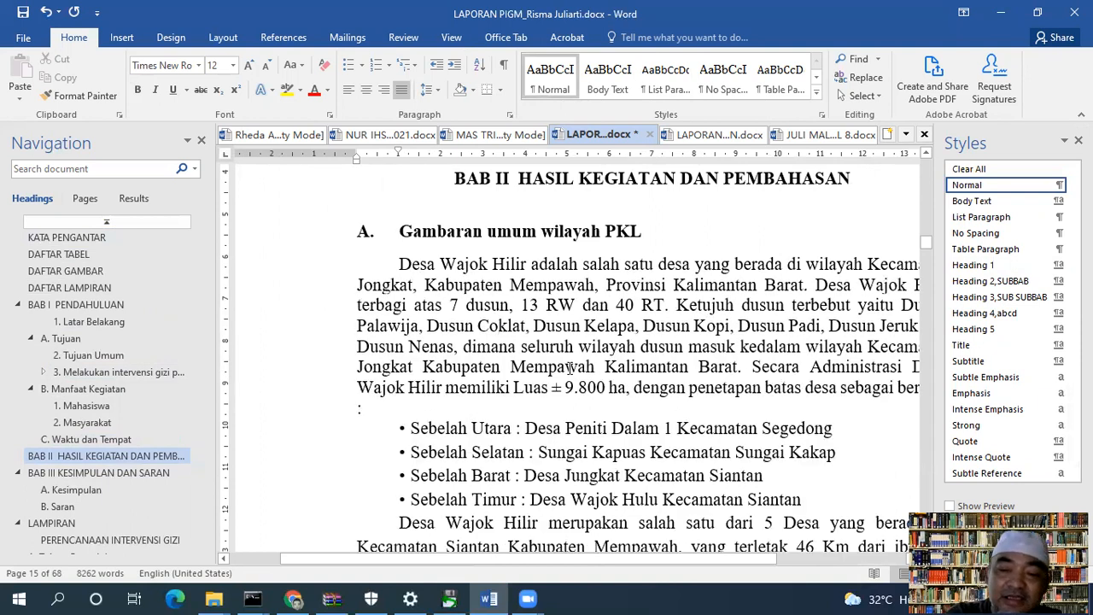
key("ctrl+5")
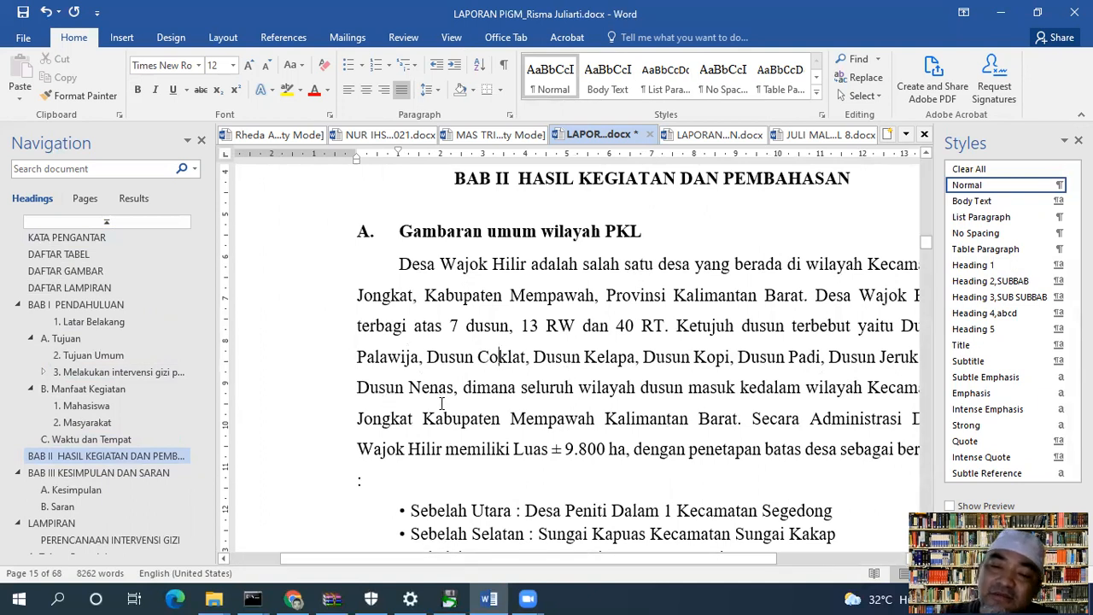
Update the Normal style to match the first body paragraph under Gambaran umum wilayah PKL.
scroll(489, 395, "down", 5)
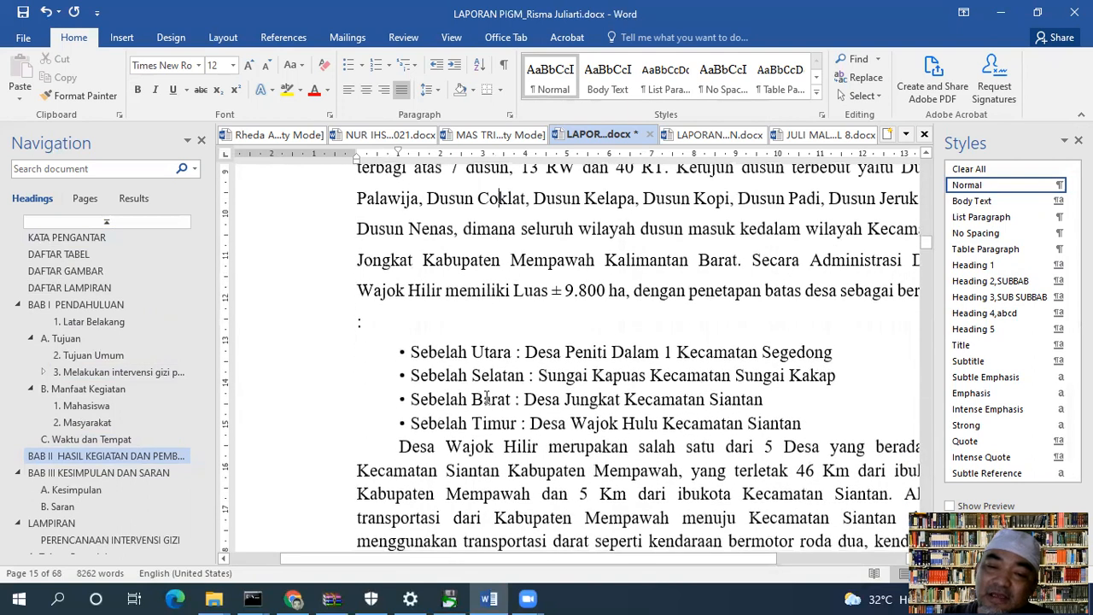
scroll(476, 410, "up", 5)
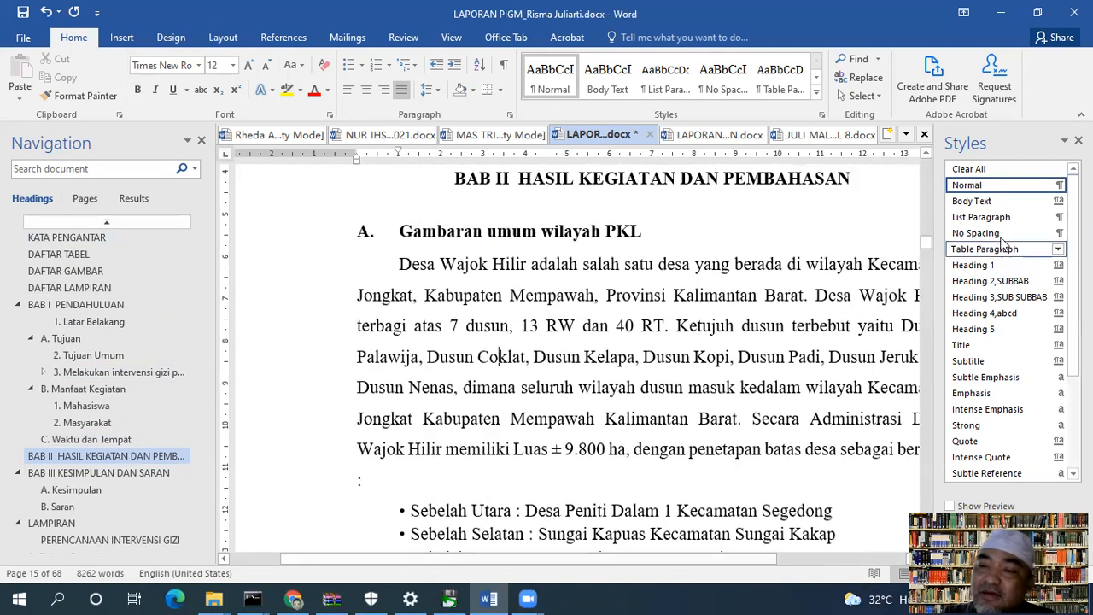
left_click(1058, 187)
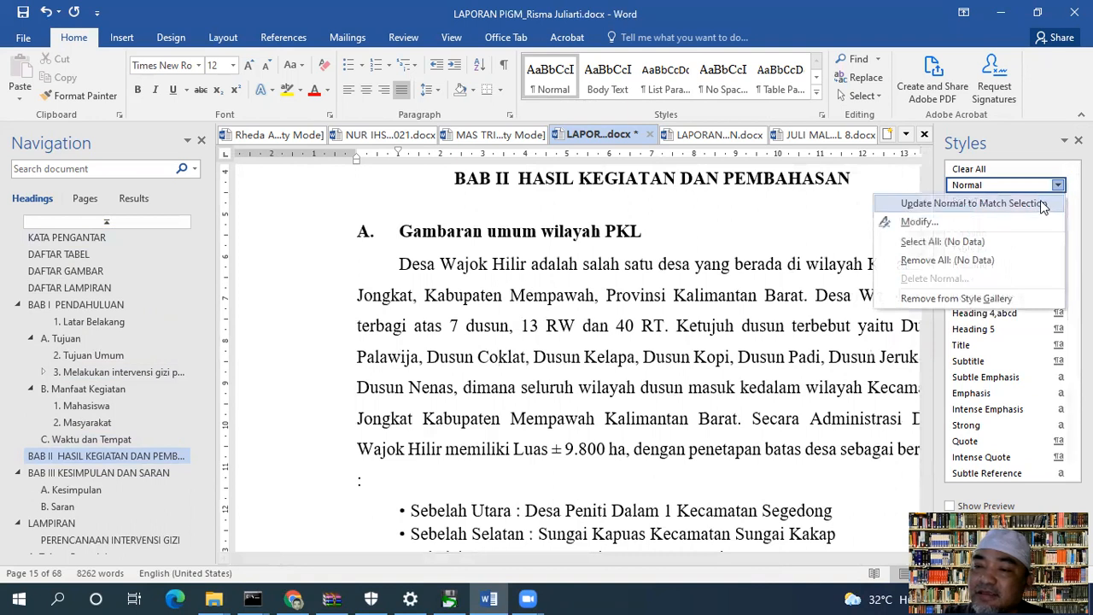
left_click(973, 203)
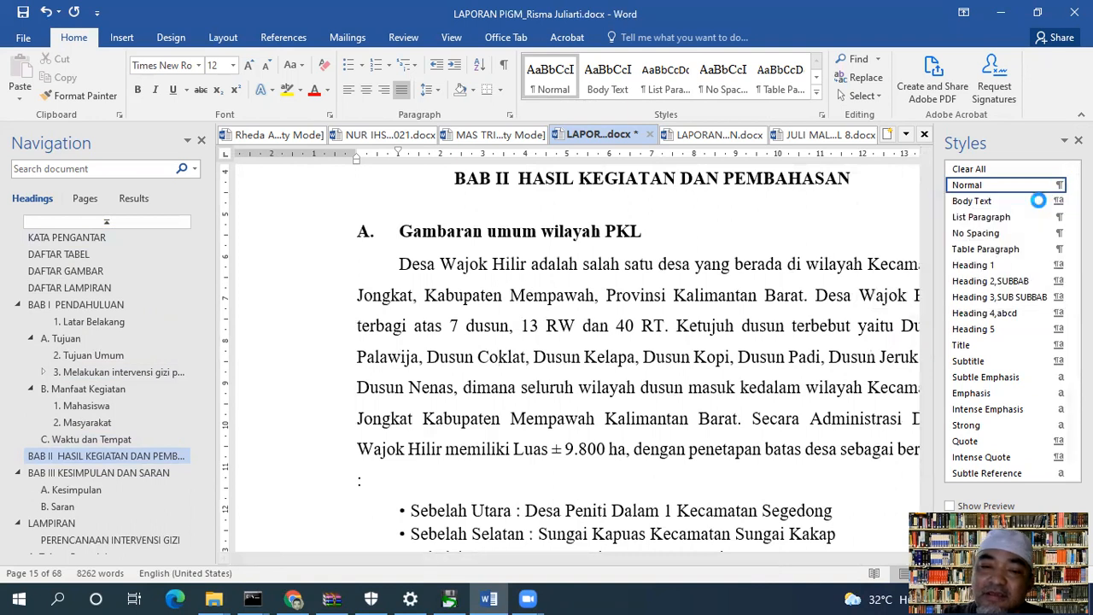
Check how the updated Normal style affects the BAB II opening and the body paragraphs under Latar Belakang.
scroll(490, 338, "up", 5)
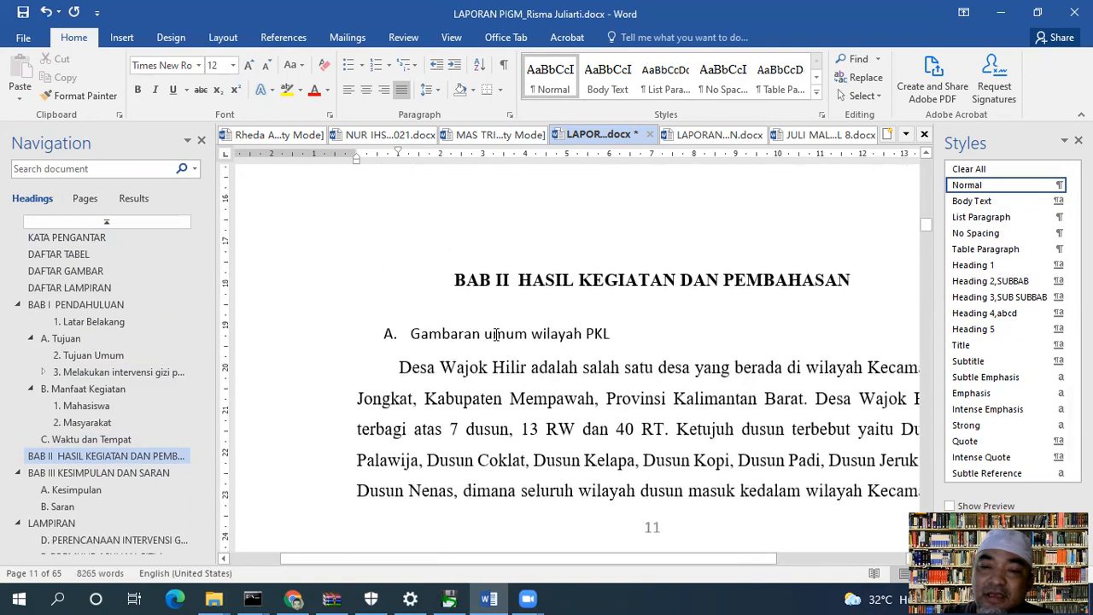
left_click(84, 308)
left_click(678, 306)
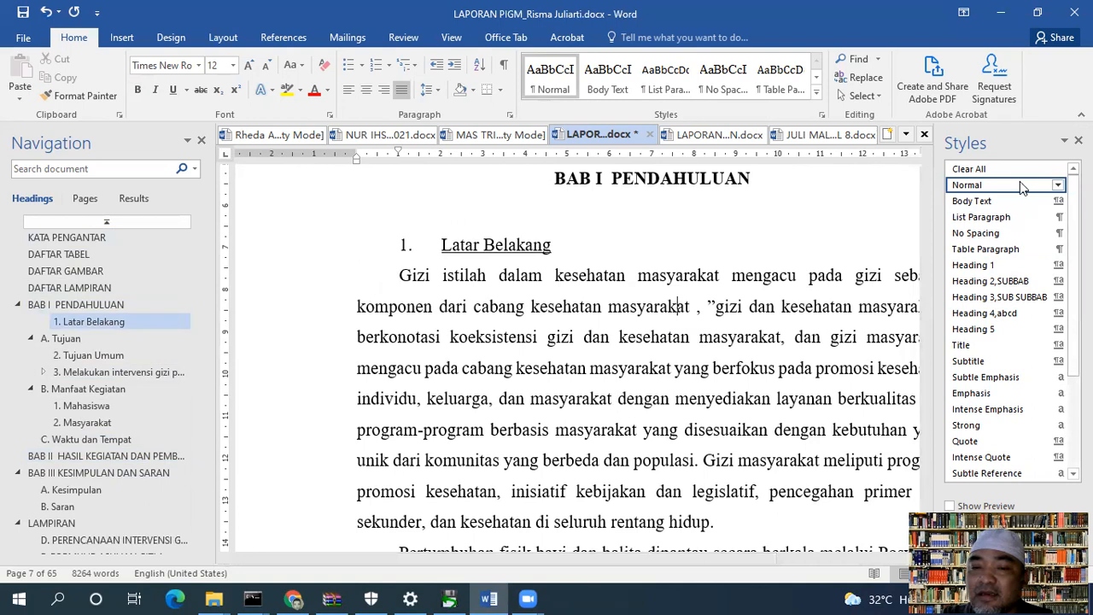
scroll(491, 365, "down", 8)
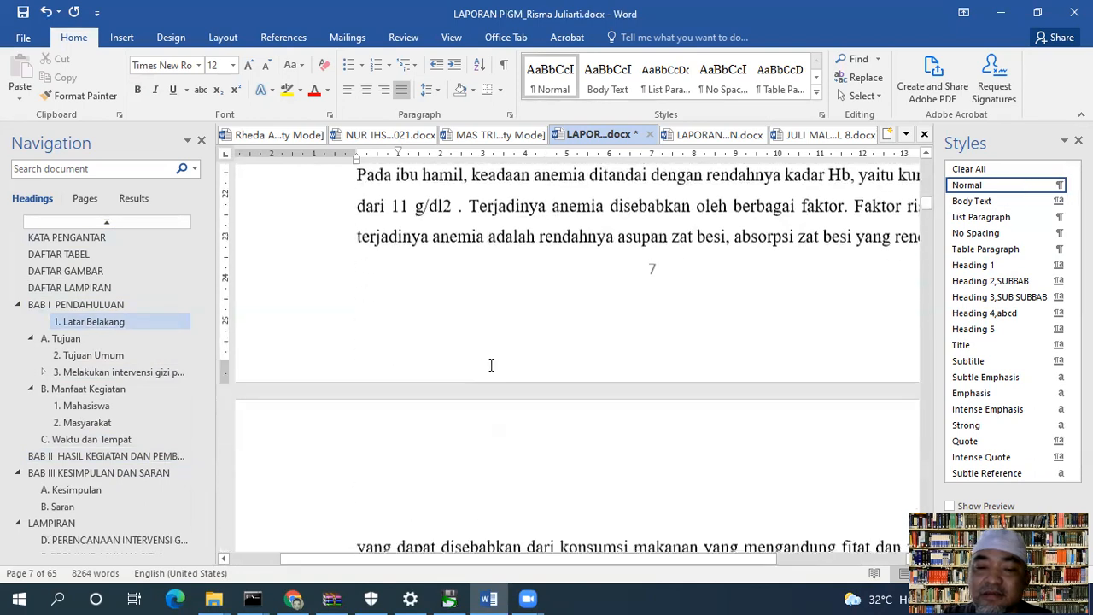
scroll(491, 365, "down", 9)
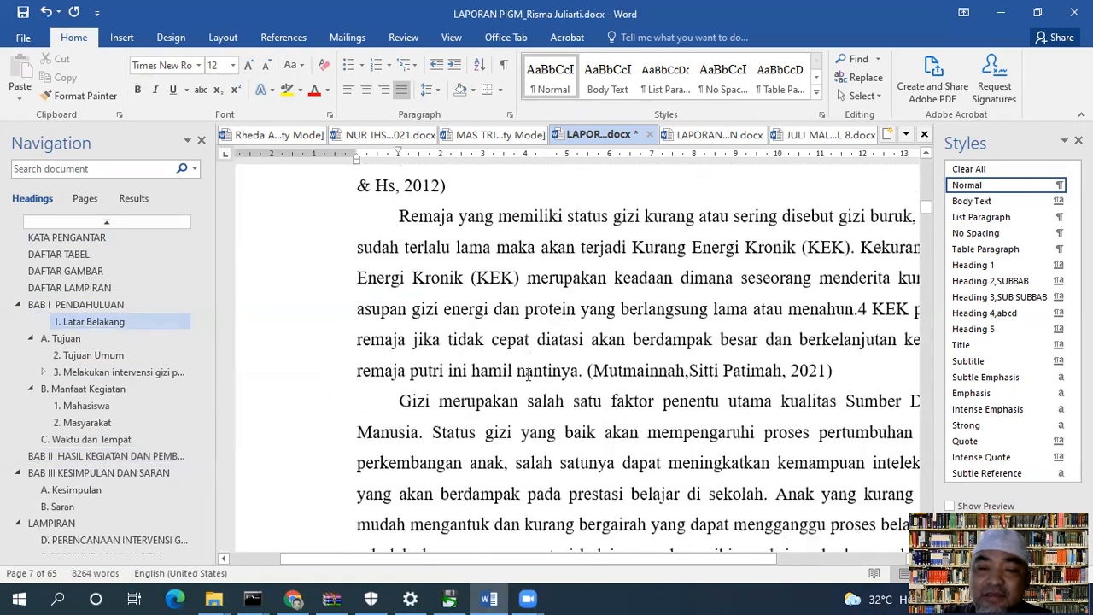
scroll(527, 373, "down", 1)
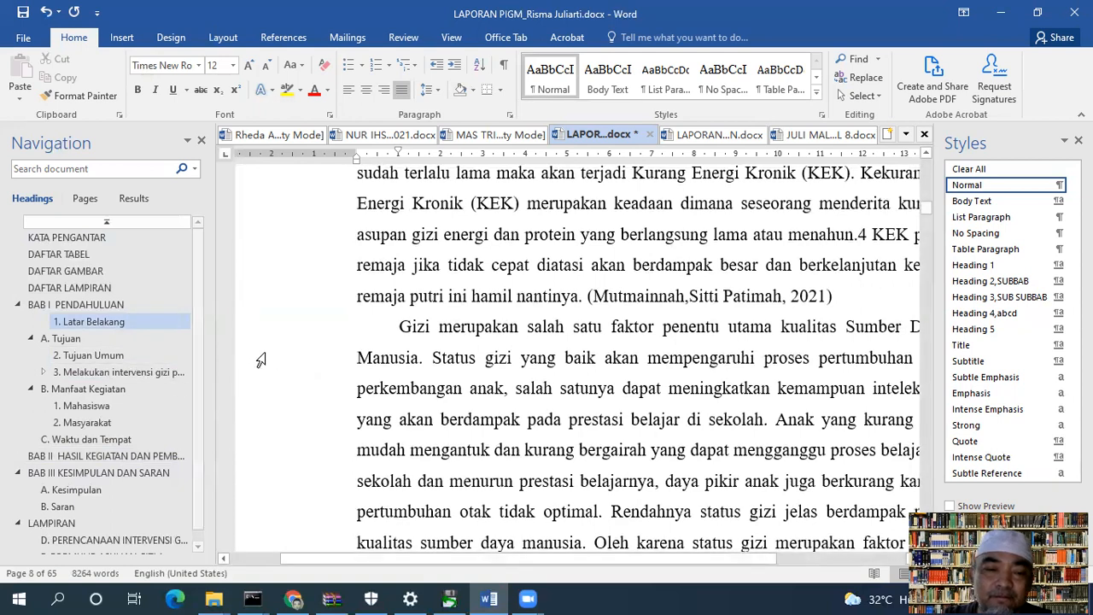
Check the heading levels of Tujuan and Tujuan Umum, and apply the Heading 2,SUBBAB style to the Latar Belakang heading.
left_click(68, 339)
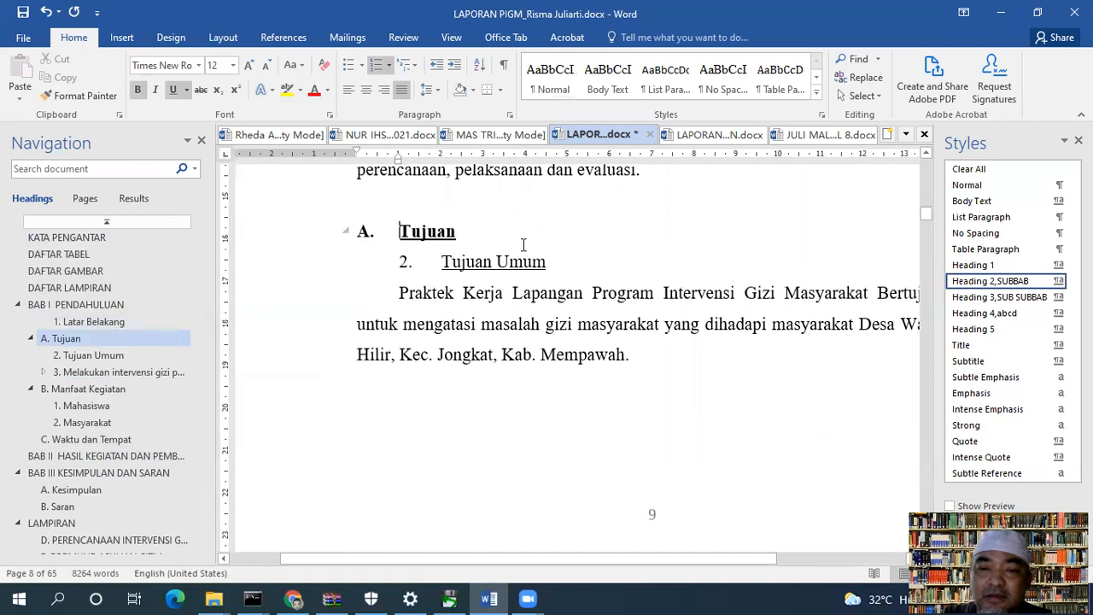
scroll(523, 245, "up", 1)
left_click(505, 314)
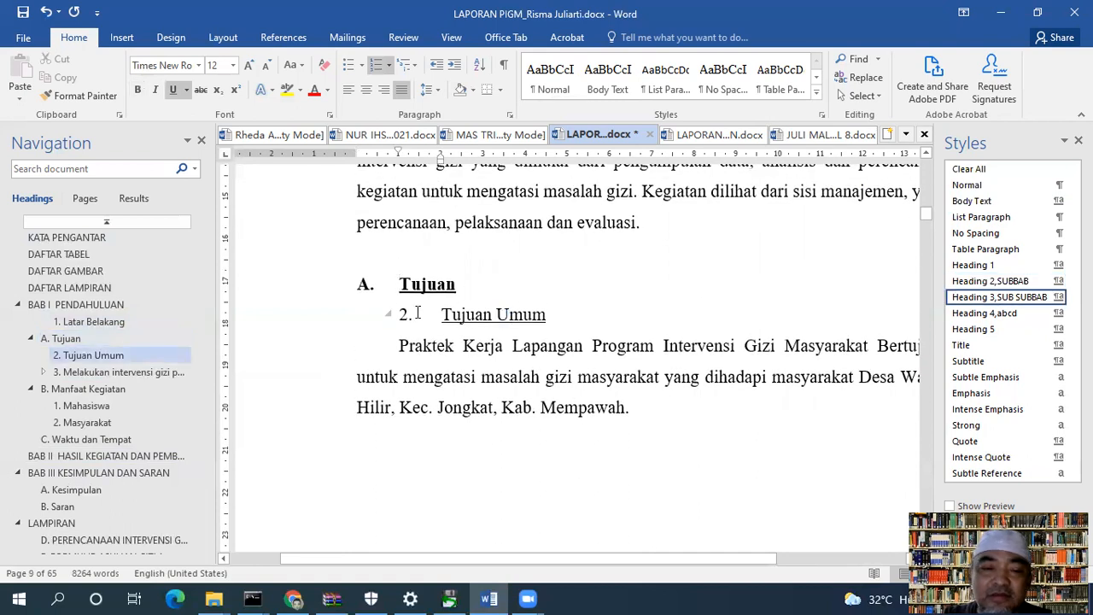
left_click(94, 323)
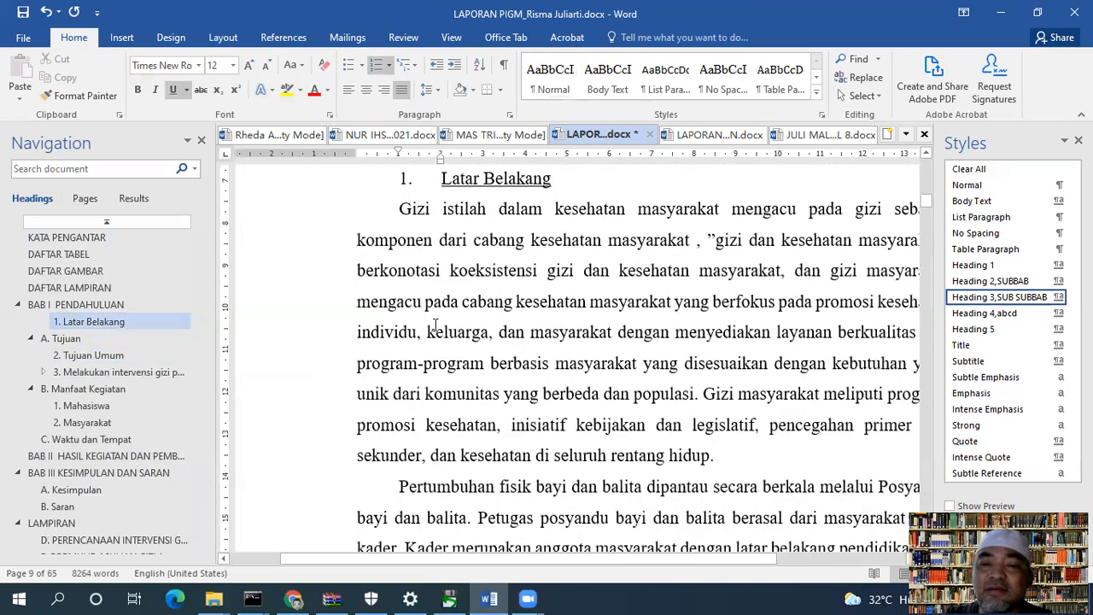
left_click(973, 282)
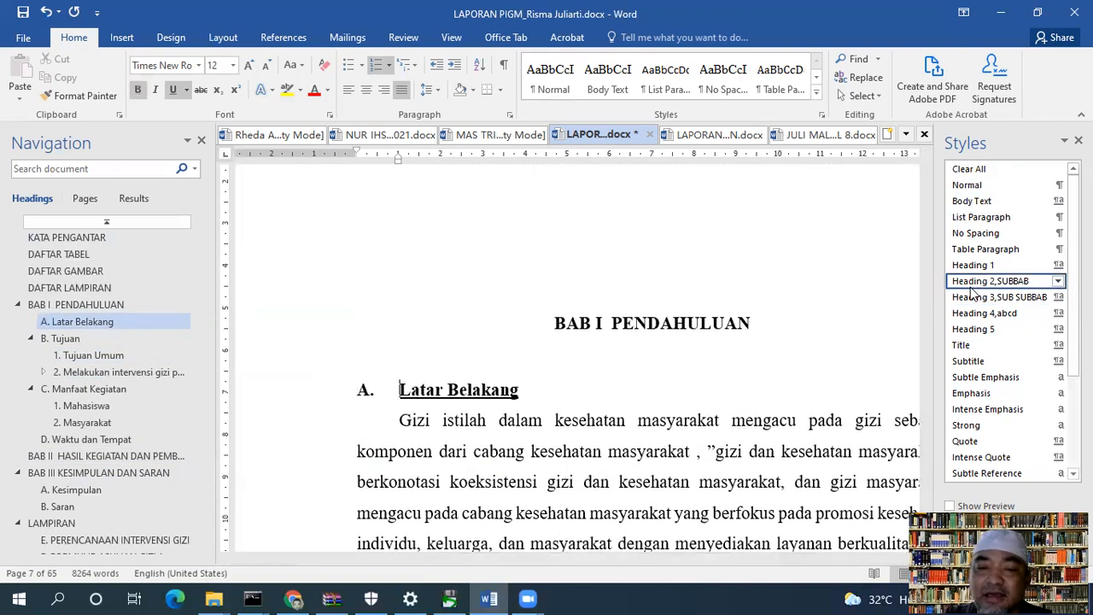
Expand the Melakukan intervensi gizi pada kelompok bayi/balita heading in the outline and examine its lettered items and their style.
left_click(43, 373)
left_click(87, 390)
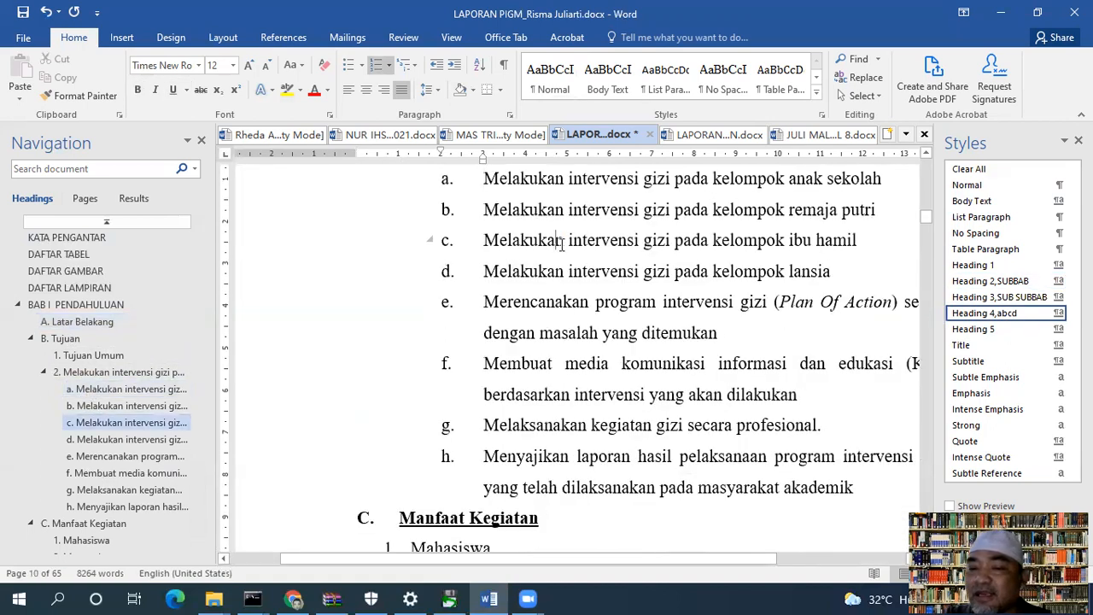
scroll(560, 239, "up", 4)
scroll(547, 241, "down", 2)
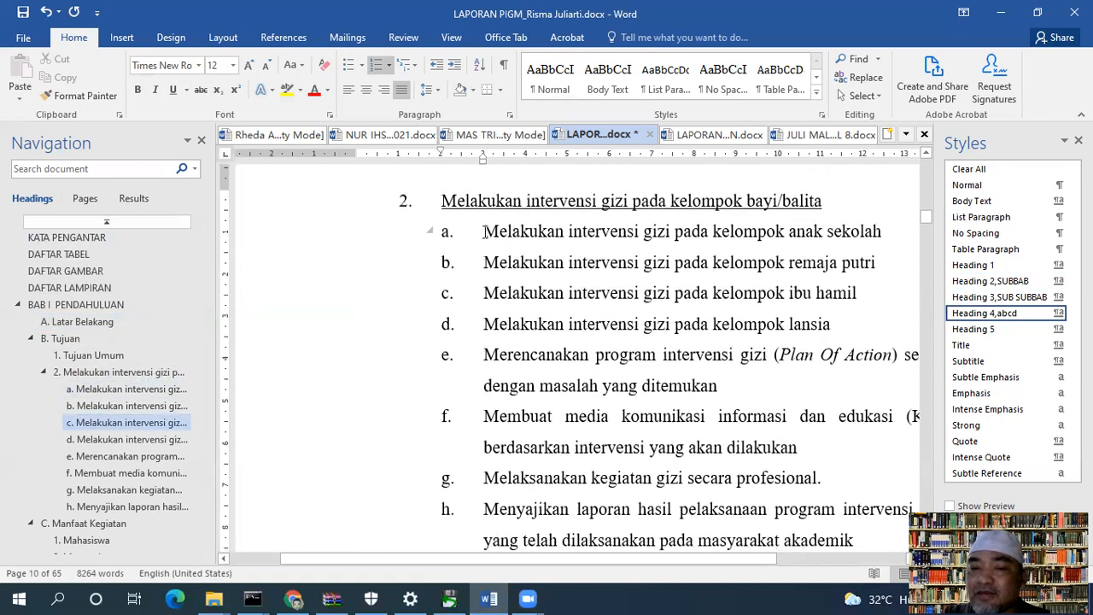
left_click(484, 232)
scroll(526, 231, "down", 2)
scroll(525, 257, "up", 3)
scroll(513, 255, "down", 1)
scroll(478, 254, "up", 3)
scroll(487, 248, "down", 3)
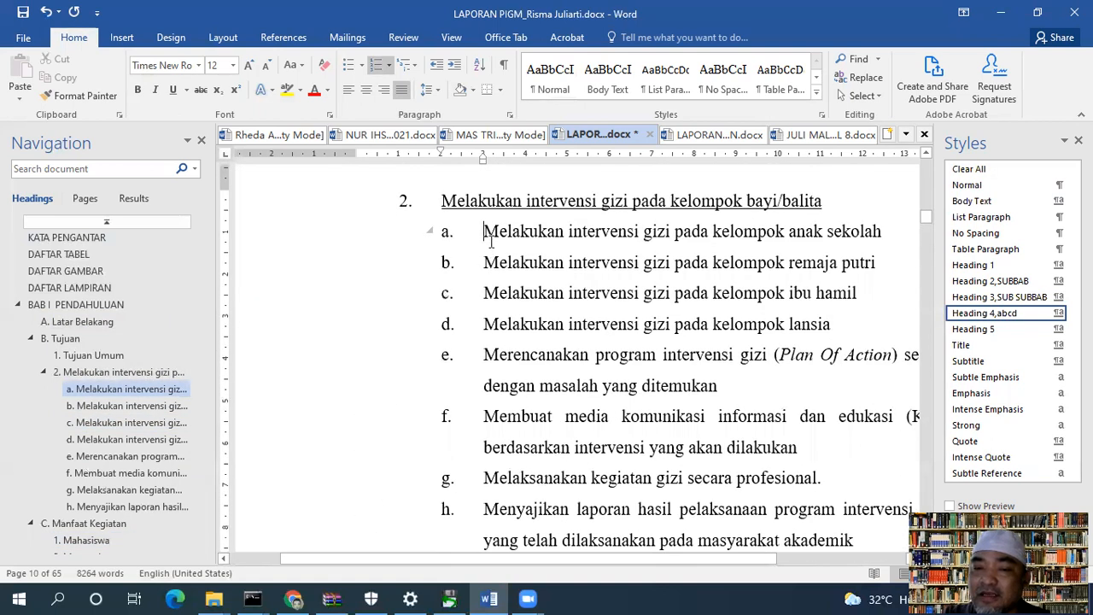
left_click_drag(483, 232, 637, 509)
scroll(475, 397, "down", 3)
scroll(476, 397, "up", 3)
scroll(478, 406, "up", 1)
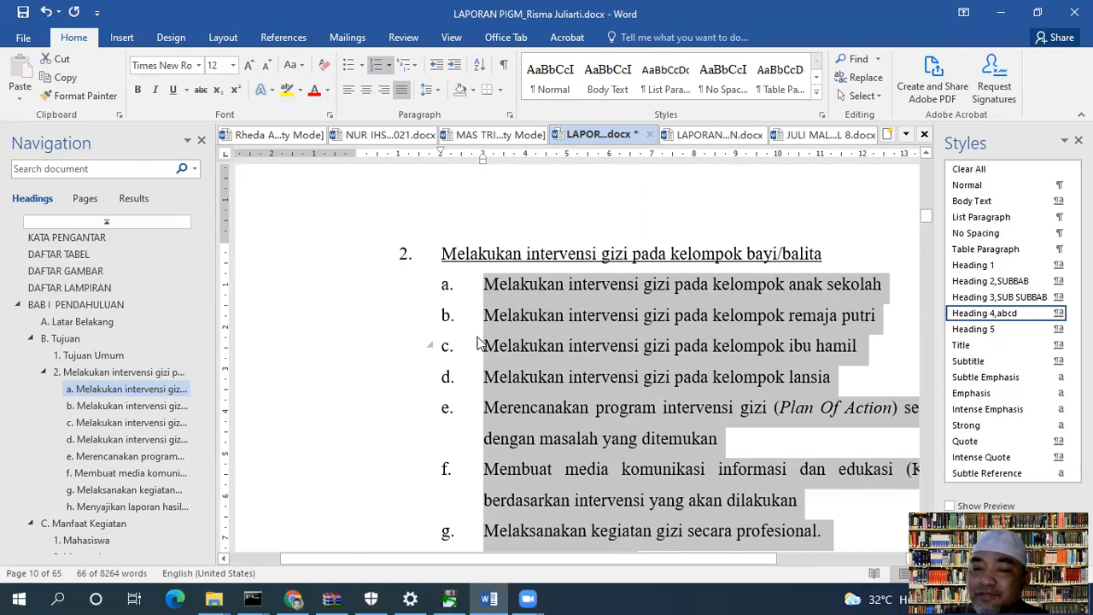
scroll(478, 343, "up", 6)
scroll(486, 357, "down", 5)
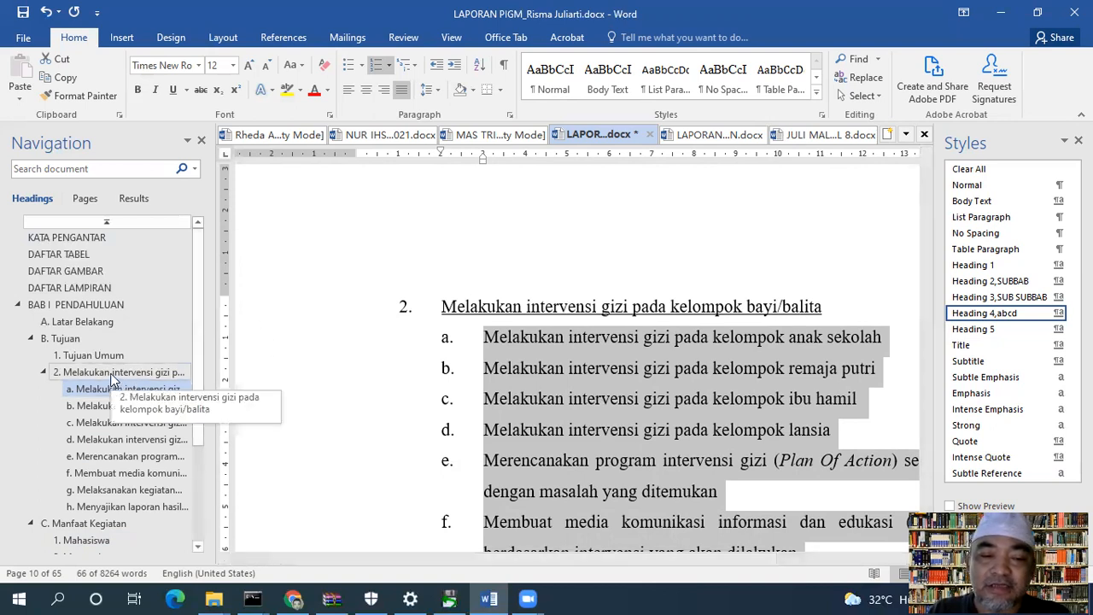
Align the Tujuan Umum heading's number with the text margin, set a hanging indent of about 0.5 cm, and update Heading 3,SUB SUBBAB to match.
left_click(60, 338)
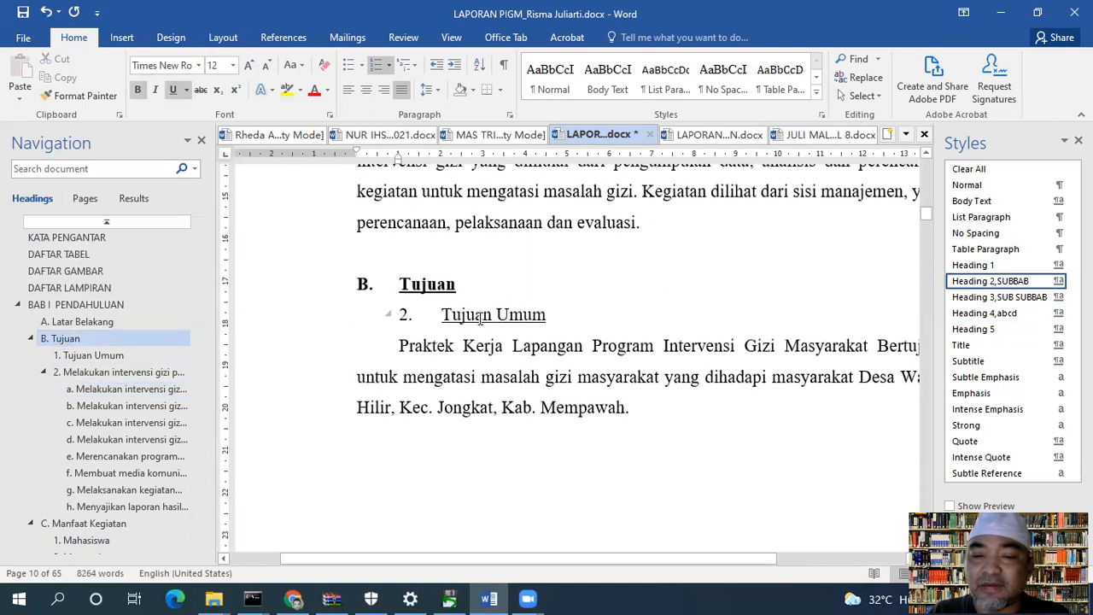
left_click(481, 318)
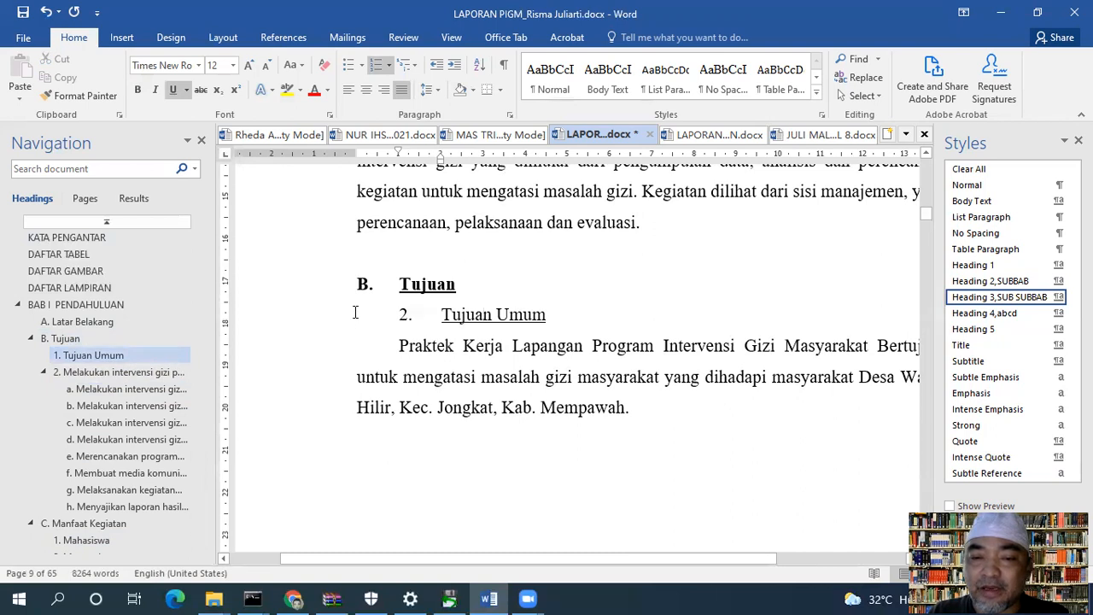
left_click(436, 66)
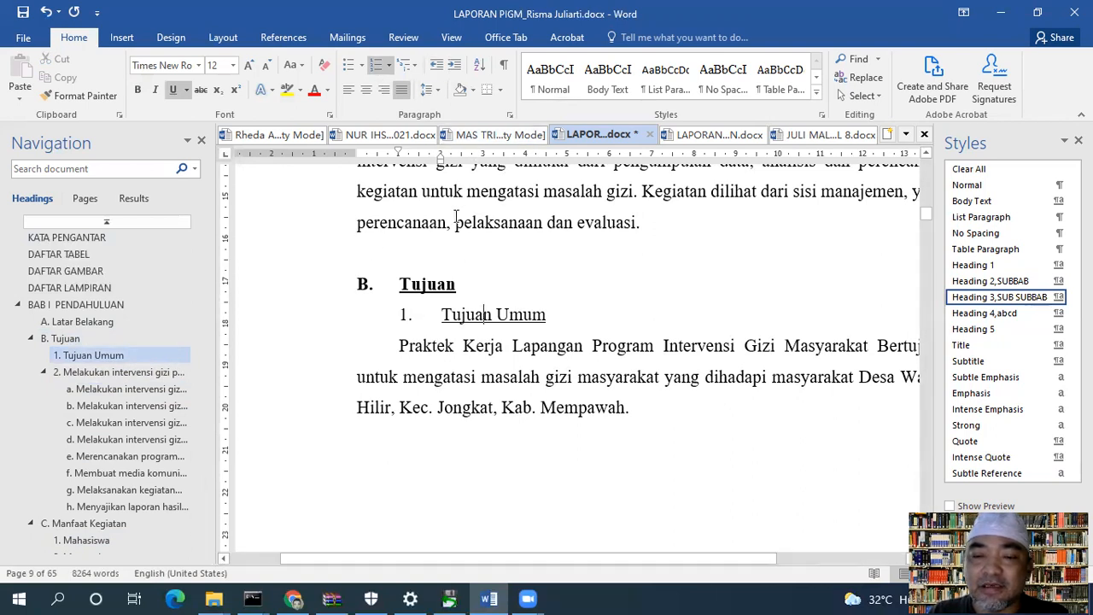
left_click_drag(398, 152, 357, 152)
left_click_drag(441, 159, 377, 159)
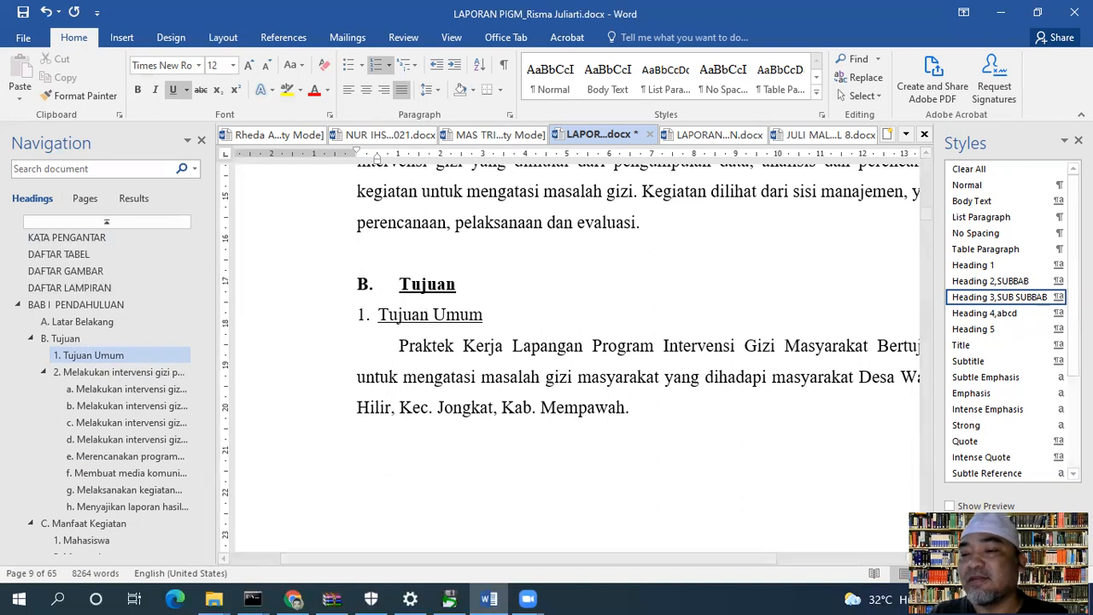
left_click(1059, 297)
left_click(1025, 315)
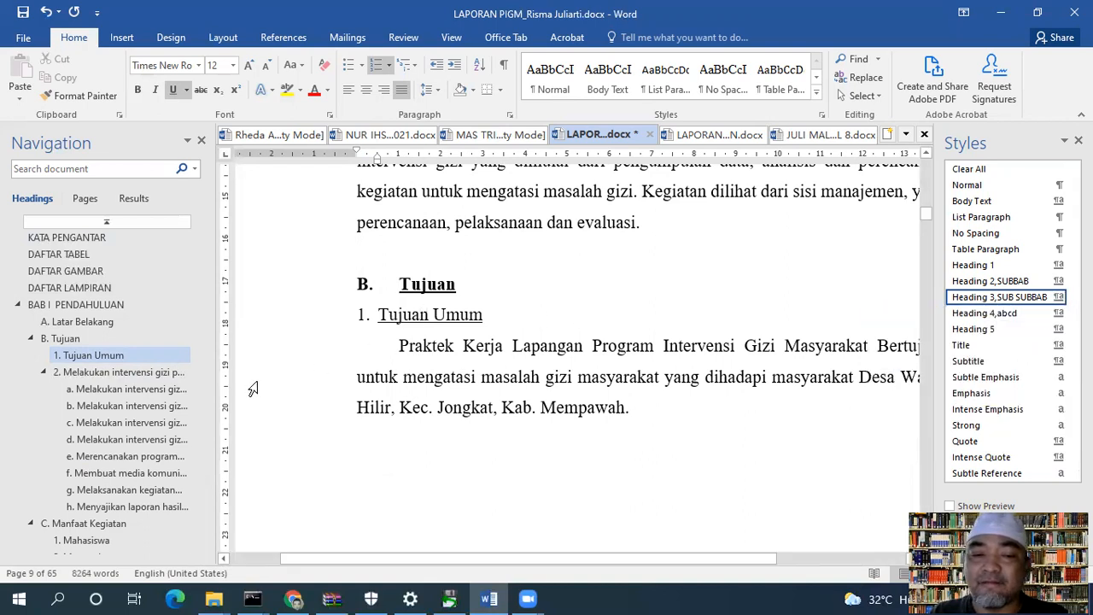
Indent lettered items a to h under Melakukan intervensi gizi pada kelompok bayi/balita at 0 cm with a 0.5 cm hanging indent.
left_click(154, 373)
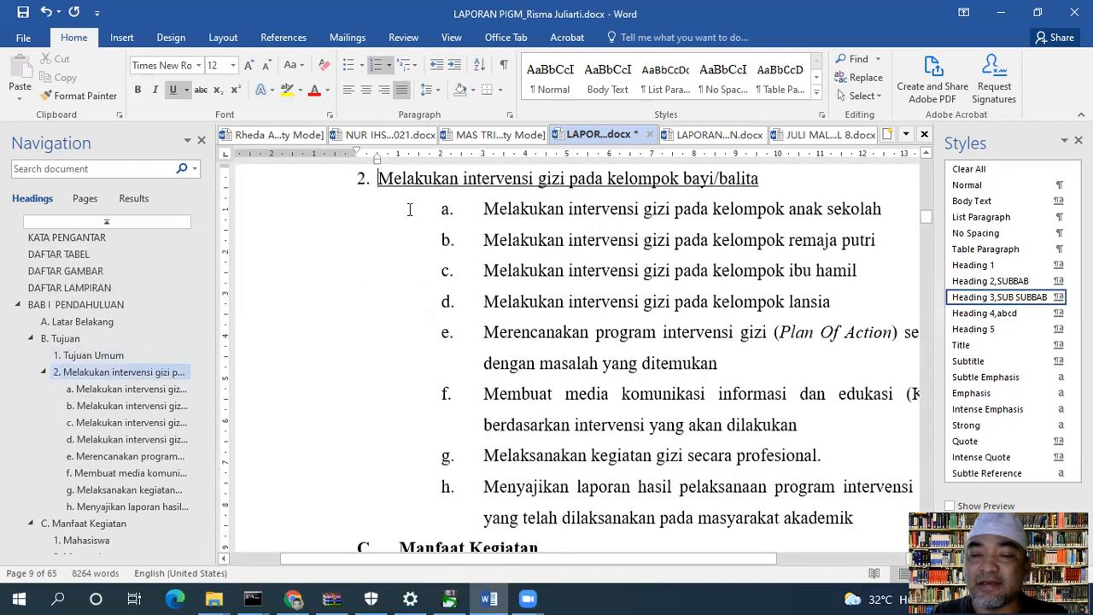
left_click(499, 212)
left_click_drag(488, 211, 634, 493)
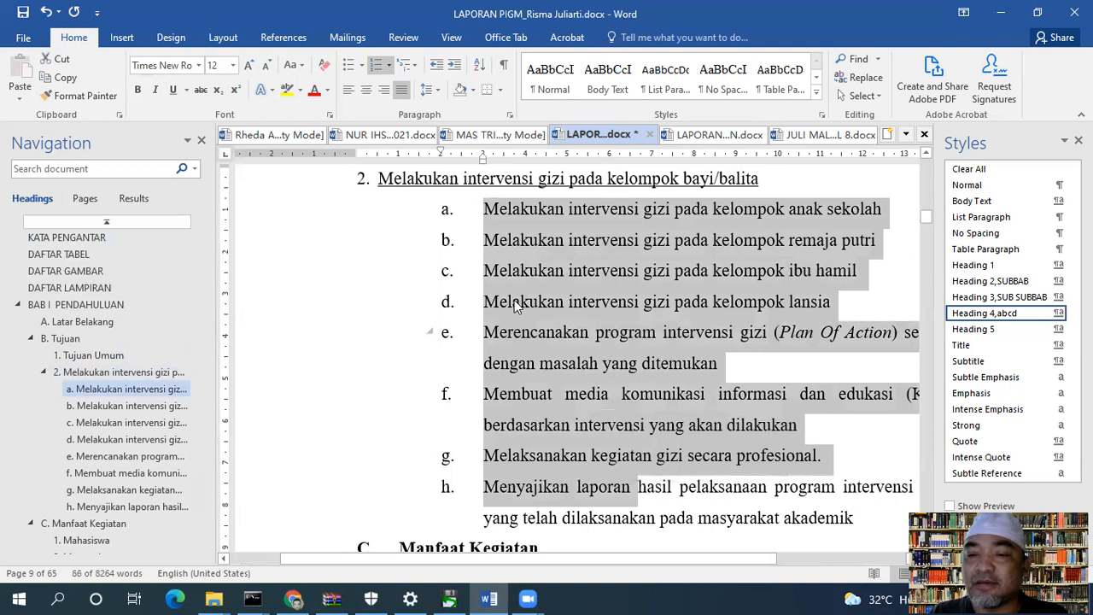
left_click_drag(438, 154, 357, 164)
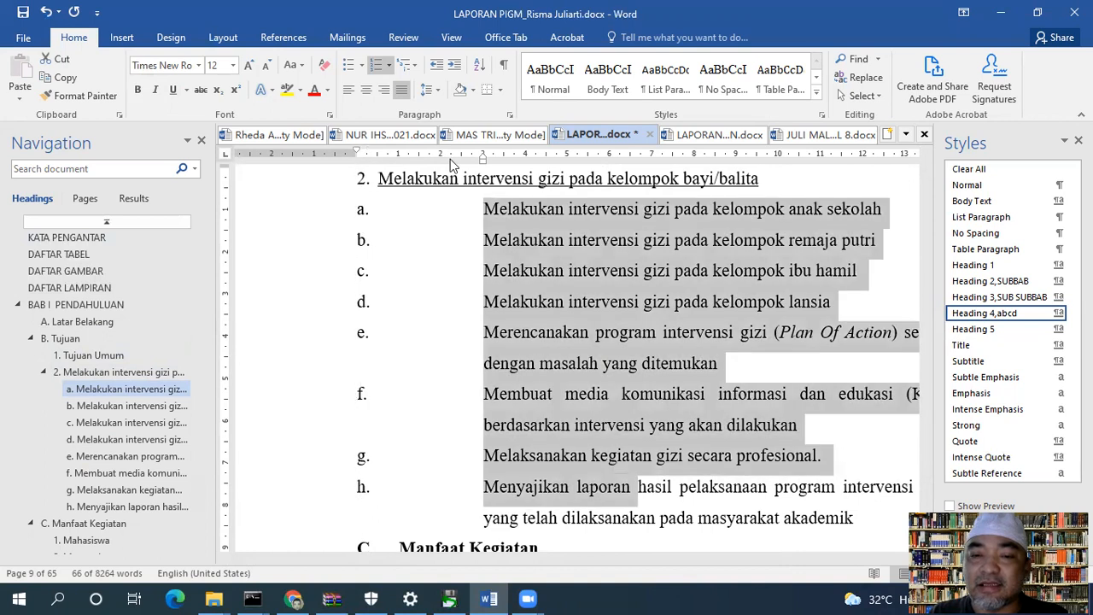
left_click_drag(483, 160, 381, 168)
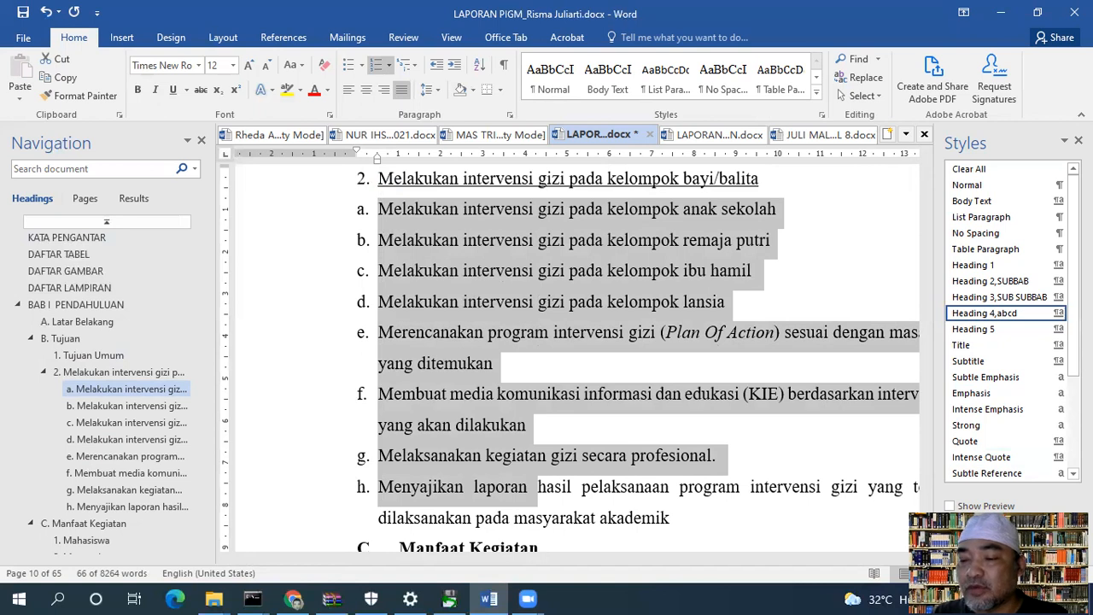
Create a paragraph style named Penomoran a from the selected lettered items, and check how those items appear in the outline.
left_click(958, 545)
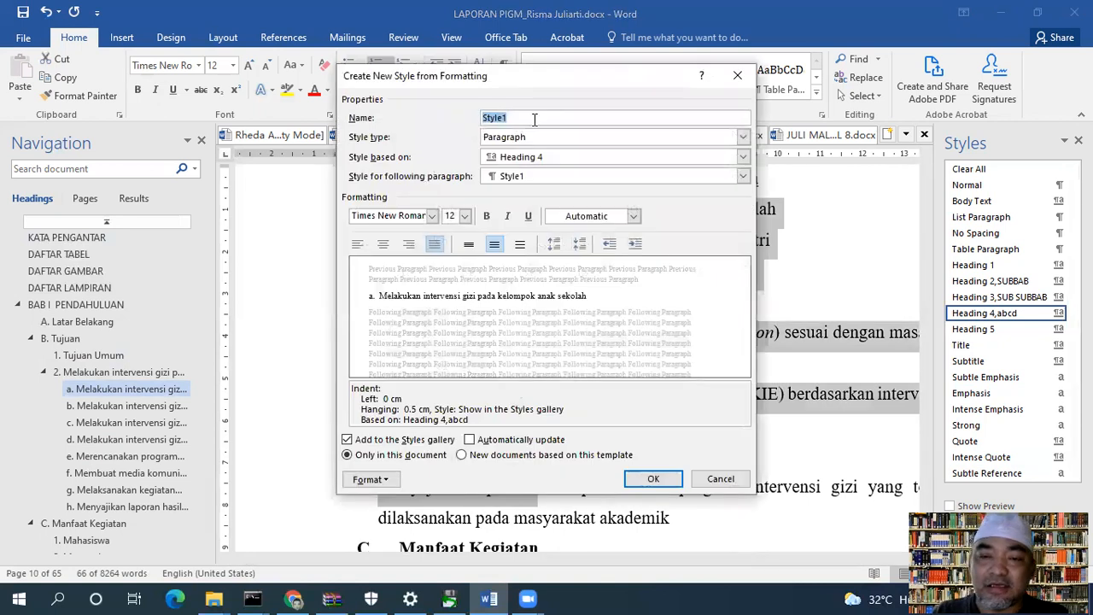
type("Penomoran")
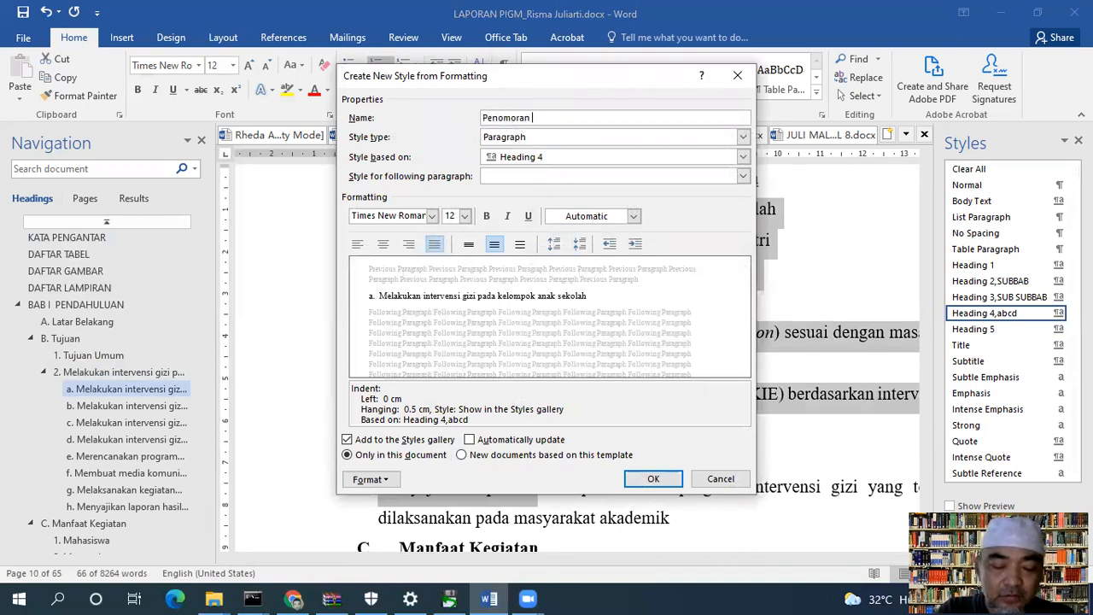
left_click(653, 478)
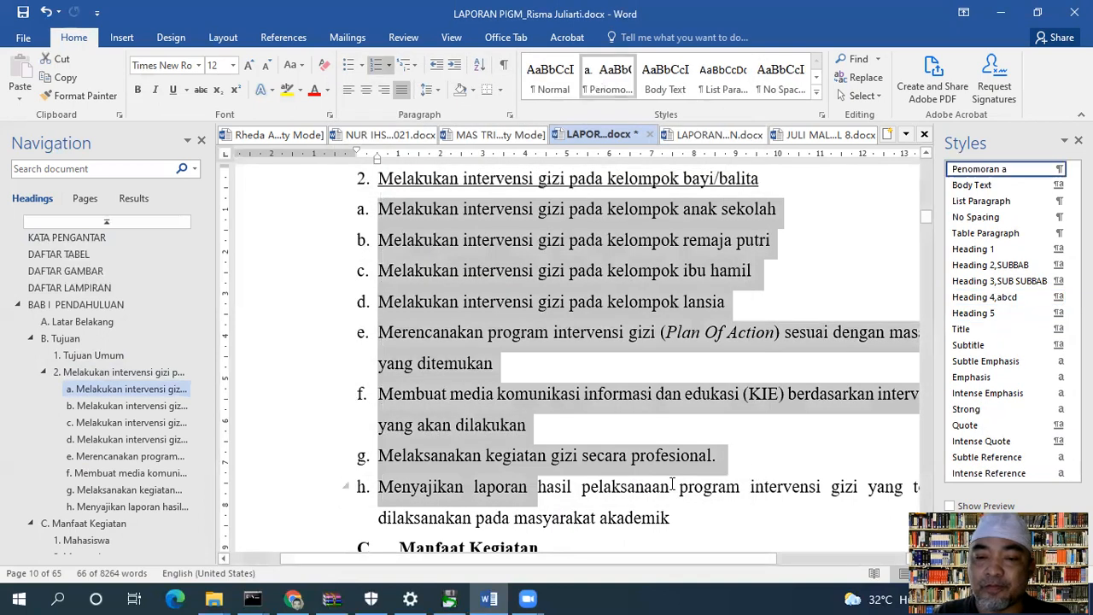
left_click(417, 271)
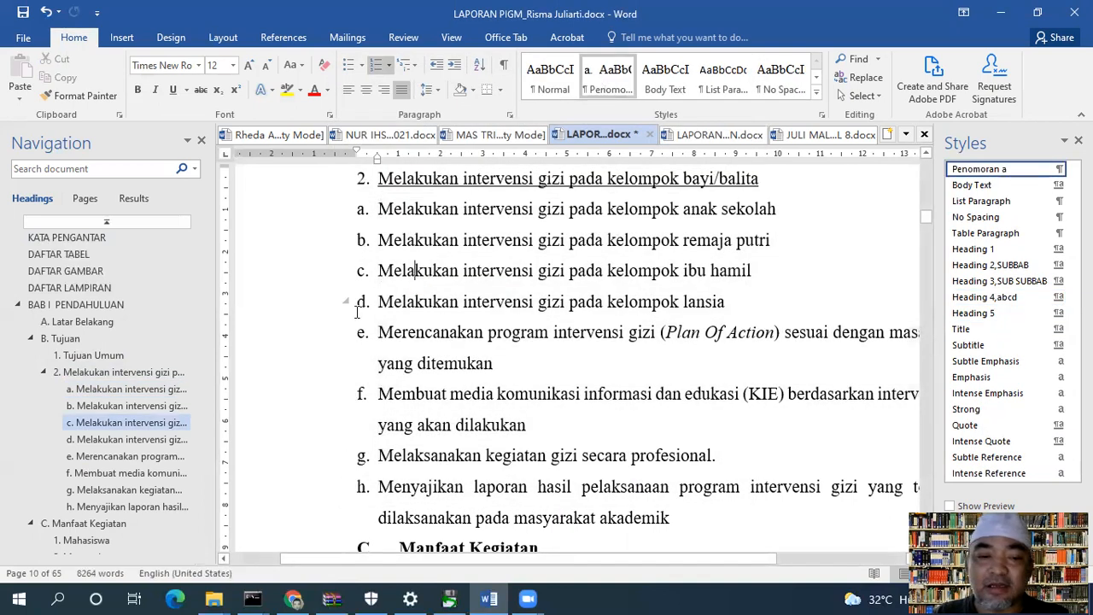
left_click(63, 339)
left_click(93, 372)
left_click(117, 389)
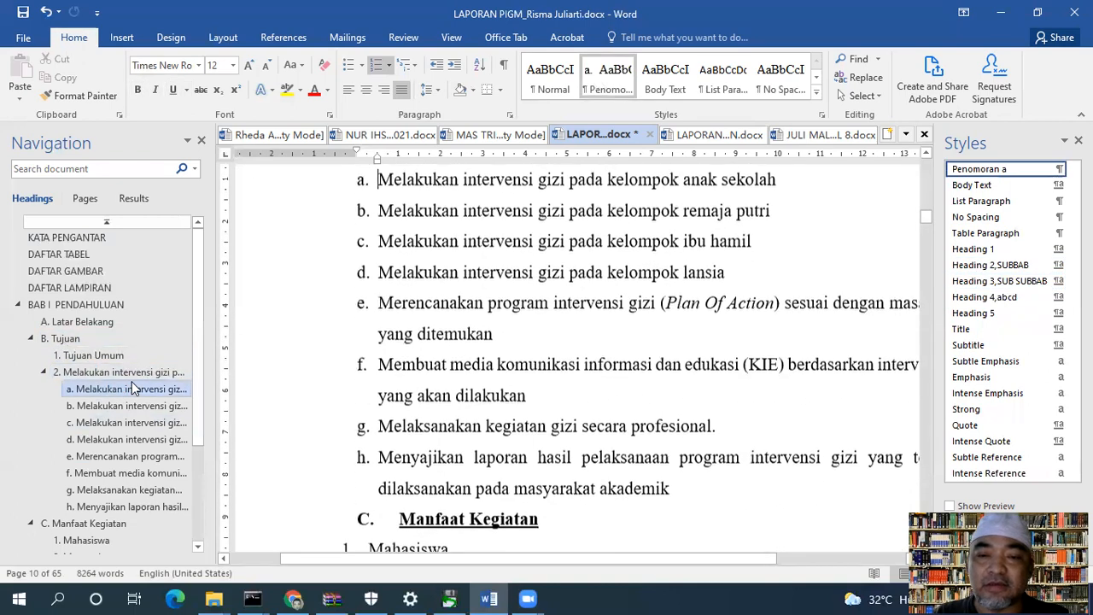
scroll(351, 302, "up", 1)
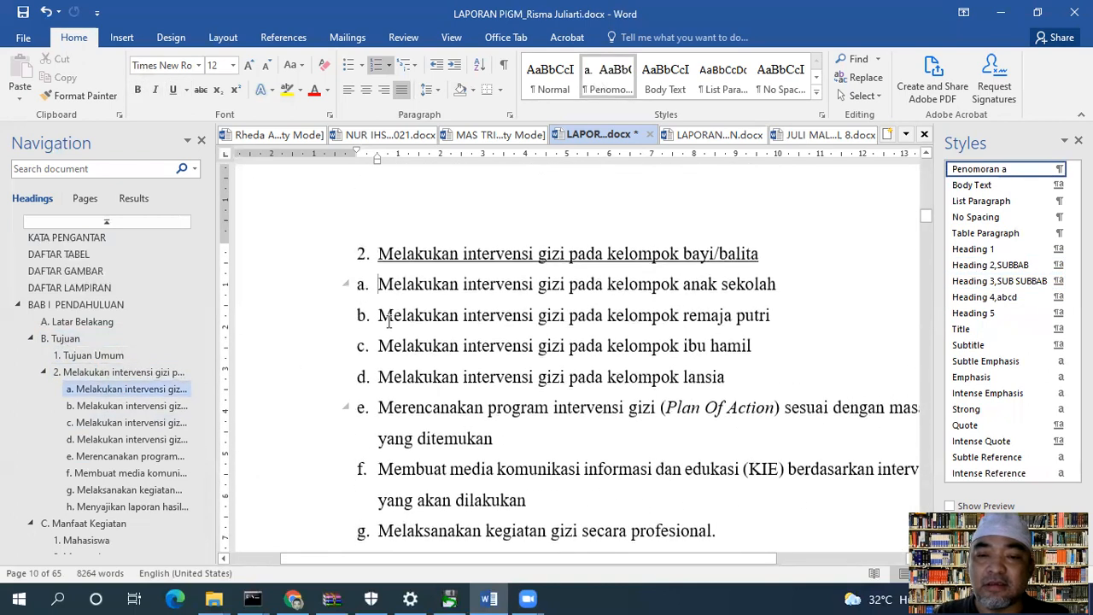
scroll(594, 401, "down", 3)
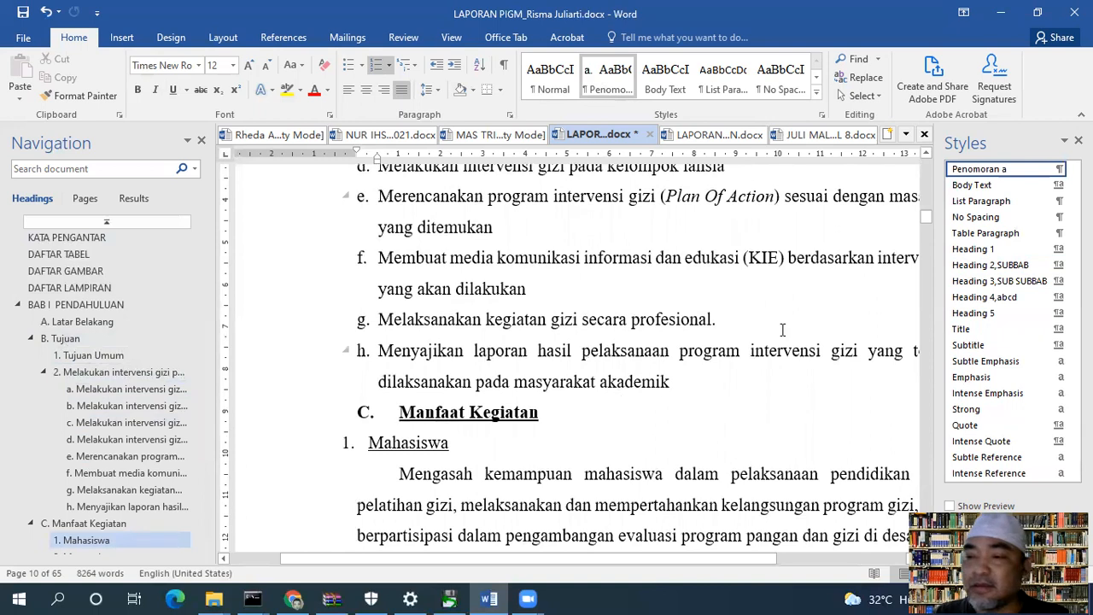
Modify the Penomoran a style so that it is based on no style, keeping Penomoran a as the following paragraph's style.
left_click(1057, 168)
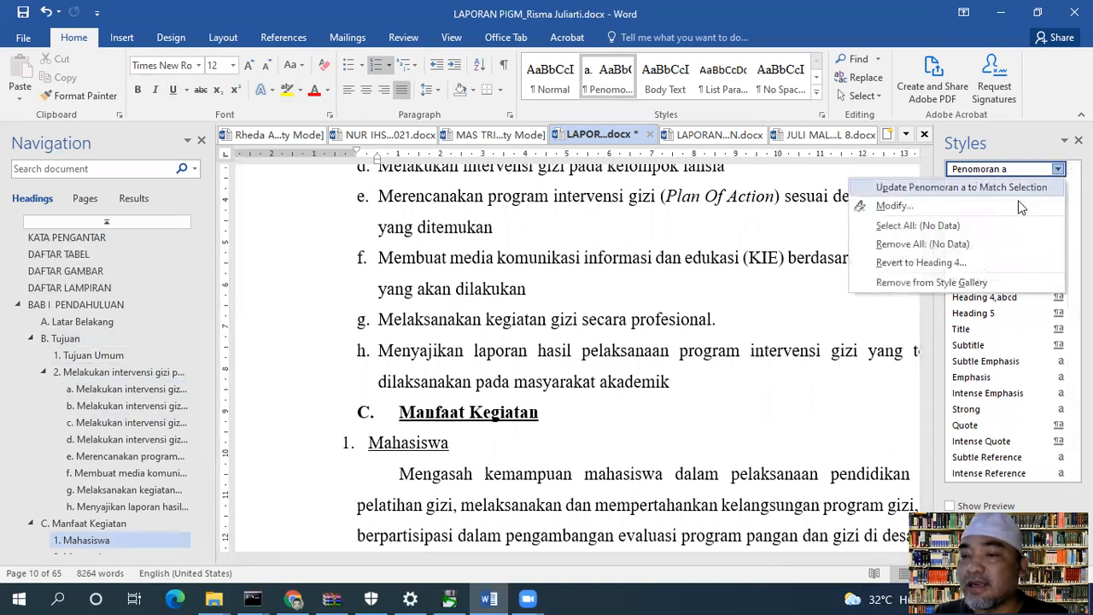
left_click(1008, 208)
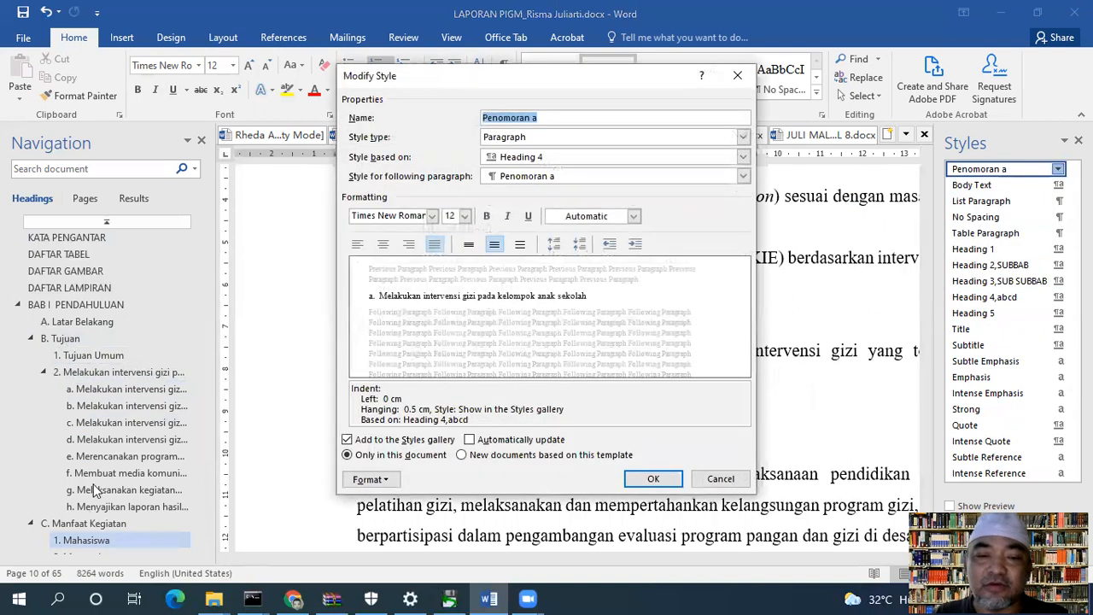
left_click(743, 156)
left_click(716, 172)
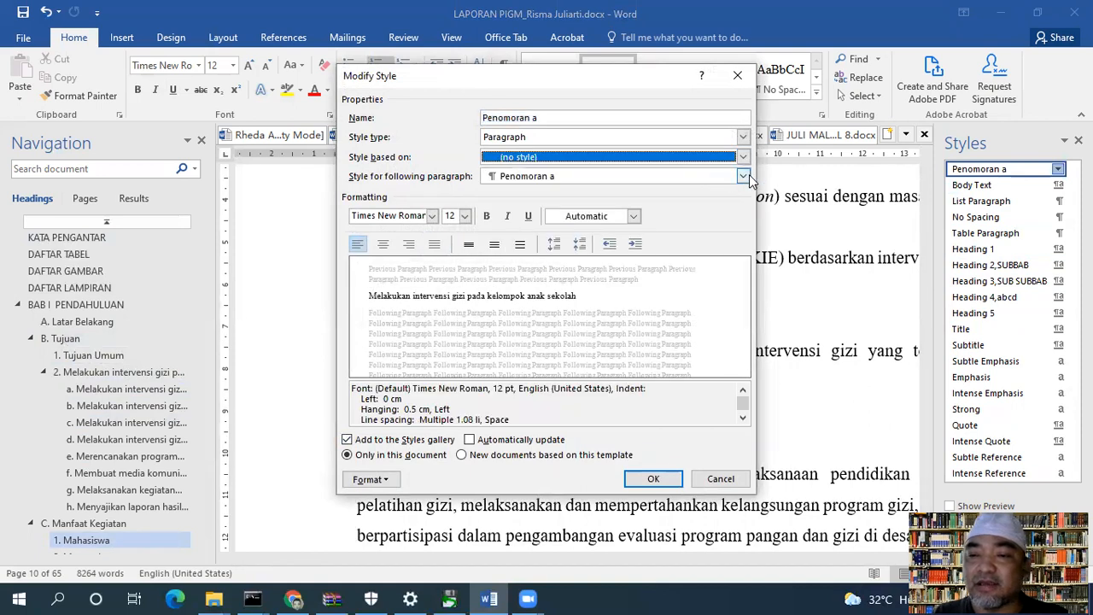
left_click(743, 176)
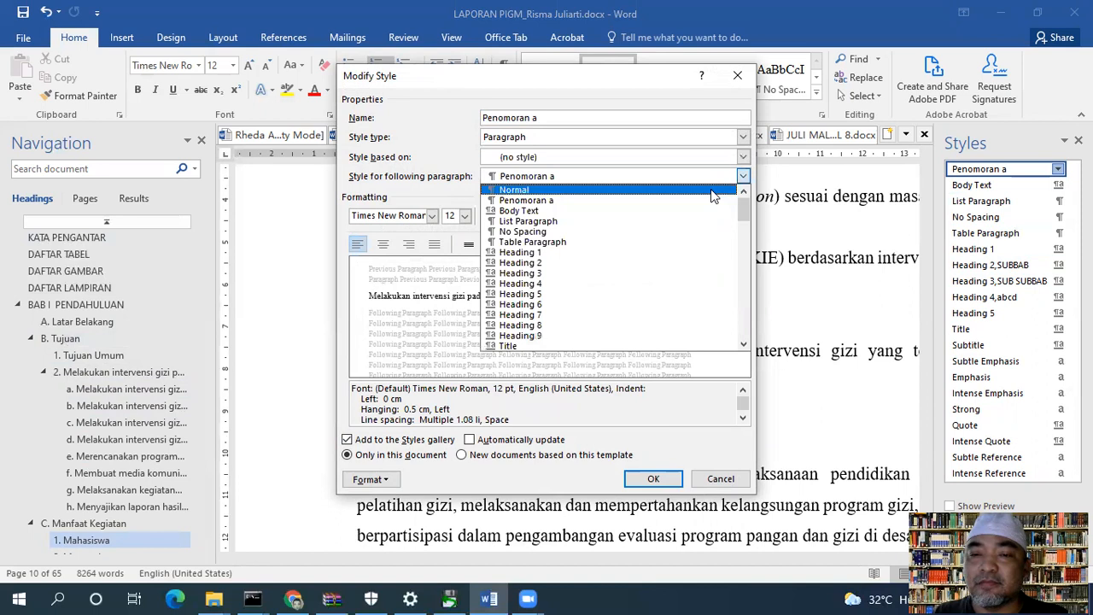
left_click(443, 116)
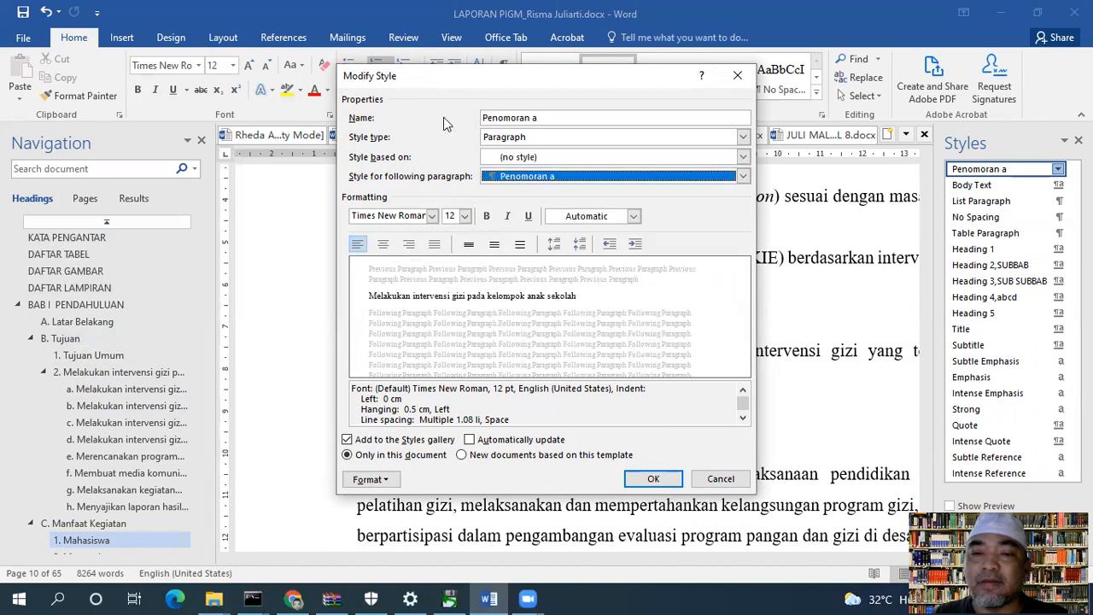
left_click(654, 479)
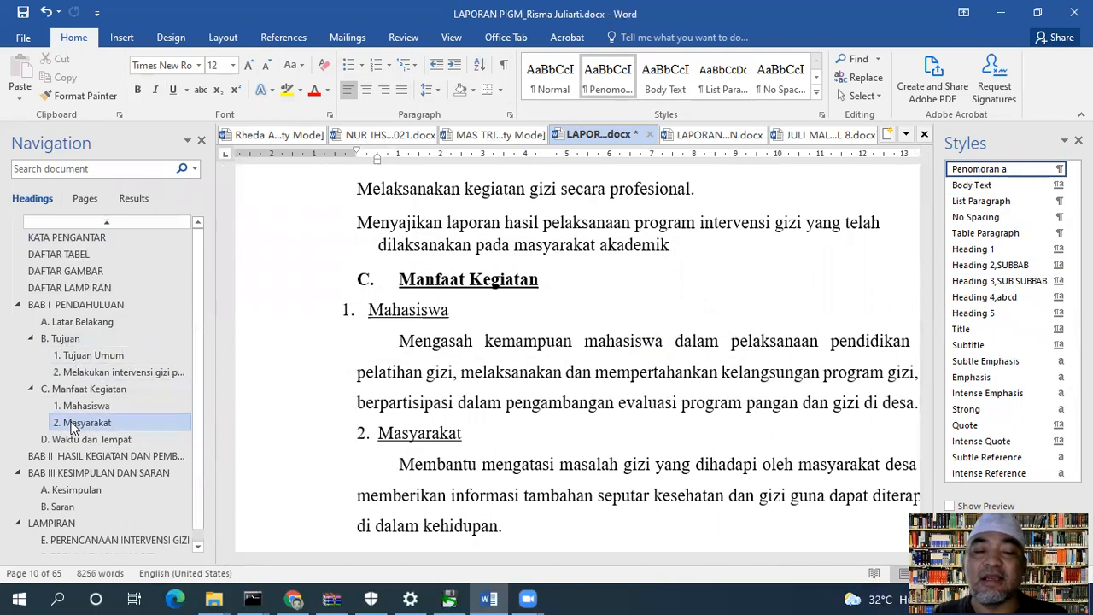
Apply a., b., c. numbering to all items from the anak sekolah line through the Menyajikan laporan hasil line.
scroll(406, 407, "up", 3)
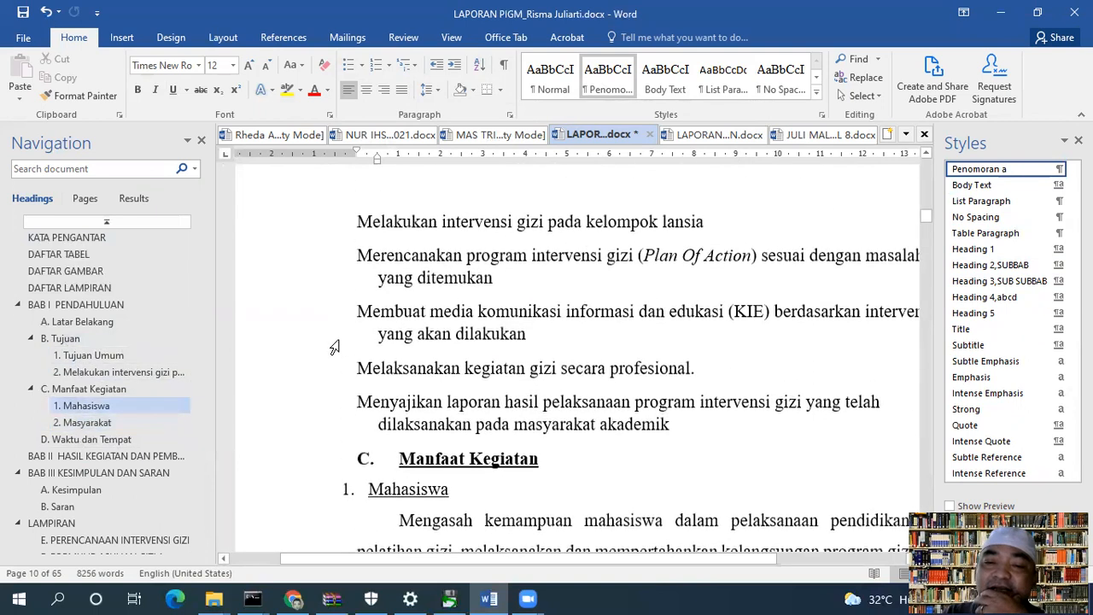
scroll(488, 402, "up", 5)
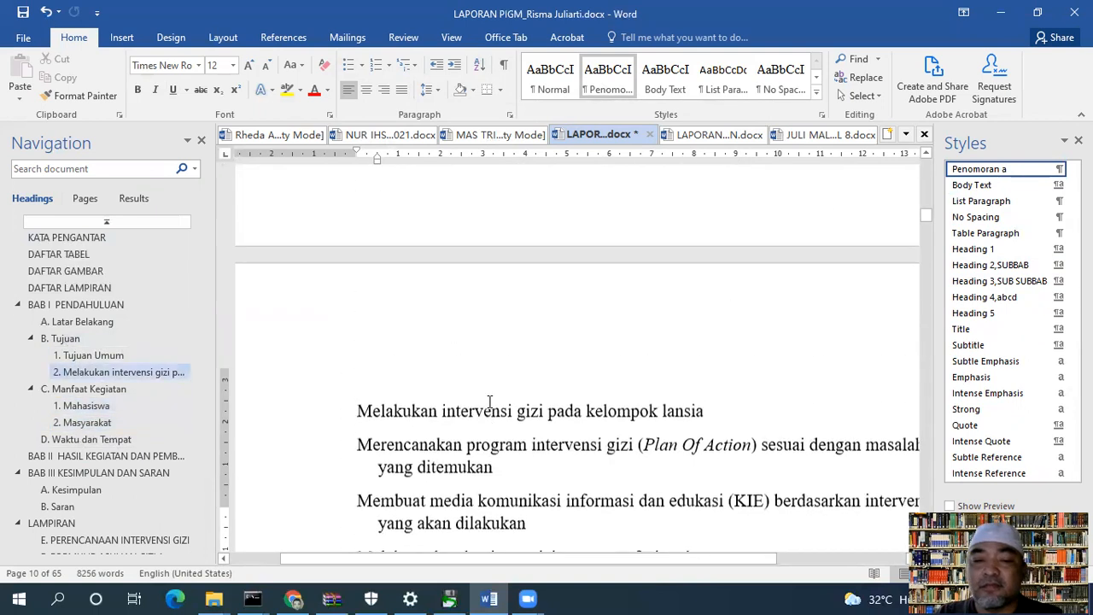
scroll(418, 416, "down", 3)
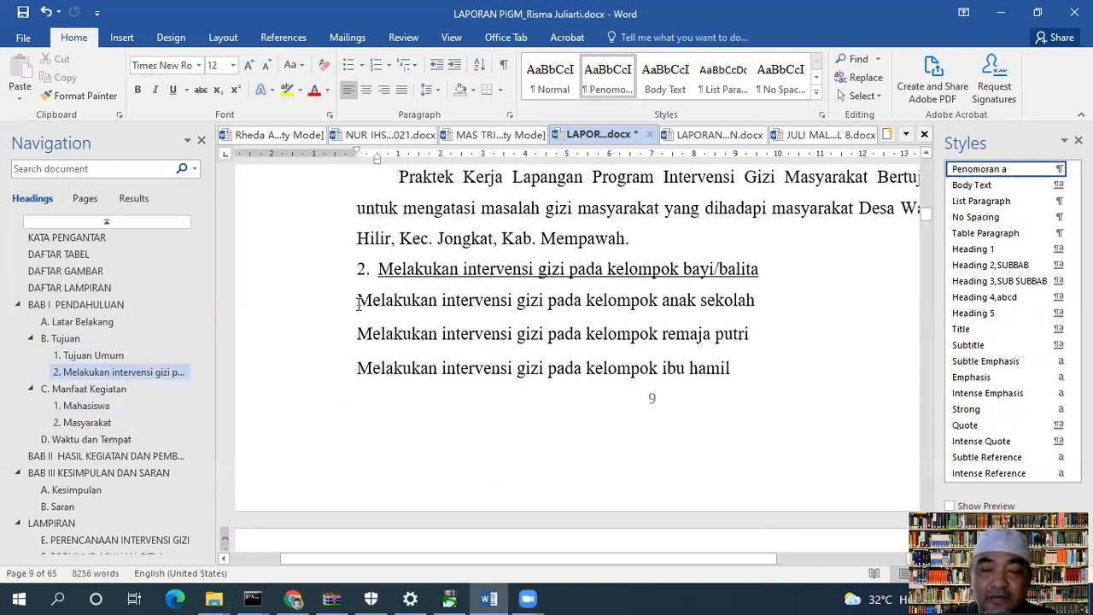
left_click(358, 302)
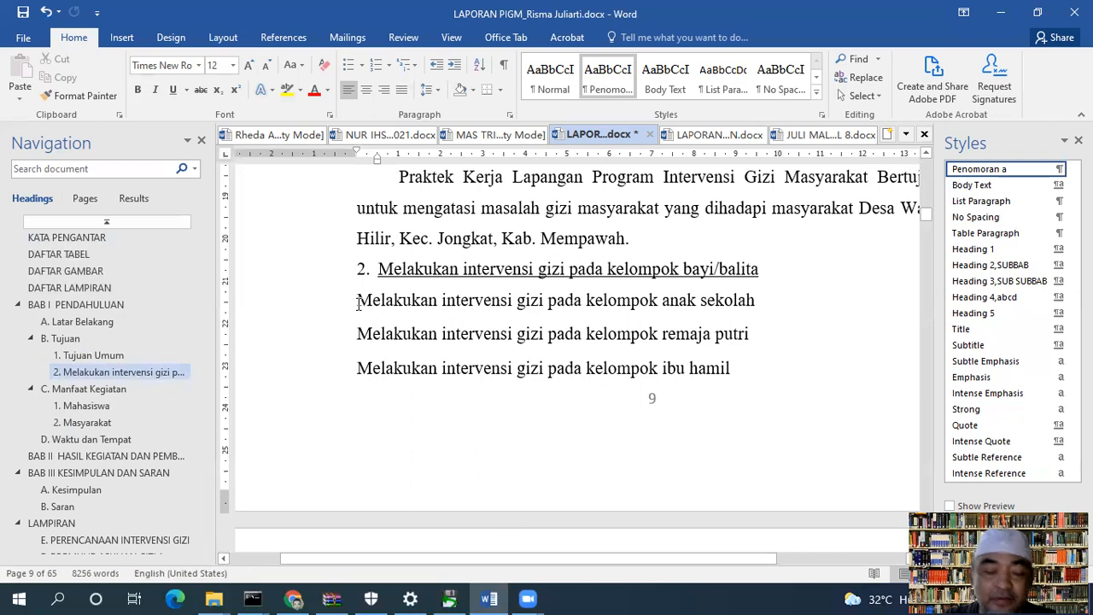
scroll(487, 359, "down", 6)
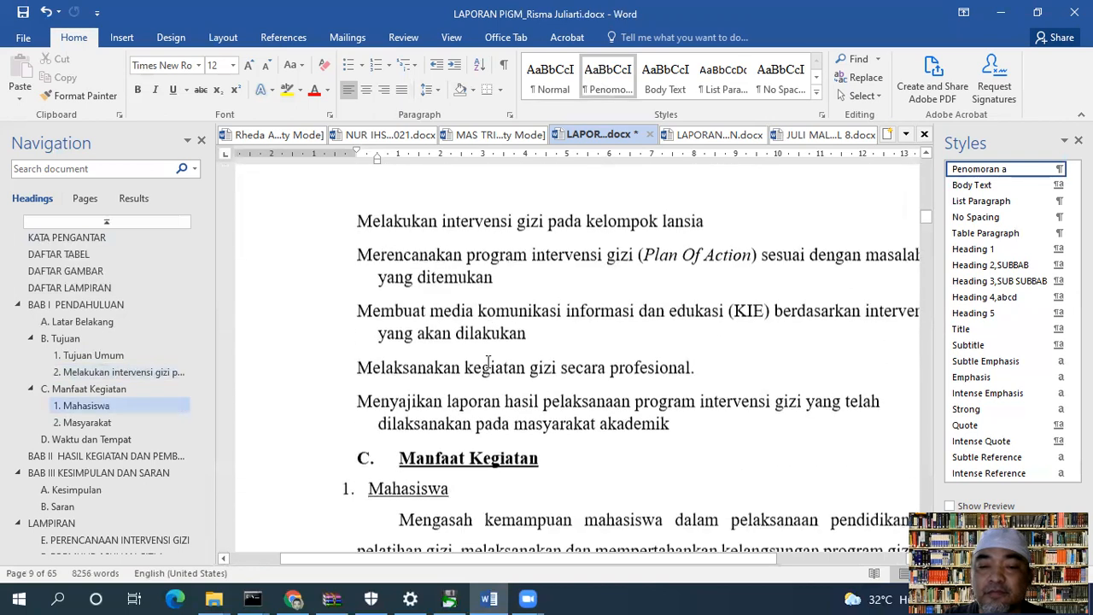
left_click(678, 404, "shift")
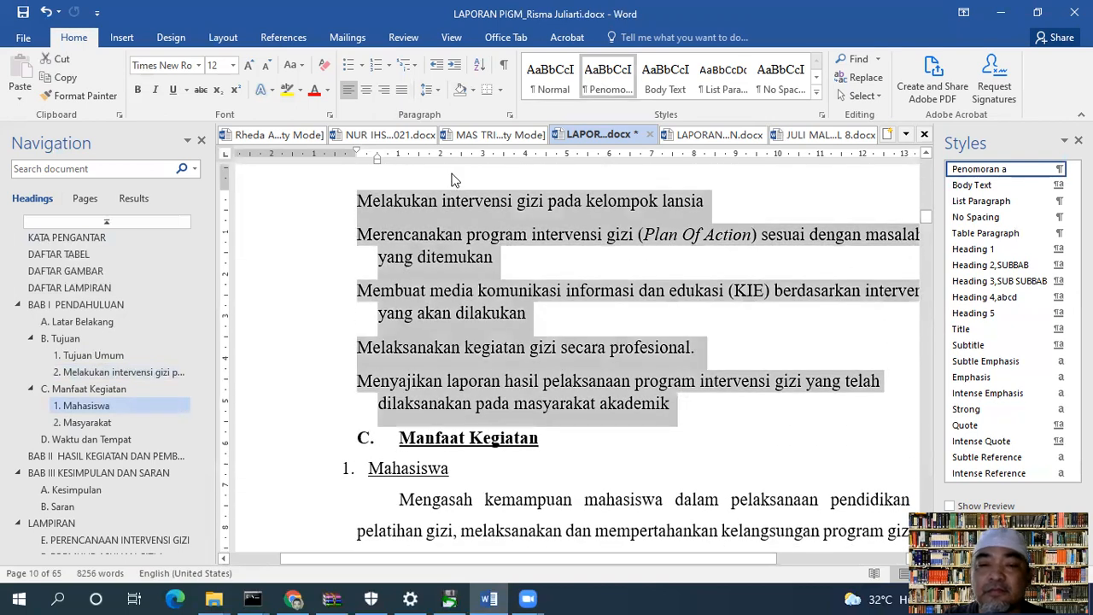
left_click(389, 65)
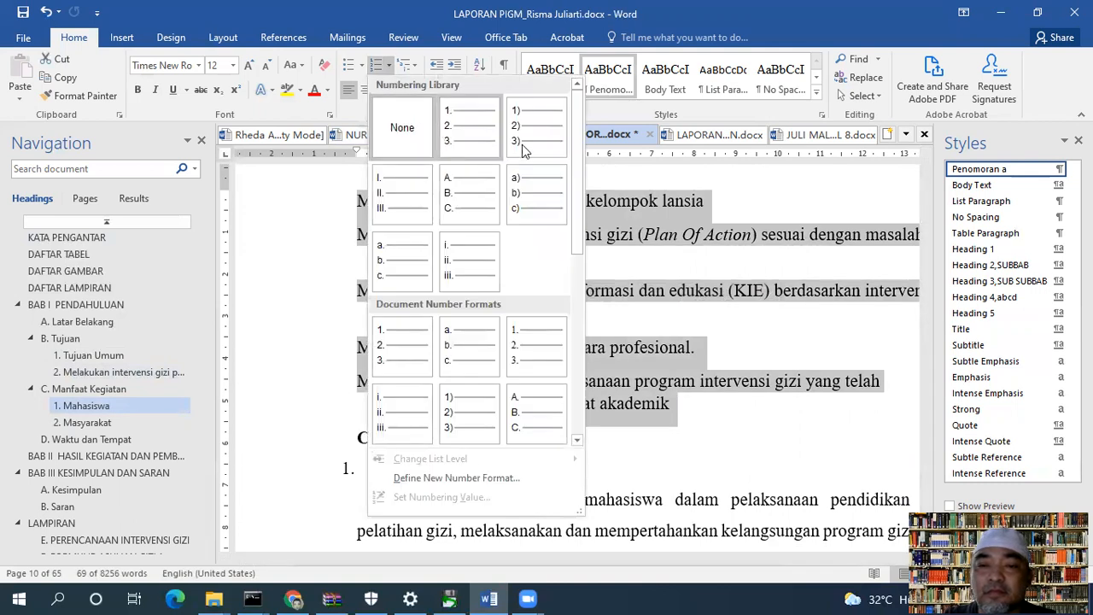
left_click(422, 255)
Decrease the lettered items' indent so their letters align with the text margin, and update the Penomoran a style to match.
scroll(472, 227, "up", 5)
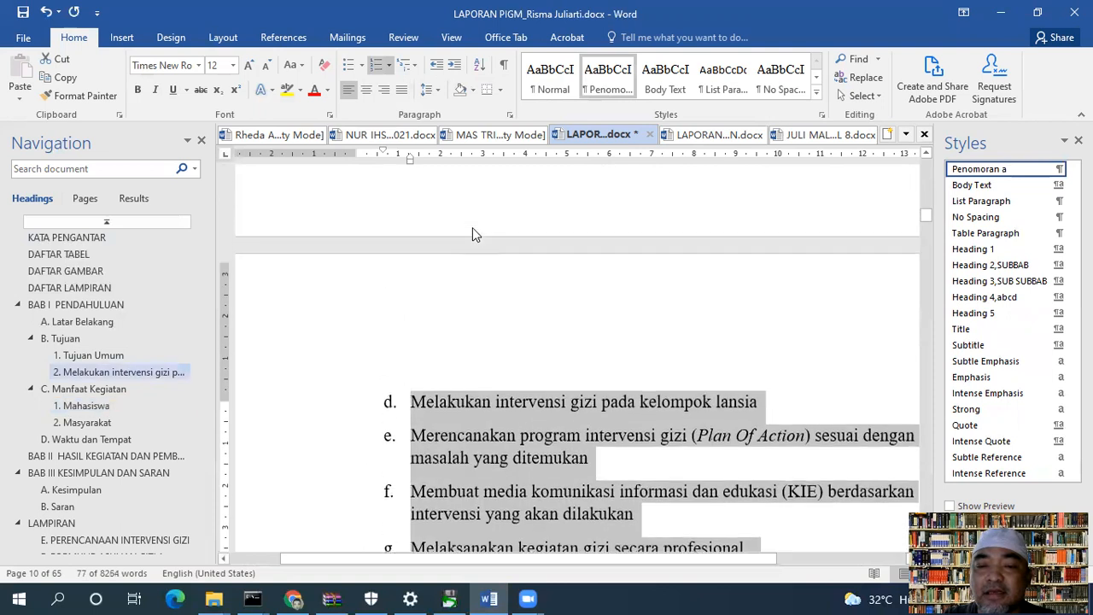
scroll(473, 227, "up", 4)
left_click(437, 68)
left_click(439, 70)
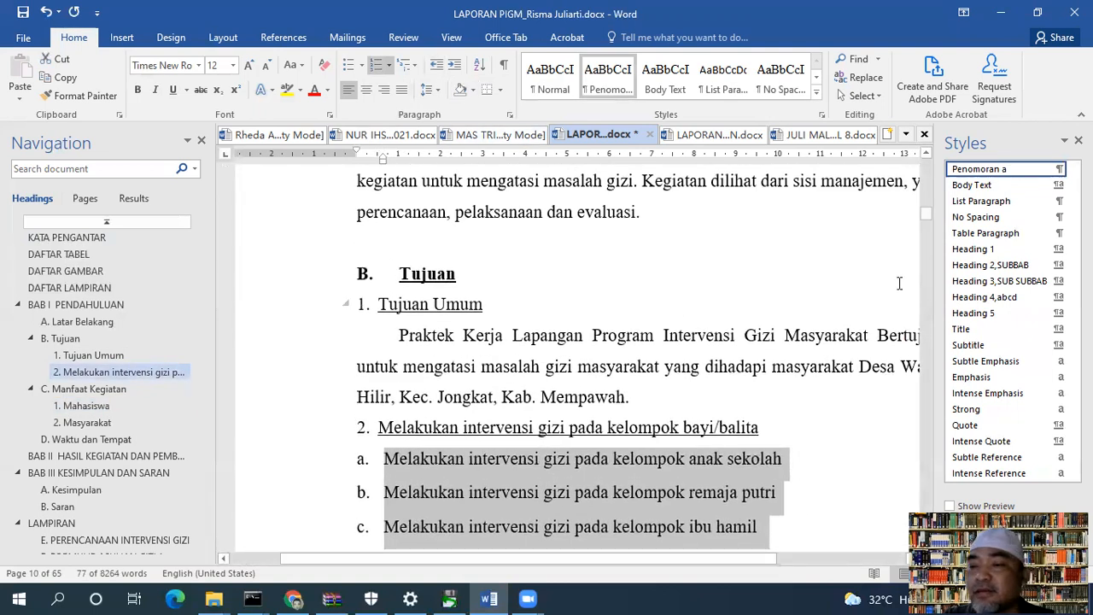
left_click(1057, 170)
left_click(939, 186)
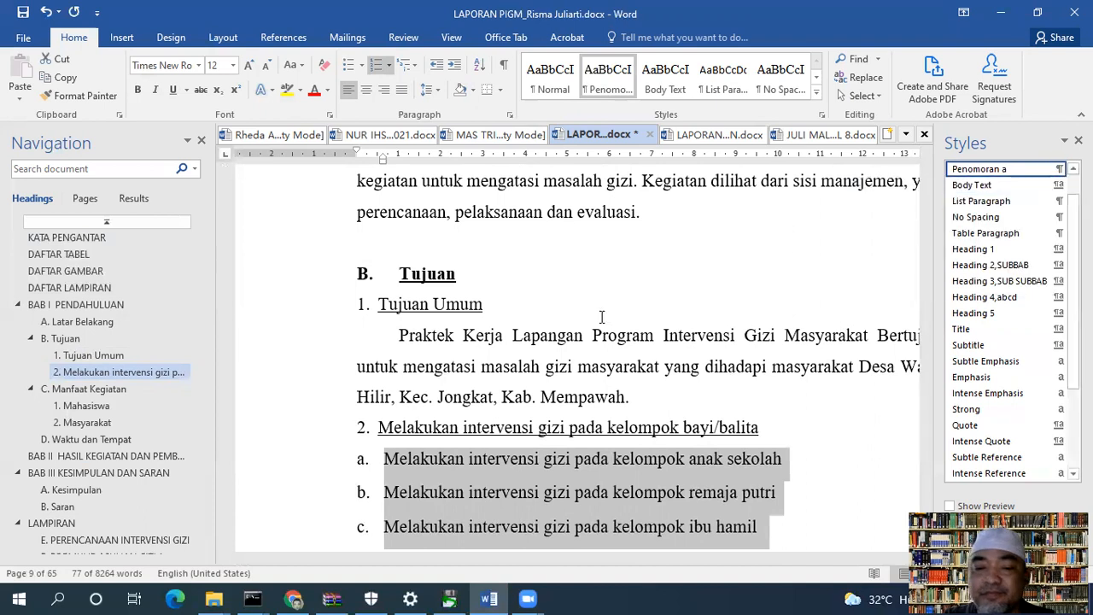
scroll(503, 410, "down", 3)
left_click(461, 335)
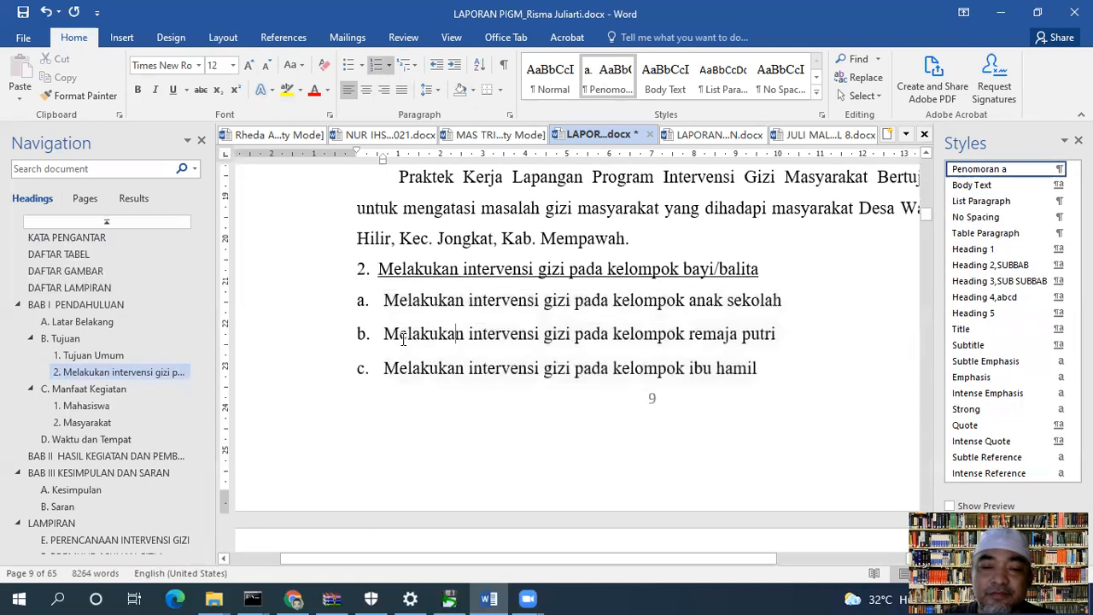
Increase the indent of the Mahasiswa subheading so its number aligns with the text margin, and update Heading 3 to match.
scroll(381, 313, "down", 15)
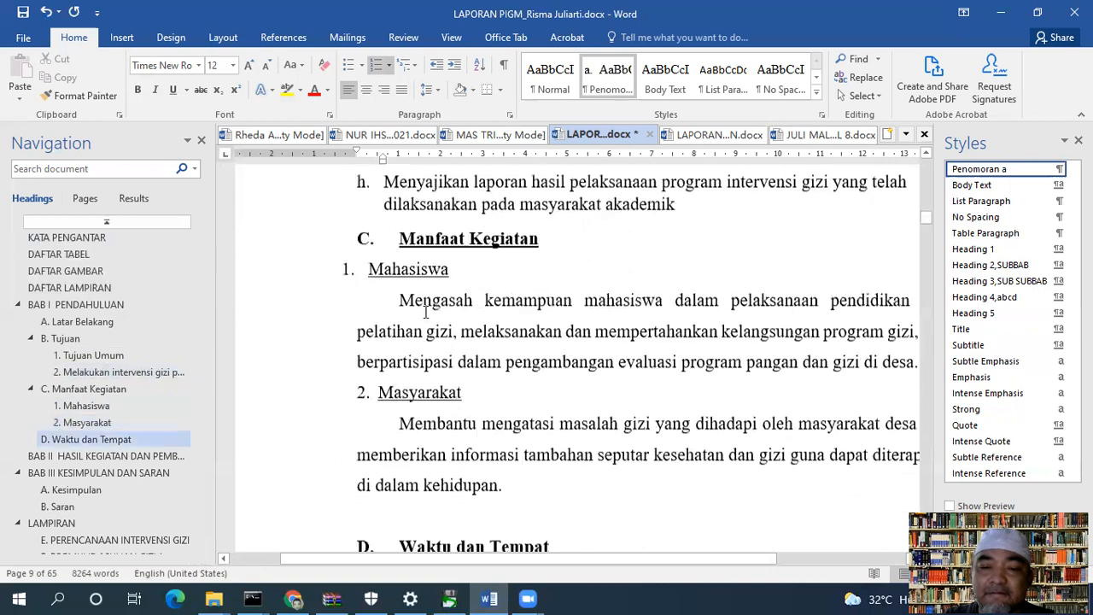
left_click(395, 206)
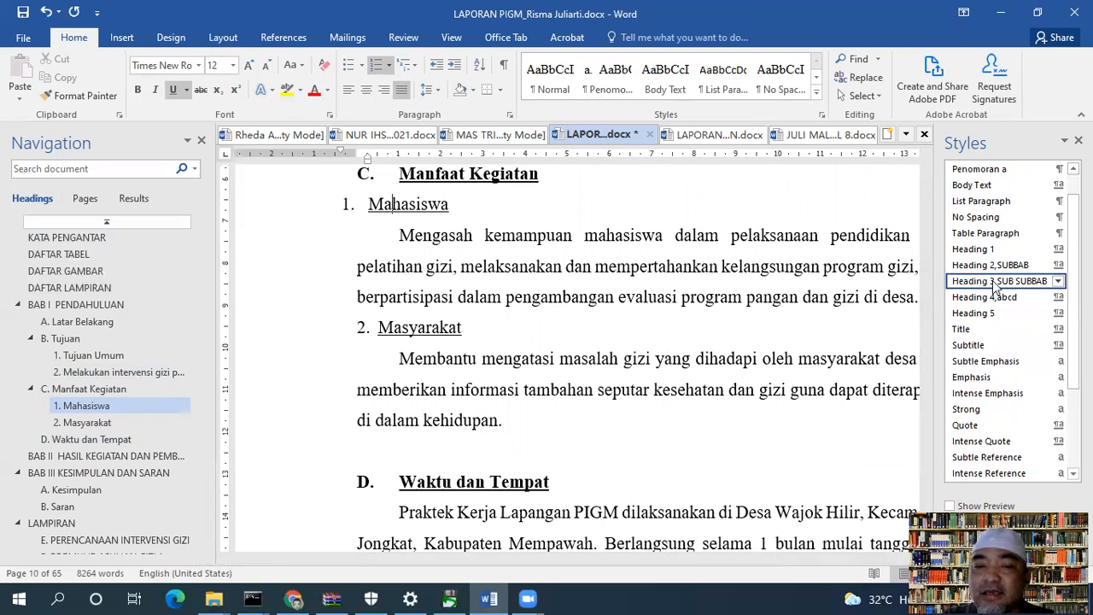
left_click(454, 66)
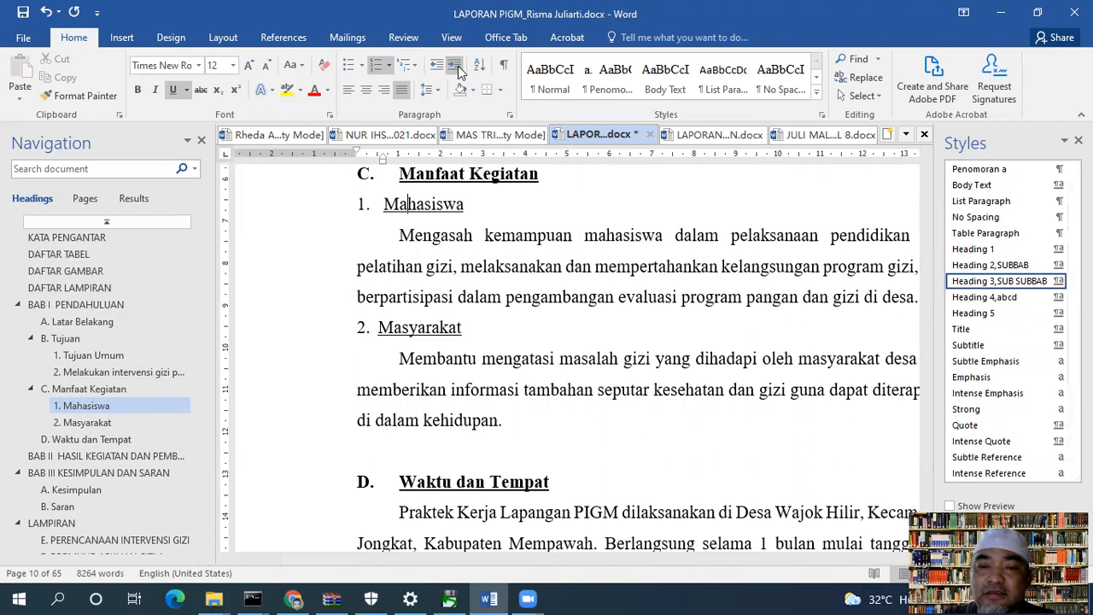
left_click(1058, 281)
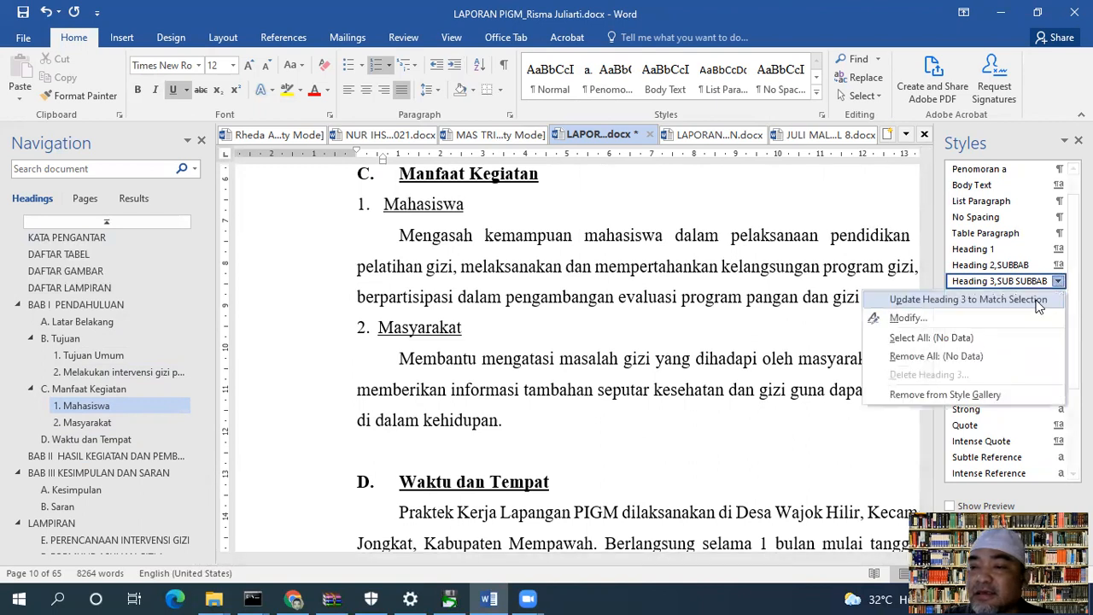
left_click(1038, 300)
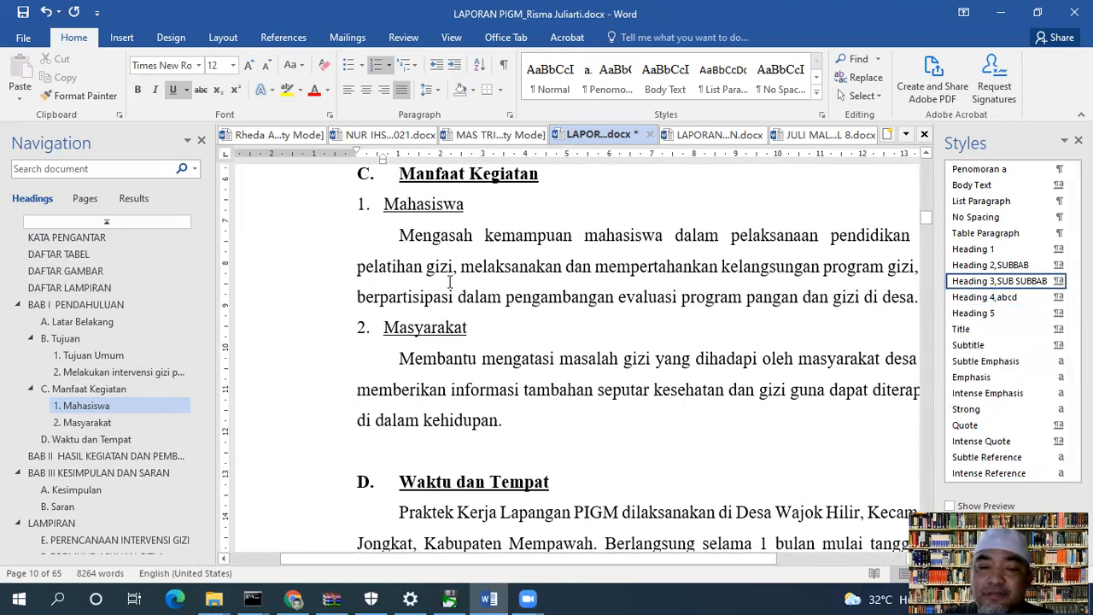
Give the first activity cell under KEGIATAN no first-line indent, single line spacing and left alignment, and correct Baayi to Bayi.
scroll(450, 282, "down", 5)
scroll(448, 282, "down", 8)
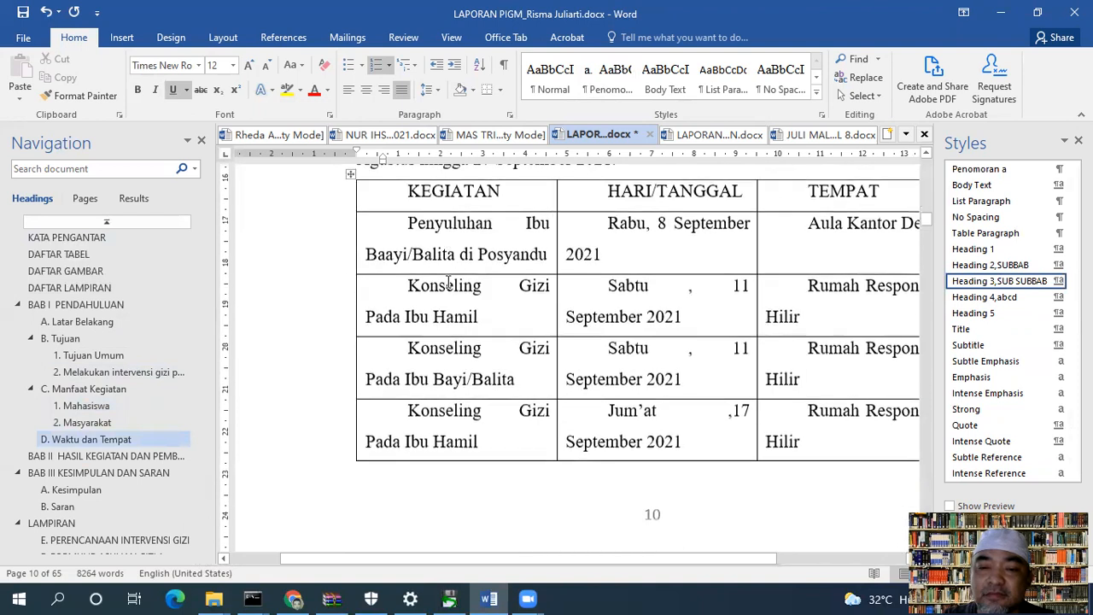
scroll(539, 385, "up", 7)
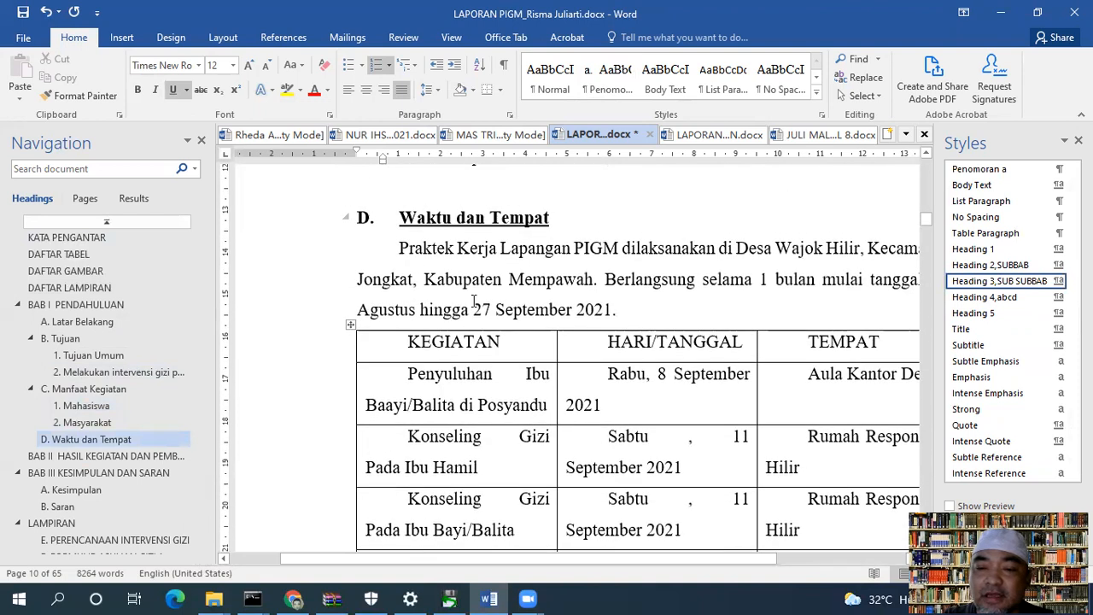
left_click(535, 381)
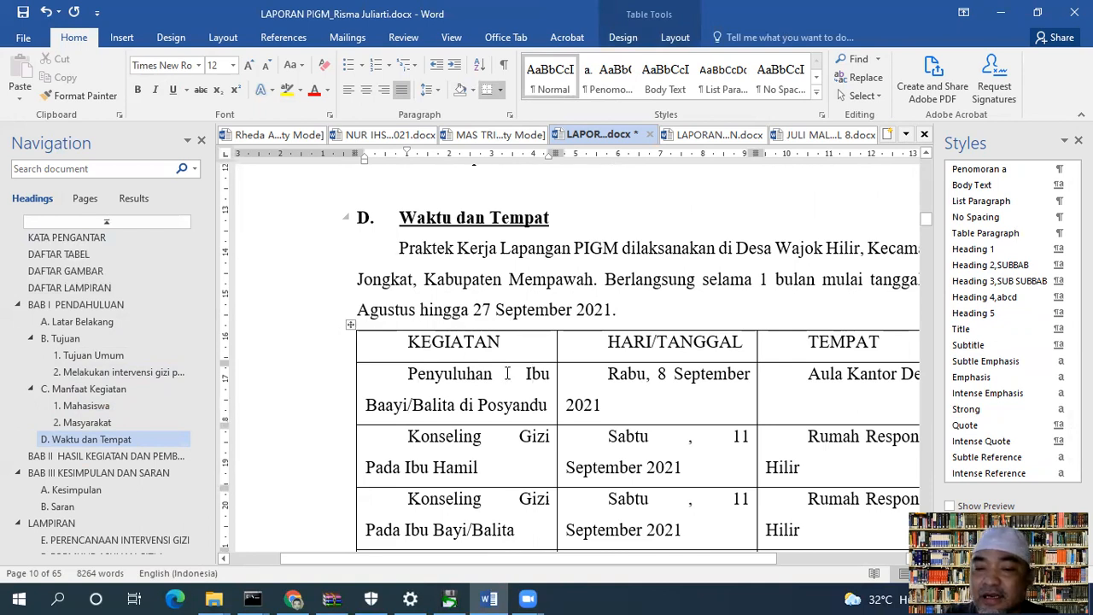
scroll(507, 373, "down", 6, "ctrl")
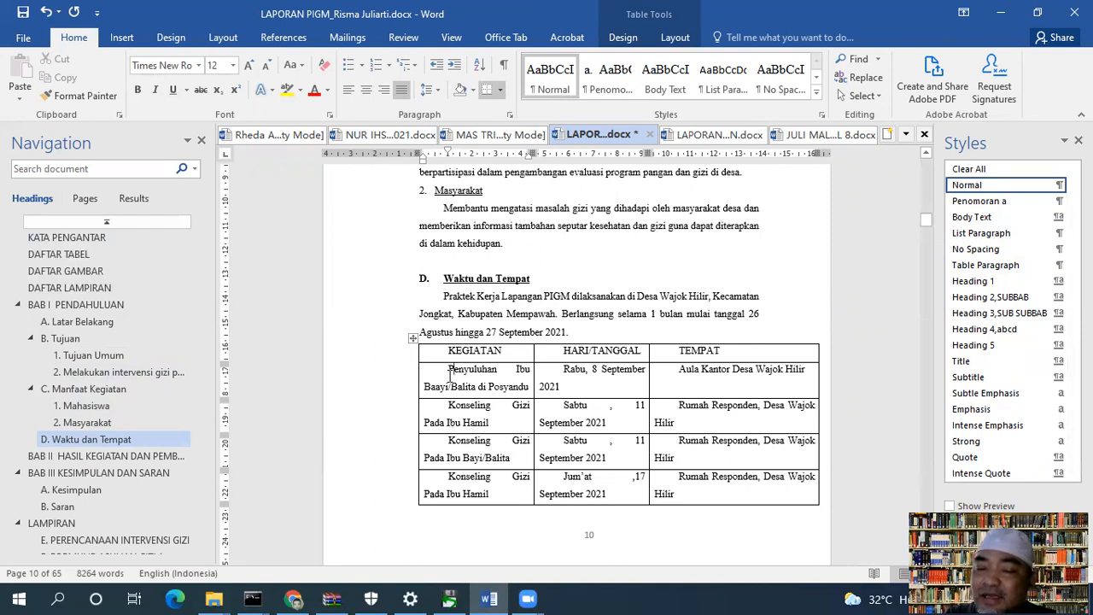
left_click_drag(452, 152, 422, 154)
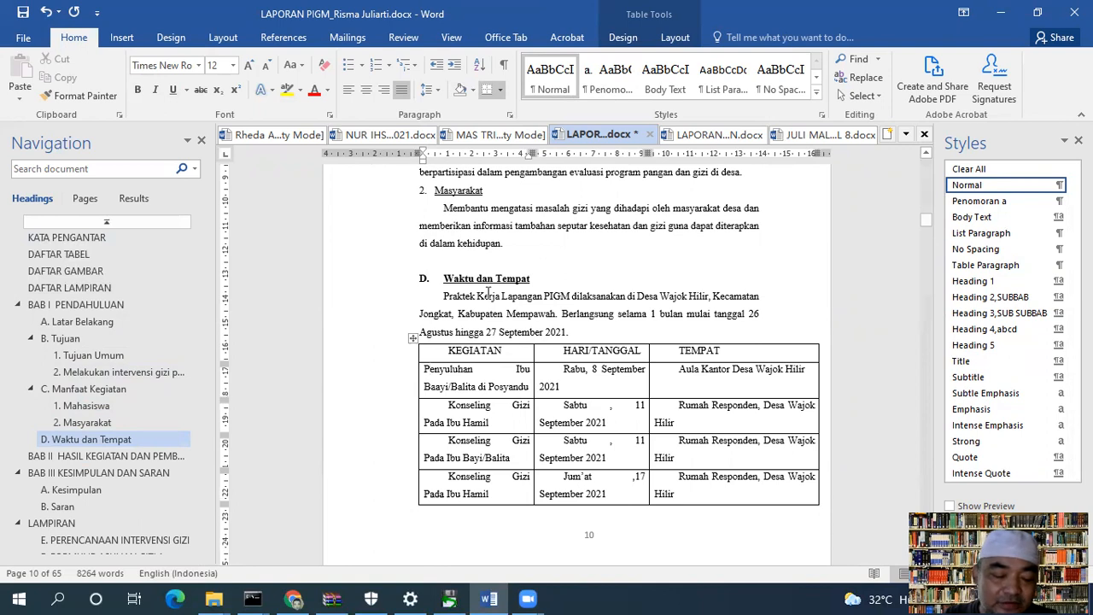
key("ctrl+1")
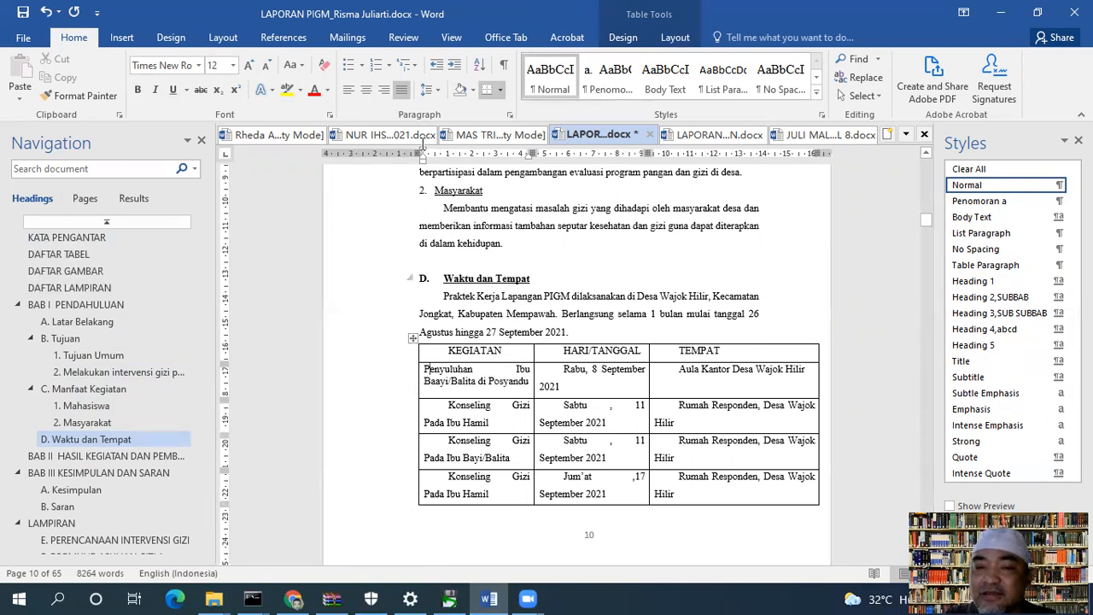
left_click(348, 89)
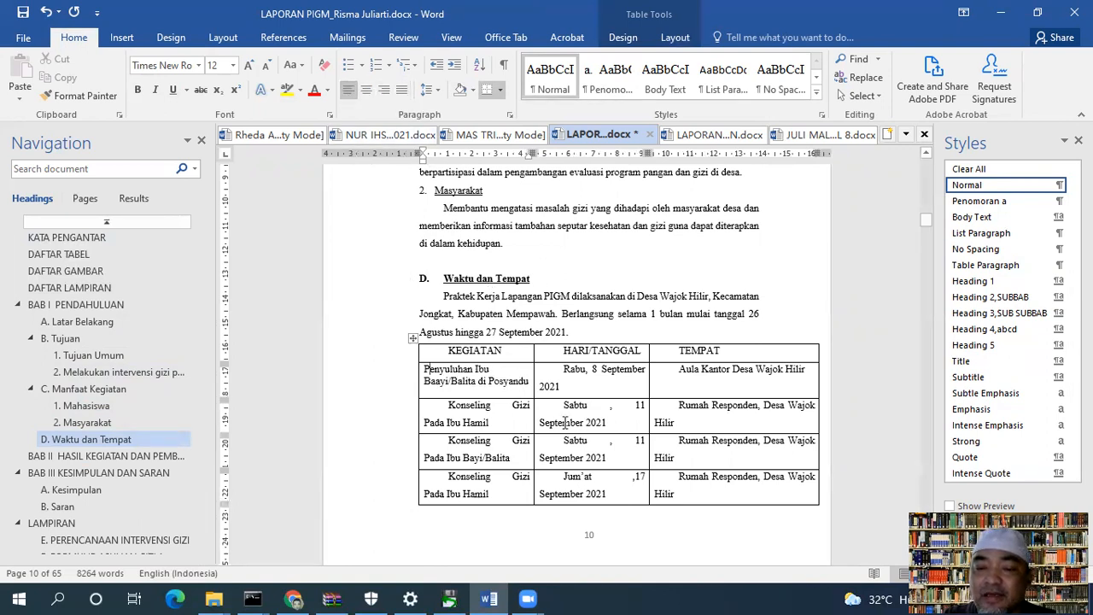
left_click(431, 382)
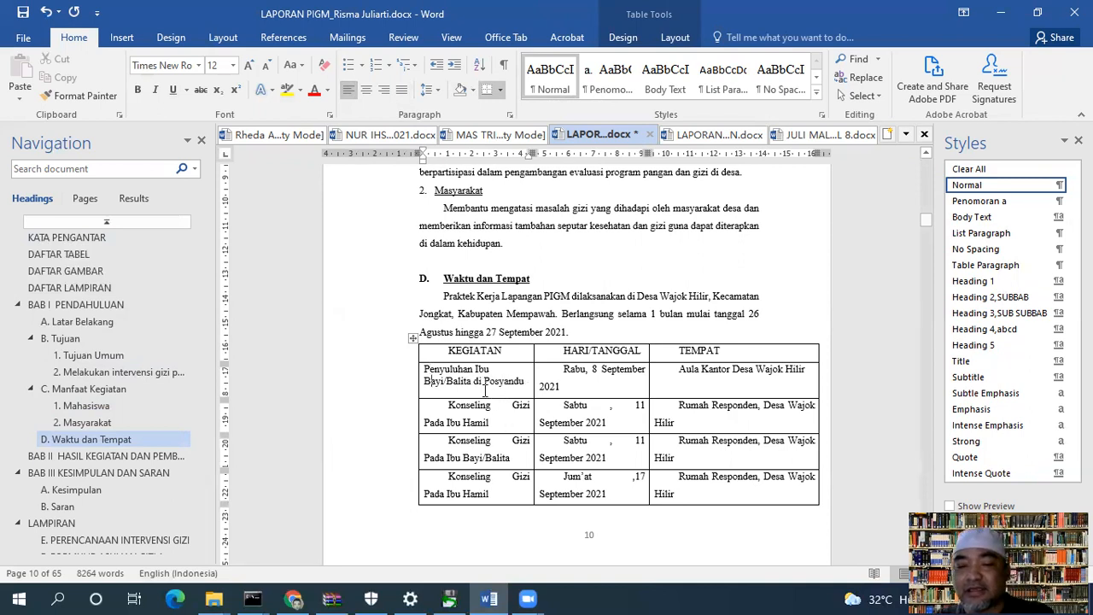
scroll(510, 410, "up", 10)
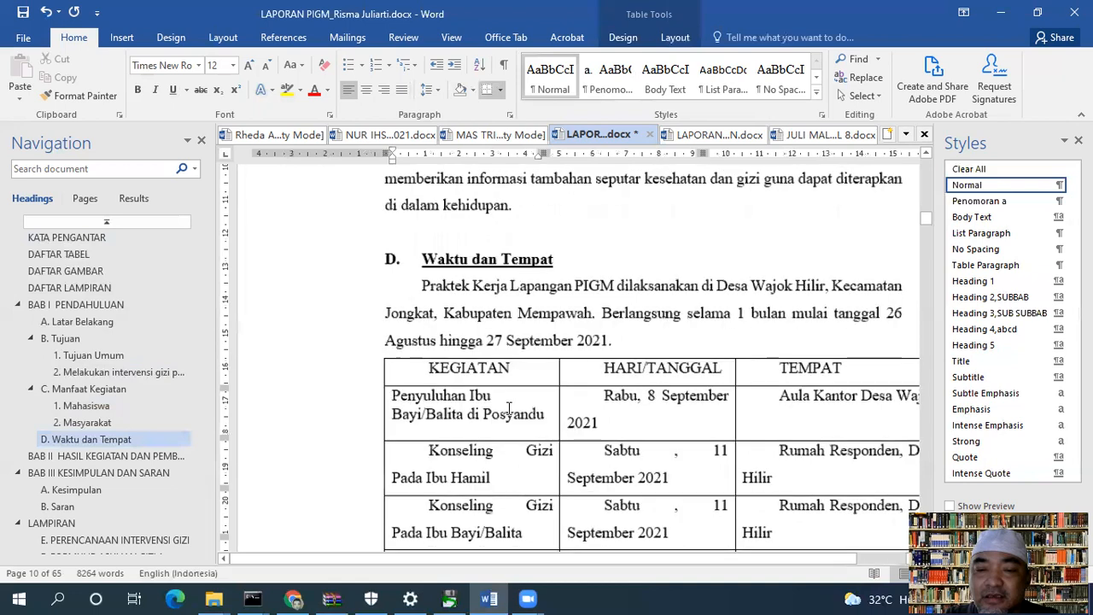
scroll(517, 390, "down", 3)
scroll(502, 381, "up", 2)
scroll(496, 377, "up", 1)
scroll(496, 377, "down", 1)
scroll(496, 376, "down", 1)
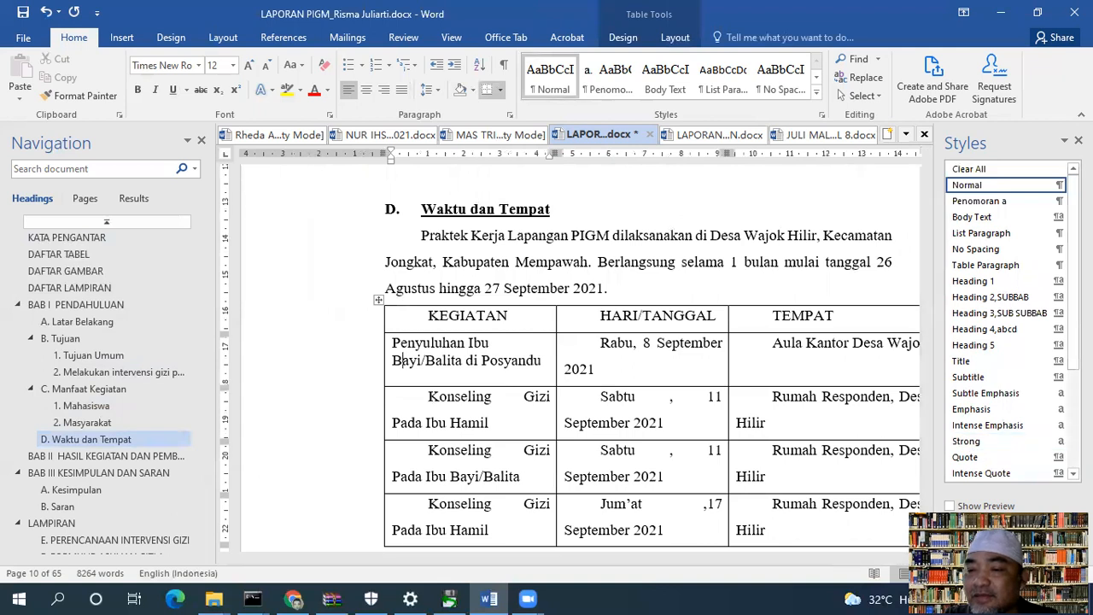
scroll(834, 543, "down", 3)
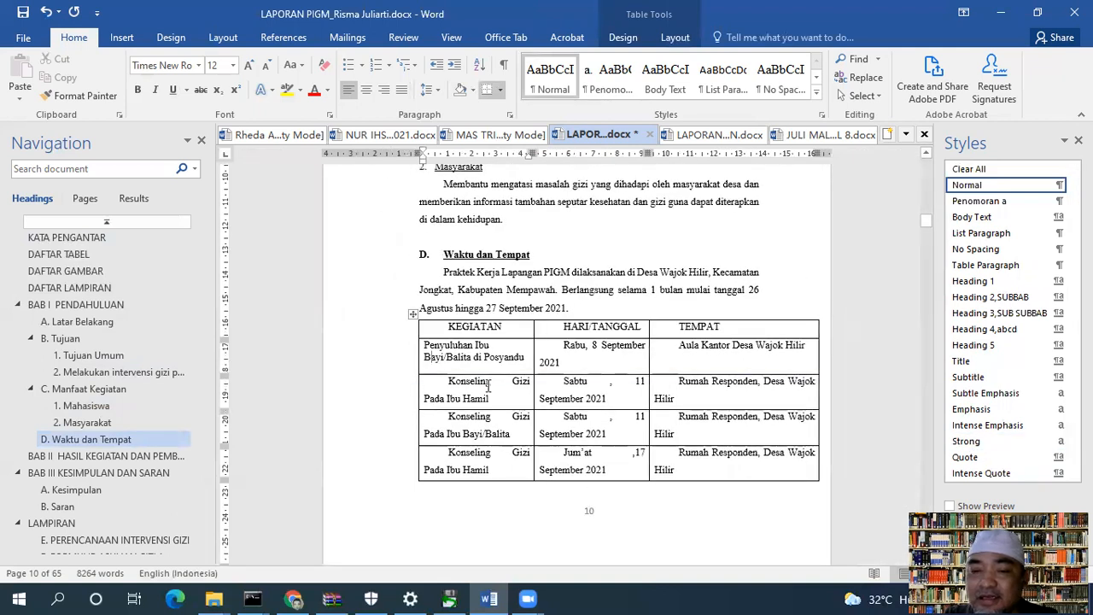
Create a paragraph style named Isi Tabel from the formatting of the Penyuluhan Ibu Bayi/Balita cell.
left_click(480, 346)
left_click_drag(425, 346, 518, 362)
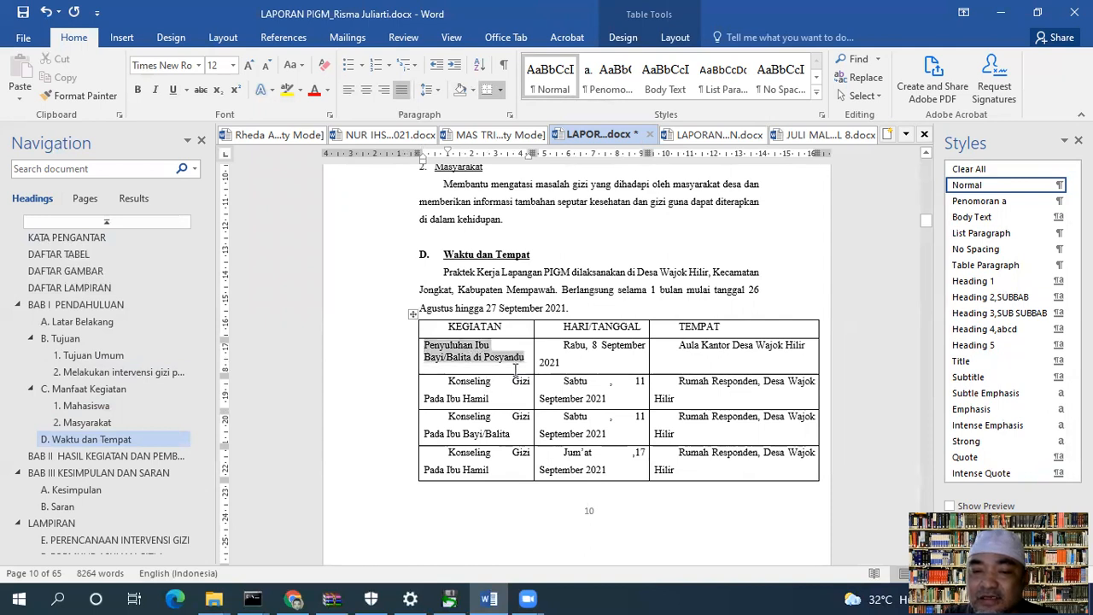
left_click(452, 356)
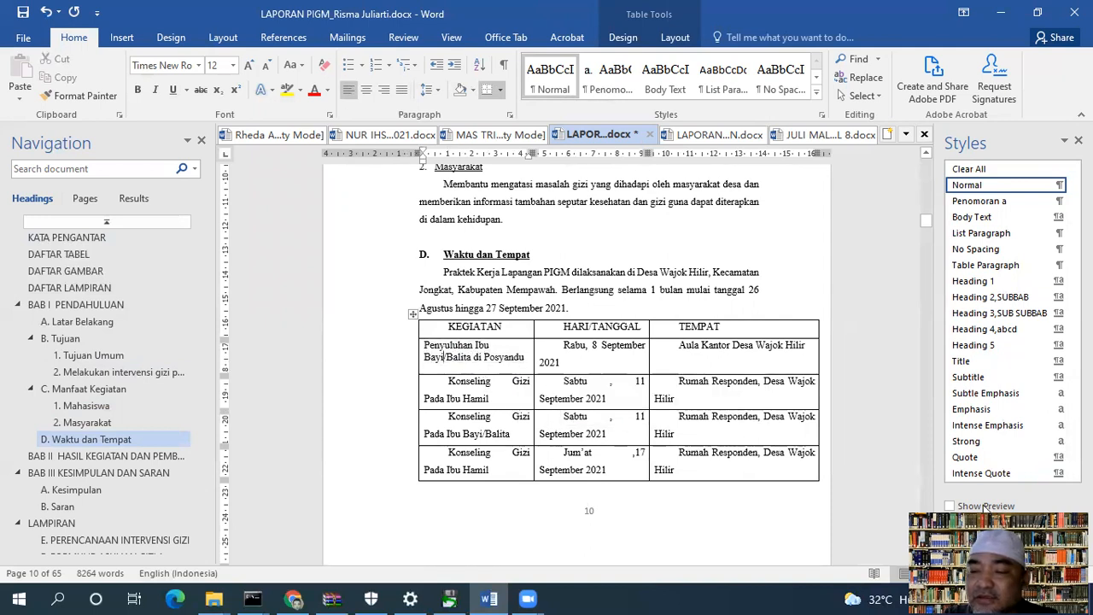
left_click(957, 547)
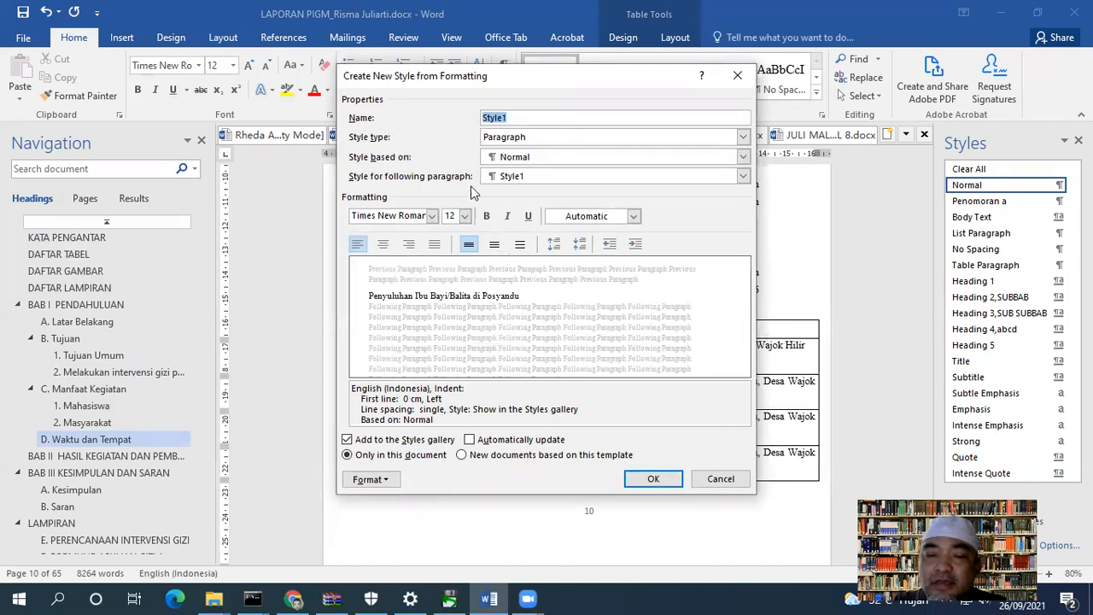
type("Isi ")
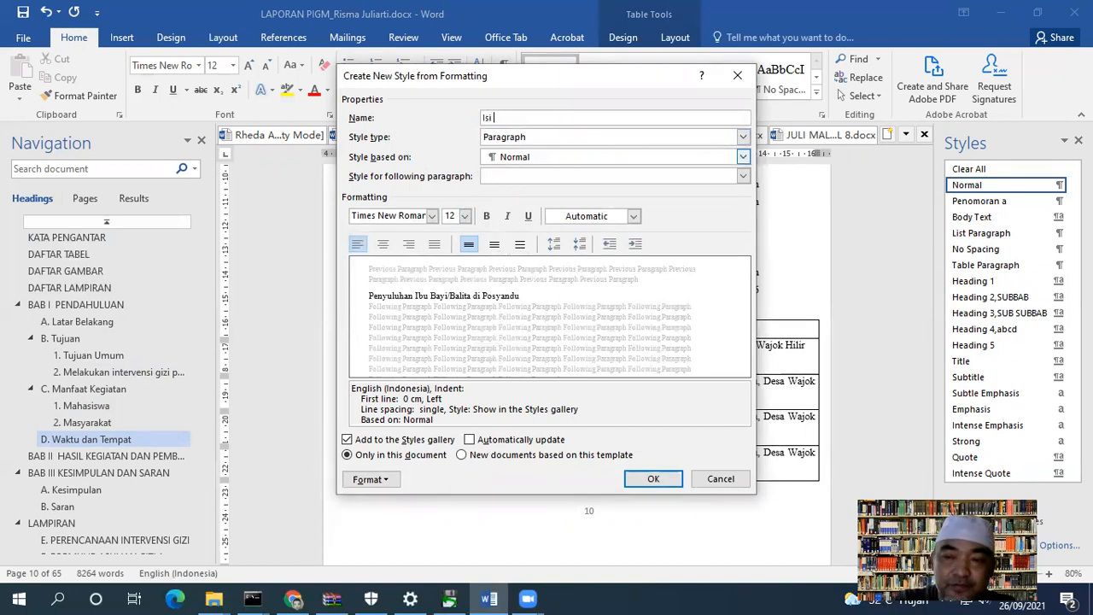
type("Tabel")
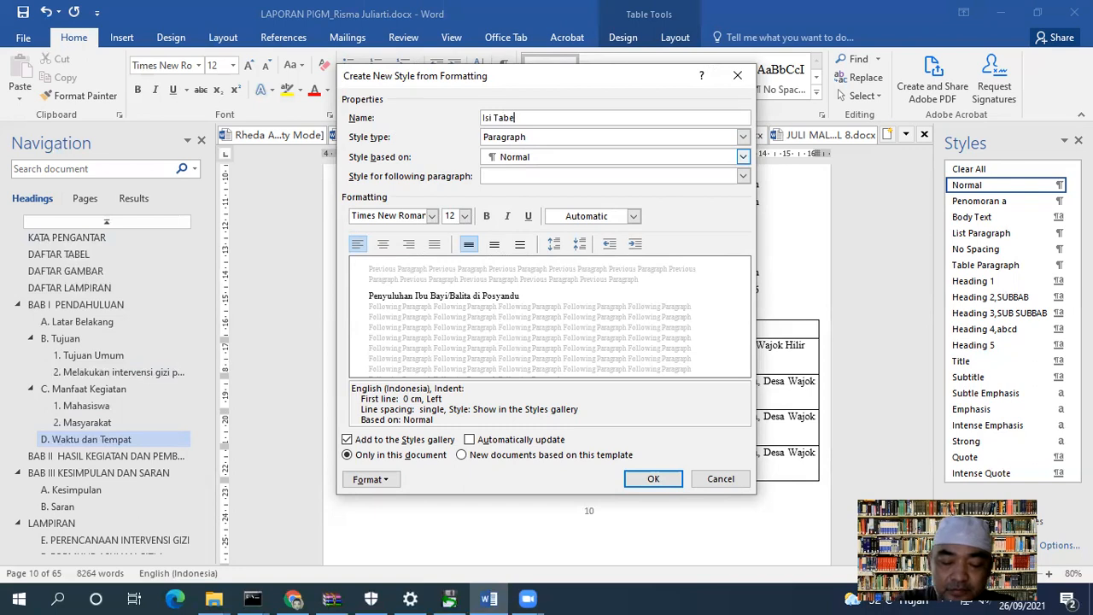
left_click(654, 480)
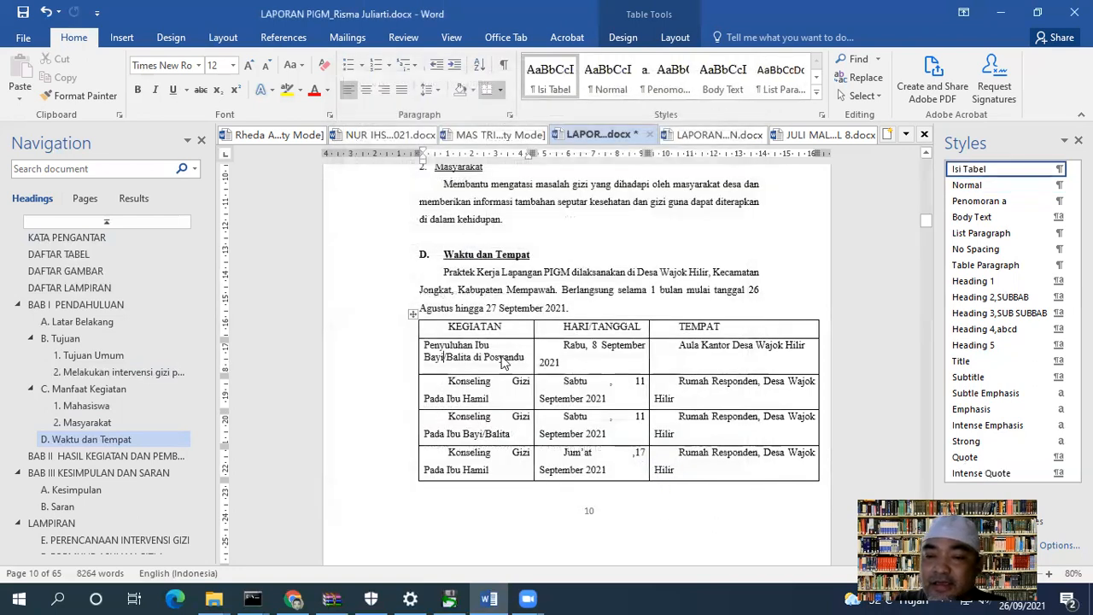
Apply the Isi Tabel style to the schedule table's first five activity rows below the header.
left_click(413, 314)
left_click(466, 357)
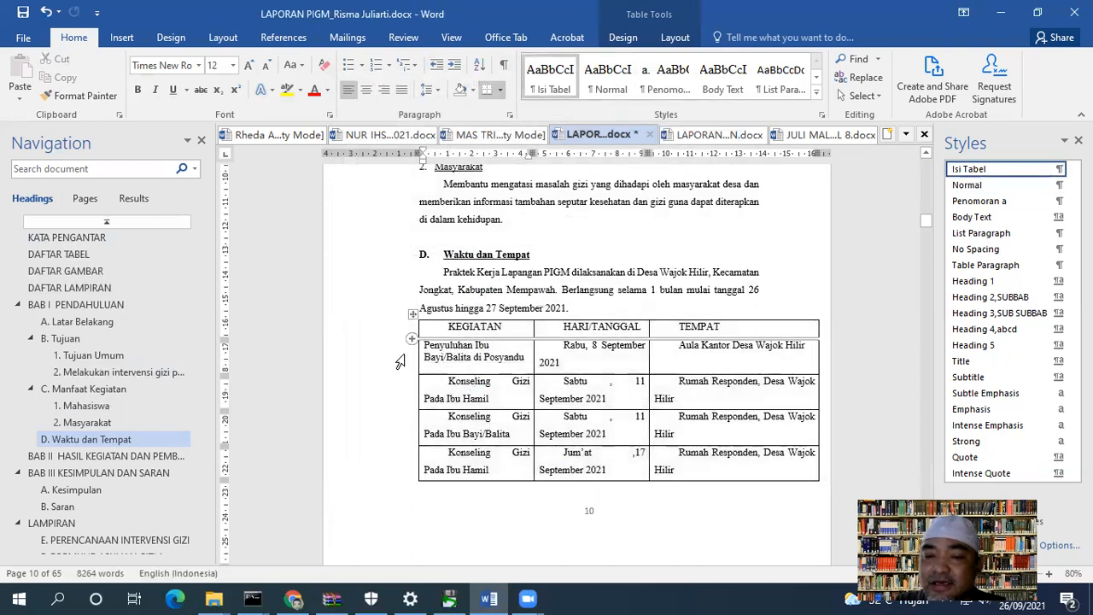
left_click_drag(397, 367, 410, 457)
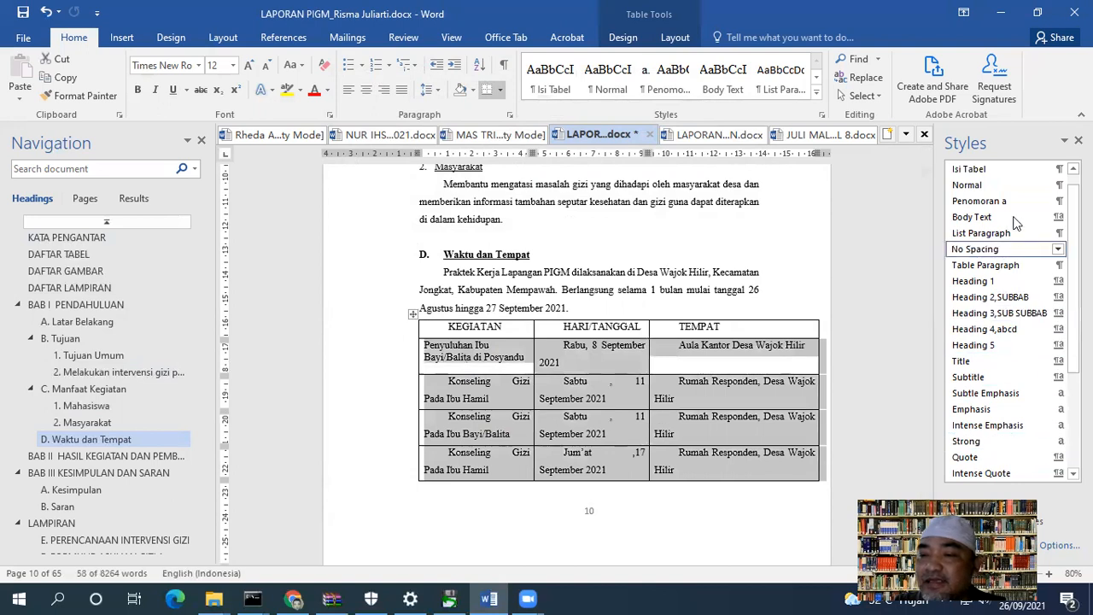
left_click(982, 169)
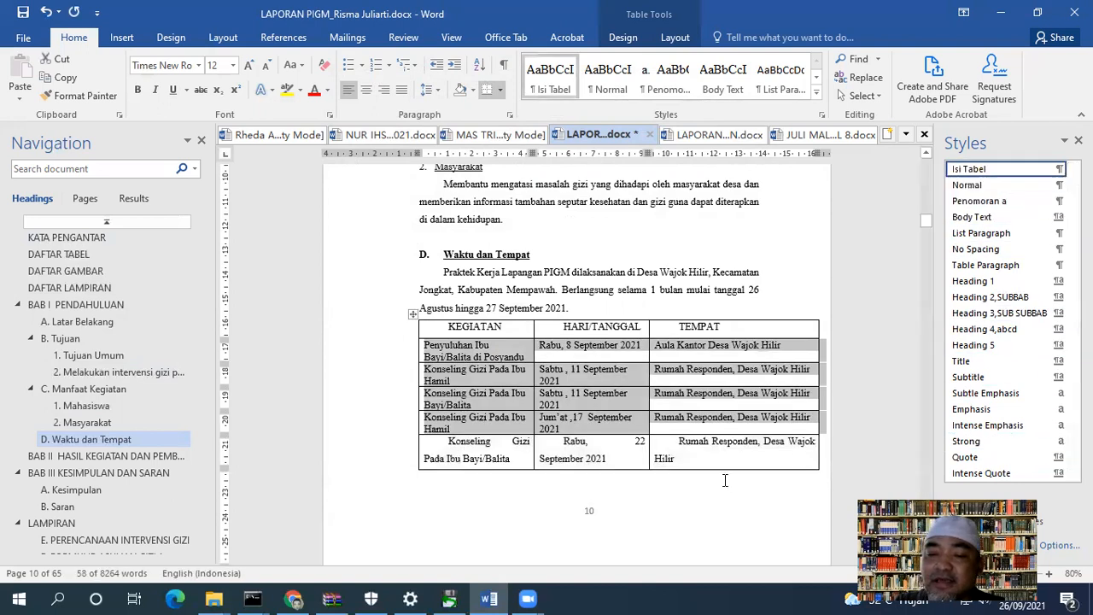
left_click(720, 477)
left_click(408, 465)
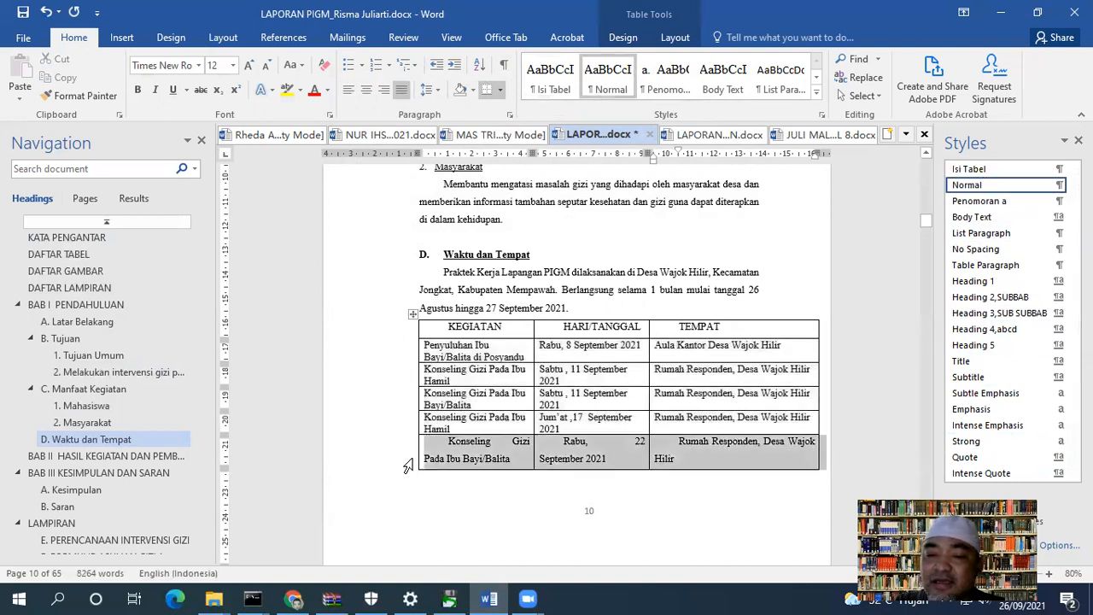
left_click(1042, 169)
Apply the Isi Tabel style to the remaining schedule rows, through the Pemberdayaan Masyarakat row on the following page.
scroll(548, 466, "down", 5)
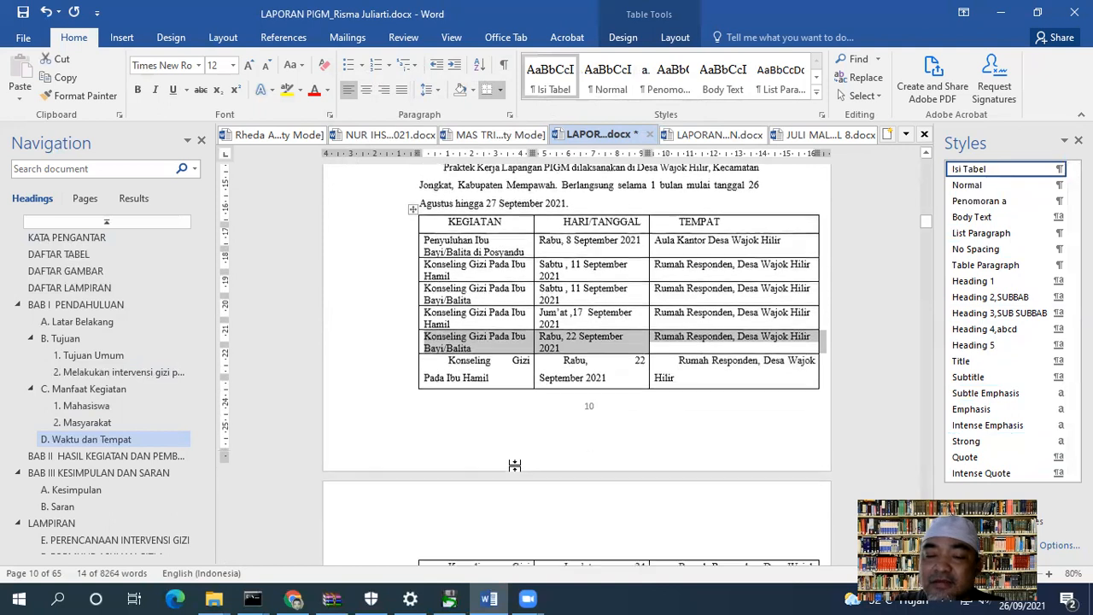
left_click_drag(394, 213, 404, 471)
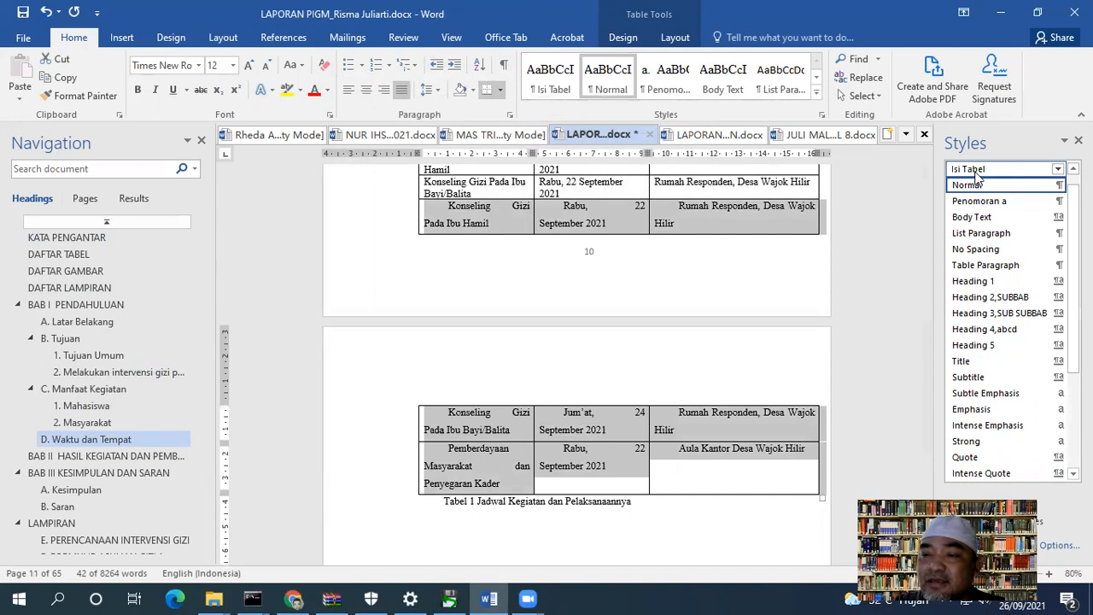
left_click(976, 169)
left_click(714, 321)
scroll(703, 312, "up", 6)
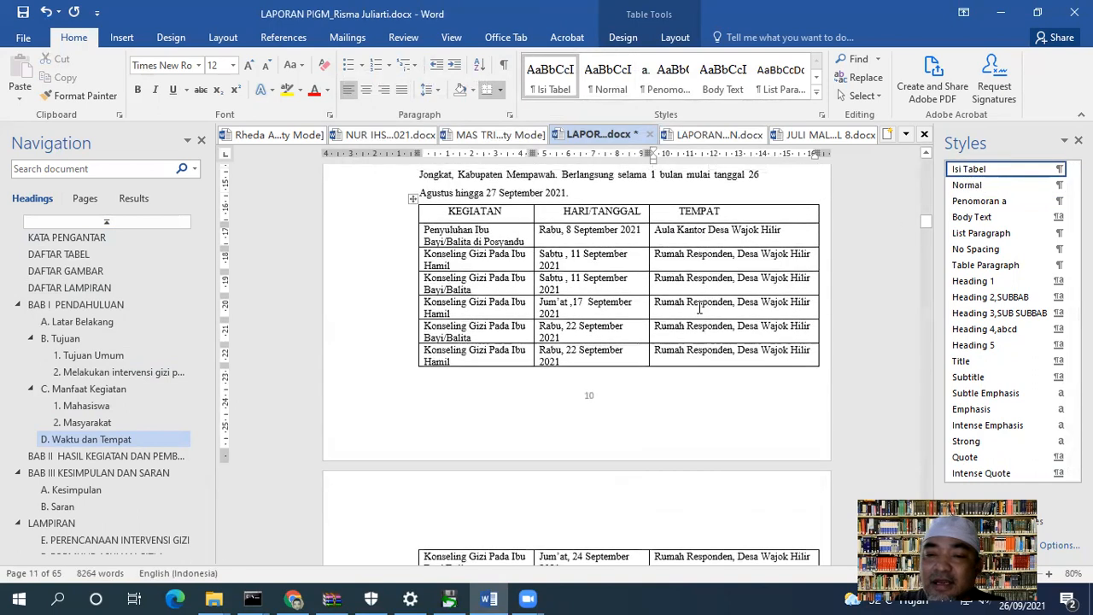
scroll(690, 318, "up", 3)
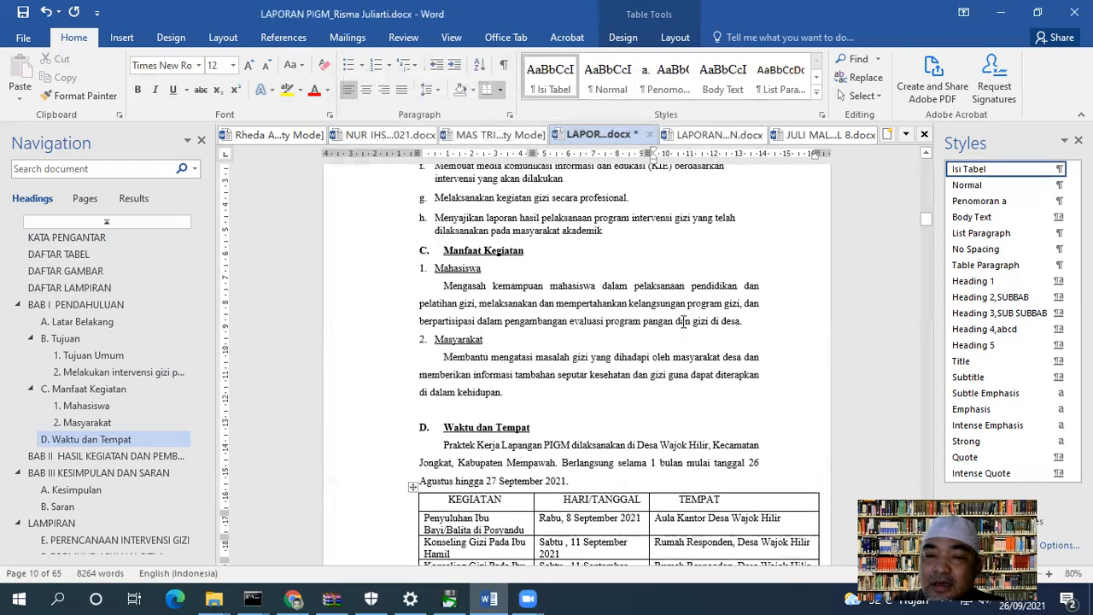
scroll(683, 321, "down", 3)
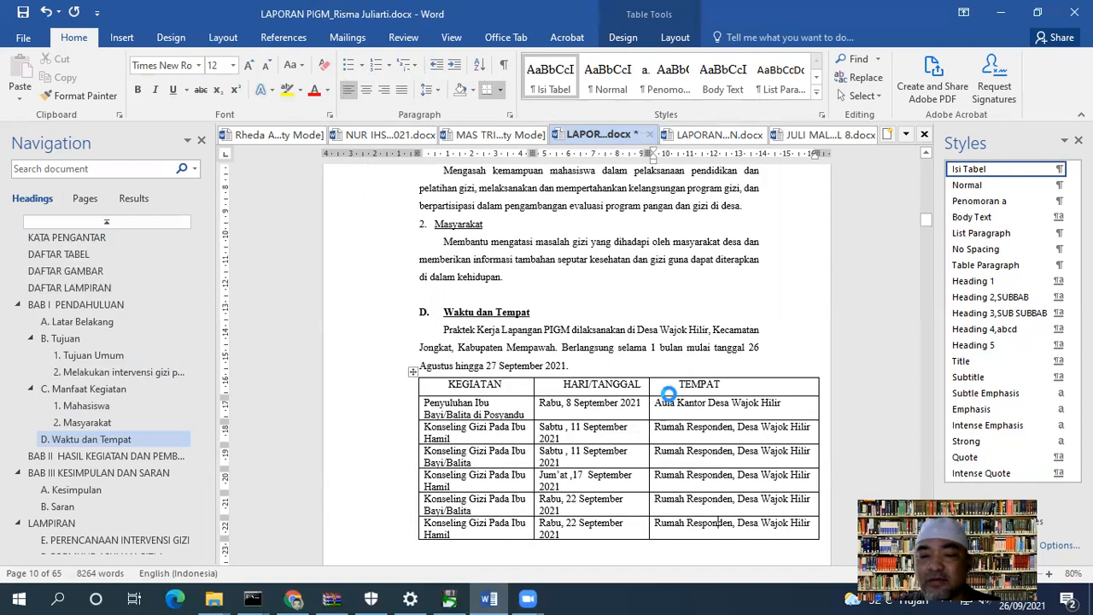
scroll(411, 295, "down", 2)
scroll(411, 295, "down", 1)
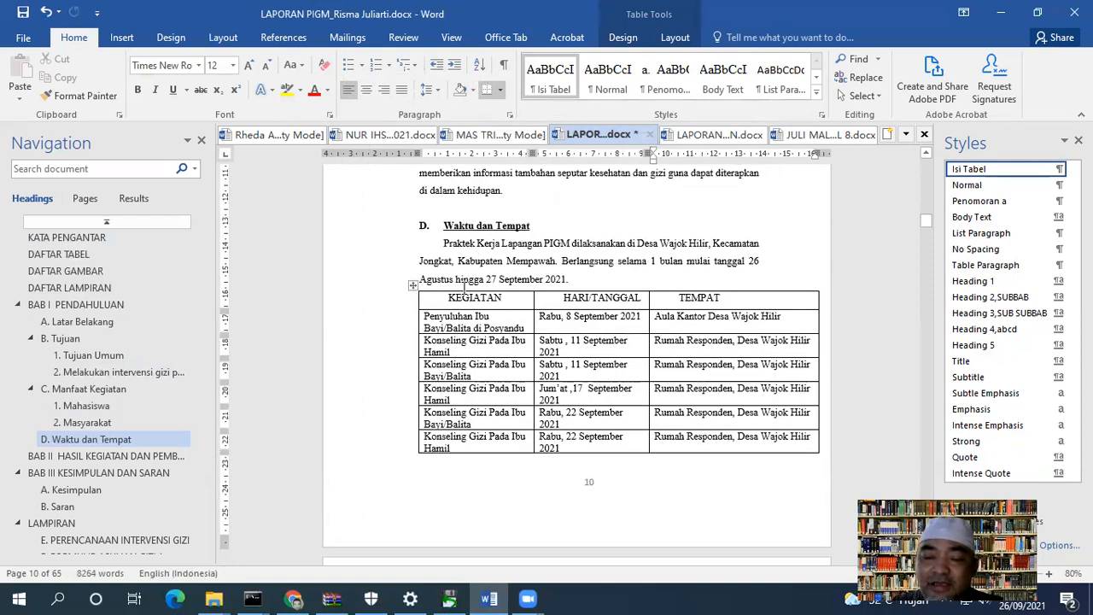
Colour all text in the schedule table under Waktu dan Tempat red.
left_click(415, 288)
left_click(569, 279)
left_click_drag(444, 243, 594, 279)
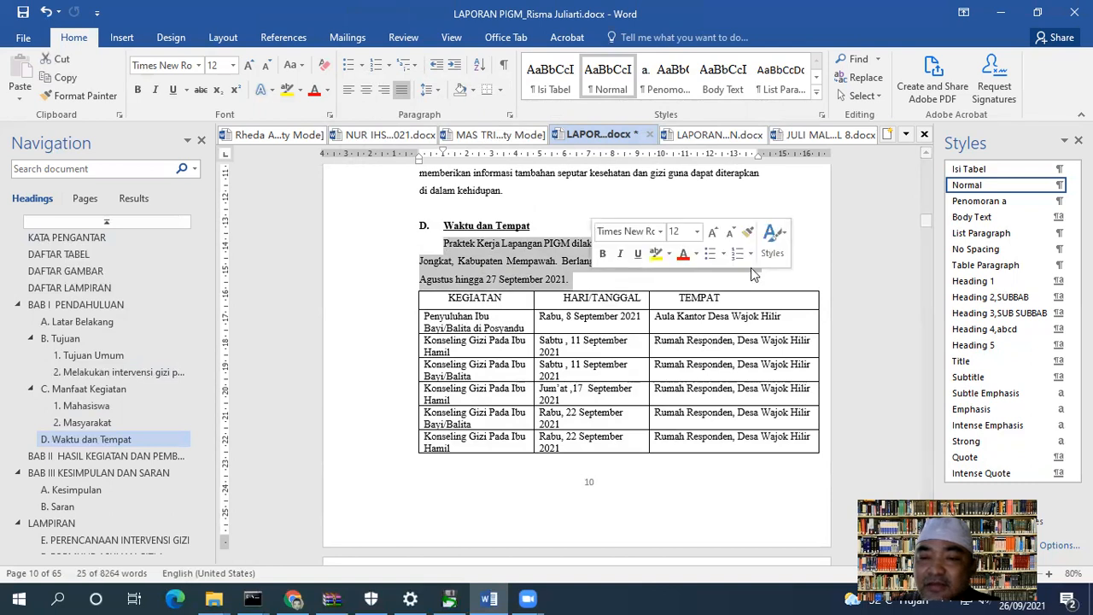
left_click(801, 265)
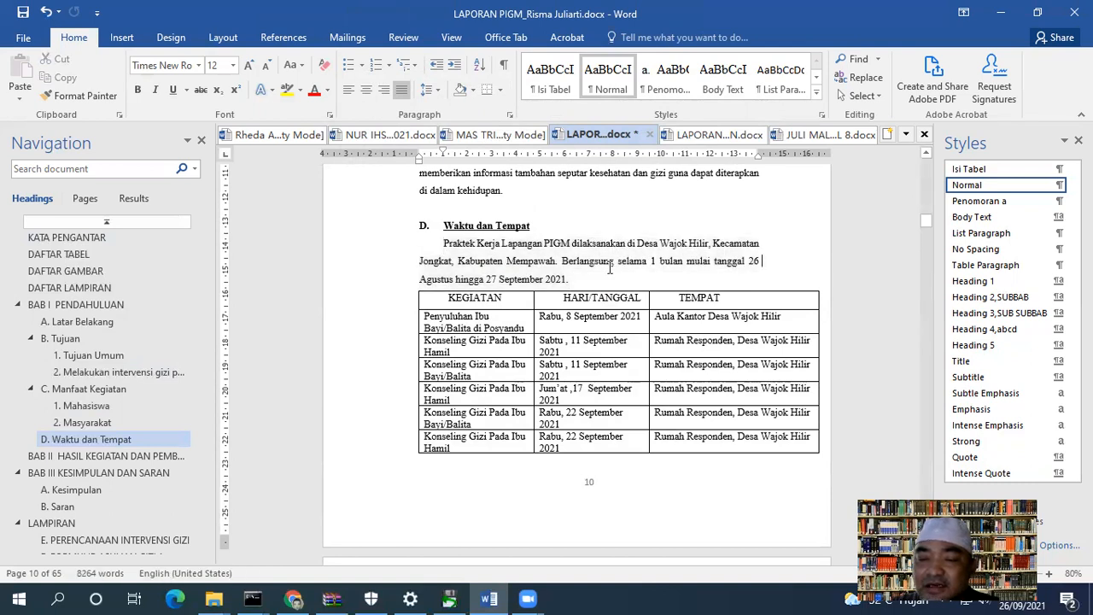
left_click(412, 285)
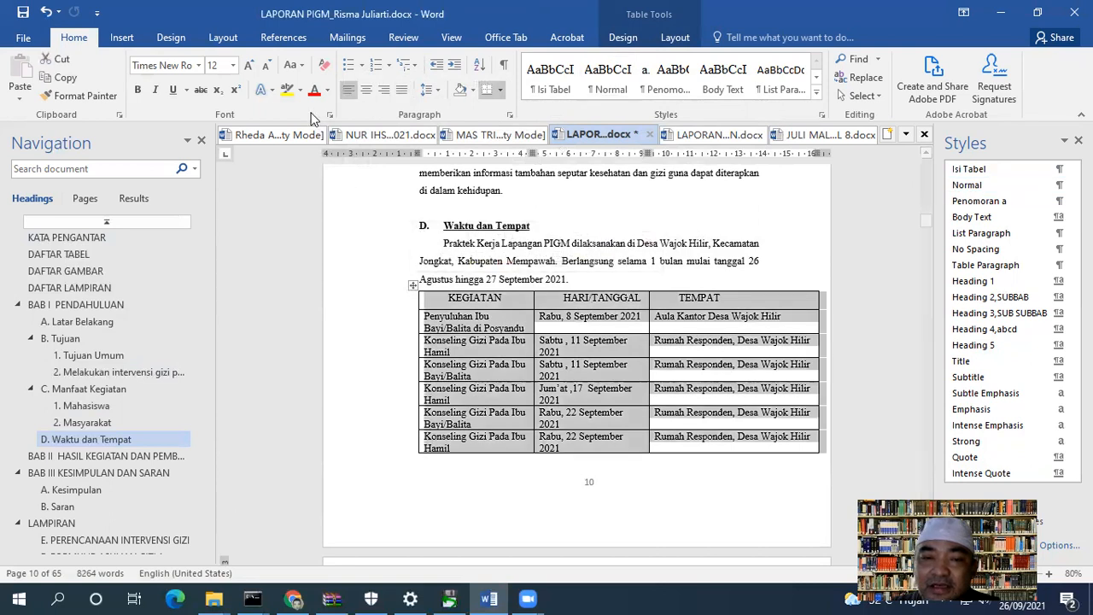
left_click(314, 89)
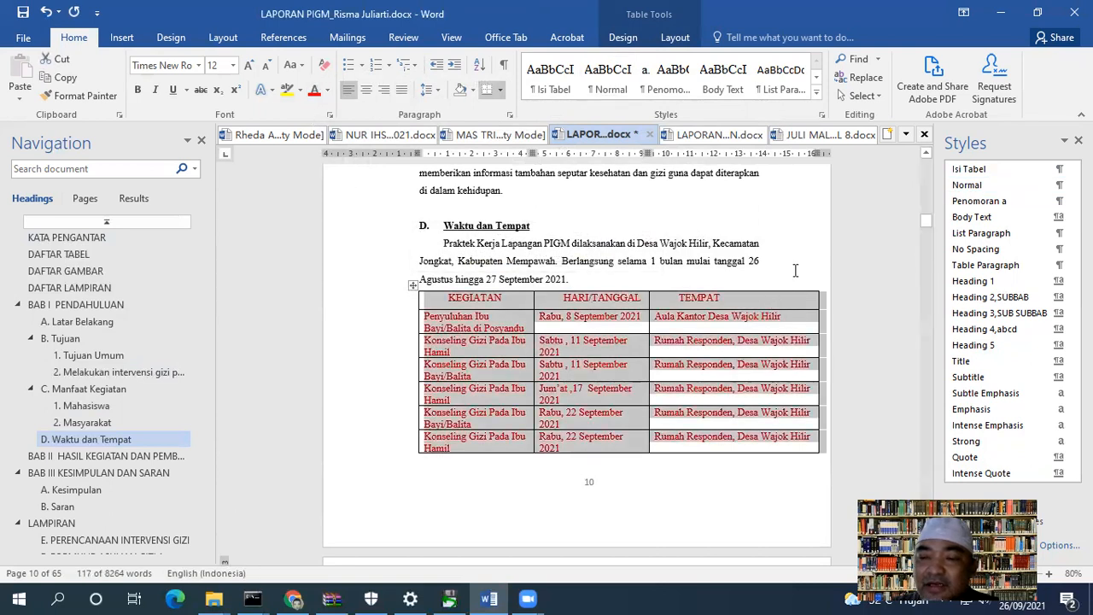
left_click(752, 263)
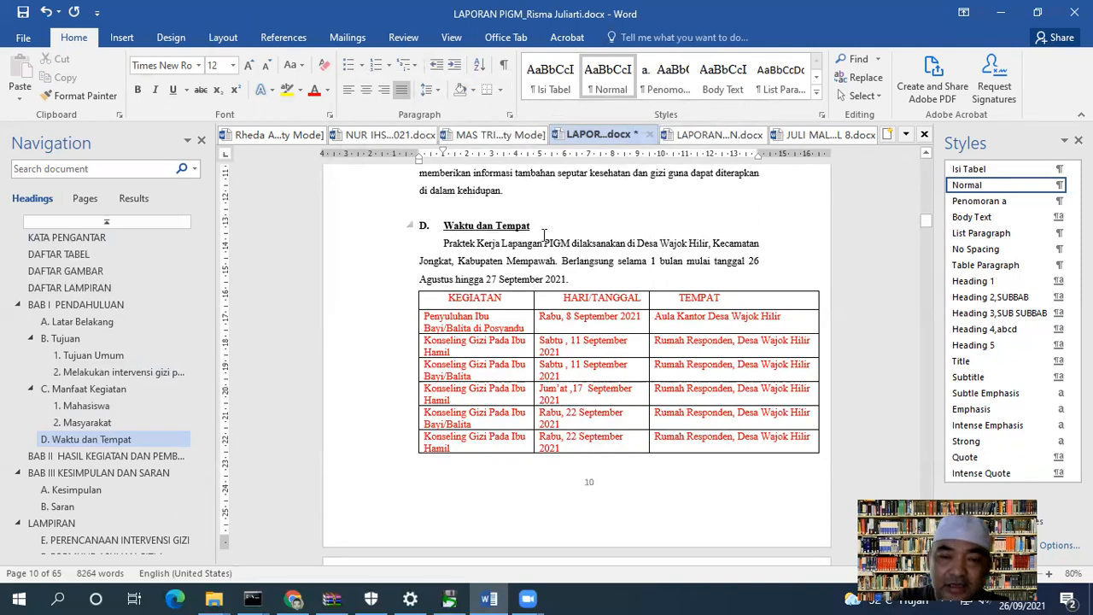
Insert a Waktu line before the paragraph under D. Waktu dan Tempat and give it the Heading 3,SUB SUBBAB style.
type("1.")
key("Tab")
type("Waktu")
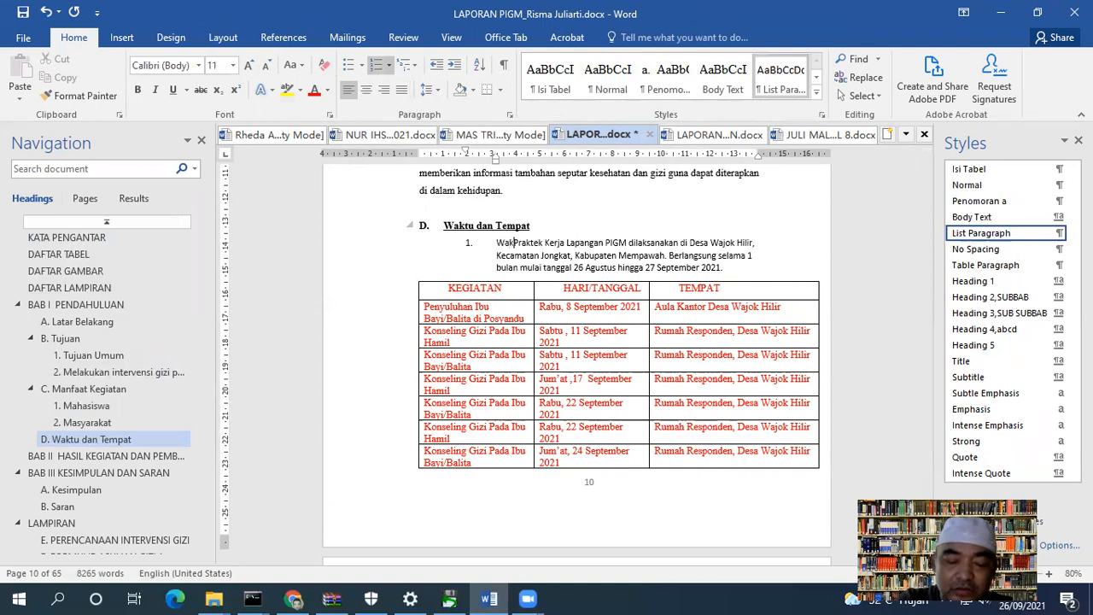
key("Return")
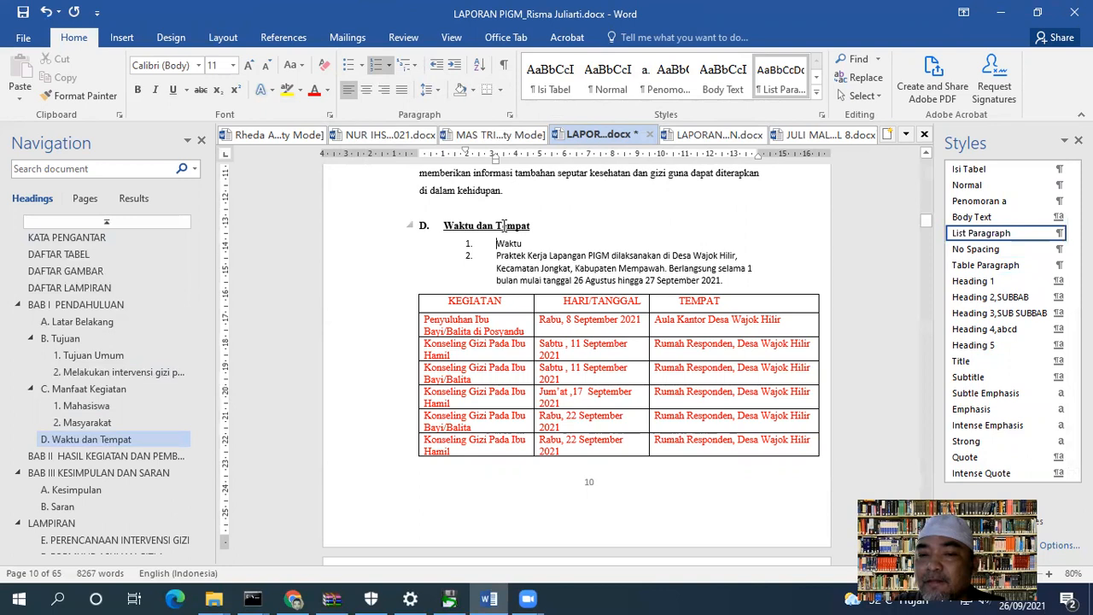
left_click(504, 225)
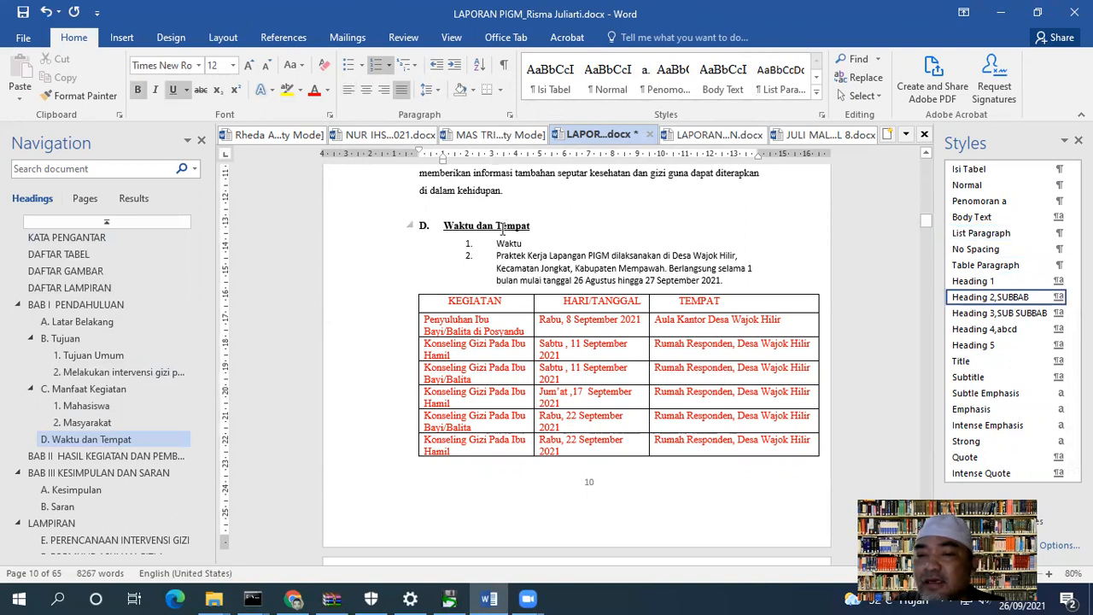
left_click(500, 246)
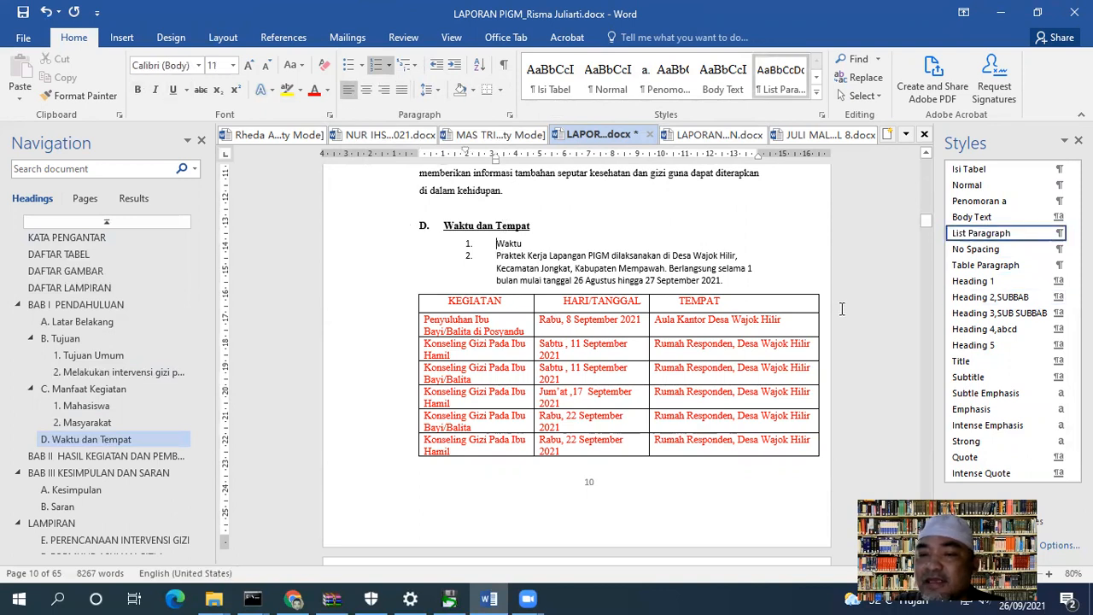
left_click(982, 313)
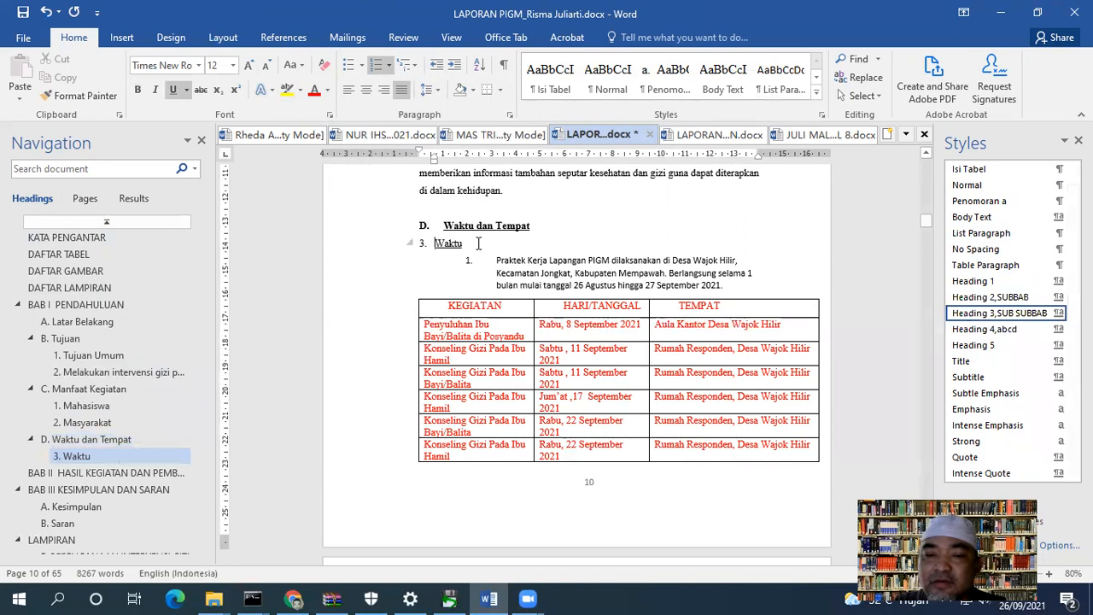
Add a Tempat subheading in the Heading 3,SUB SUBBAB style below Waktu and end both subheadings with a colon.
key("Return")
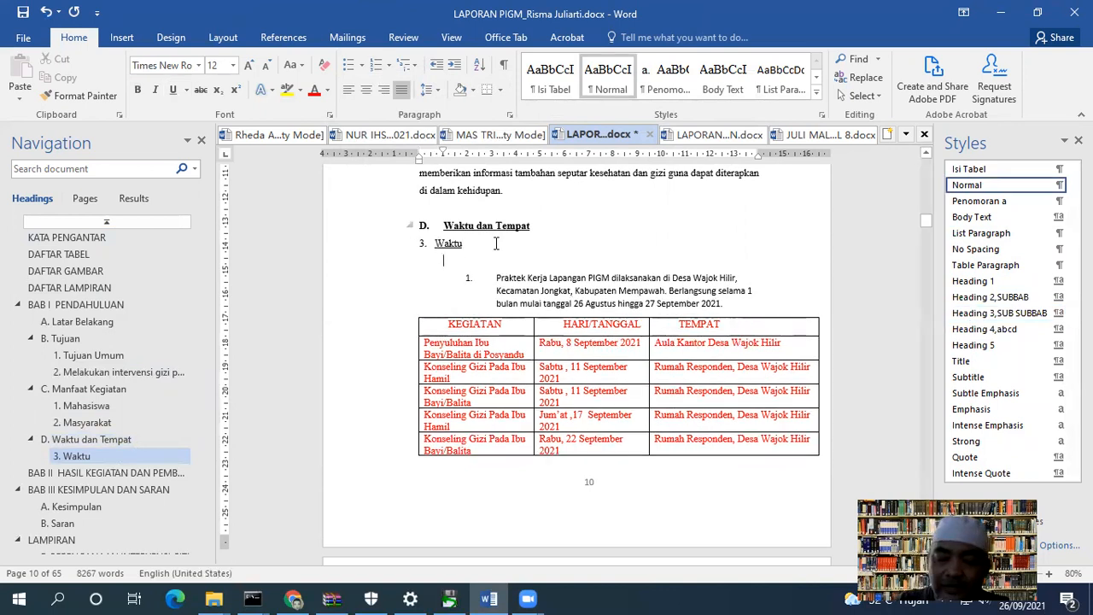
left_click(984, 315)
type("Tempat")
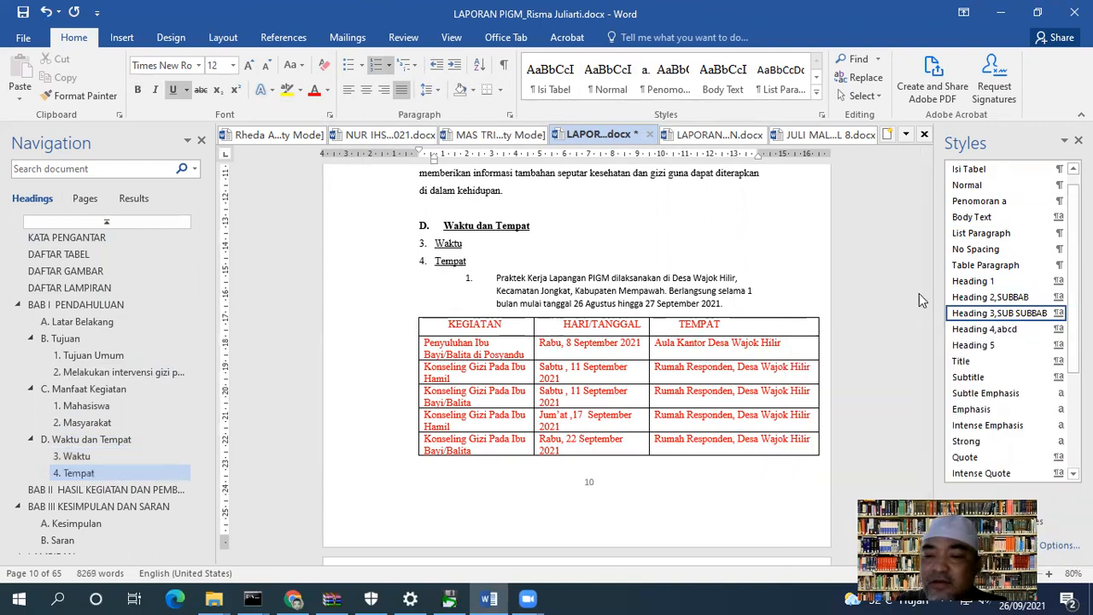
left_click(480, 246)
type(":")
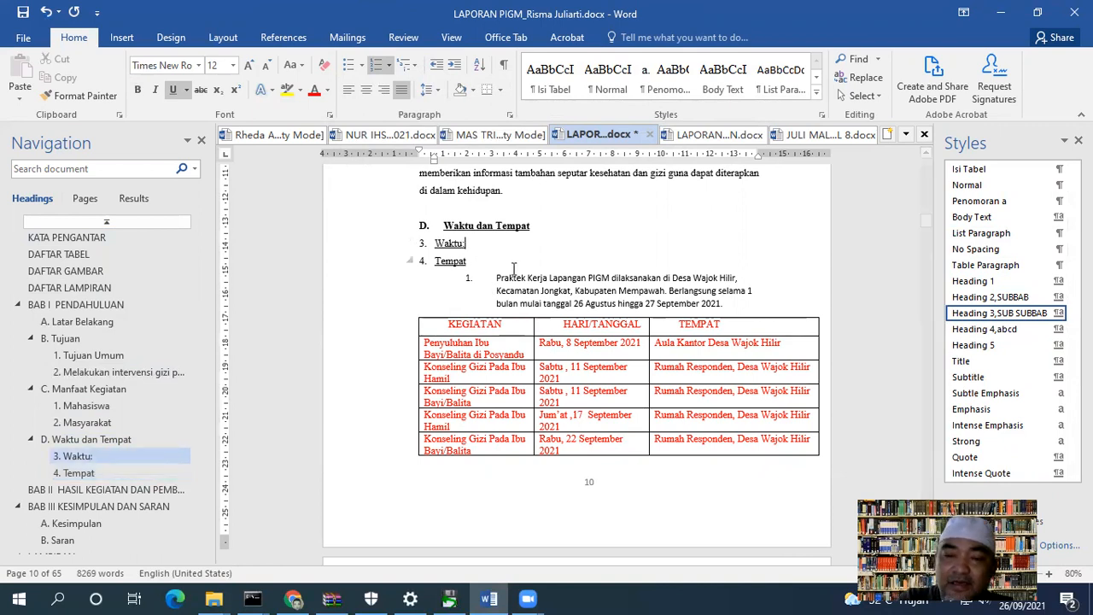
left_click(480, 261)
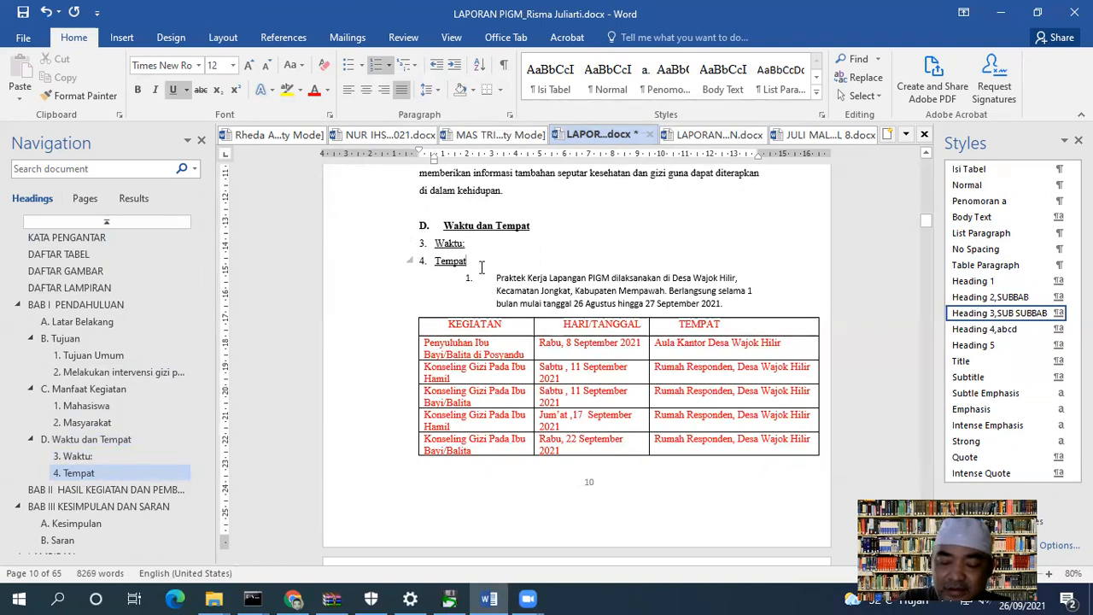
type(":")
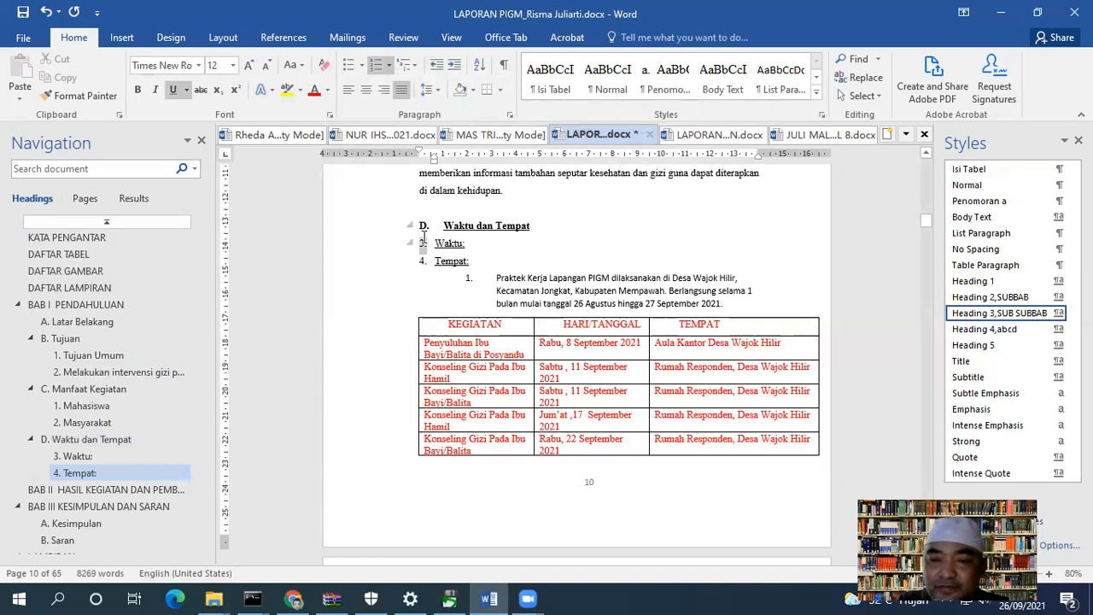
Restart the numbering of the Waktu and Tempat subheadings at 1.
left_click(423, 240)
right_click(423, 239)
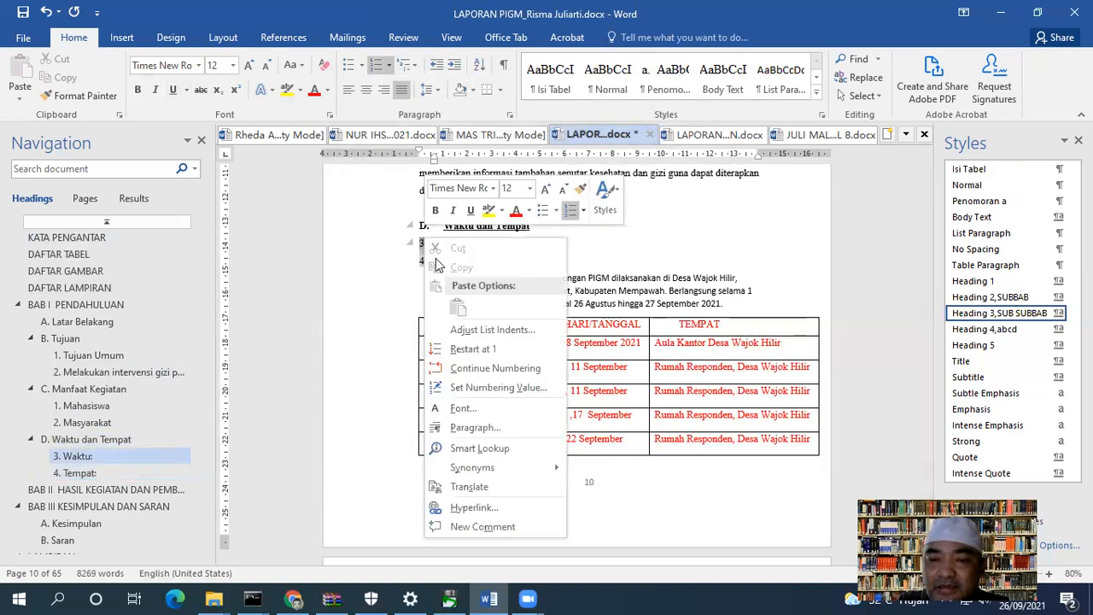
left_click(462, 350)
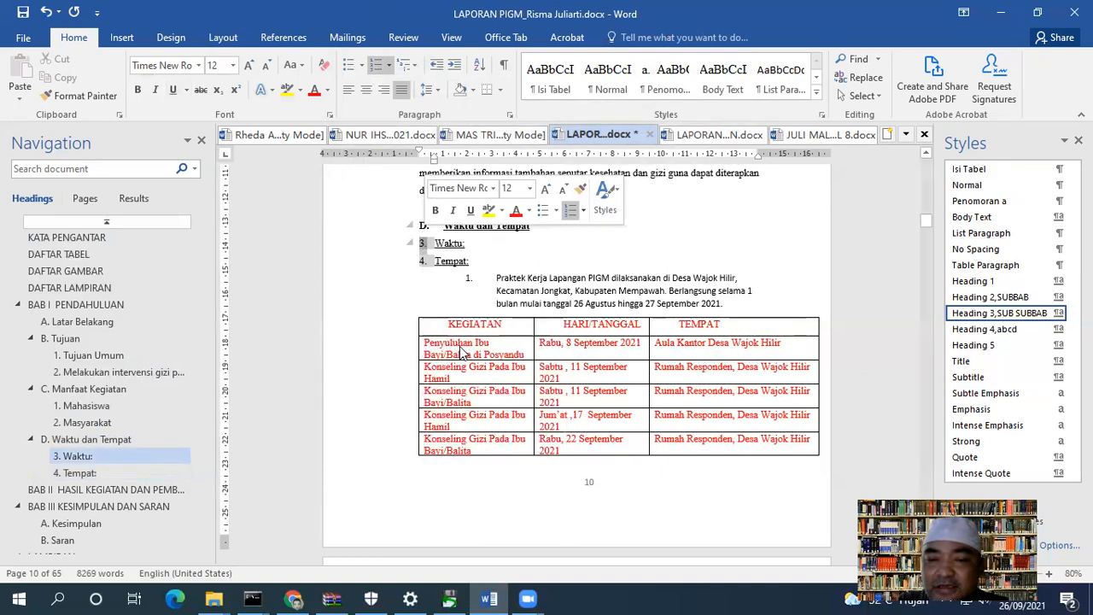
Move the Praktek Kerja Lapangan text through Kabupaten Mempawah into its own Normal-style paragraph under the Waktu subheading.
left_click(491, 294)
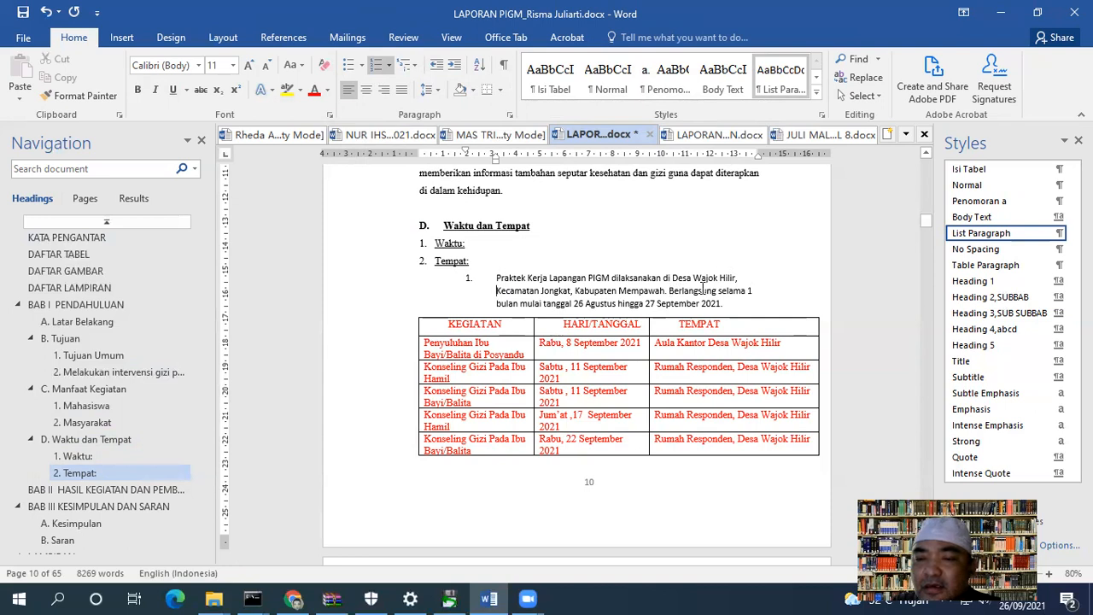
left_click_drag(665, 290, 487, 245)
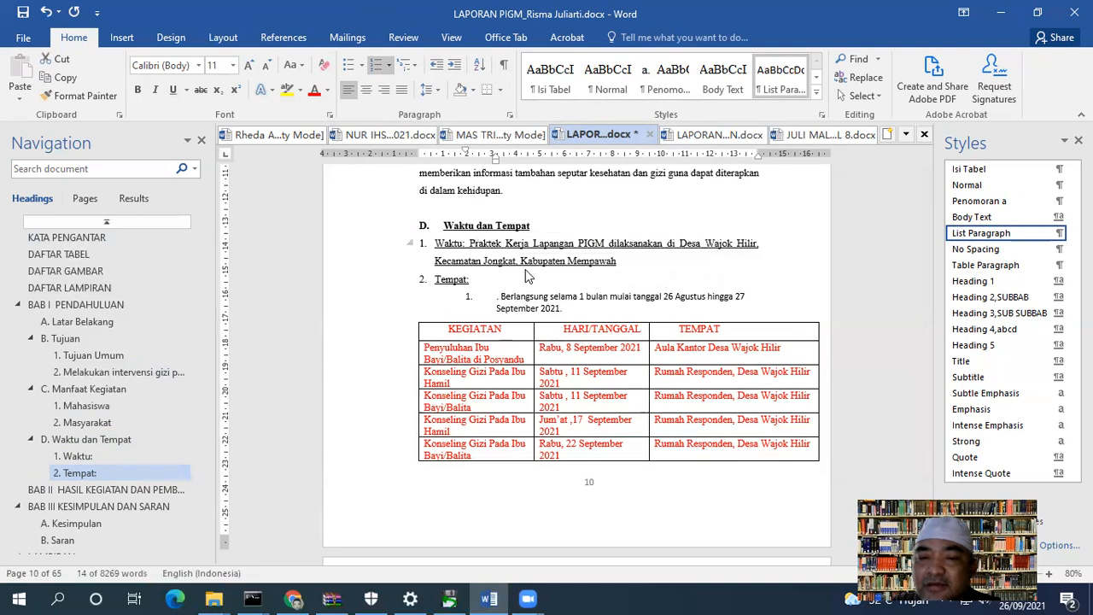
left_click(484, 272)
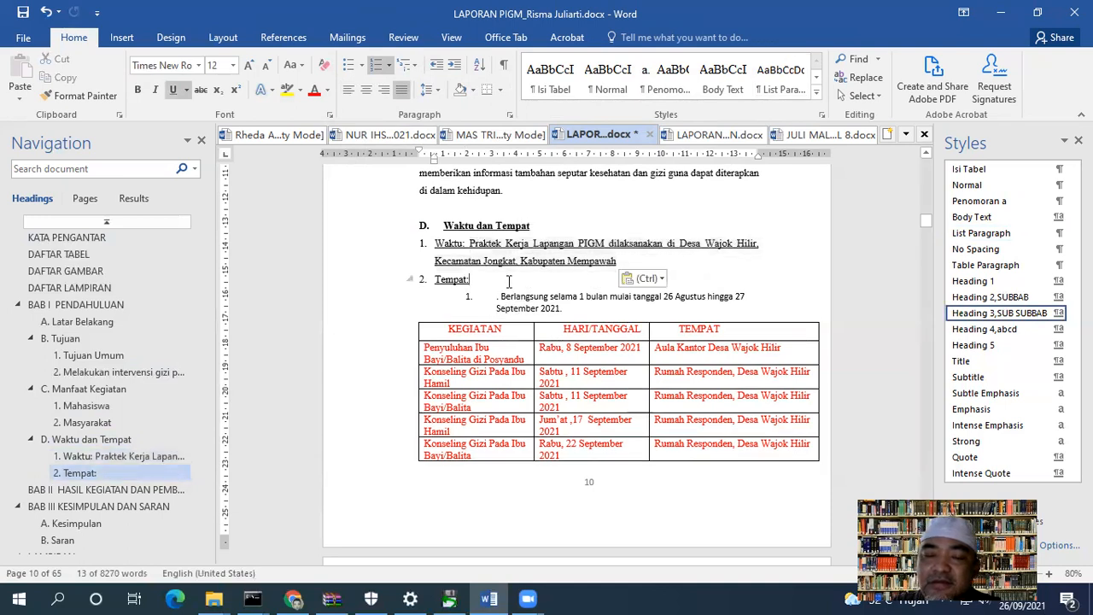
left_click(468, 246)
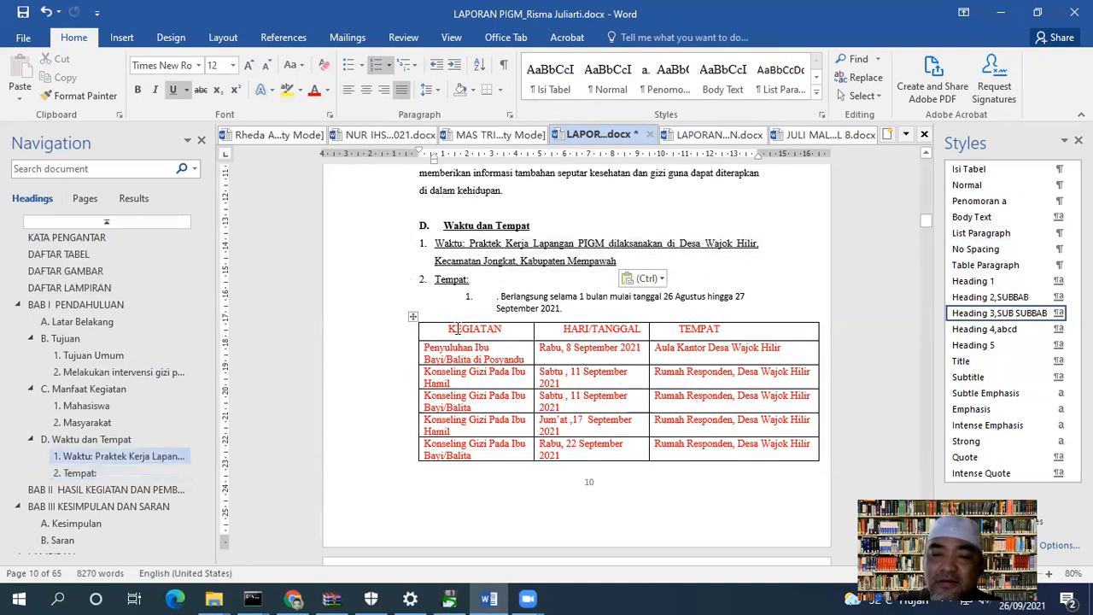
key("Return")
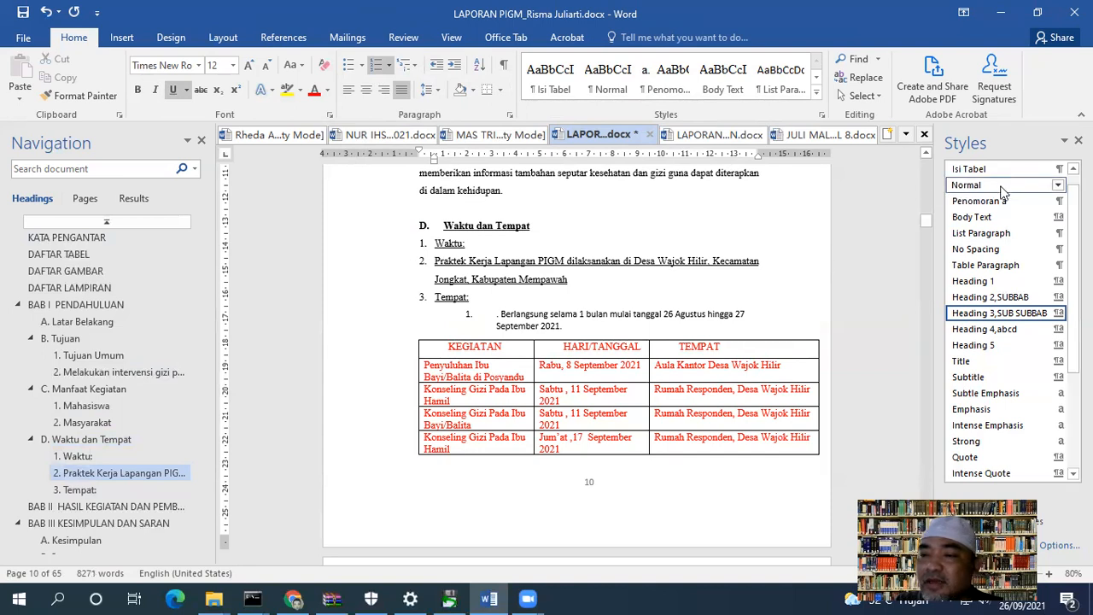
left_click(994, 185)
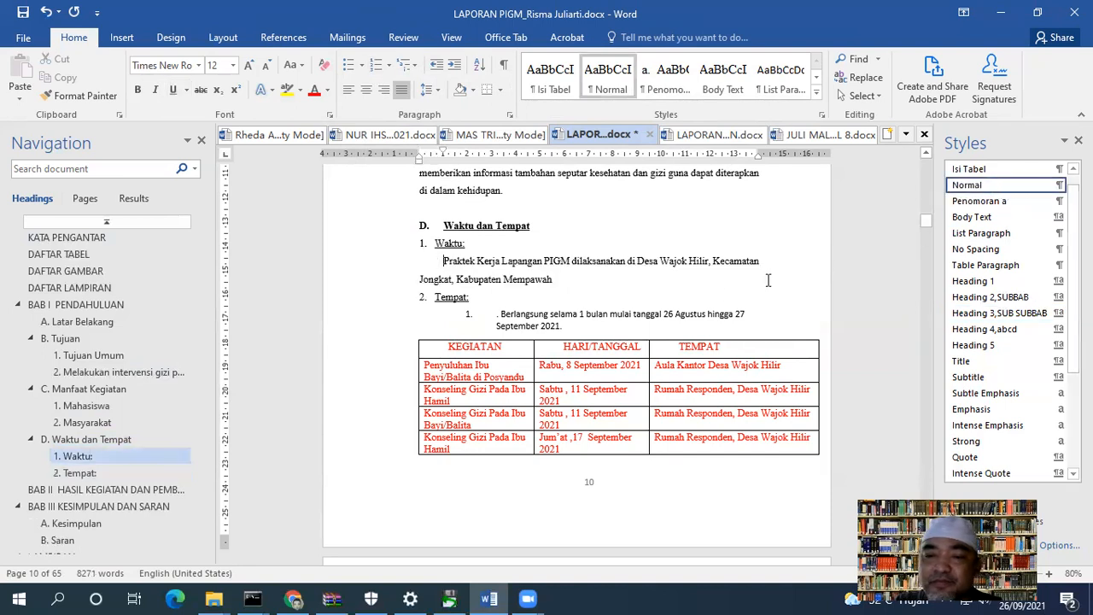
Apply the Normal style to the Berlangsung selama 1 bulan sentence under Tempat and delete its leading period and space.
left_click(514, 312)
left_click(994, 185)
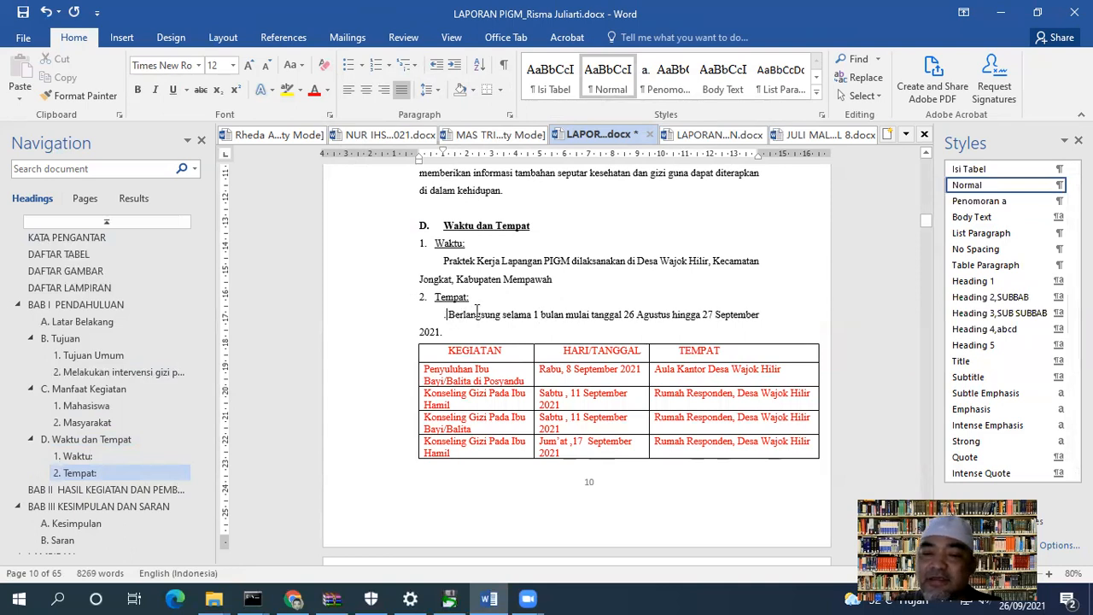
key("BackSpace")
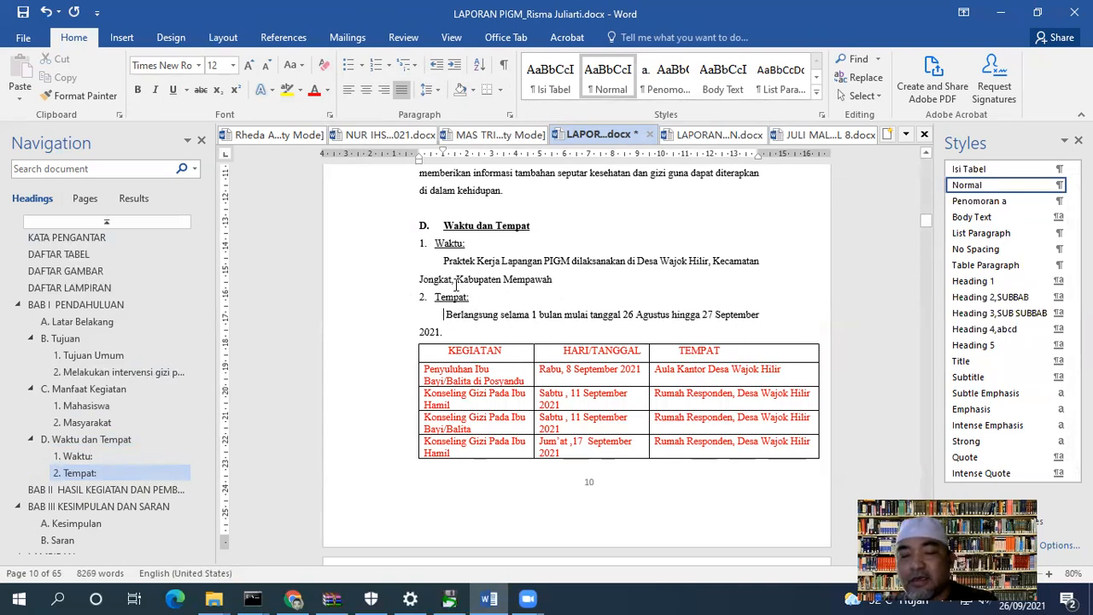
key("BackSpace")
Insert a page break before the BAB II HASIL KEGIATAN DAN PEMBAHASAN heading.
scroll(500, 299, "down", 1)
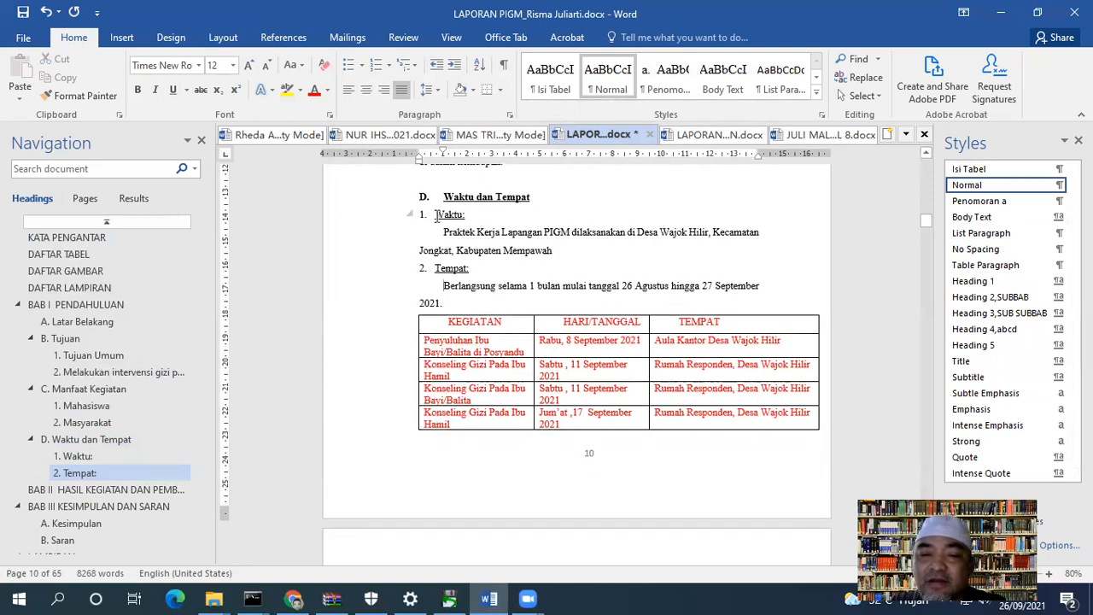
scroll(461, 257, "down", 3)
left_click(442, 247)
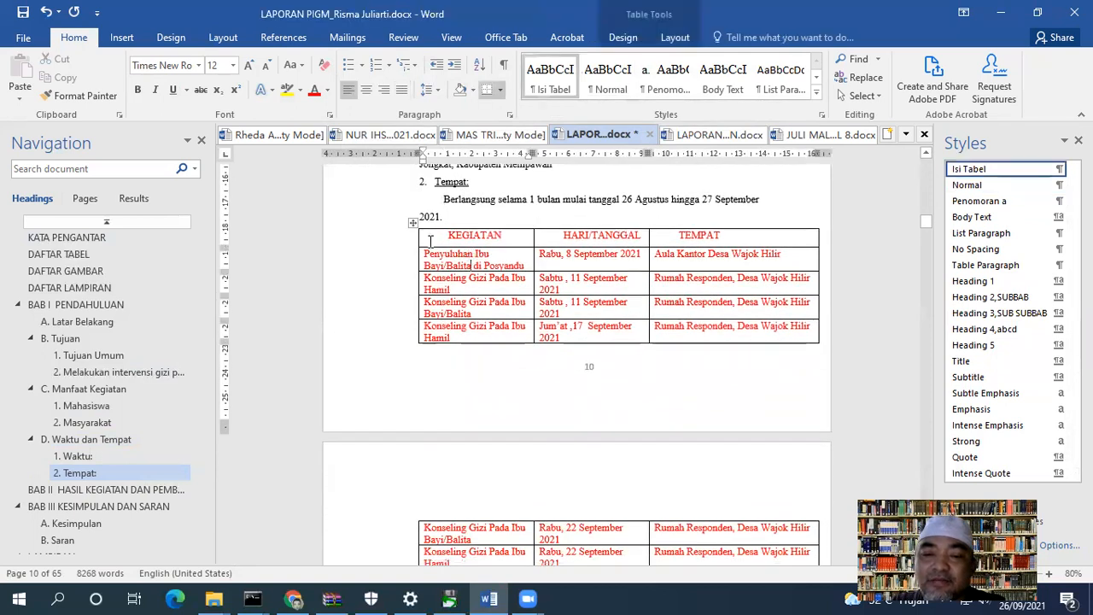
scroll(568, 296, "down", 8)
scroll(568, 297, "down", 7)
scroll(624, 310, "up", 3)
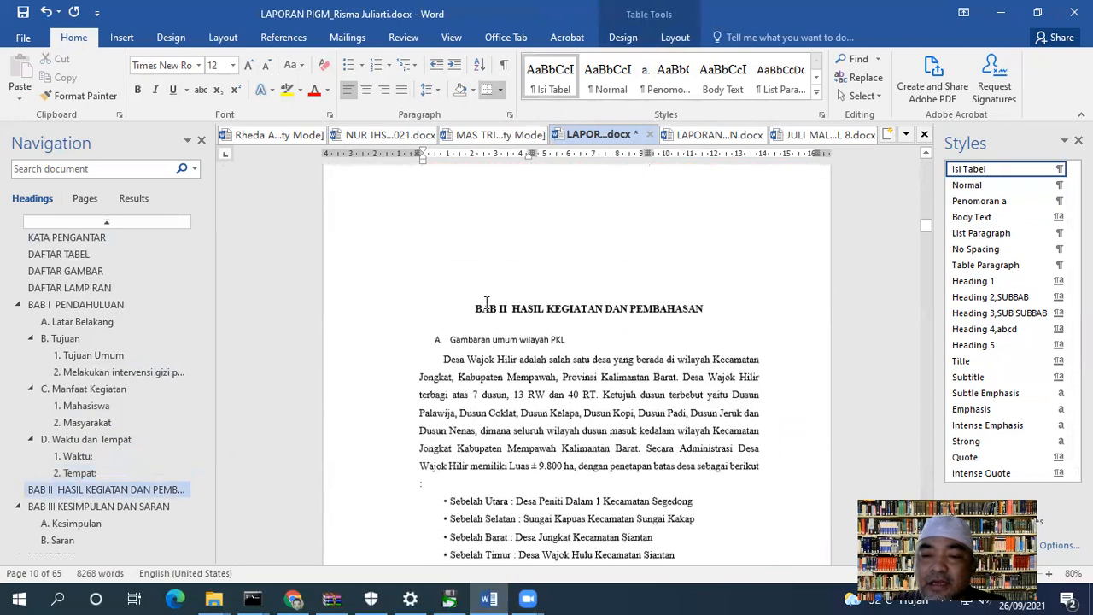
scroll(625, 311, "down", 2)
left_click(475, 254)
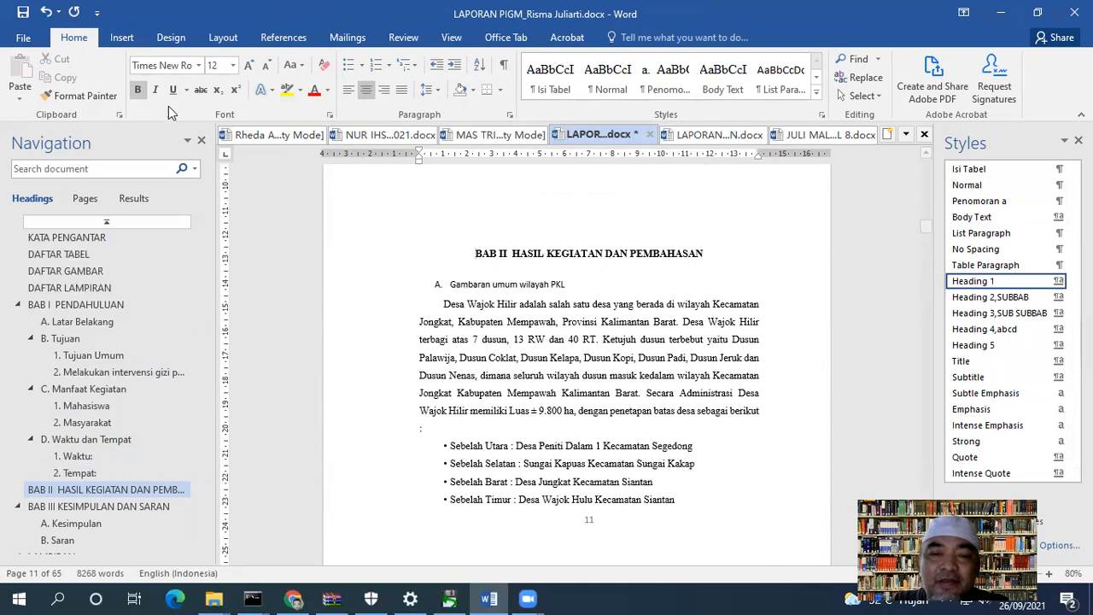
left_click(122, 37)
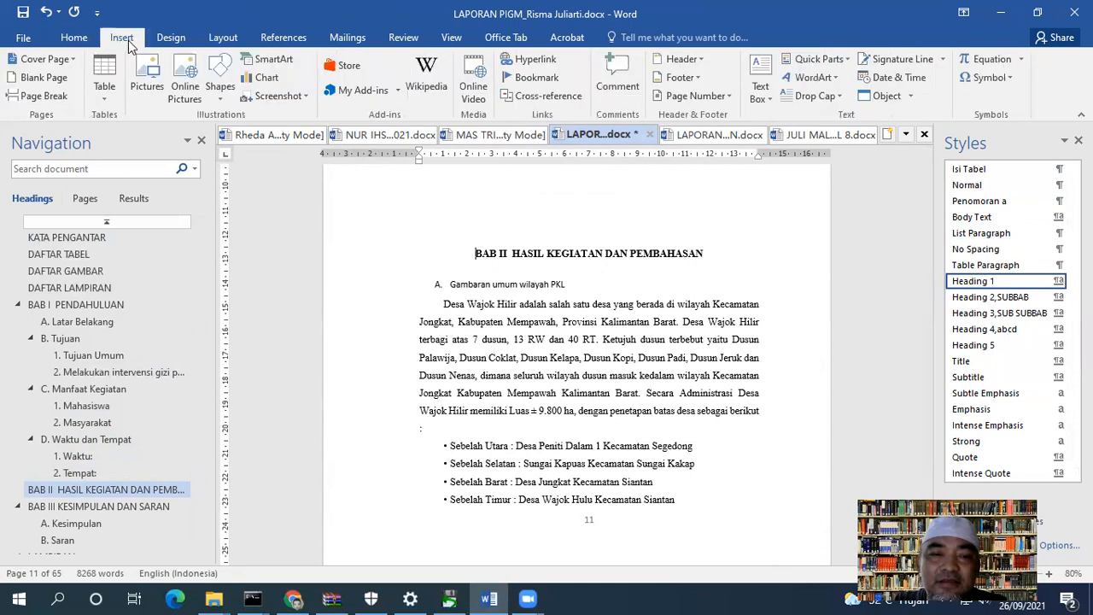
left_click(39, 96)
Apply the Heading 2,SUBBAB style to the Gambaran umum wilayah PKL line under BAB II.
scroll(593, 199, "down", 5)
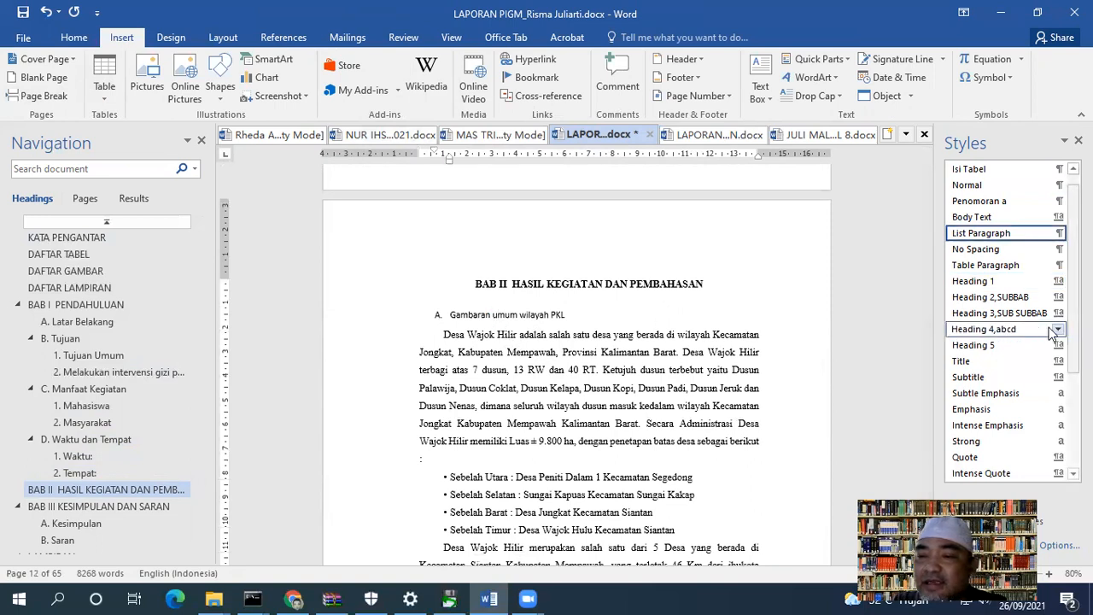
left_click(997, 313)
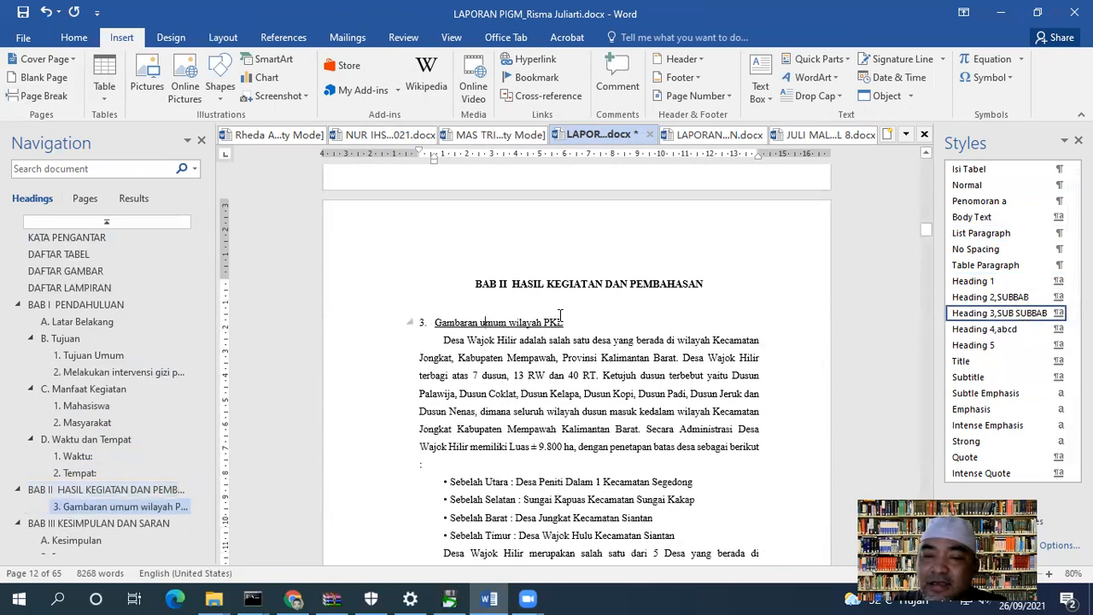
left_click(559, 283)
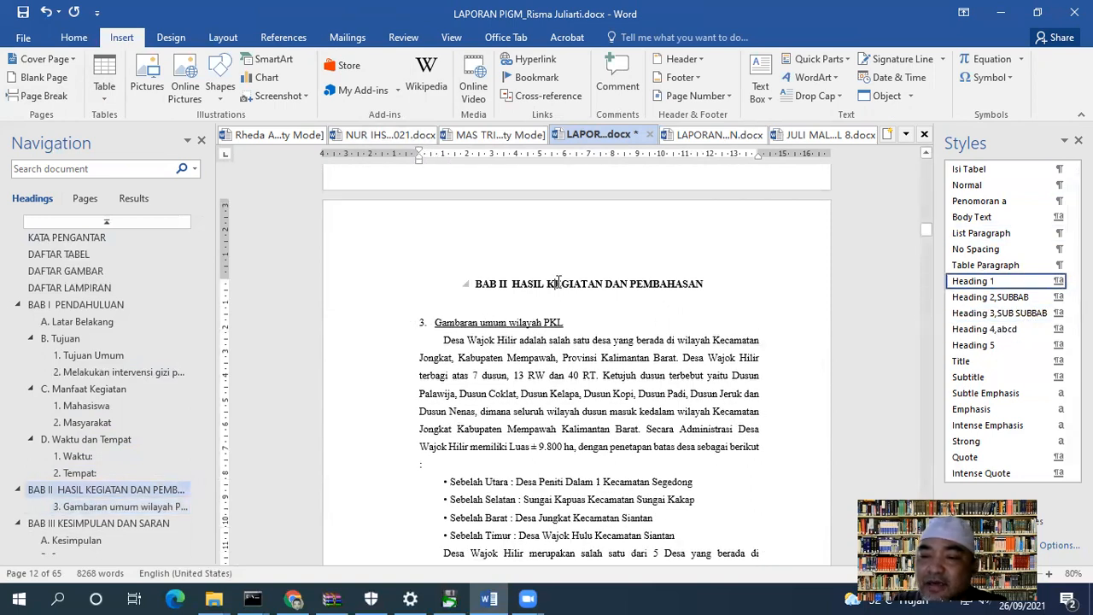
left_click(547, 322)
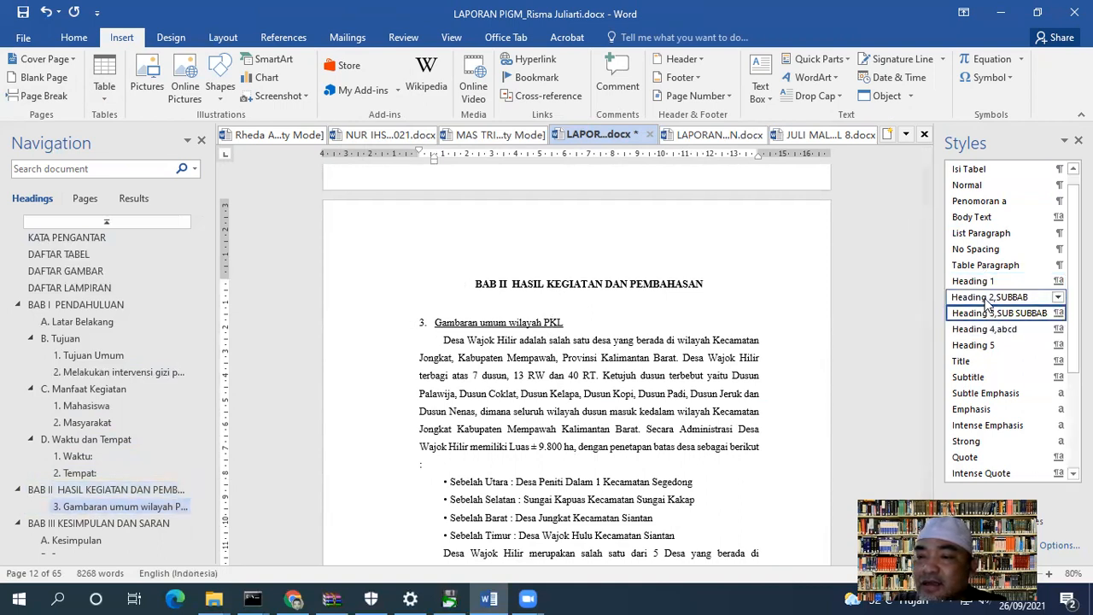
left_click(989, 297)
left_click(432, 325)
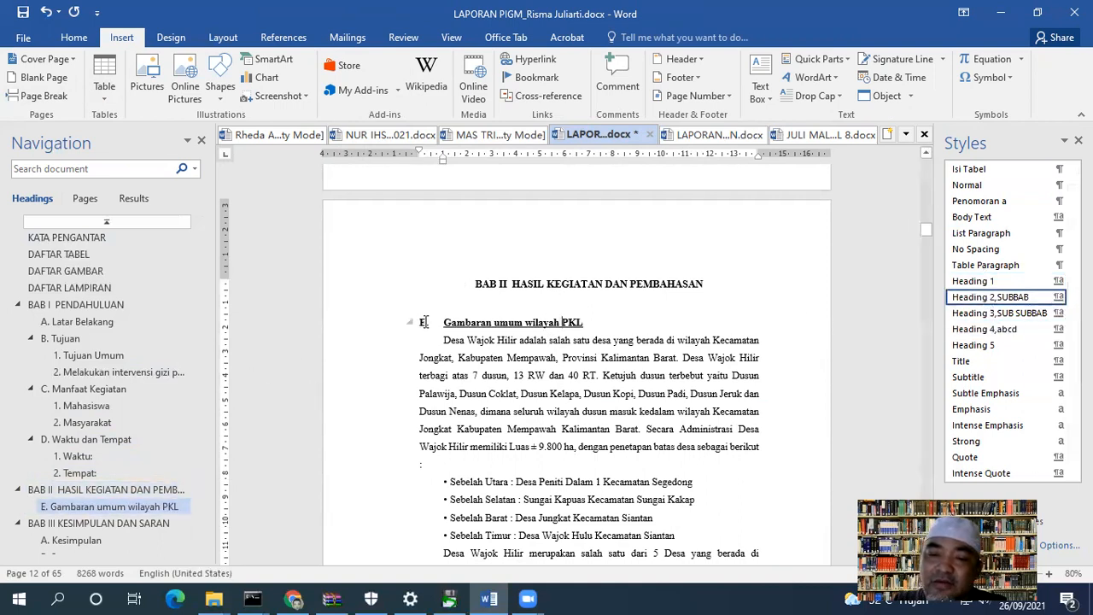
Restart the lettering of the Gambaran umum wilayah PKL heading at A.
right_click(424, 322)
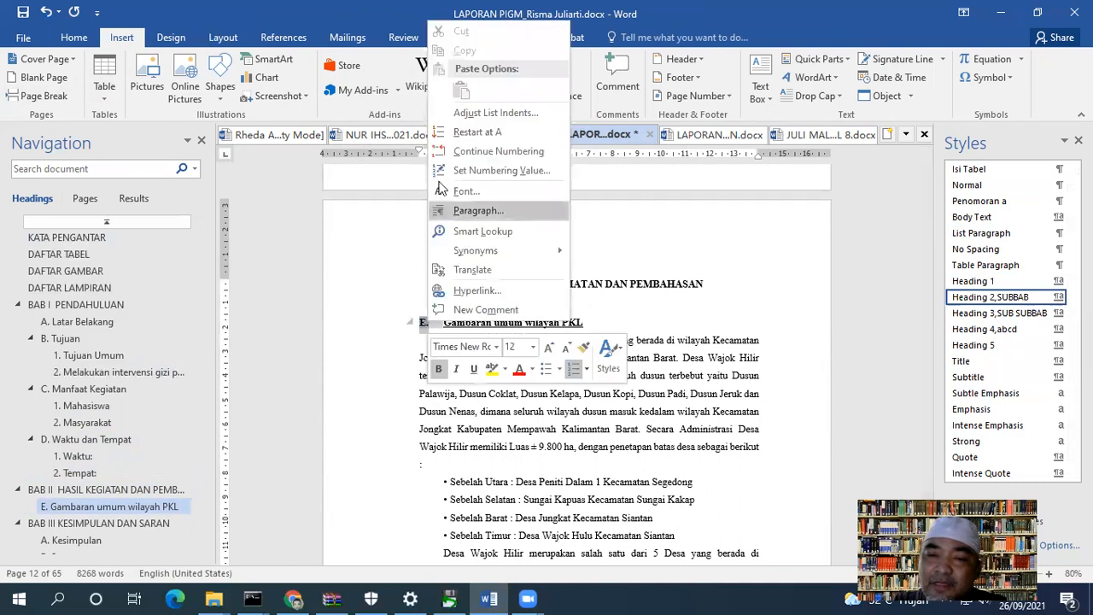
left_click(453, 132)
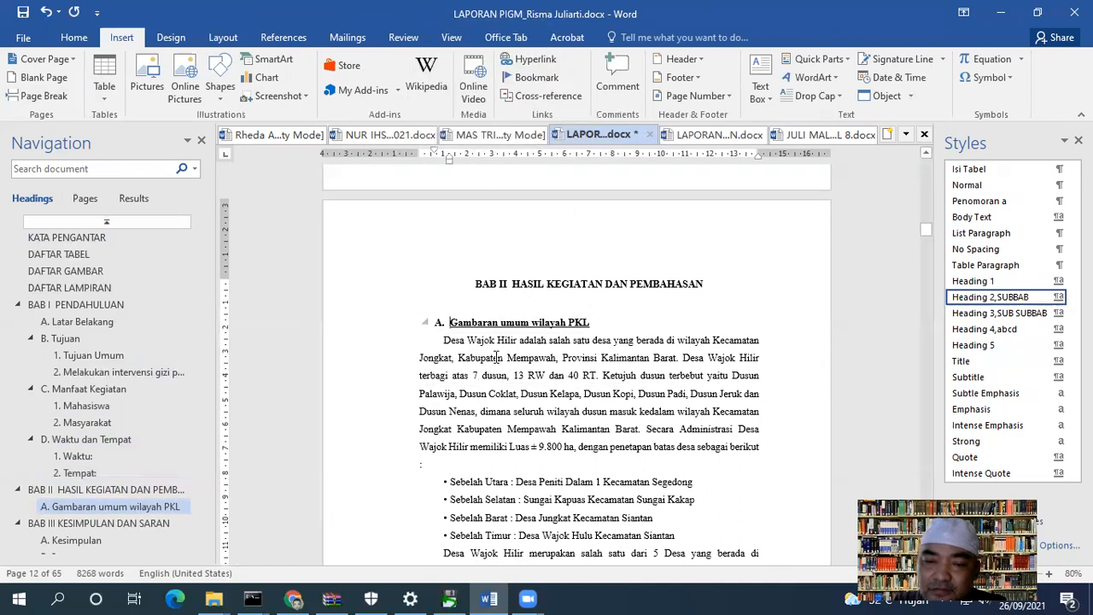
Try to replace the bullets of the Sebelah Utara to Sebelah Timur boundary items with 1, 2, 3 numbering.
scroll(502, 364, "down", 2)
left_click(486, 325)
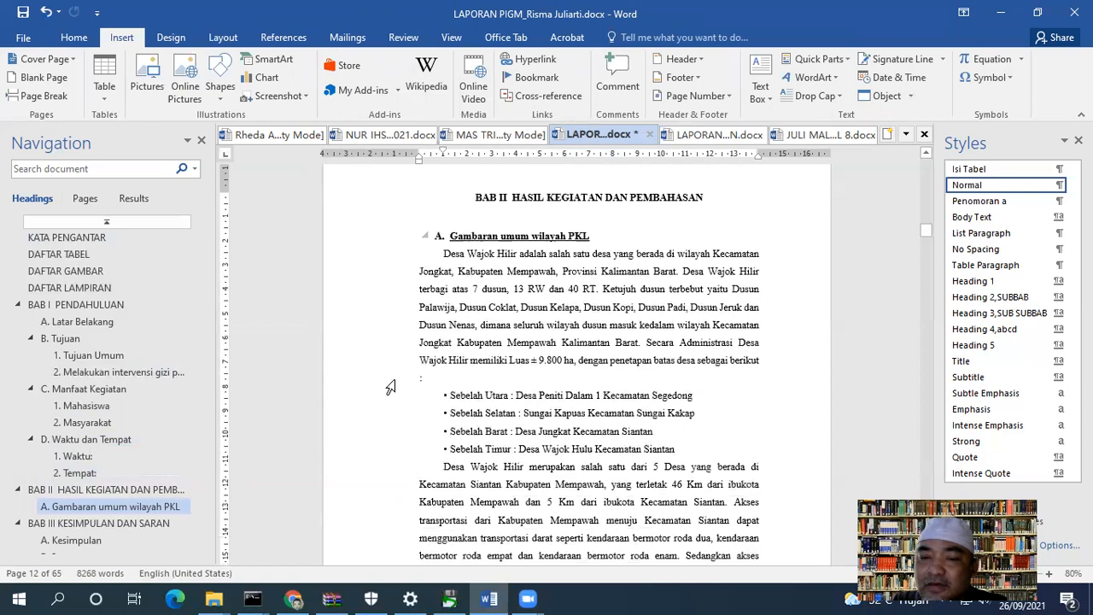
scroll(391, 387, "down", 1)
left_click(487, 355)
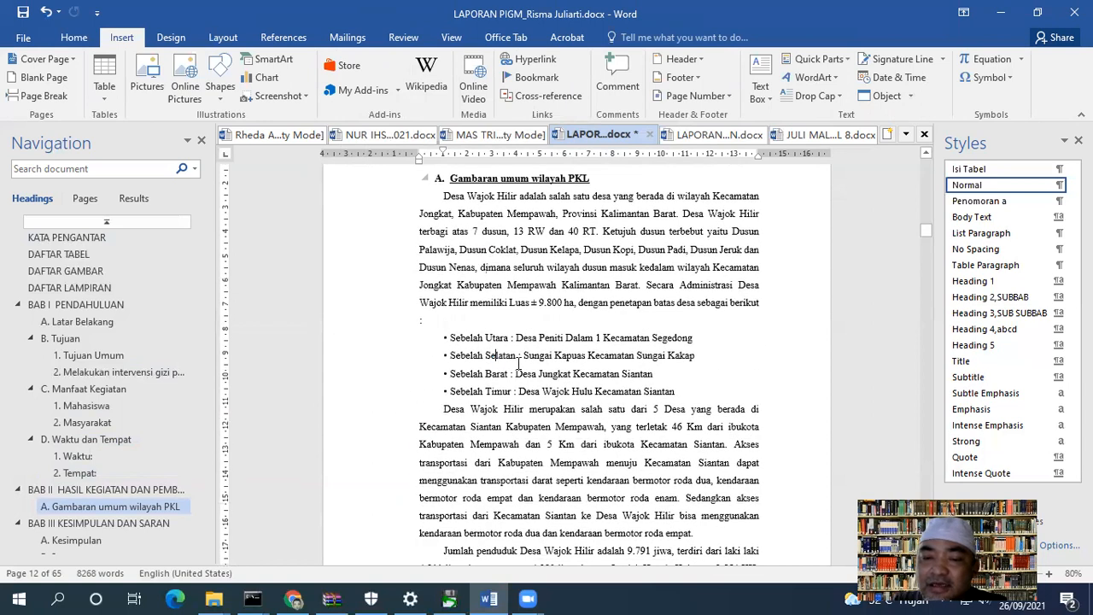
left_click(452, 337)
left_click_drag(452, 336, 542, 393)
left_click(490, 357)
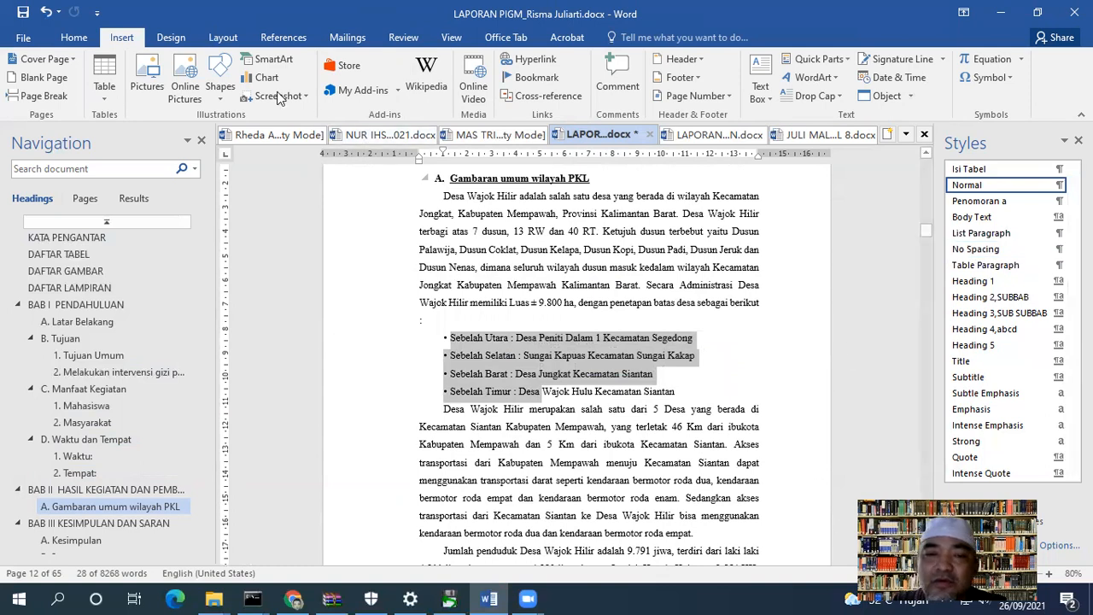
left_click(75, 38)
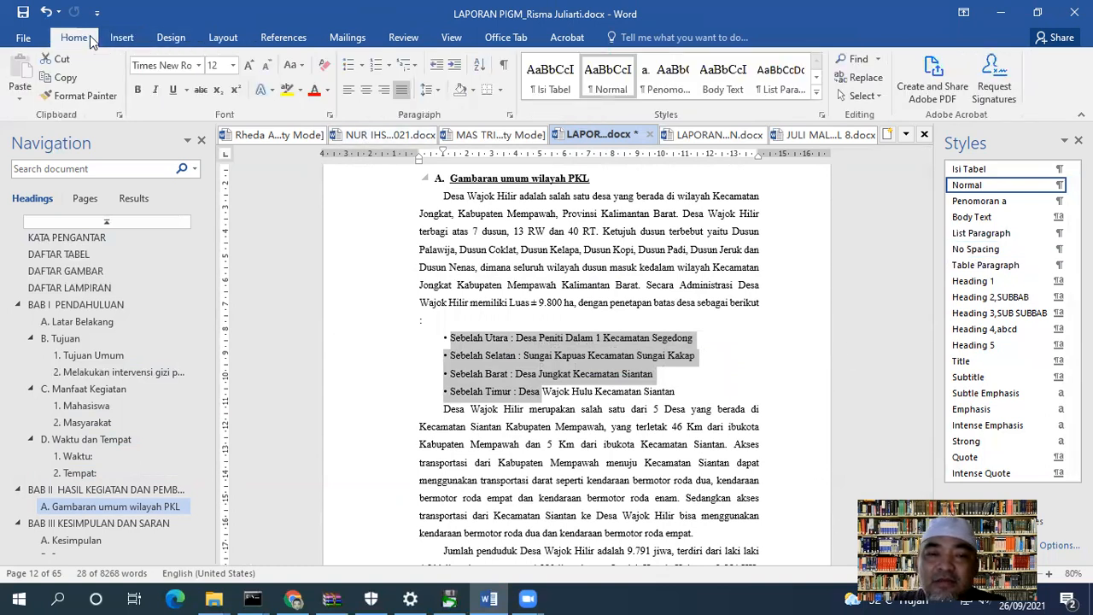
left_click(373, 65)
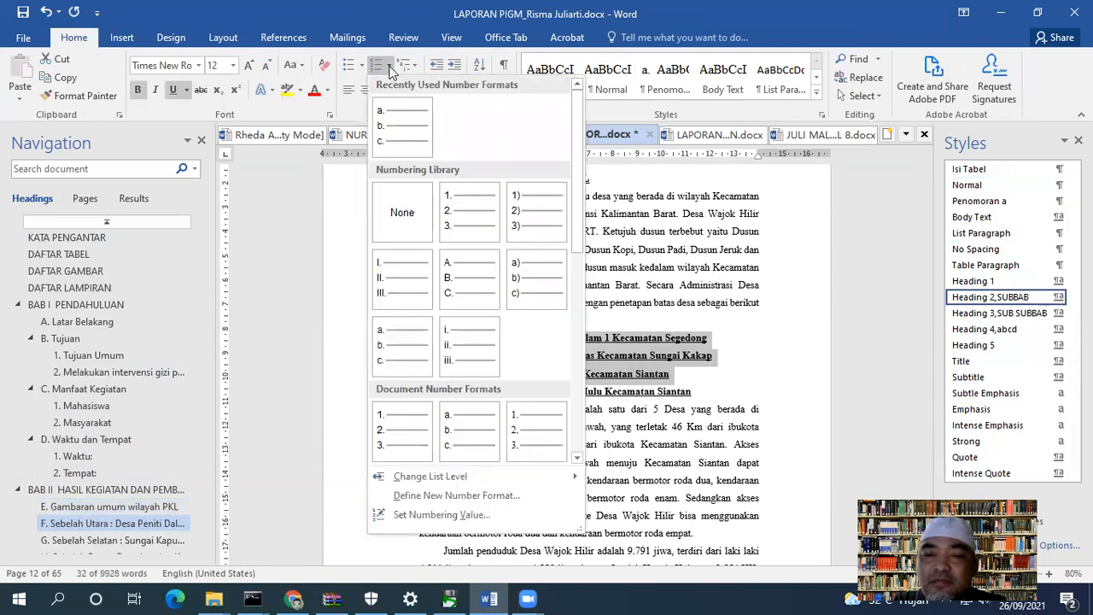
left_click(388, 64)
left_click(459, 210)
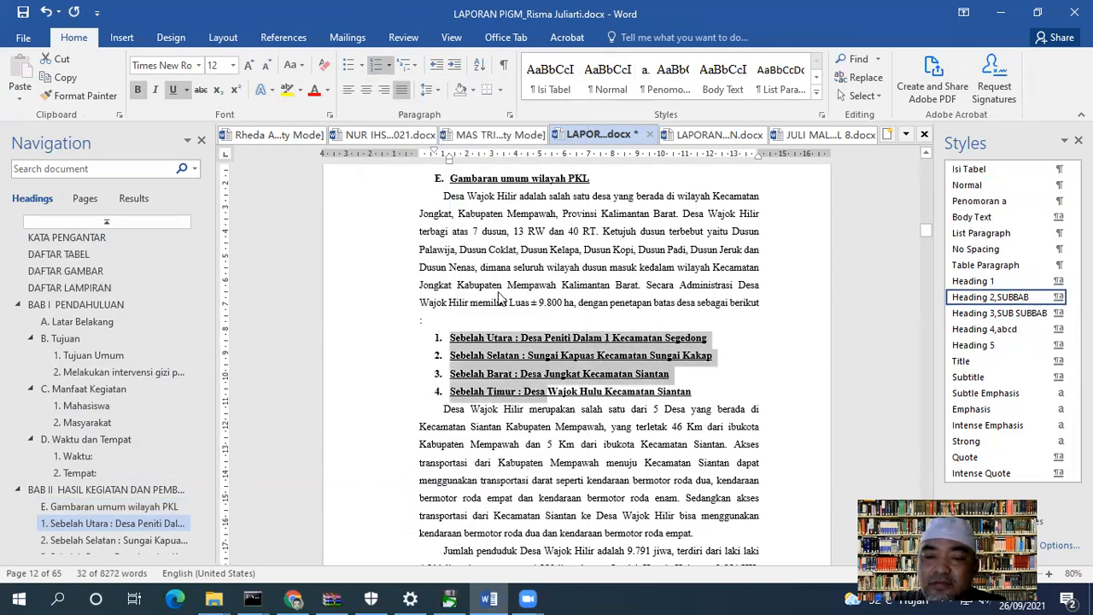
Try the Normal style with fresh 1, 2, 3 numbering and a list indent reduced to the margin on the boundary items.
left_click(965, 186)
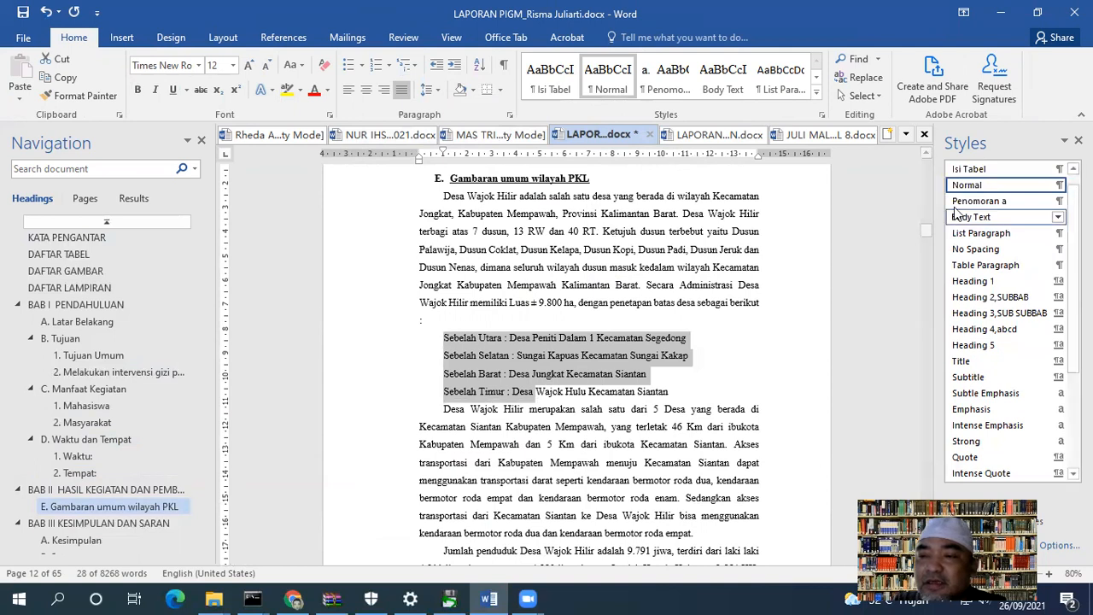
left_click(376, 66)
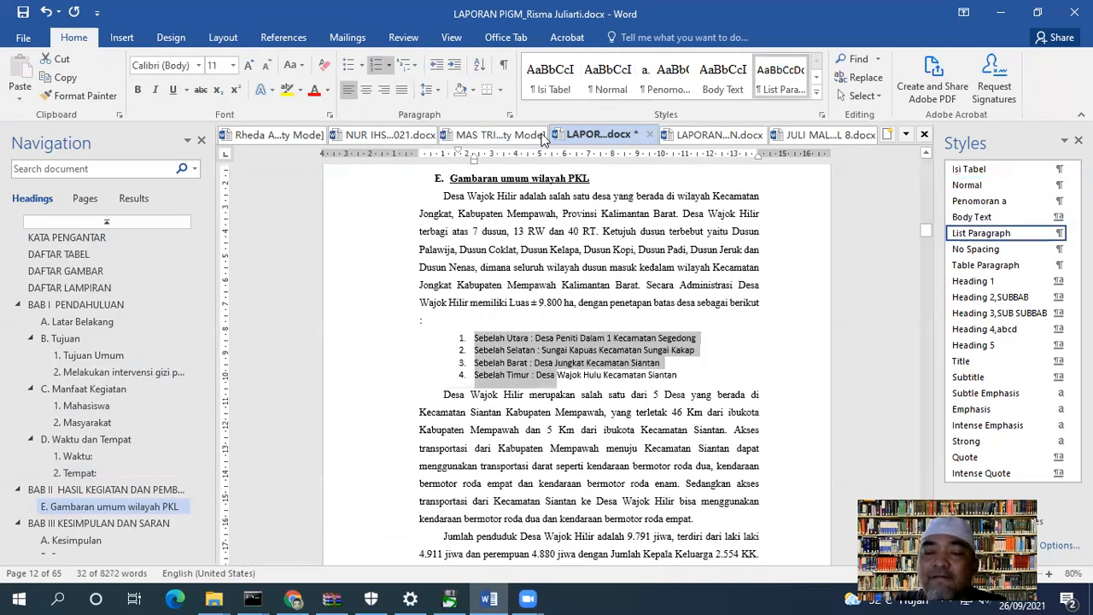
left_click(436, 67)
left_click(436, 66)
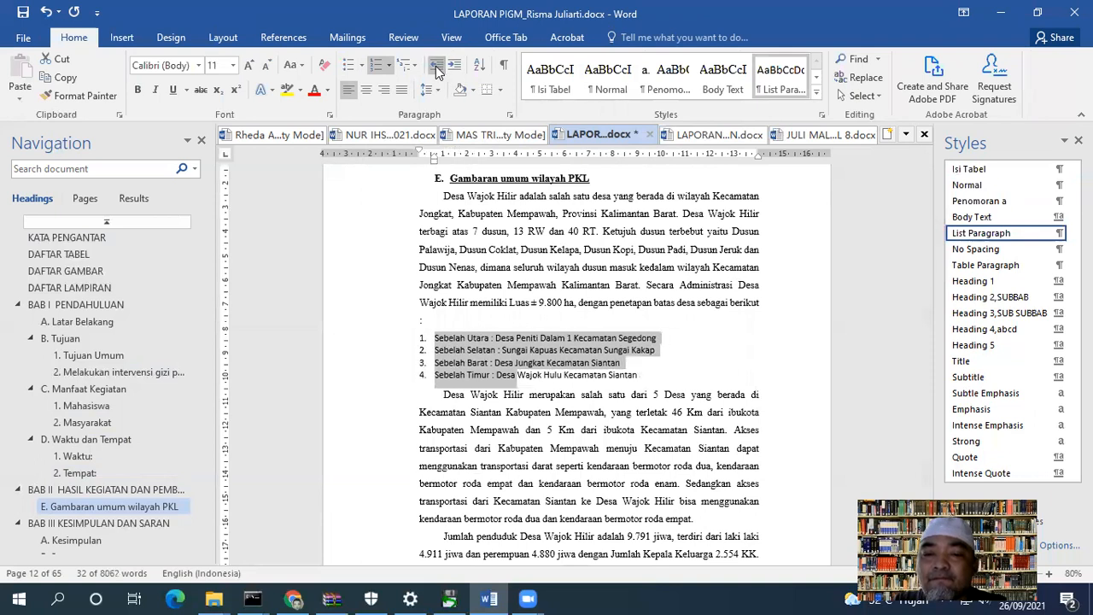
left_click(555, 256)
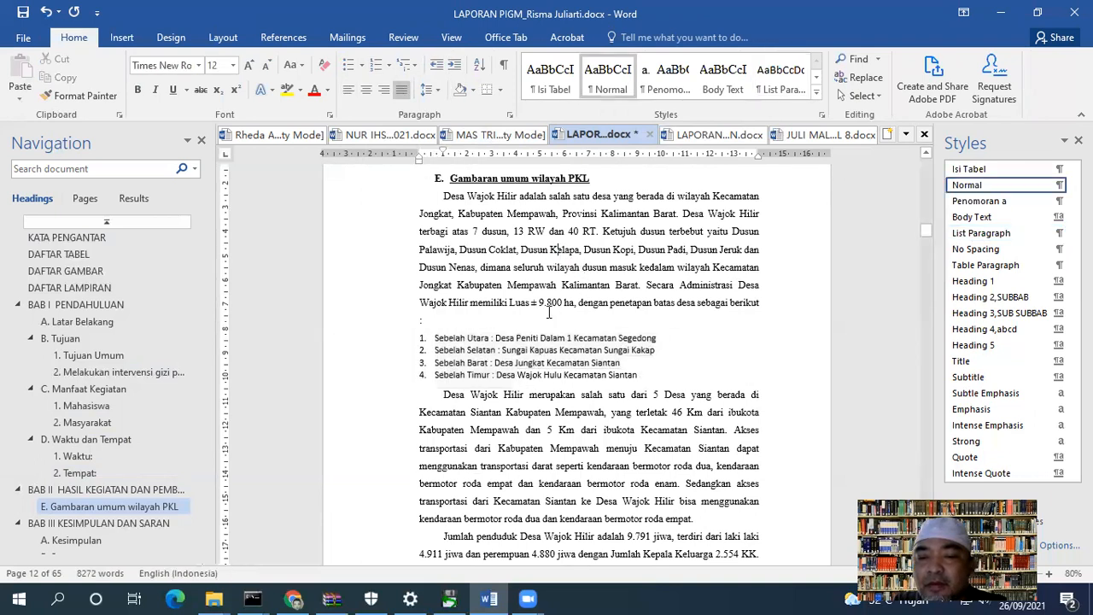
left_click(529, 338)
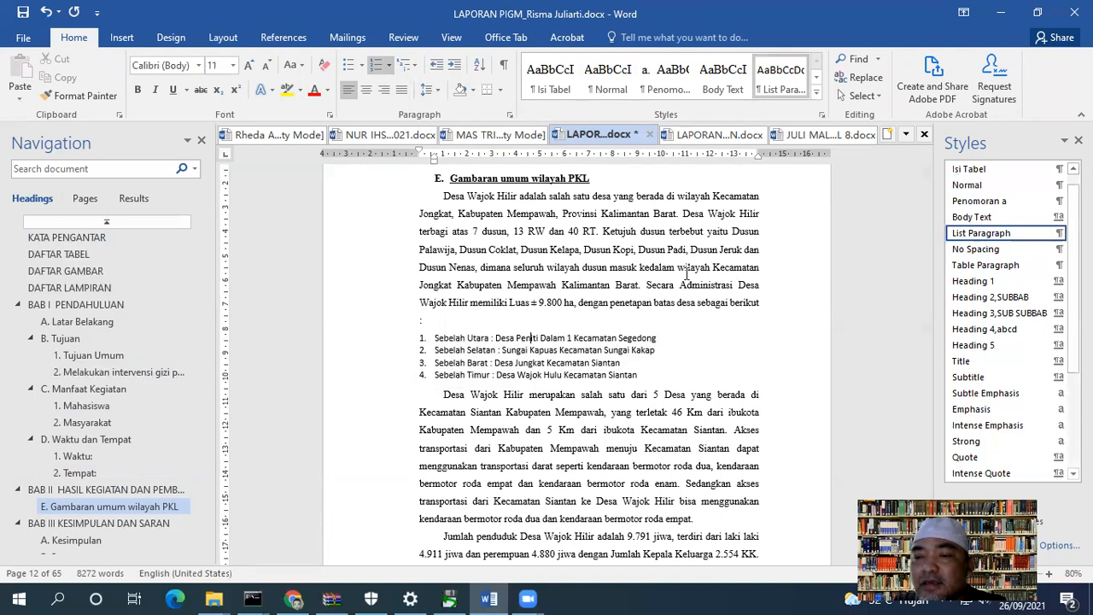
left_click(626, 275)
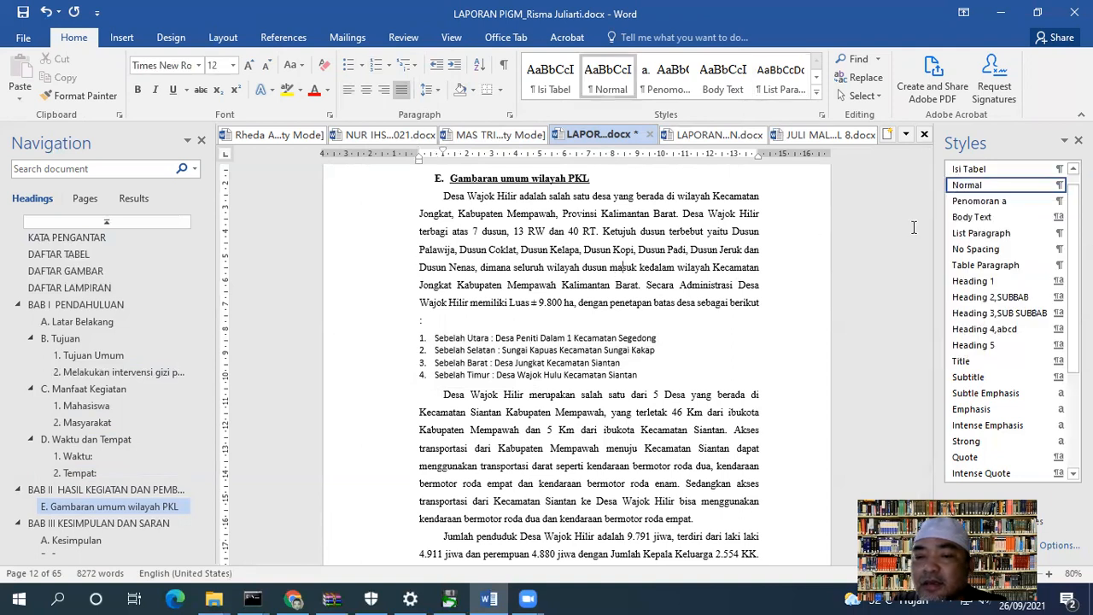
Reset all four boundary items to the Normal style, renumber them 1 to 4 and decrease their indent to the left margin.
left_click_drag(642, 379, 436, 339)
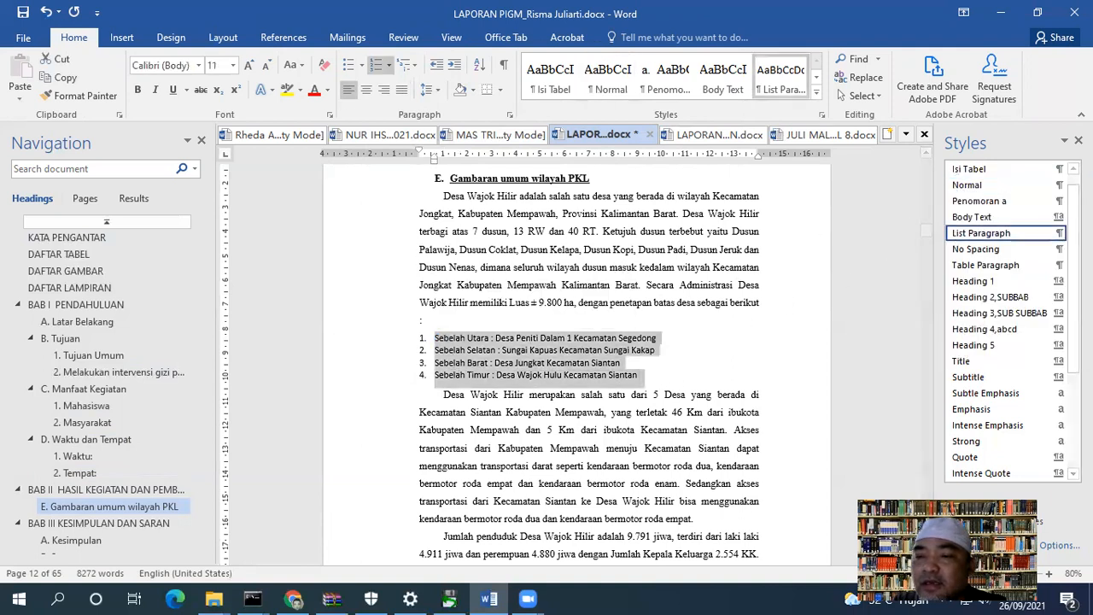
left_click(1008, 186)
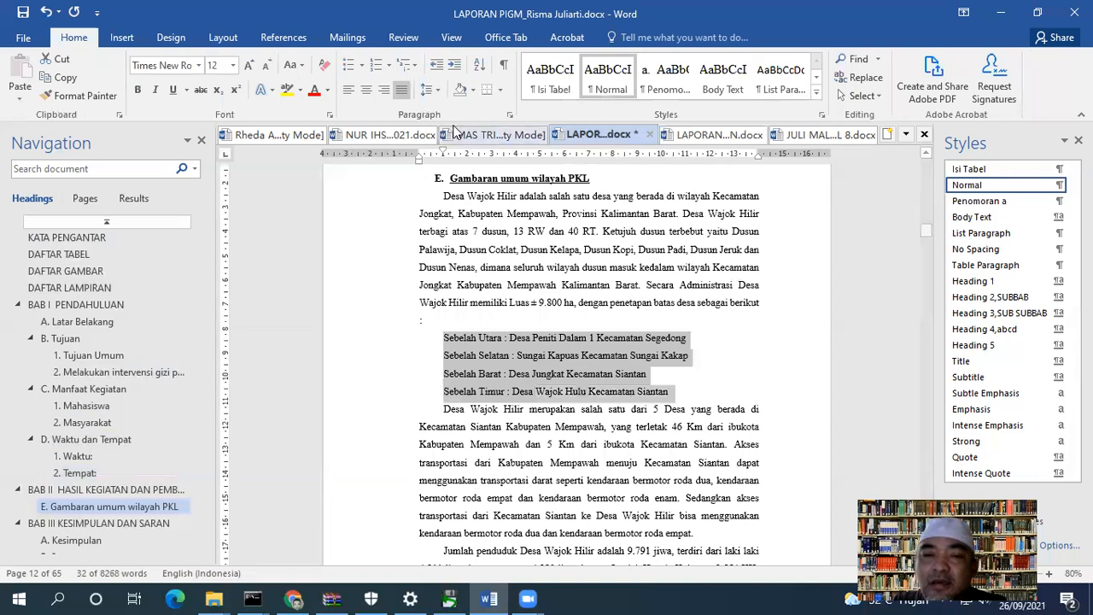
left_click(383, 74)
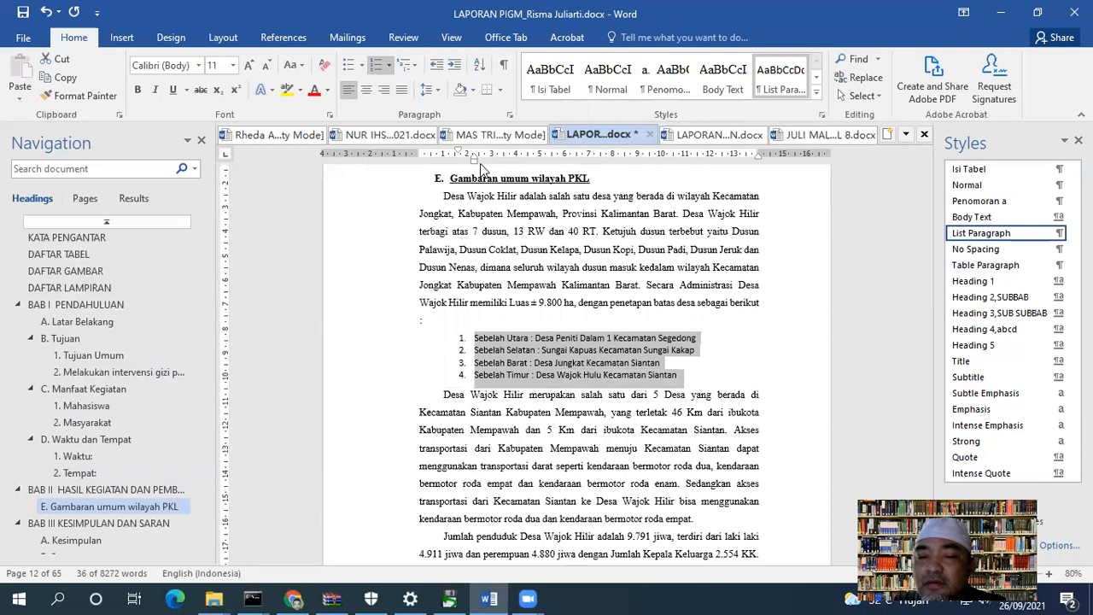
left_click(435, 69)
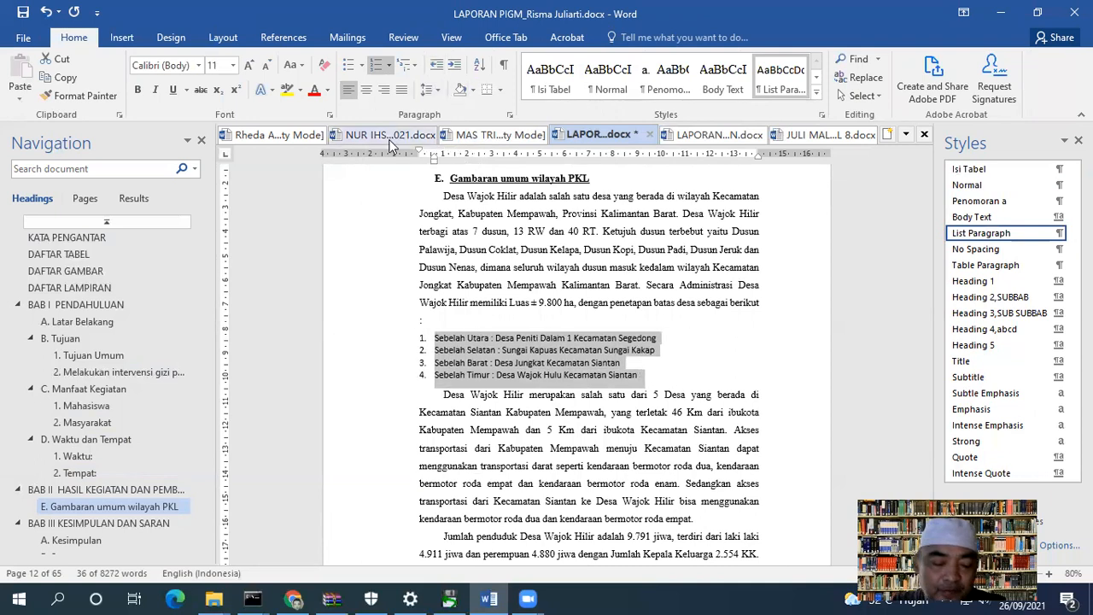
Format the numbered boundary list with 1.5 line spacing and 12 pt Times New Roman.
key("ctrl+5")
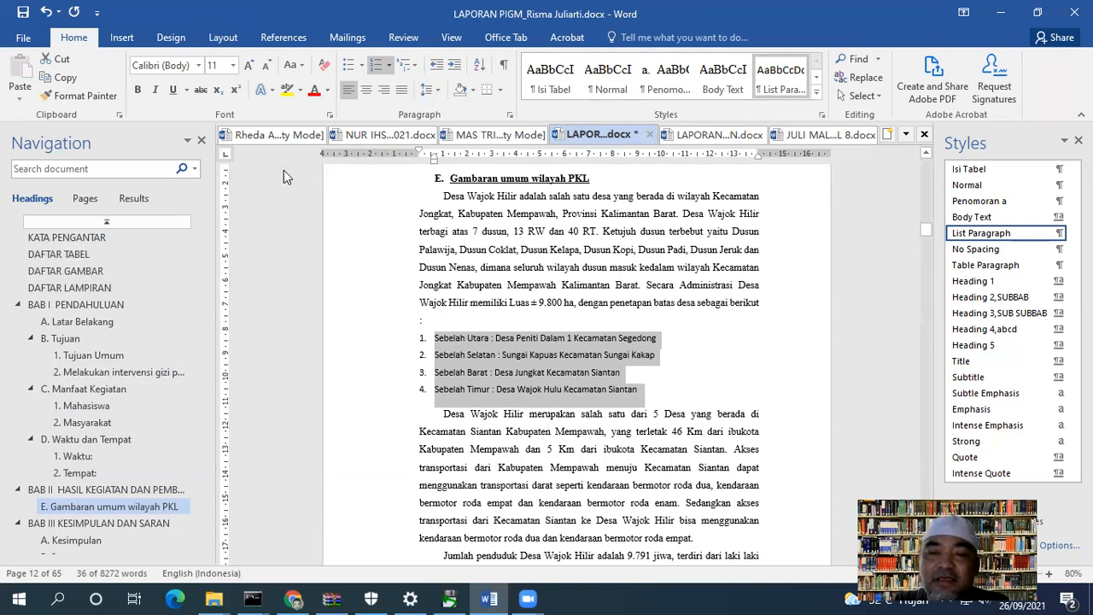
left_click(199, 67)
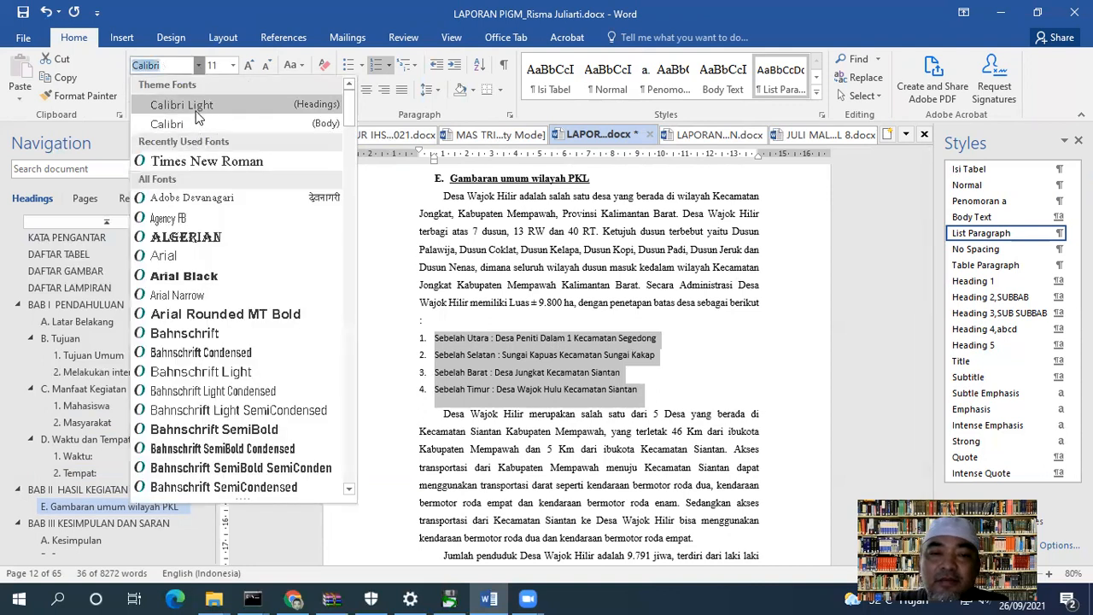
left_click(199, 137)
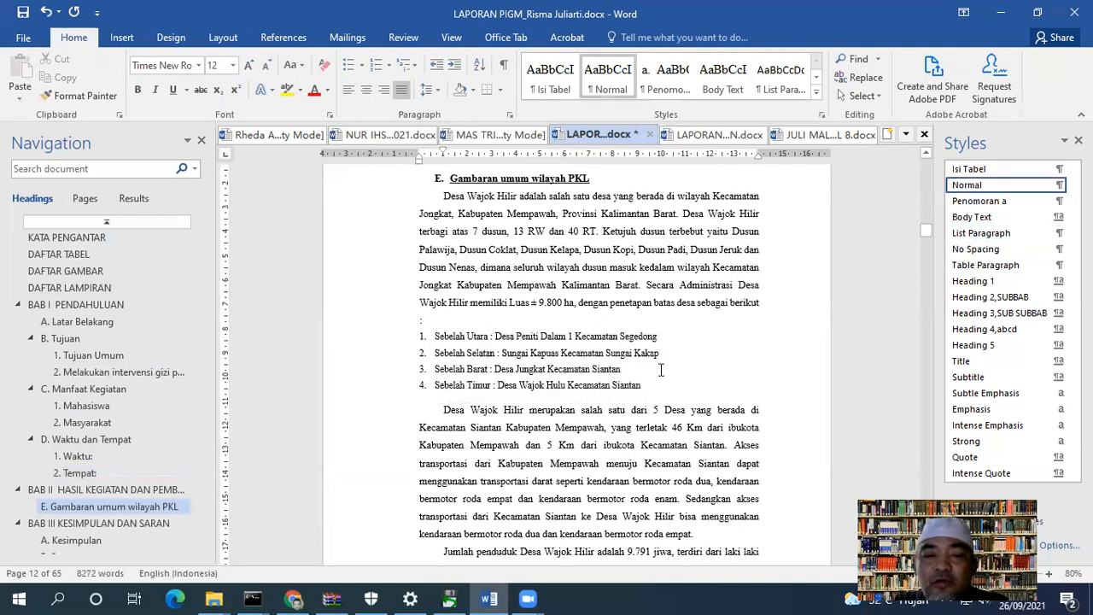
left_click_drag(641, 386, 405, 340)
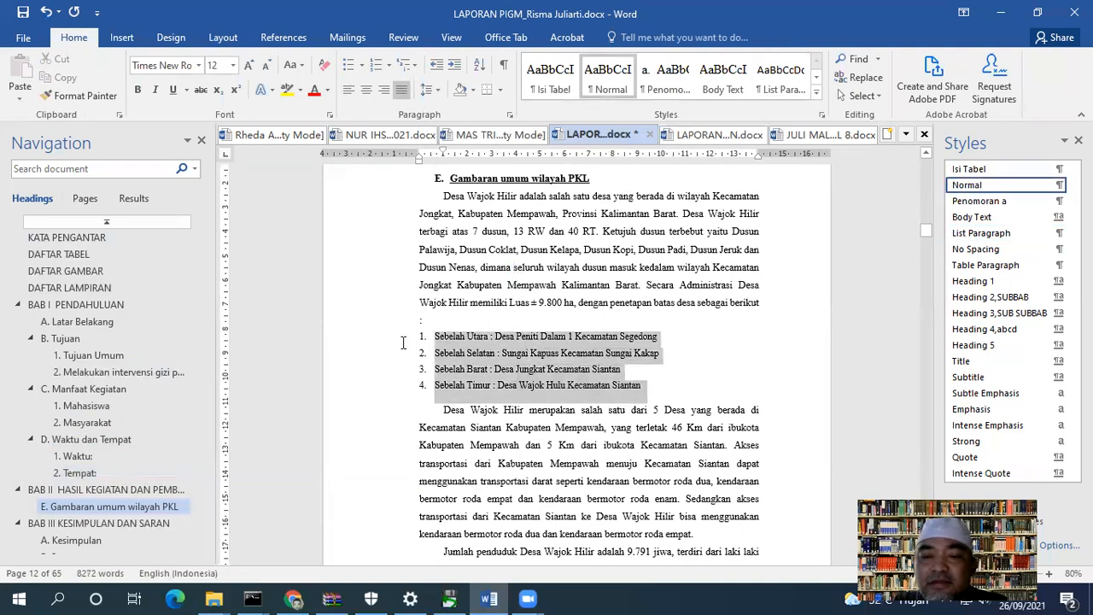
left_click(248, 65)
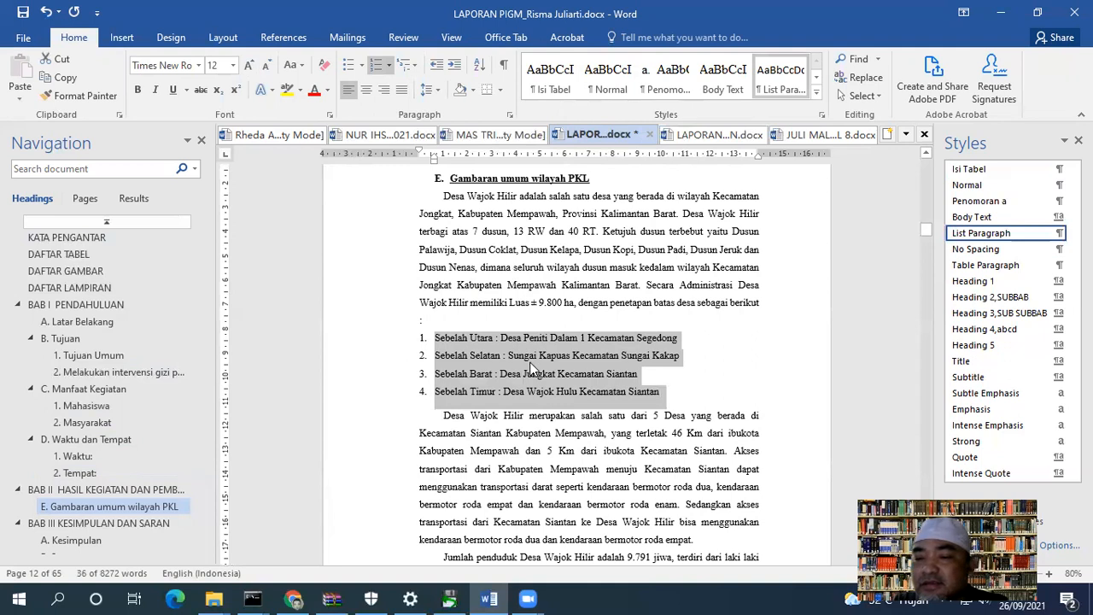
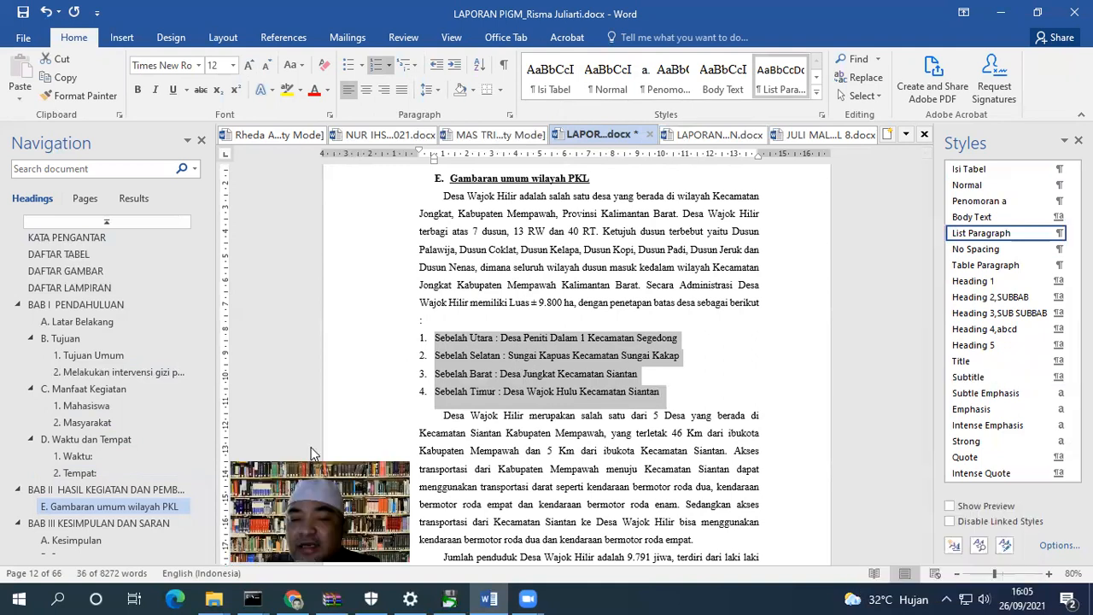
Create a new paragraph style named Penomoran 1 from the formatting of the numbered boundary list.
left_click(953, 548)
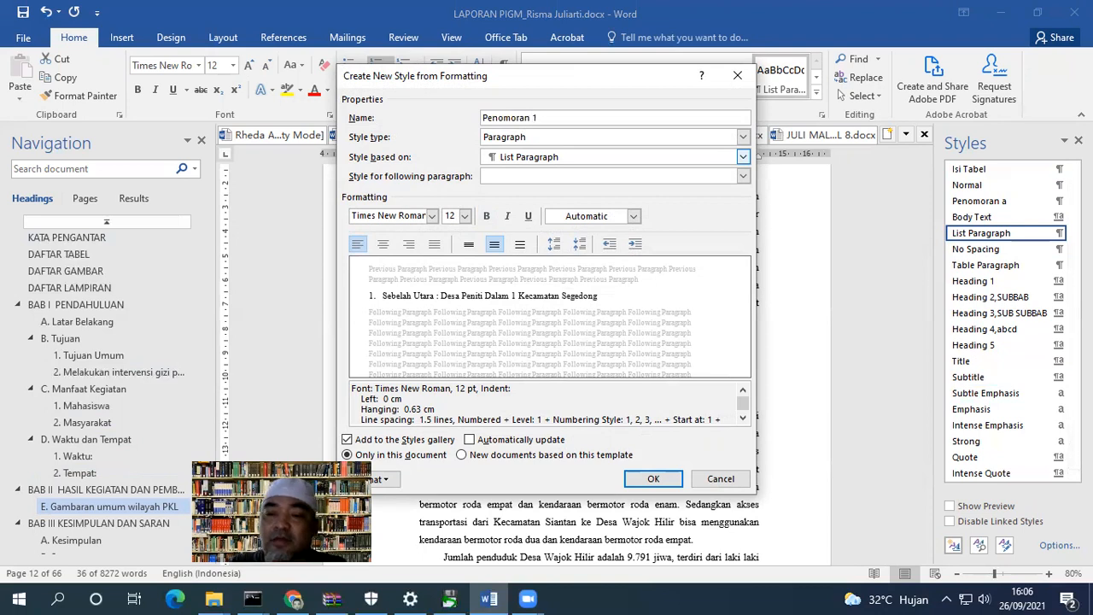
type("Penomoran 1")
left_click(679, 479)
Apply the Heading 2,SUBBAB style to the Masalah dan Prioritas Masalah Gizi line.
scroll(525, 407, "down", 3)
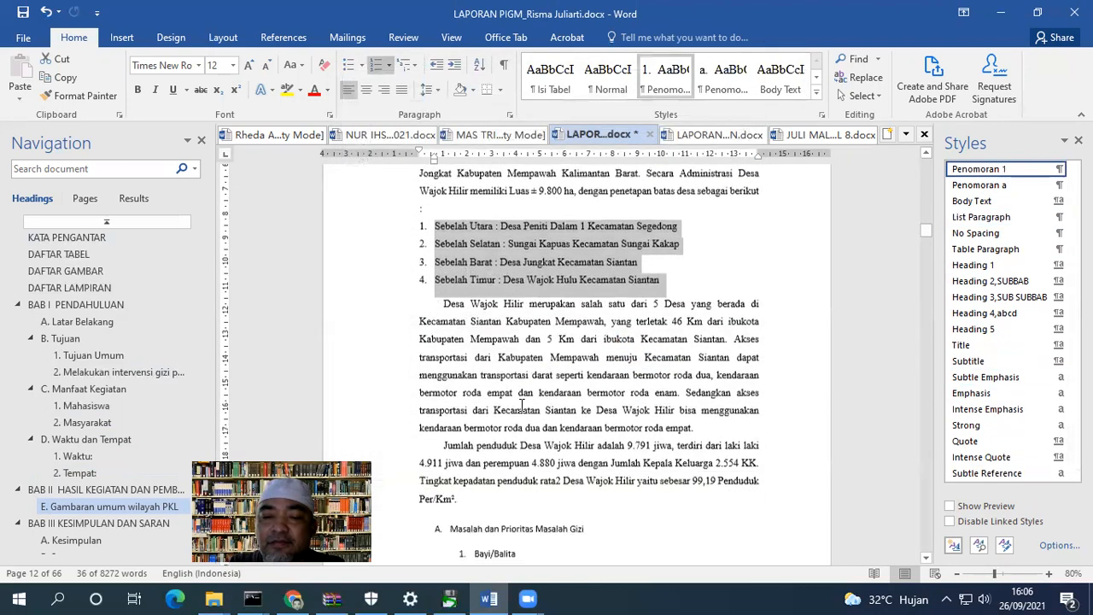
scroll(525, 407, "down", 1)
left_click(525, 381)
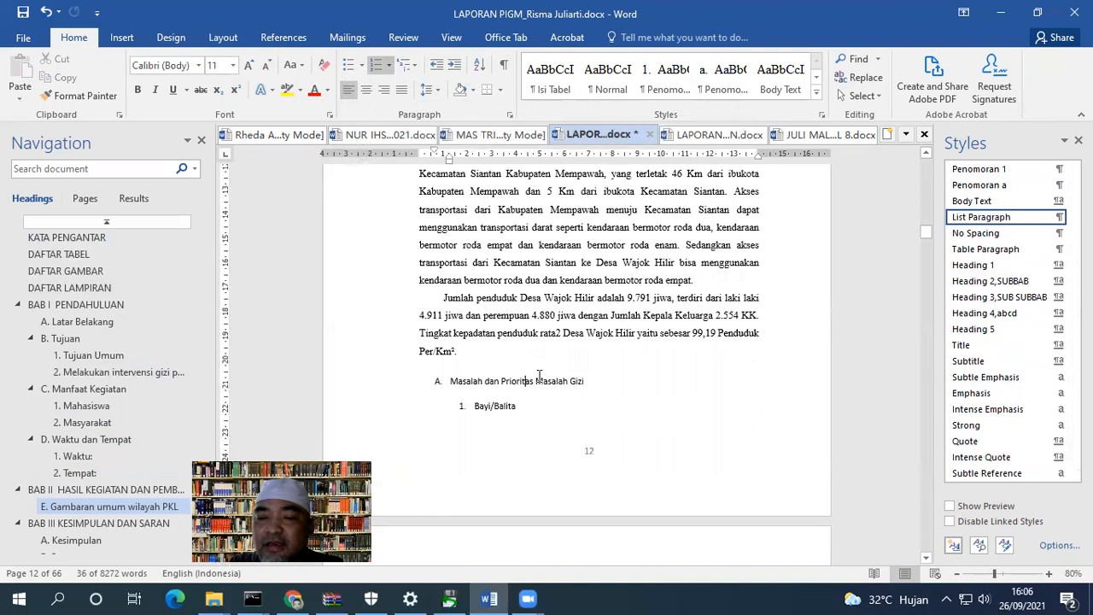
left_click(995, 281)
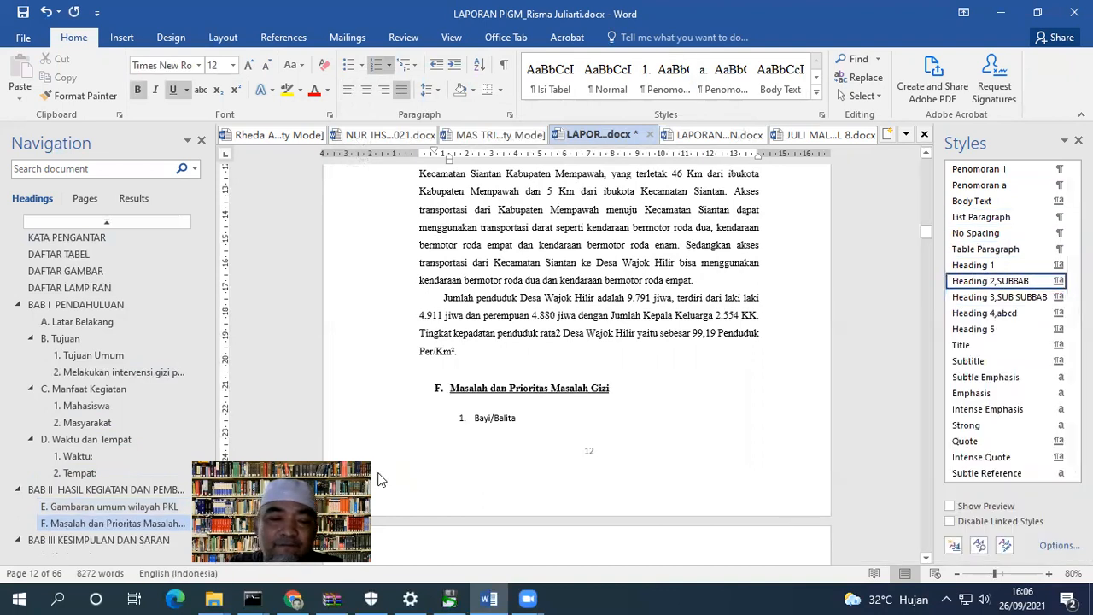
Restart the BAB II subheading lettering at A from the Gambaran umum wilayah PKL heading.
scroll(448, 300, "up", 6)
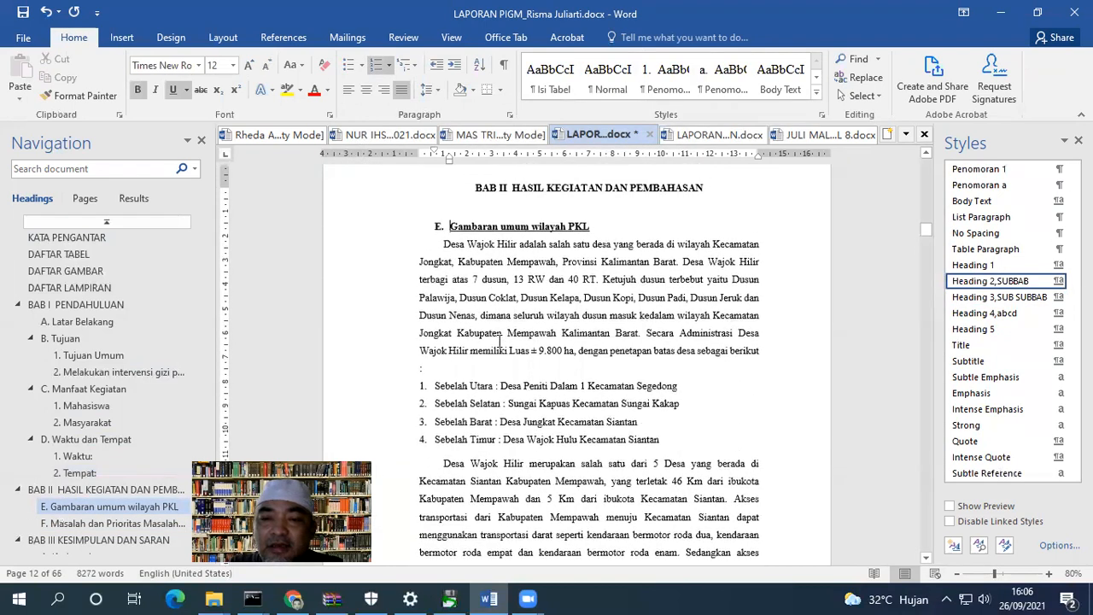
right_click(440, 231)
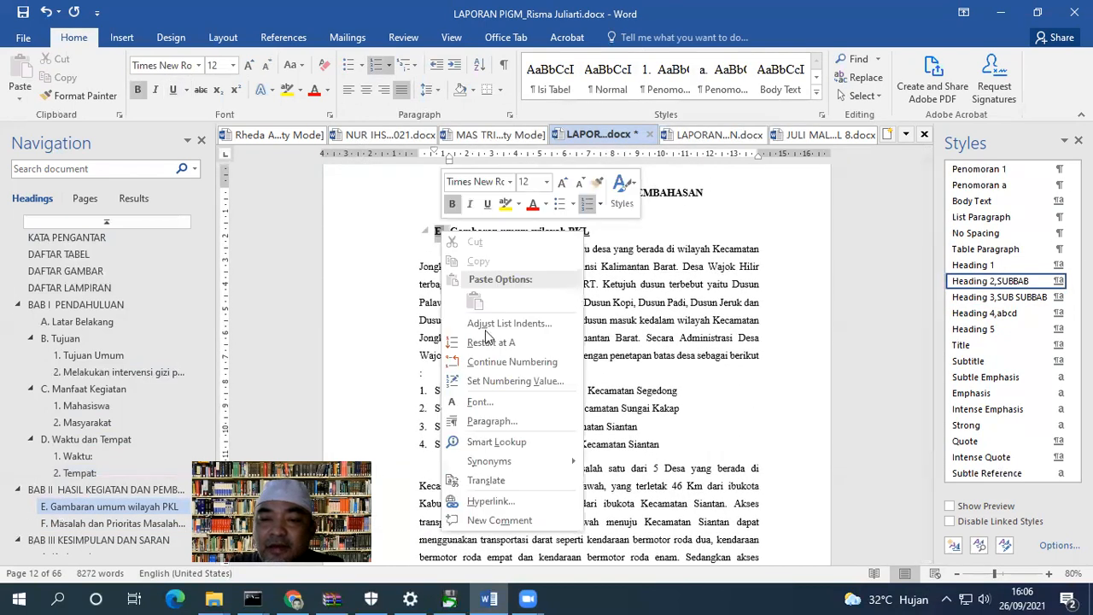
left_click(484, 342)
Apply the Heading 3,SUB SUBBAB style to the Bayi/Balita line under Masalah dan Prioritas Masalah Gizi.
scroll(481, 331, "down", 6)
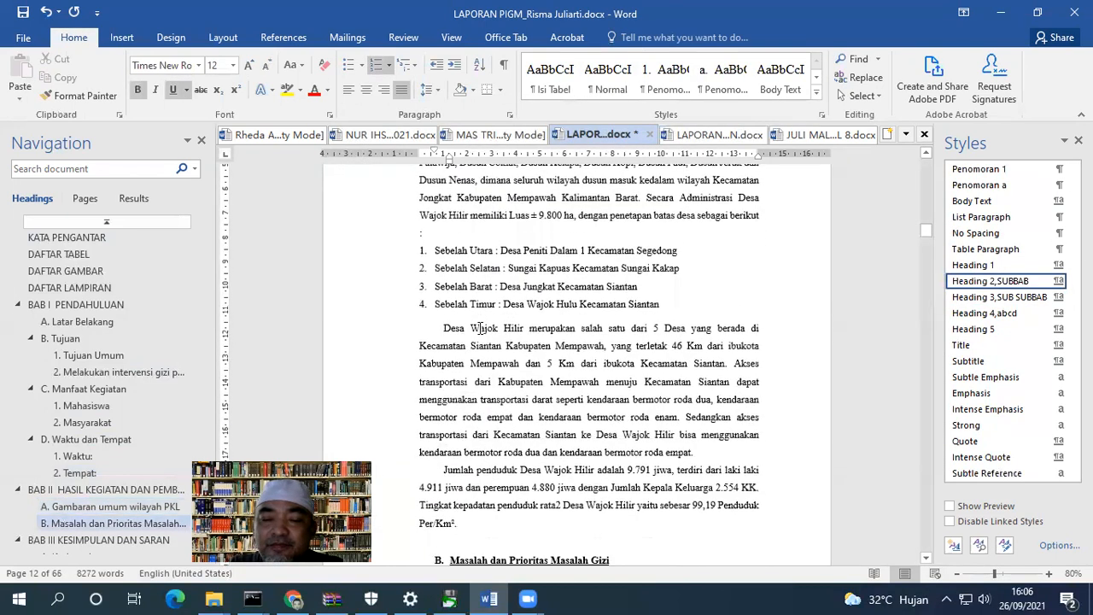
scroll(480, 381, "down", 2)
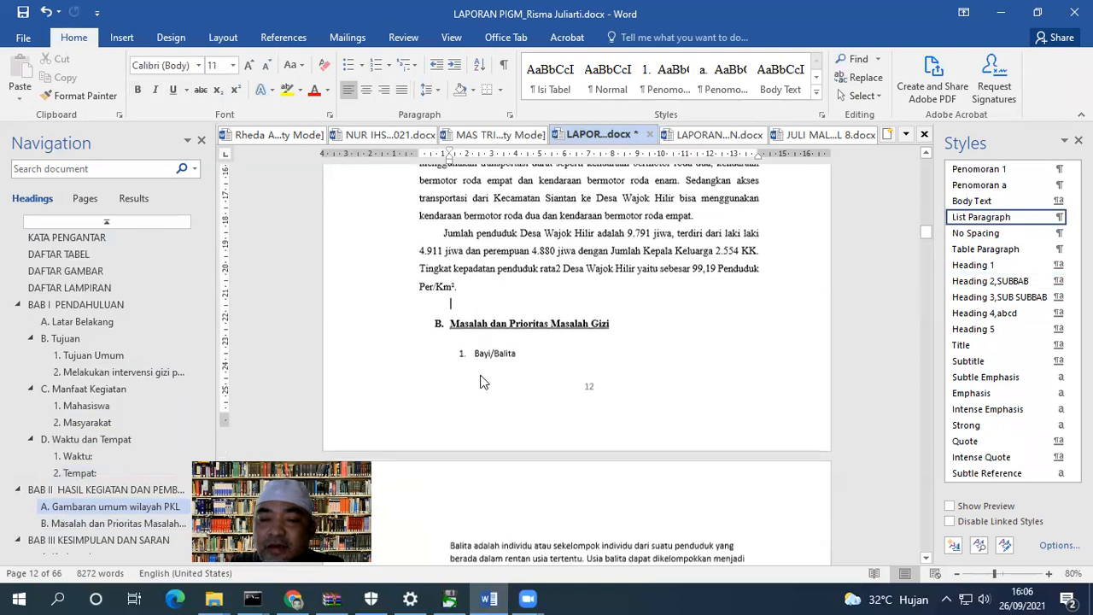
left_click(489, 328)
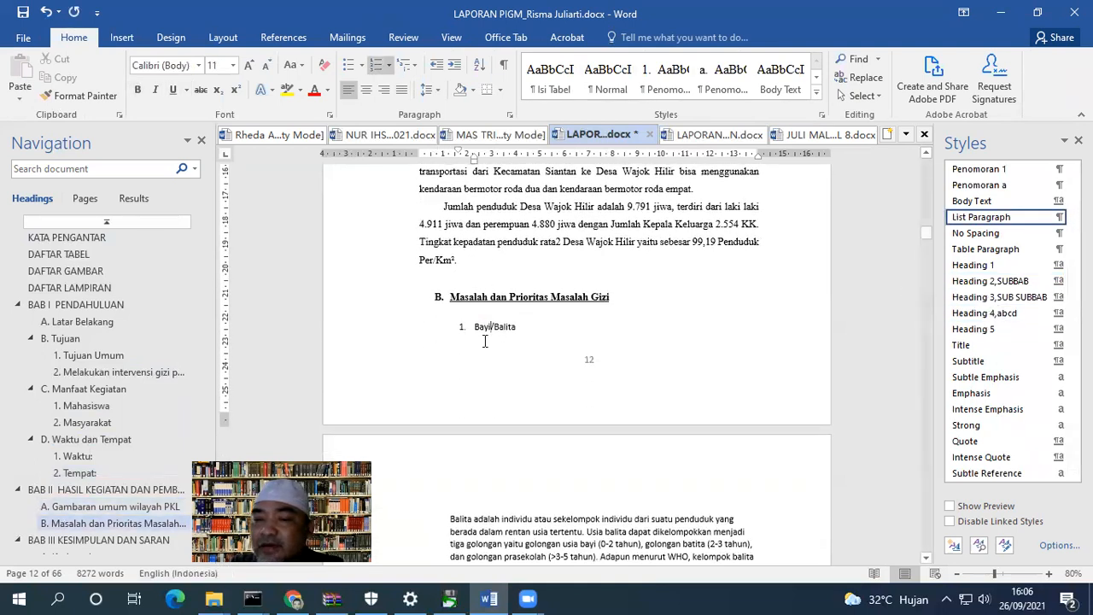
left_click(993, 297)
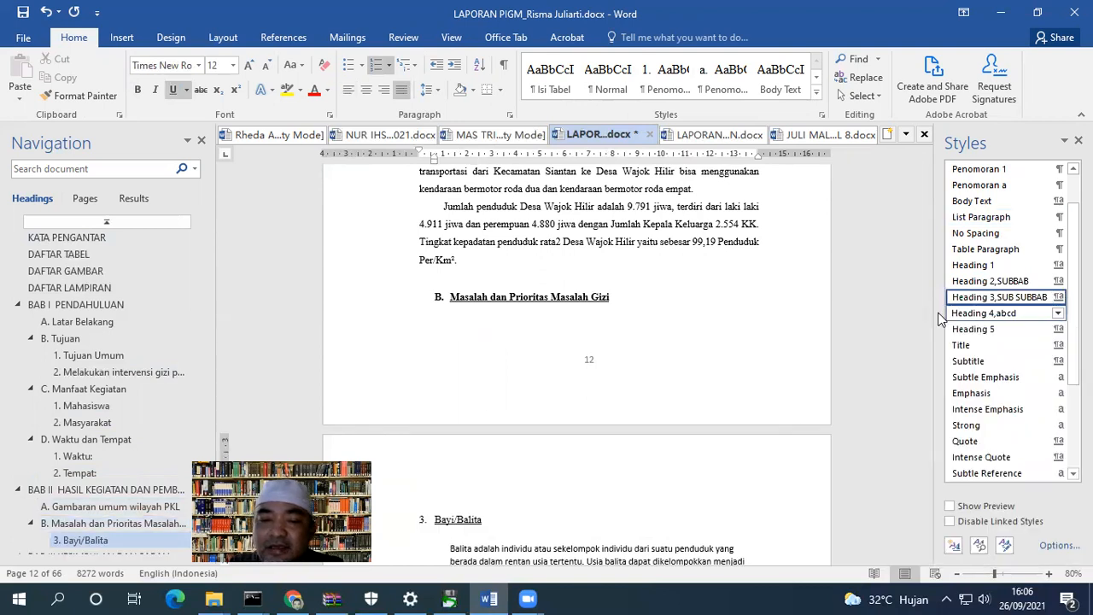
scroll(430, 409, "down", 2)
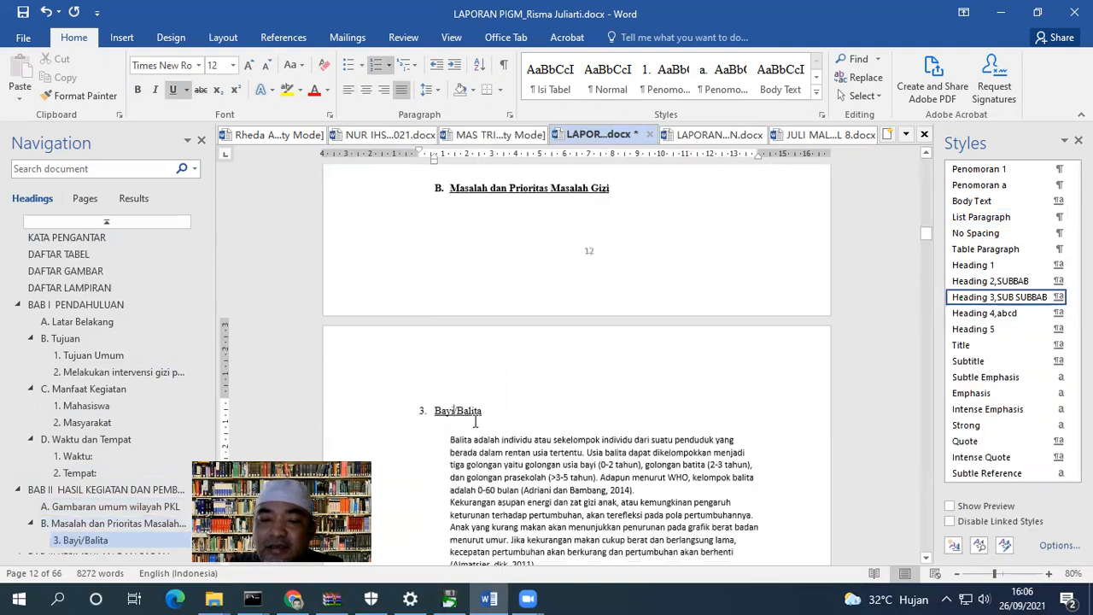
Restart the Bayi/Balita heading numbering at 1 and apply the Normal style to the body paragraphs beneath it.
right_click(422, 406)
left_click(478, 218)
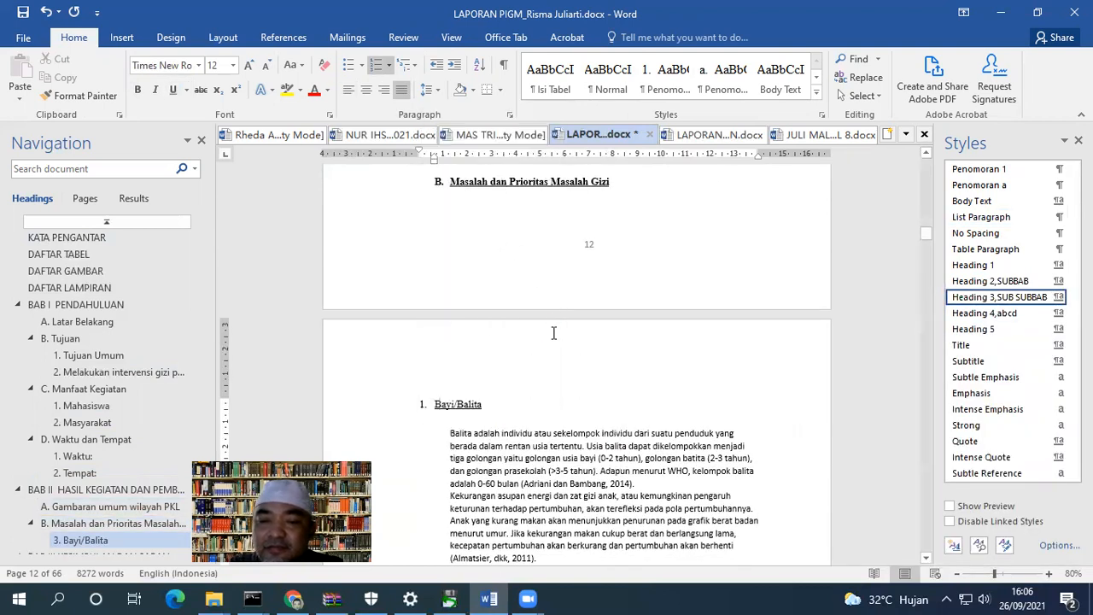
scroll(553, 333, "down", 2)
scroll(547, 316, "down", 4)
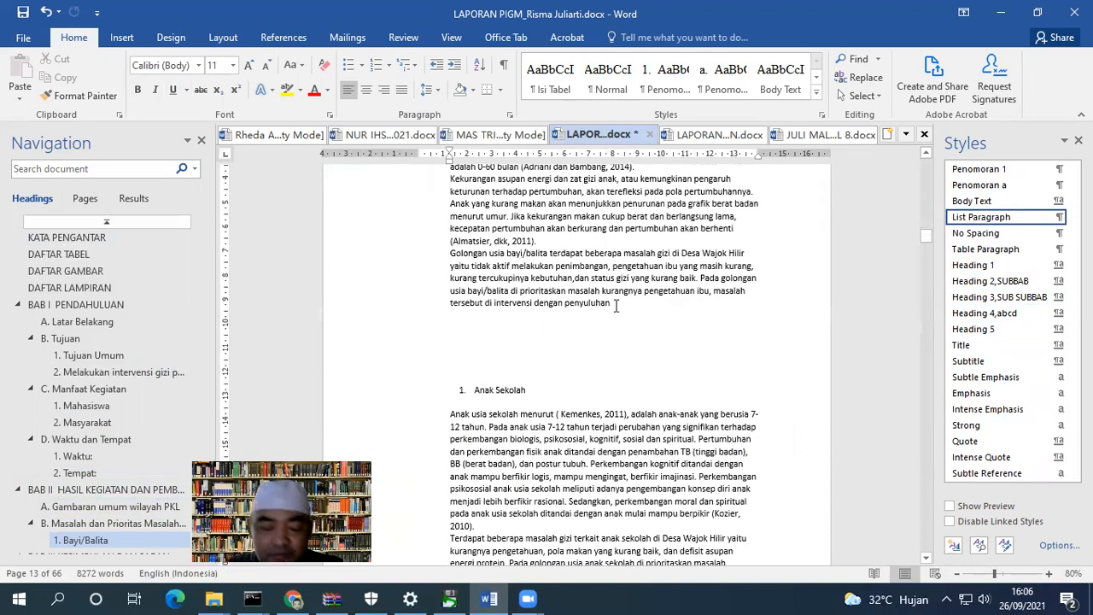
left_click(588, 292, "shift")
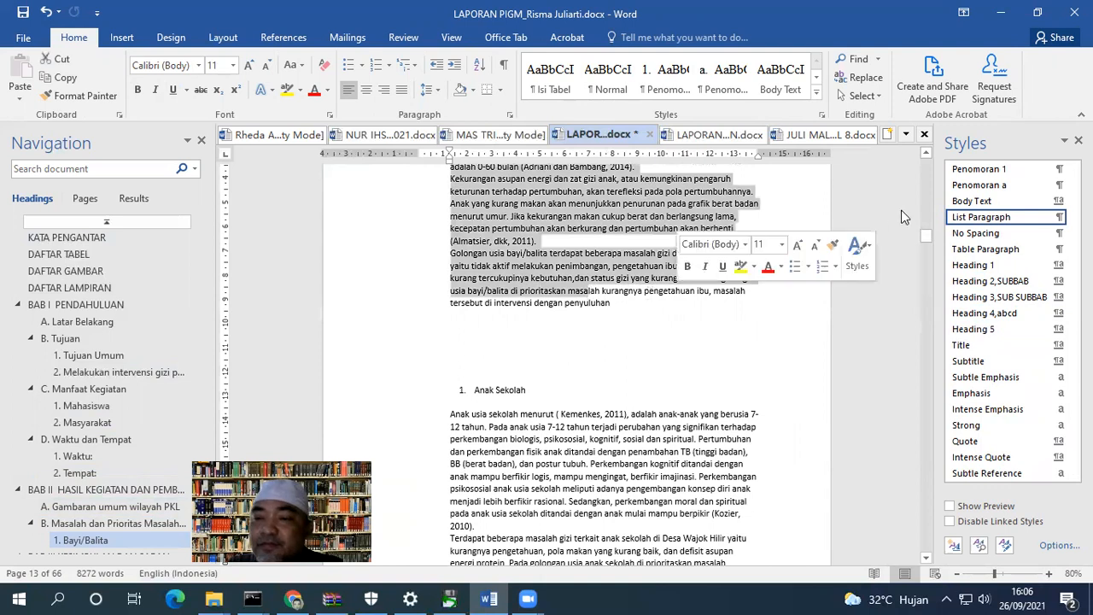
scroll(949, 251, "up", 1)
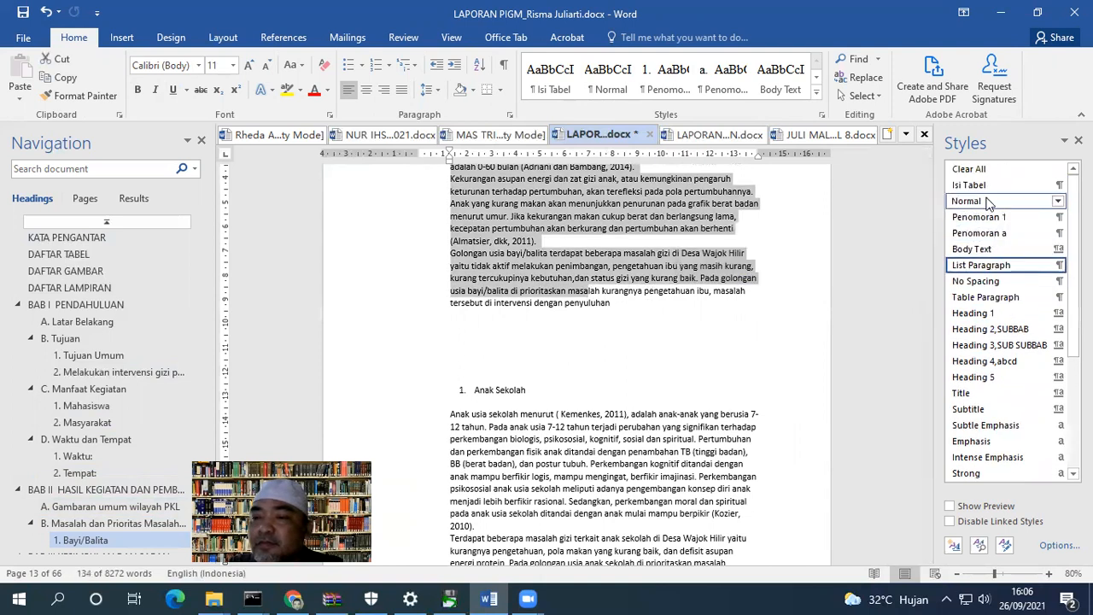
left_click(973, 201)
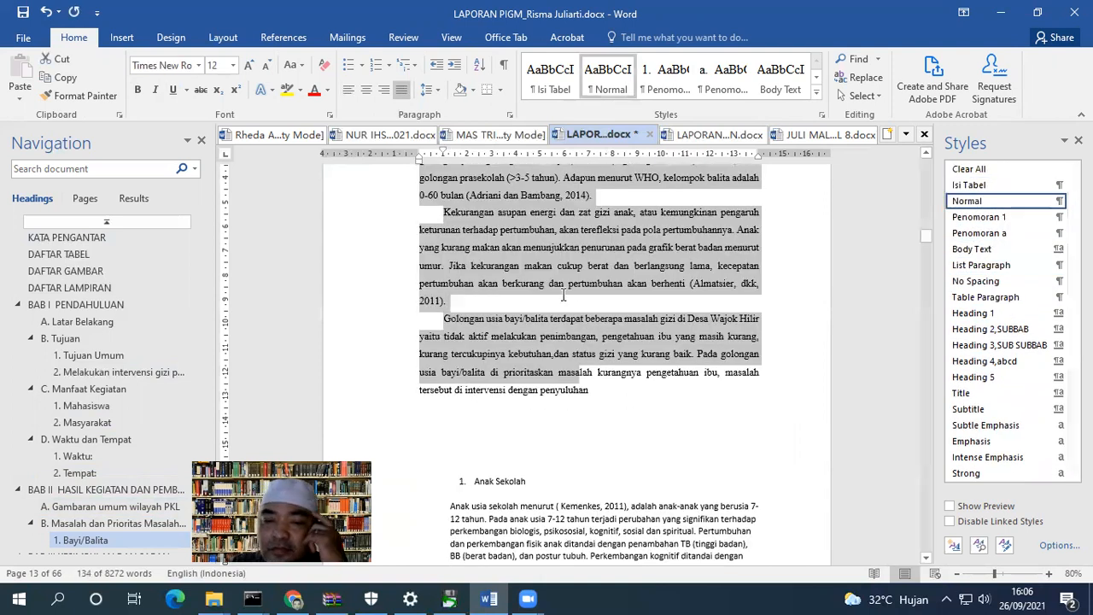
Delete the blank lines between the Bayi/Balita text and the Anak Sekolah line.
left_click(564, 296)
scroll(559, 308, "down", 3)
left_click(484, 310)
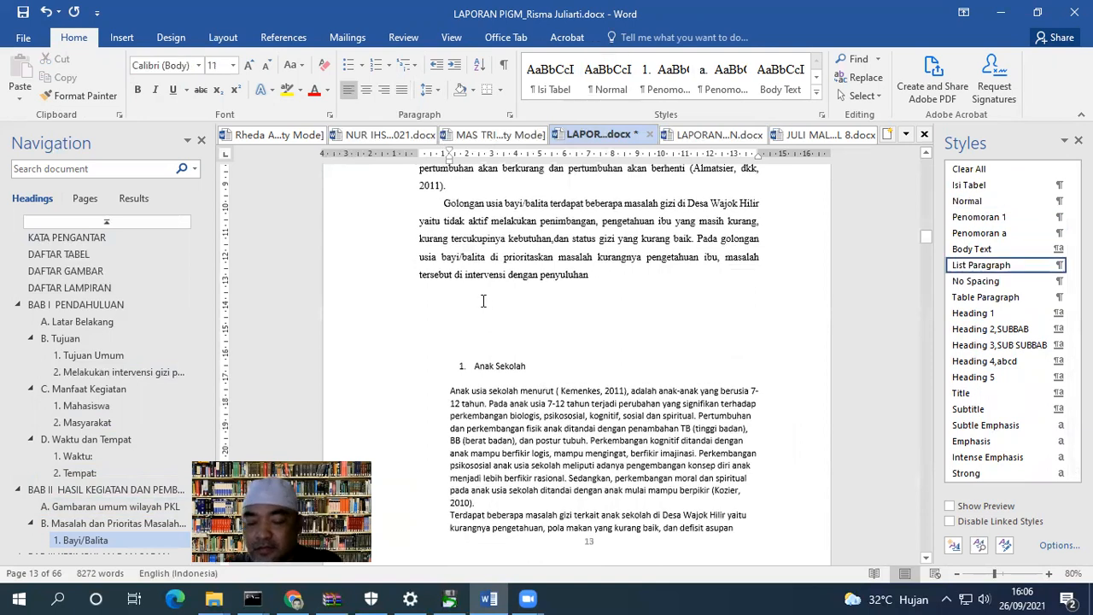
key("BackSpace")
key("BackSpace")
key("BackSpace")
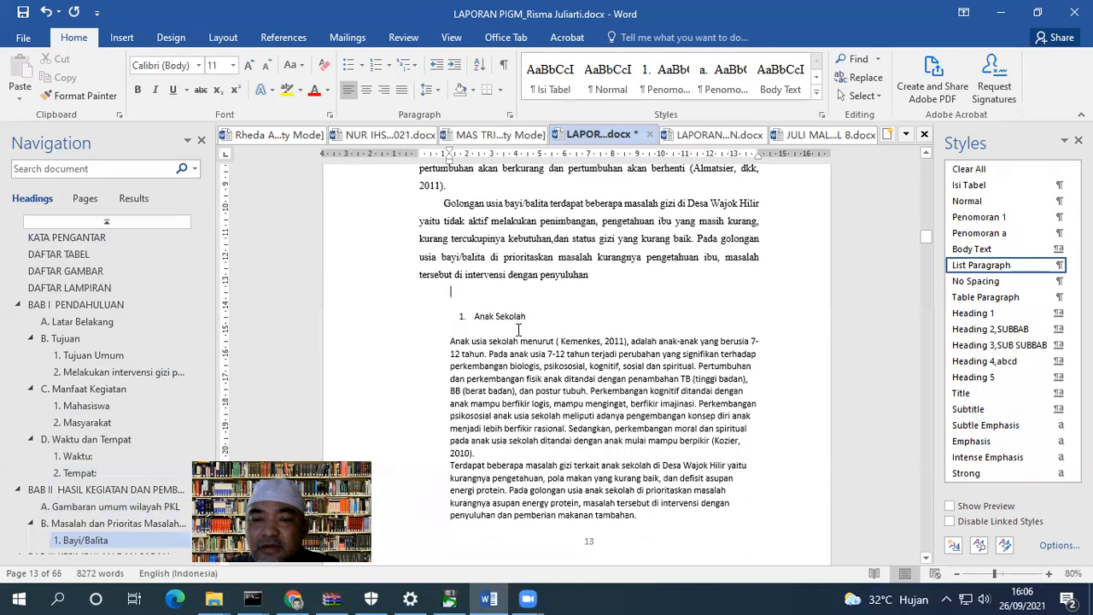
key("Delete")
key("Delete")
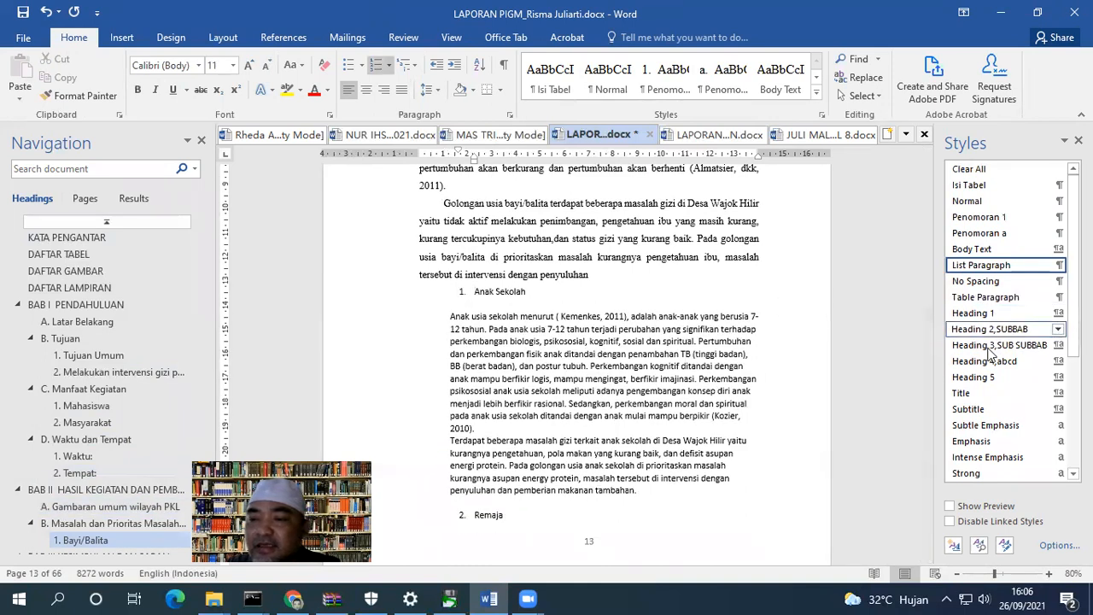
Apply the Heading 3,SUB SUBBAB style to the Anak Sekolah line and the Normal style to its body paragraphs.
left_click(998, 345)
left_click_drag(493, 396, 549, 484)
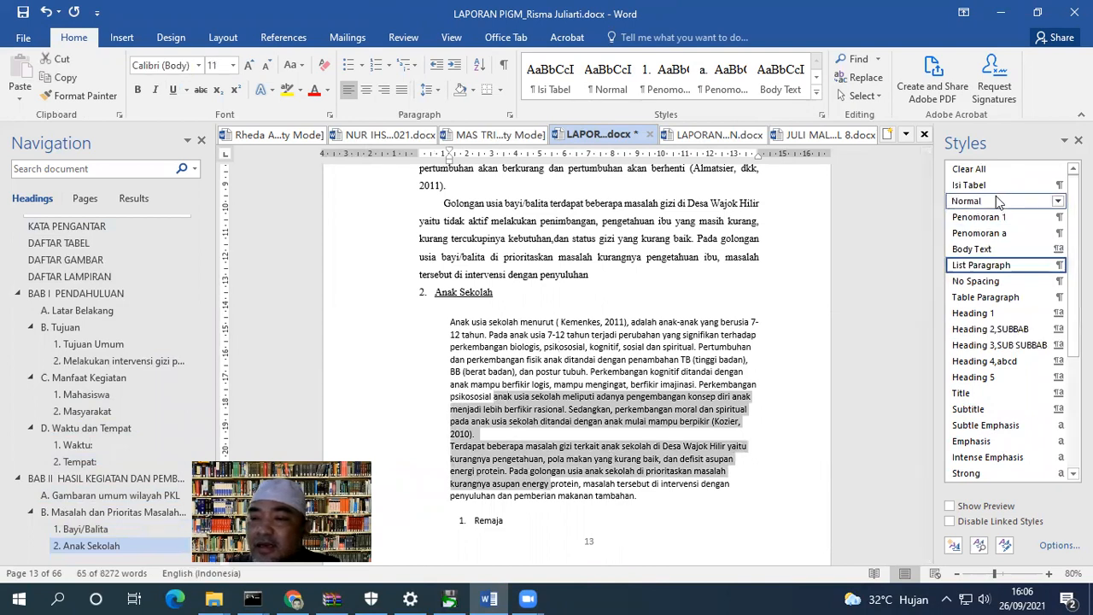
left_click(999, 201)
Apply the Heading 3,SUB SUBBAB style to the Remaja line and the Normal style to its two body paragraphs.
scroll(532, 407, "down", 10)
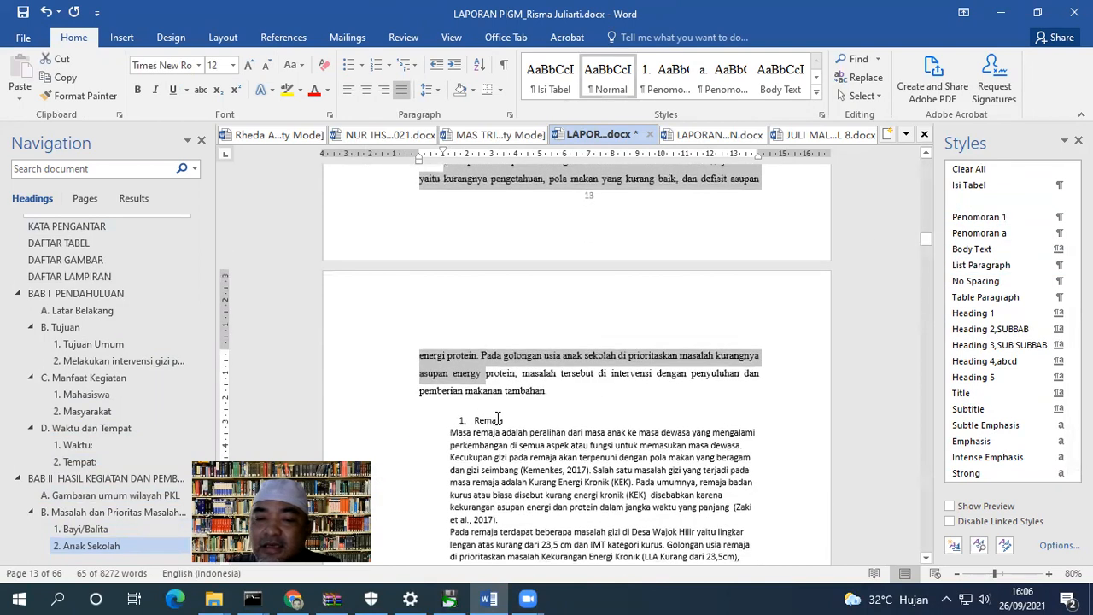
left_click(498, 418)
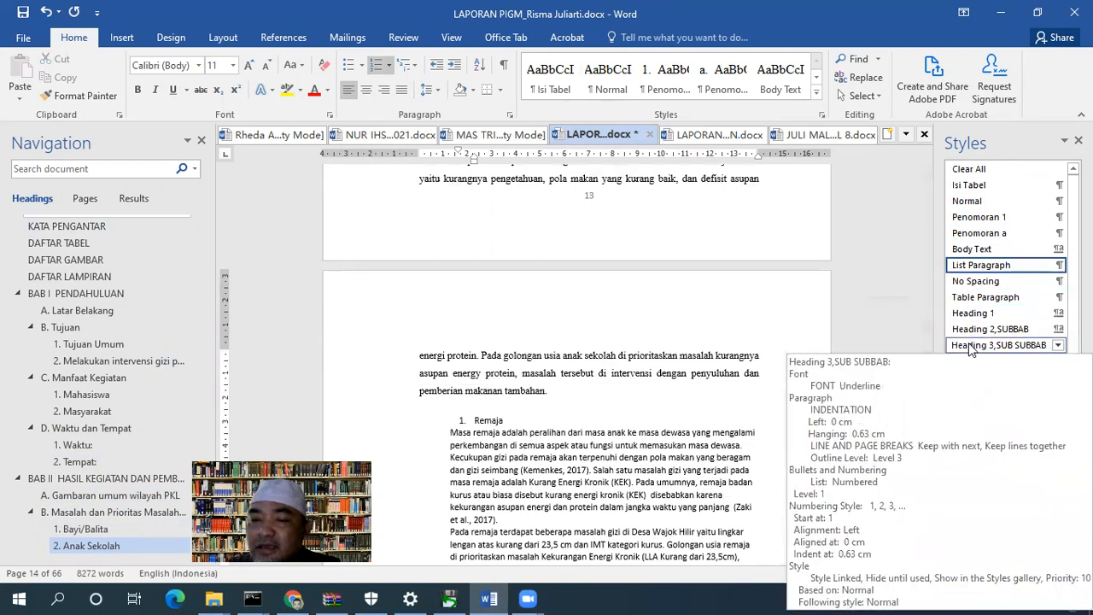
left_click(971, 351)
scroll(487, 370, "down", 3)
scroll(475, 373, "down", 3)
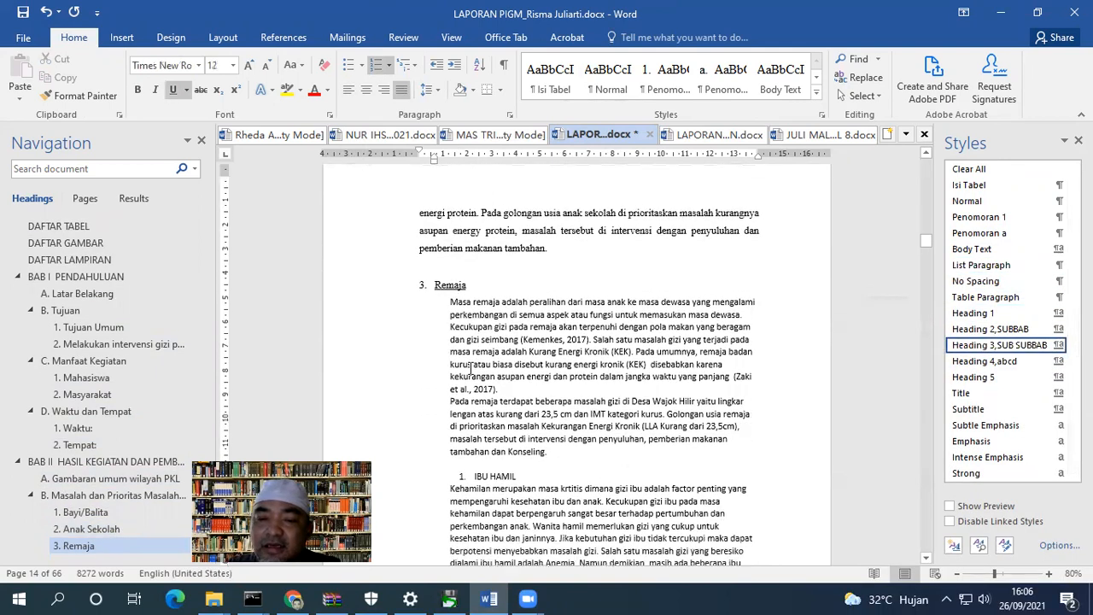
left_click_drag(473, 311, 490, 377)
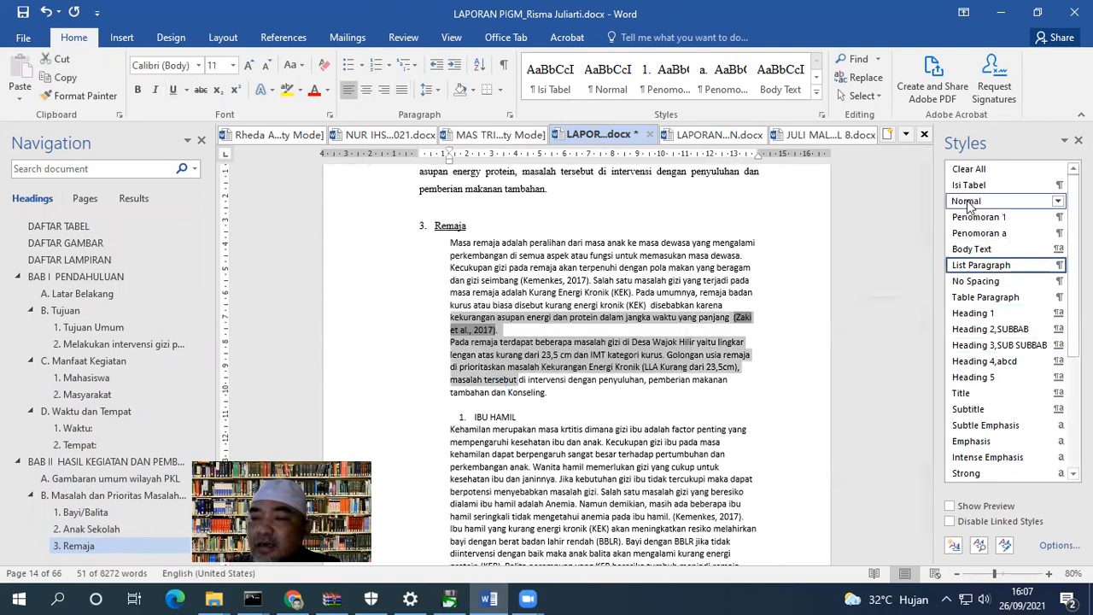
left_click(966, 200)
Apply the Heading 3,SUB SUBBAB style to the IBU HAMIL line.
scroll(521, 381, "down", 1)
left_click(512, 428)
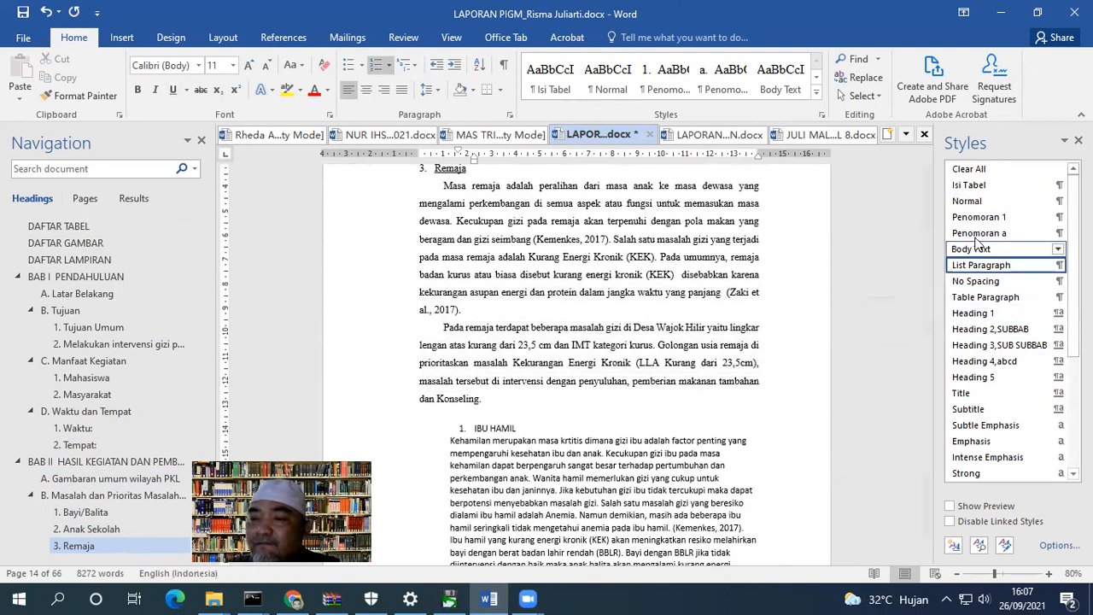
left_click(965, 346)
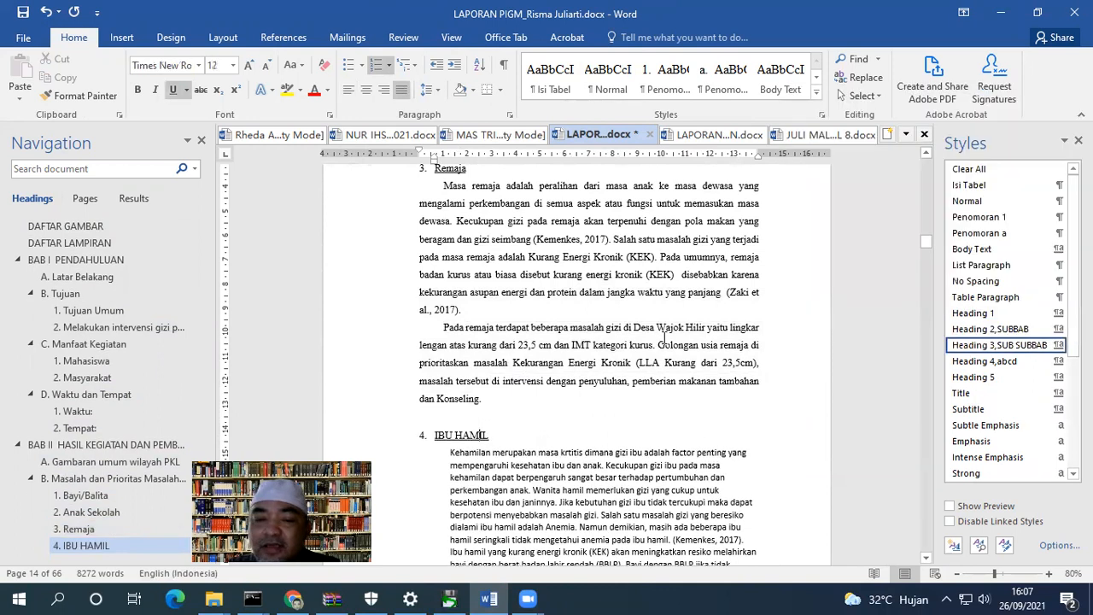
Change the case of the IBU HAMIL heading to Capitalize Each Word.
scroll(513, 375, "up", 1)
scroll(489, 426, "down", 1)
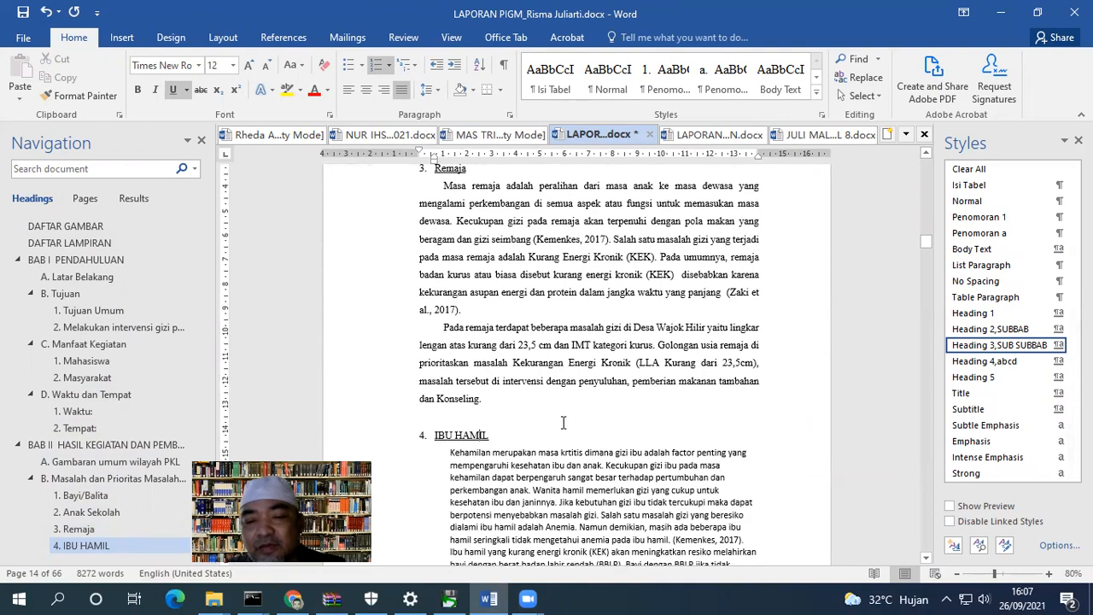
scroll(563, 423, "up", 6, "ctrl")
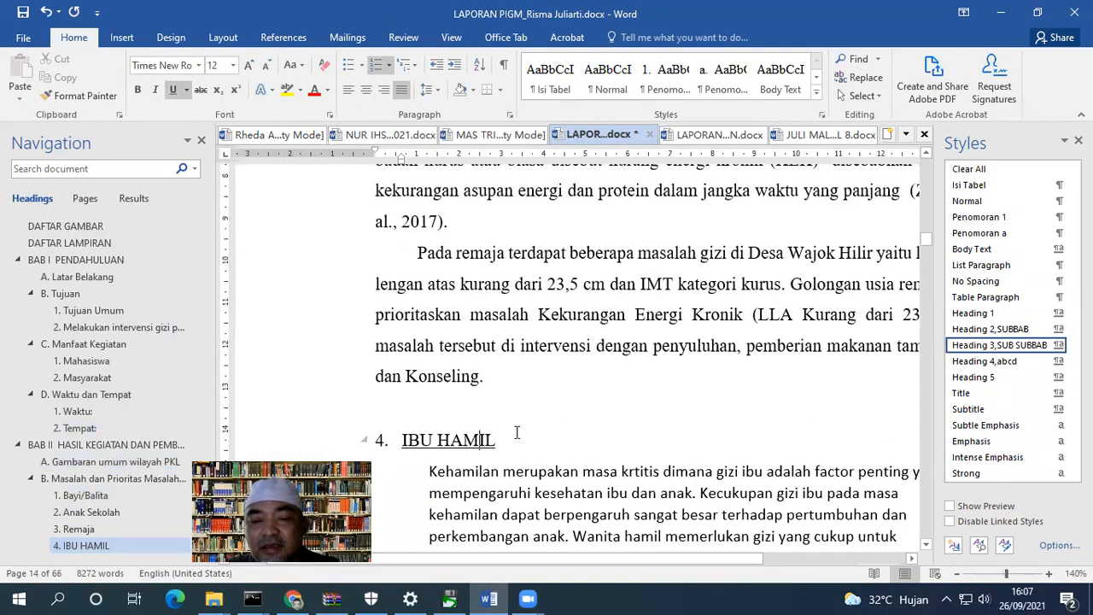
scroll(515, 436, "up", 2)
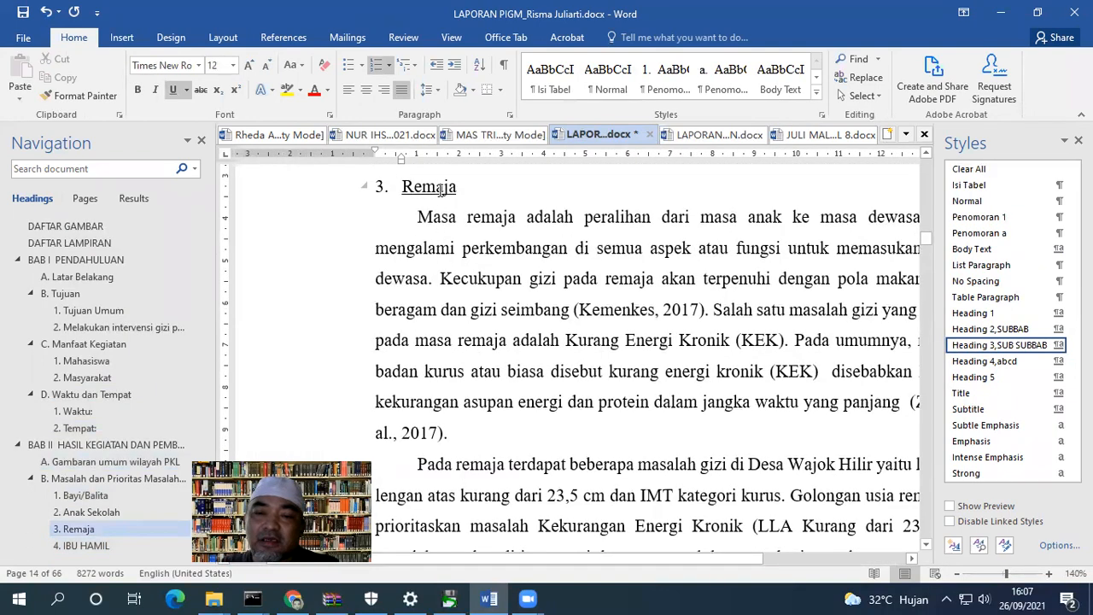
scroll(440, 190, "down", 4)
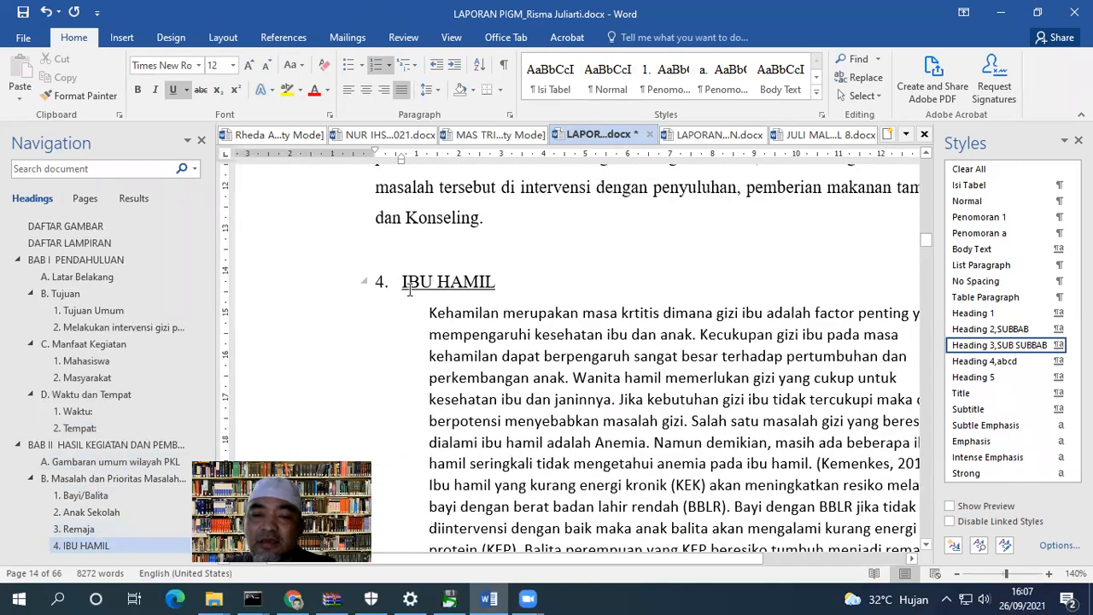
triple_click(521, 279)
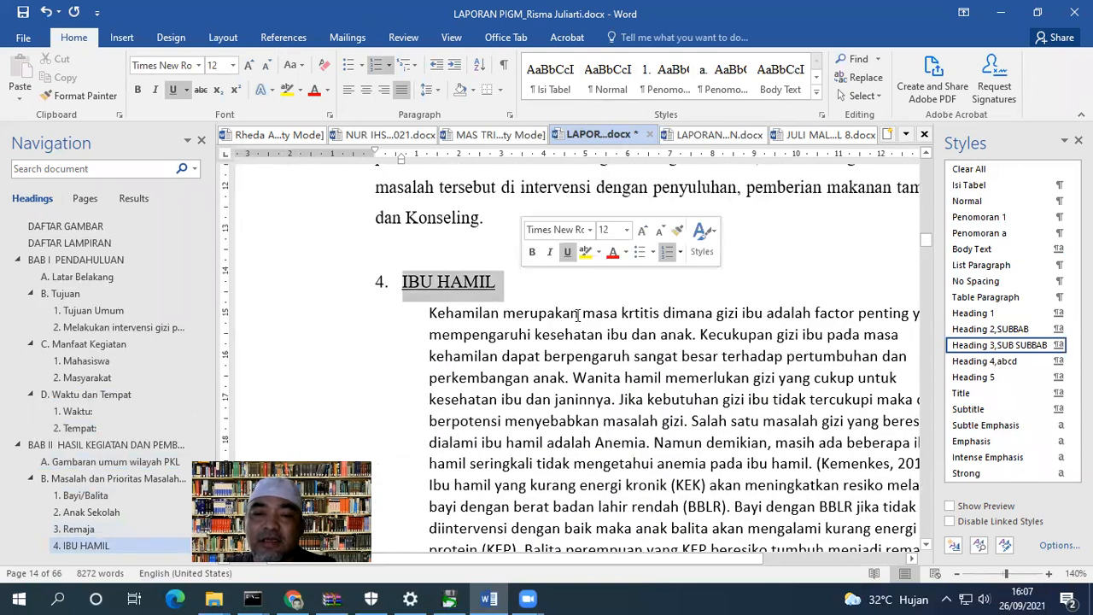
left_click(301, 69)
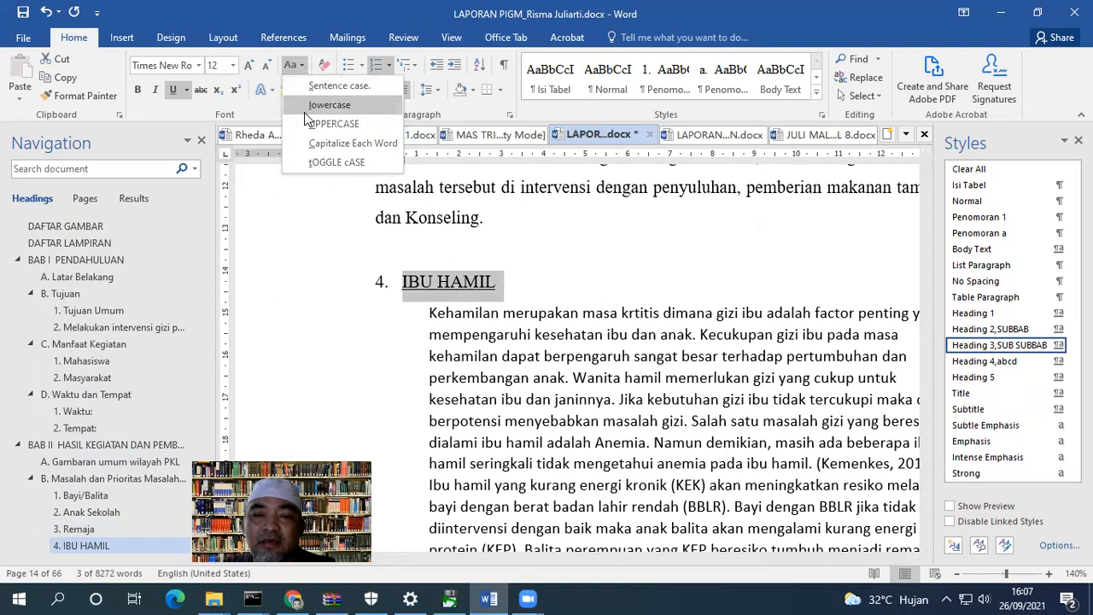
left_click(352, 143)
Apply the Normal style to the body paragraphs under the Ibu Hamil heading.
left_click(536, 334)
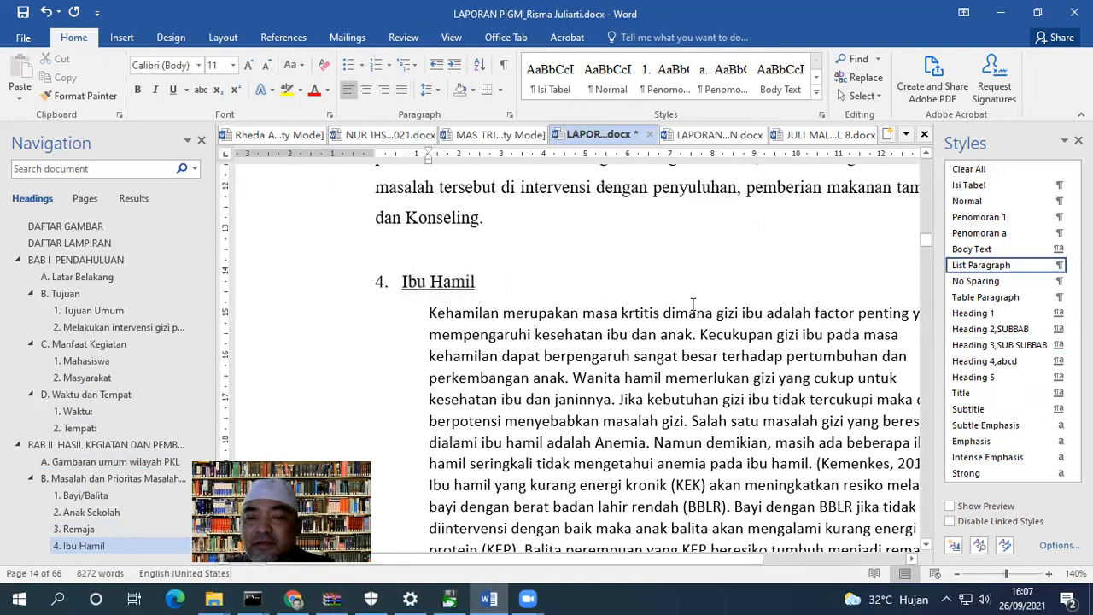
left_click(967, 200)
scroll(537, 245, "down", 5)
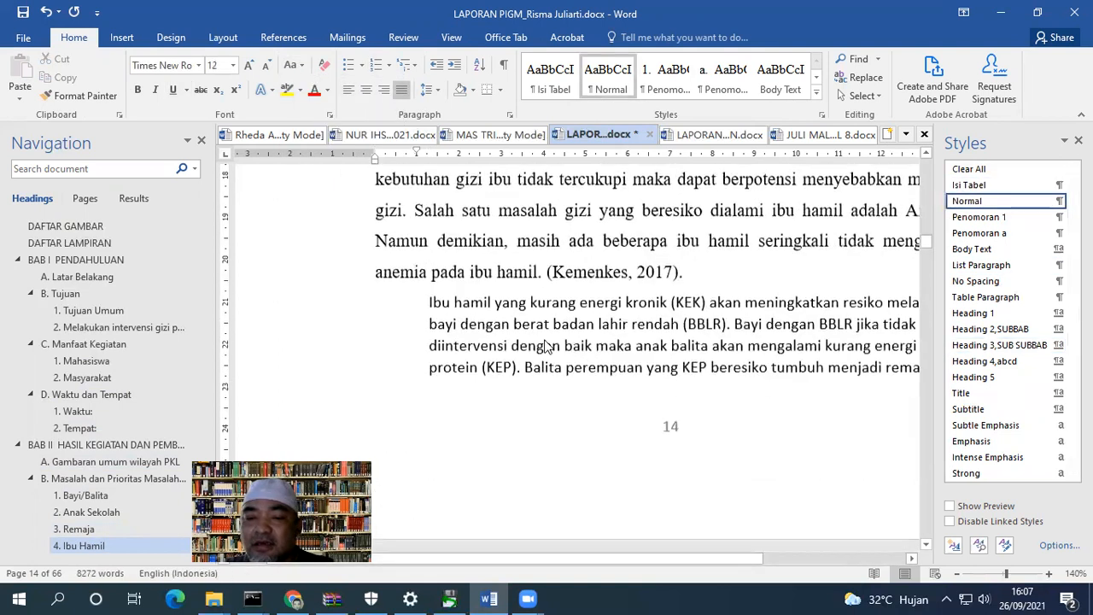
left_click(981, 265)
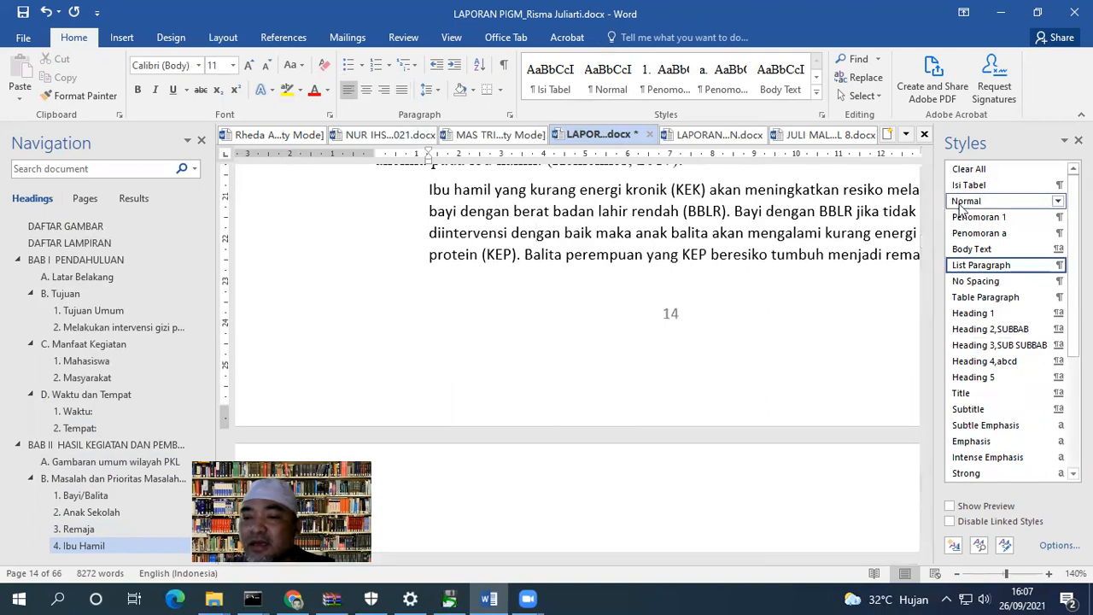
scroll(457, 330, "down", 5)
left_click(476, 242)
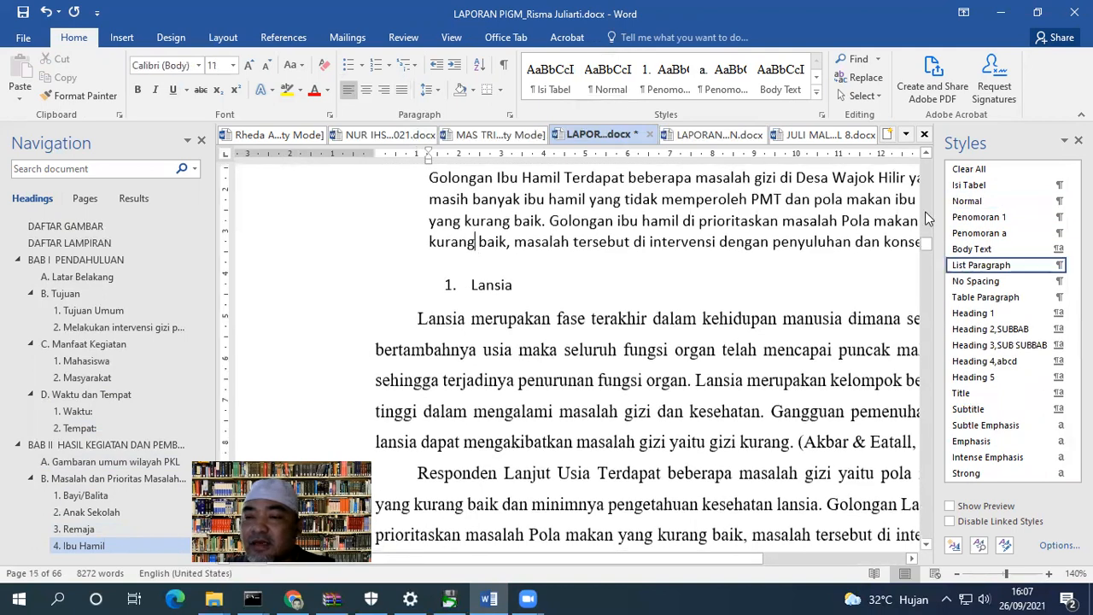
left_click(967, 201)
Apply Heading 3,SUB SUBBAB to the Lansia line and Heading 2,SUBBAB to the Pelaksanaan kegiatan PKL dan Pembahasan line.
left_click(492, 323)
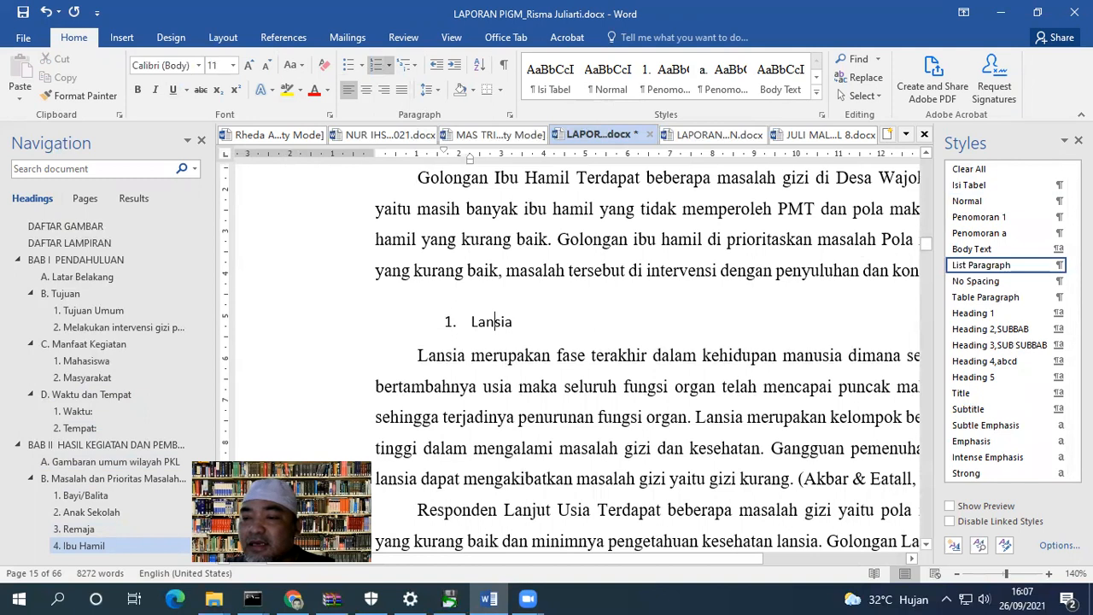
left_click(1000, 345)
scroll(597, 348, "down", 3)
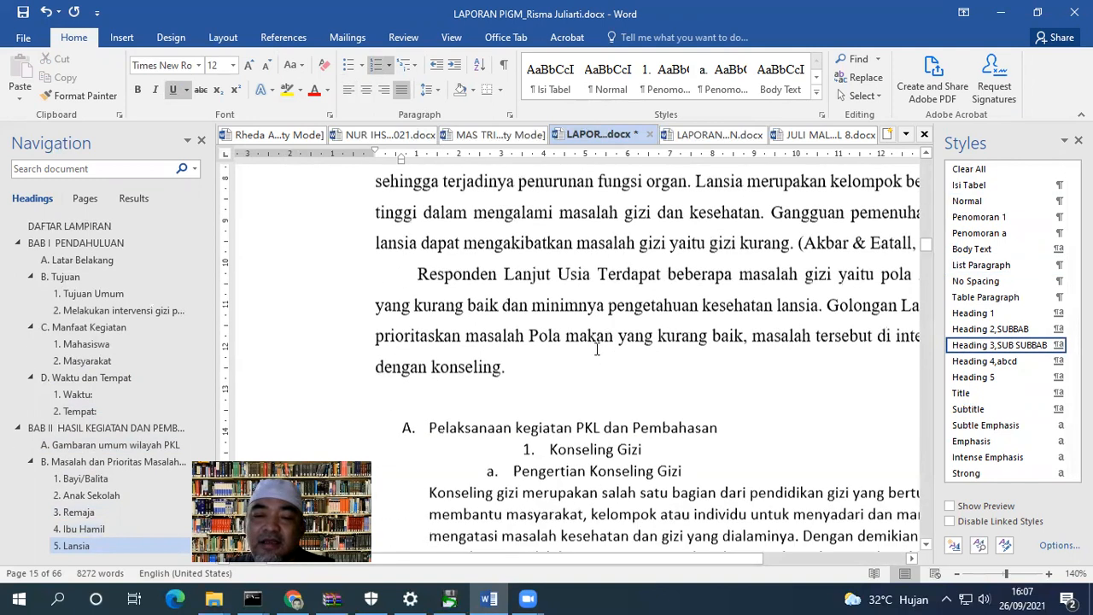
scroll(510, 361, "down", 2)
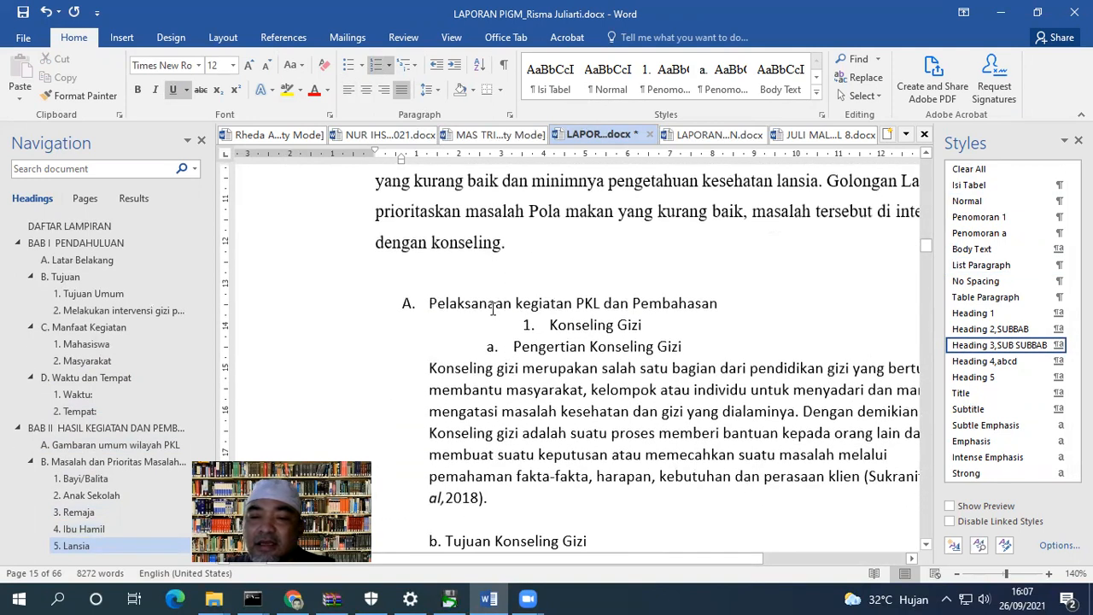
left_click(494, 306)
left_click(990, 329)
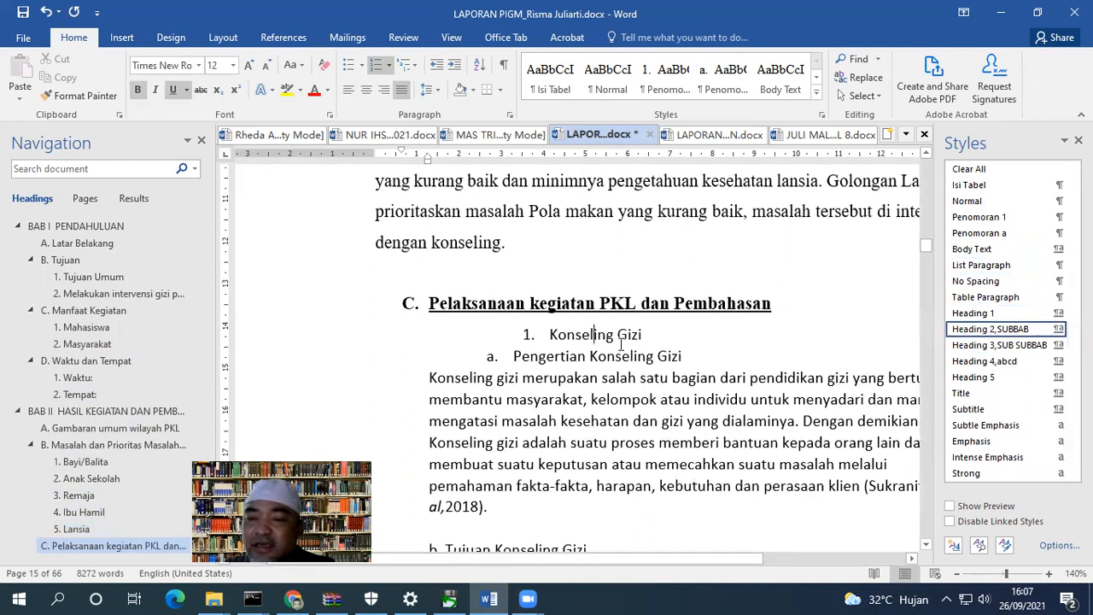
Apply the Heading 3,SUB SUBBAB style to the Konseling Gizi line and restart its numbering at 1.
left_click(999, 345)
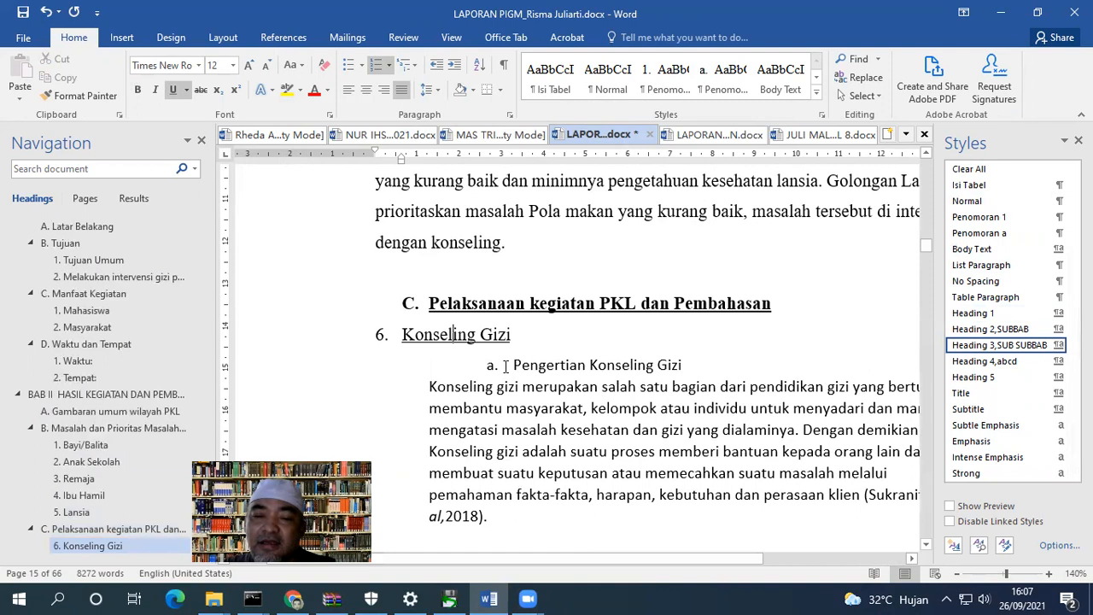
right_click(382, 334)
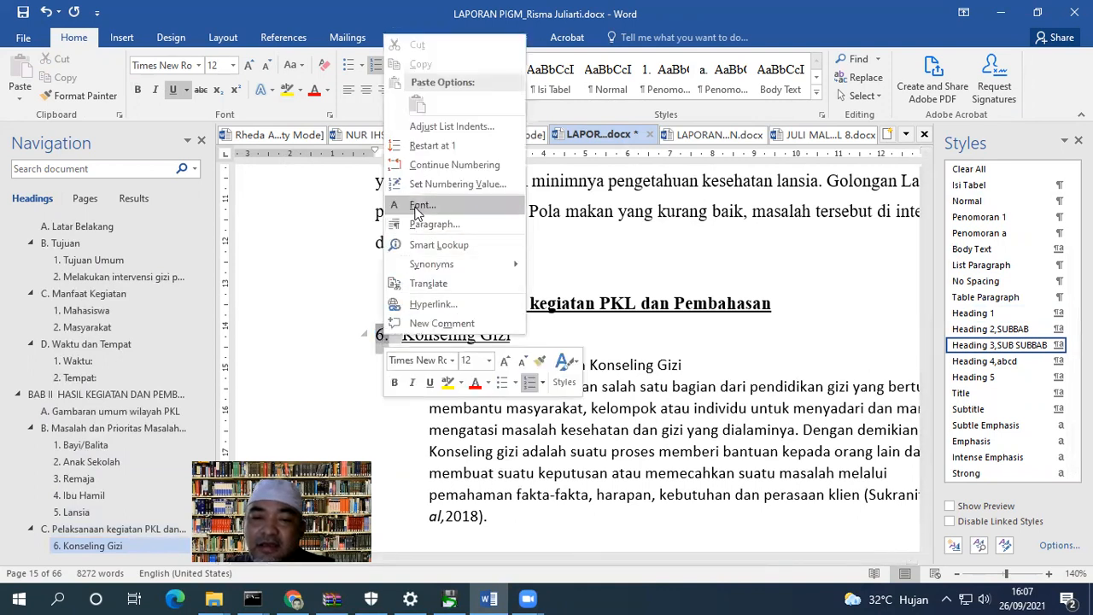
key("Escape")
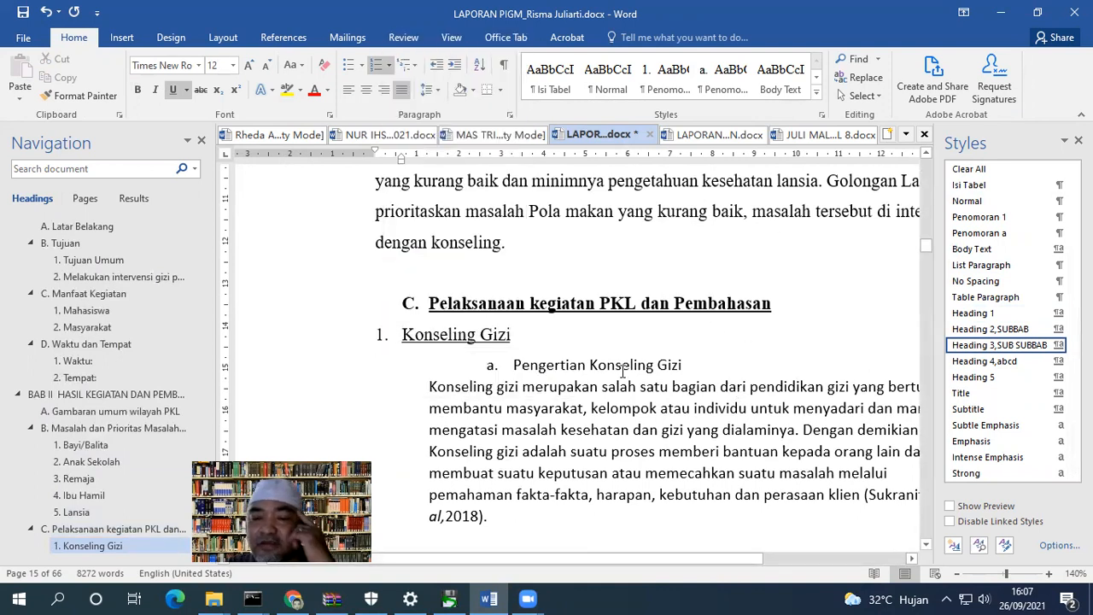
Apply the Heading 4,abcd style to the Pengertian Konseling Gizi line.
left_click(607, 369)
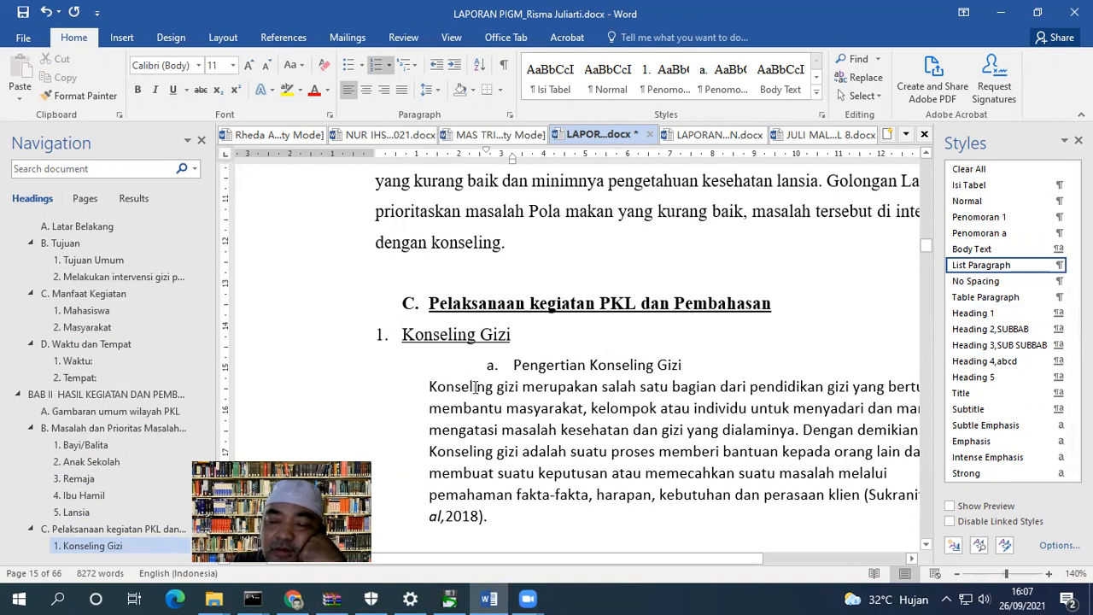
left_click(522, 307)
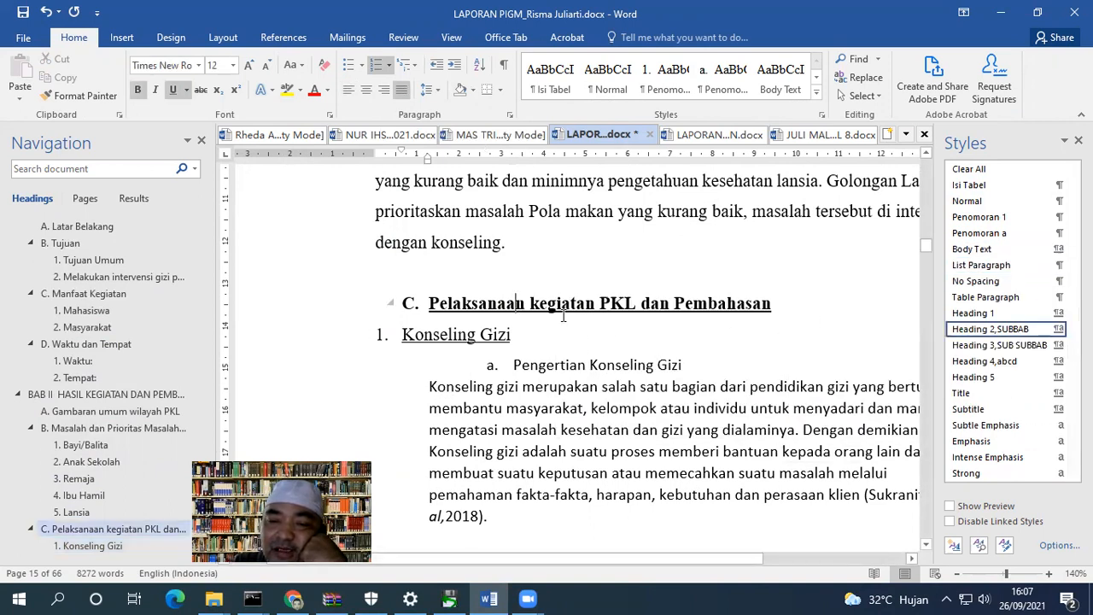
left_click(557, 363)
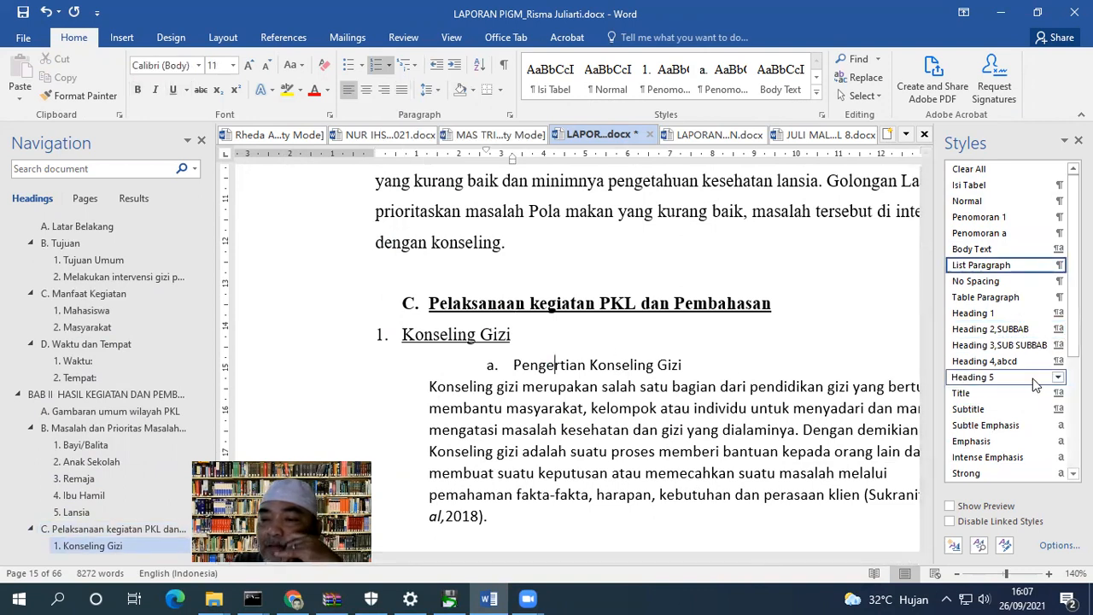
left_click(982, 361)
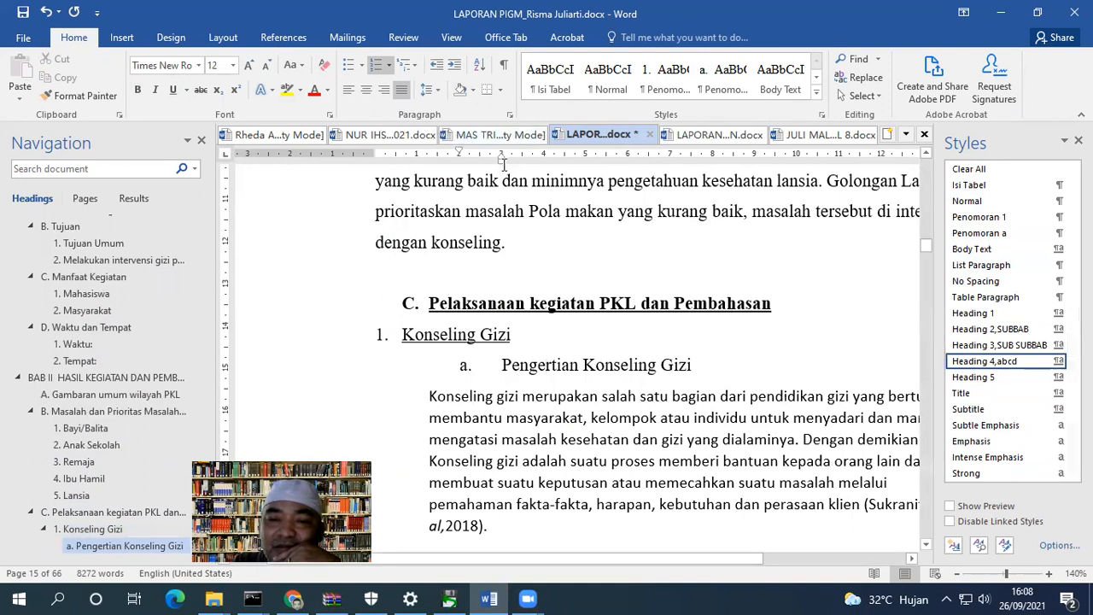
Align the Pengertian Konseling Gizi heading's number with the page margin, shorten its hanging indent to match, and update Heading 4 to match the selection.
left_click_drag(459, 152, 373, 153)
left_click_drag(504, 156, 396, 154)
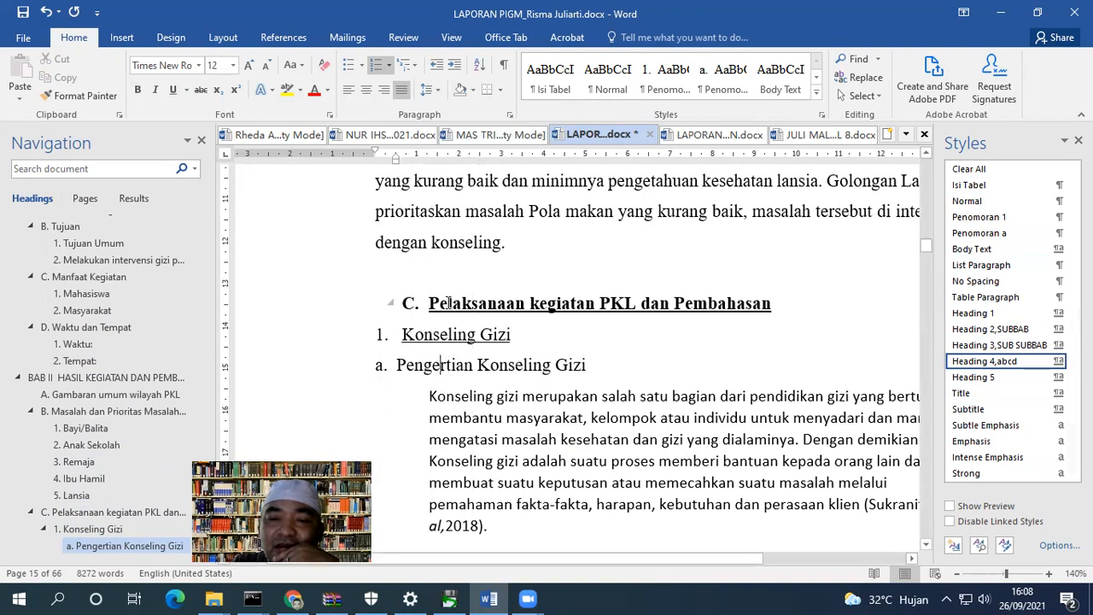
left_click(1058, 362)
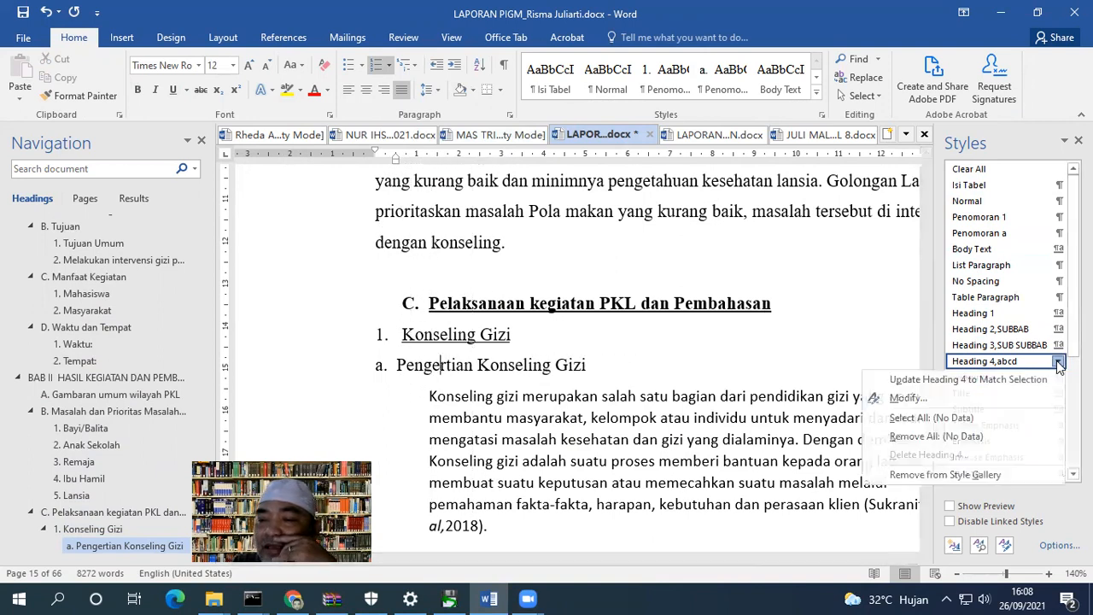
left_click(1027, 376)
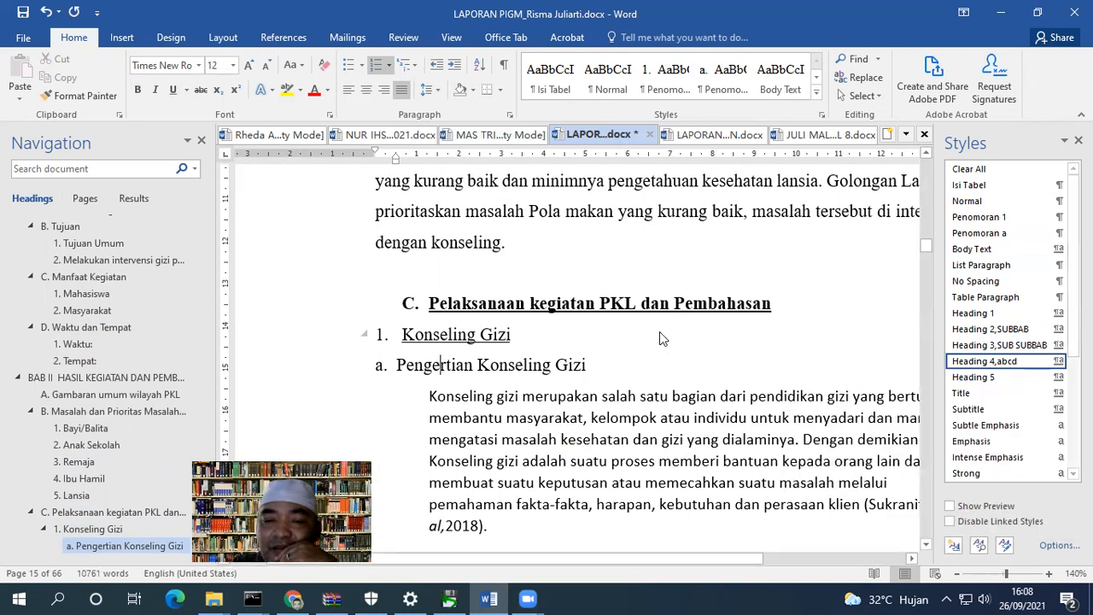
Align the Pelaksanaan kegiatan PKL dan Pembahasan heading's number with the page margin and update Heading 2 to match the selection.
left_click(621, 316)
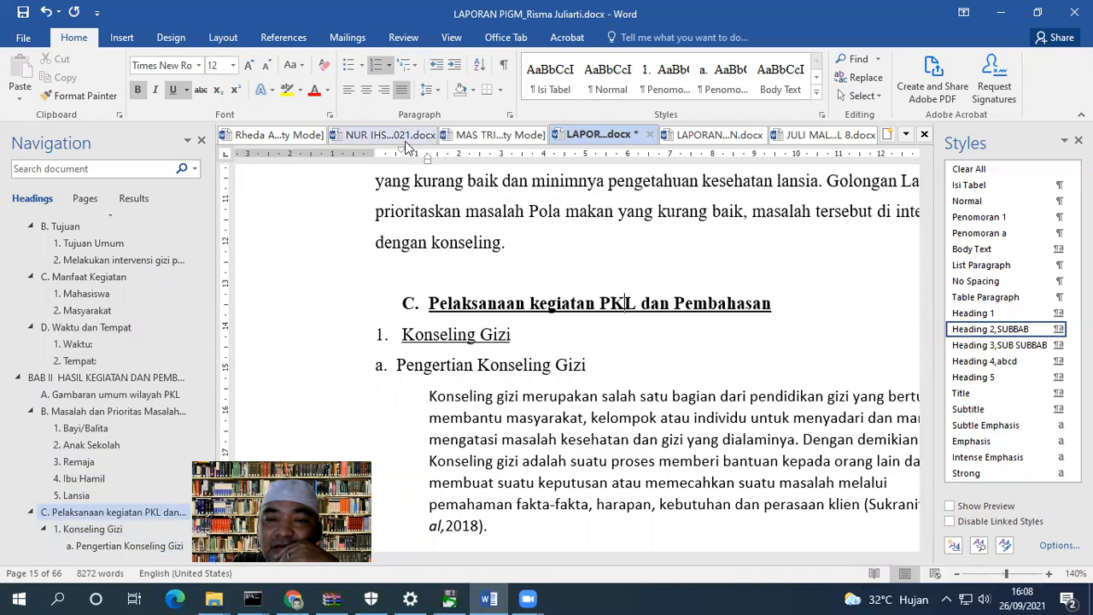
mouse_move(402, 152)
left_mouse_down()
mouse_move(376, 155)
mouse_move(405, 160)
left_mouse_up()
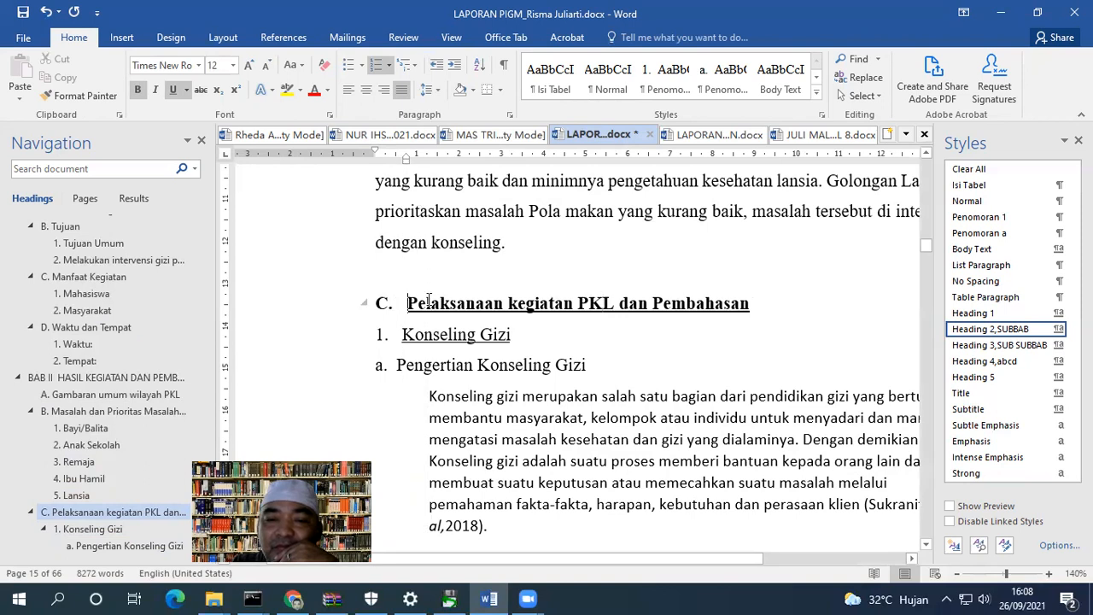
left_click(1058, 330)
left_click(1034, 351)
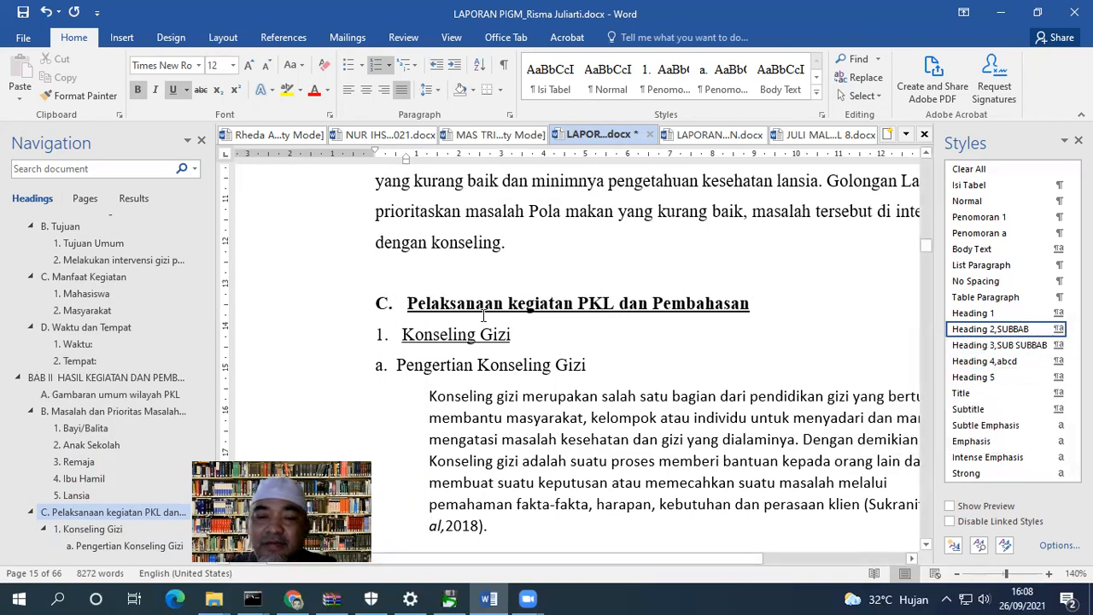
Apply the Normal style to the body paragraph under Pengertian Konseling Gizi.
scroll(455, 309, "down", 4)
left_click(488, 258)
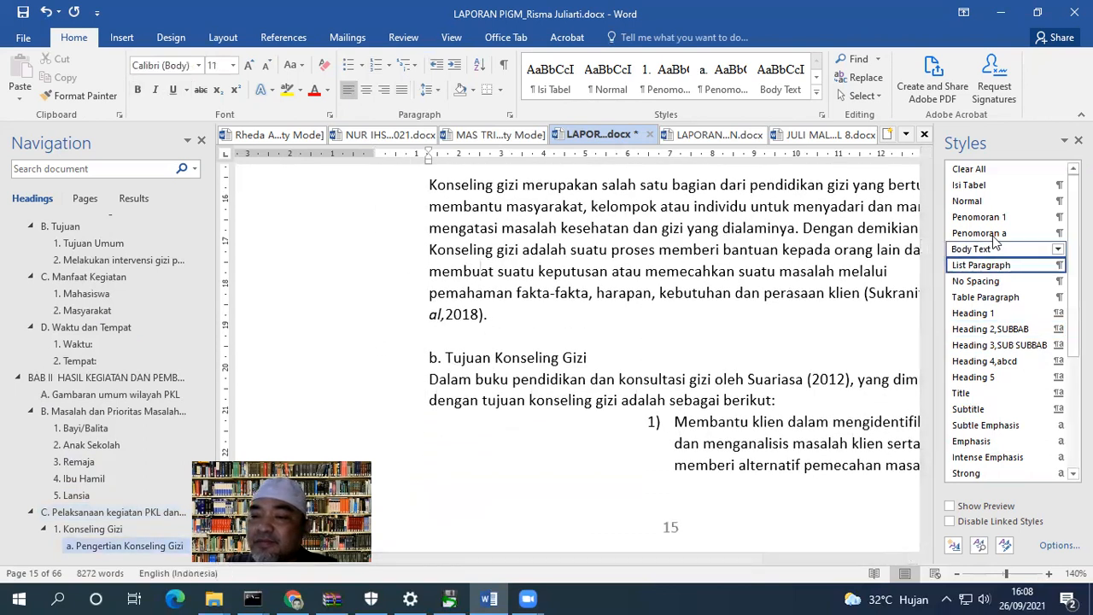
left_click(974, 200)
Apply the Heading 4,abcd style to the Tujuan Konseling Gizi line and delete its manually typed "b.".
scroll(483, 253, "up", 3)
scroll(483, 253, "down", 4)
scroll(484, 253, "up", 1)
scroll(525, 479, "down", 3)
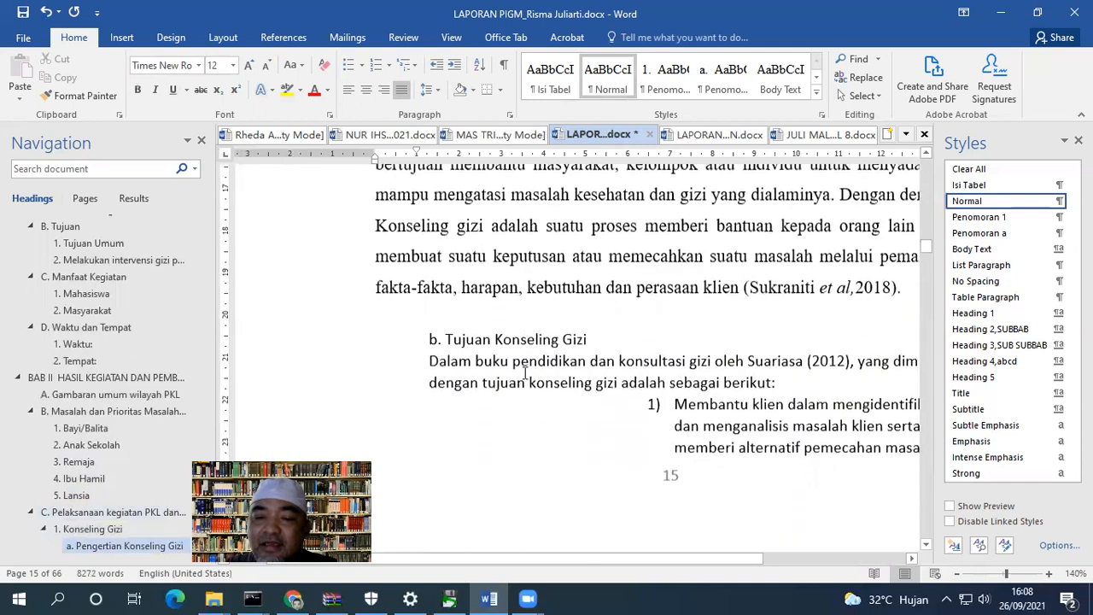
left_click(523, 339)
left_click(1009, 365)
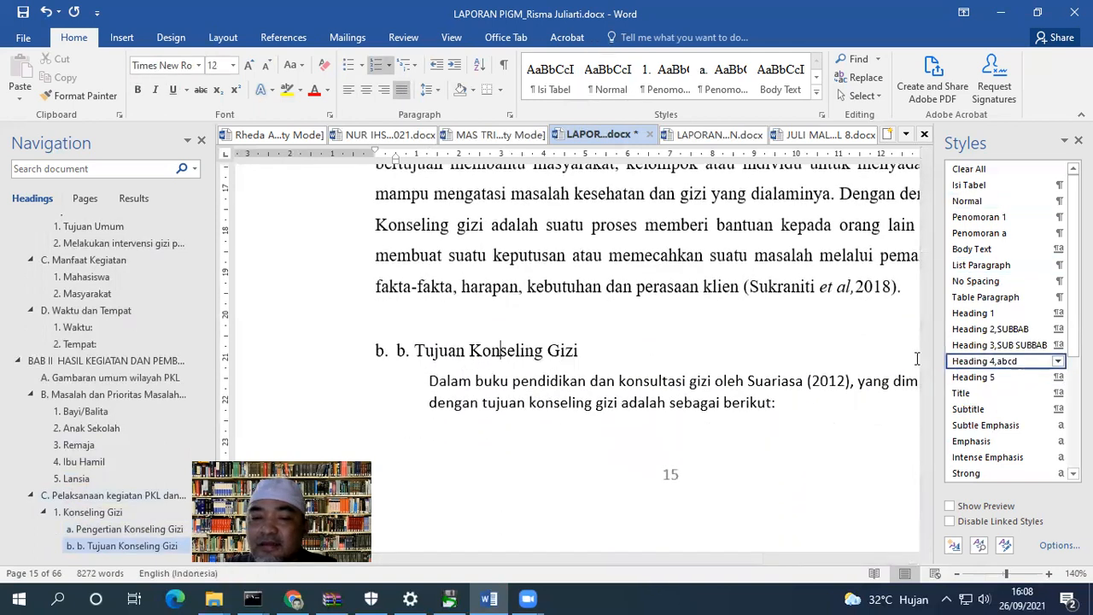
scroll(353, 325, "down", 1)
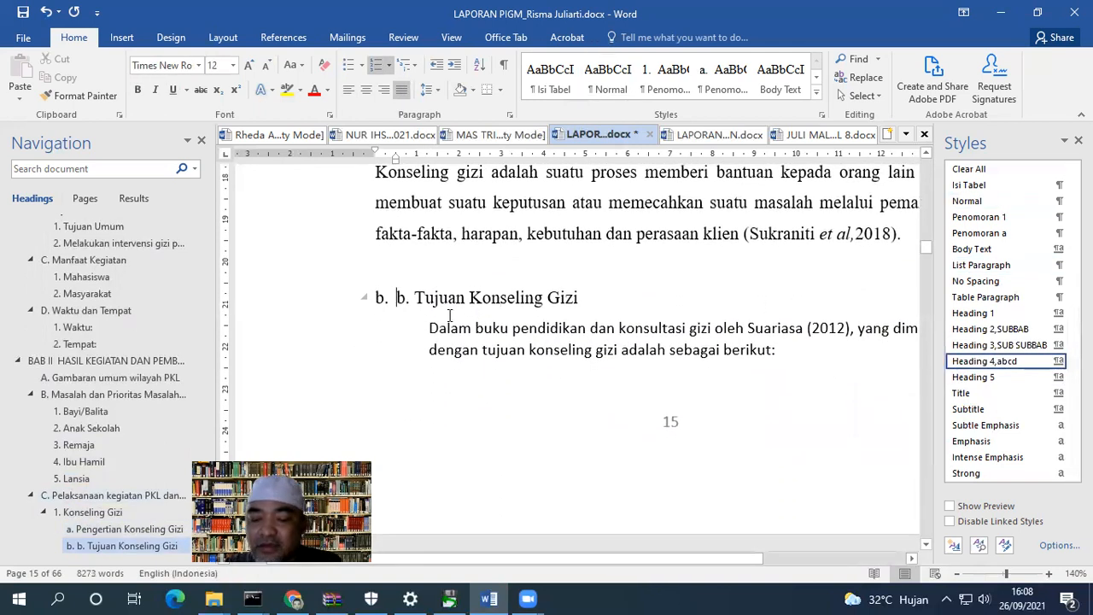
key("Delete")
key("Delete")
key("Delete")
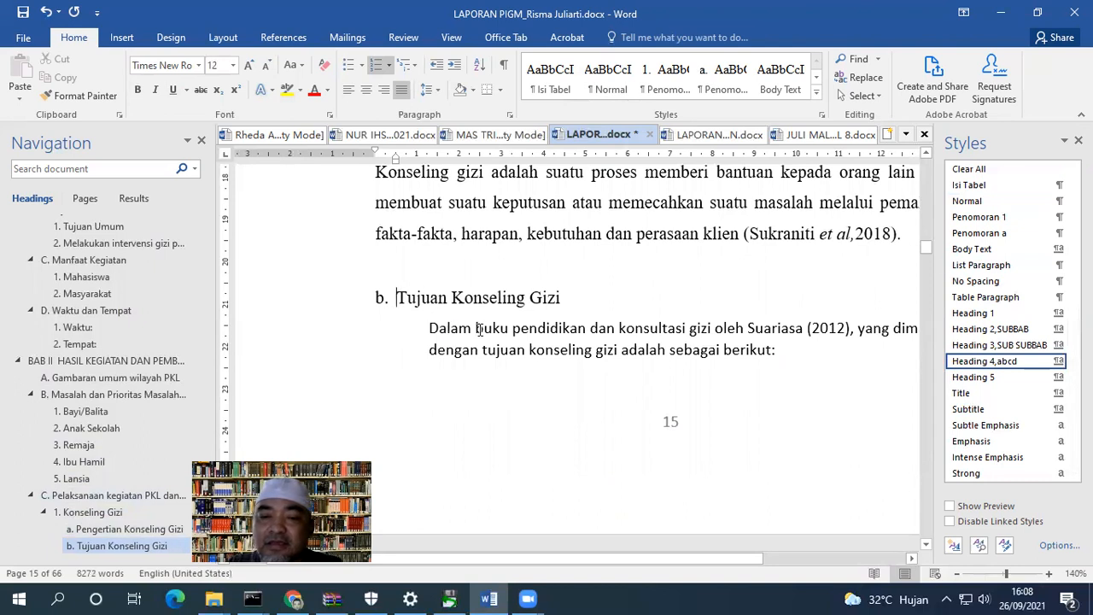
Apply the Normal style to the introductory paragraph under Tujuan Konseling Gizi.
left_click(477, 328)
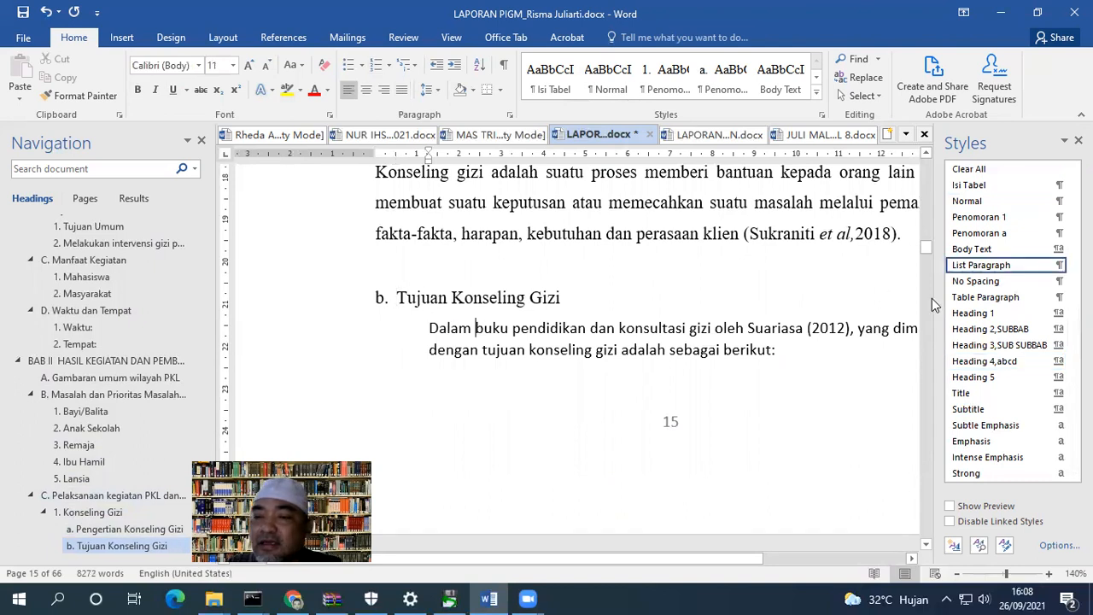
left_click(967, 200)
scroll(561, 306, "down", 3)
scroll(561, 306, "down", 6)
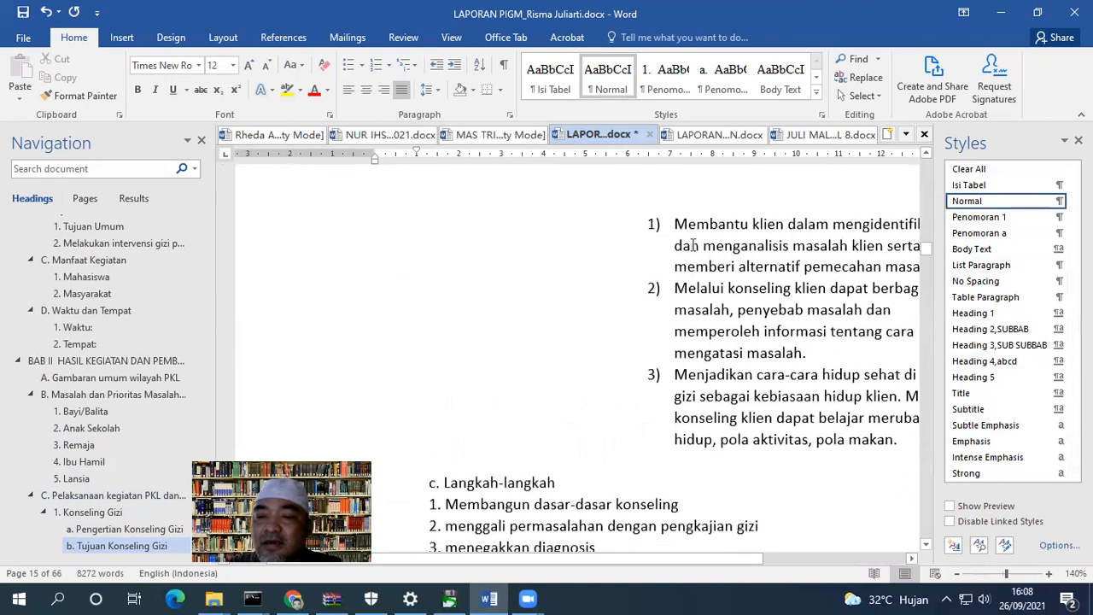
scroll(572, 254, "up", 8)
scroll(605, 276, "down", 6)
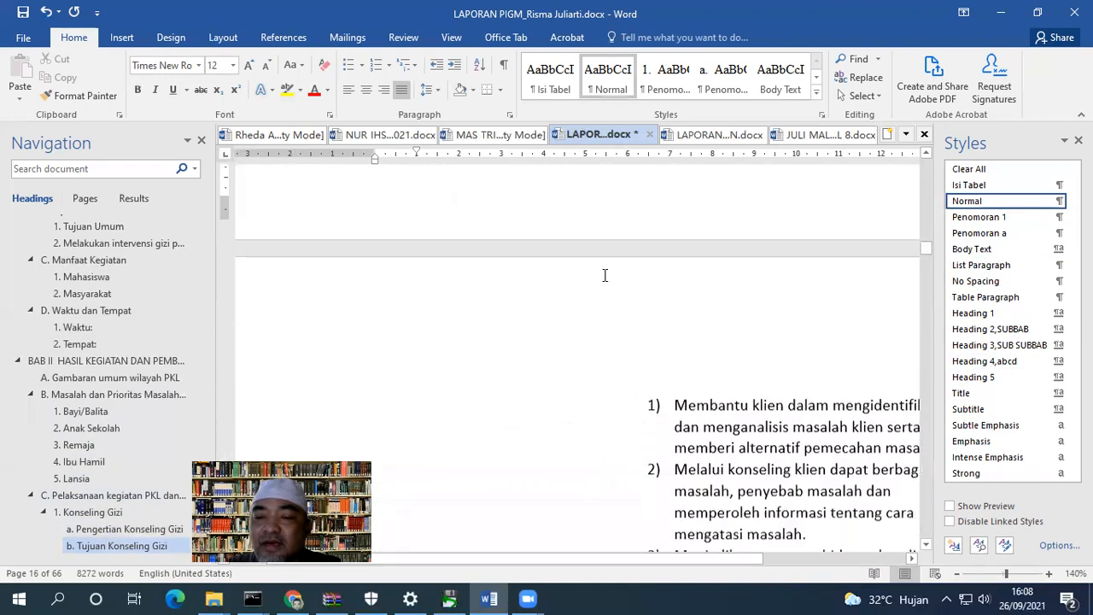
scroll(665, 344, "down", 4)
scroll(408, 256, "up", 9)
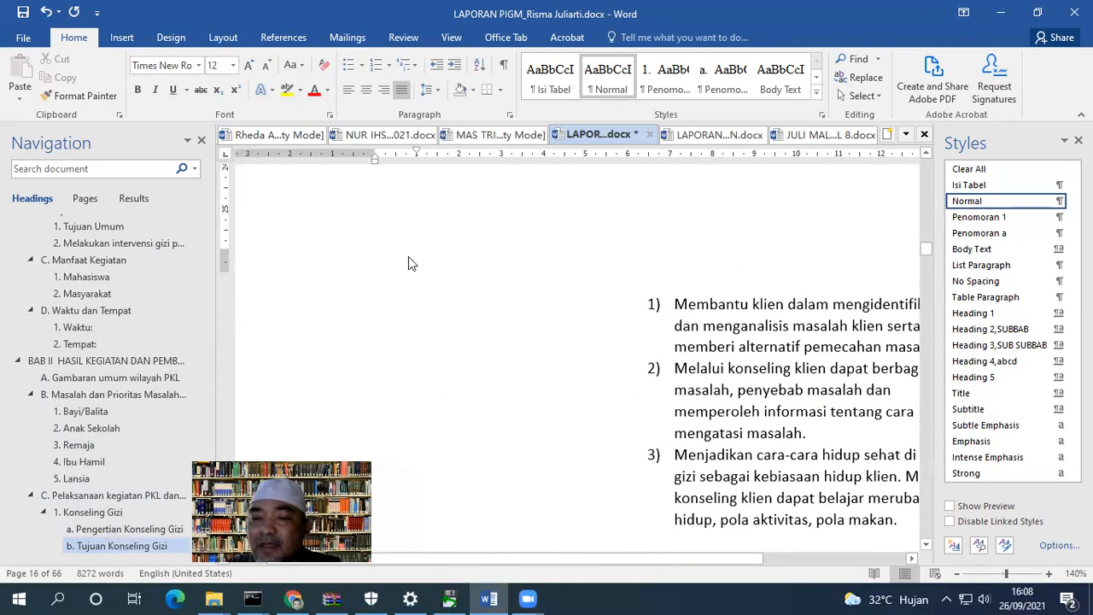
Format the three numbered counselling goals under Tujuan Konseling Gizi in 12 pt Times New Roman.
scroll(558, 305, "down", 6)
left_click_drag(668, 222, 747, 427)
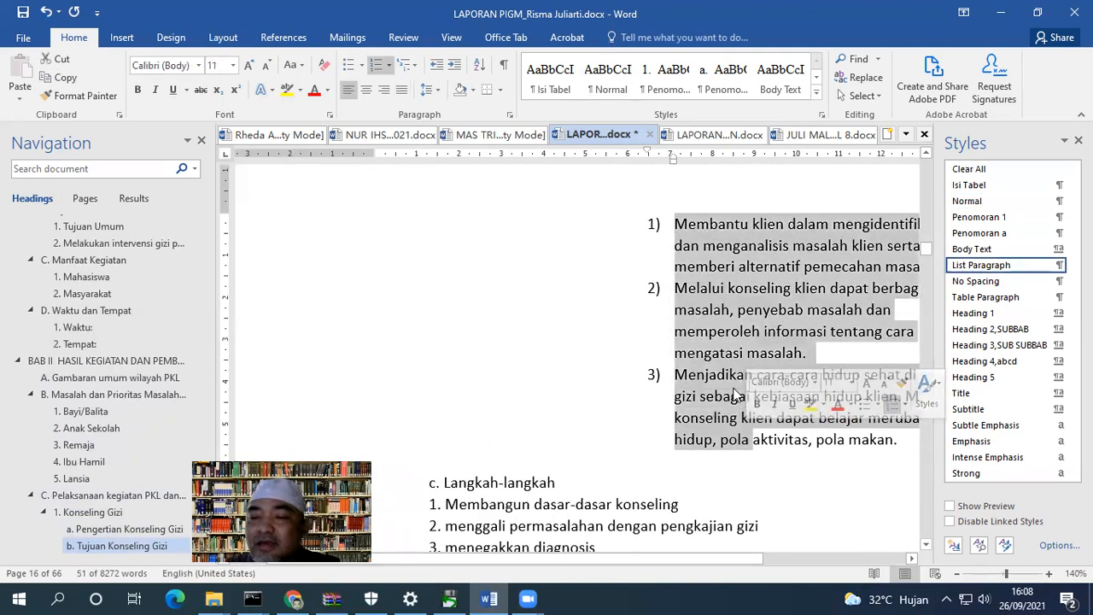
left_click(232, 71)
left_click(218, 155)
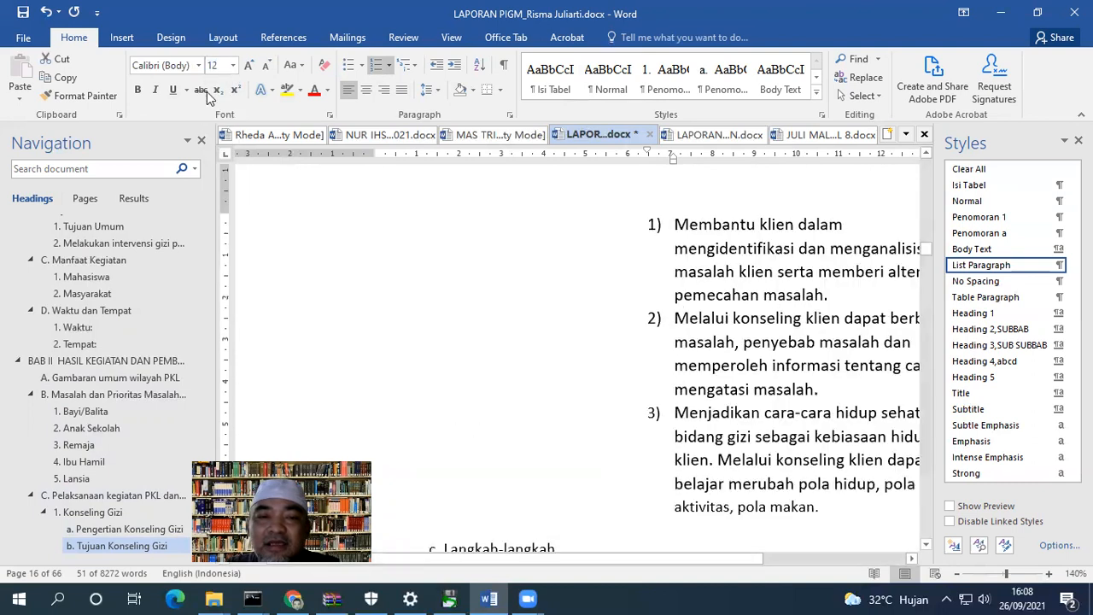
left_click(198, 65)
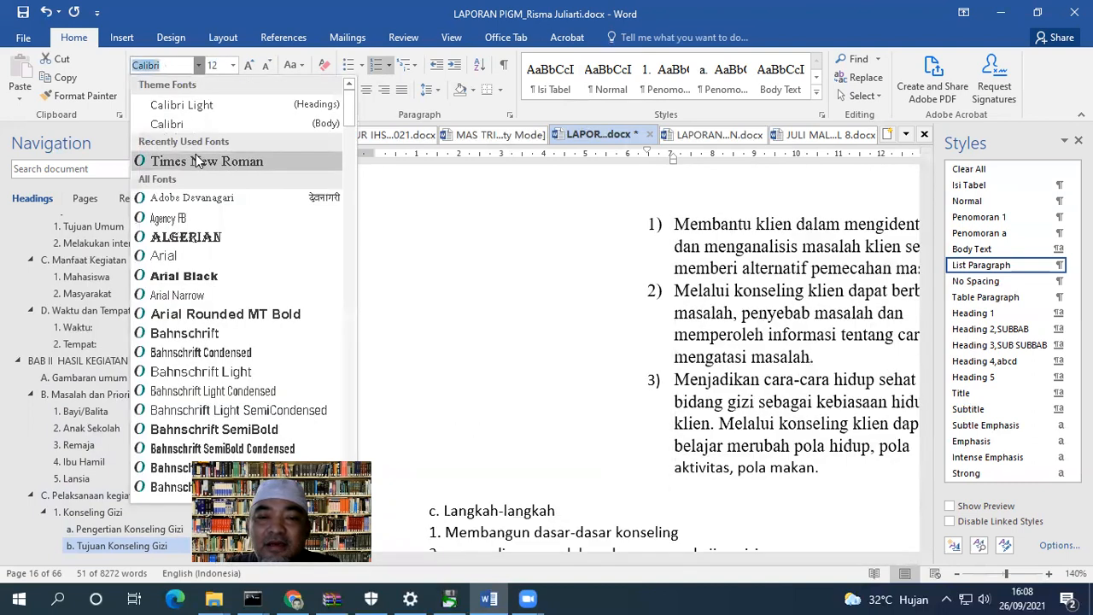
left_click(194, 160)
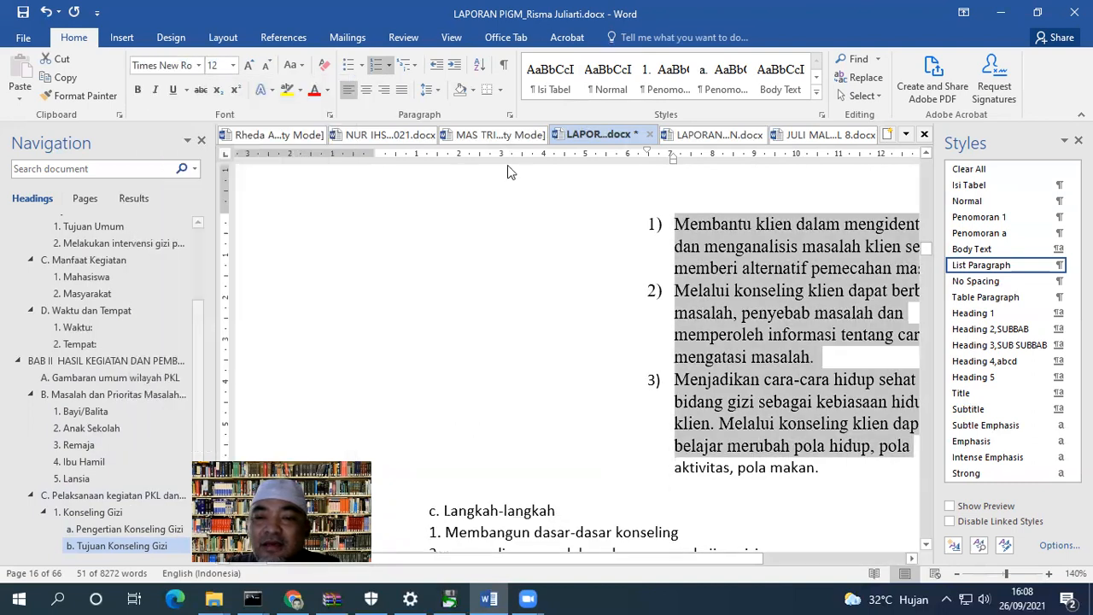
Decrease the indent of the three numbered counselling goals until their numbers line up with the page margin.
left_click(438, 72)
left_click(434, 72)
left_click(432, 74)
left_click(432, 73)
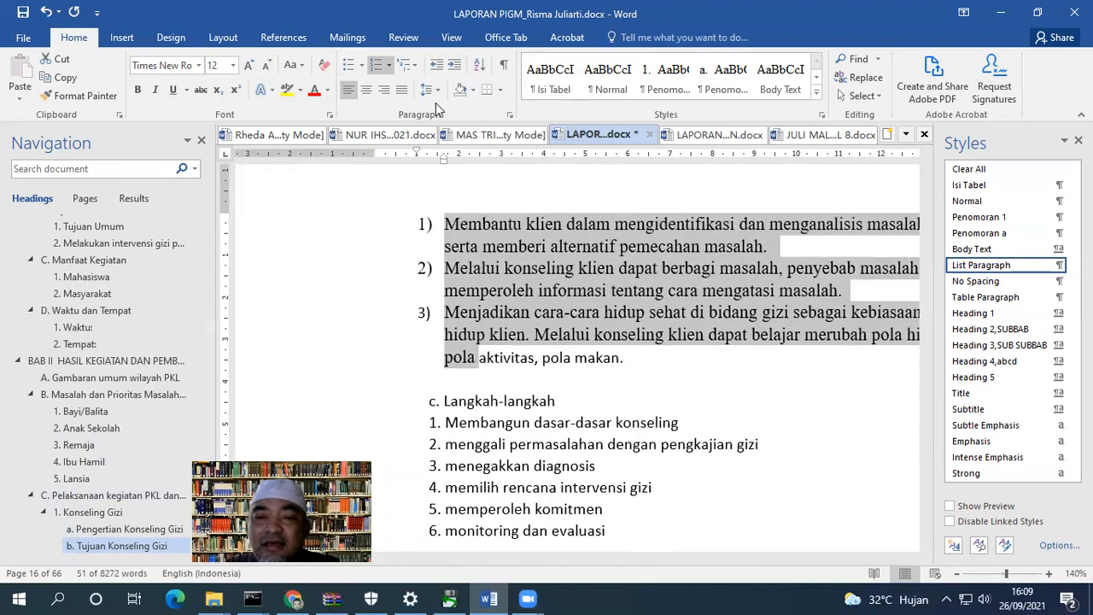
left_click(432, 74)
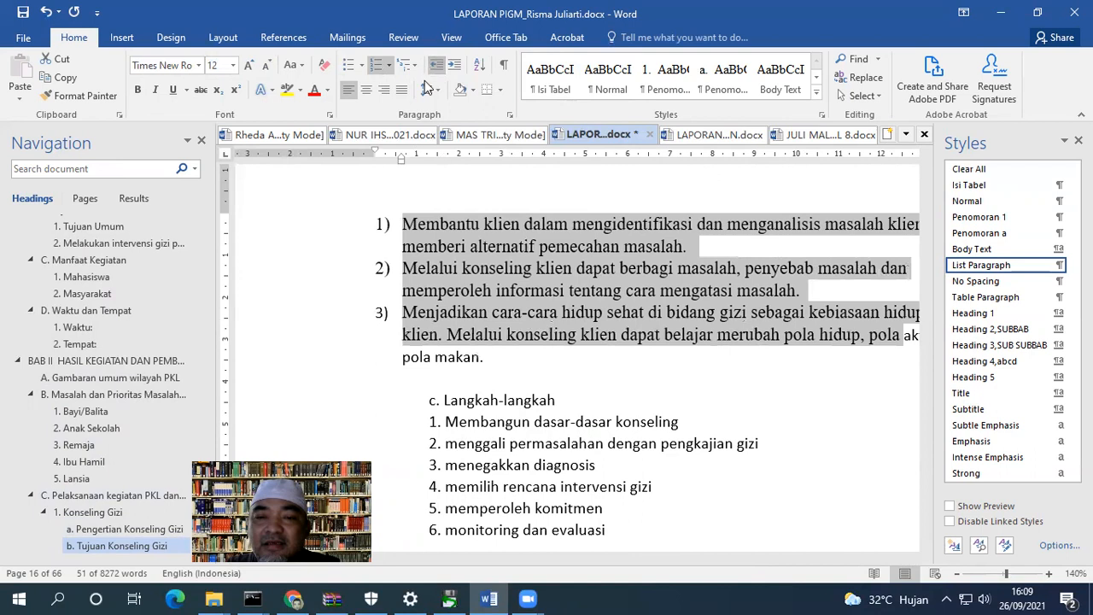
Create a paragraph style named "penomoran 1)" from the three numbered items under Tujuan Konseling Gizi.
scroll(510, 305, "up", 10)
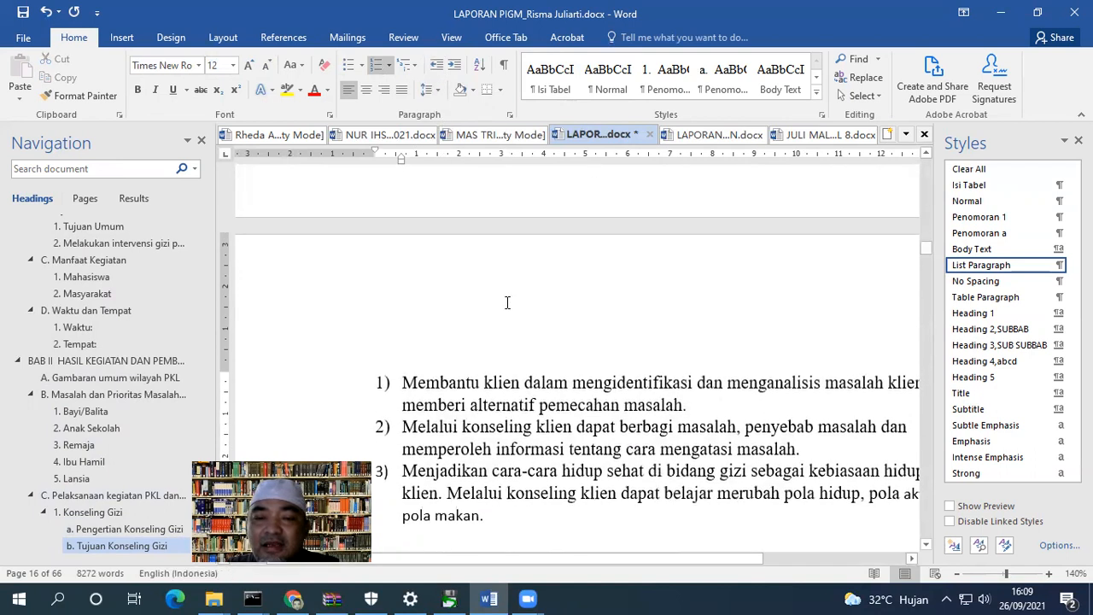
scroll(493, 296, "down", 8)
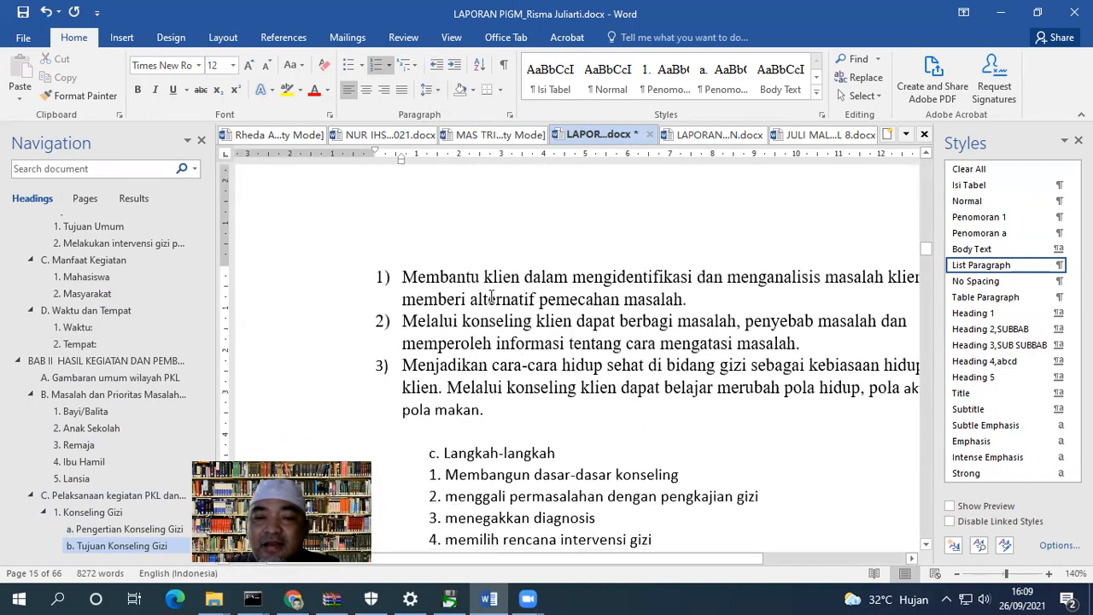
left_click_drag(404, 283, 497, 395)
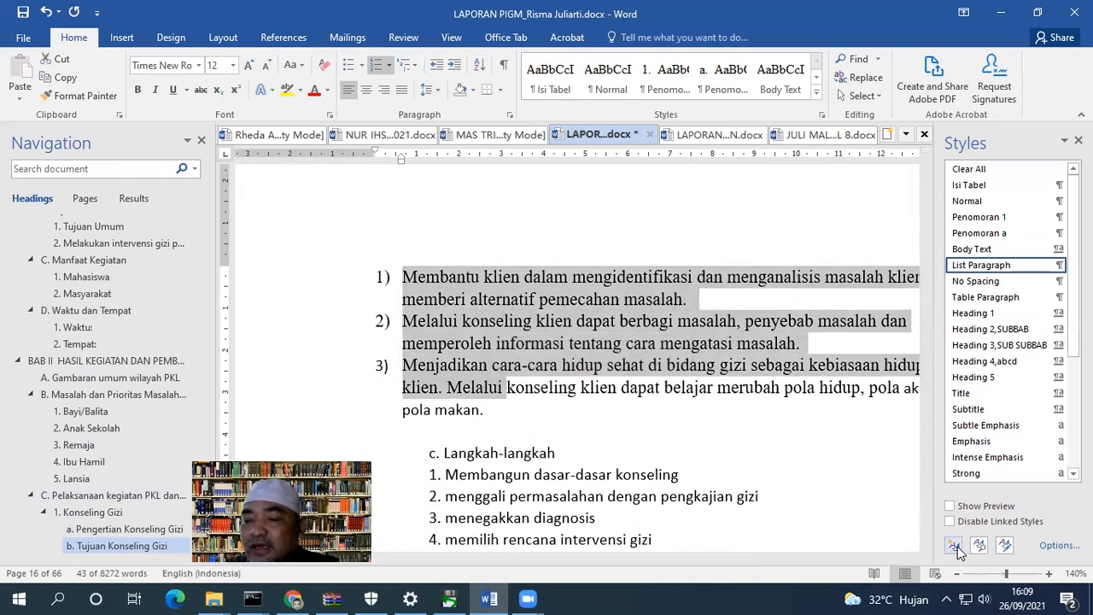
left_click(958, 546)
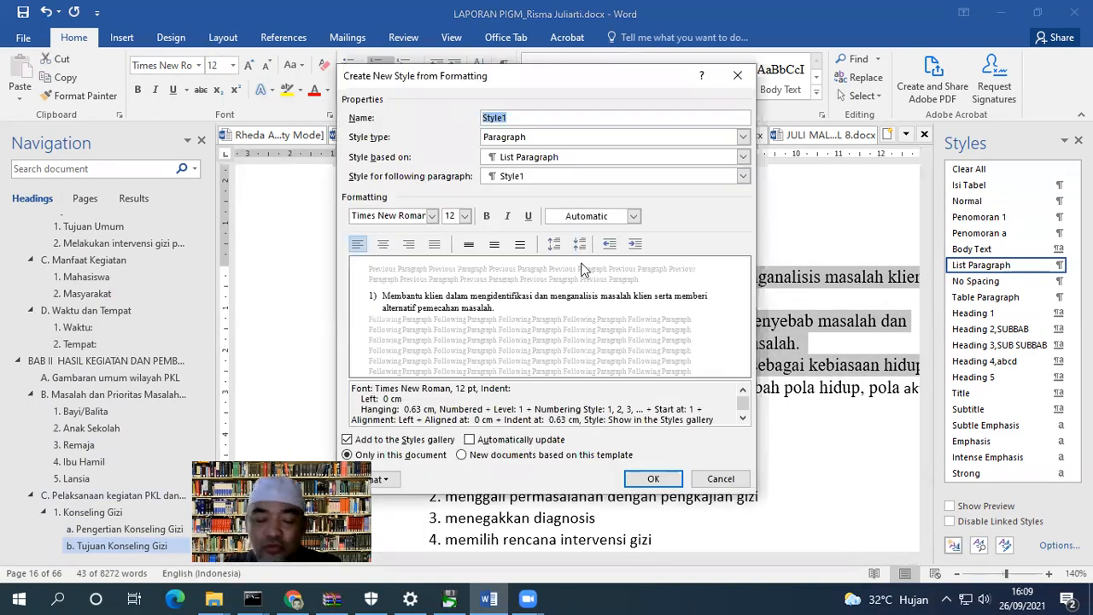
type("penomoran 1)")
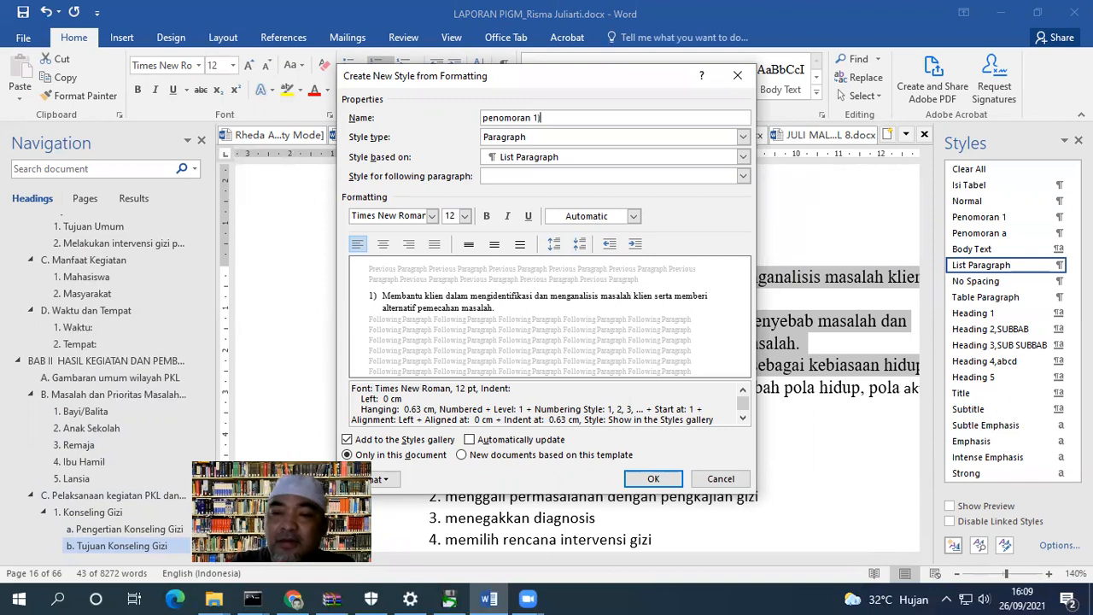
left_click(651, 478)
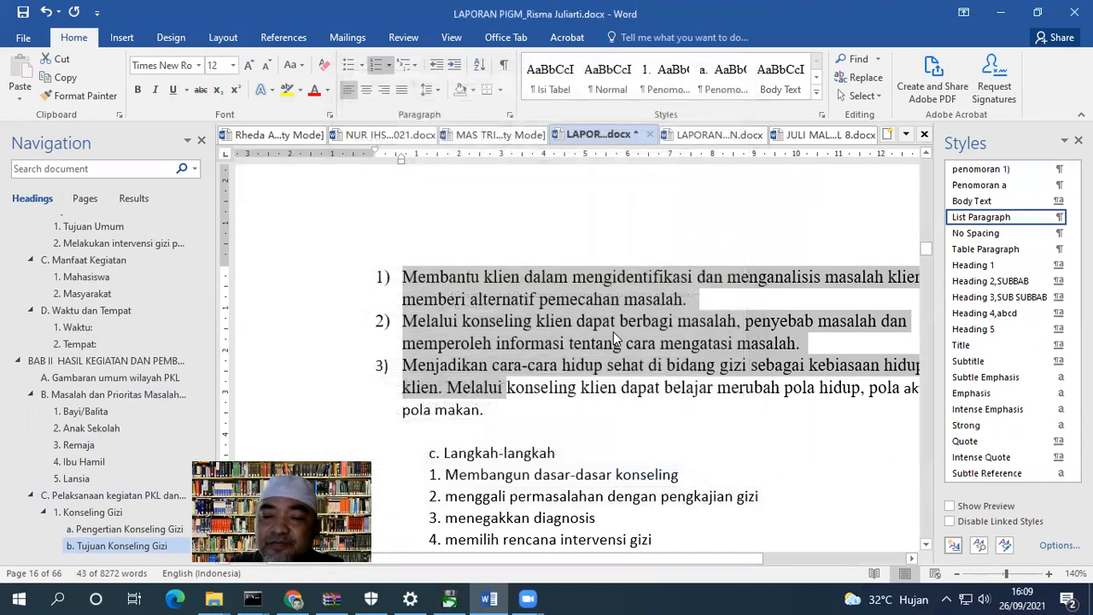
left_click(538, 410)
Apply the Heading 4,abcd style to the "Langkah-langkah" line and remove its manually typed "c." prefix.
scroll(504, 307, "down", 3)
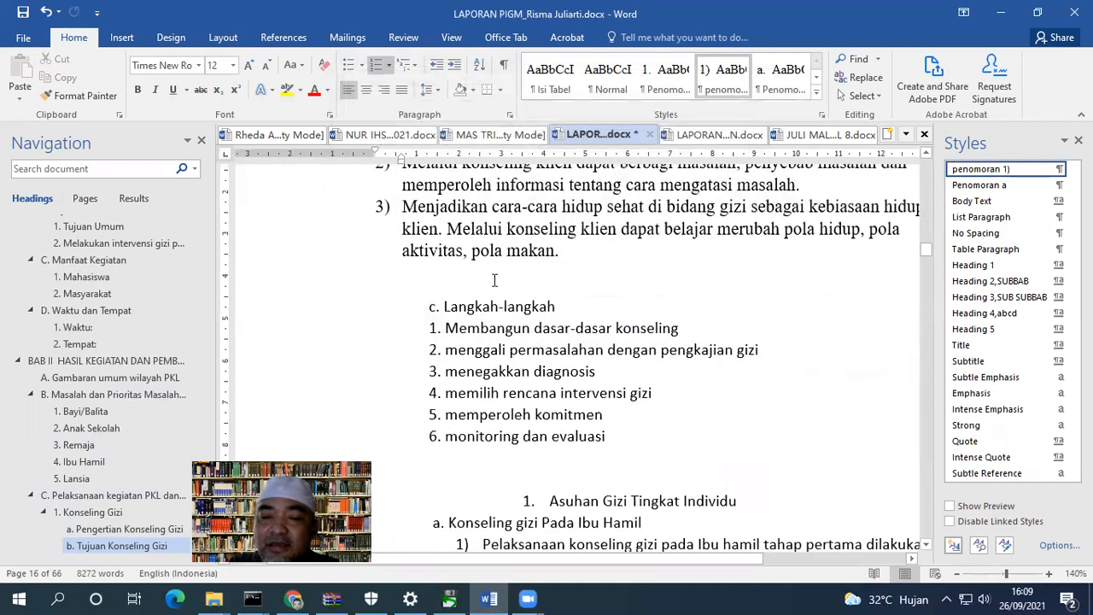
left_click(491, 307)
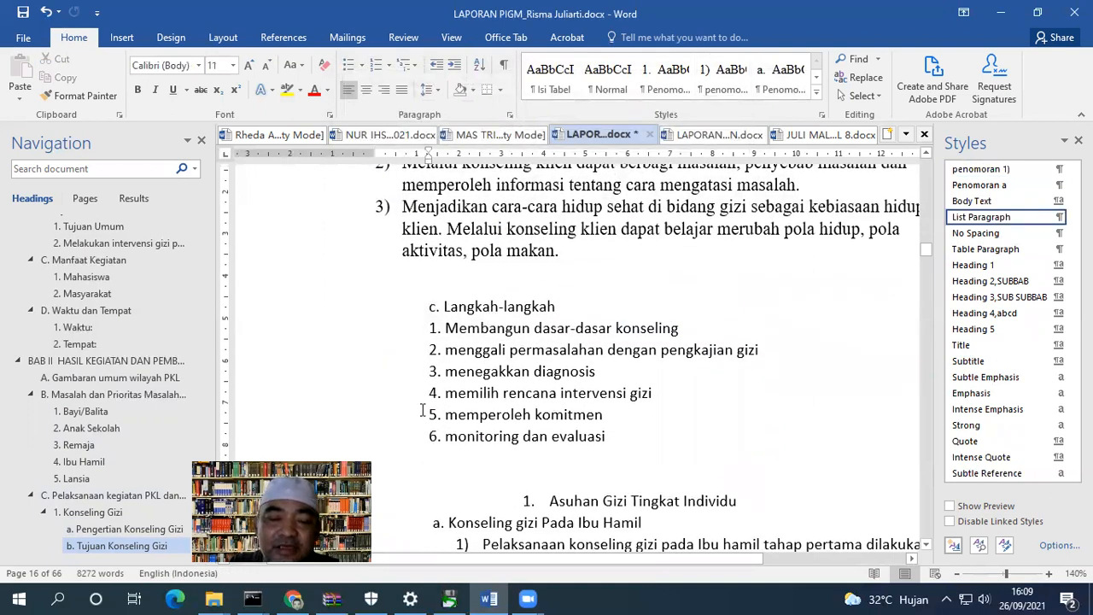
scroll(98, 481, "down", 2)
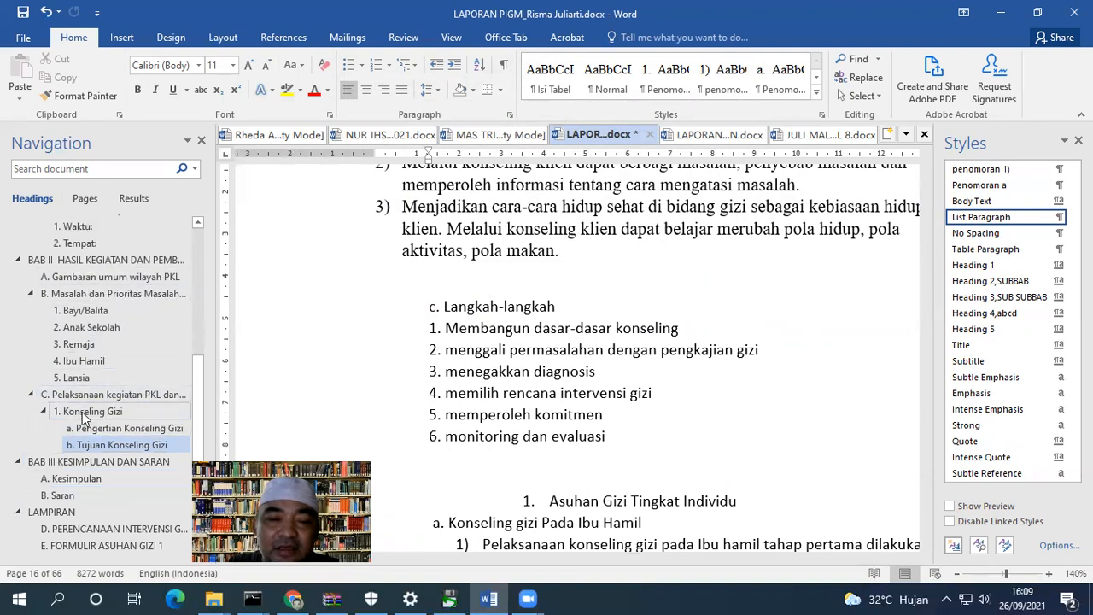
left_click(491, 313)
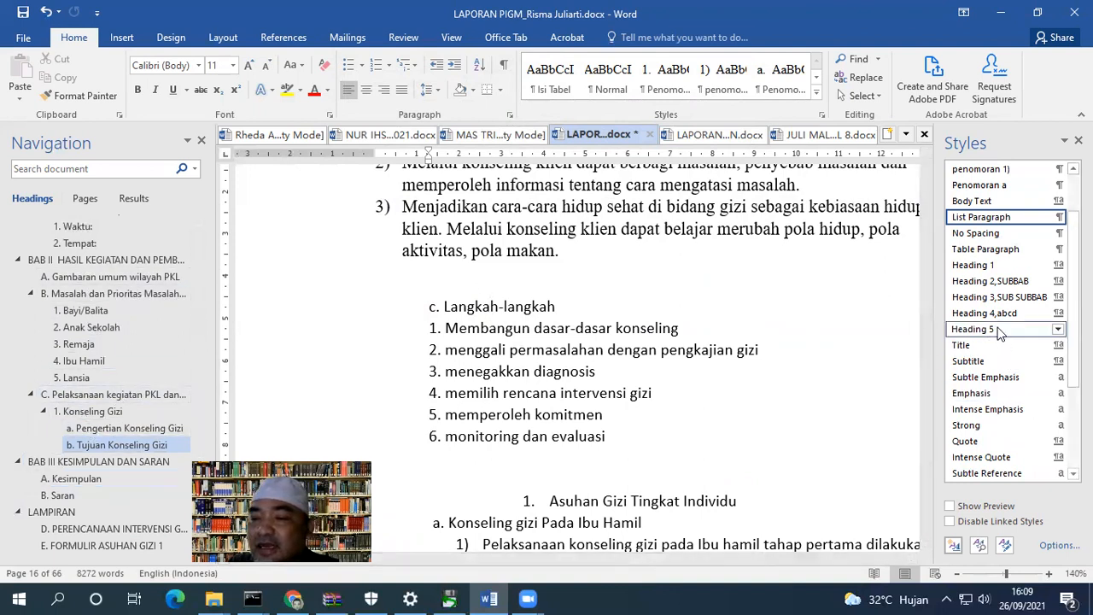
left_click(984, 313)
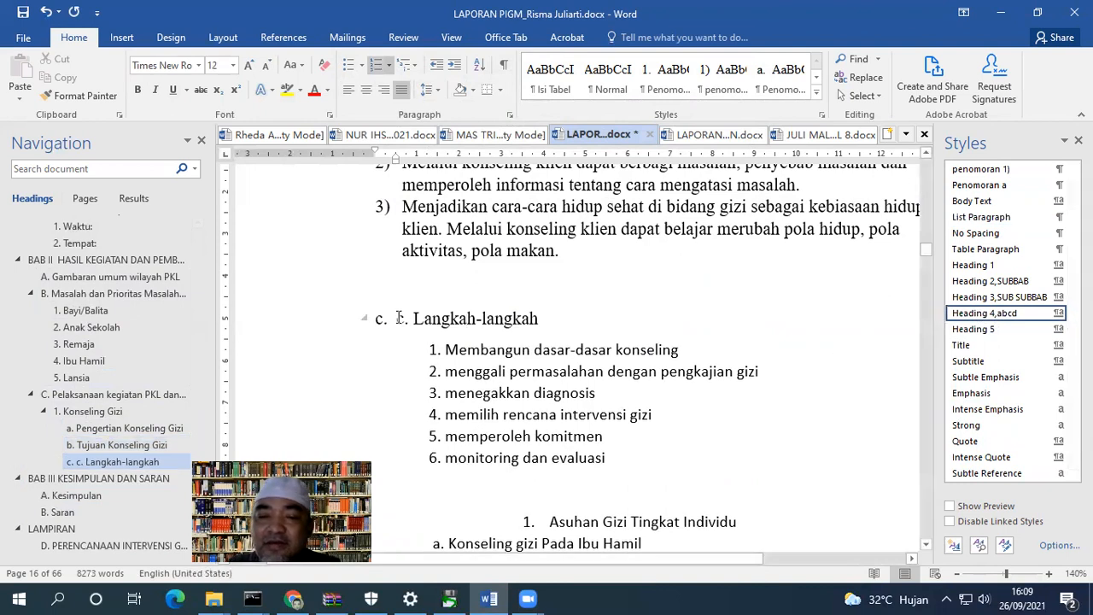
key("Home")
key("Delete")
key("Delete")
key("Delete")
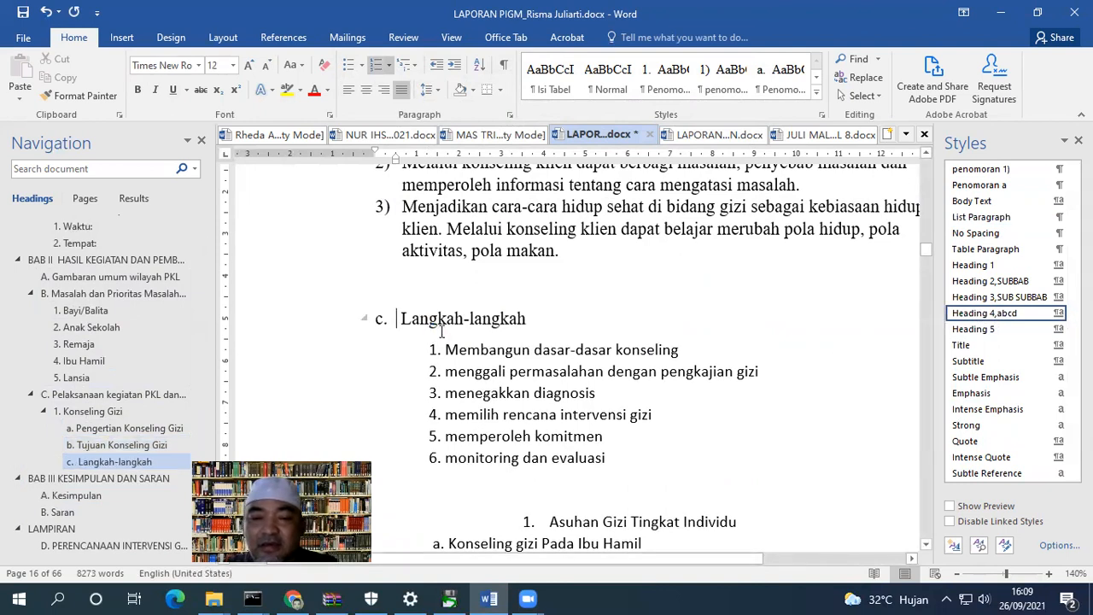
Apply the penomoran 1) style to the six items under Langkah-langkah and restart their numbering at 1.
left_click_drag(445, 349, 517, 460)
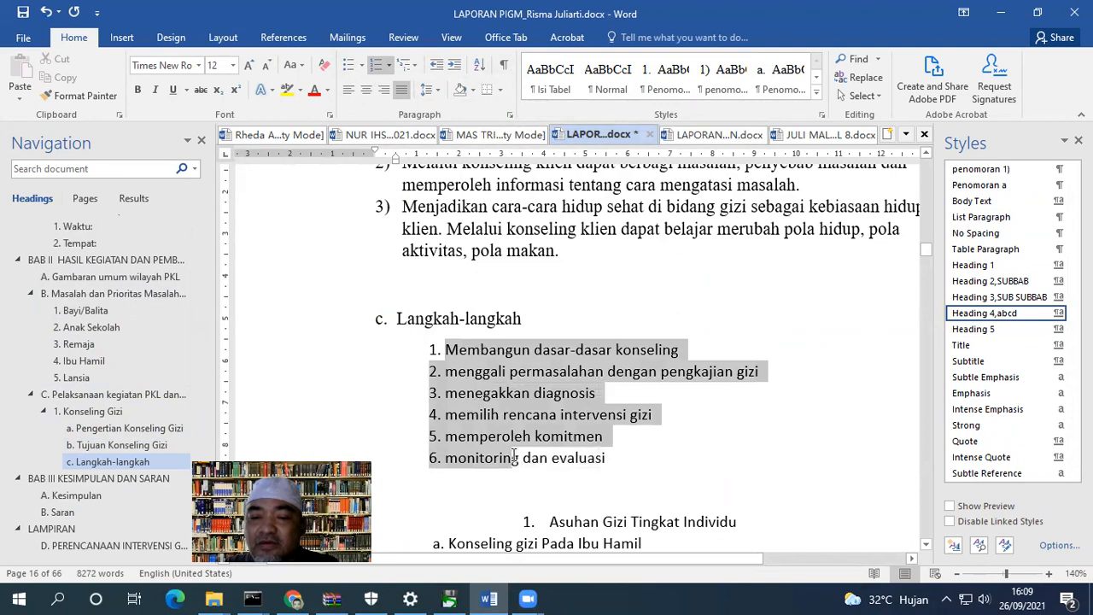
left_click(990, 169)
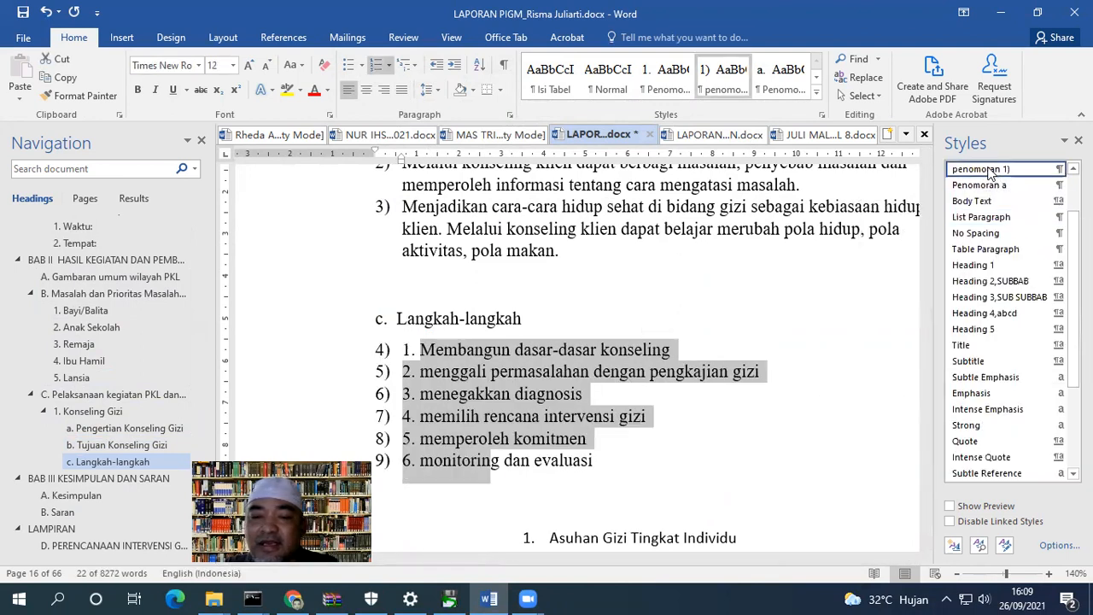
left_click(413, 372)
left_click(382, 350)
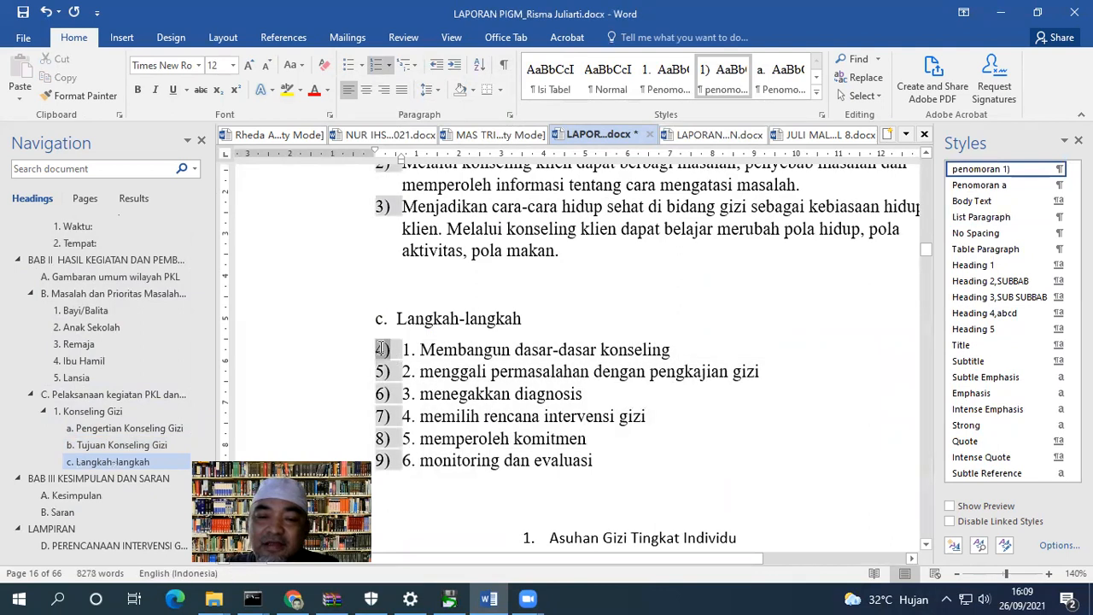
right_click(382, 349)
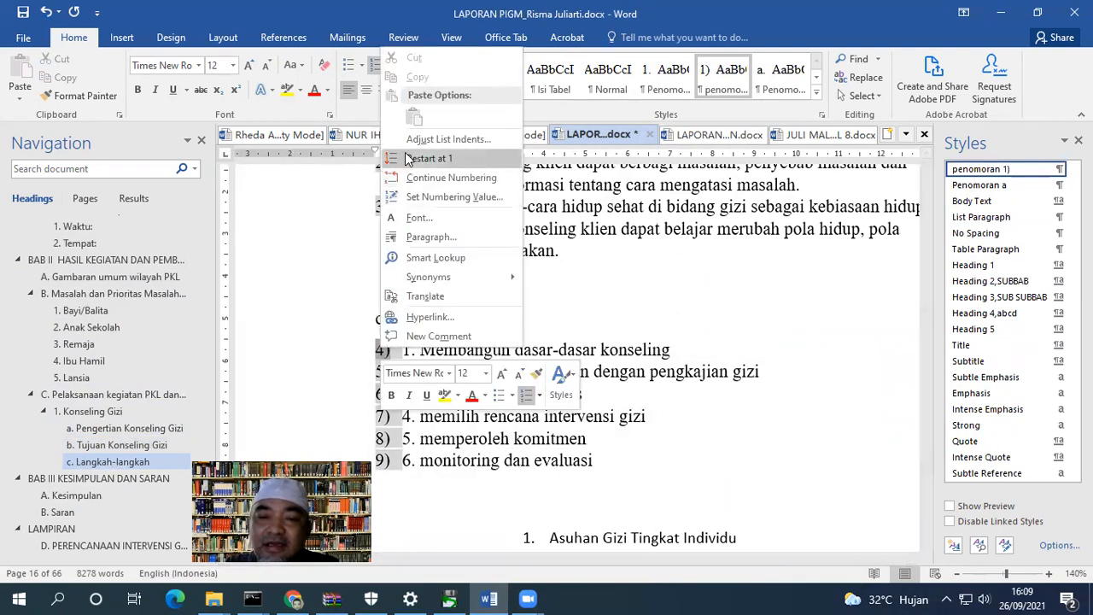
key("Escape")
Delete the manually typed numbers in front of the text of all six Langkah-langkah items.
key("Delete")
key("Delete")
key("Delete")
key("Down")
key("Delete")
key("Delete")
key("Delete")
key("Down")
key("Delete")
key("Delete")
key("Delete")
key("Delete")
key("Down")
key("Delete")
key("Delete")
key("Delete")
key("Delete")
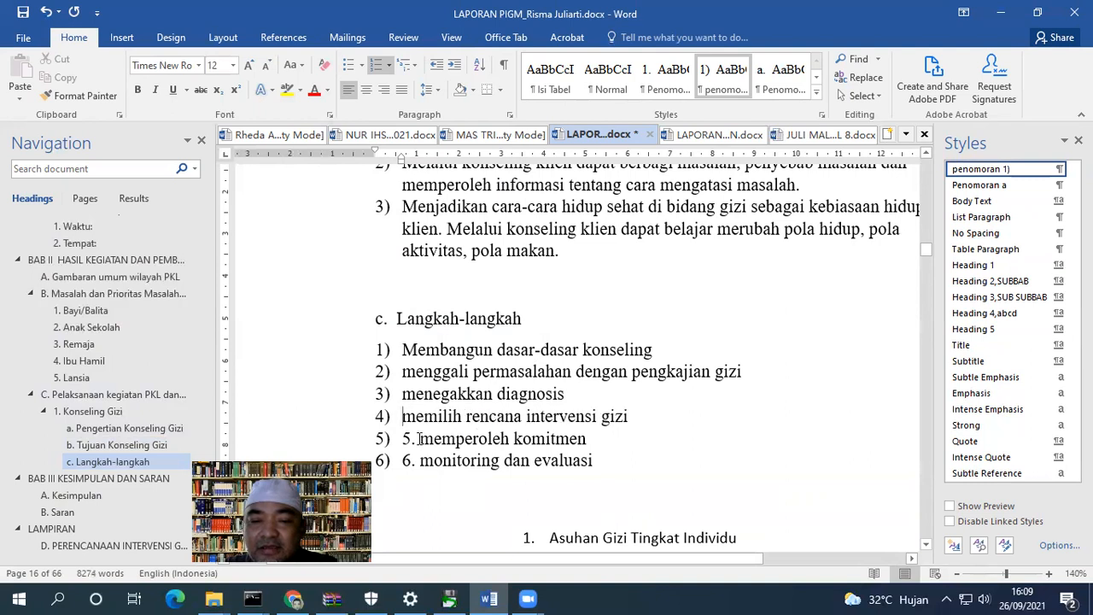
key("Delete")
key("Delete")
key("Delete")
key("Delete")
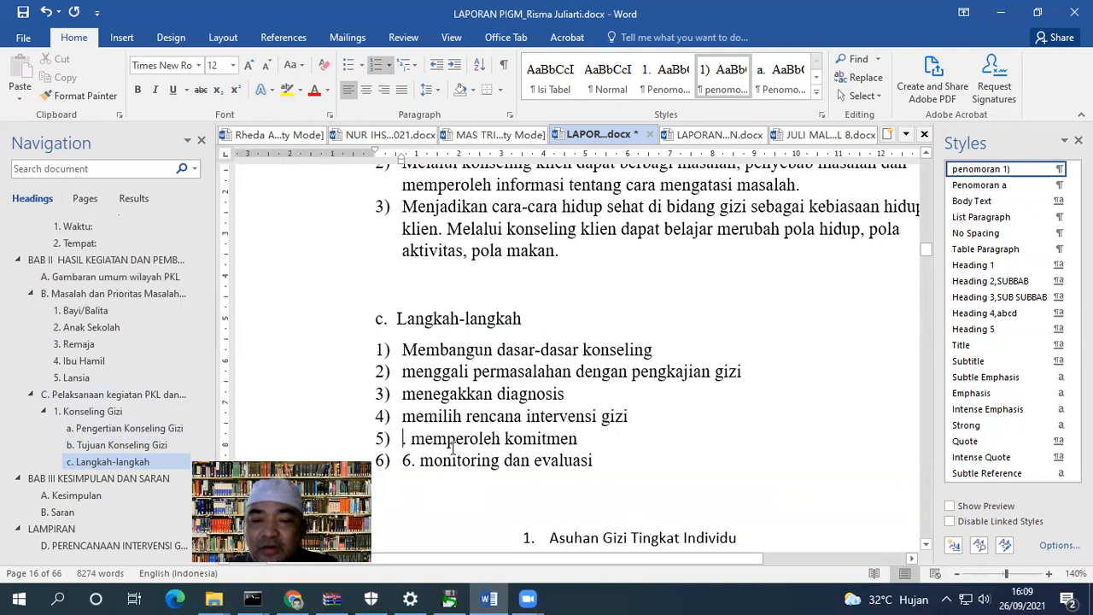
key("Delete")
key("Delete")
key("Delete")
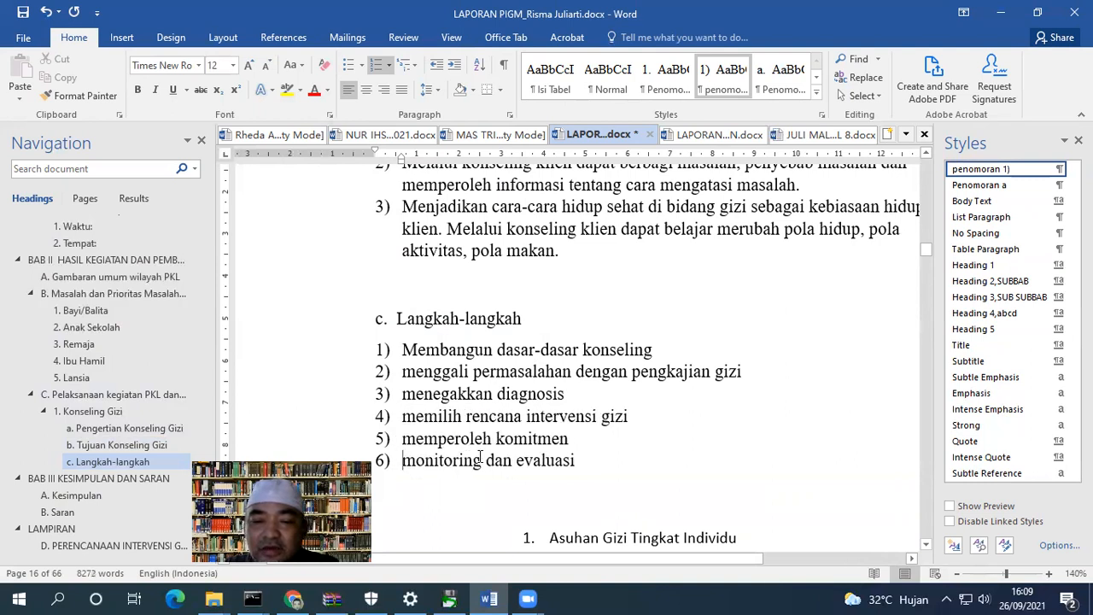
Apply the Heading 3,SUB SUBBAB style to the "Asuhan Gizi Tingkat Individu" line.
scroll(470, 461, "down", 3)
left_click(616, 326)
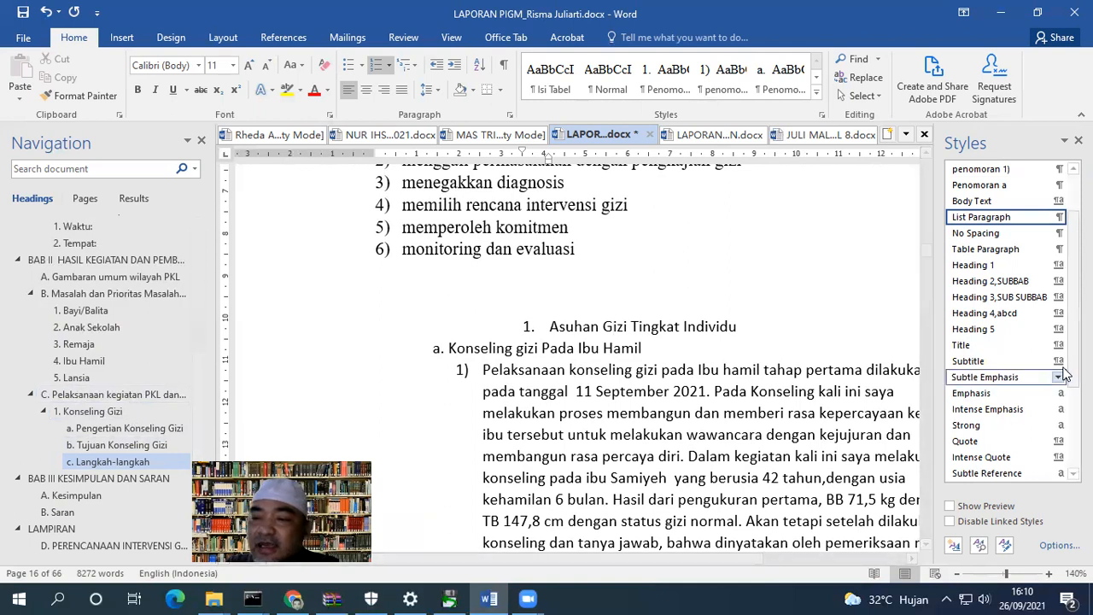
left_click(995, 297)
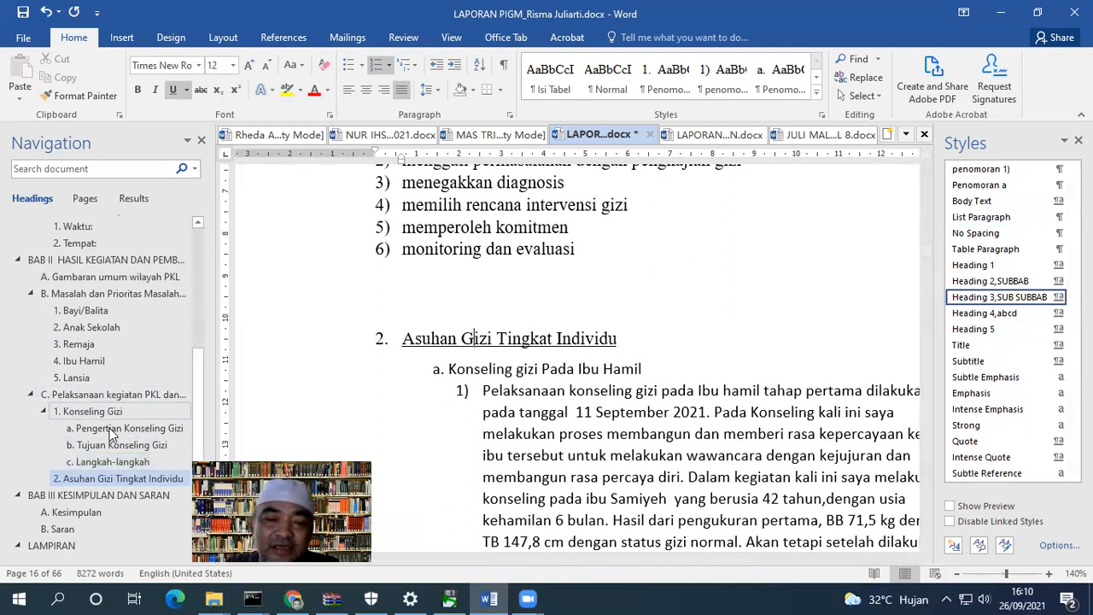
Apply the Heading 4,abcd style to "Konseling gizi Pada Ibu Hamil" and remove its manually typed "a." prefix.
left_click(458, 368)
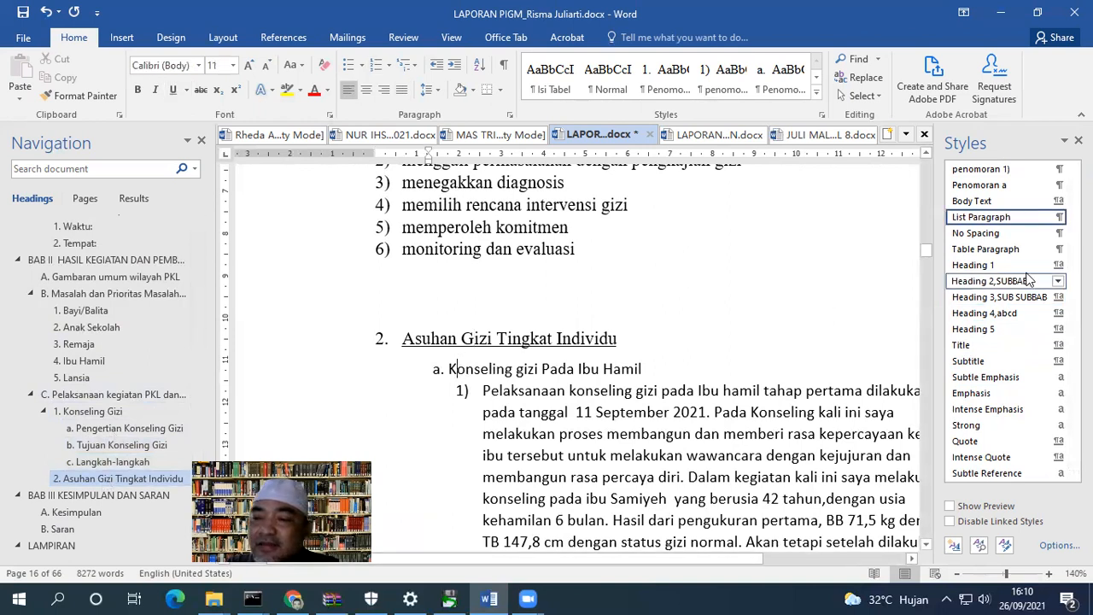
left_click(973, 313)
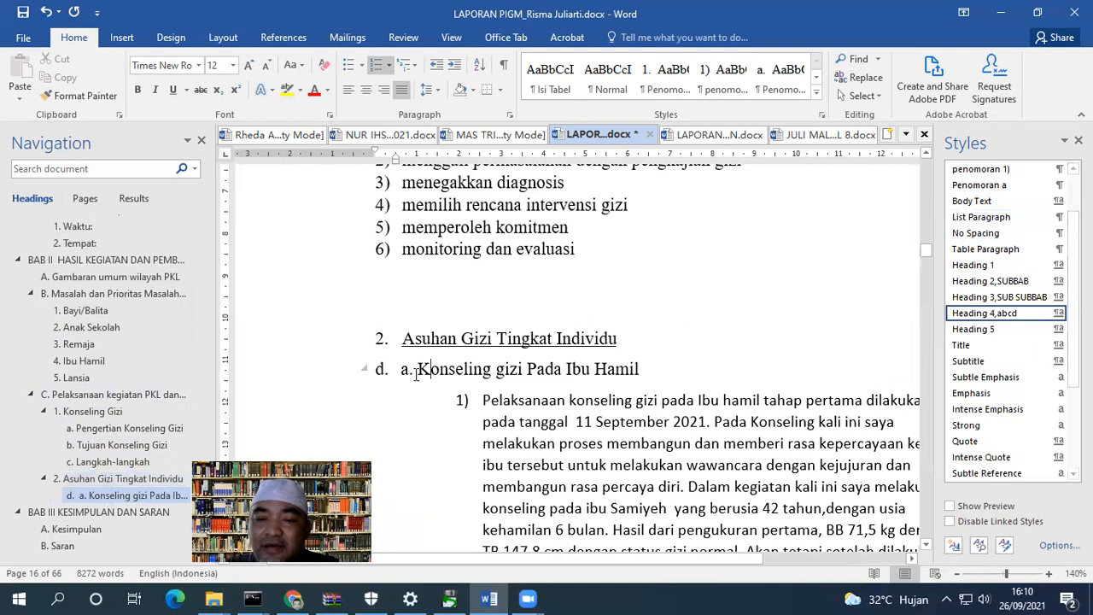
key("Delete")
key("Delete")
key("Delete")
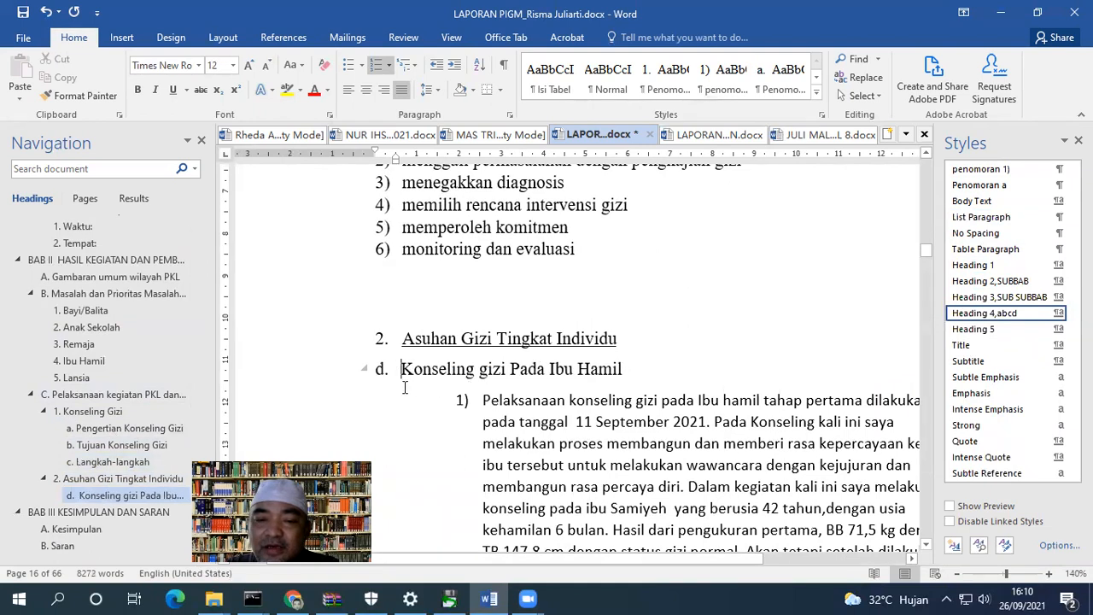
Try restarting the lettering of the "Konseling gizi Pada Ibu Hamil" heading at a, and undo it.
left_click(382, 369)
right_click(382, 369)
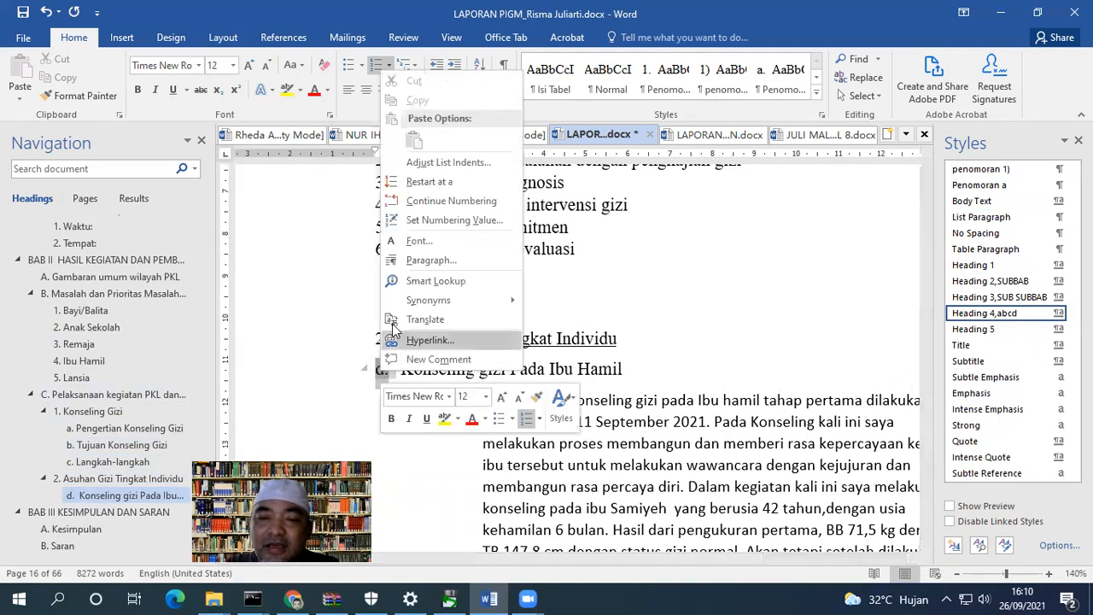
left_click(413, 182)
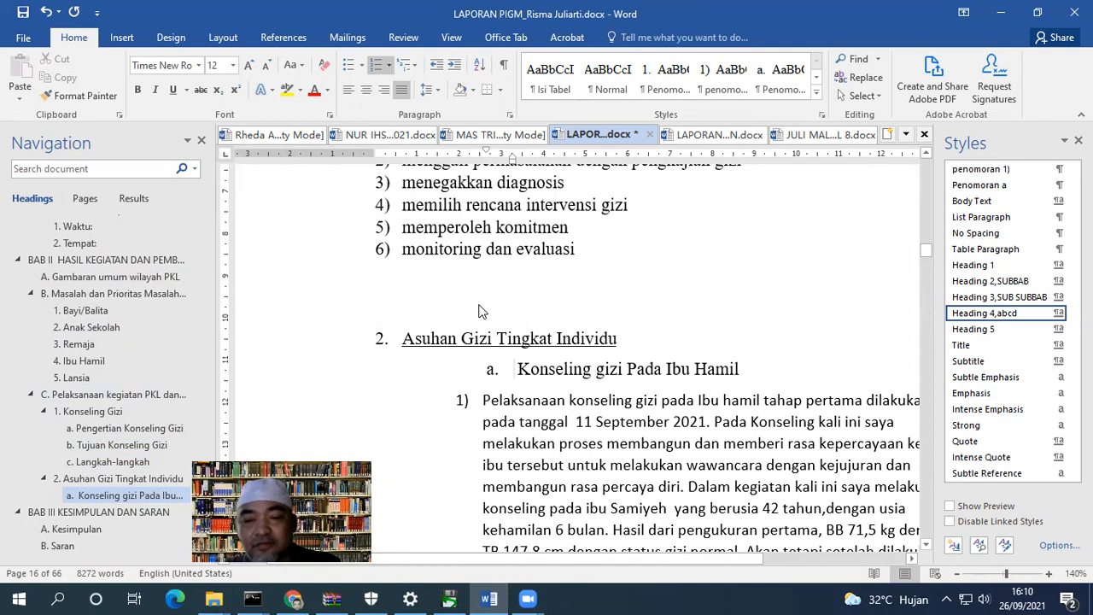
key("ctrl+z")
Apply the penomoran 1) style to the "Pelaksanaan konseling gizi pada Ibu hamil" paragraph and restart its numbering at 1.
left_click(502, 410)
scroll(502, 410, "down", 3)
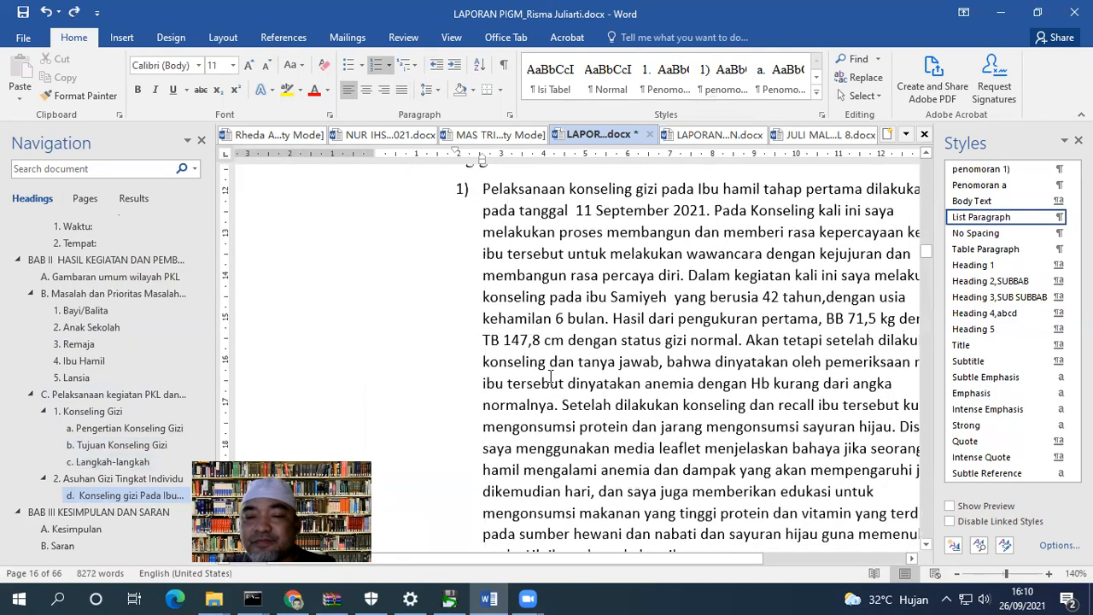
left_click(980, 169)
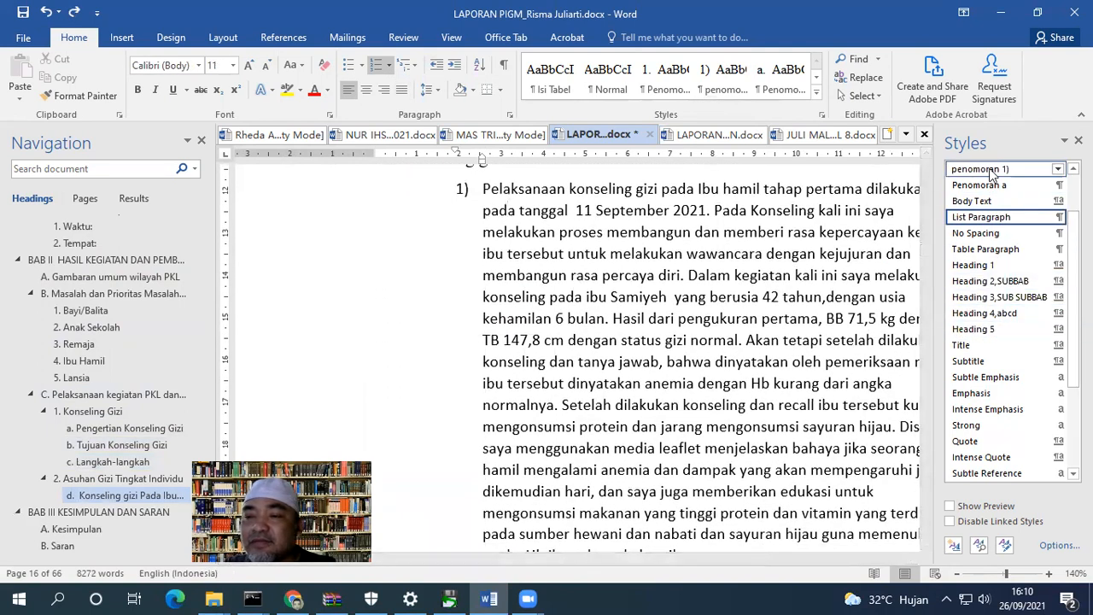
scroll(693, 314, "up", 3)
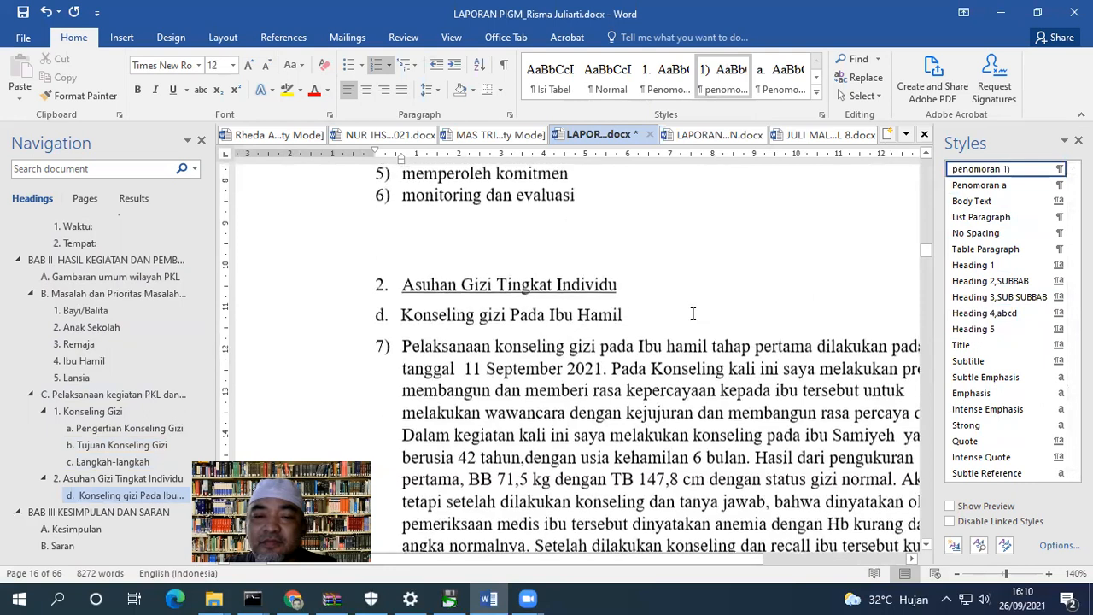
left_click(379, 348)
right_click(379, 348)
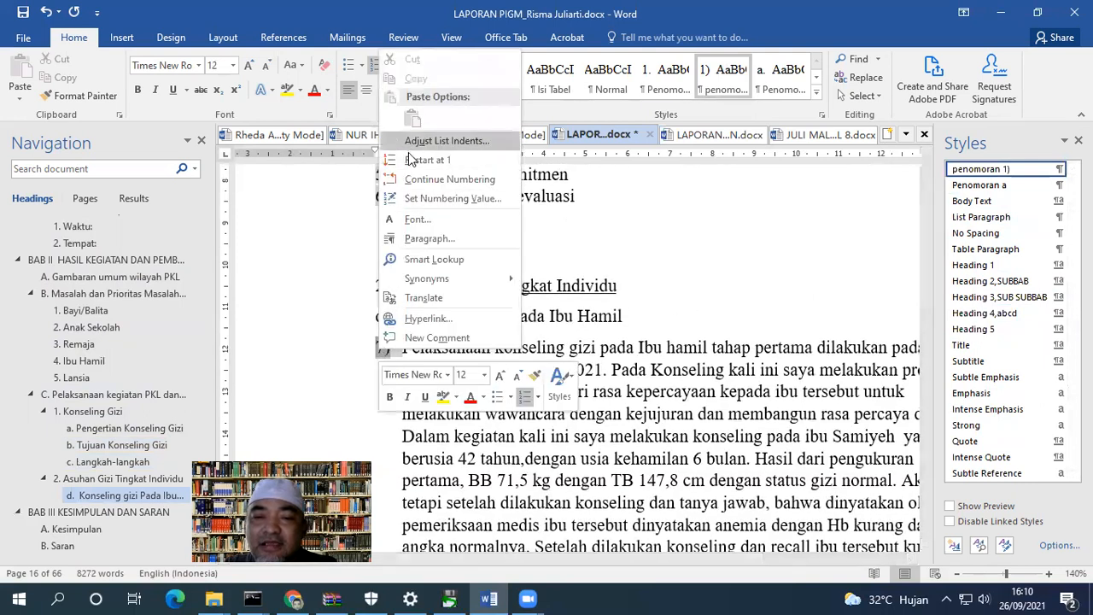
left_click(422, 196)
Restart the lettering of the "Konseling gizi Pada Ibu Hamil" heading at a and decrease its indent back to the margin.
left_click(379, 316)
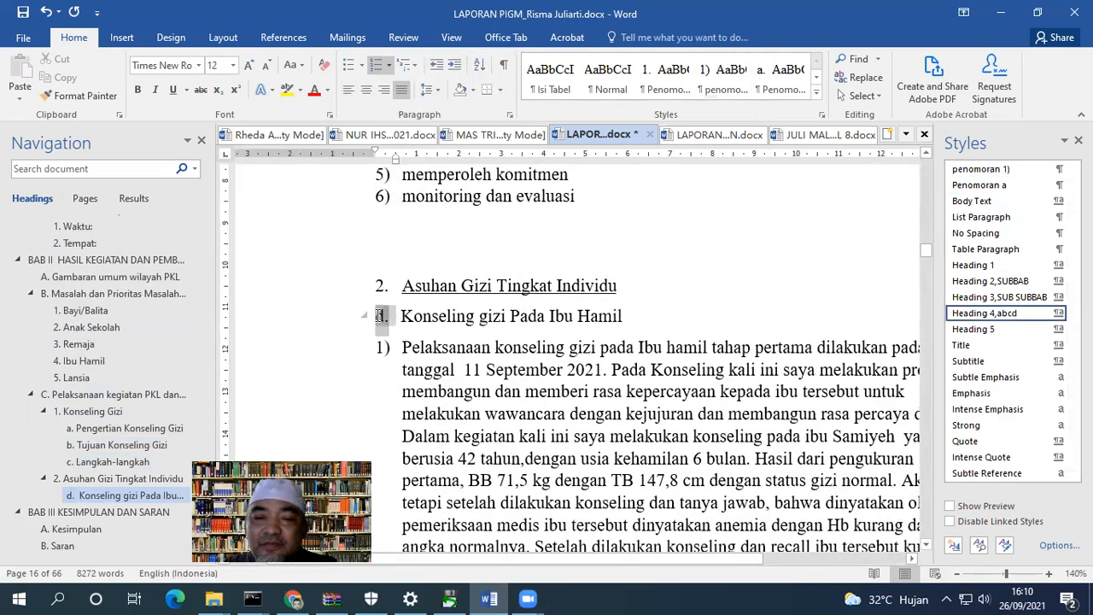
right_click(379, 316)
left_click(419, 139)
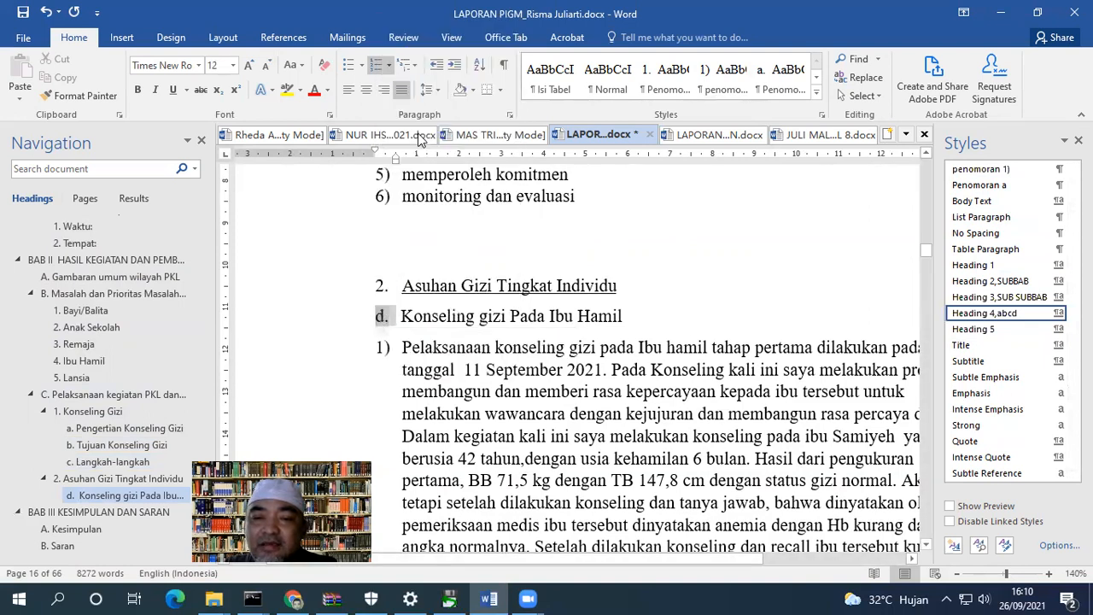
left_click(436, 66)
left_click(436, 66)
left_click(437, 66)
left_click(436, 66)
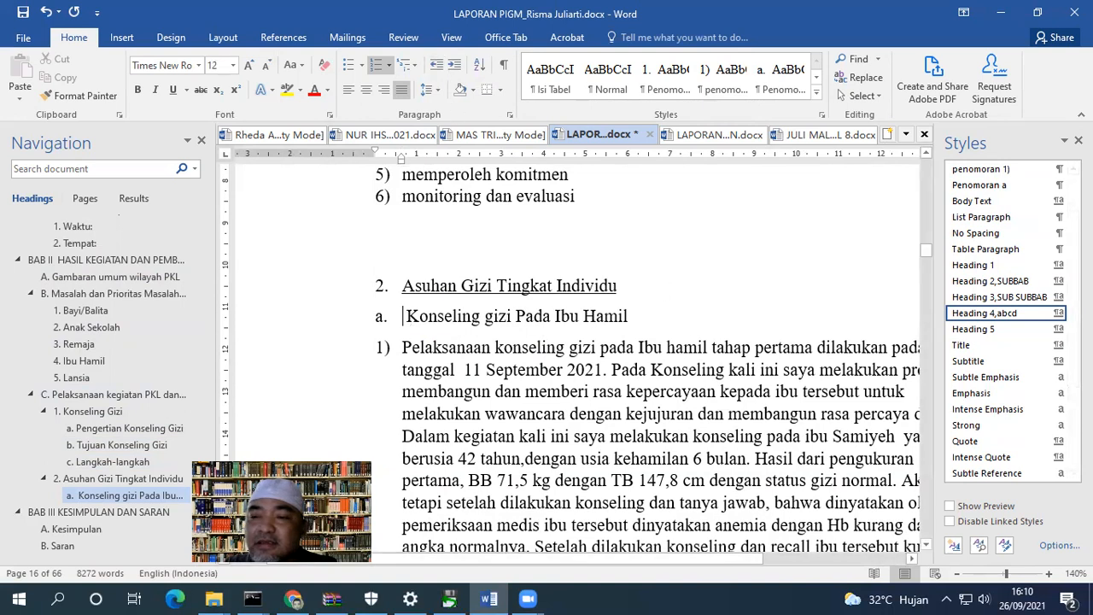
Update the Heading 4,abcd style to match the reformatted "Konseling gizi Pada Ibu Hamil" heading.
left_click(1056, 313)
left_click(967, 331)
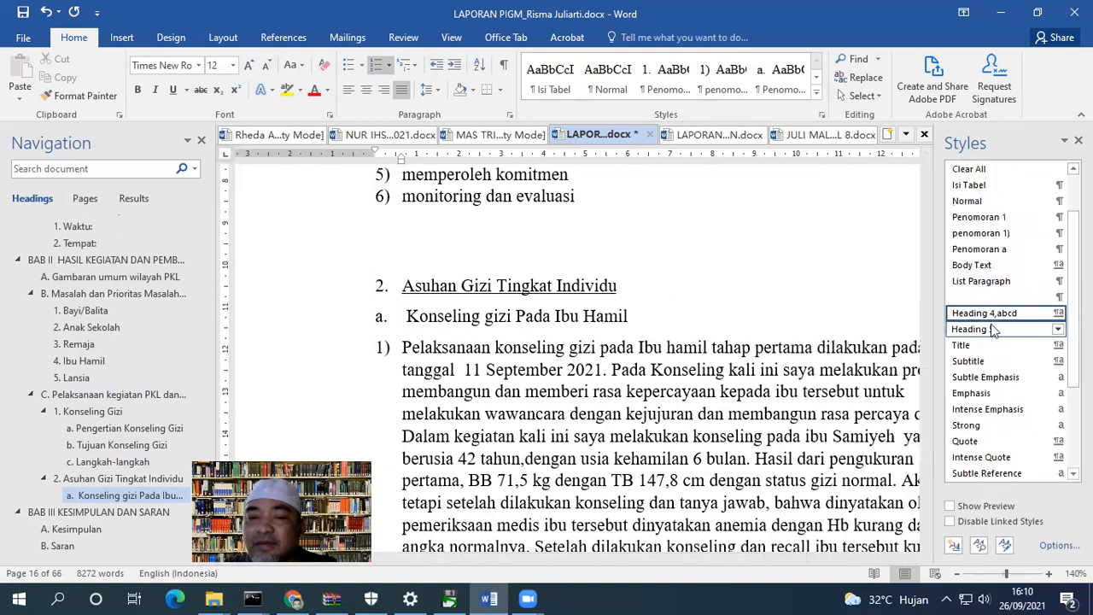
scroll(530, 306, "down", 8)
scroll(530, 305, "down", 6)
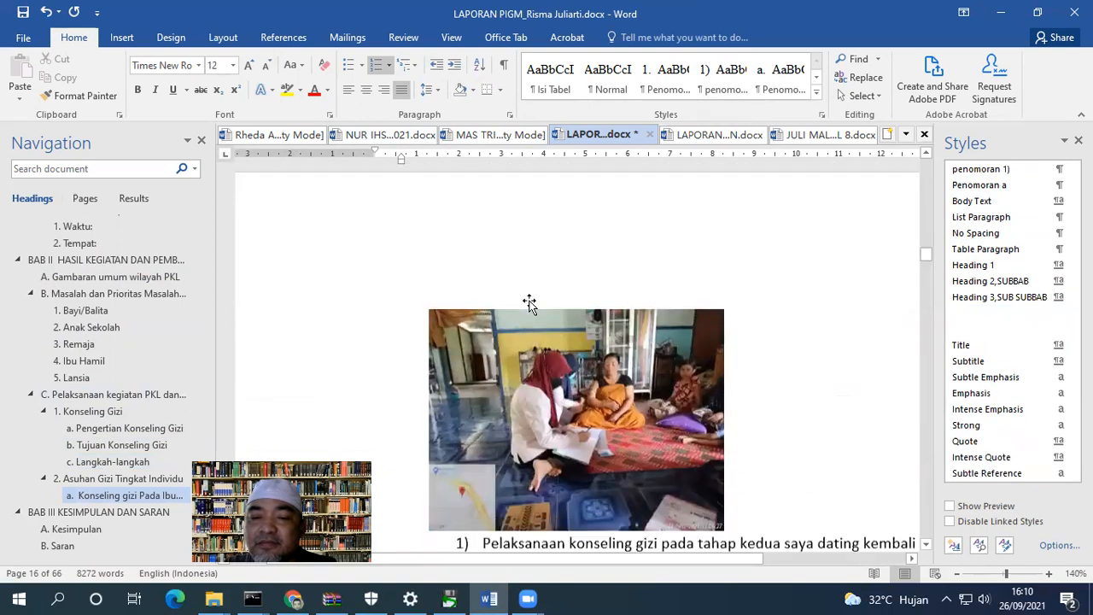
Apply the penomoran 1) style to the second-stage "Pelaksanaan konseling gizi" paragraph for pregnant women.
left_click(527, 312)
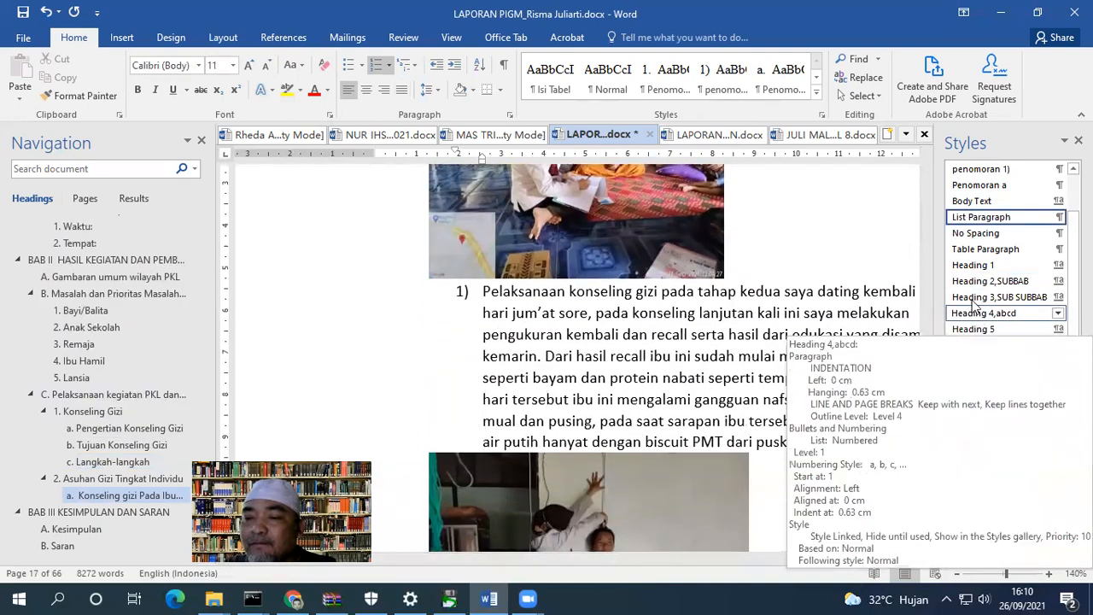
left_click(979, 169)
scroll(532, 353, "down", 5)
Apply the penomoran 1) style to the third-stage "Pelaksanaan konseling gizi" paragraph and delete its manually typed "3)".
left_click(531, 354)
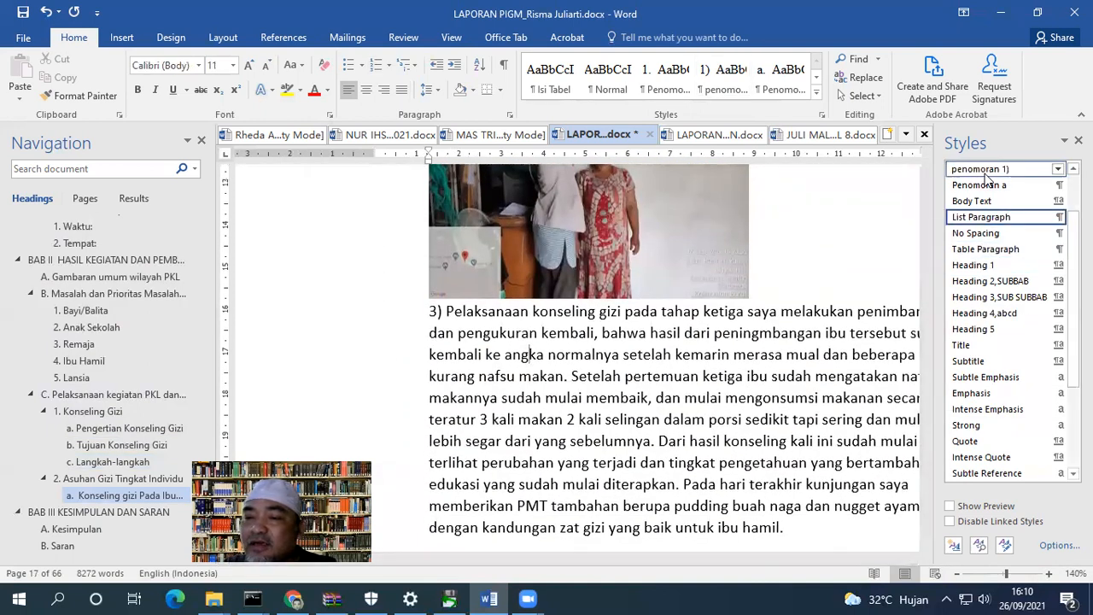
left_click(982, 169)
scroll(421, 247, "down", 3)
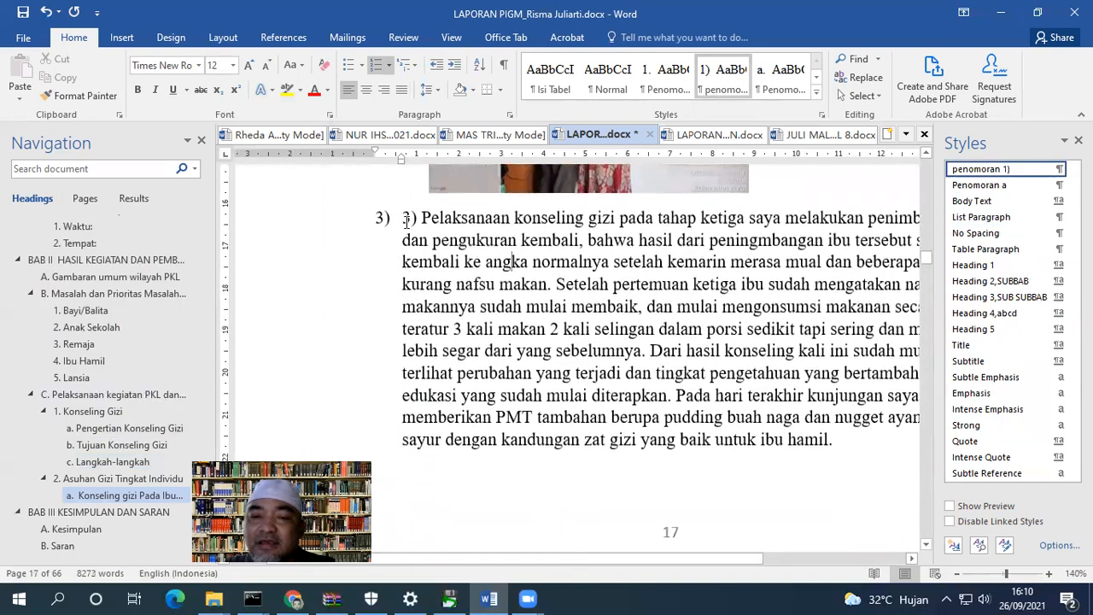
key("Delete")
key("Delete")
key("Delete")
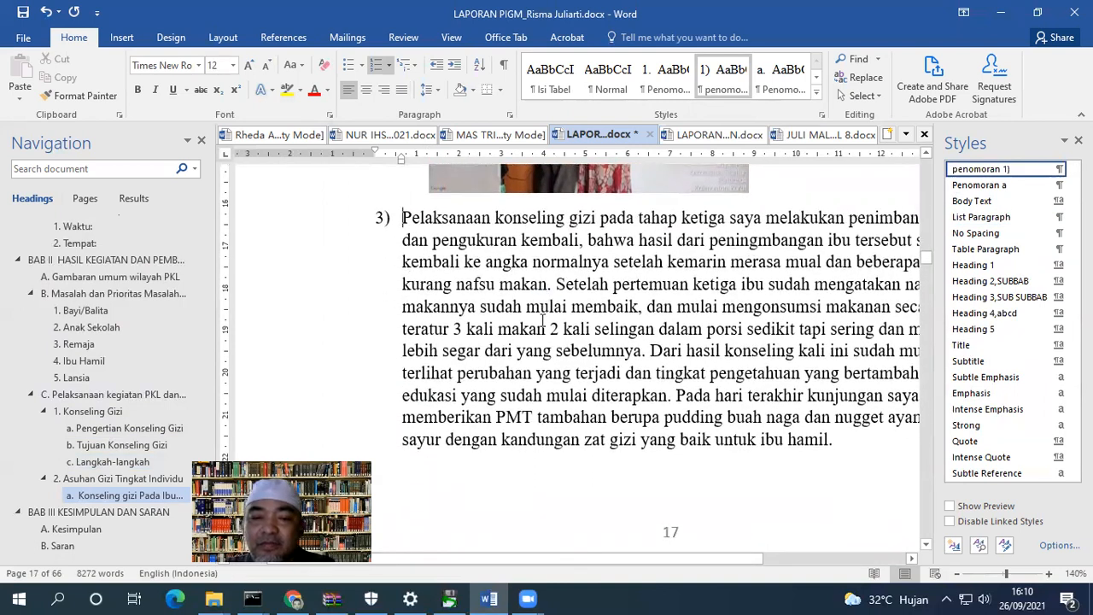
Remove the blank lines above "Konseling Gizi Pada Bayi/Balita" and convert that line to Heading 4,abcd without its typed "b.".
scroll(543, 332, "down", 10)
scroll(543, 332, "down", 5)
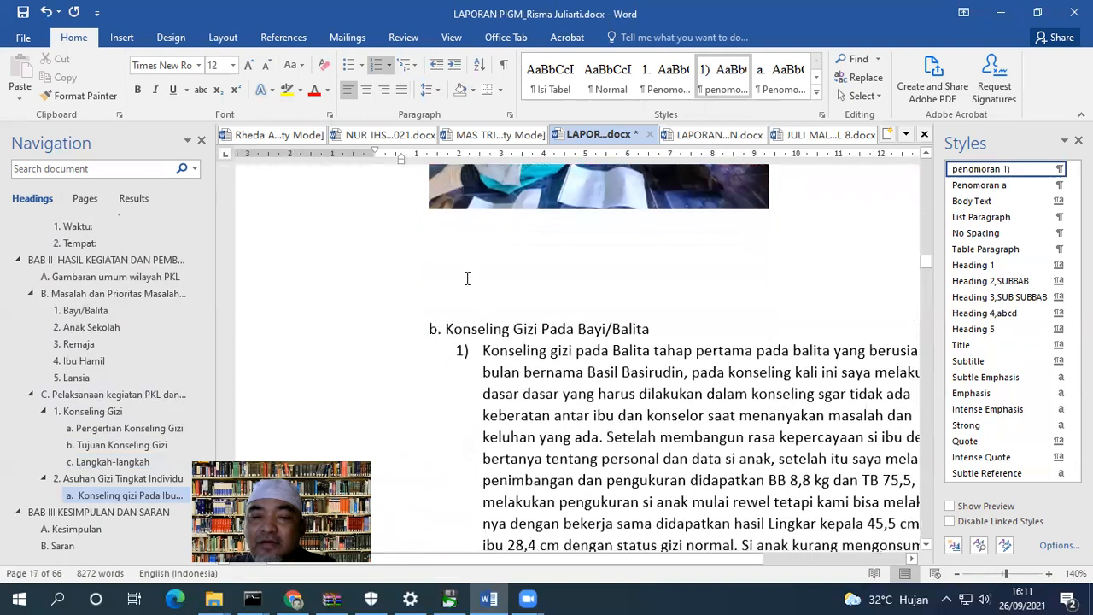
left_click(461, 263)
key("Delete")
key("Delete")
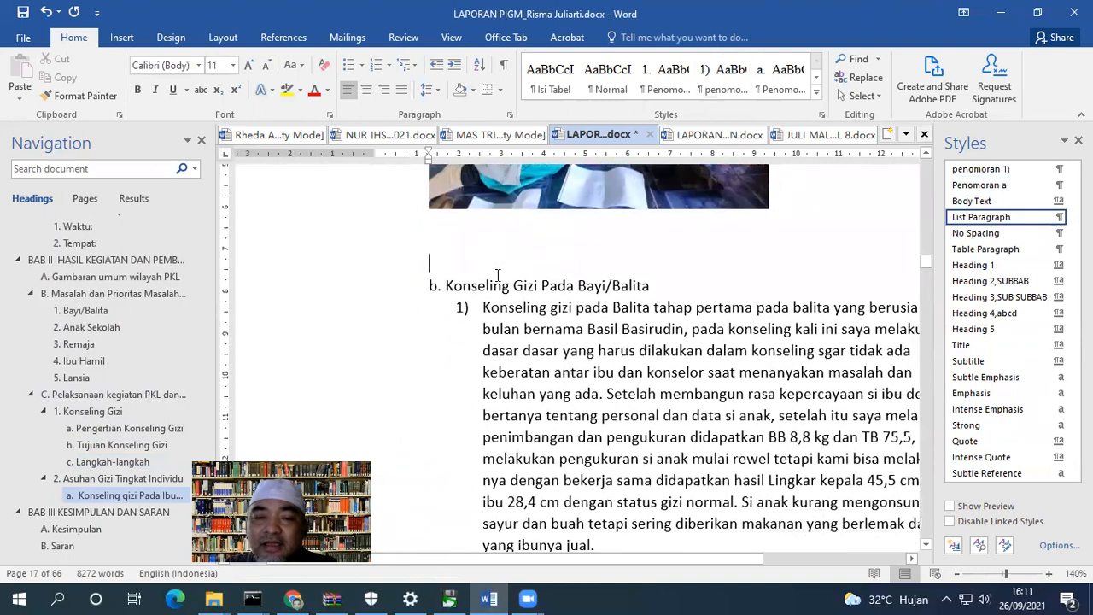
key("Delete")
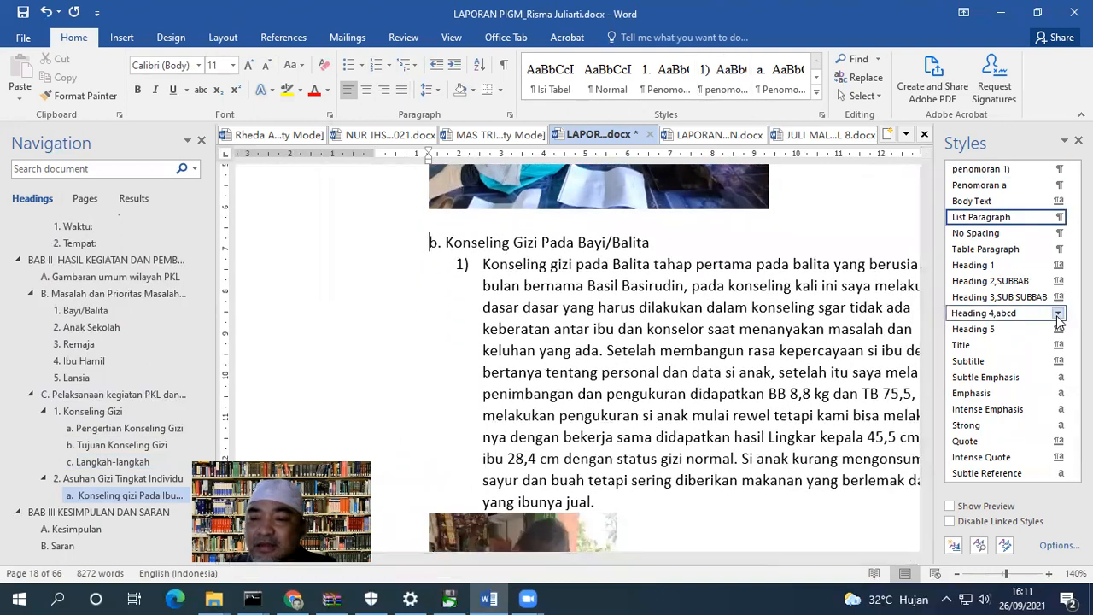
left_click(1001, 312)
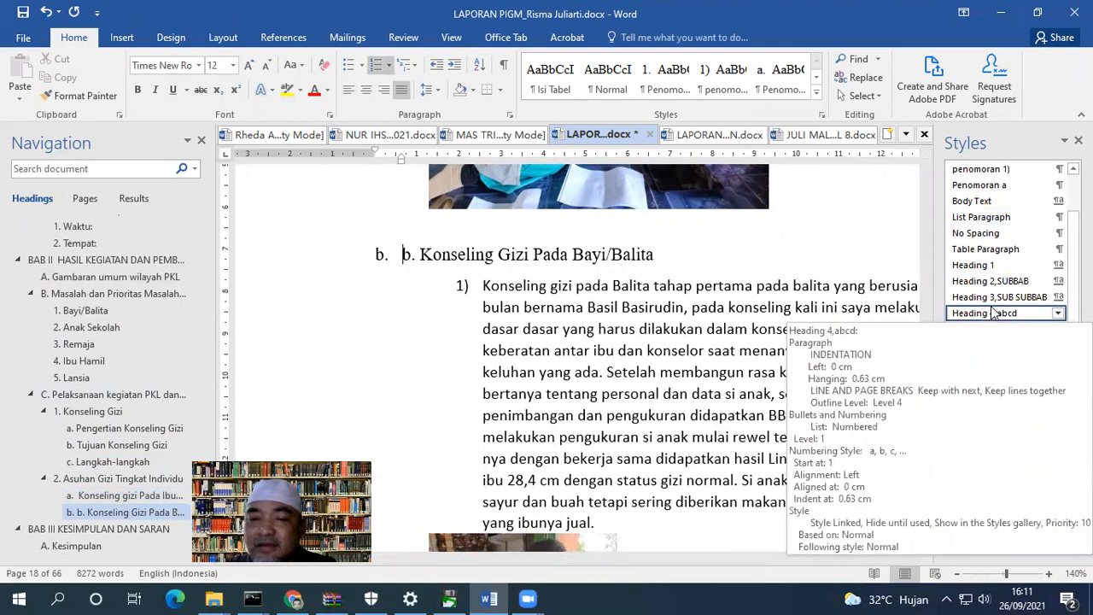
key("Delete")
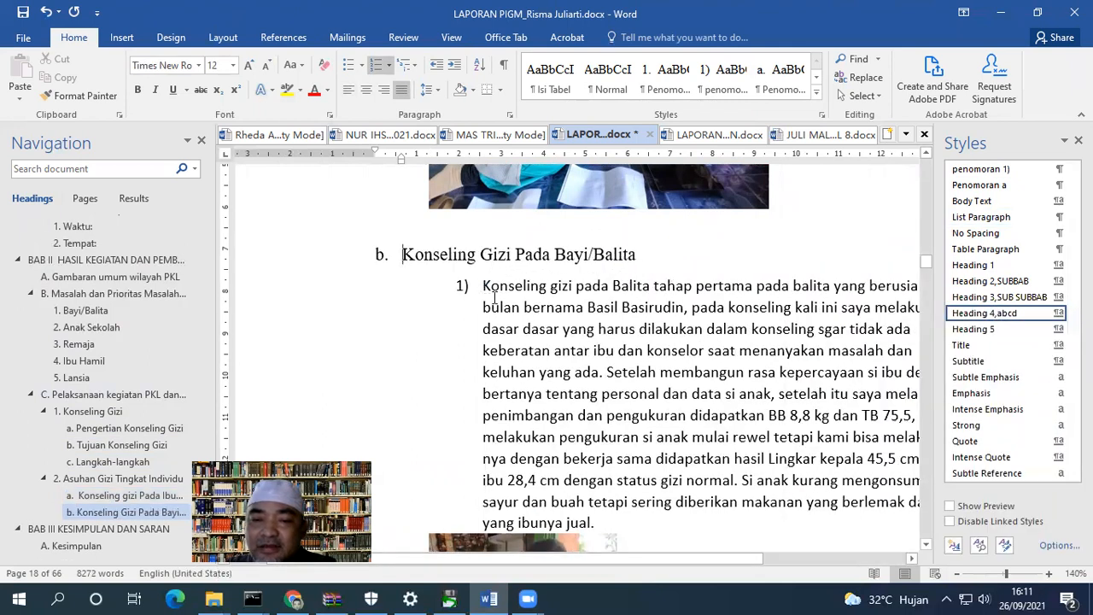
Apply the penomoran 1) style to the first-stage "Konseling gizi pada Balita" paragraph and restart its numbering at 1.
left_click(492, 308)
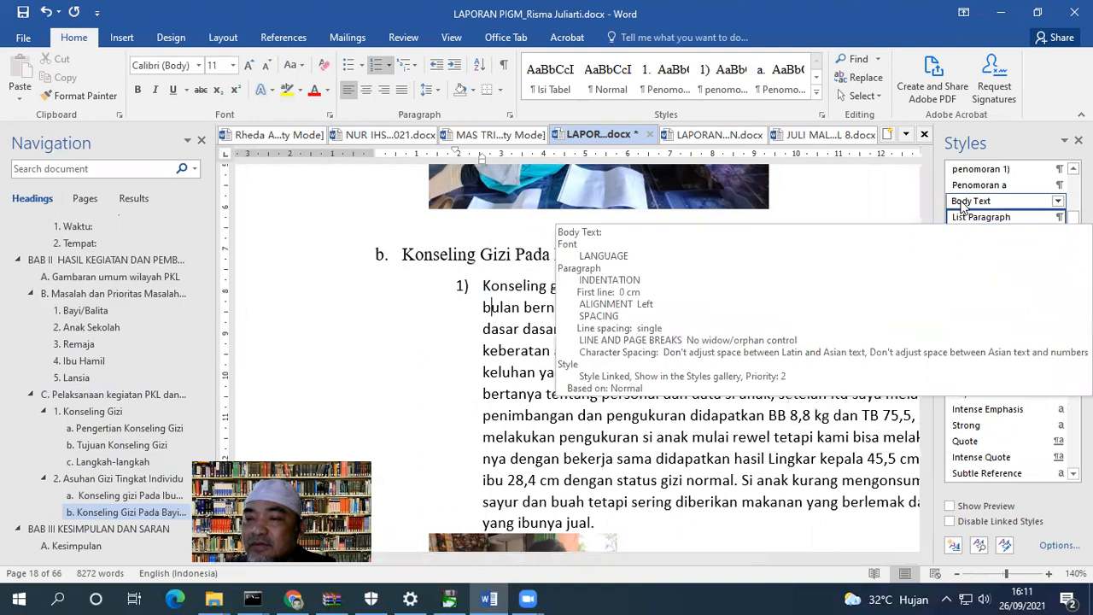
left_click(981, 168)
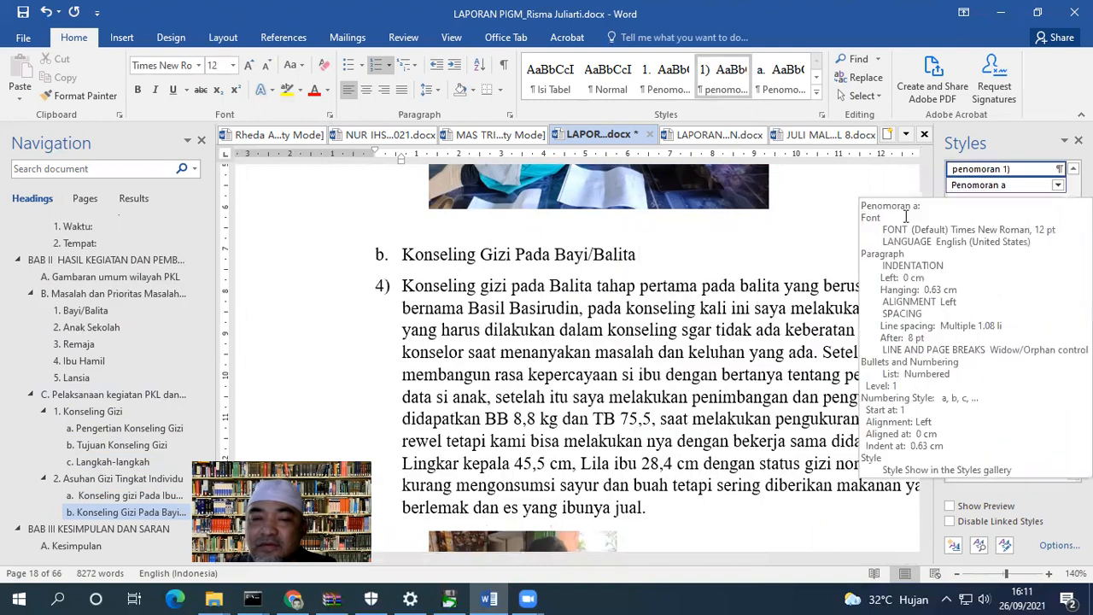
left_click(383, 285)
right_click(383, 285)
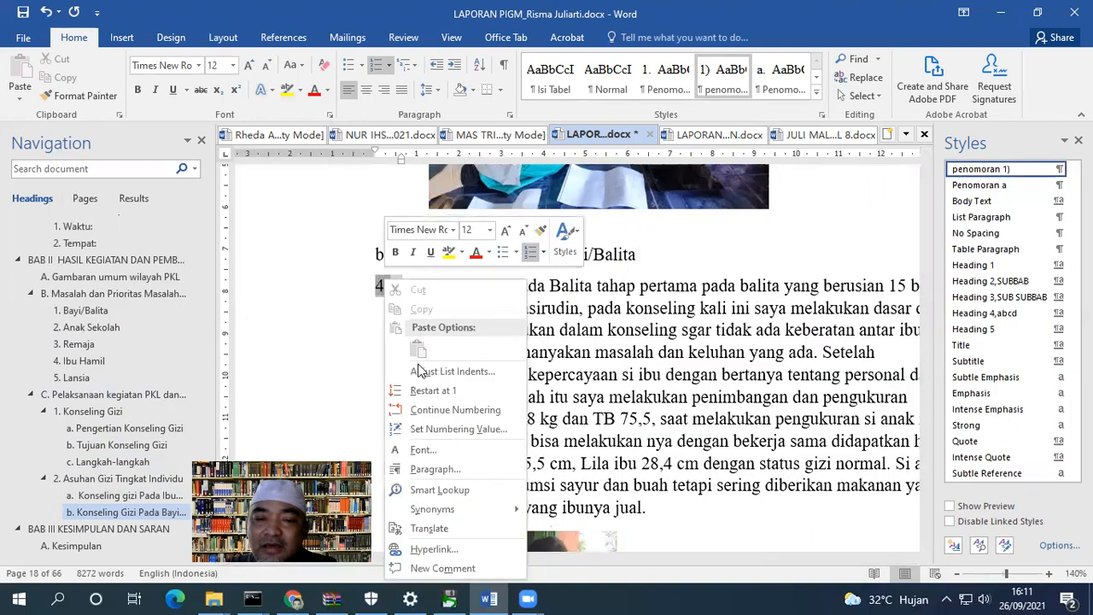
left_click(418, 390)
scroll(482, 322, "down", 2)
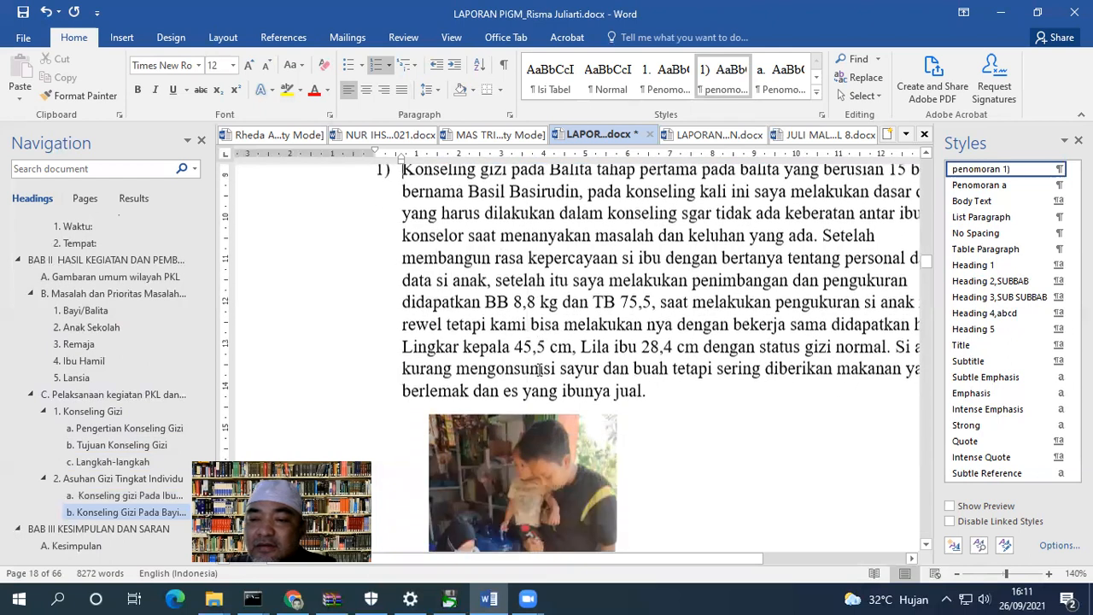
Justify the first-stage Balita paragraph with 1.5 line spacing and update the penomoran 1) style to match it.
scroll(483, 323, "up", 1)
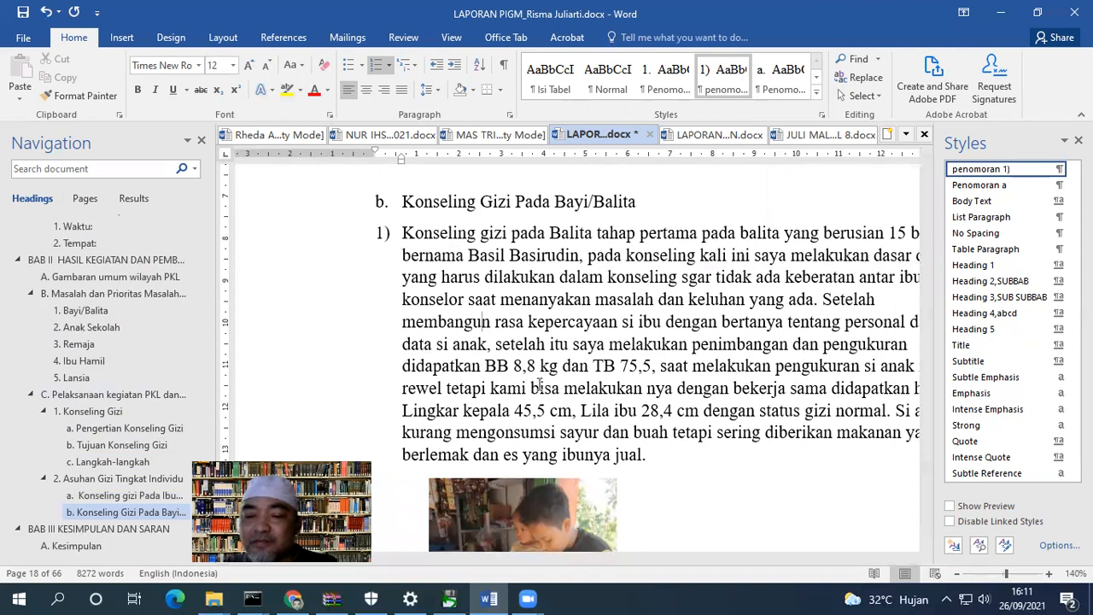
scroll(690, 445, "down", 2)
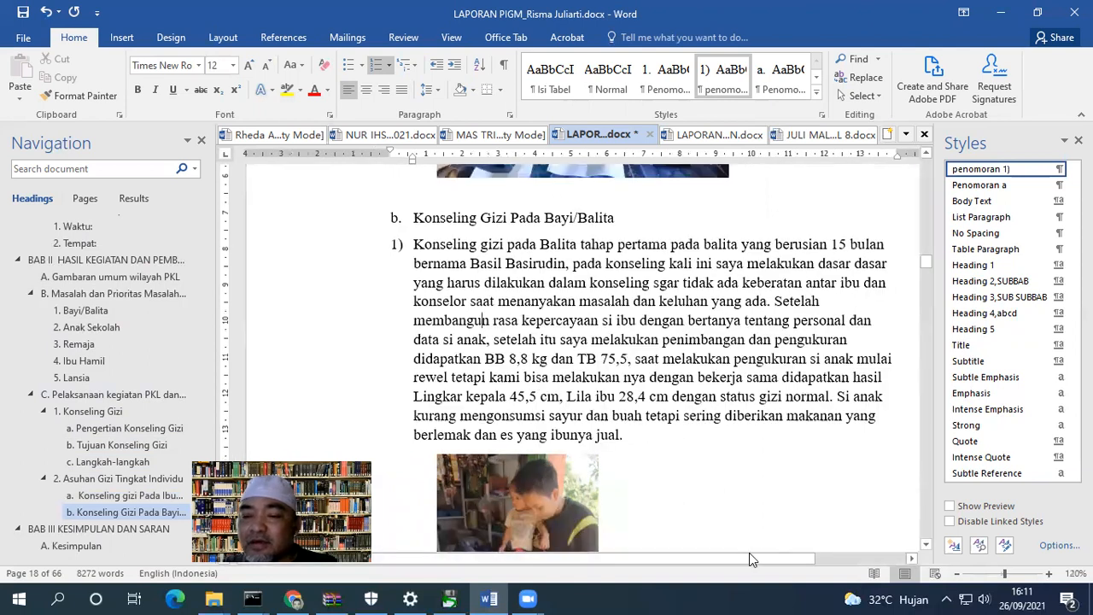
scroll(749, 560, "right", 2)
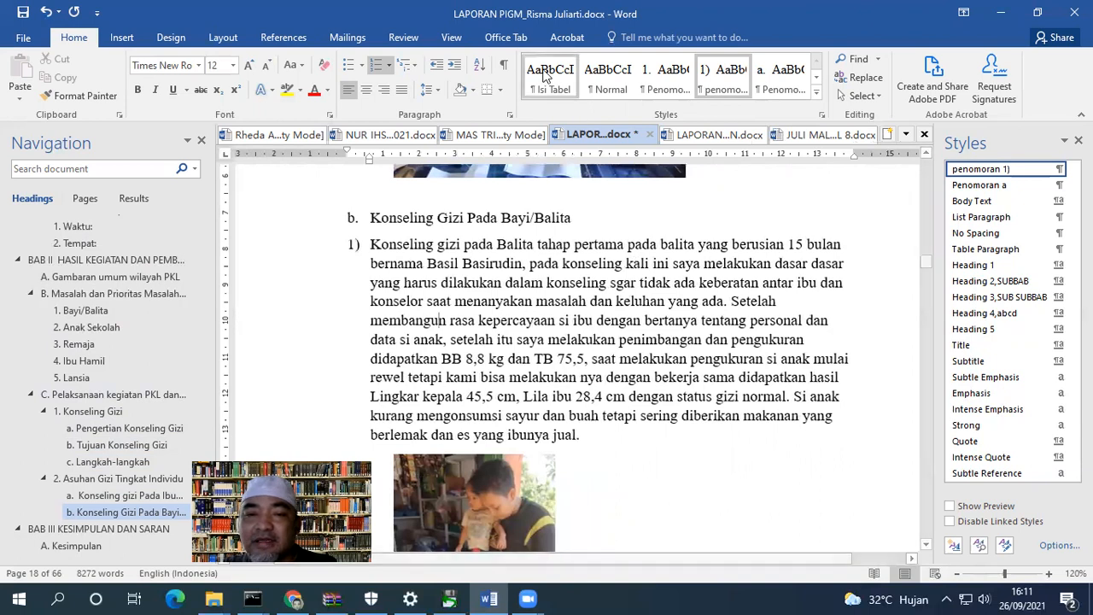
left_click(401, 89)
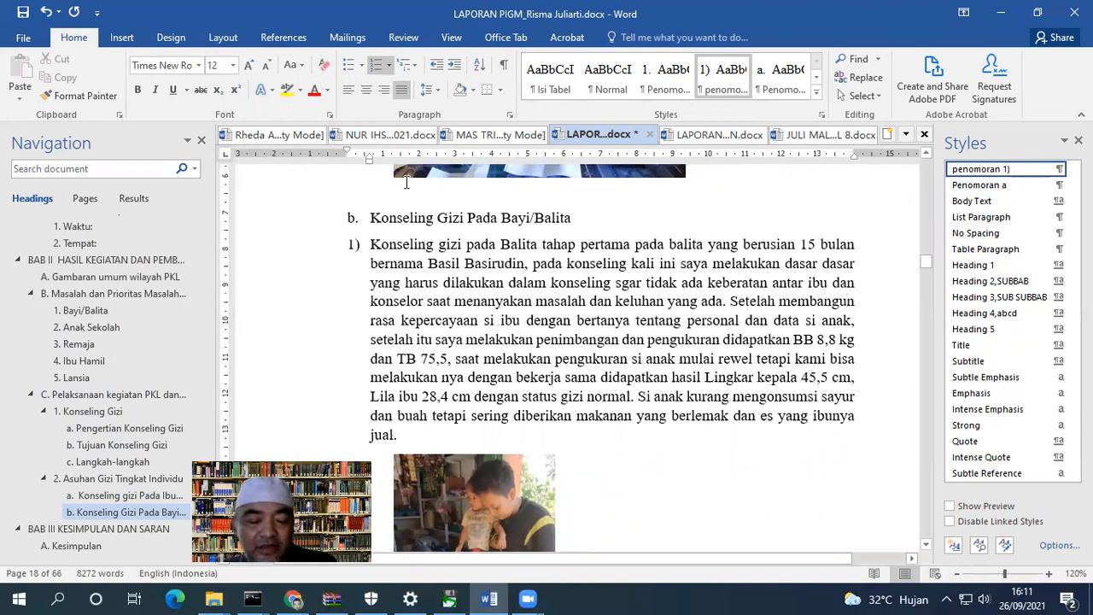
key("ctrl+5")
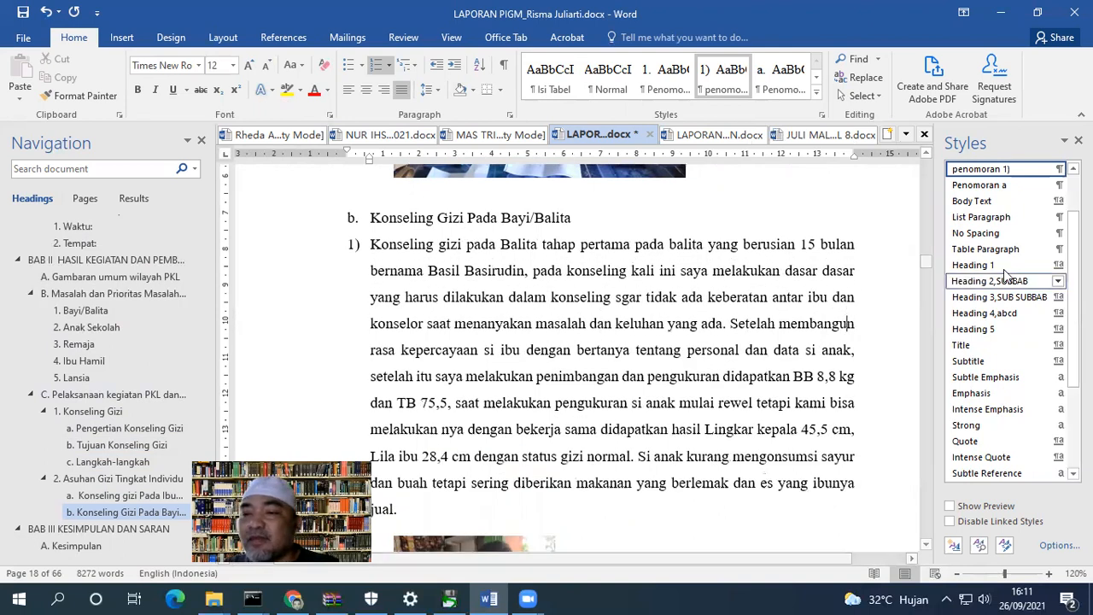
left_click(1057, 170)
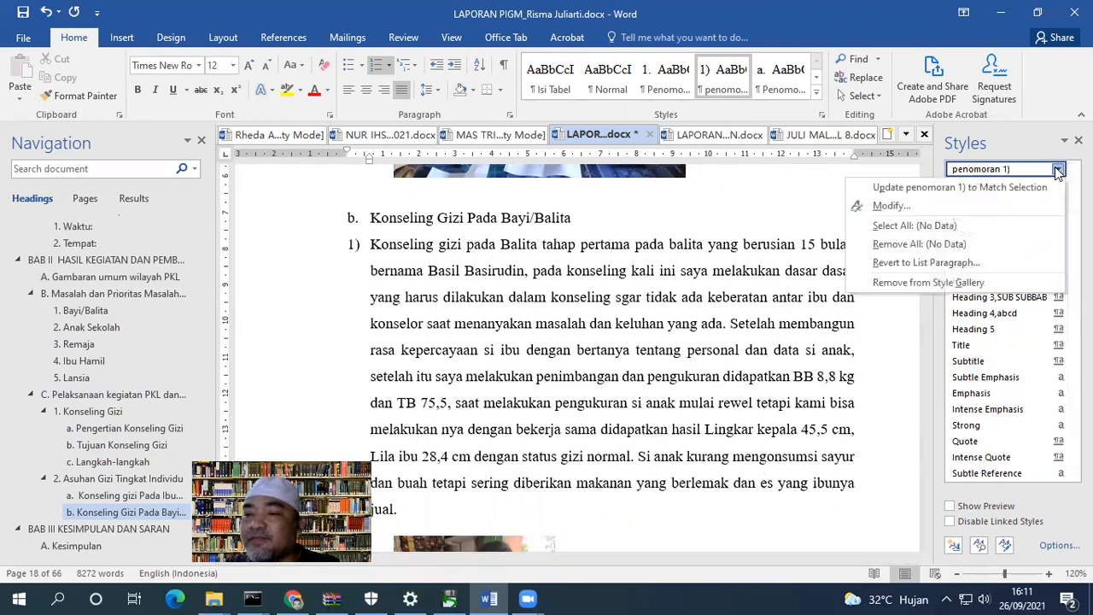
left_click(959, 187)
Apply the updated penomoran 1) style to the second-stage "Konseling gizi pada Balita" paragraph.
scroll(609, 369, "up", 3)
scroll(610, 367, "down", 15)
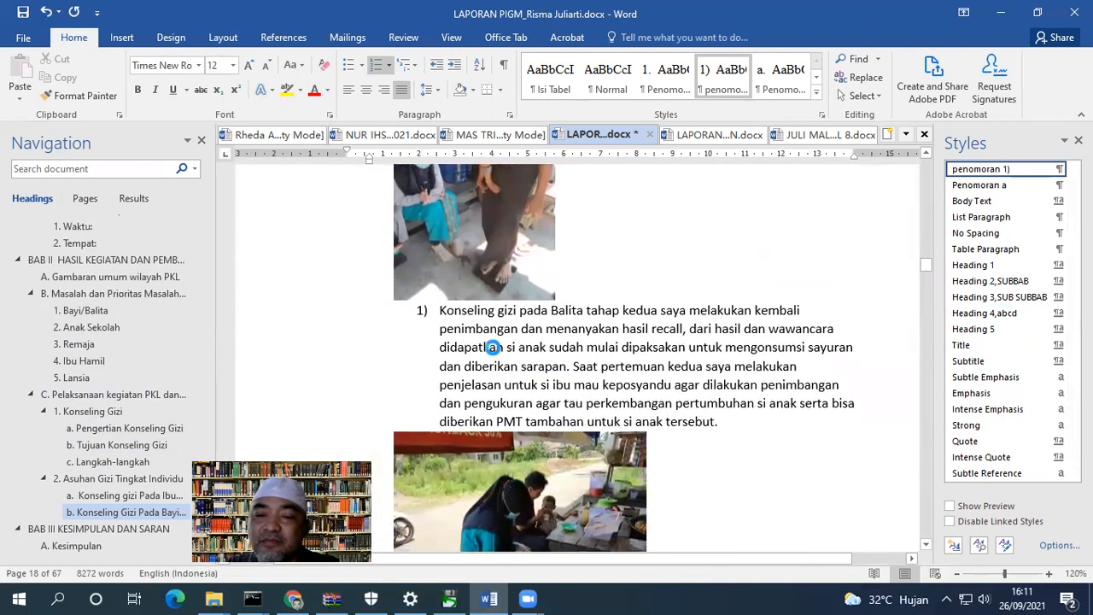
left_click(494, 348)
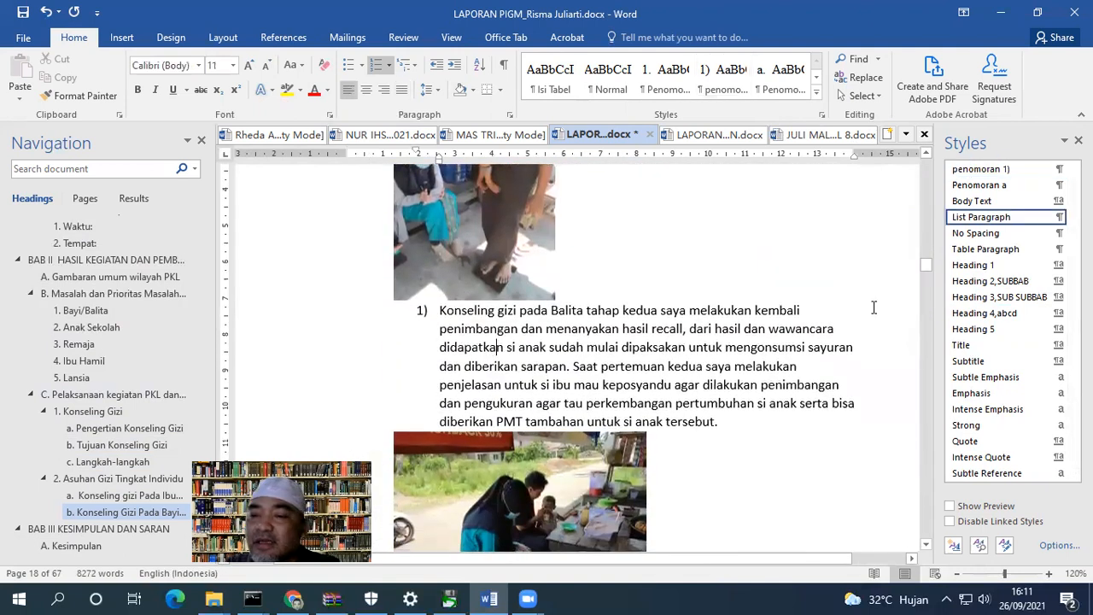
left_click(980, 169)
Apply the Heading 3,SUB SUBBAB style to the "Penyuluhan Gizi" line and delete its manually typed "3.".
scroll(481, 370, "up", 2)
scroll(482, 370, "down", 10)
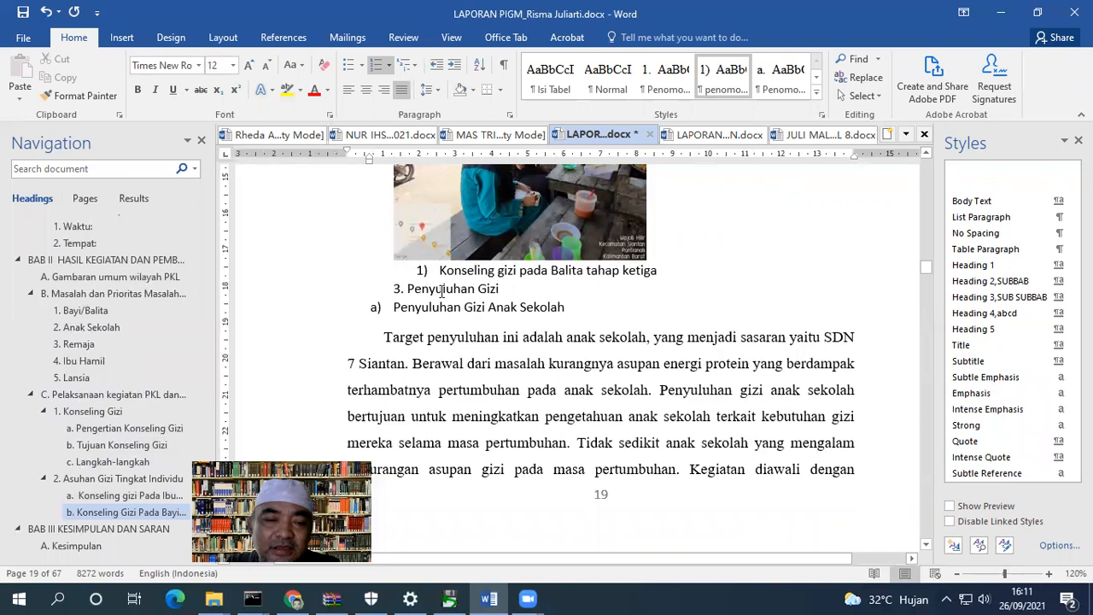
left_click(441, 291)
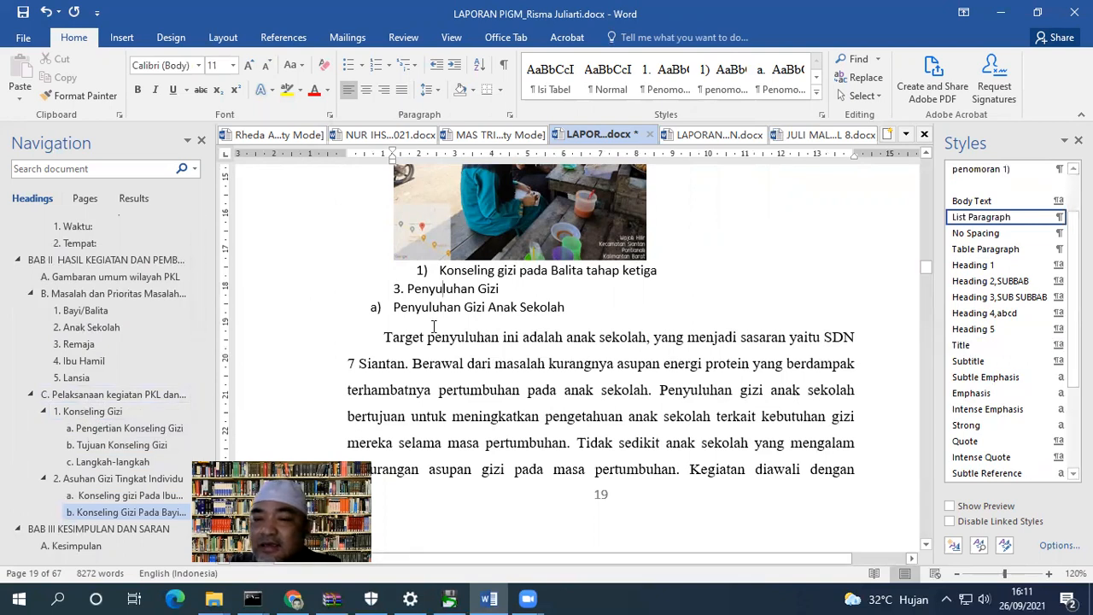
left_click(1001, 297)
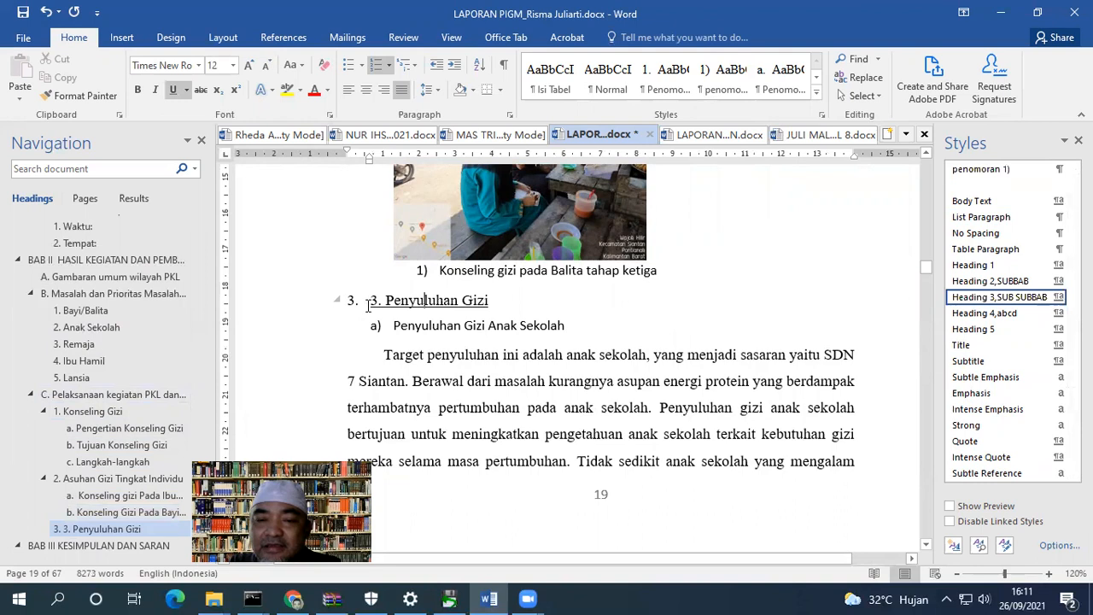
key("Delete")
key("Delete")
key("Delete")
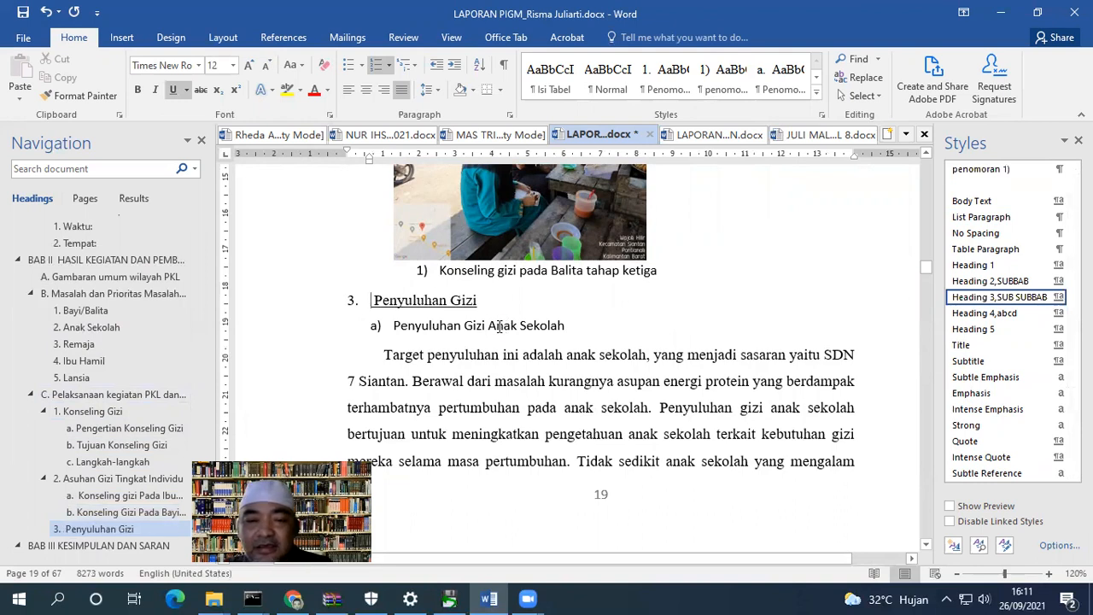
Apply the Heading 4,abcd style to the "Penyuluhan Gizi Anak Sekolah" line.
left_click(435, 326)
left_click(984, 313)
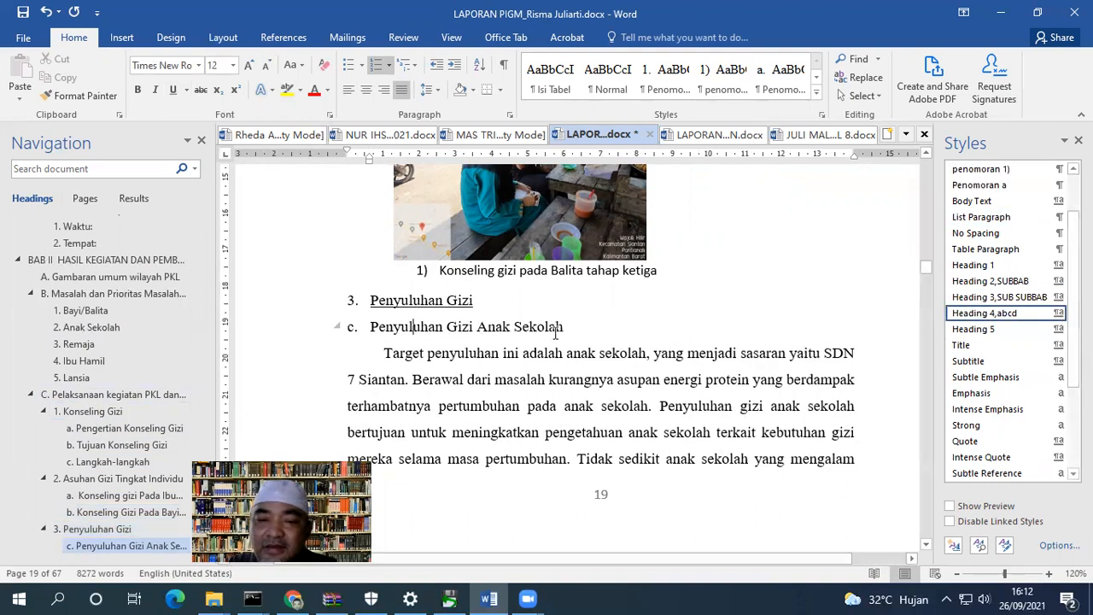
scroll(440, 366, "down", 3)
left_click(427, 297)
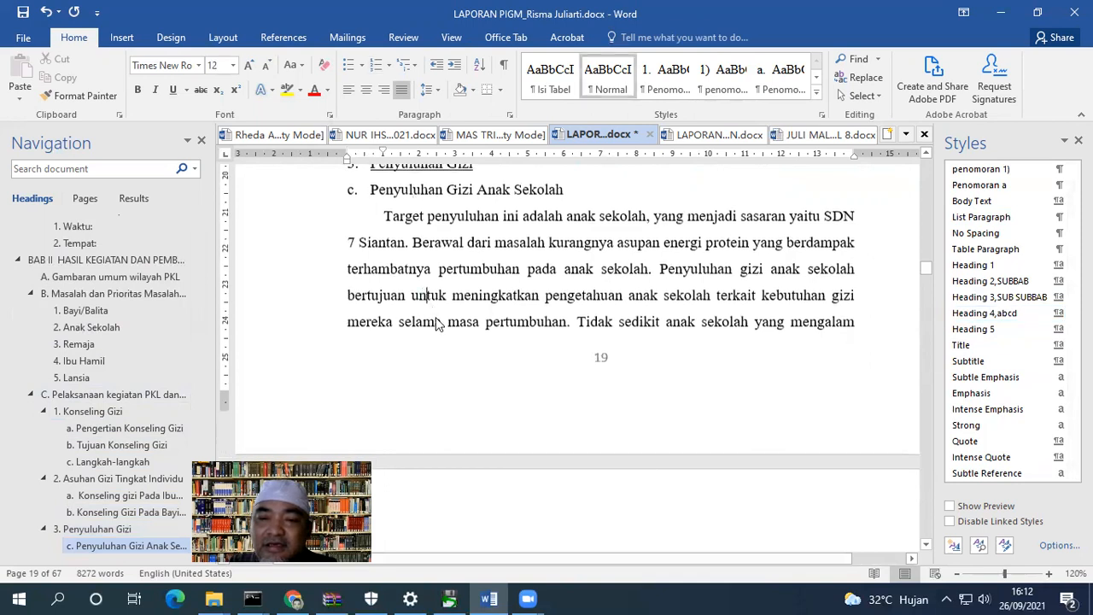
Apply the Heading 4,abcd style to the "Penyuluhan Gizi Remaja" line.
scroll(440, 324, "down", 6)
scroll(491, 341, "down", 8)
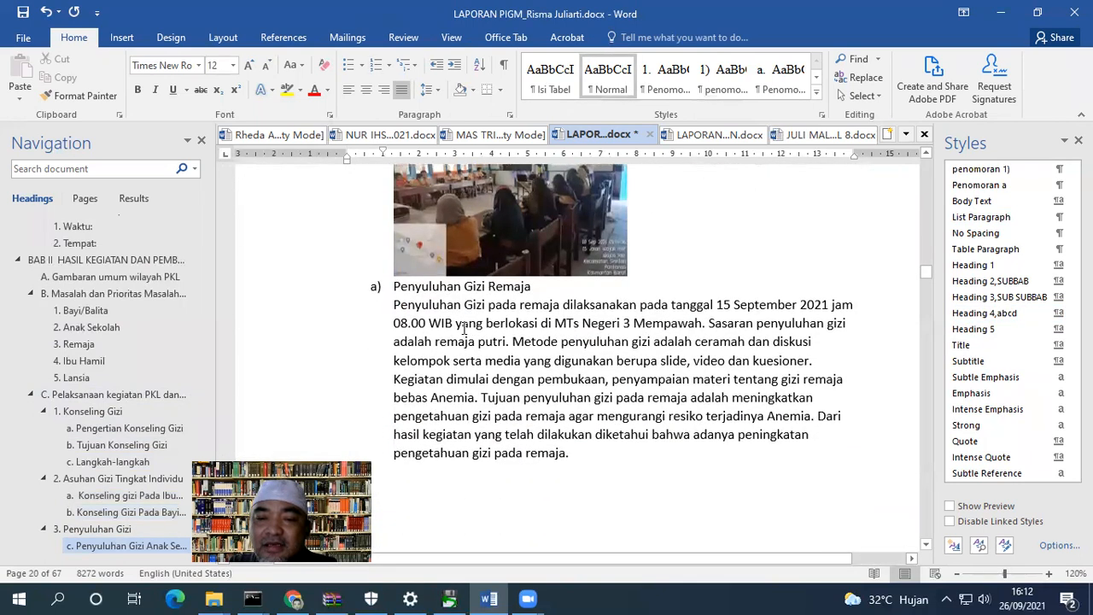
left_click(459, 326)
left_click(429, 289)
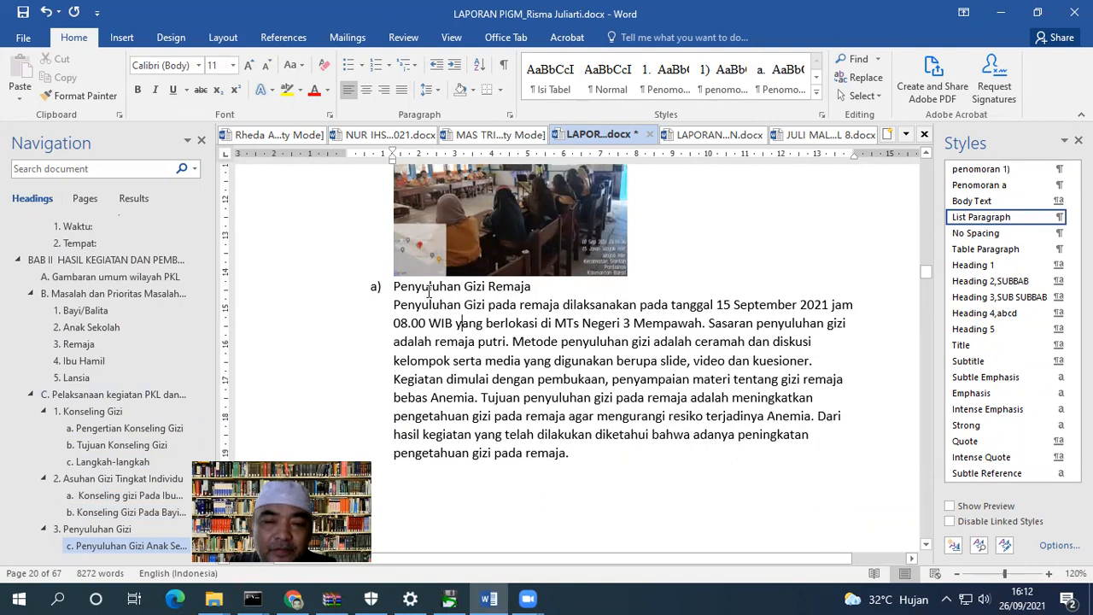
left_click(428, 288)
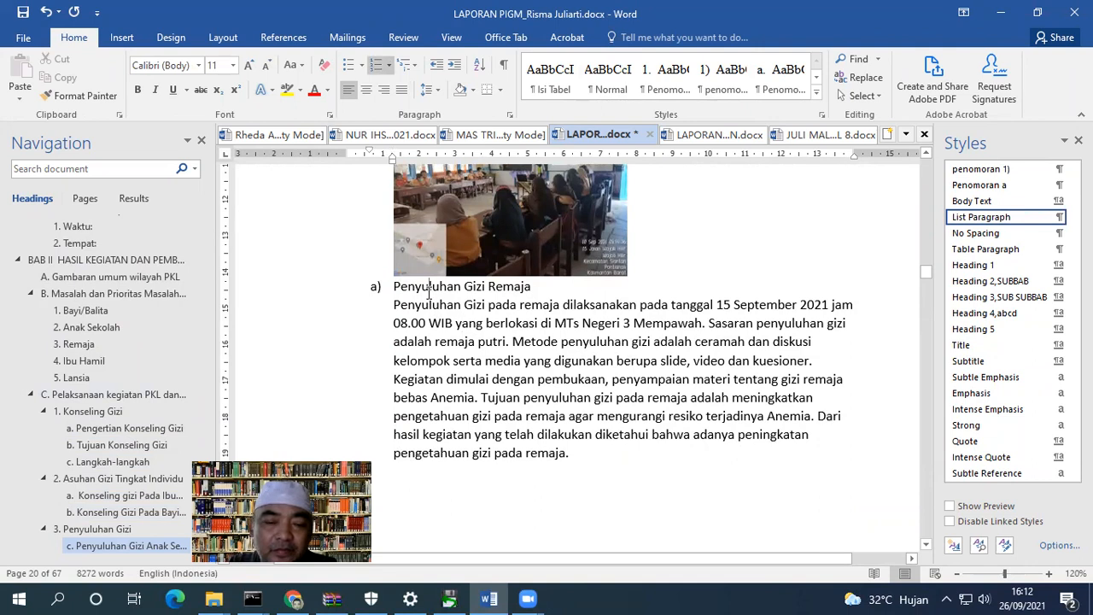
scroll(111, 391, "down", 1)
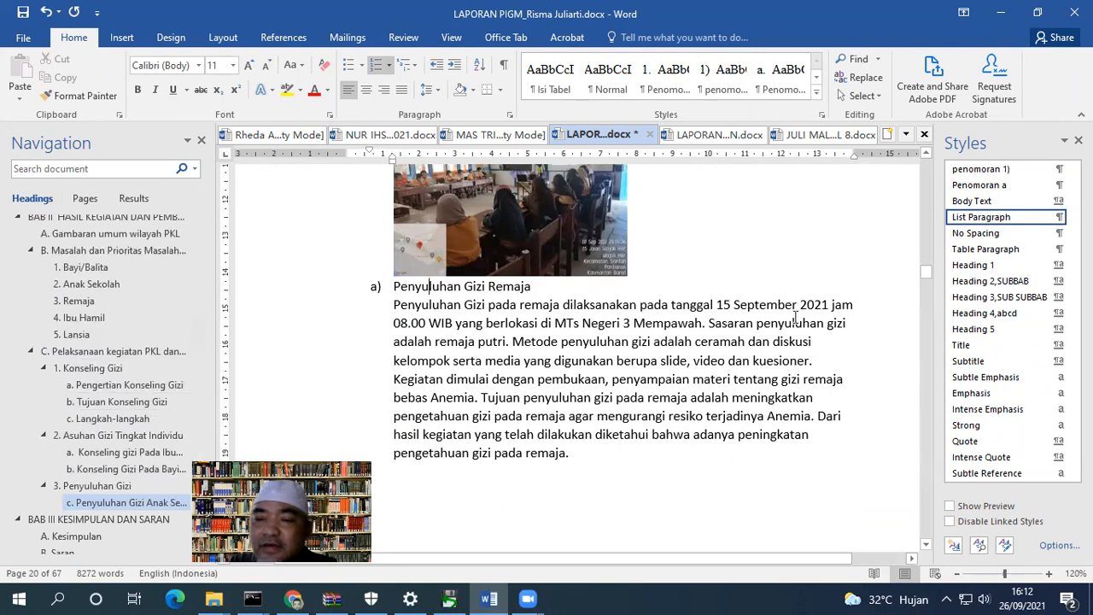
left_click(969, 314)
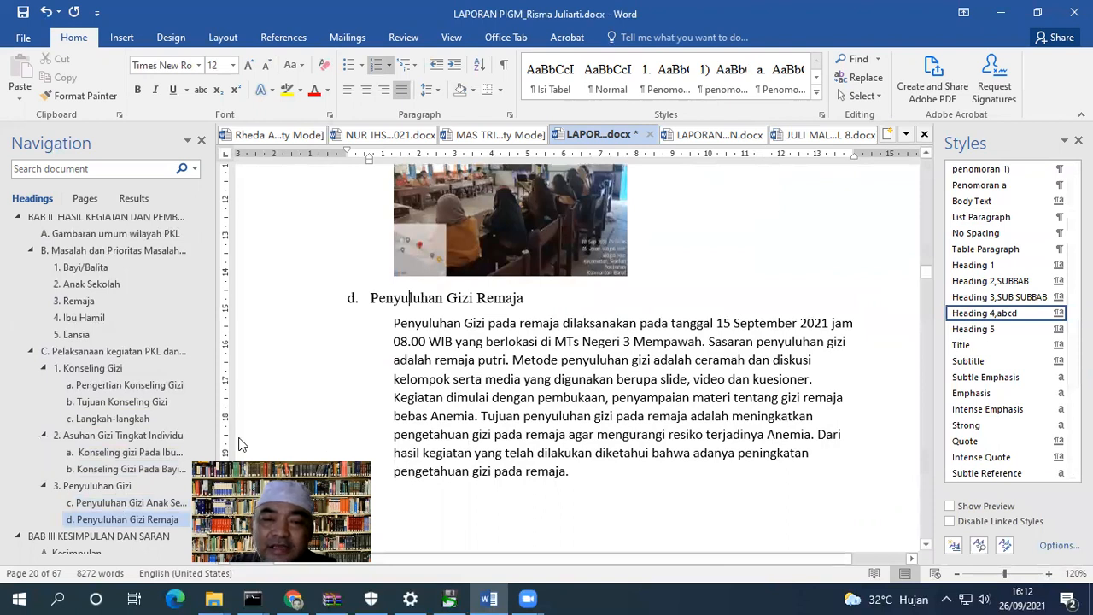
Restart the lettering of the "Penyuluhan Gizi Anak Sekolah" heading at a, and return to the paragraph under "Penyuluhan Gizi Remaja".
scroll(364, 280, "up", 8)
left_click(352, 269)
right_click(355, 269)
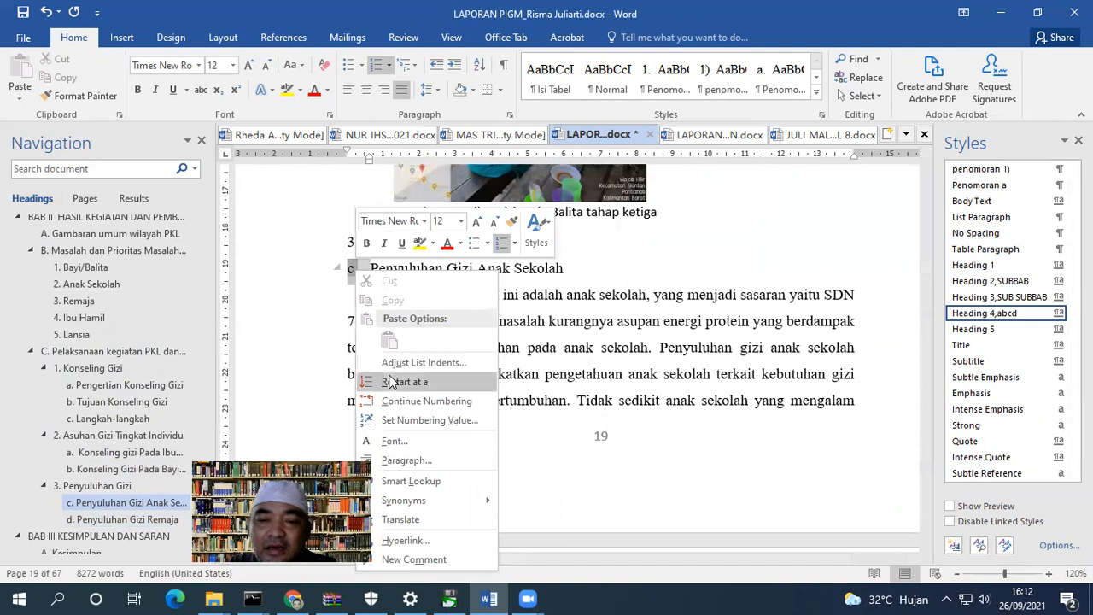
left_click(397, 381)
scroll(396, 345, "down", 15)
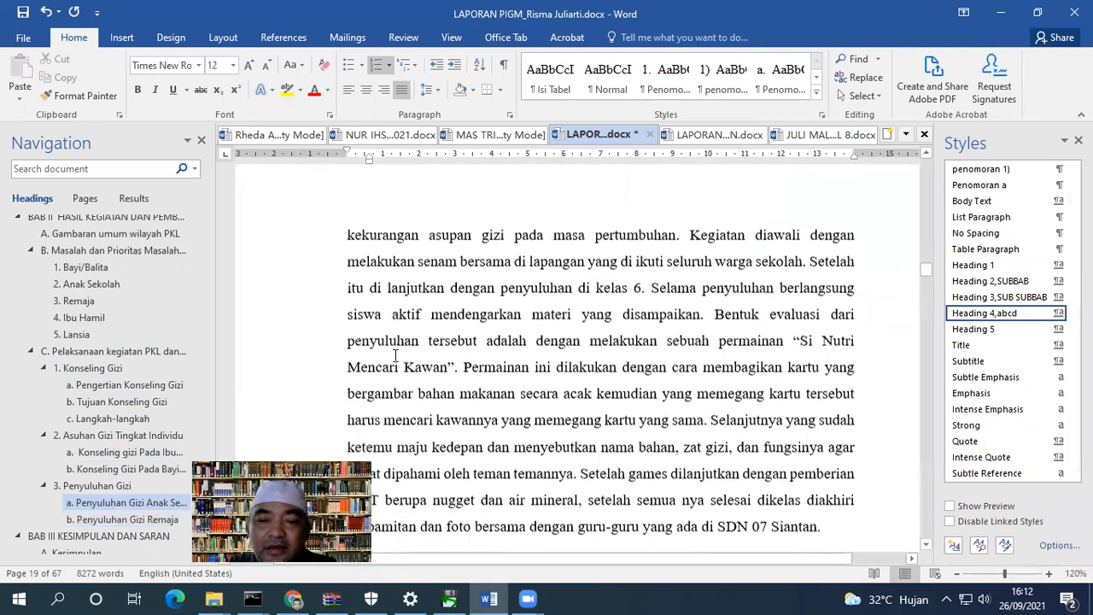
left_click(452, 326)
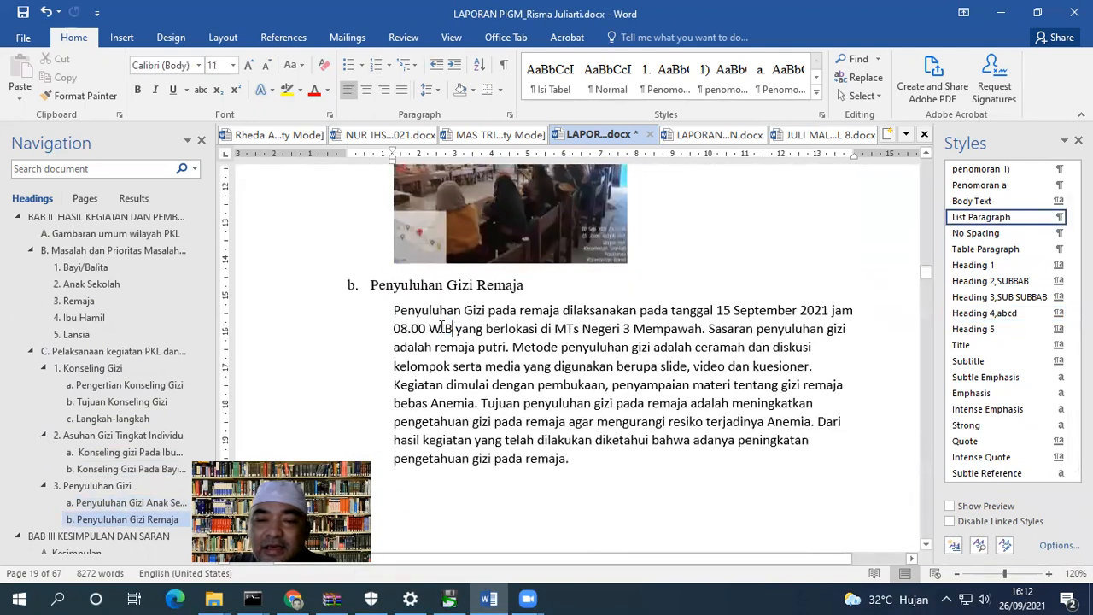
Apply the Normal style to the paragraph under "Penyuluhan Gizi Remaja" and Heading 4,abcd to the highlighted "Penyuluhan Gizi Ibu Hamil" line.
scroll(982, 205, "up", 2)
left_click(979, 202)
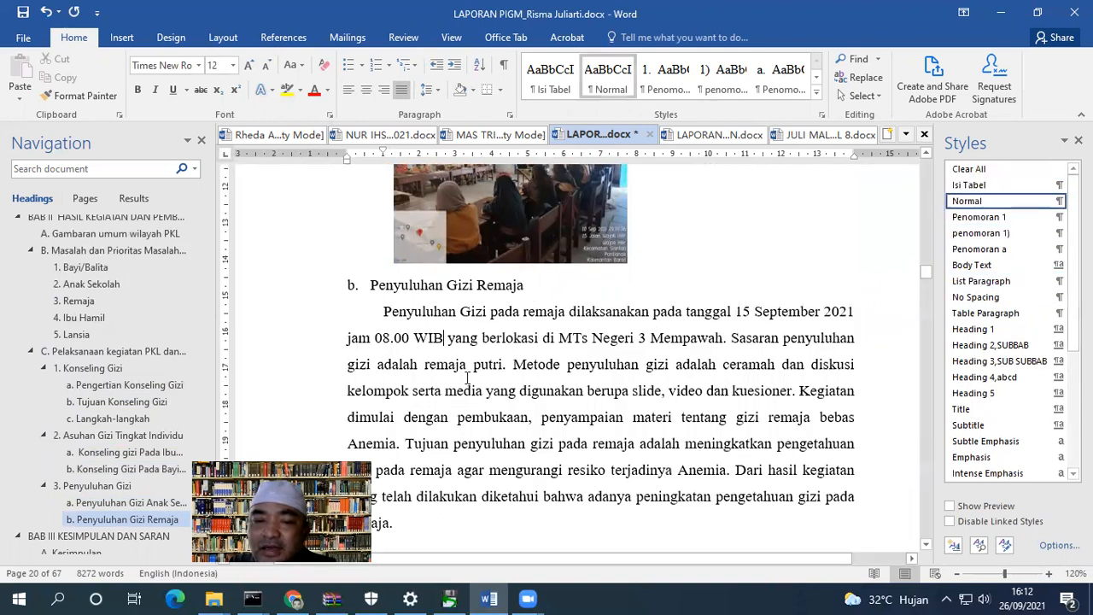
scroll(461, 378, "down", 10)
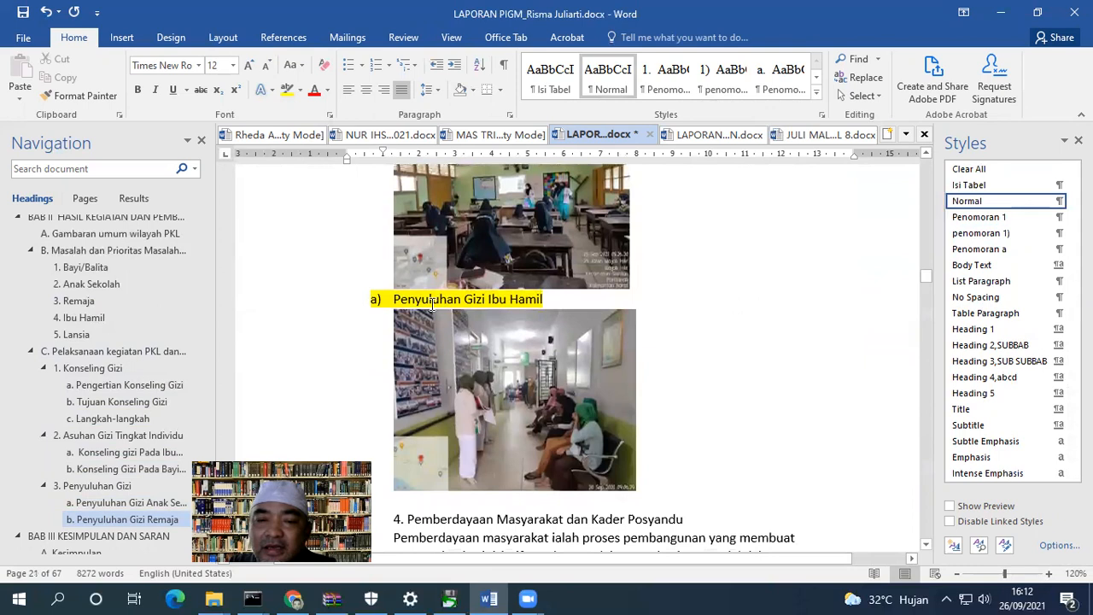
left_click(433, 299)
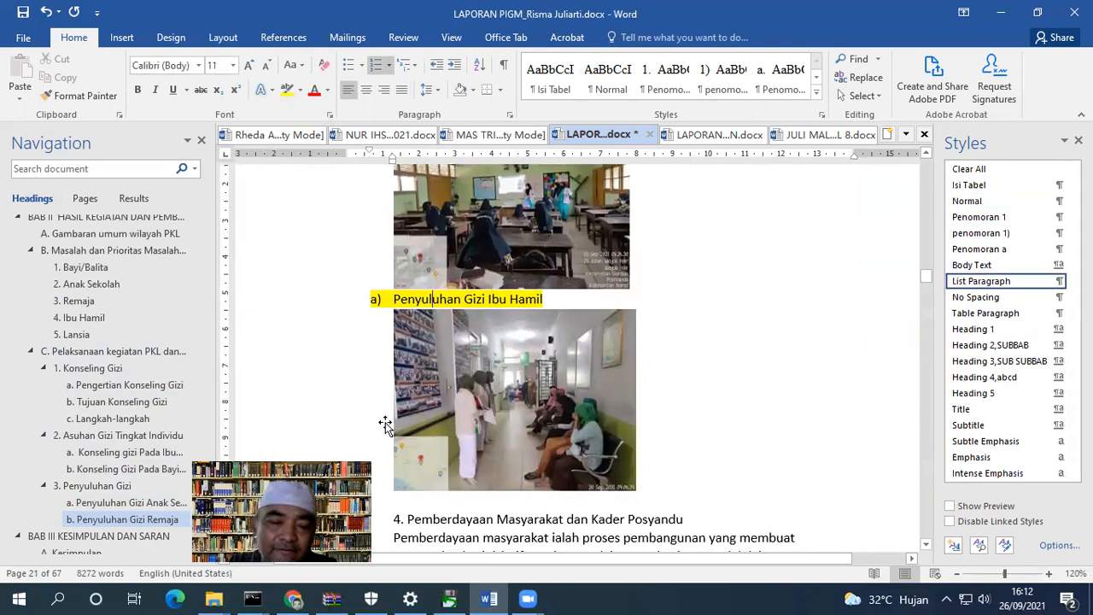
left_click(977, 376)
Apply the Heading 3,SUB SUBBAB style to the "Pemberdayaan Masyarakat dan Kader Posyandu" line and delete its manually typed "4.".
scroll(598, 376, "down", 3)
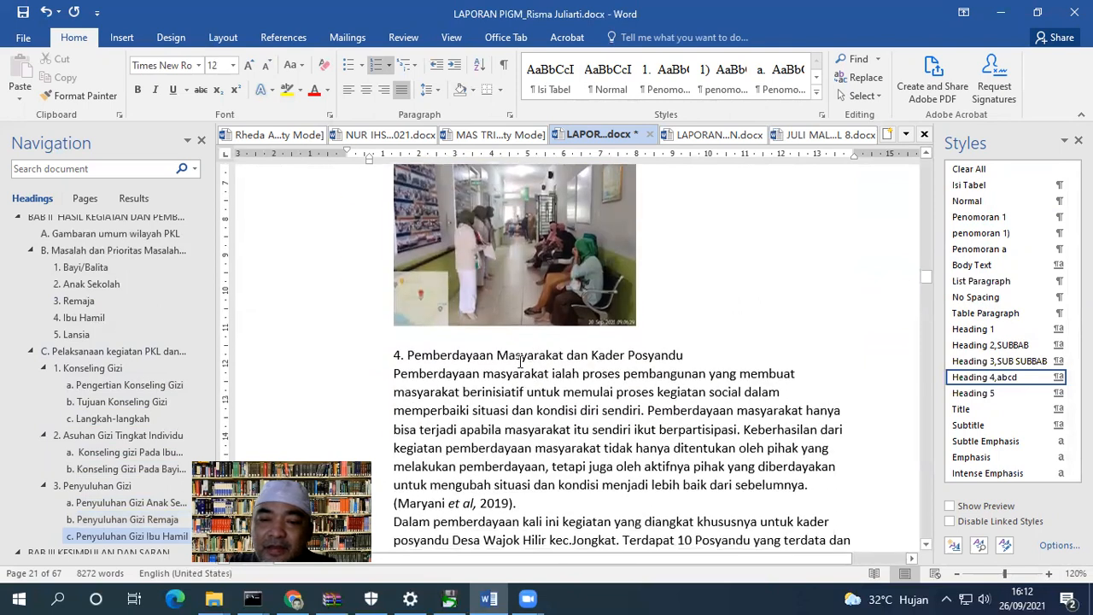
left_click(521, 356)
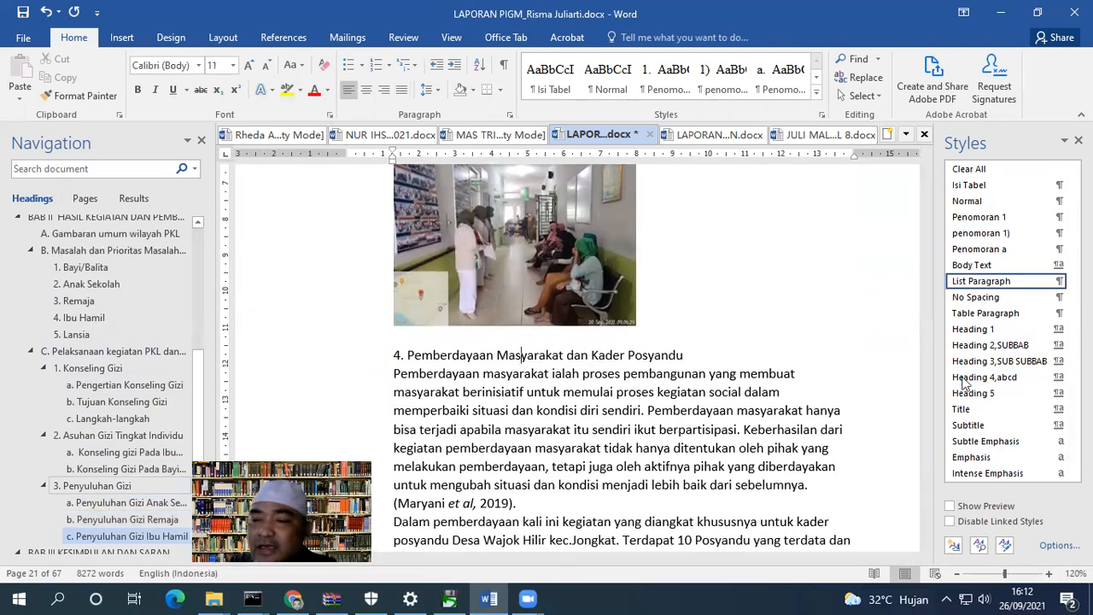
left_click(995, 361)
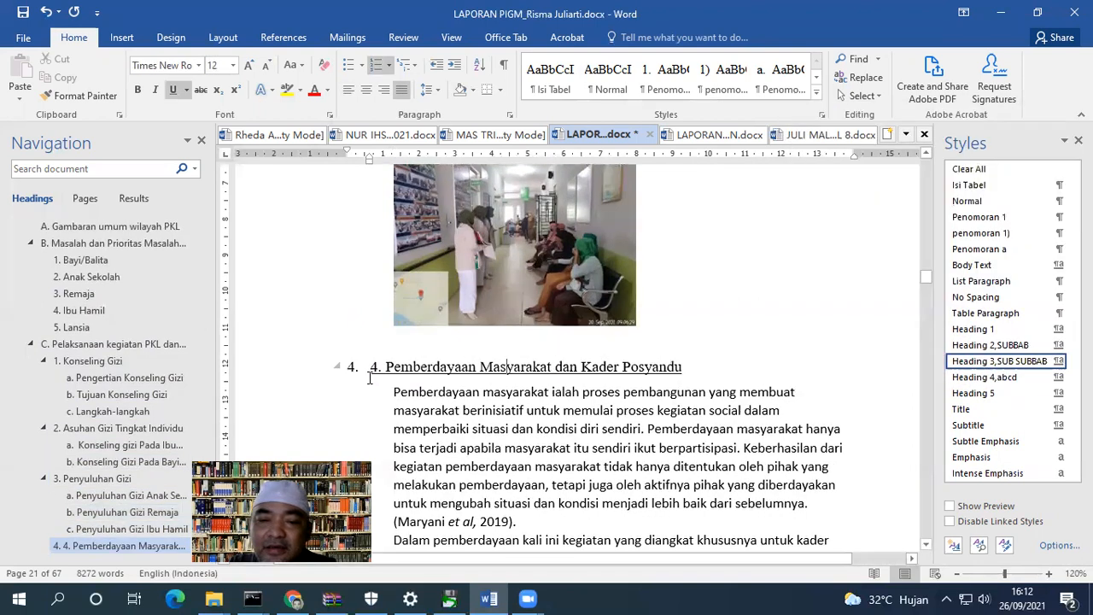
key("Home")
key("Delete")
key("Delete")
key("Delete")
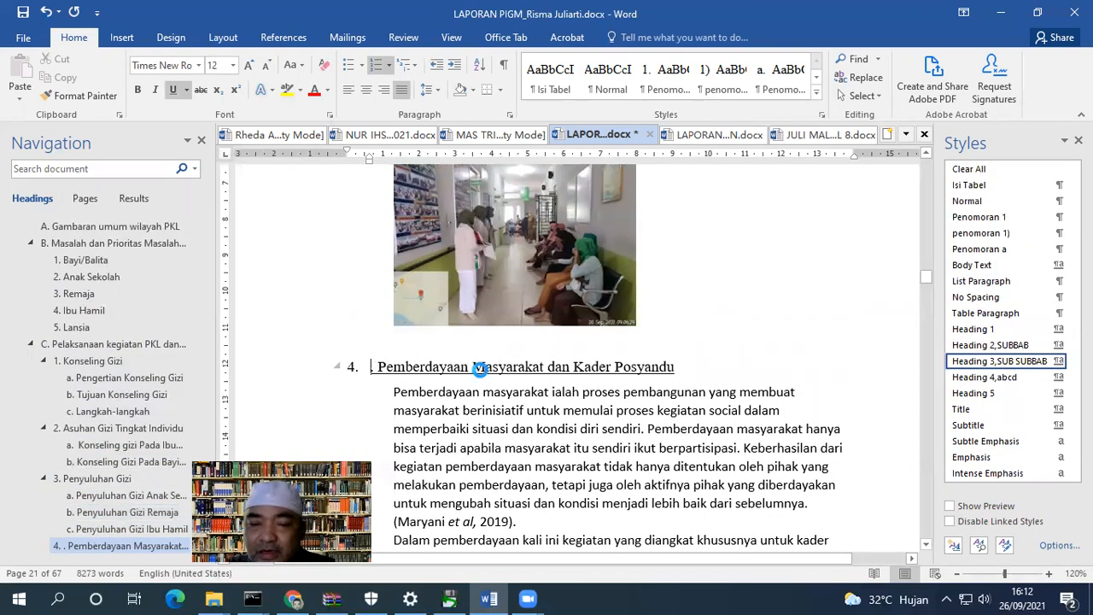
Apply the Normal style to both body paragraphs under "Pemberdayaan Masyarakat dan Kader Posyandu".
scroll(480, 368, "down", 3)
left_click(467, 297)
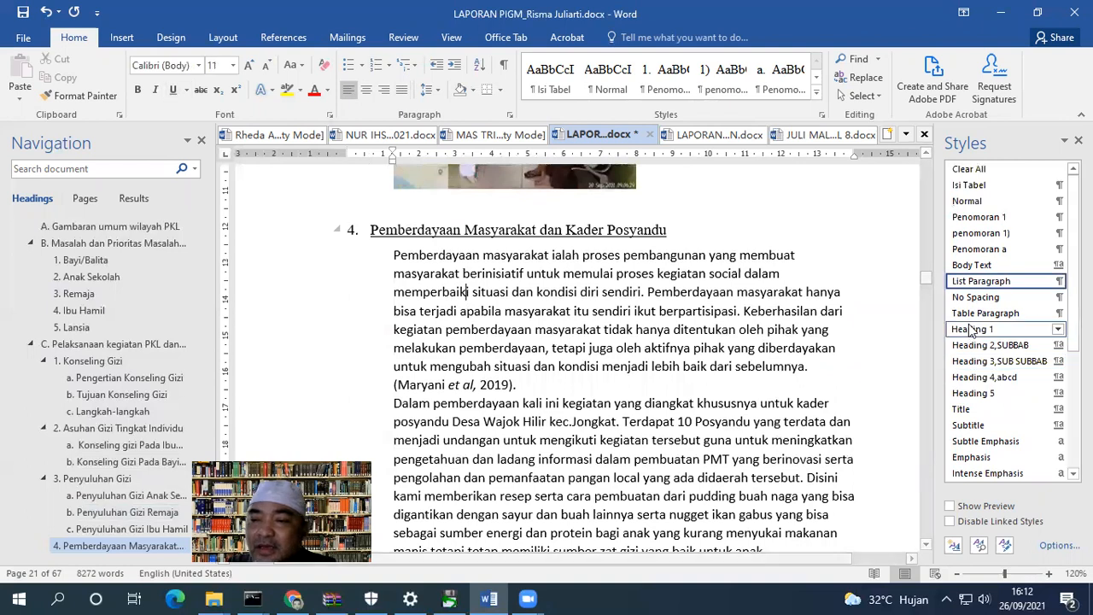
left_click(967, 201)
left_click(561, 514)
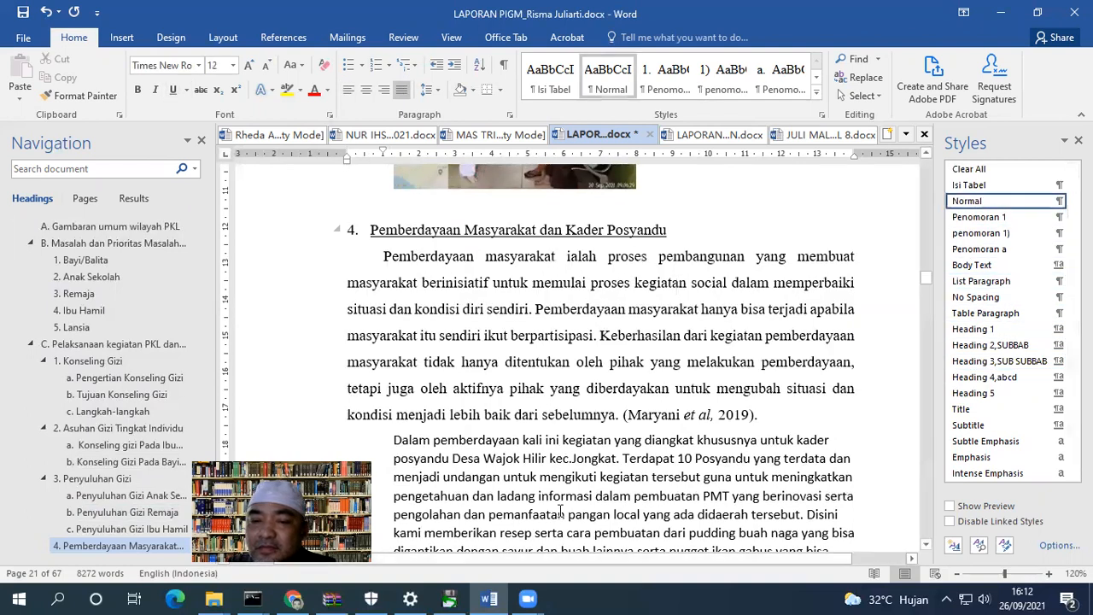
left_click(968, 200)
Check the heading styles in BAB III and delete the introductory paragraph "Berikut ini adalah kesimpulan..." under the Kesimpulan heading.
scroll(551, 344, "down", 15)
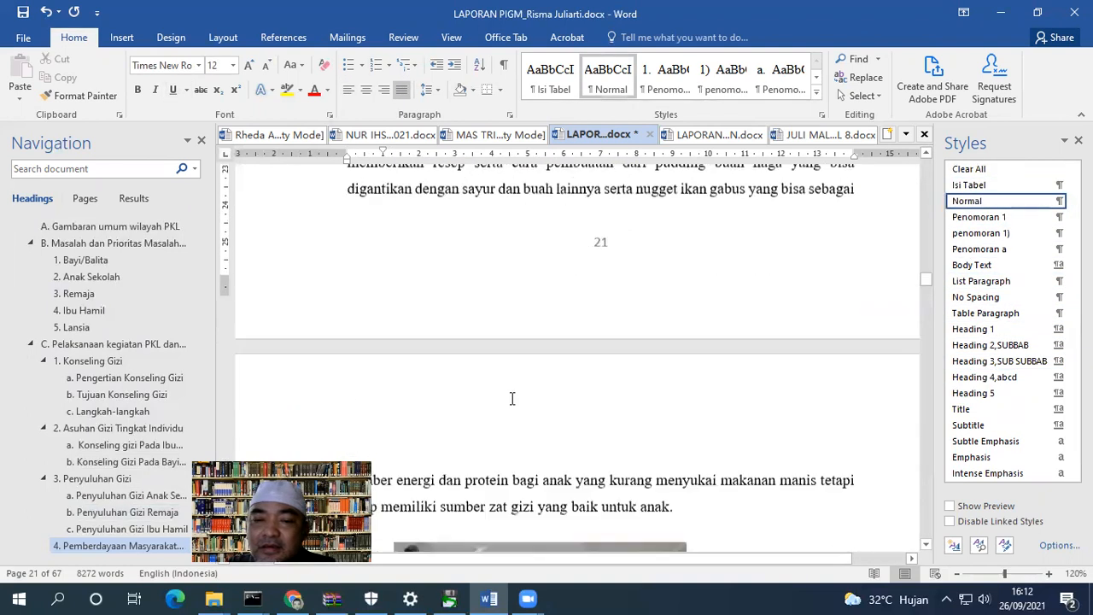
scroll(468, 361, "down", 8)
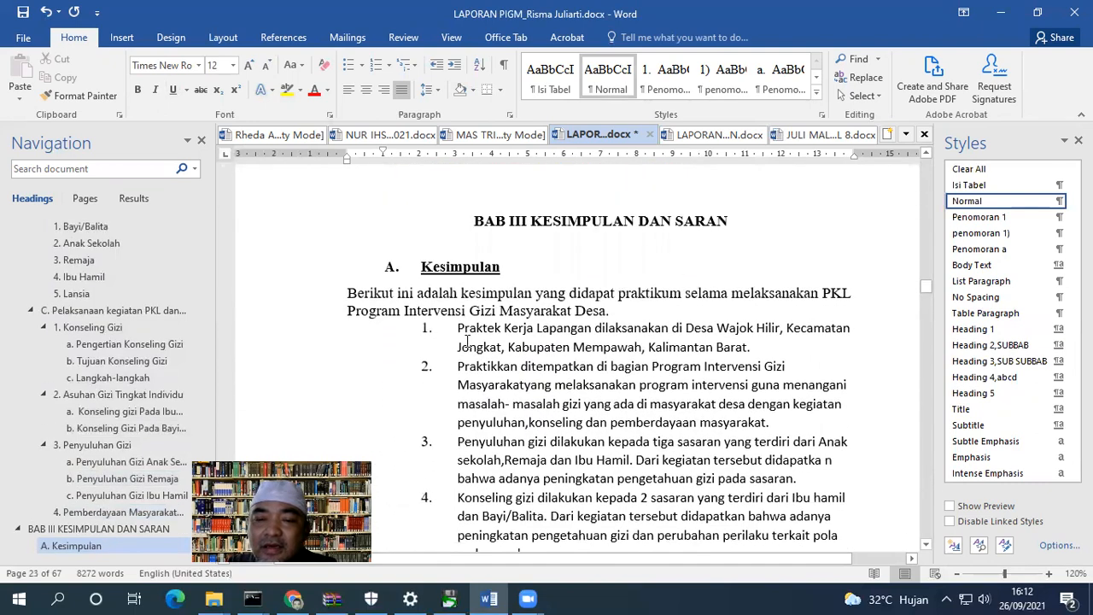
left_click(495, 222)
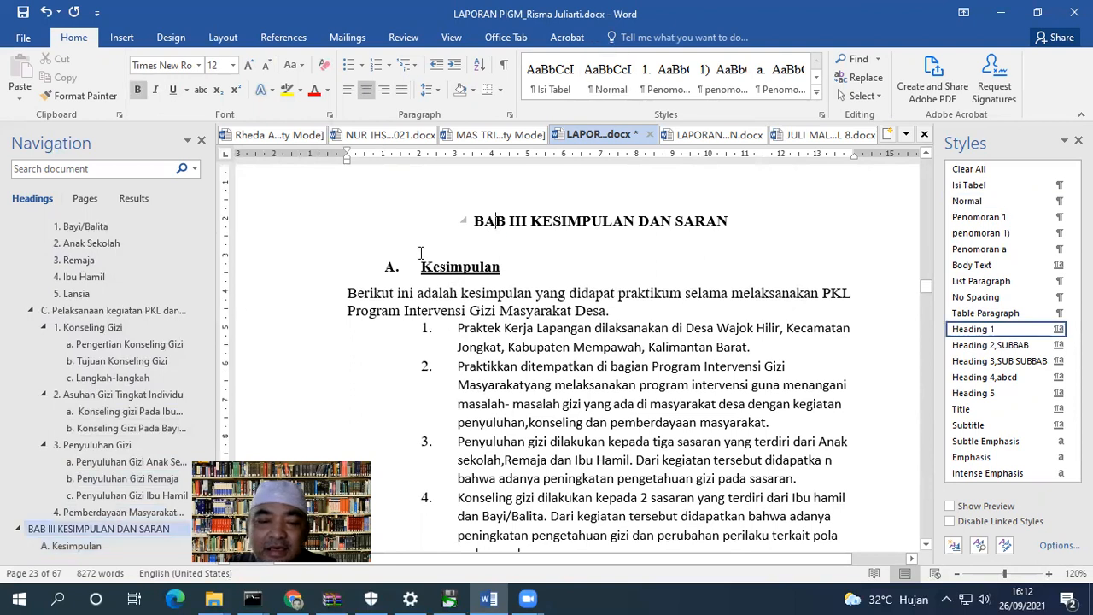
left_click(447, 264)
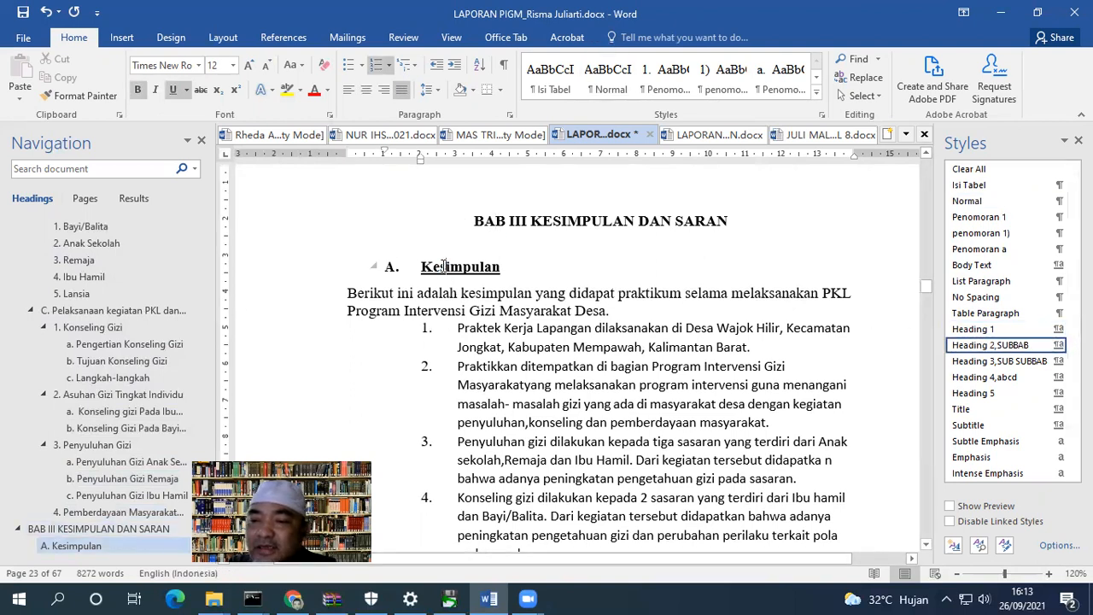
left_click(476, 297)
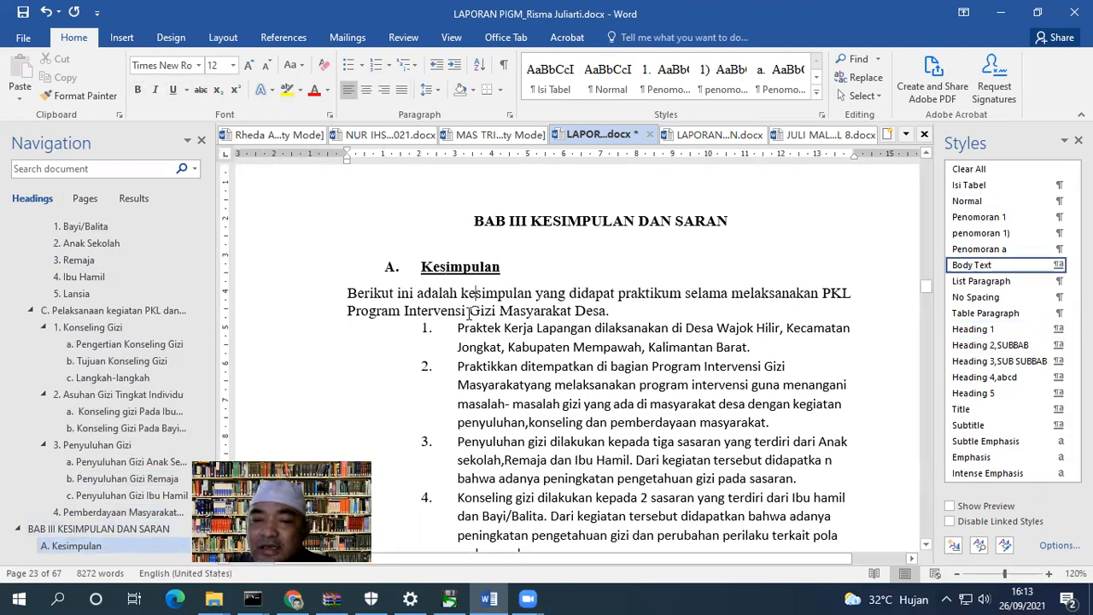
double_click(315, 314)
key("Delete")
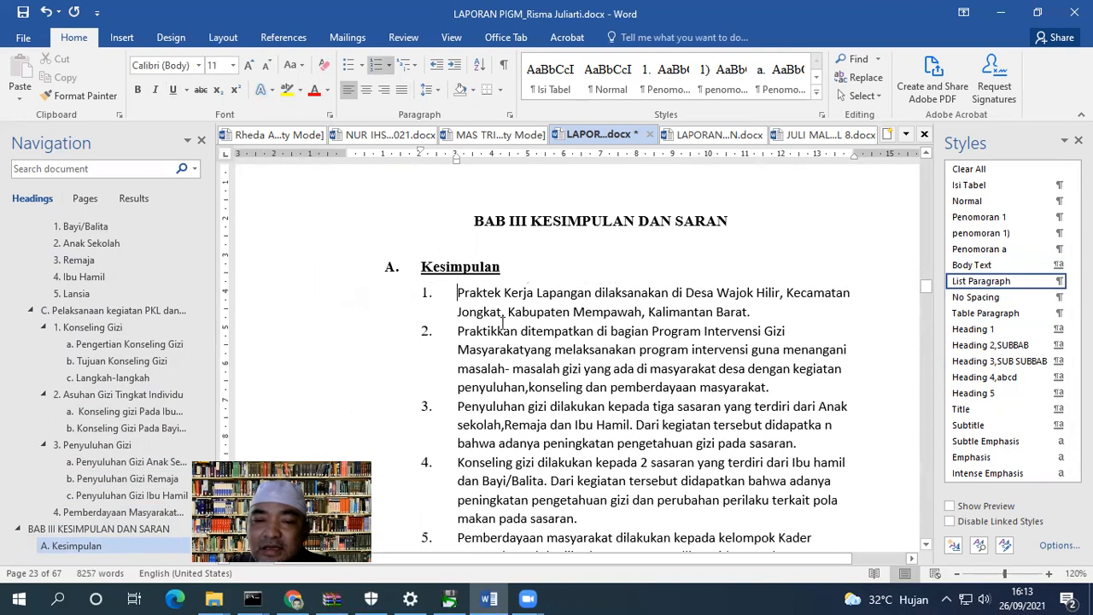
Apply the Penomoran 1 style to the five numbered conclusions under Kesimpulan and restart their numbering at 1.
scroll(517, 300, "down", 5)
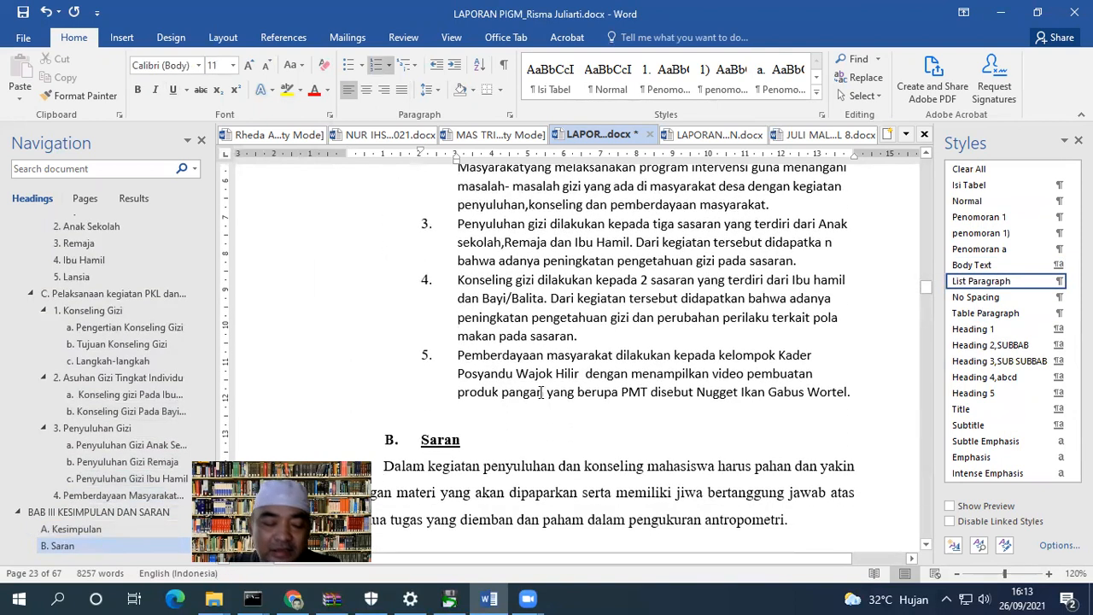
left_click_drag(539, 392, 458, 338)
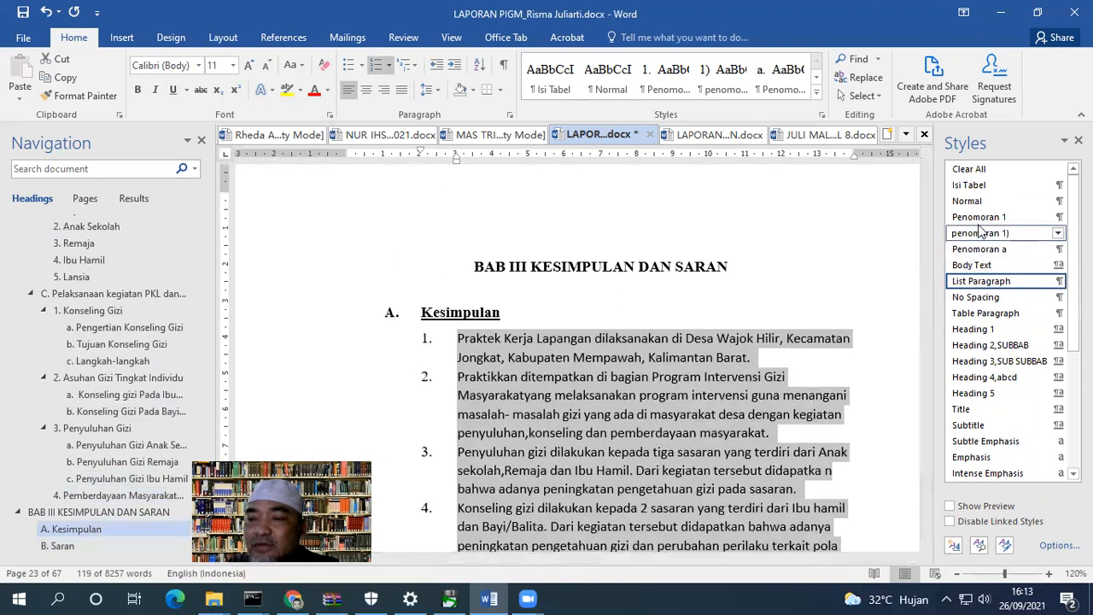
left_click(973, 218)
left_click(368, 365)
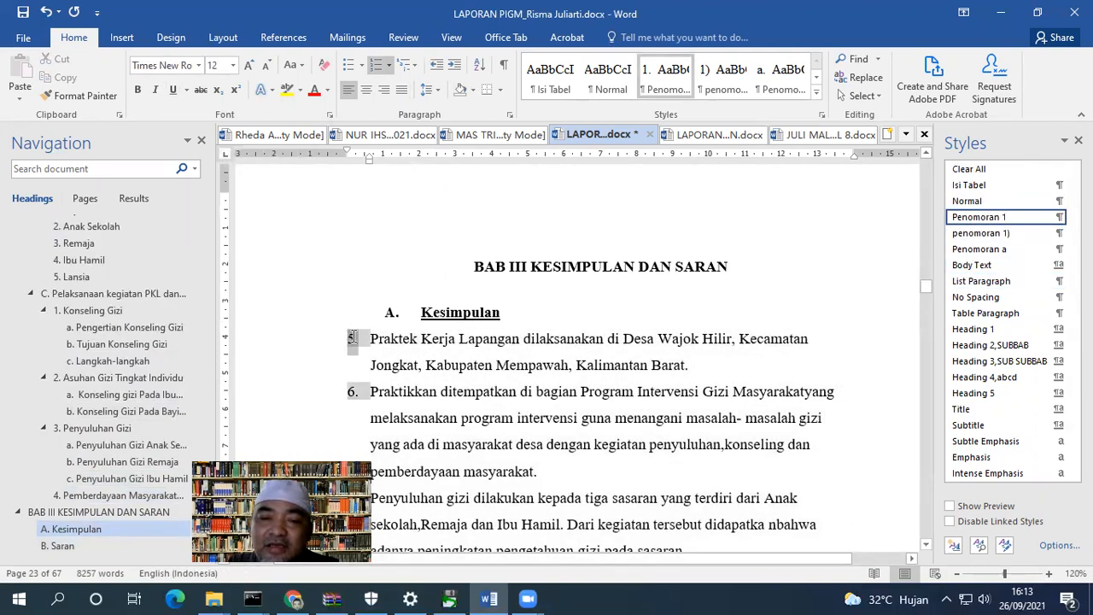
right_click(352, 338)
key("Escape")
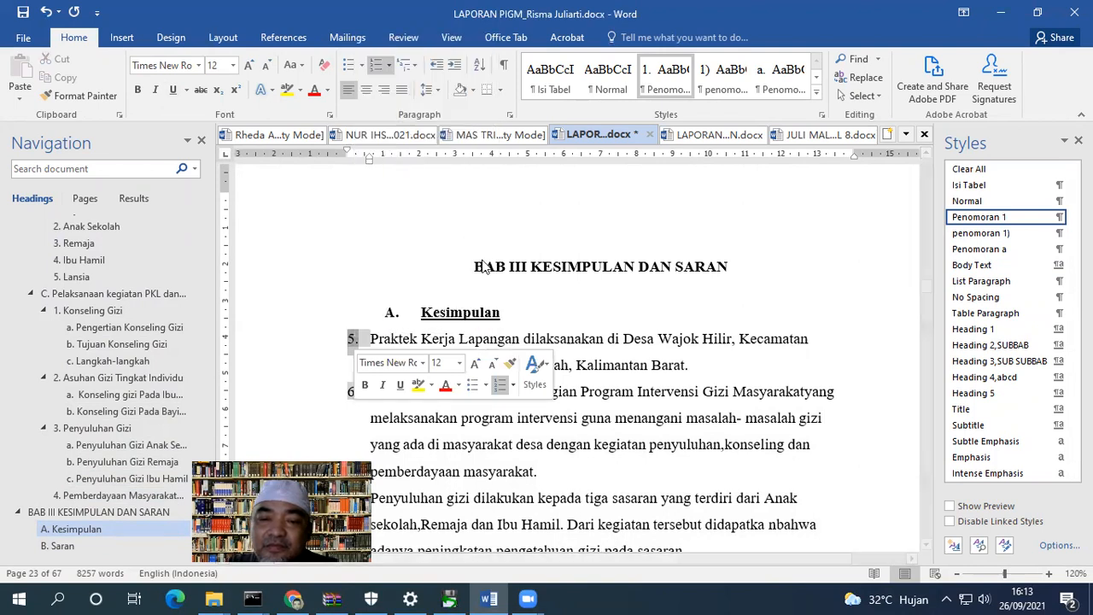
Align the Kesimpulan heading's letter with the left margin, set its hanging indent to about 0.75 cm, and update Heading 2 to match the selection.
left_click(444, 293)
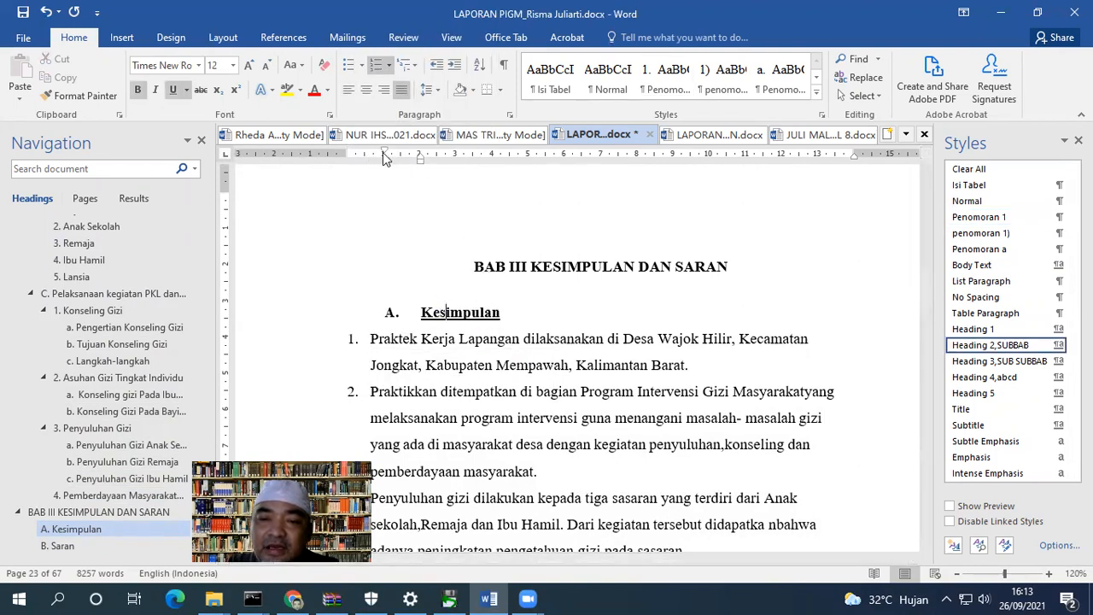
left_click_drag(367, 153, 348, 153)
left_click_drag(421, 155, 374, 156)
scroll(444, 362, "down", 5)
scroll(431, 312, "up", 4)
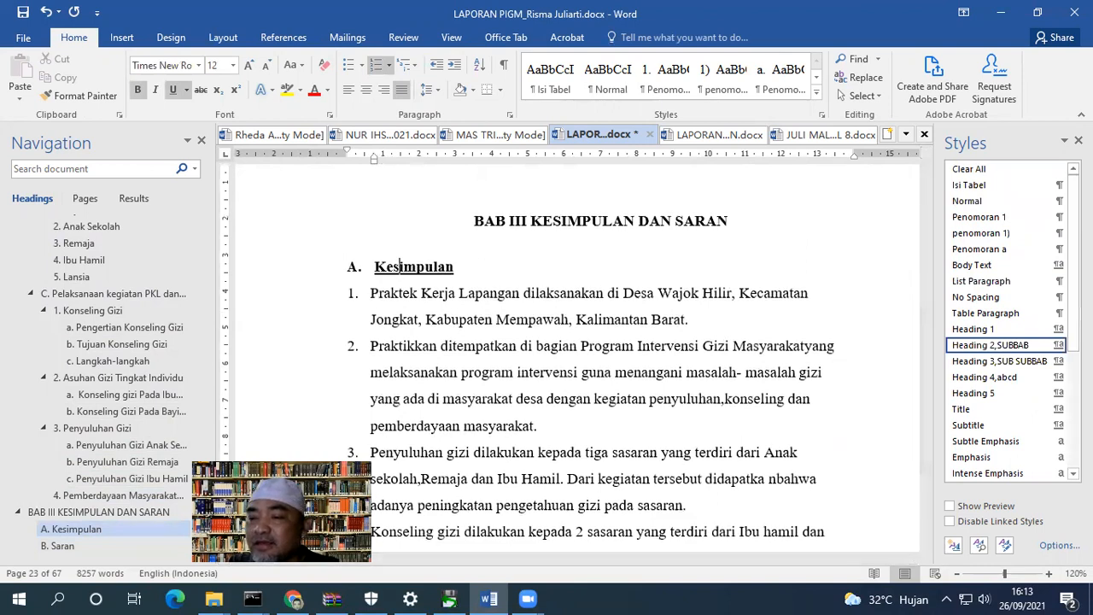
left_click(1058, 345)
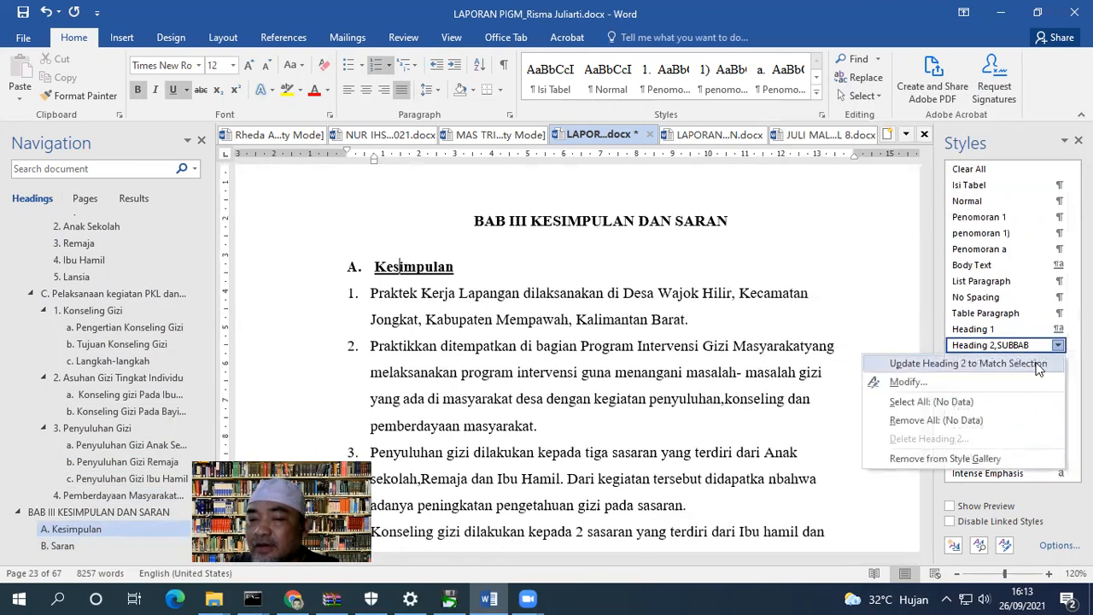
left_click(931, 359)
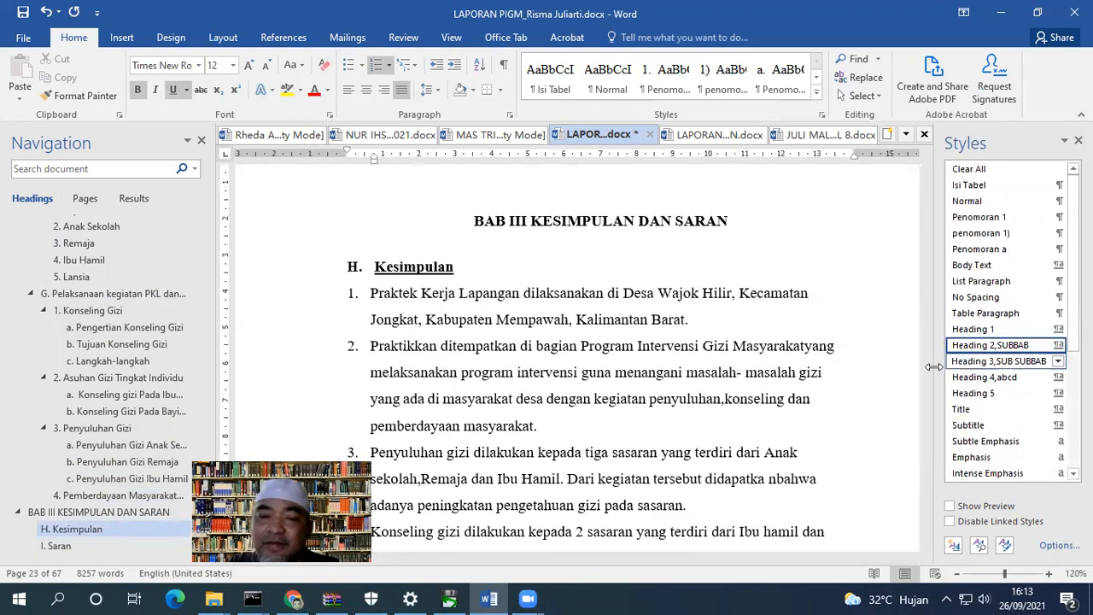
Restart the lettering of the Kesimpulan heading at A and decrease its indent so the letter sits at the left margin.
left_click(350, 265)
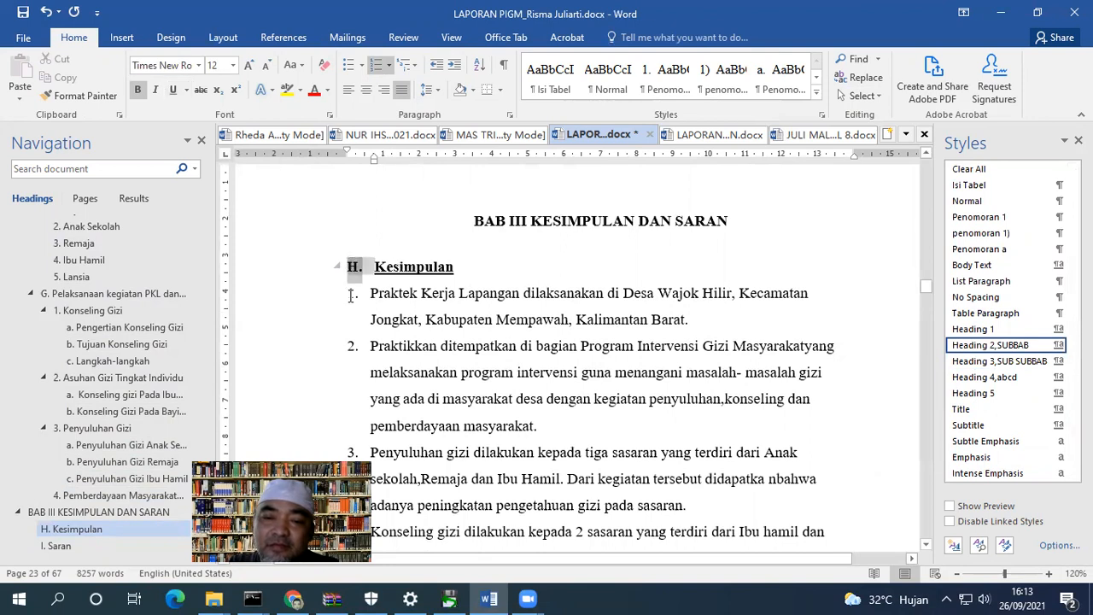
scroll(354, 307, "down", 5)
scroll(355, 342, "up", 6)
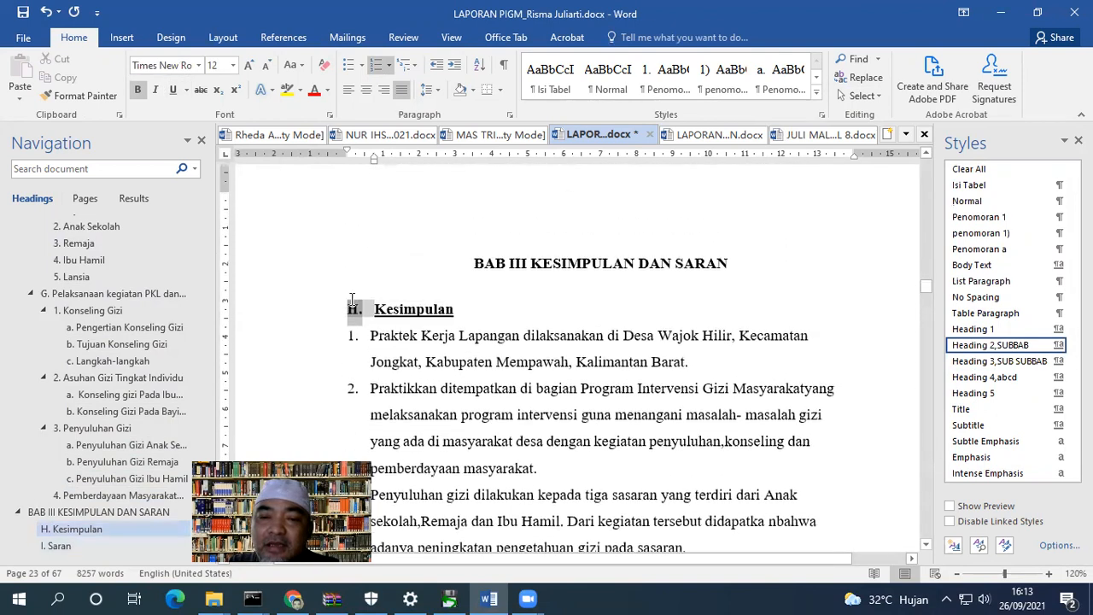
right_click(354, 312)
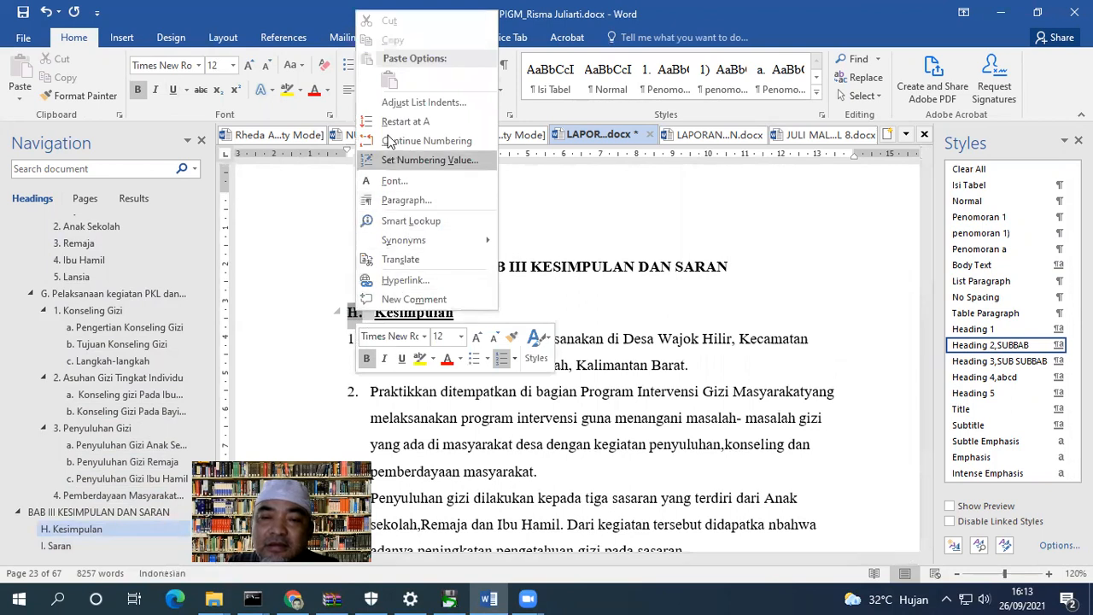
left_click(464, 245)
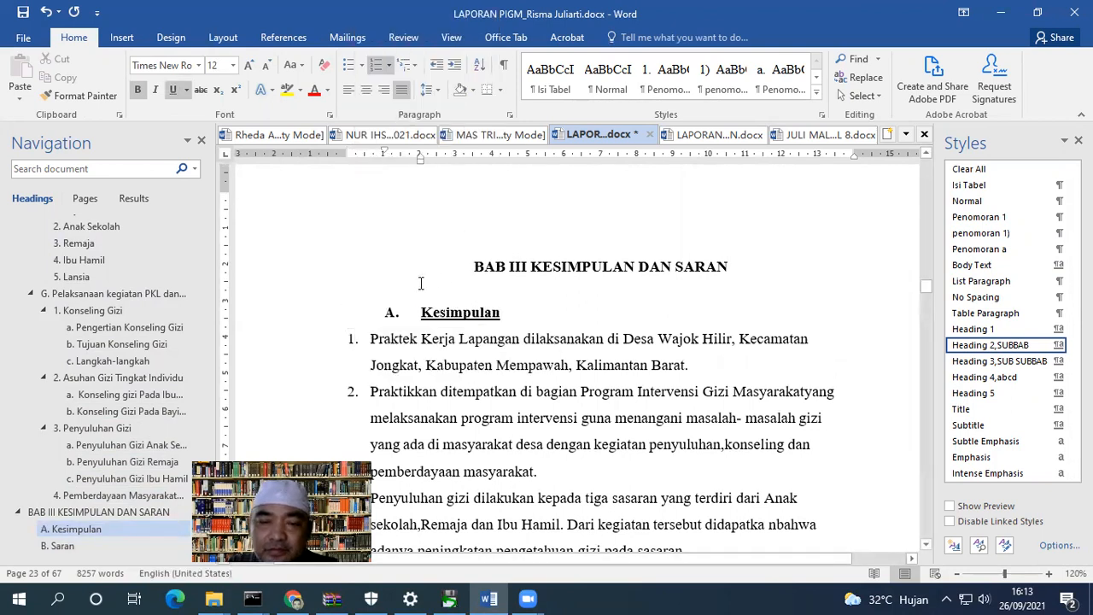
left_click(436, 70)
left_click(436, 70)
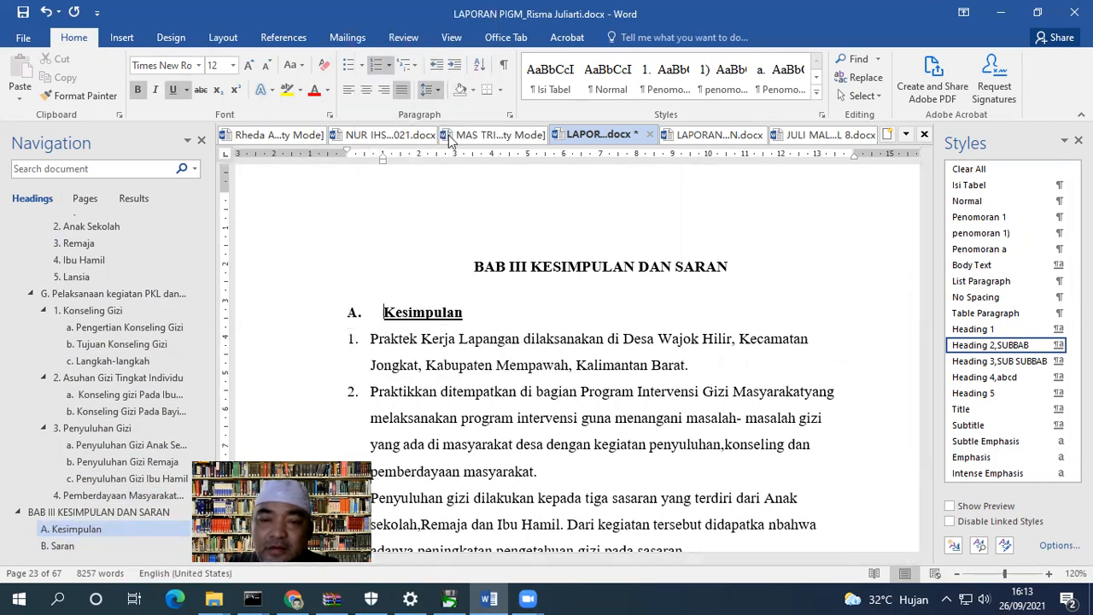
Collapse BAB I, BAB II and BAB III in the navigation outline and go to the LAMPIRAN heading to view its first page.
left_click(496, 469)
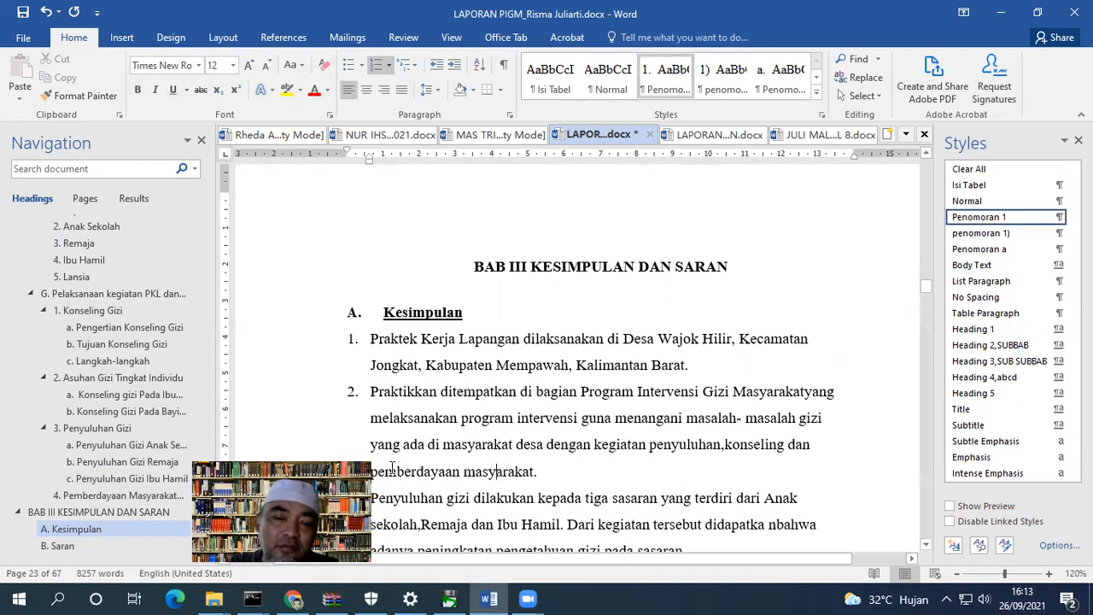
scroll(51, 474, "up", 10)
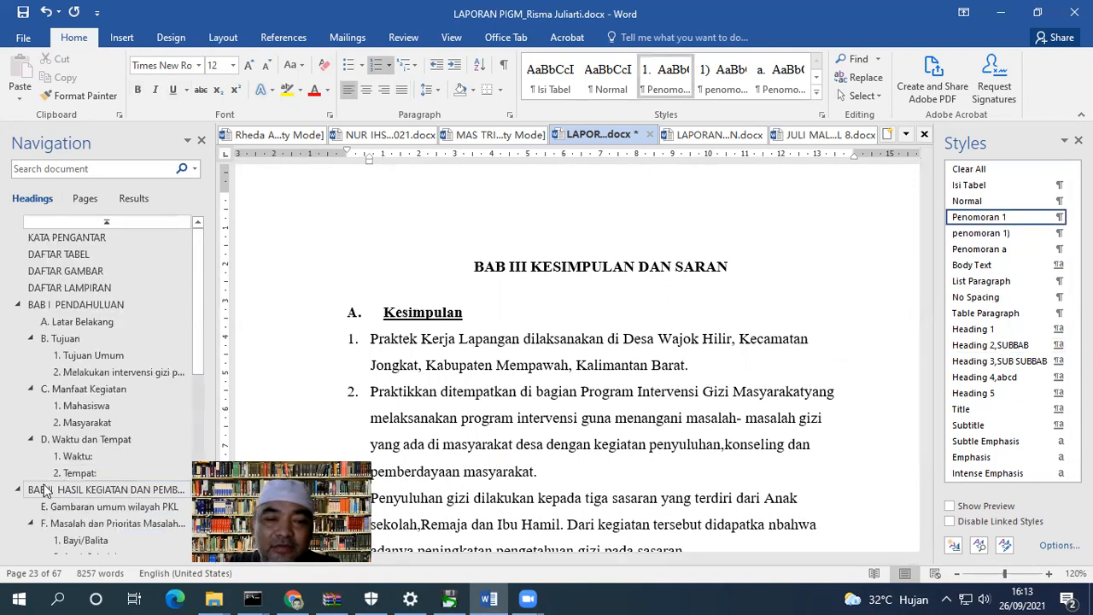
left_click(17, 306)
left_click(18, 322)
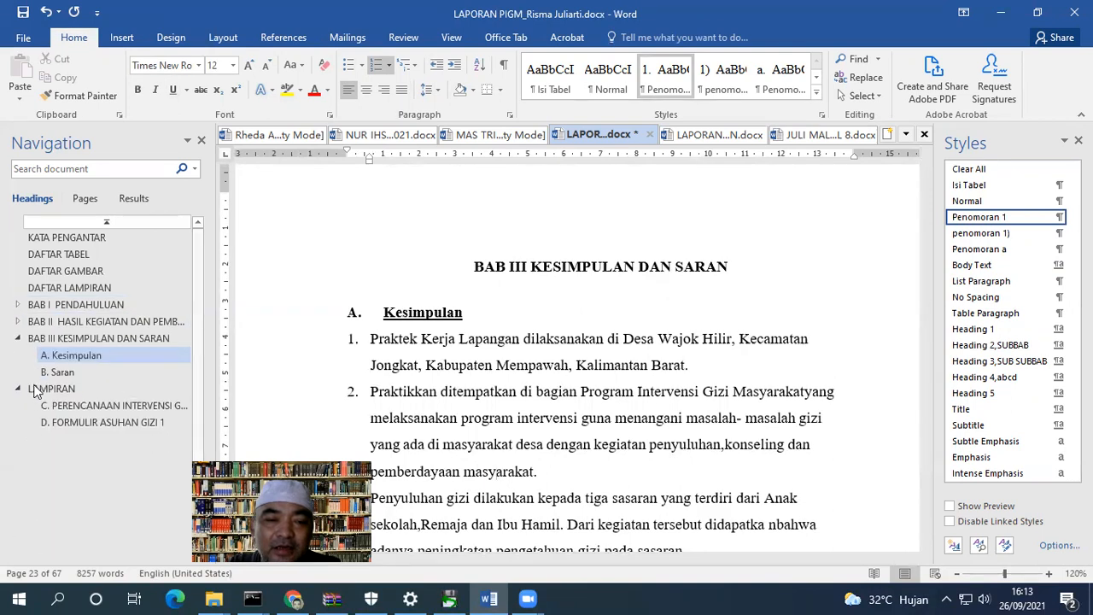
left_click(18, 339)
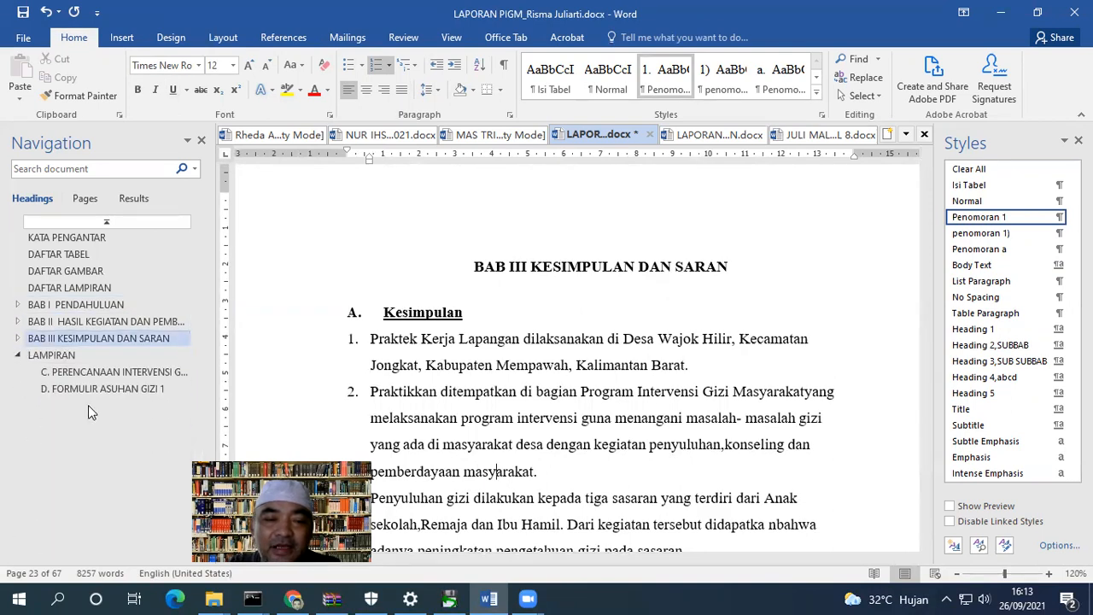
left_click(53, 356)
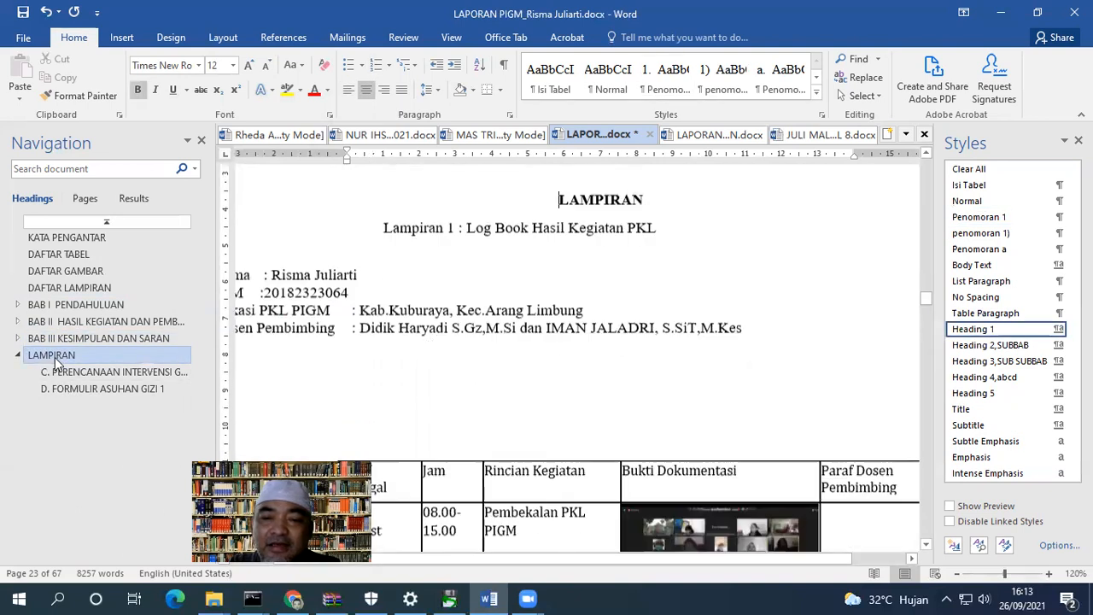
scroll(384, 333, "up", 3)
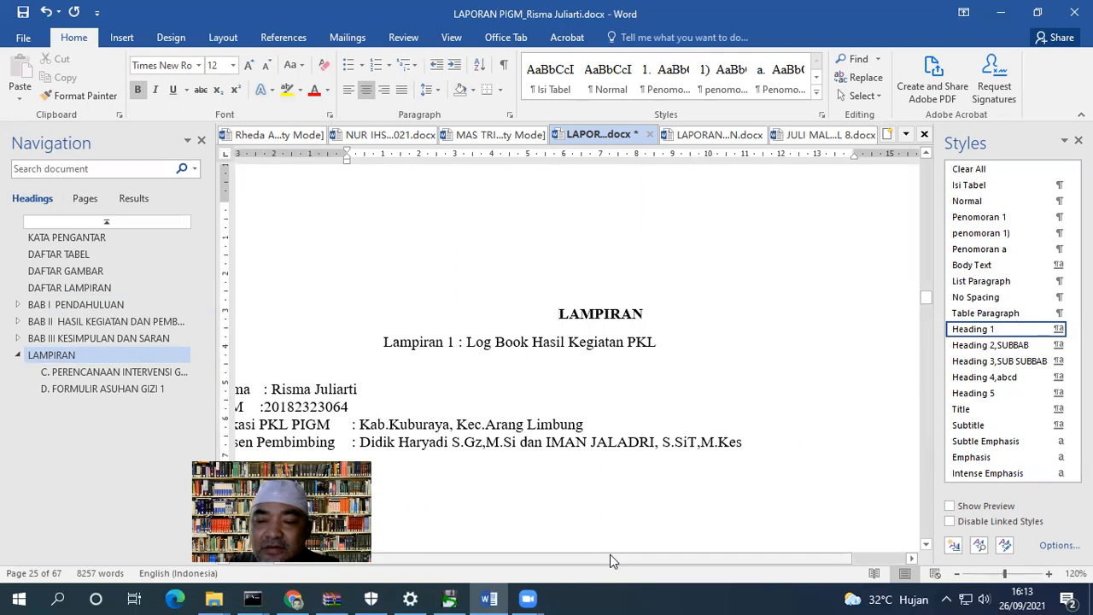
left_click_drag(610, 555, 561, 548)
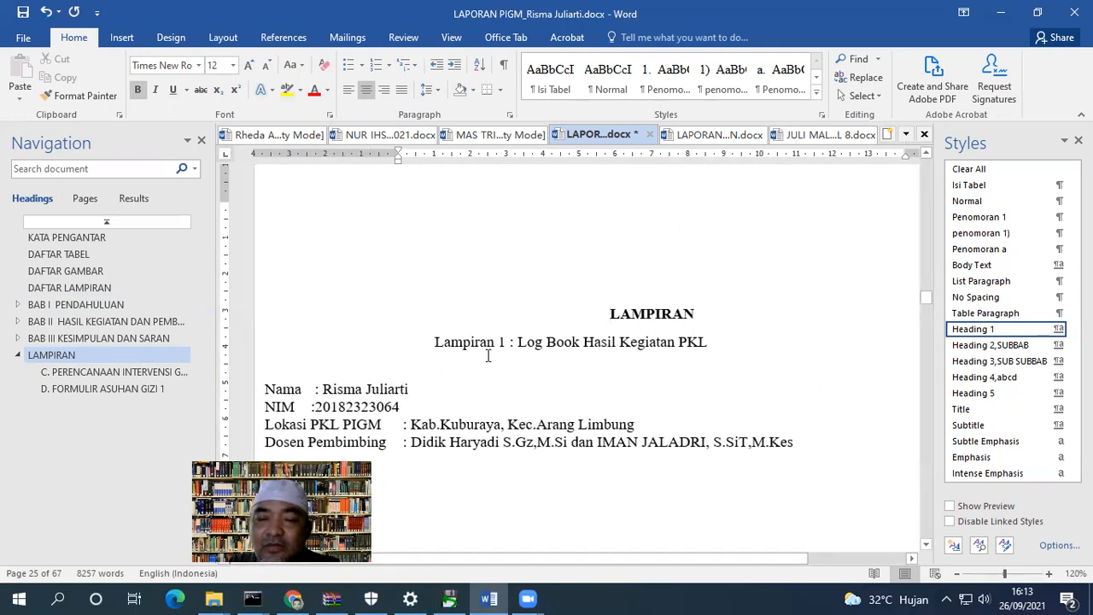
Apply the Heading 2,SUBBAB style to the title "Lampiran 1 : Log Book Hasil Kegiatan PKL" under LAMPIRAN.
scroll(488, 355, "down", 5)
scroll(475, 356, "up", 5)
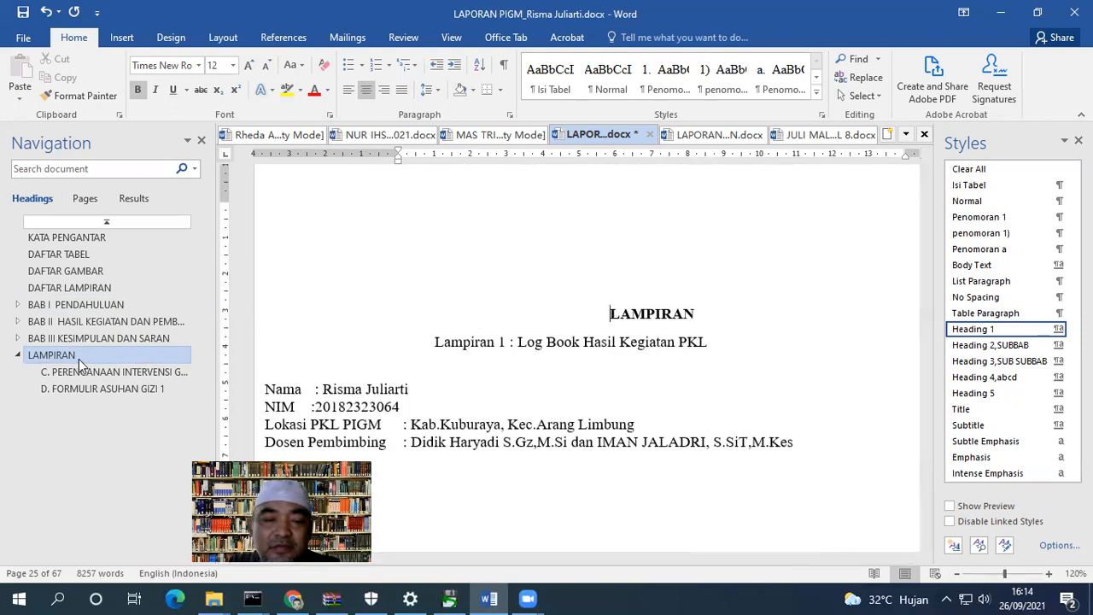
left_click(481, 360)
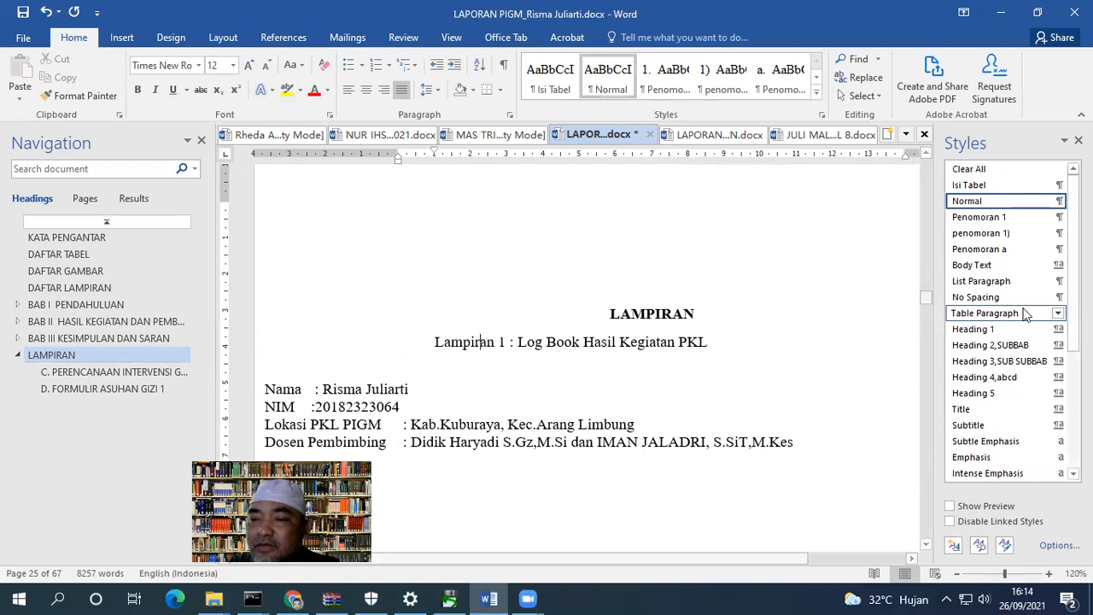
left_click(659, 310)
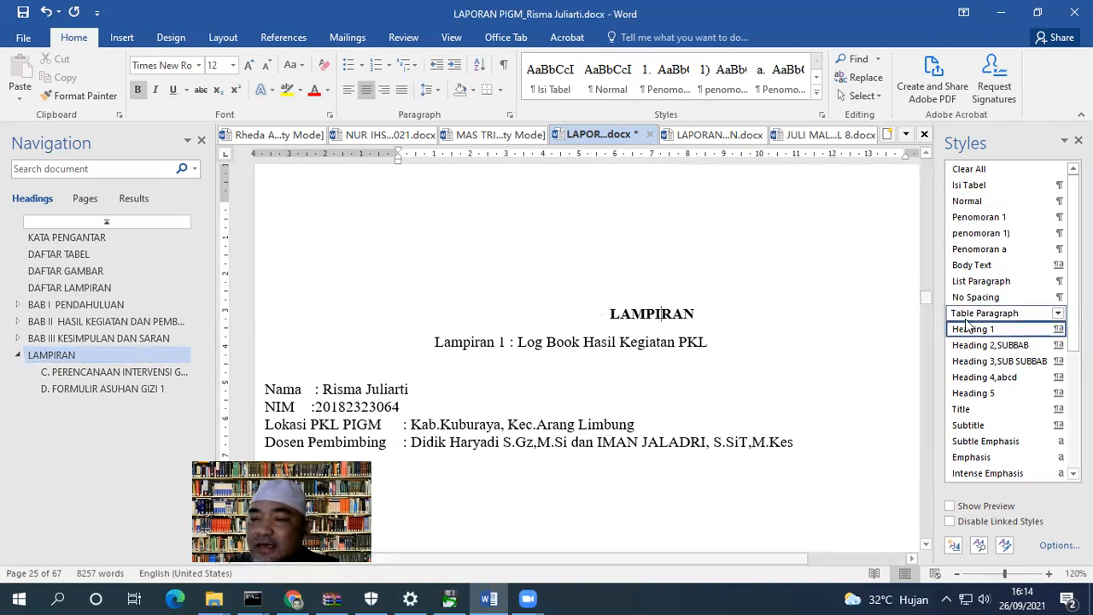
left_click(573, 343)
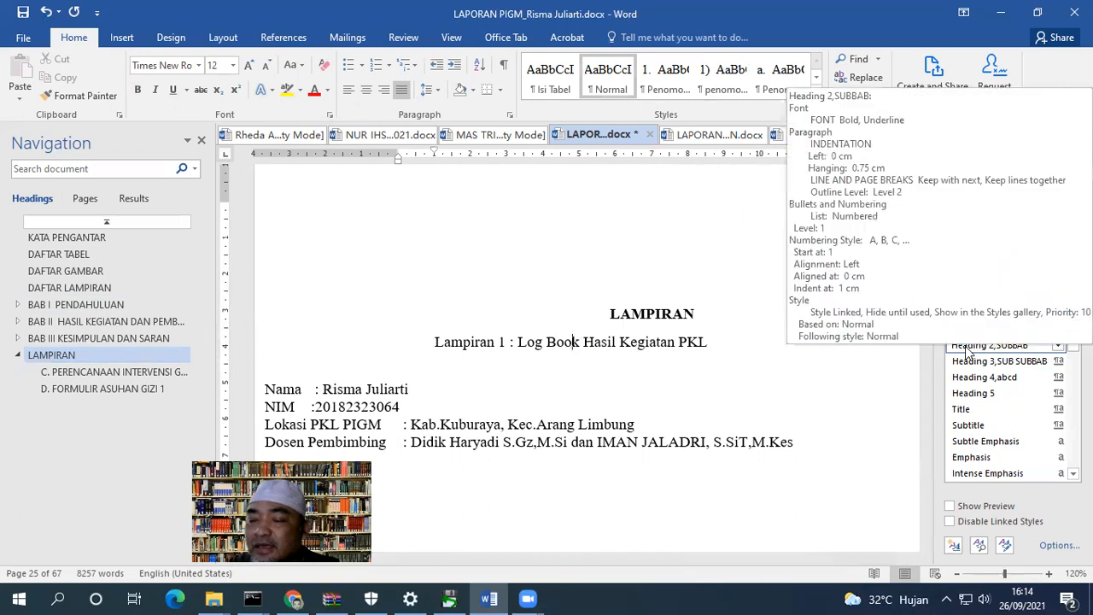
left_click(987, 345)
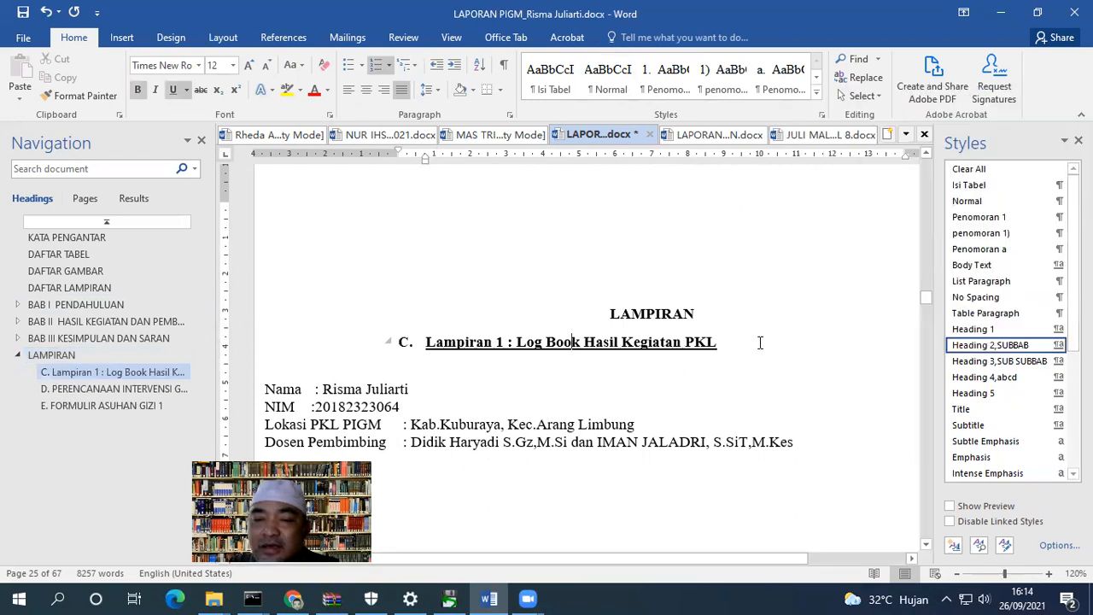
Restart the lettering of the Lampiran 1 heading at A.
right_click(408, 342)
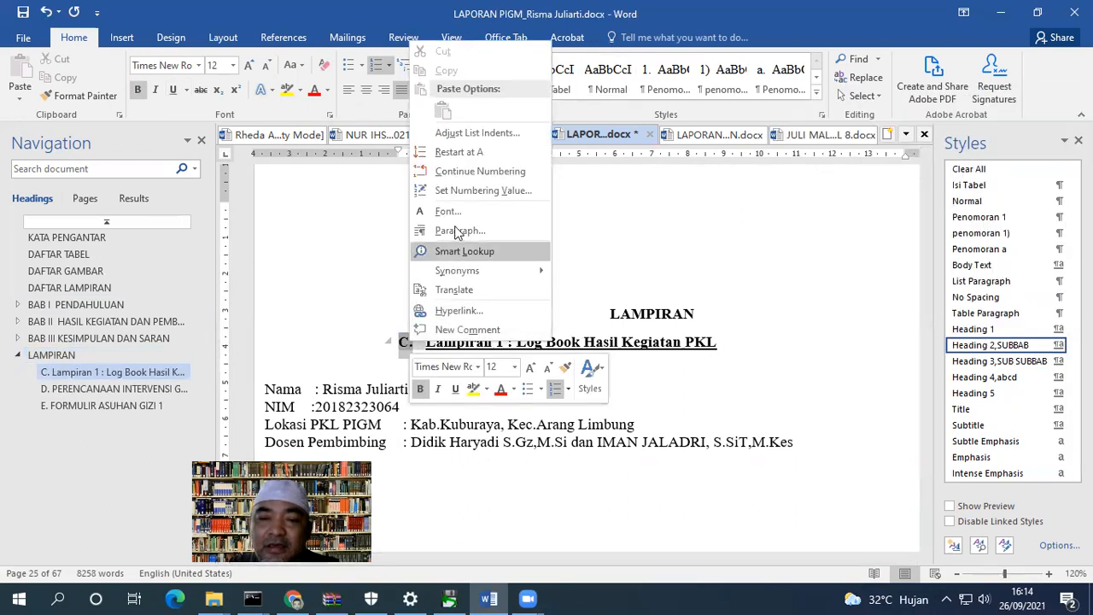
left_click(483, 152)
left_click(340, 318)
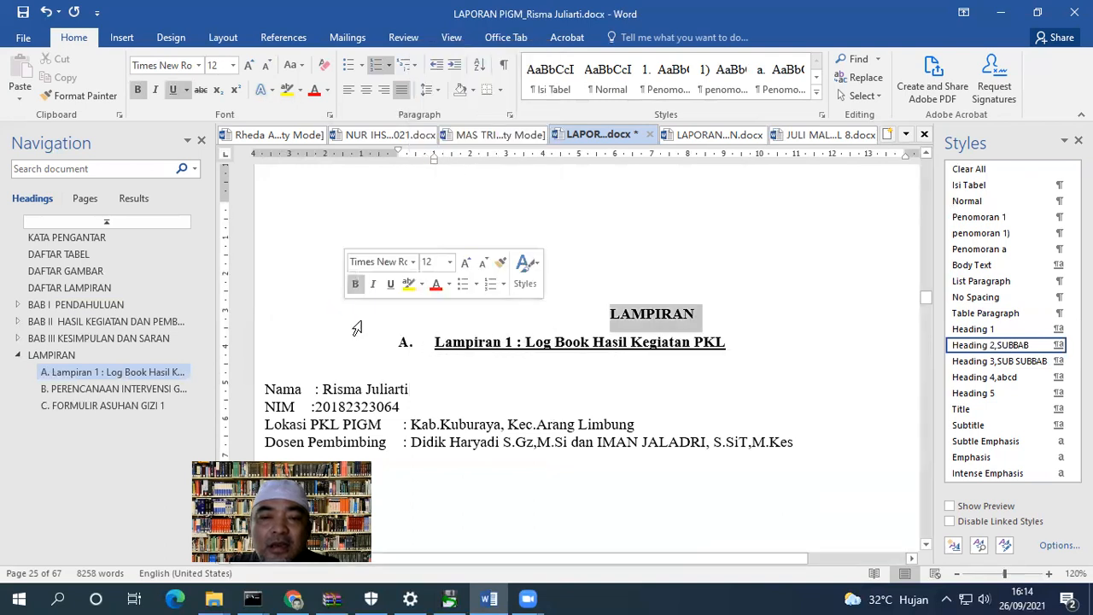
Narrow the text box with the student and supervisor details from its left side so it starts at the page's left margin.
scroll(458, 330, "down", 3)
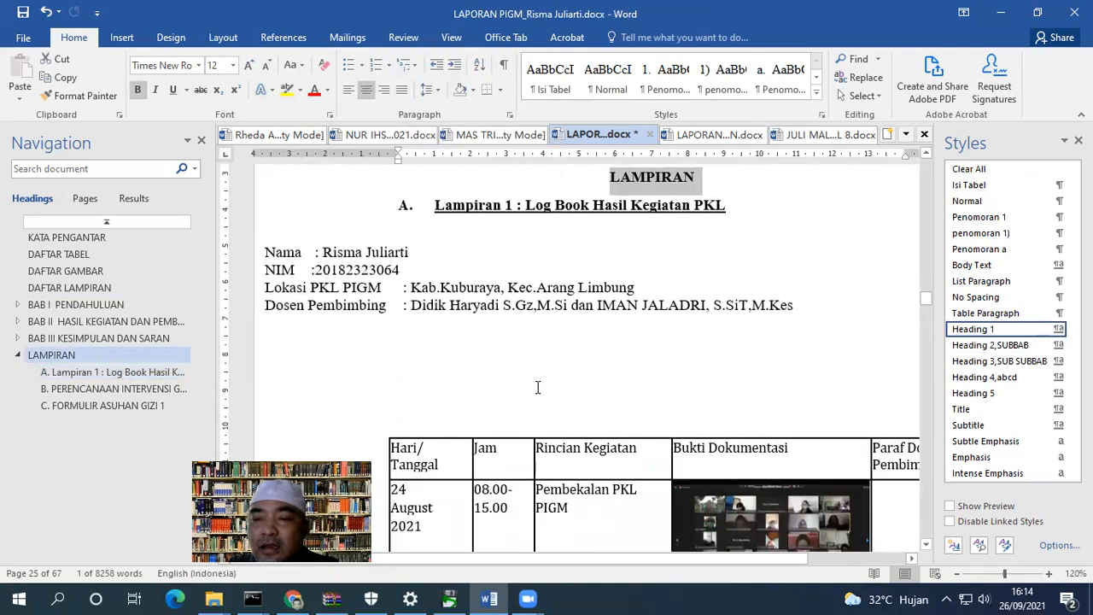
left_click(538, 388)
scroll(538, 387, "down", 4)
left_click(362, 248)
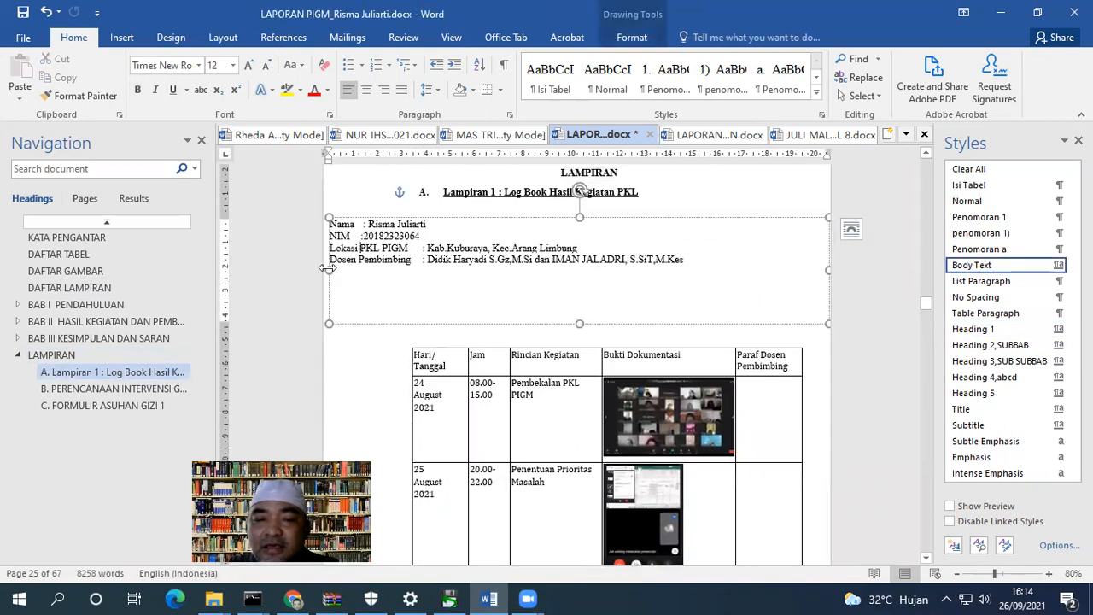
mouse_move(410, 257)
left_mouse_down()
mouse_move(432, 260)
mouse_move(401, 264)
mouse_move(417, 266)
left_mouse_up()
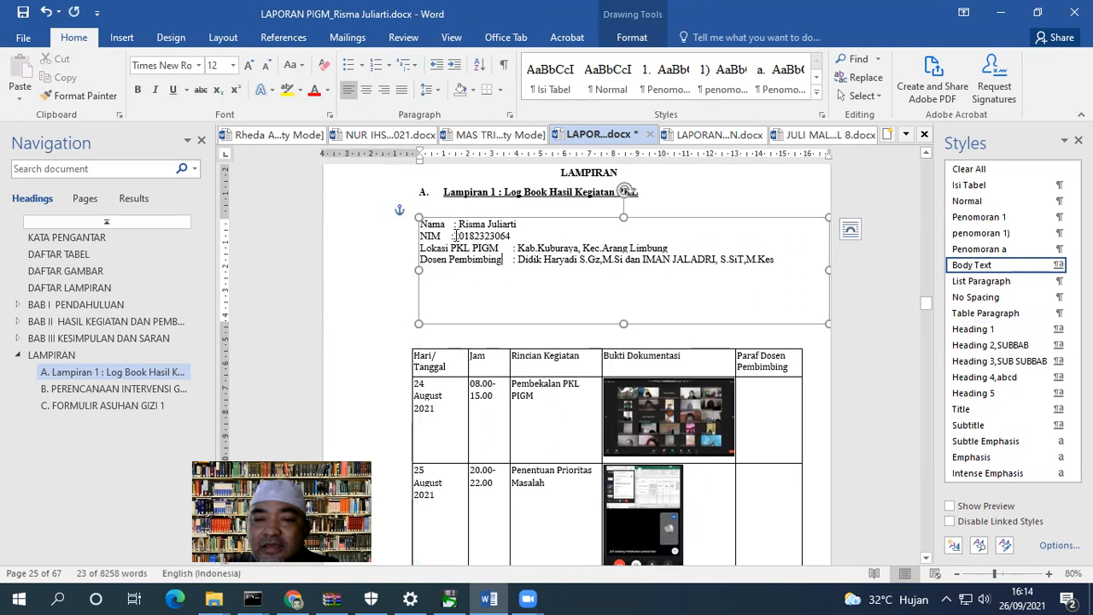
Apply the Heading 2,SUBBAB style to the title "Lampiran 2 : Perencanaan Intervensi Gizi" after the log book table.
left_click(442, 344)
scroll(441, 343, "down", 5)
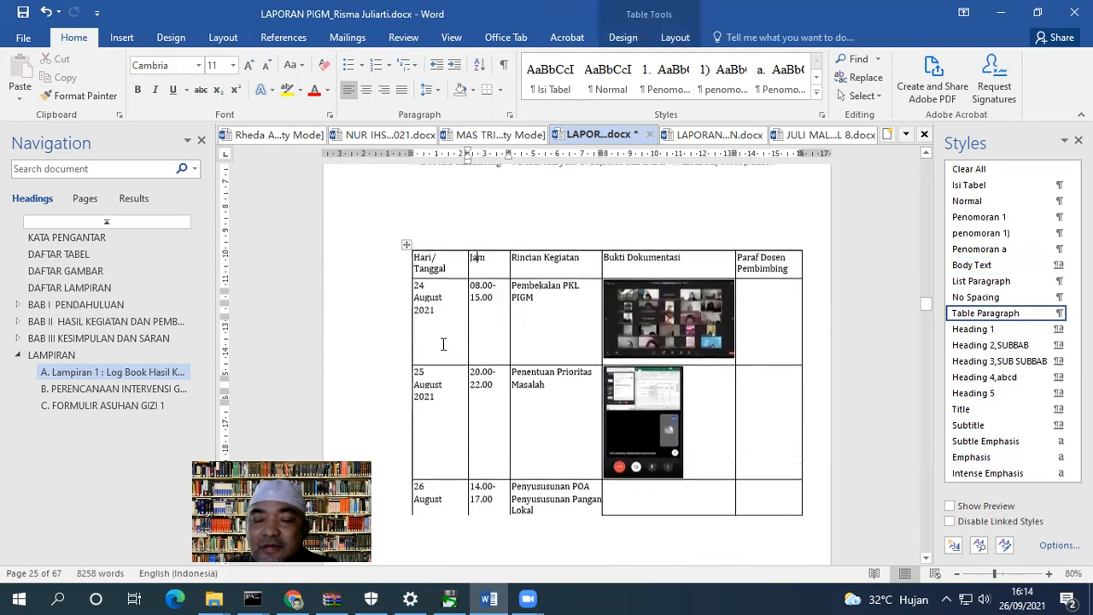
scroll(440, 341, "down", 20)
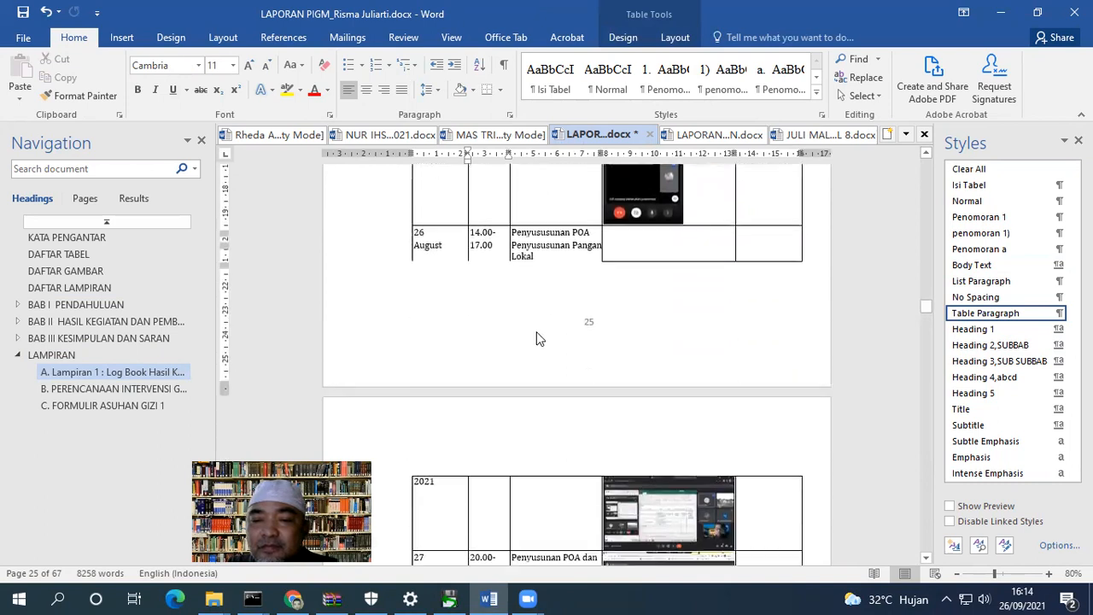
scroll(522, 323, "down", 20)
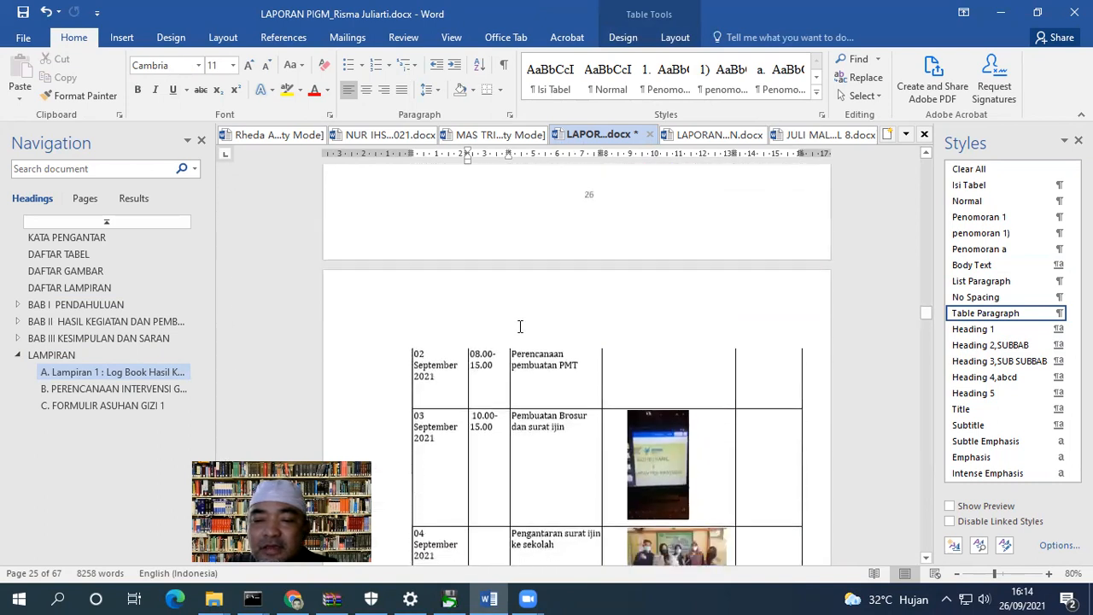
scroll(510, 308, "down", 15)
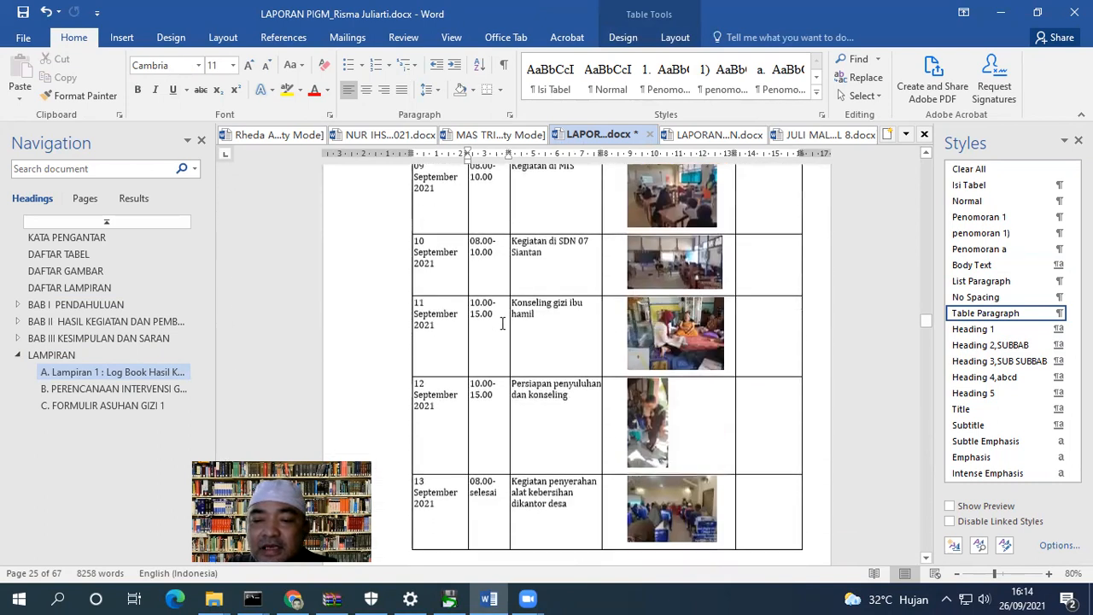
scroll(504, 305, "down", 15)
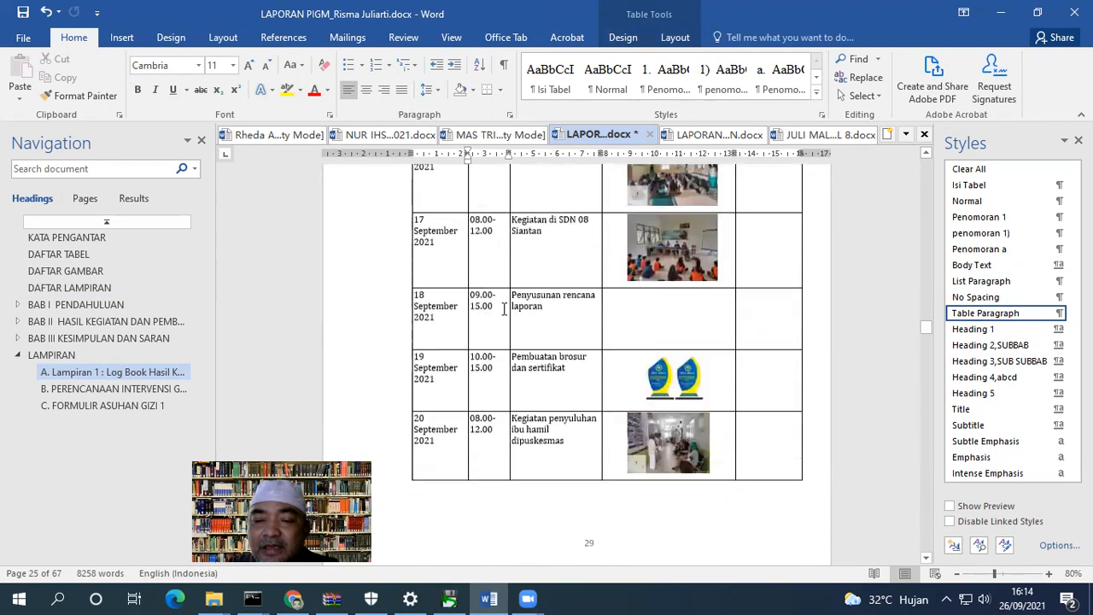
scroll(500, 327, "down", 6)
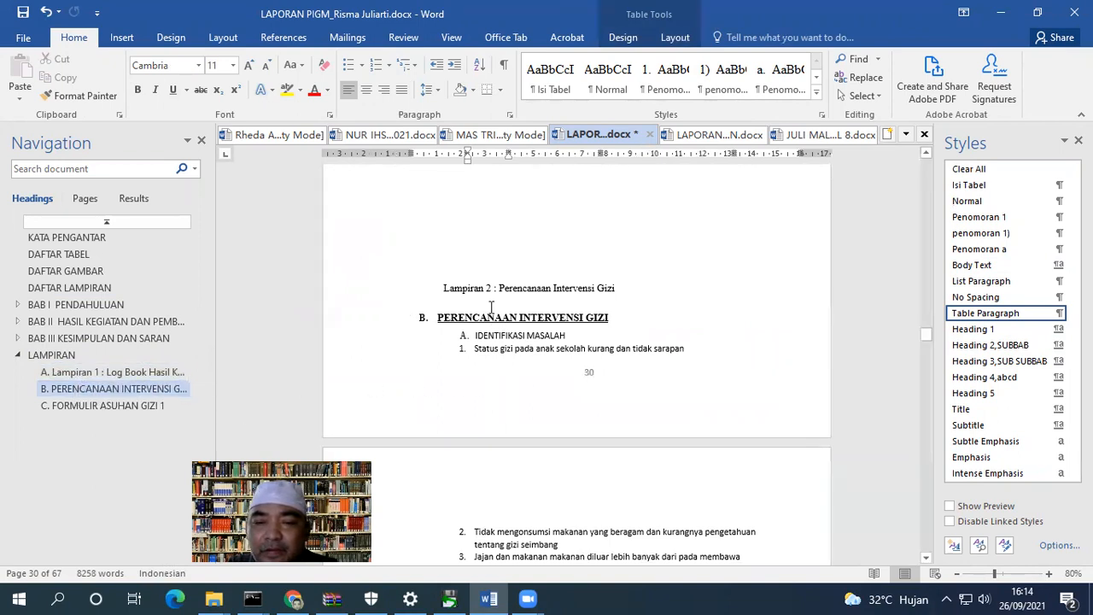
left_click(966, 347)
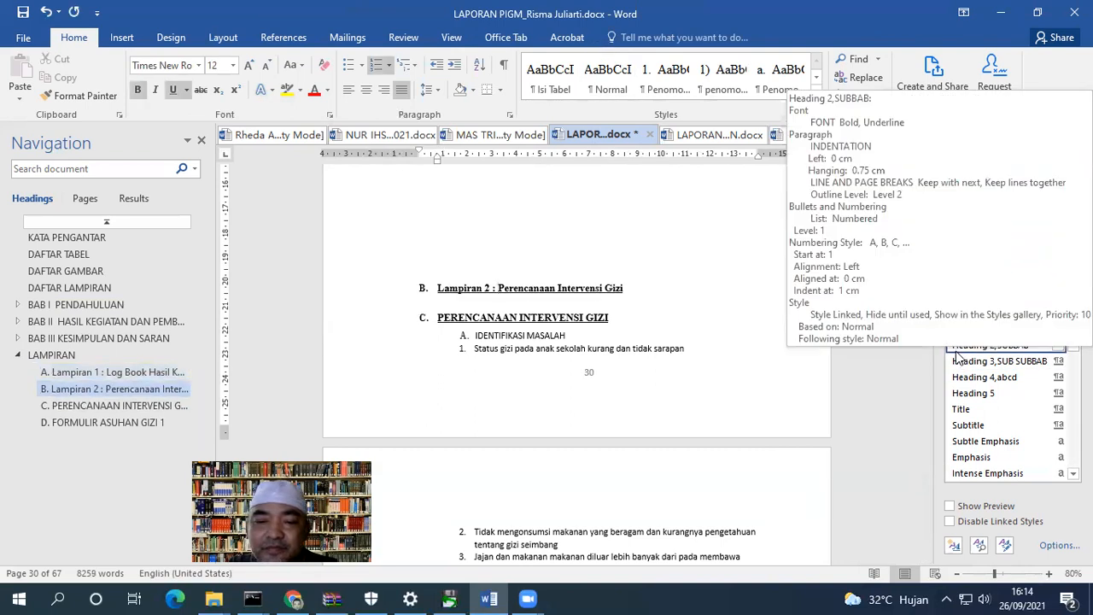
Delete the duplicate heading "PERENCANAAN INTERVENSI GIZI" below the Lampiran 2 heading.
left_click(460, 317)
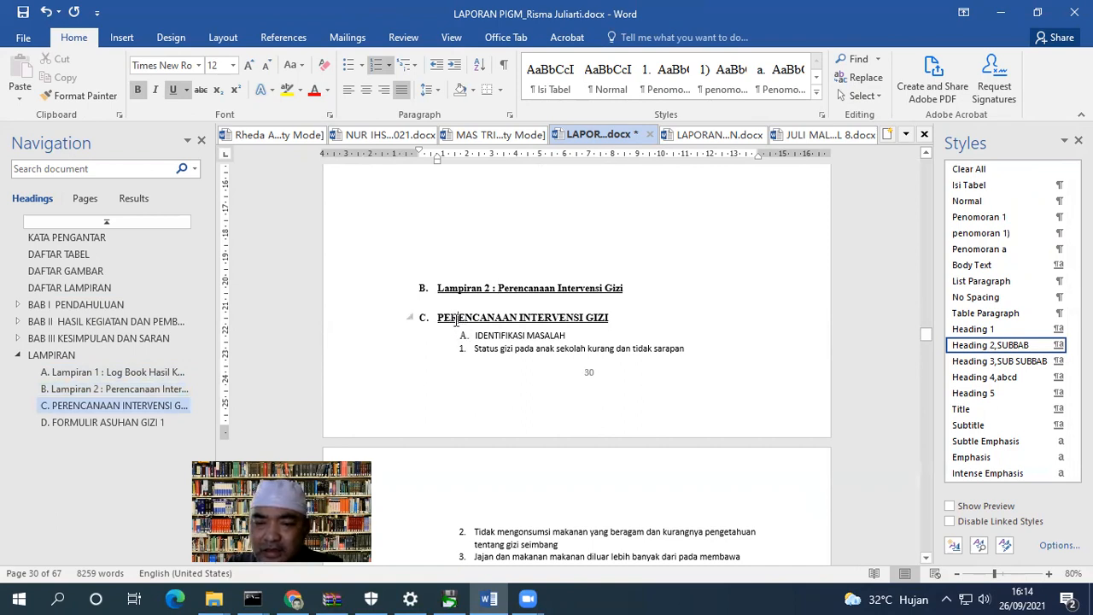
left_click(385, 319)
key("Delete")
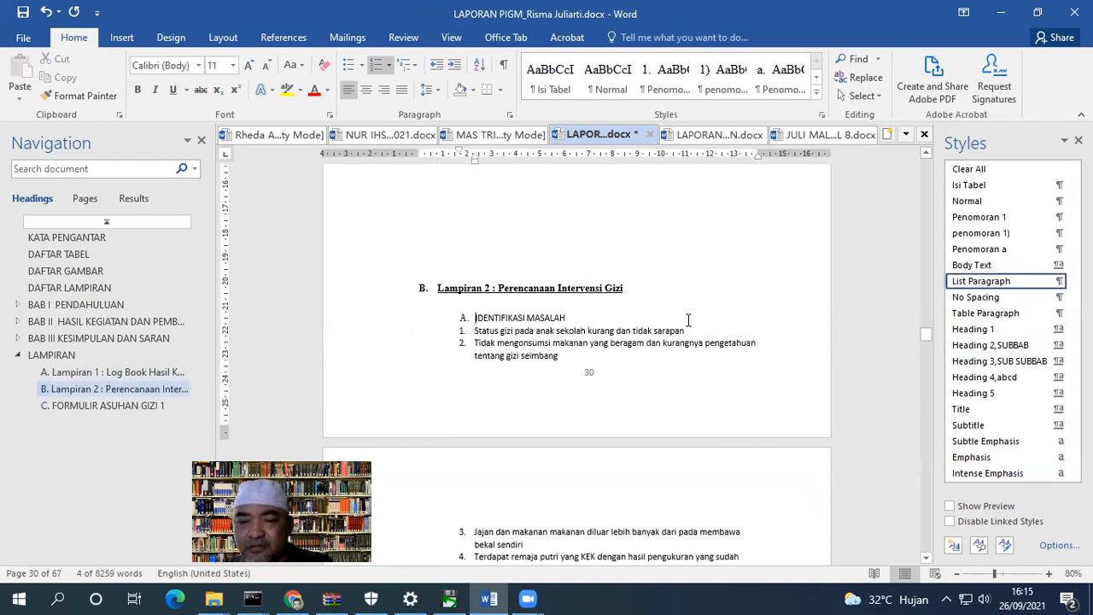
Insert a page break before the Lampiran 2 heading so it starts on a new page.
scroll(530, 329, "down", 3)
scroll(473, 249, "up", 3)
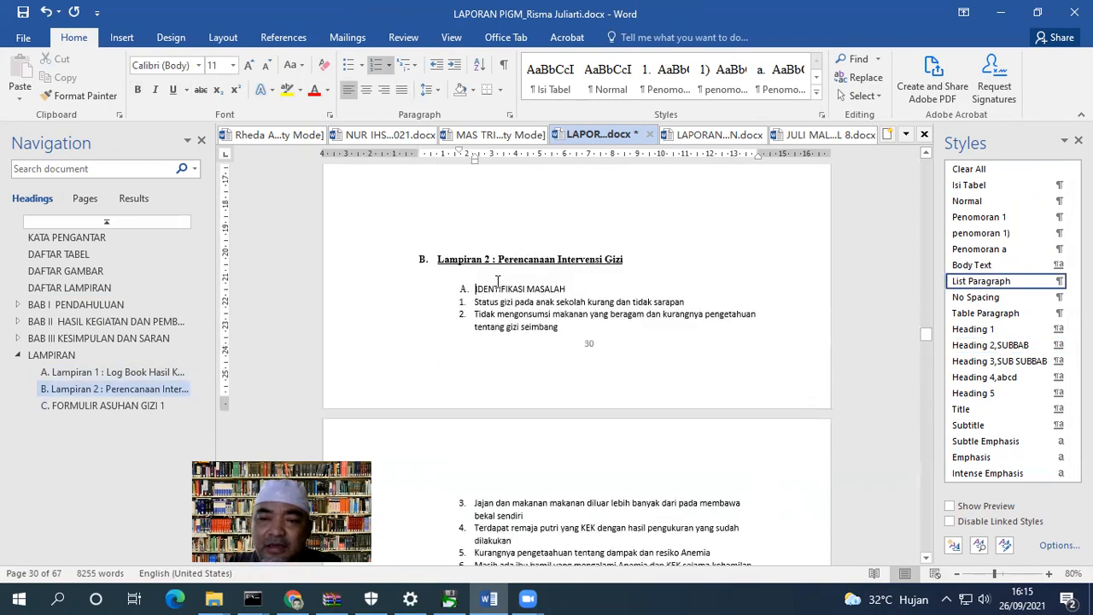
scroll(512, 271, "down", 3)
scroll(444, 236, "up", 3)
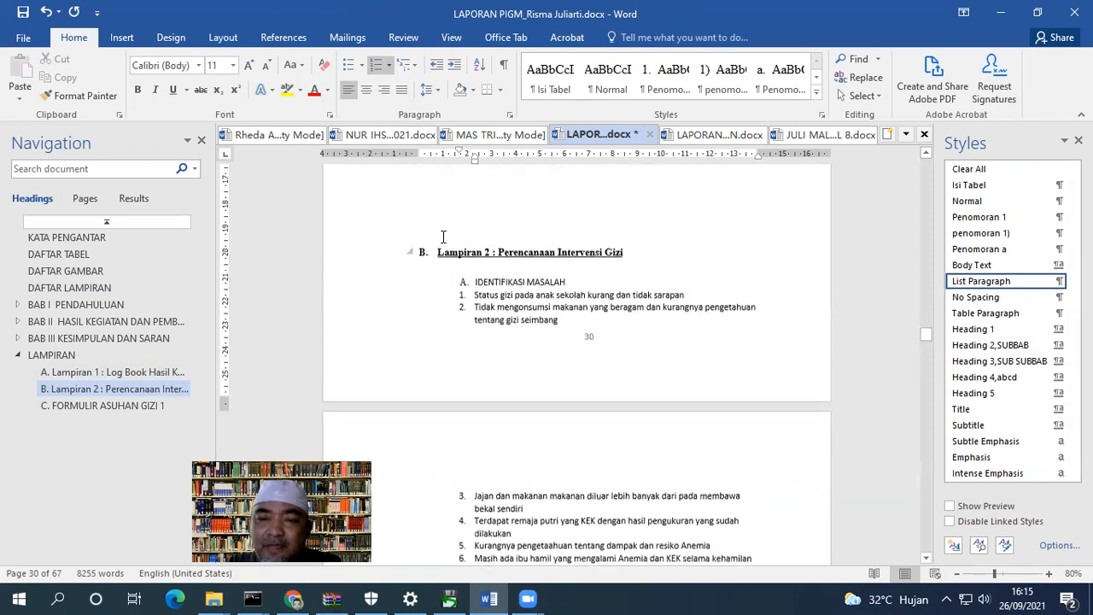
scroll(435, 244, "up", 4)
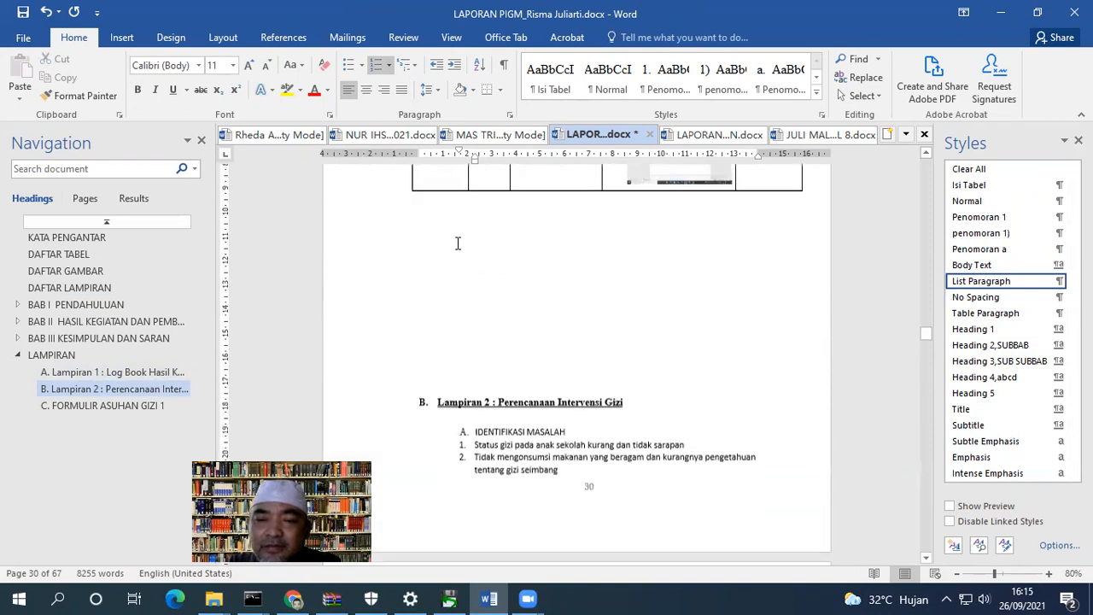
scroll(459, 266, "down", 1)
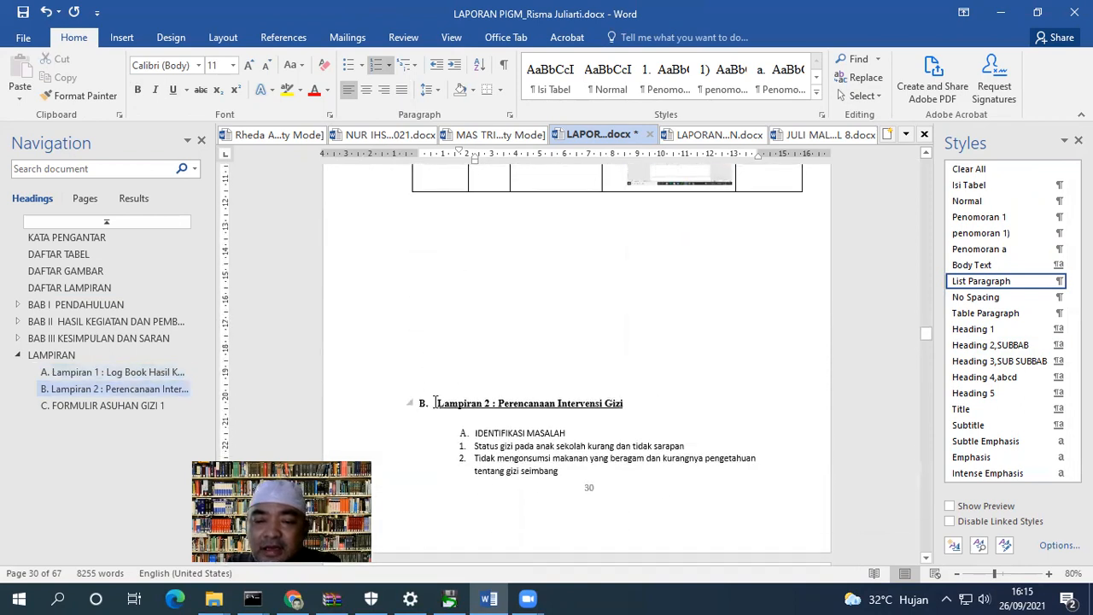
left_click(435, 402)
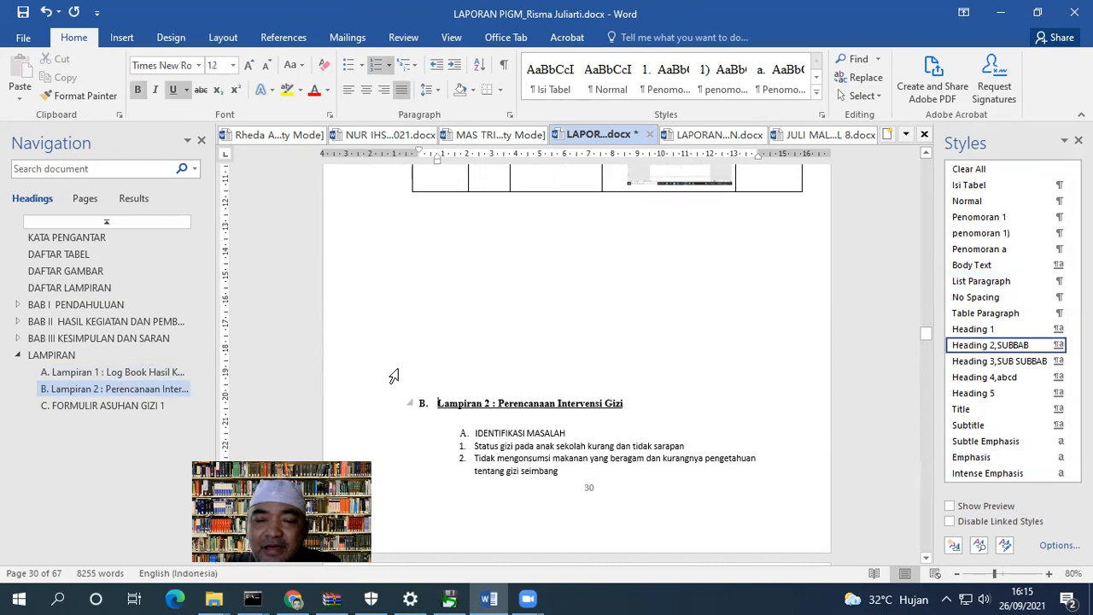
left_click(124, 38)
left_click(38, 95)
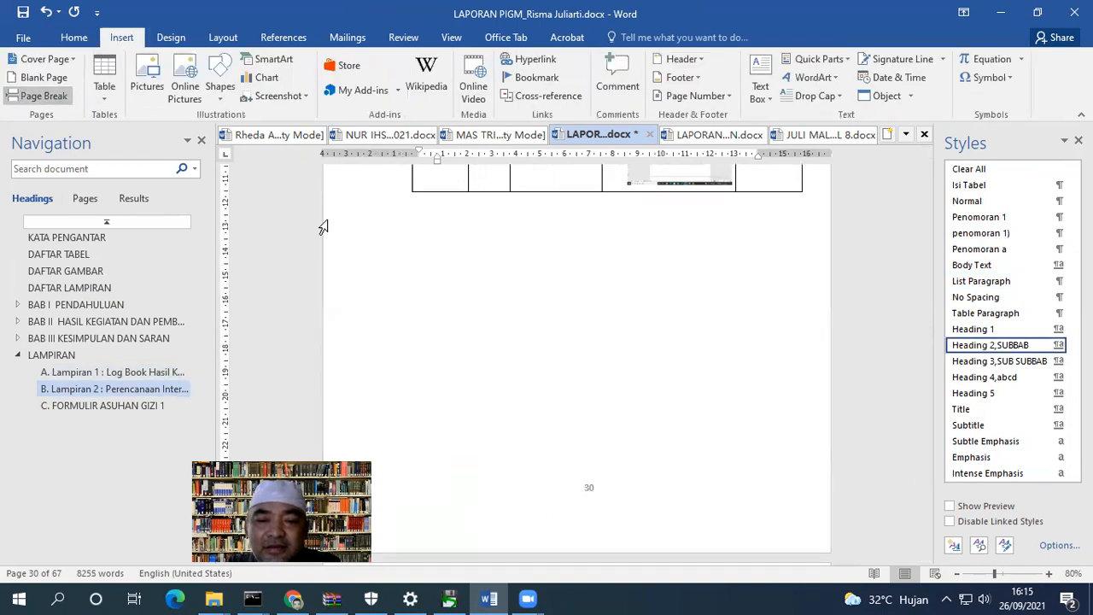
Apply the Normal style to the paragraph below "PROGRAM INTERVENSI GIZI" in Lampiran 2.
scroll(490, 259, "down", 10)
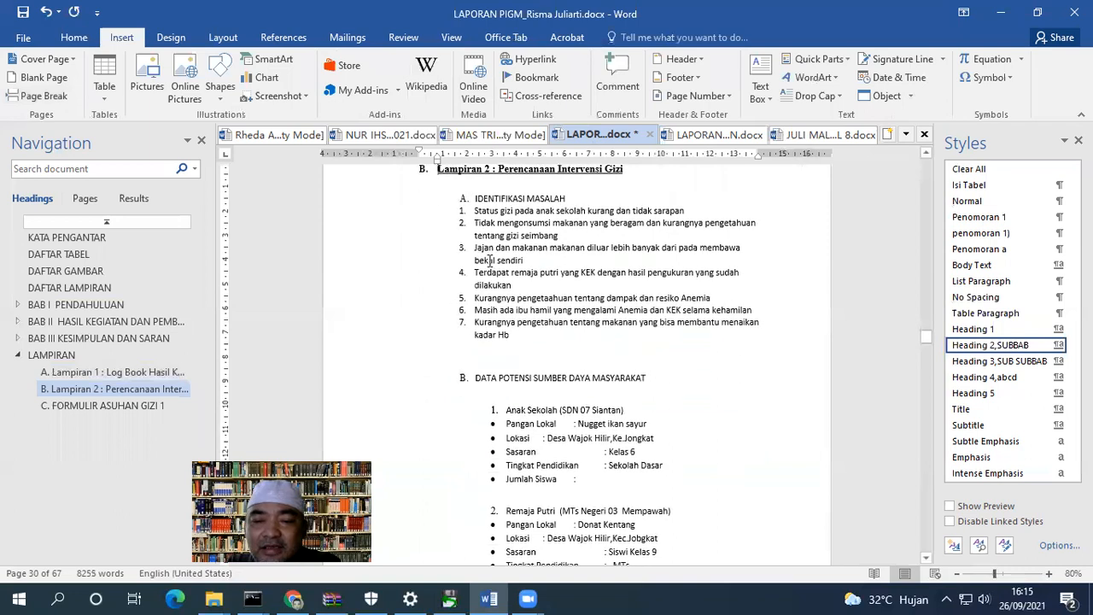
scroll(513, 341, "down", 10)
scroll(529, 346, "down", 10)
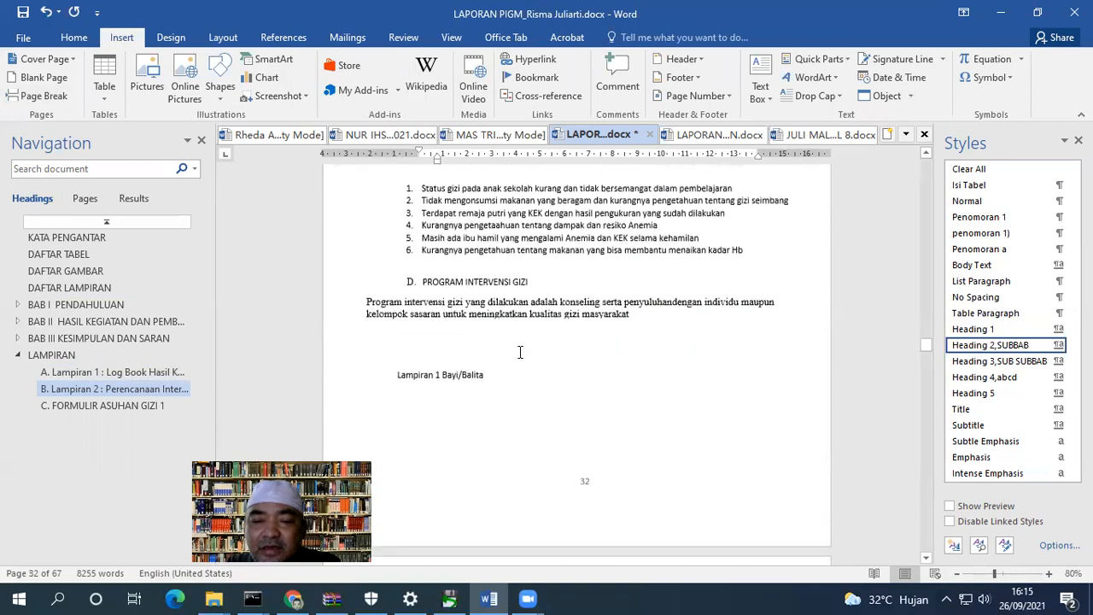
scroll(519, 352, "down", 1)
left_click(388, 281)
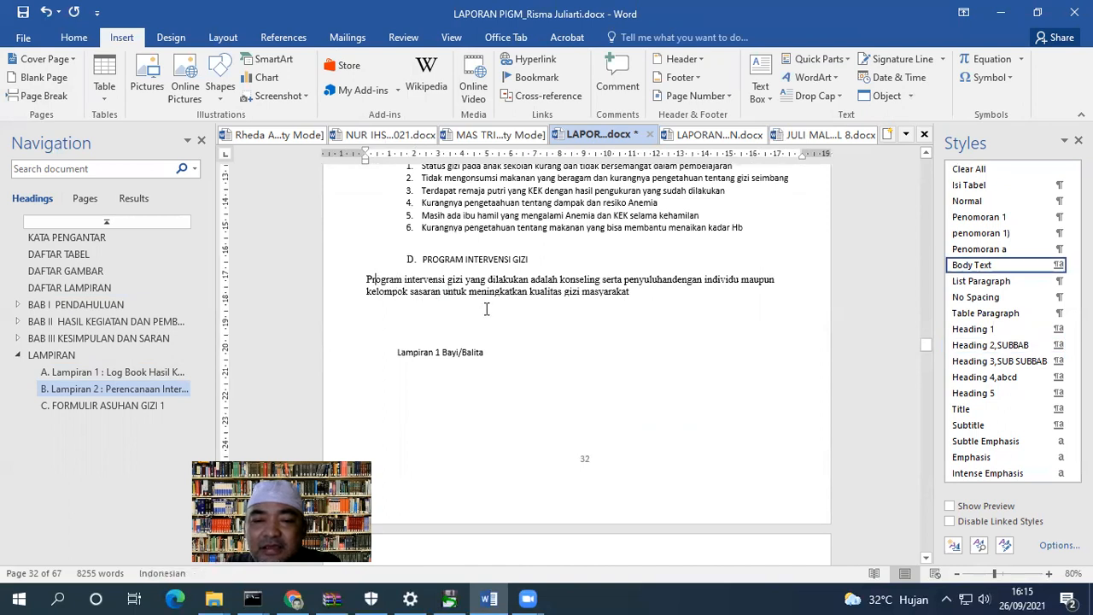
left_click(967, 201)
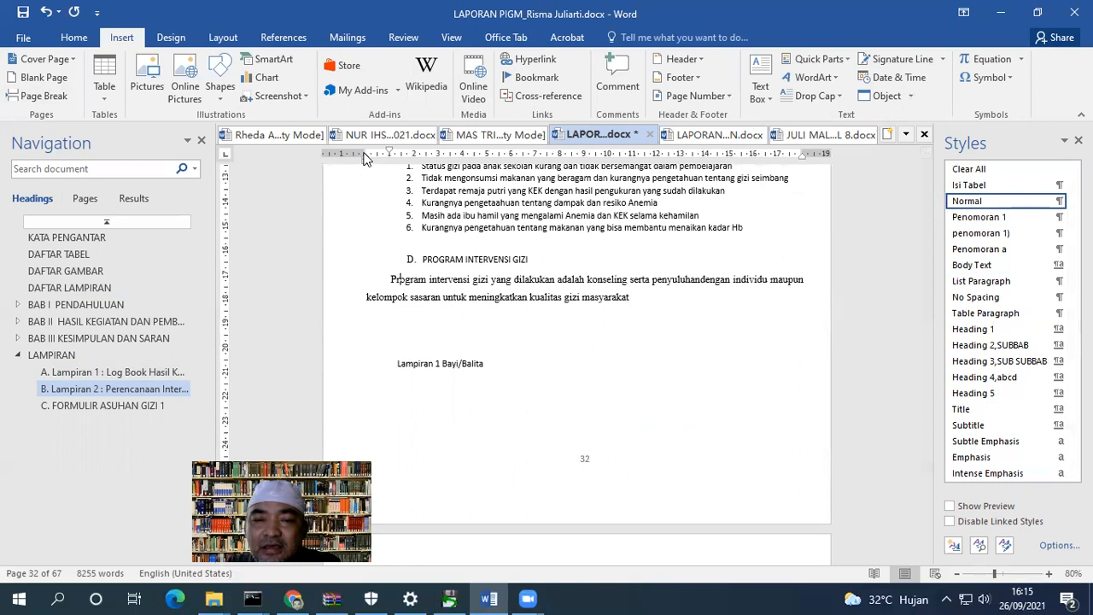
Apply the Heading 3,SUB SUBBAB style to the "Lampiran 3 POA" line after the nutrition posters.
scroll(578, 303, "down", 10)
scroll(578, 303, "down", 10)
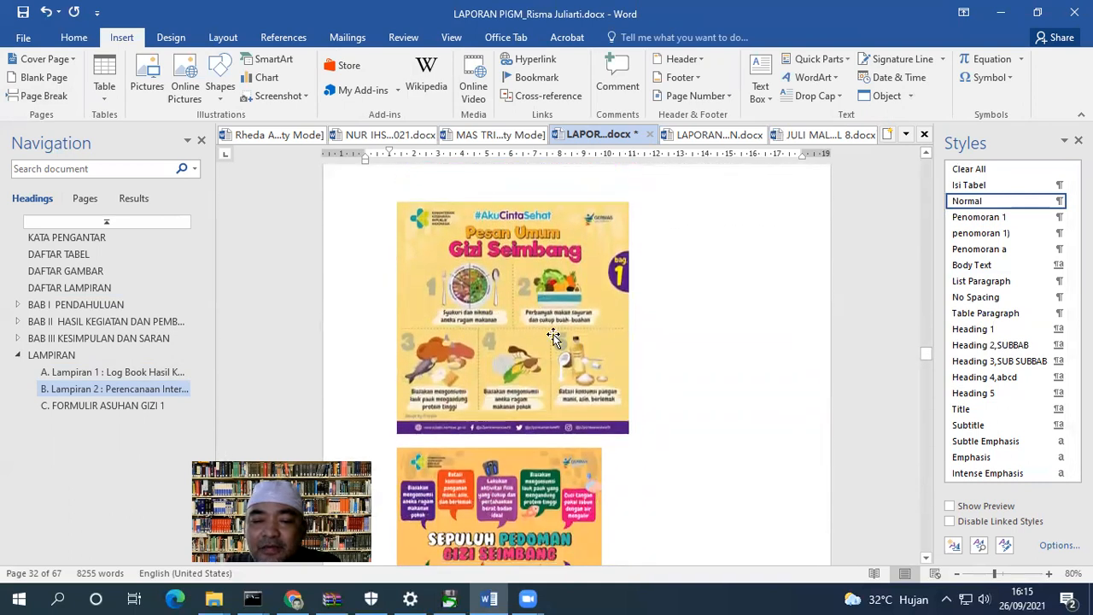
scroll(554, 337, "down", 10)
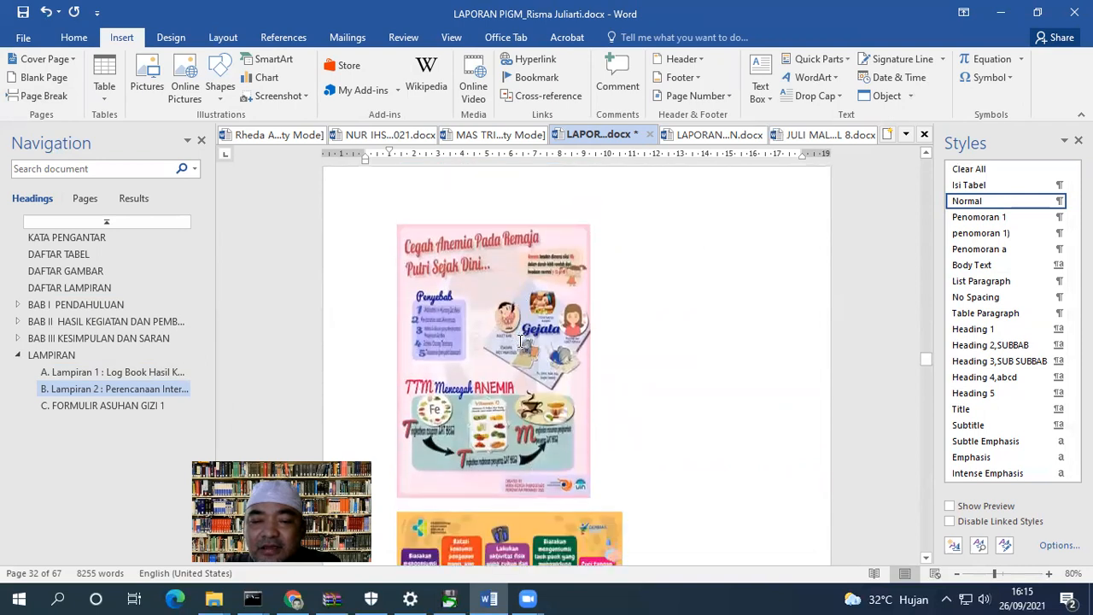
scroll(521, 342, "down", 5)
scroll(288, 350, "down", 5)
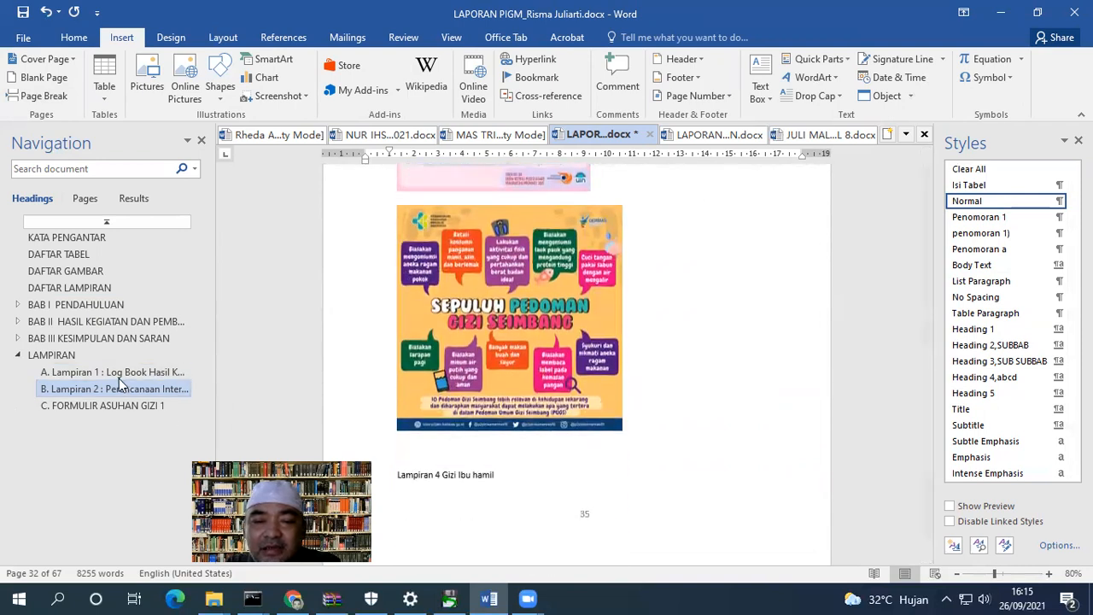
scroll(555, 388, "down", 10)
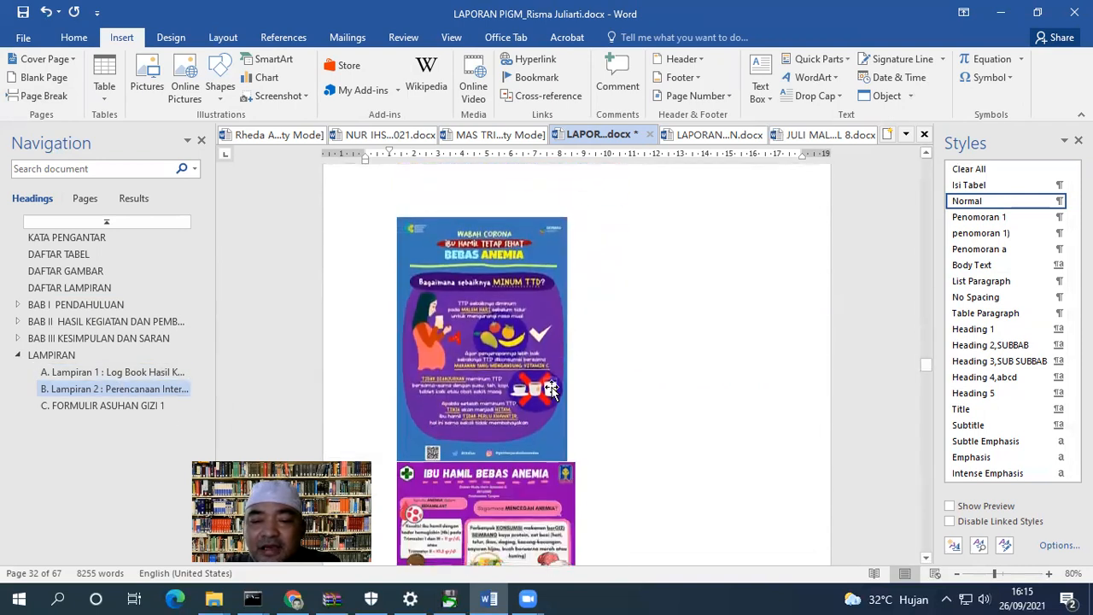
scroll(557, 376, "down", 5)
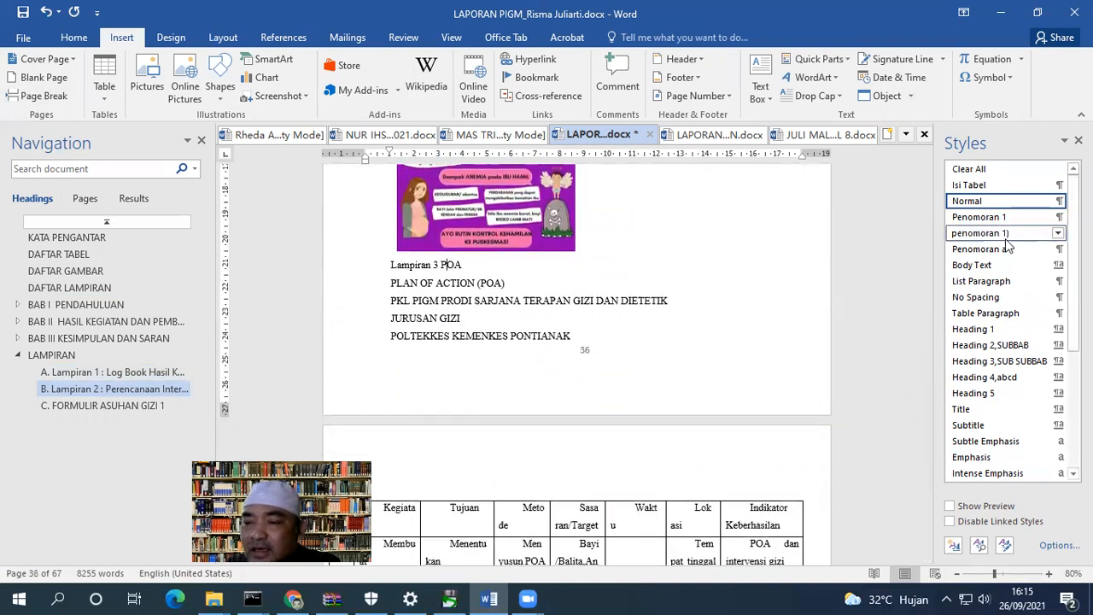
left_click(983, 363)
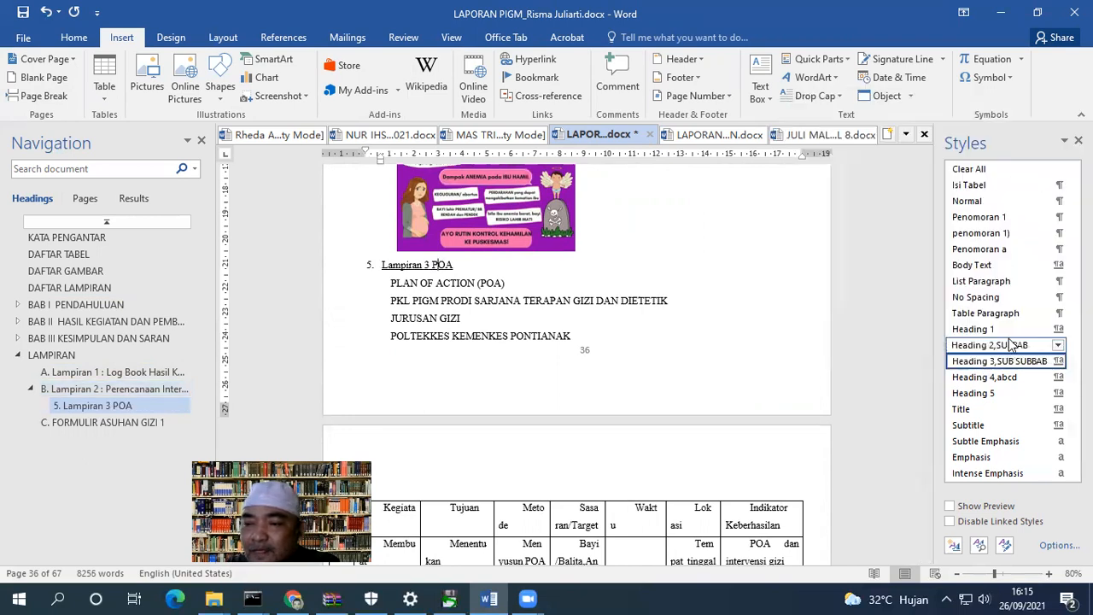
Apply the Heading 2,SUBBAB style to the "Lampiran 3 POA" line and insert a page break before it.
left_click(973, 345)
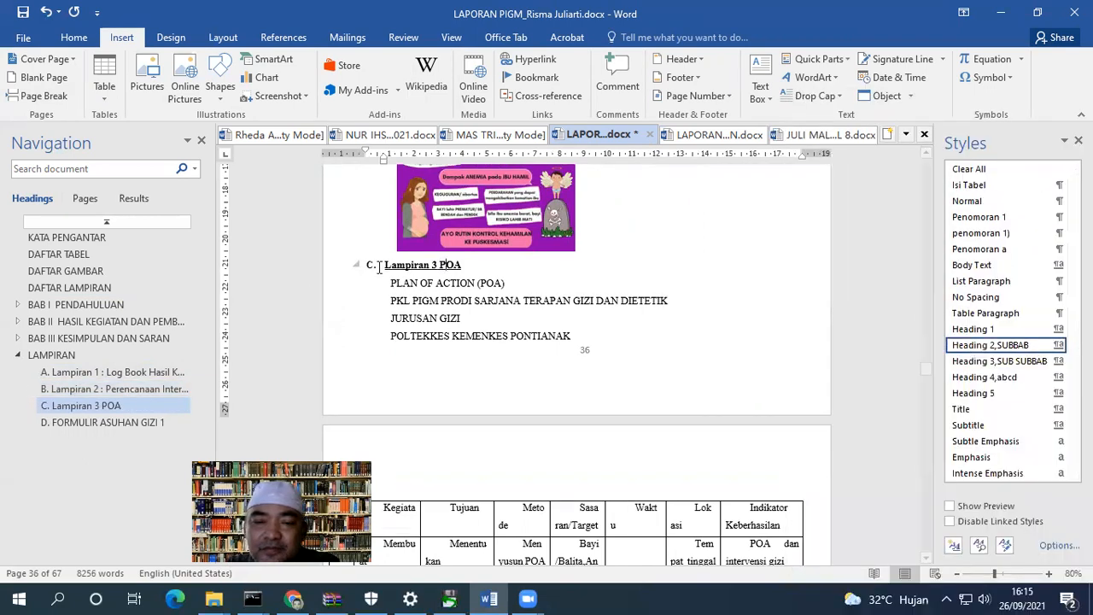
left_click(47, 98)
Apply the Isi Tabel style to all columns of the Plan of Action table in Lampiran 3.
scroll(461, 369, "down", 5)
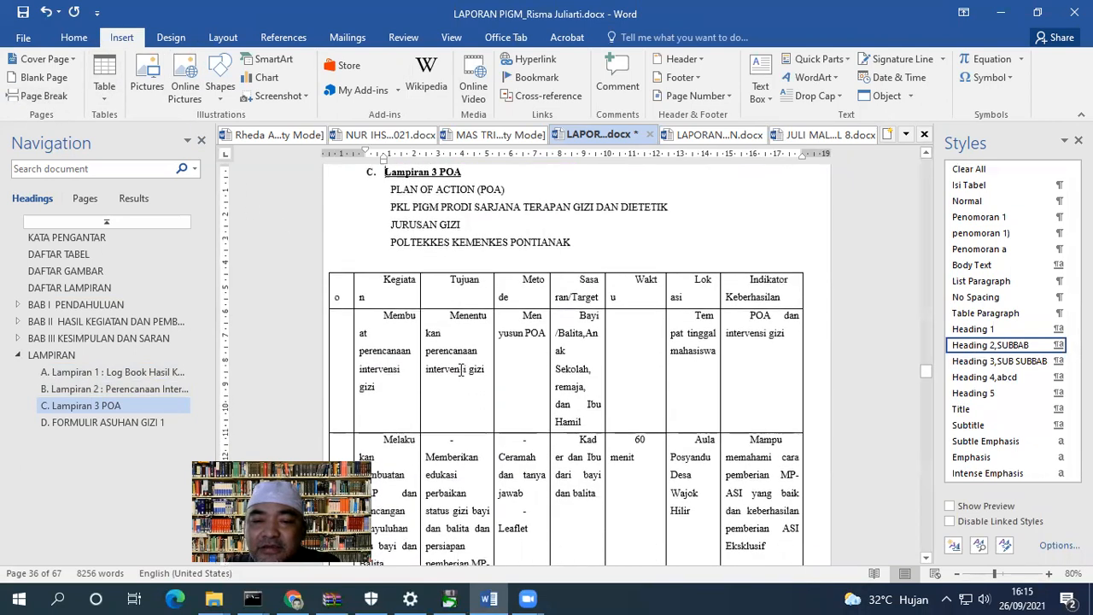
left_click(339, 282)
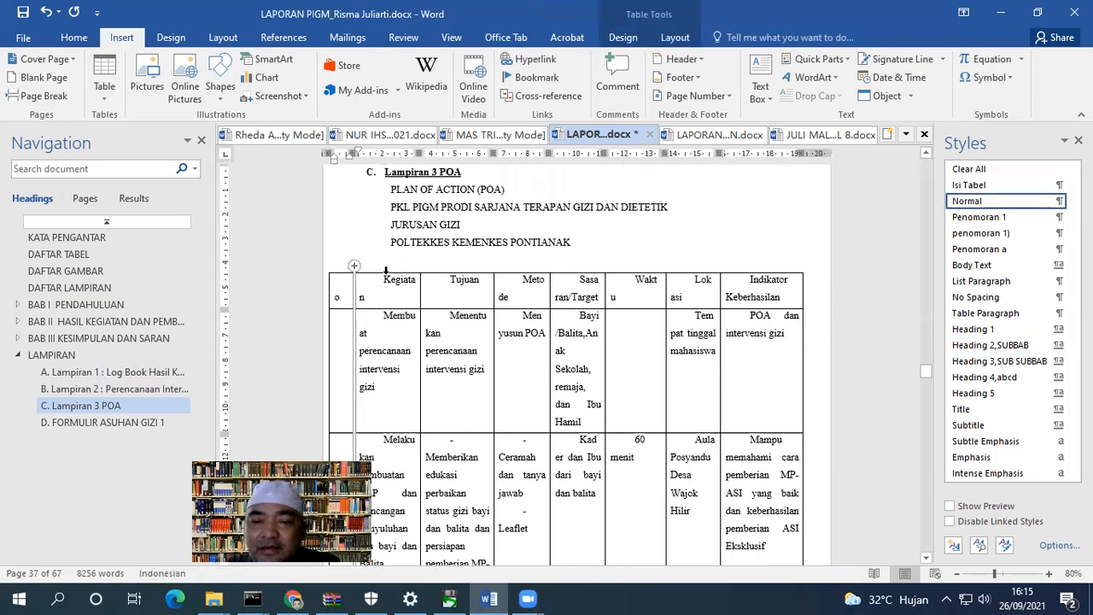
left_click_drag(386, 270, 767, 280)
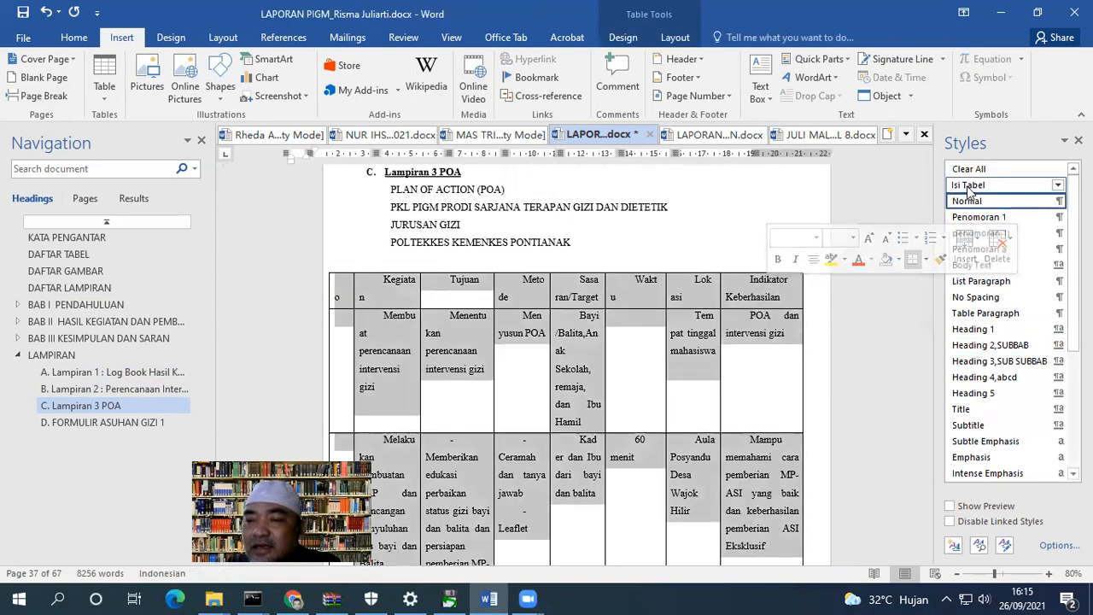
left_click(968, 185)
left_click(542, 440)
Insert a page break before the "Lampiran 4 SAP" line and apply the Heading 2,SUBBAB style to it.
scroll(538, 436, "down", 10)
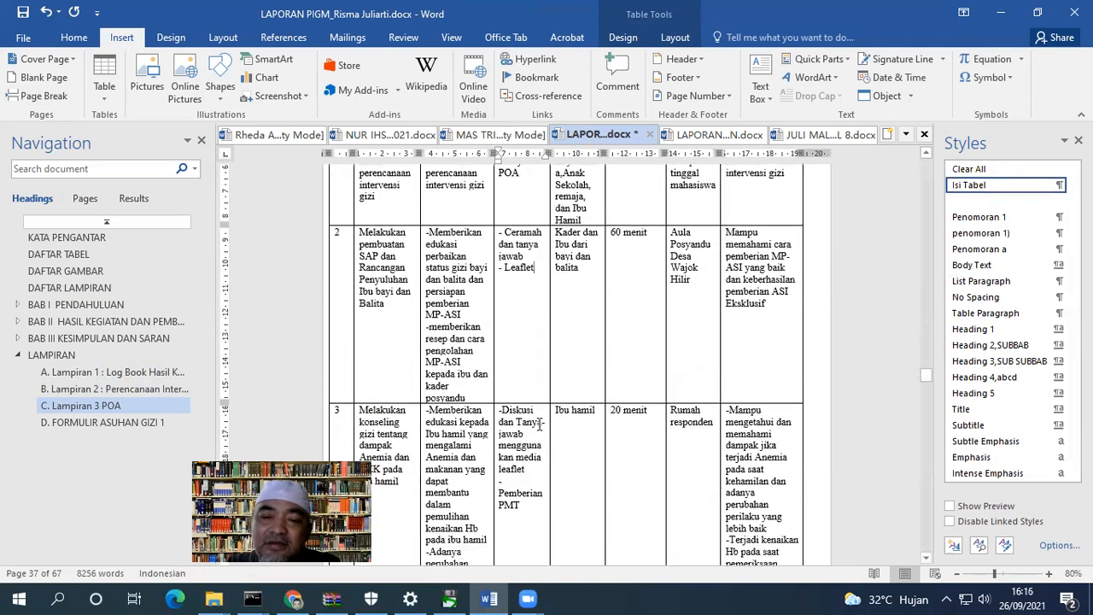
scroll(538, 438, "down", 10)
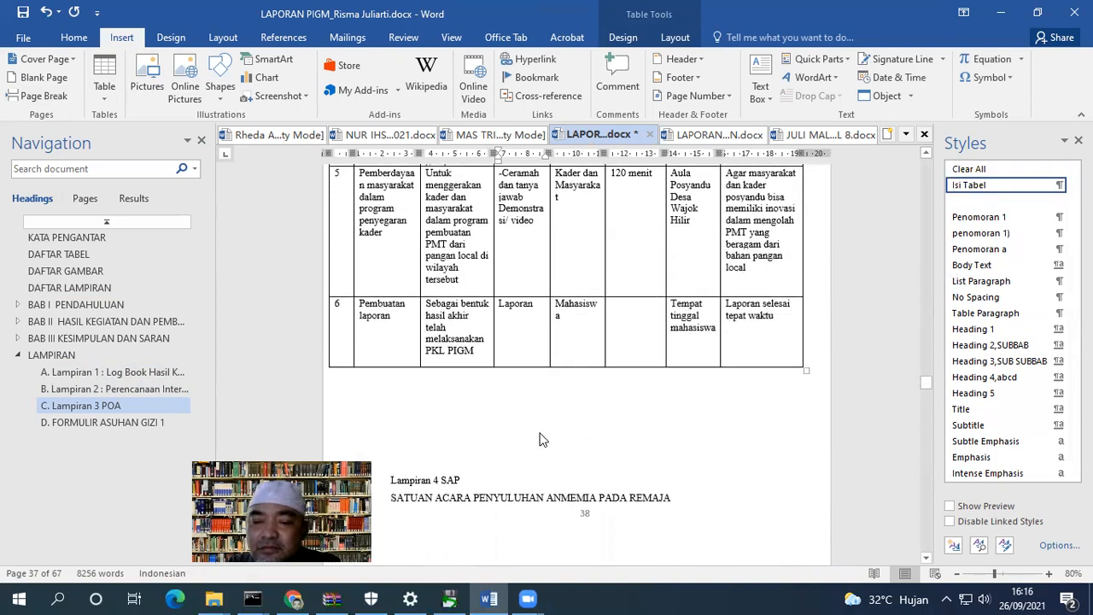
left_click(389, 334)
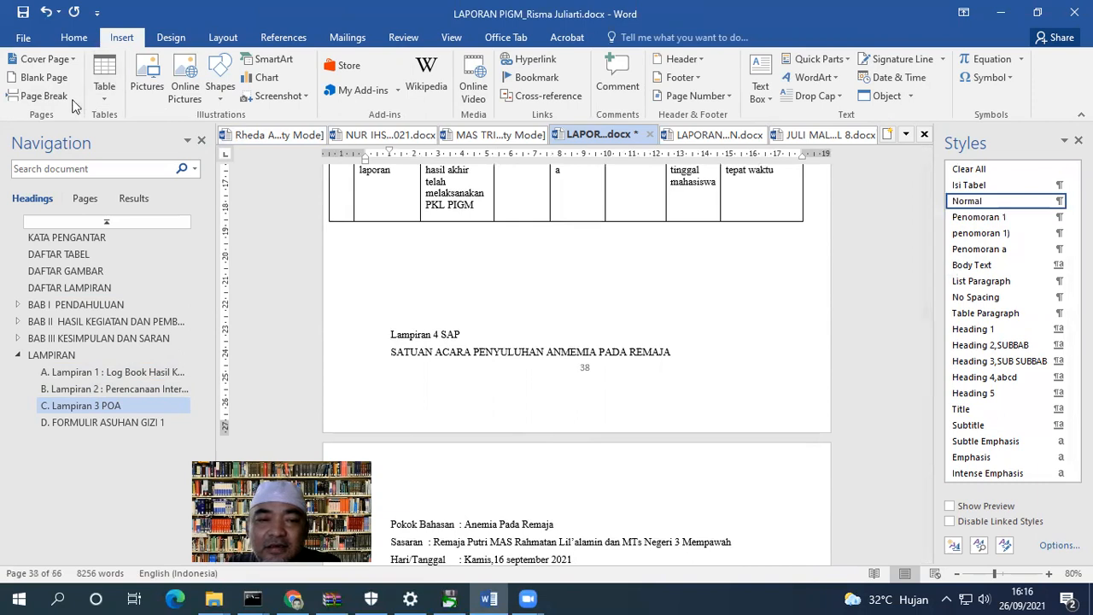
left_click(43, 95)
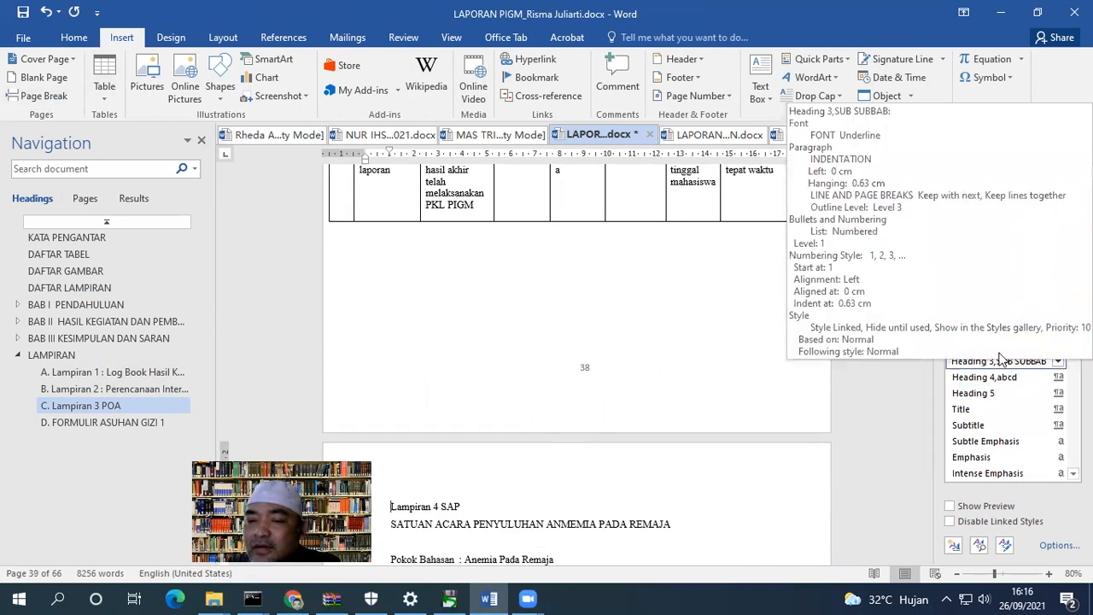
left_click(991, 345)
Clear all formatting from the whole table under "Kegiatan Penyuluhan" in Lampiran 4.
scroll(318, 365, "down", 3)
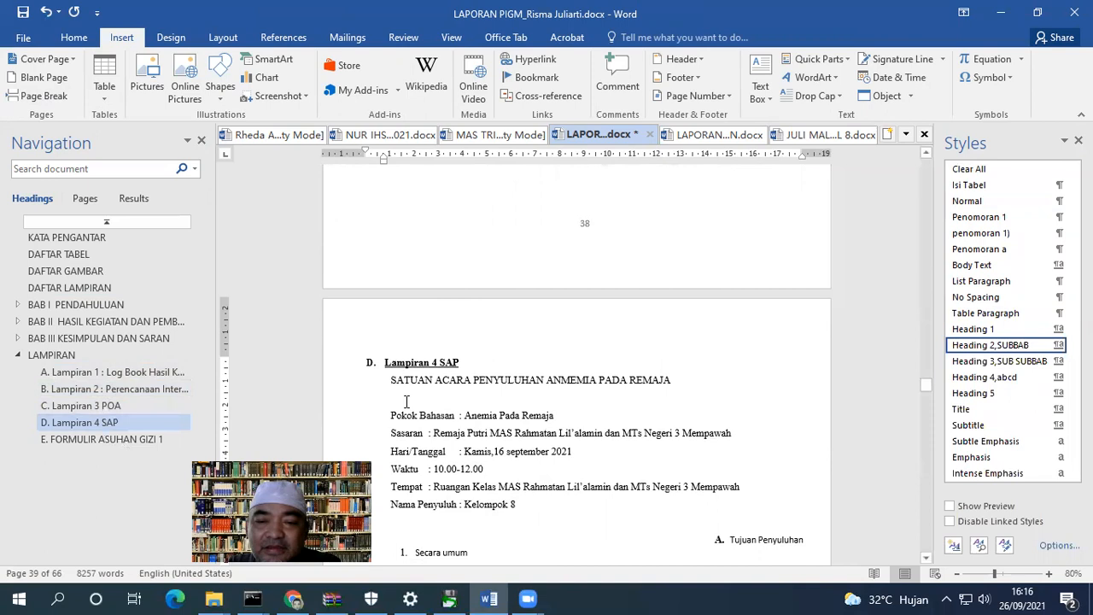
scroll(408, 395, "down", 4)
scroll(408, 396, "down", 3)
scroll(410, 369, "down", 6)
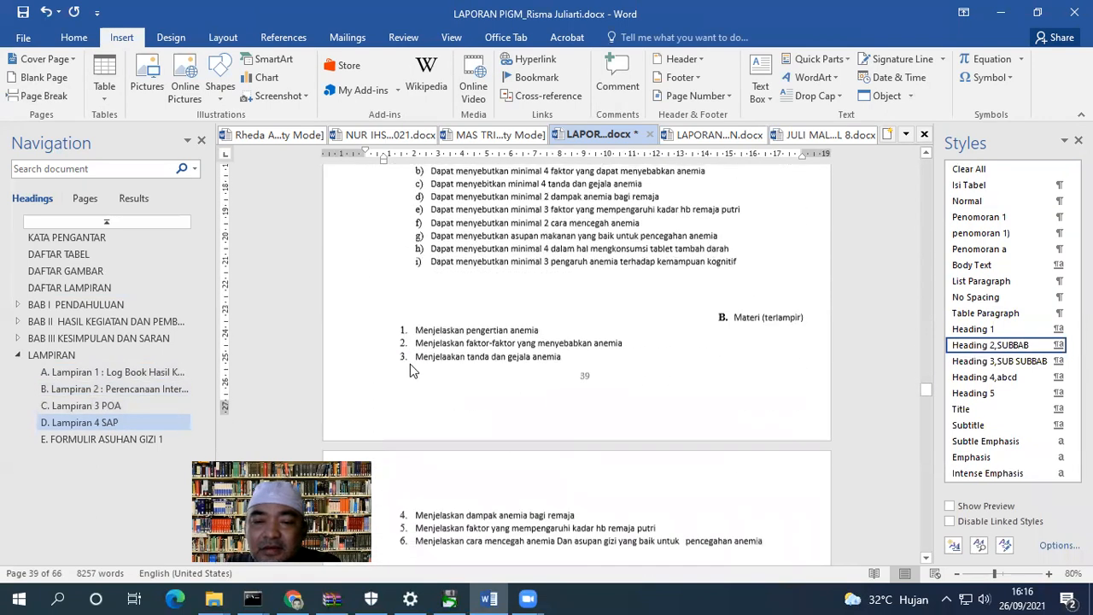
scroll(527, 320, "down", 6)
left_click(725, 292)
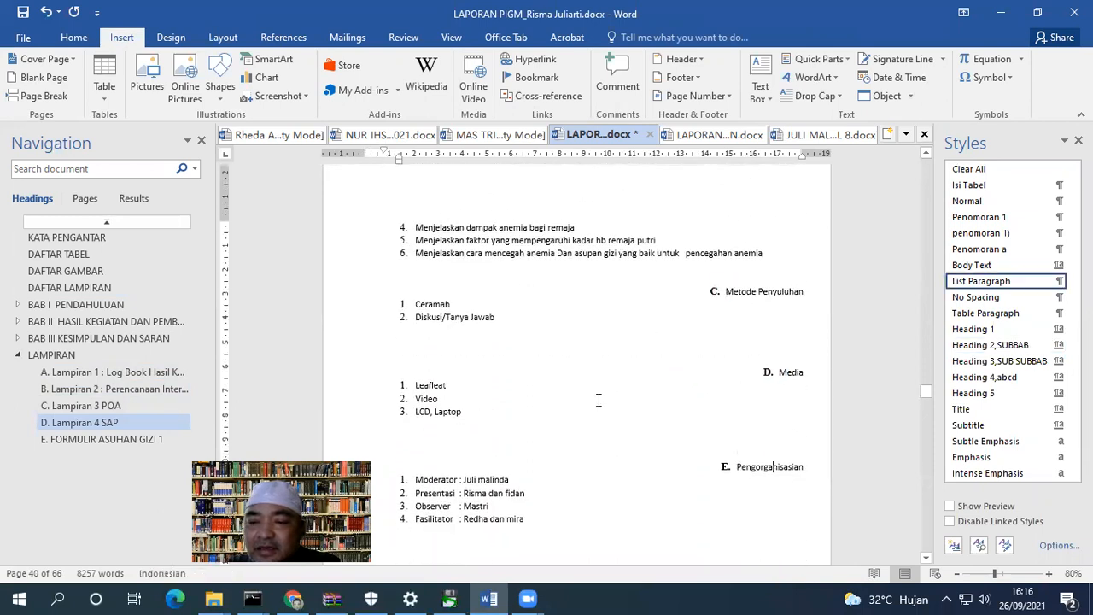
scroll(599, 399, "down", 12)
scroll(495, 378, "down", 8)
scroll(508, 367, "up", 5)
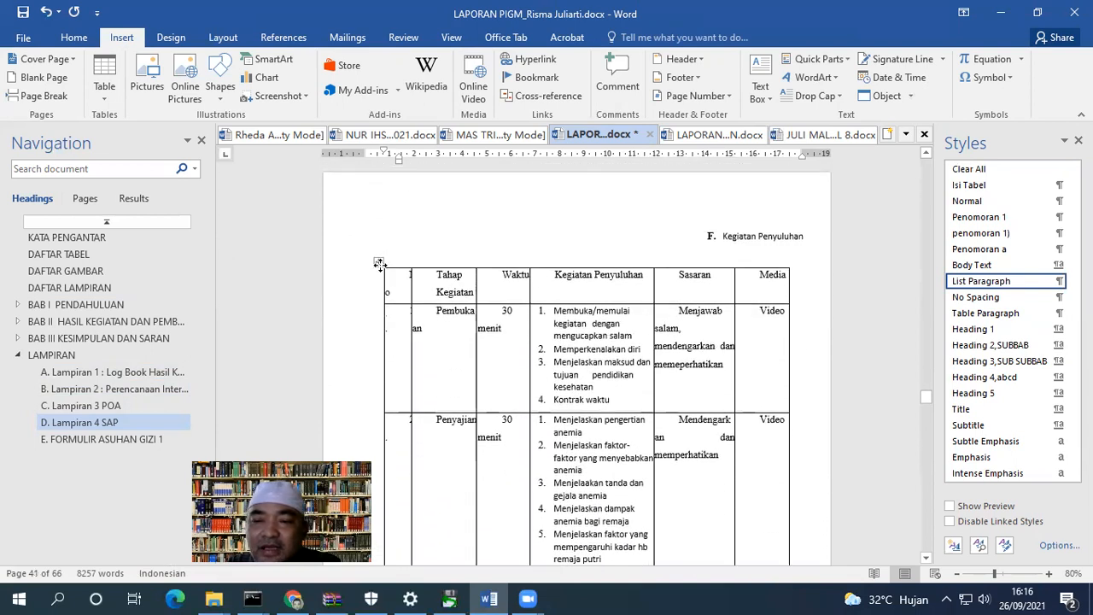
left_click(379, 263)
left_click(968, 168)
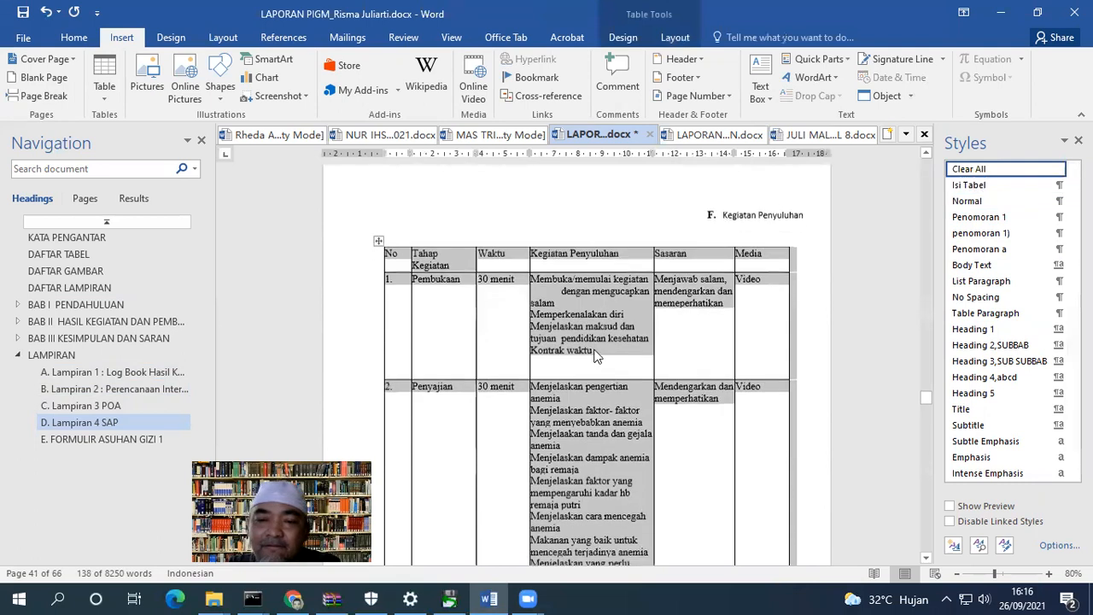
Look through the rest of Lampiran 4, from the counselling table through the anemia material, up to the Lampiran 5 title.
scroll(596, 357, "down", 15)
scroll(529, 354, "down", 6)
scroll(526, 357, "down", 10)
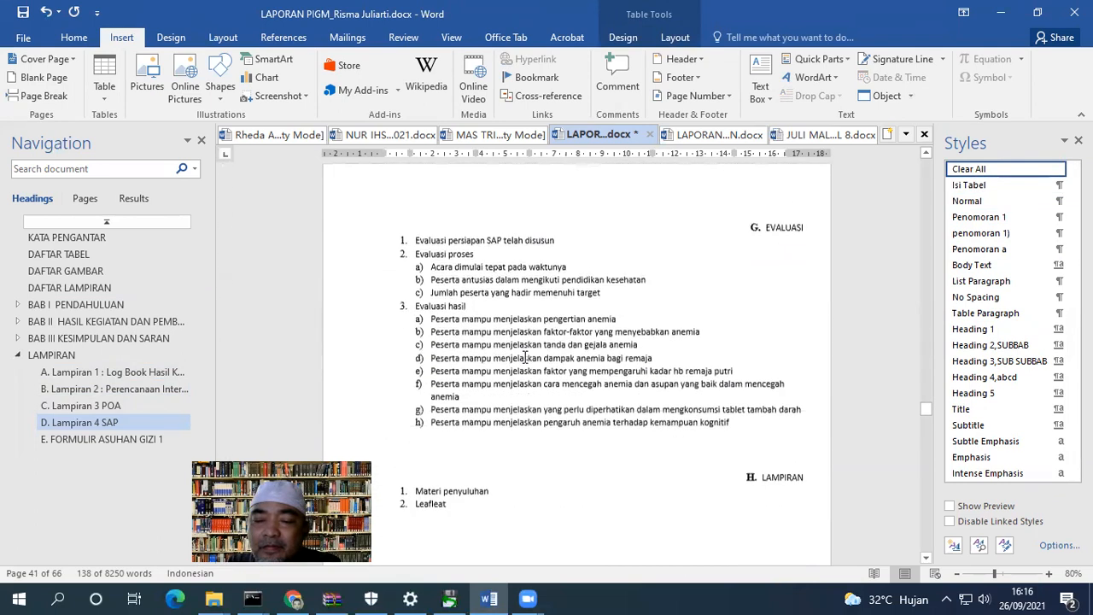
scroll(525, 356, "down", 10)
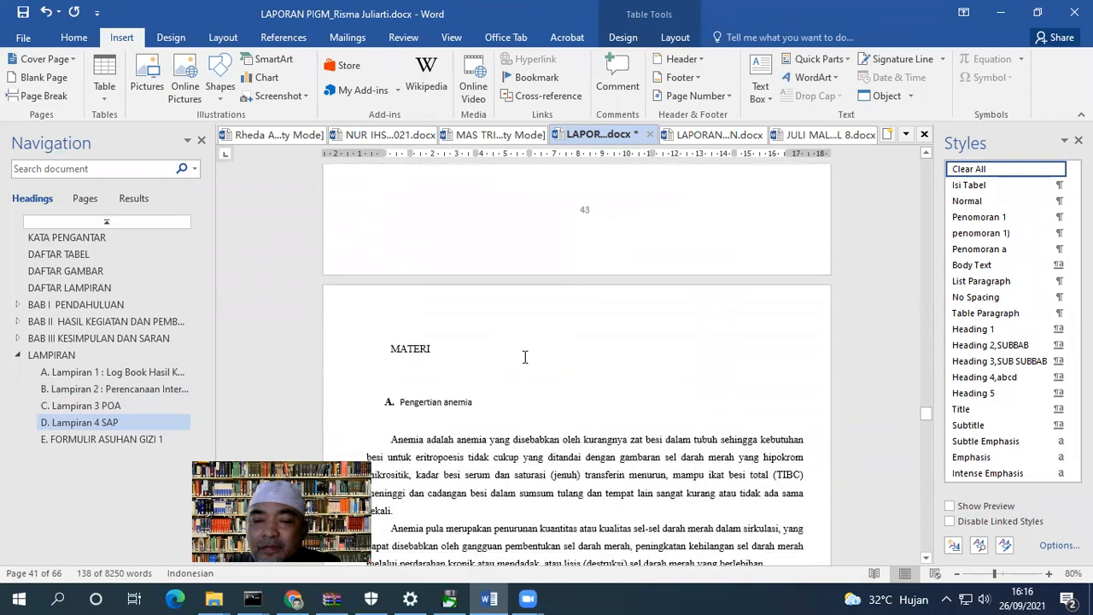
scroll(523, 355, "down", 10)
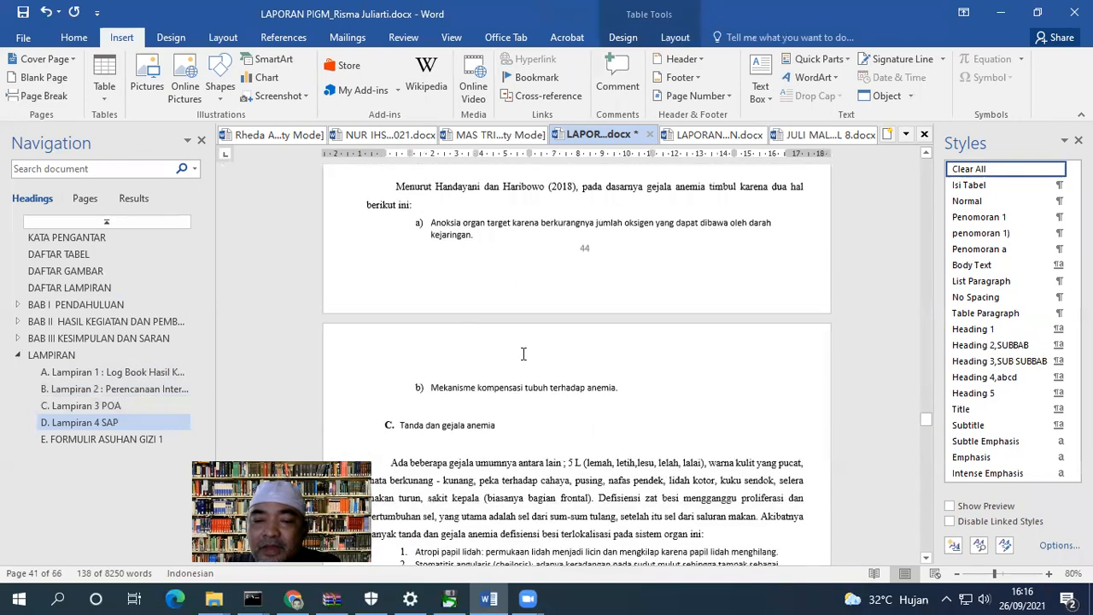
scroll(526, 362, "down", 10)
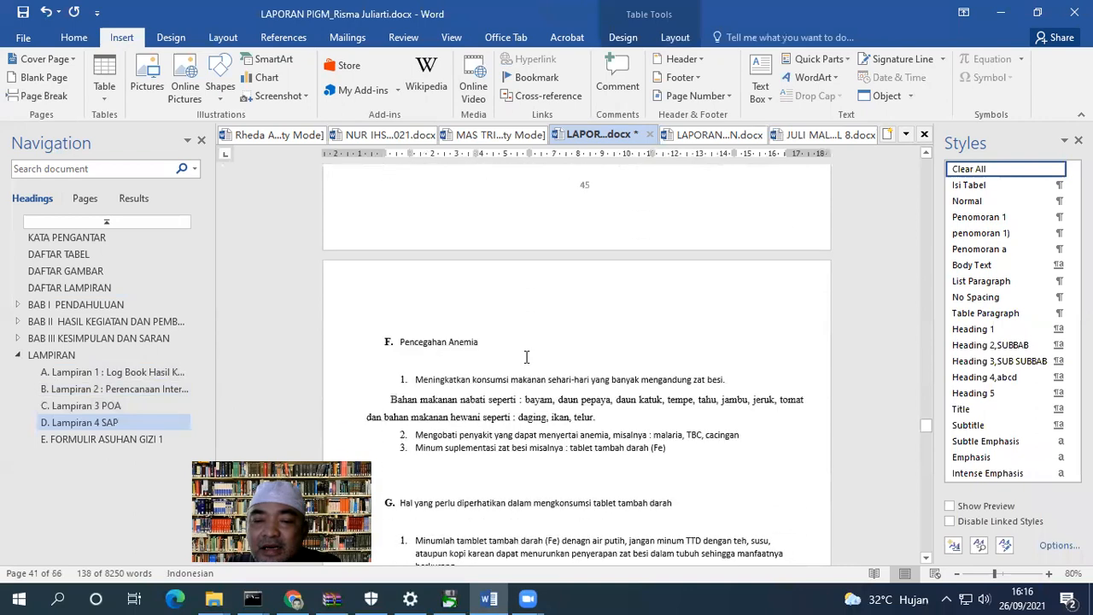
scroll(526, 360, "down", 10)
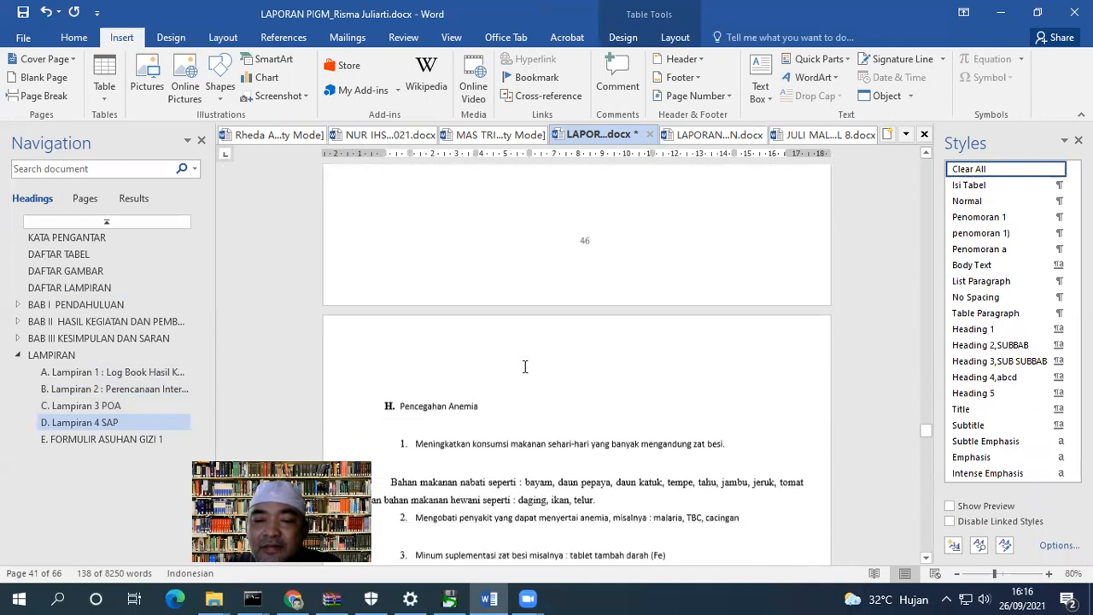
scroll(524, 369, "down", 10)
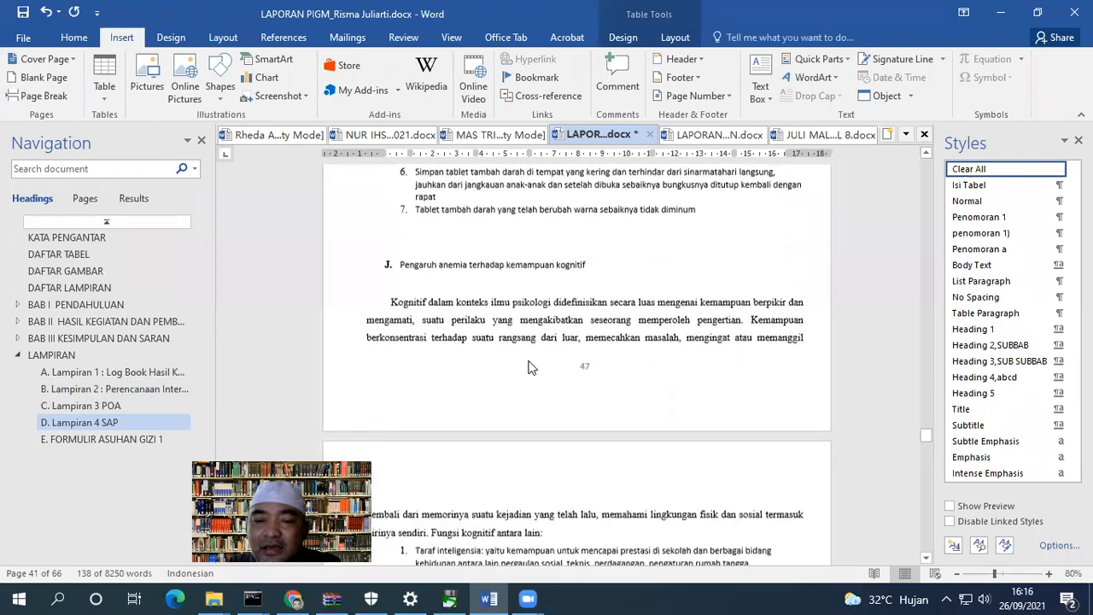
scroll(524, 380, "down", 10)
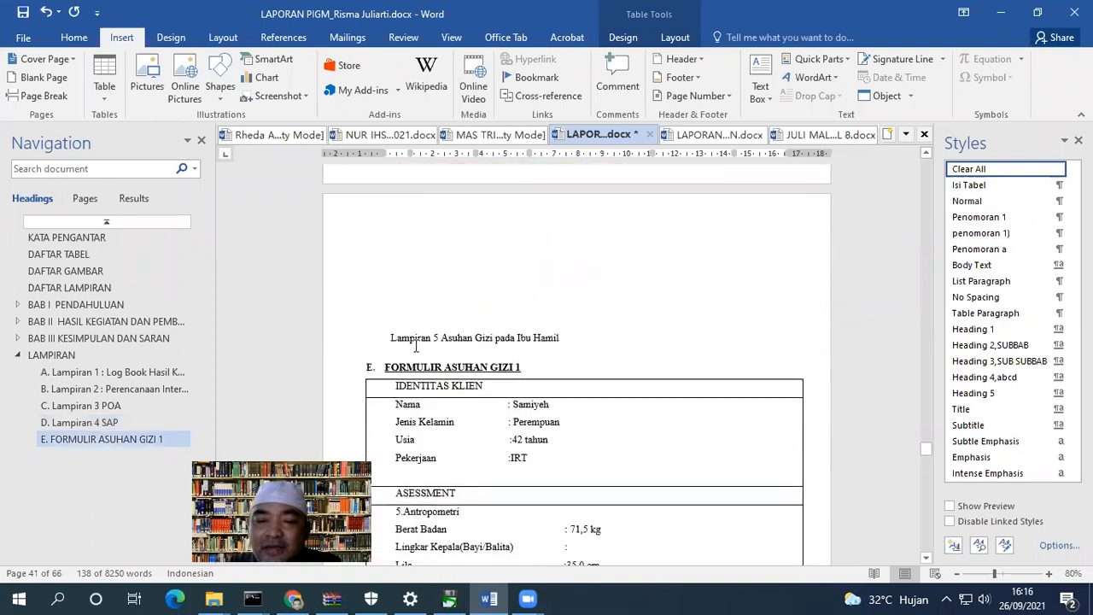
Delete the blank lines above "Lampiran 5 Asuhan Gizi pada Ibu Hamil" and apply the Heading 2,SUBBAB style to that line.
left_click(418, 339)
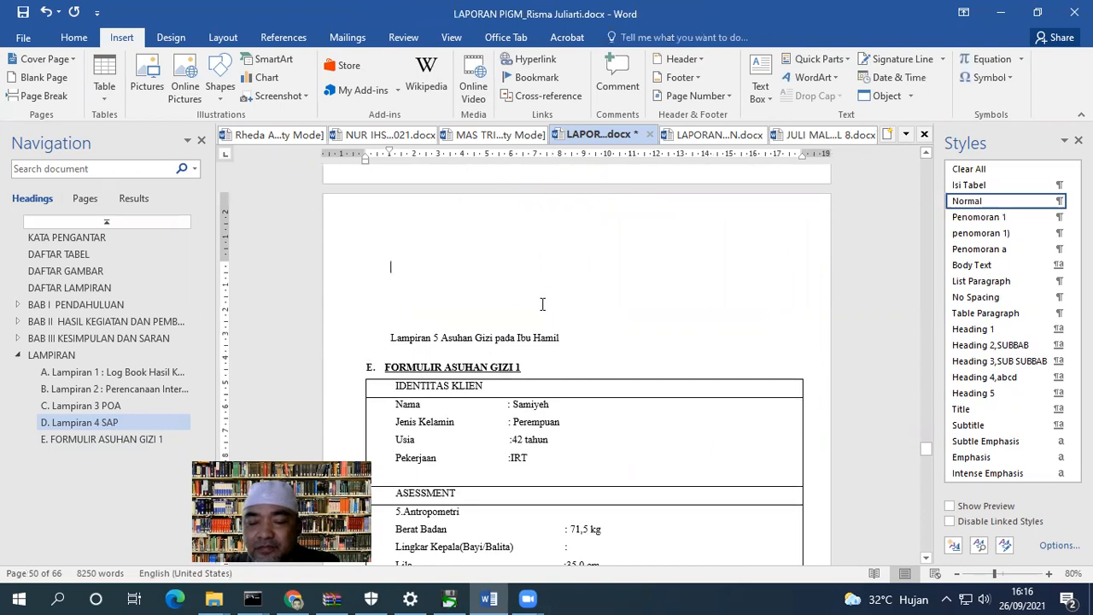
key("Home")
key("BackSpace")
key("BackSpace")
key("BackSpace")
key("BackSpace")
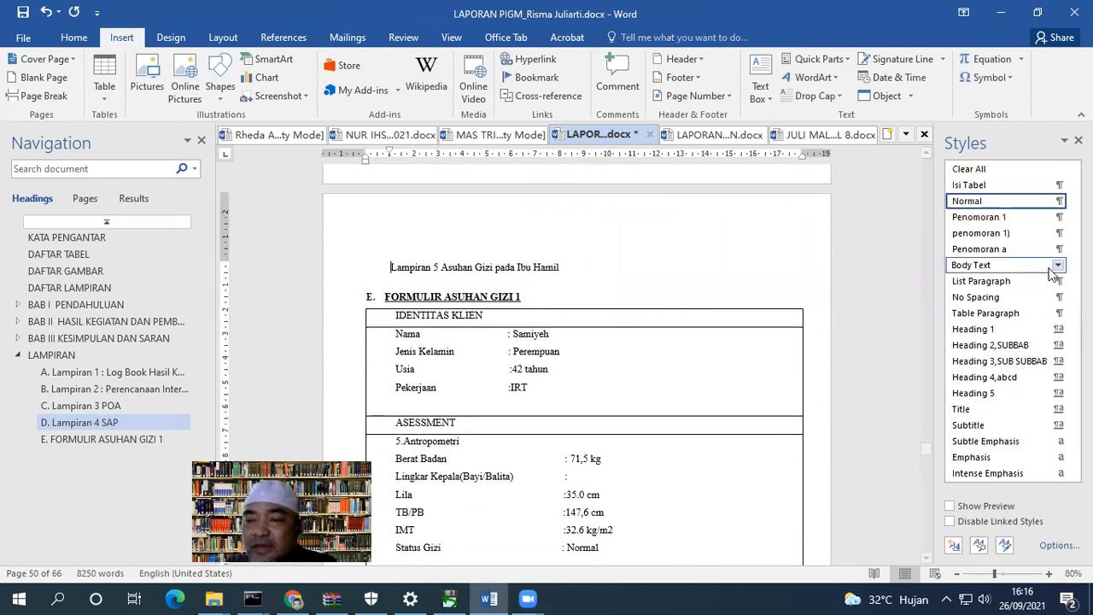
left_click(995, 346)
Delete the extra blank lines between the documentation photo table and "FORMULIR ASUHAN GIZI II".
scroll(416, 334, "down", 15)
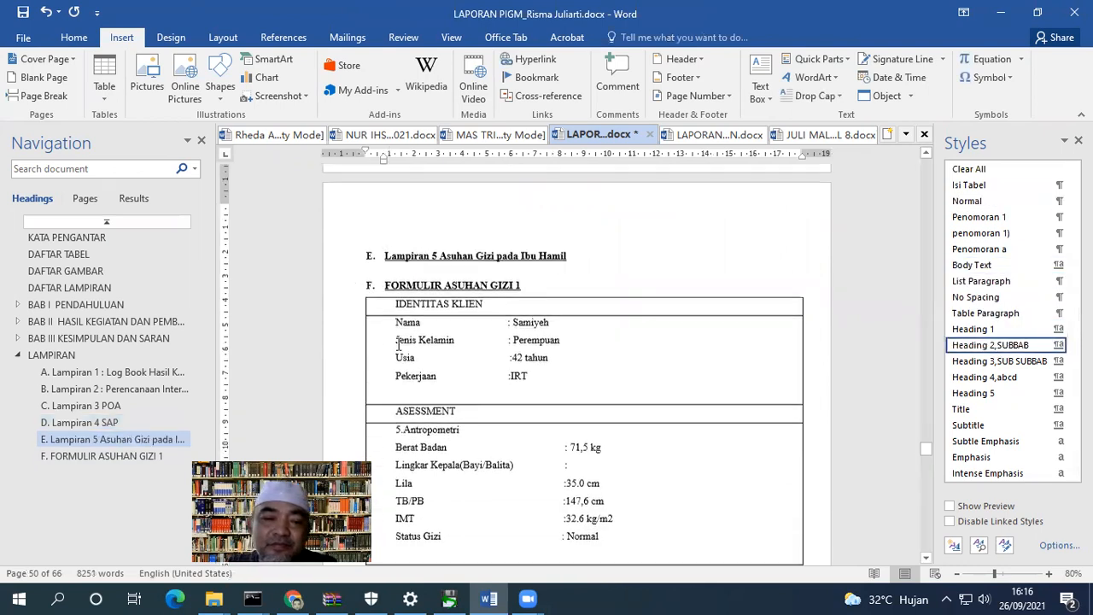
scroll(417, 334, "down", 15)
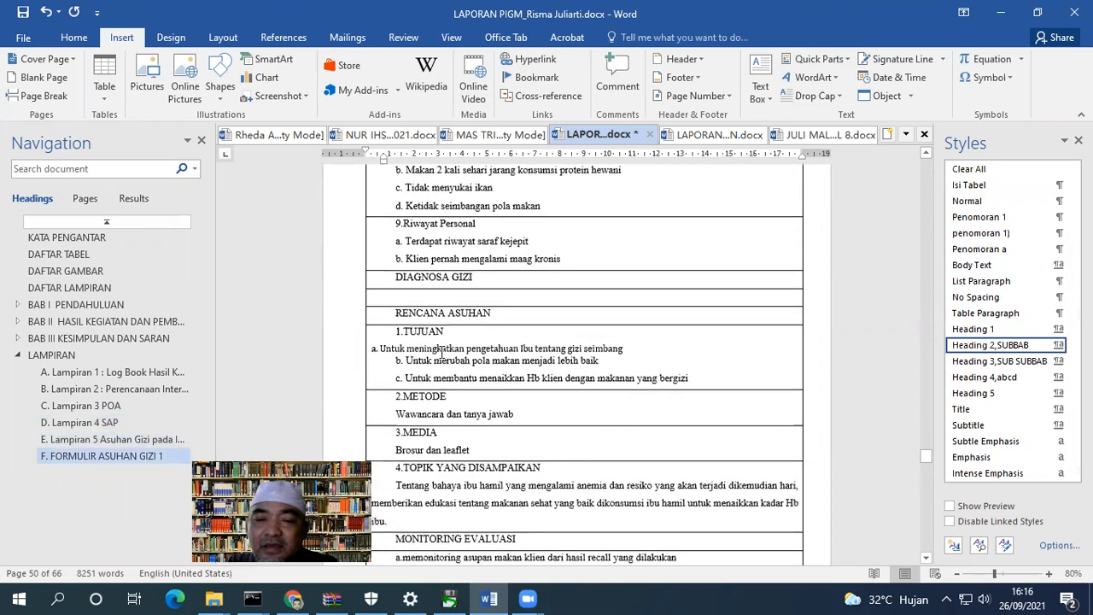
scroll(430, 353, "down", 6)
scroll(392, 307, "up", 2)
left_click(432, 313)
key("Delete")
key("Delete")
key("Delete")
key("Delete")
key("Delete")
key("Delete")
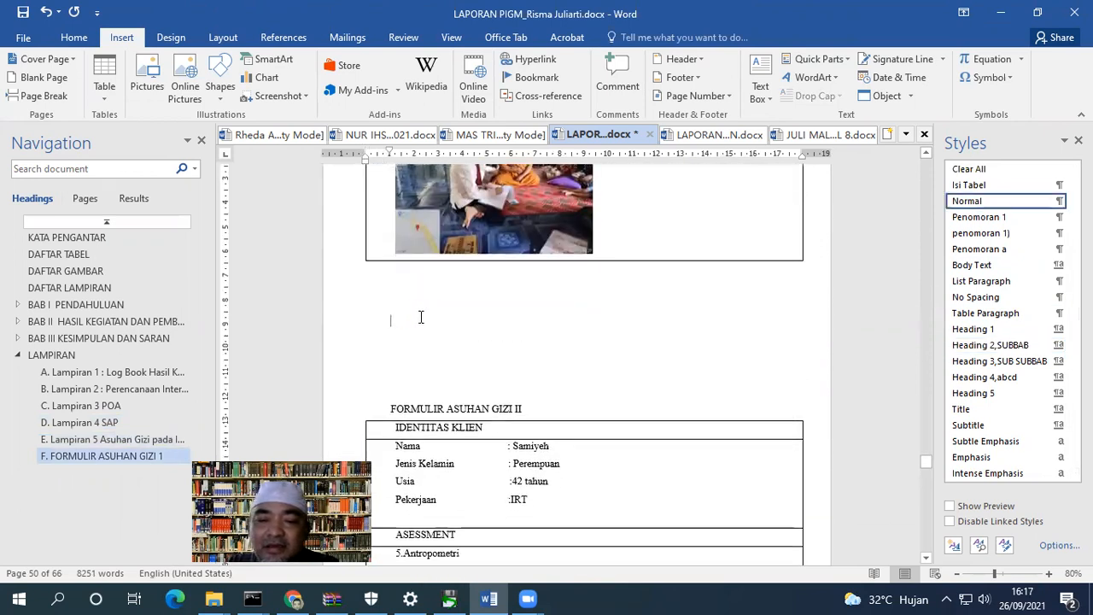
key("Delete")
key("Delete")
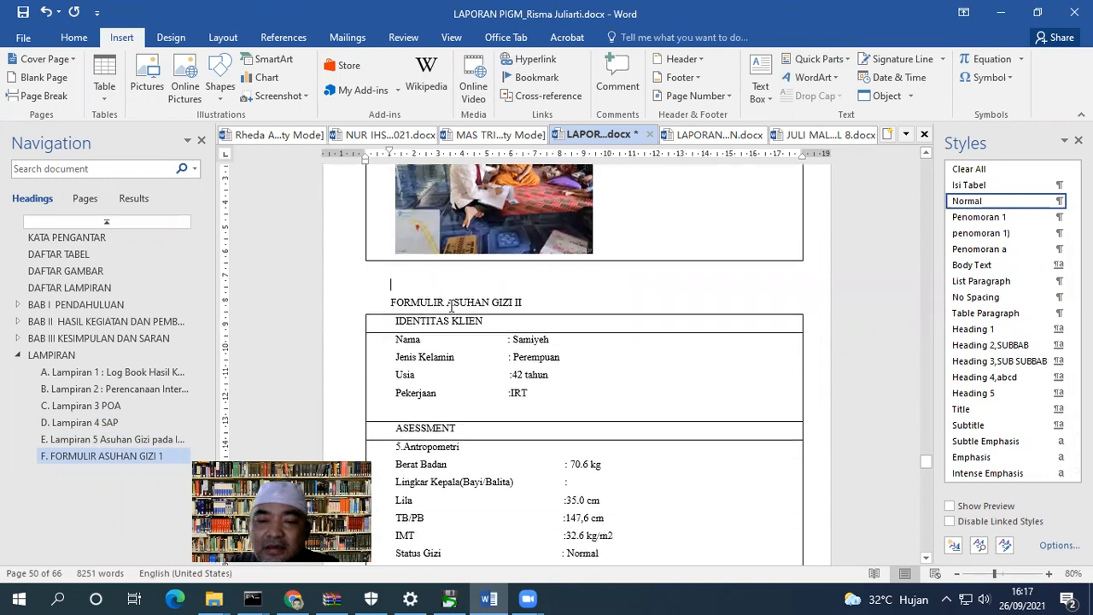
Remove the blank lines above "FORMULIR ASUHAN GIZI III" and insert a page break so the form starts on a new page.
scroll(524, 313, "down", 9)
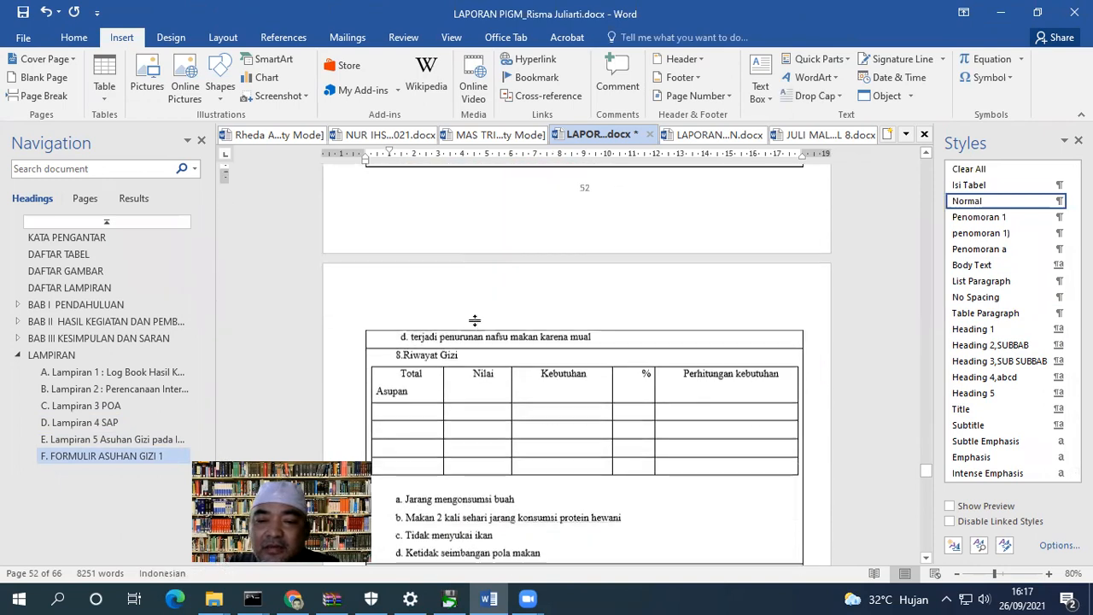
scroll(476, 319, "down", 10)
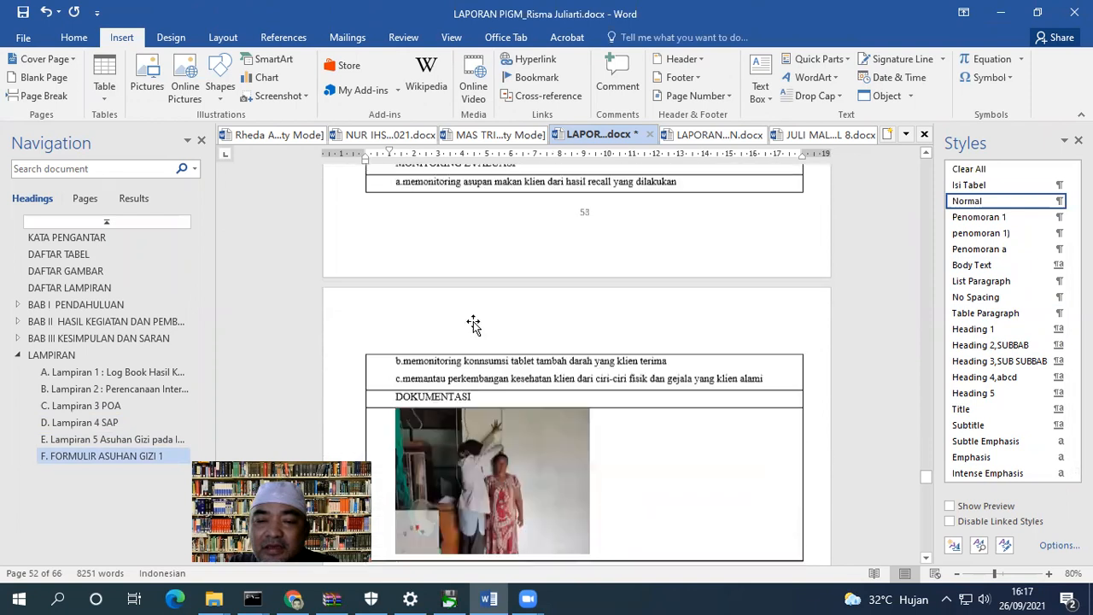
scroll(472, 321, "down", 3)
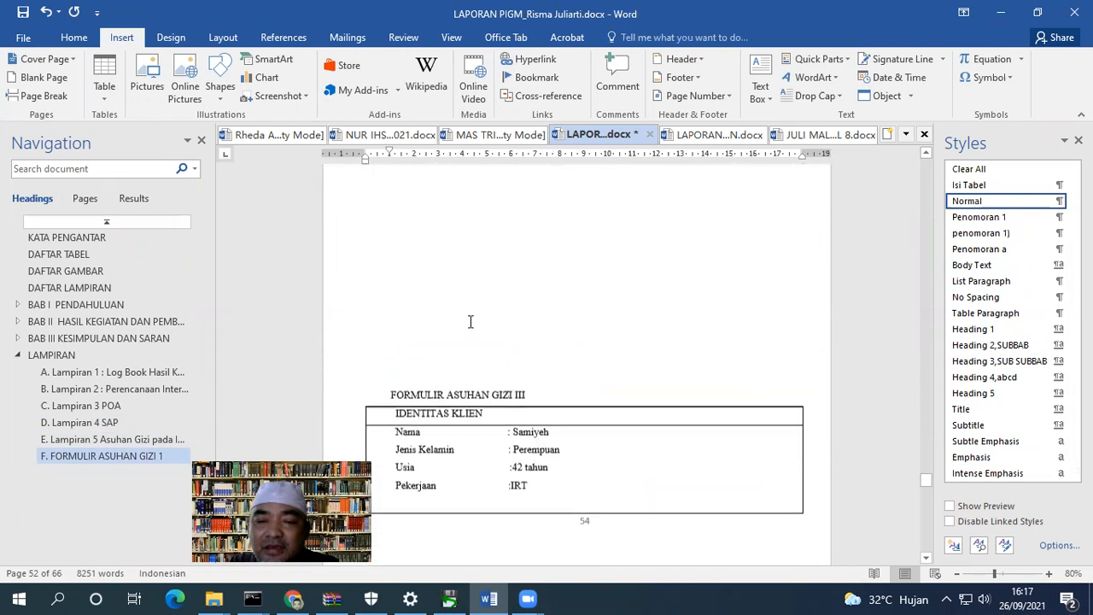
scroll(406, 284, "up", 2)
left_click(407, 284)
key("Delete")
key("Delete")
key("Delete")
key("Delete")
key("Delete")
key("Delete")
key("Delete")
key("Delete")
key("Delete")
key("Delete")
key("Delete")
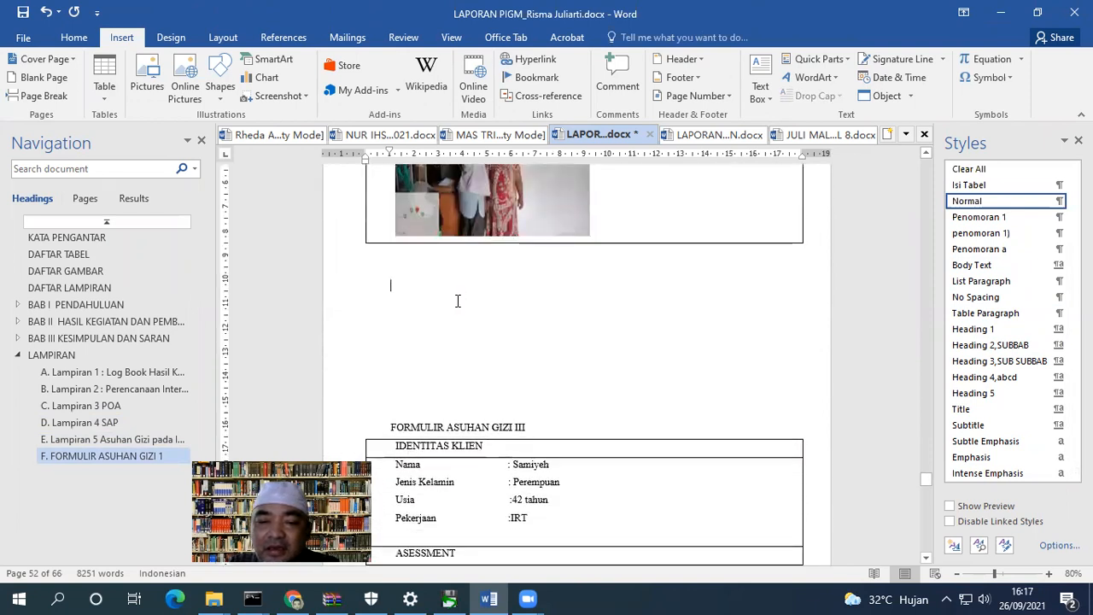
left_click(37, 95)
Insert a page break before "Lampiran 6 Asuhan Gizi Bayi/Balita" and apply the Heading 2,SUBBAB style to that line.
scroll(541, 338, "down", 15)
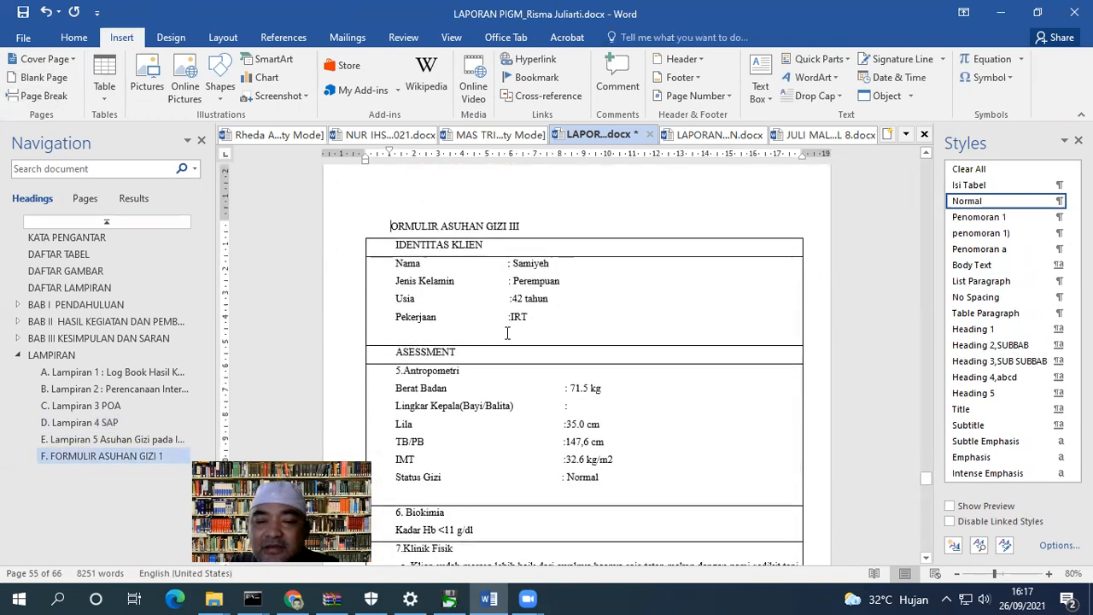
scroll(470, 319, "down", 15)
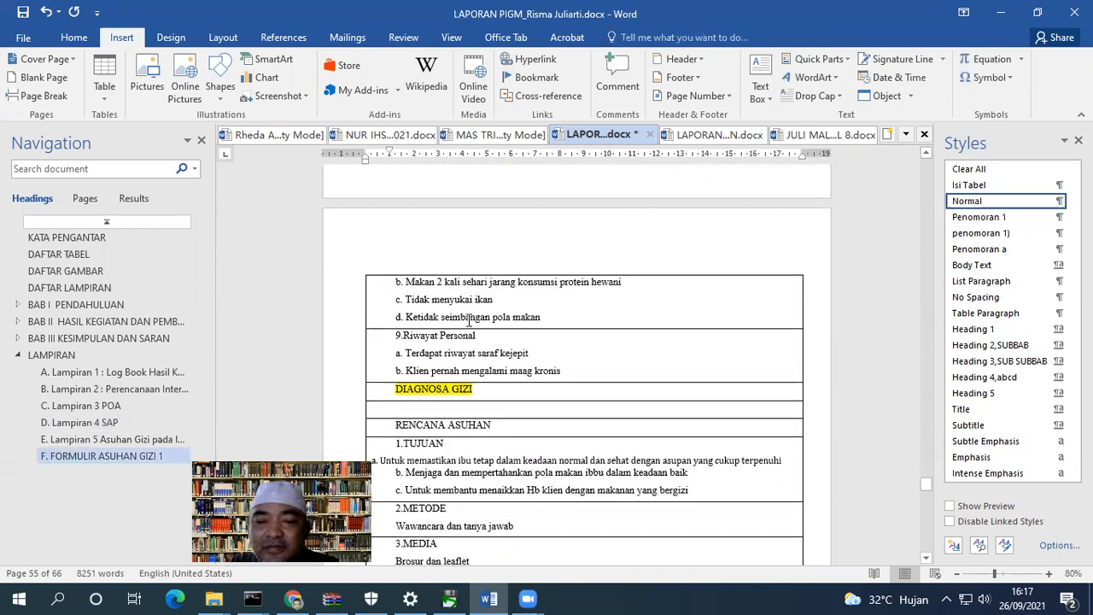
scroll(463, 328, "down", 10)
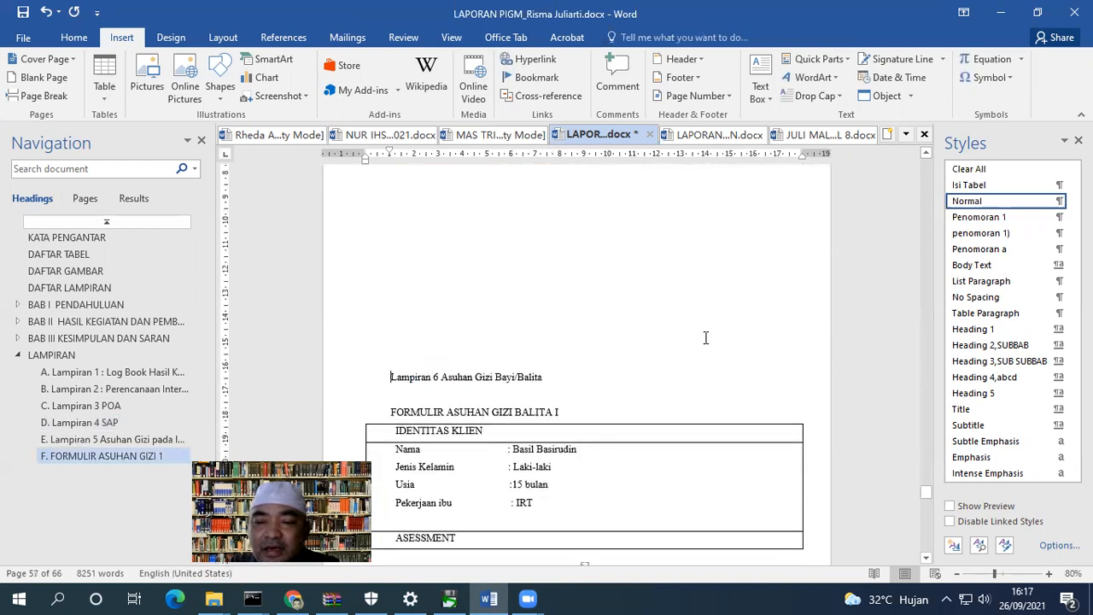
left_click(36, 96)
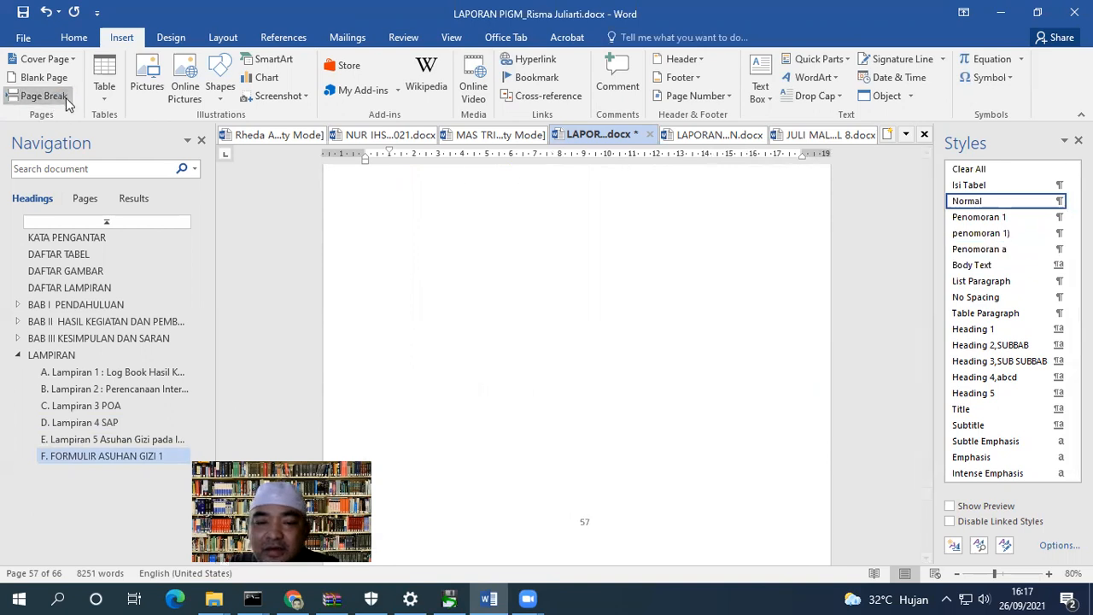
left_click(1019, 346)
Look through the remaining pages of the Lampiran 6 Asuhan Gizi Bayi/Balita appendix and its forms.
scroll(503, 353, "down", 6)
scroll(519, 366, "down", 15)
scroll(521, 363, "down", 15)
scroll(522, 362, "down", 8)
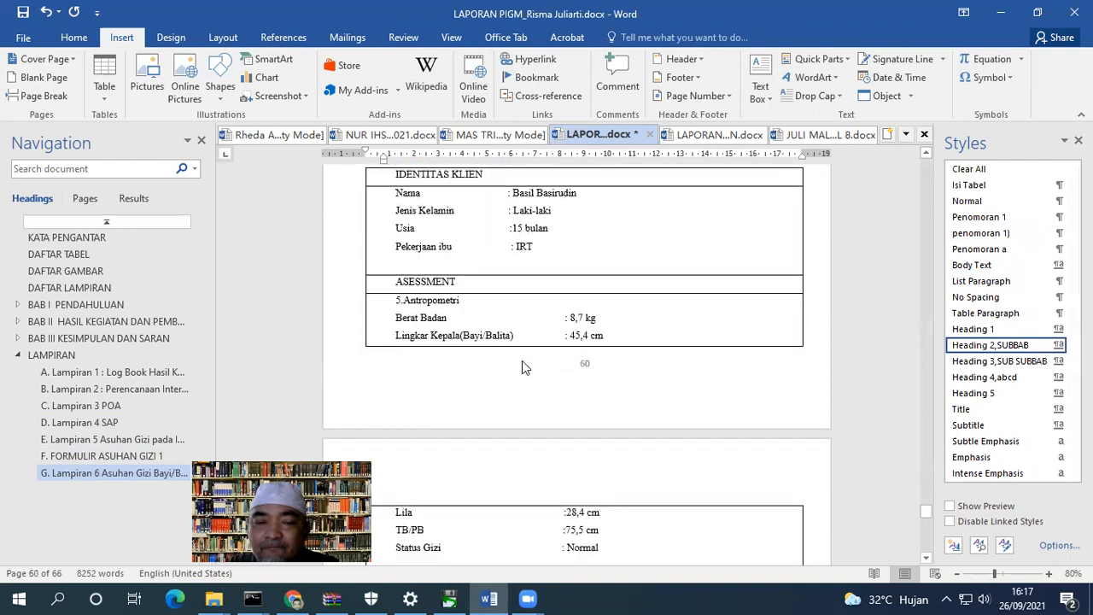
scroll(521, 366, "down", 12)
scroll(523, 368, "down", 12)
scroll(525, 367, "down", 10)
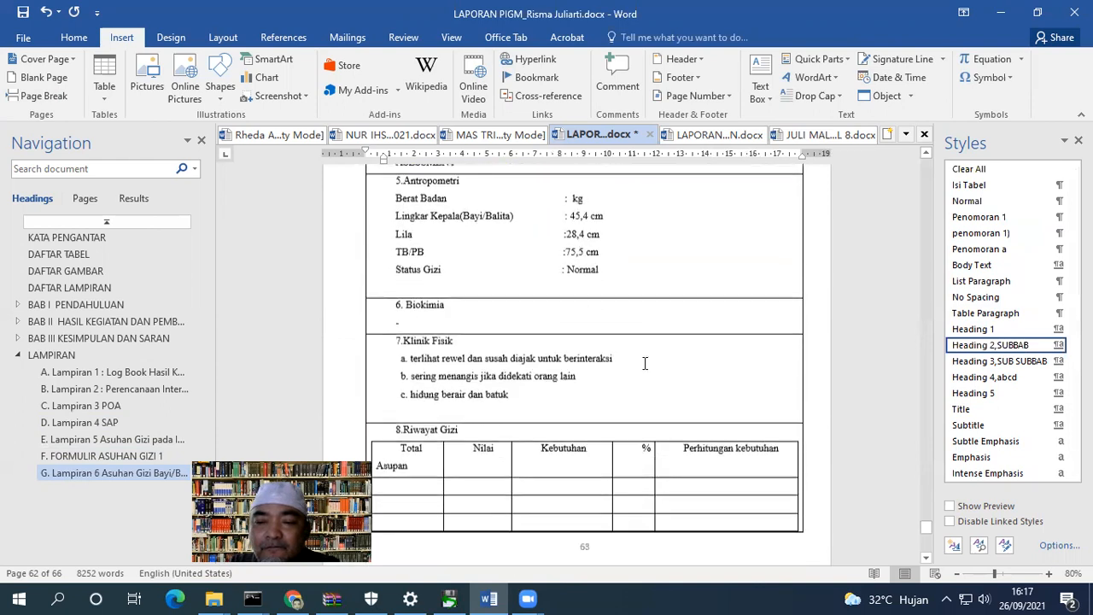
scroll(645, 363, "down", 3)
scroll(900, 505, "down", 8)
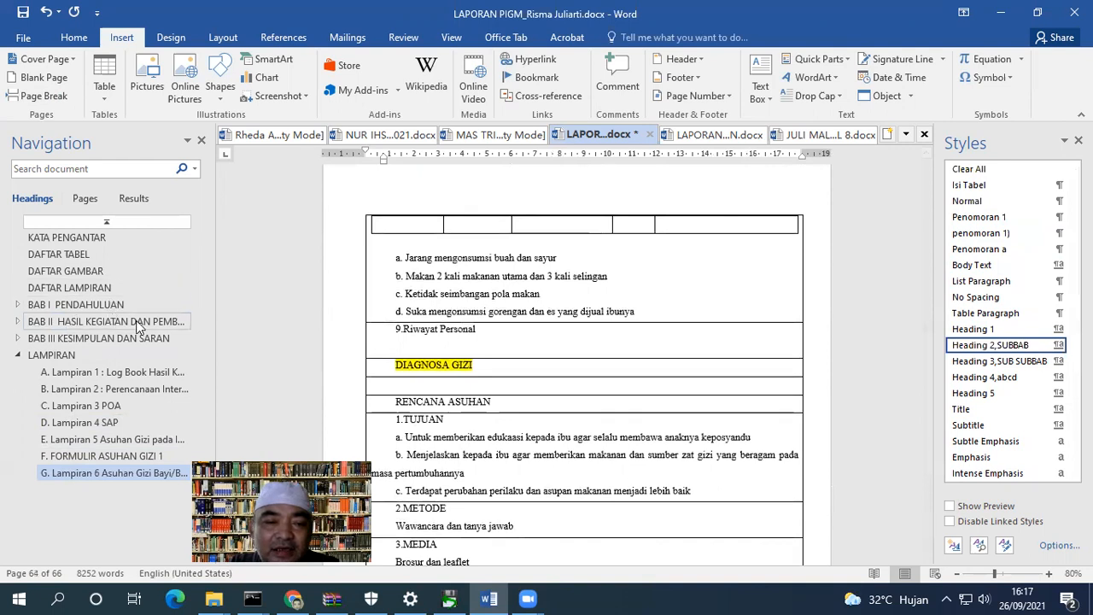
Delete the manually typed contents list under "DAFTAR ISI" and apply the Heading 1 style to that title.
left_click(83, 272)
left_click(85, 238)
scroll(484, 294, "down", 10)
scroll(483, 294, "down", 1)
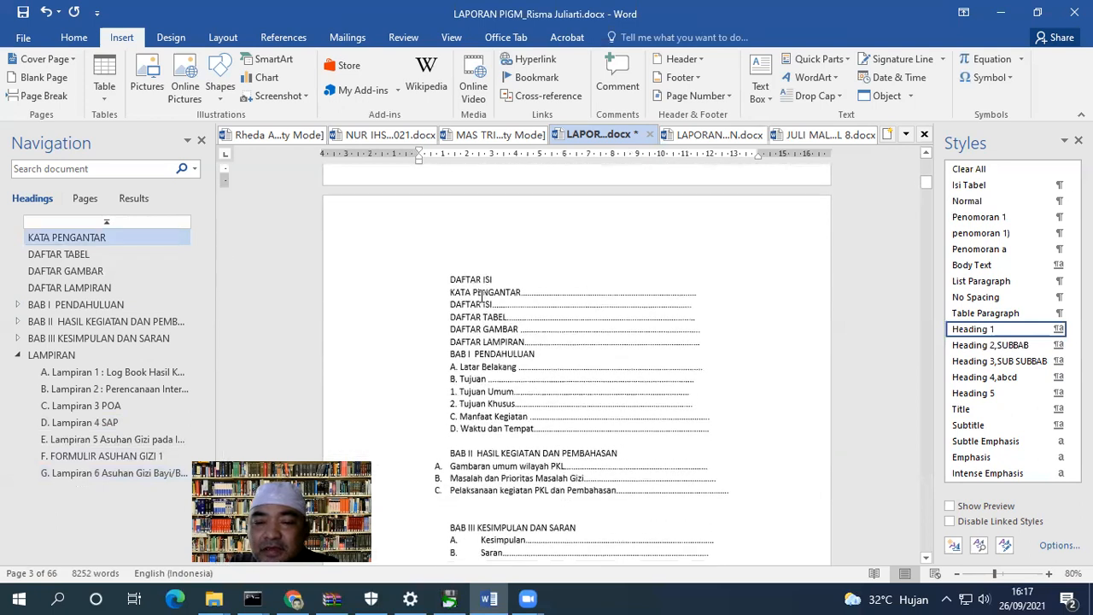
left_click(480, 279)
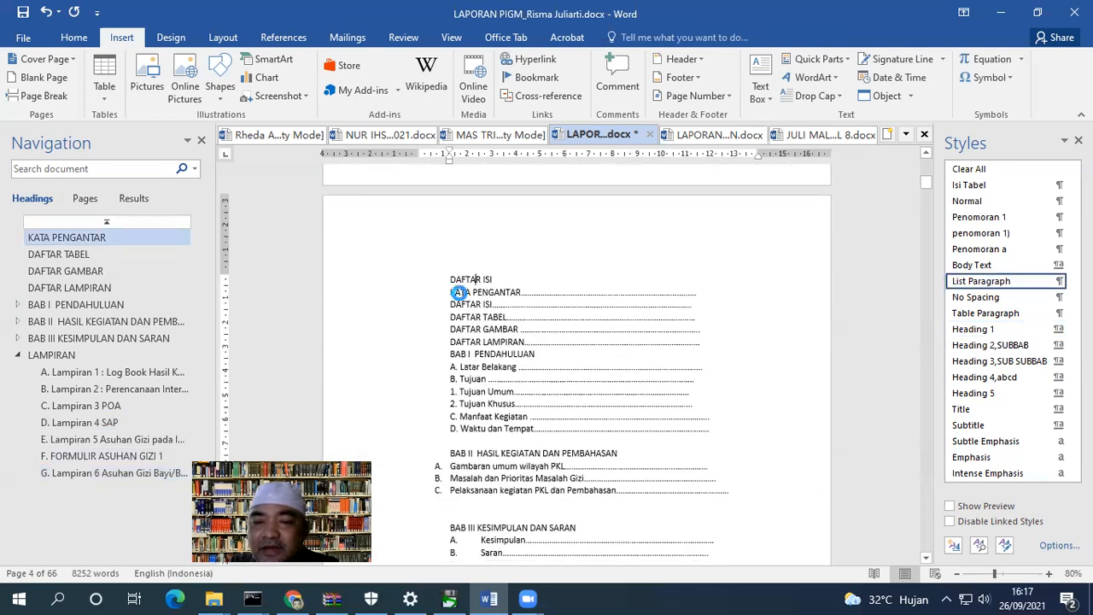
scroll(479, 299, "down", 8)
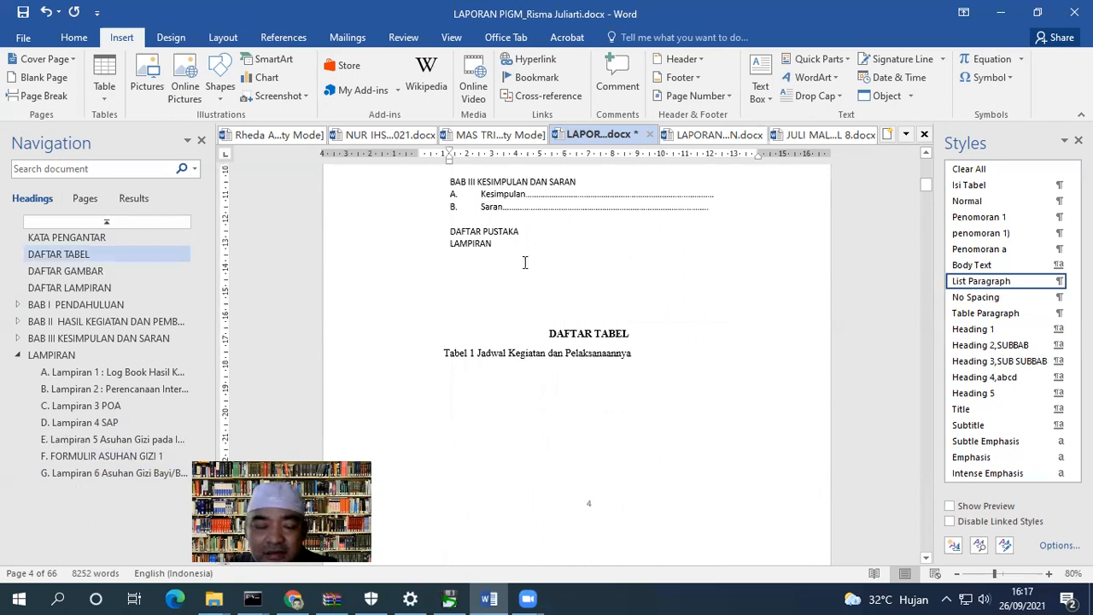
left_click(512, 253, "shift")
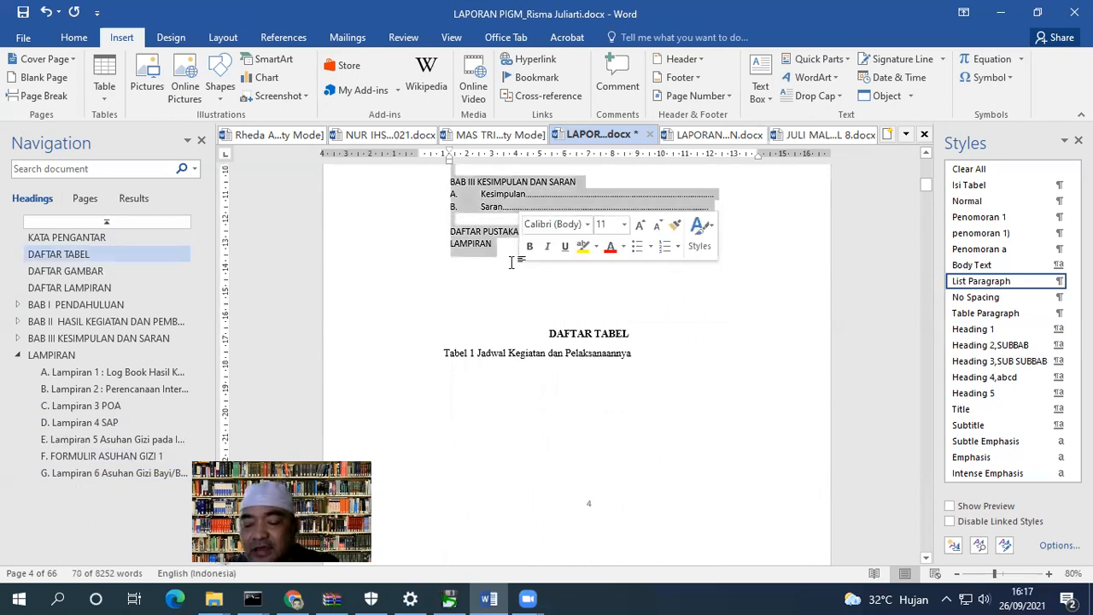
key("Delete")
scroll(476, 265, "up", 2)
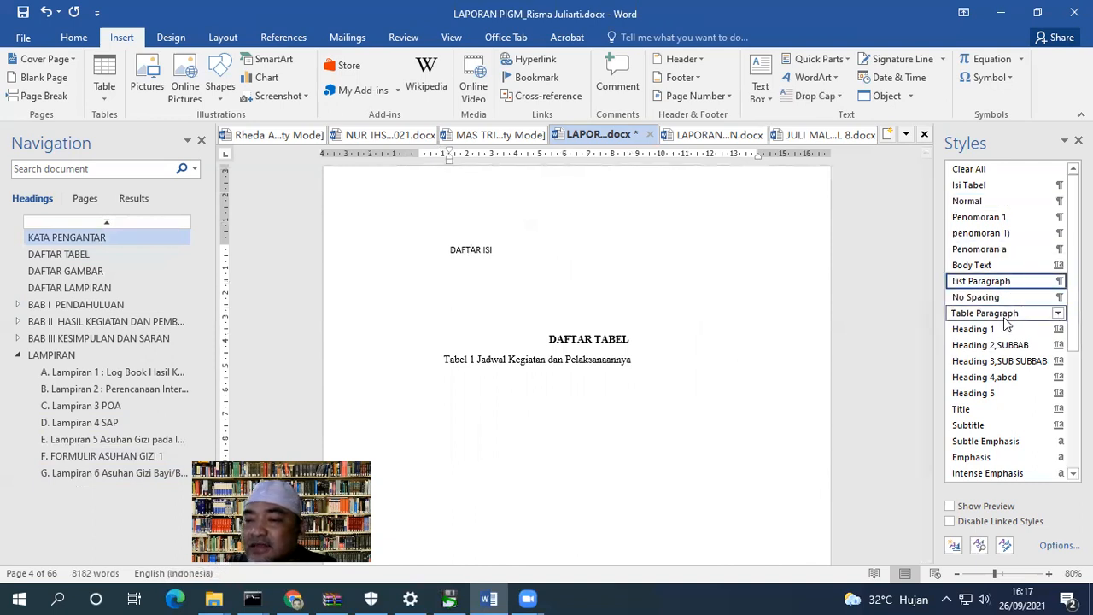
left_click(996, 332)
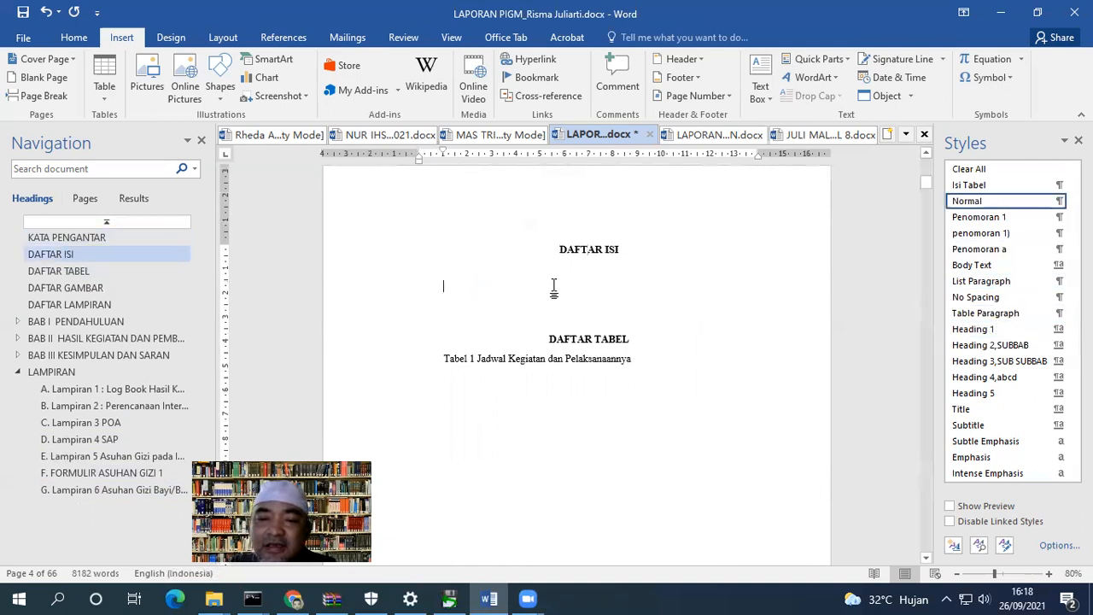
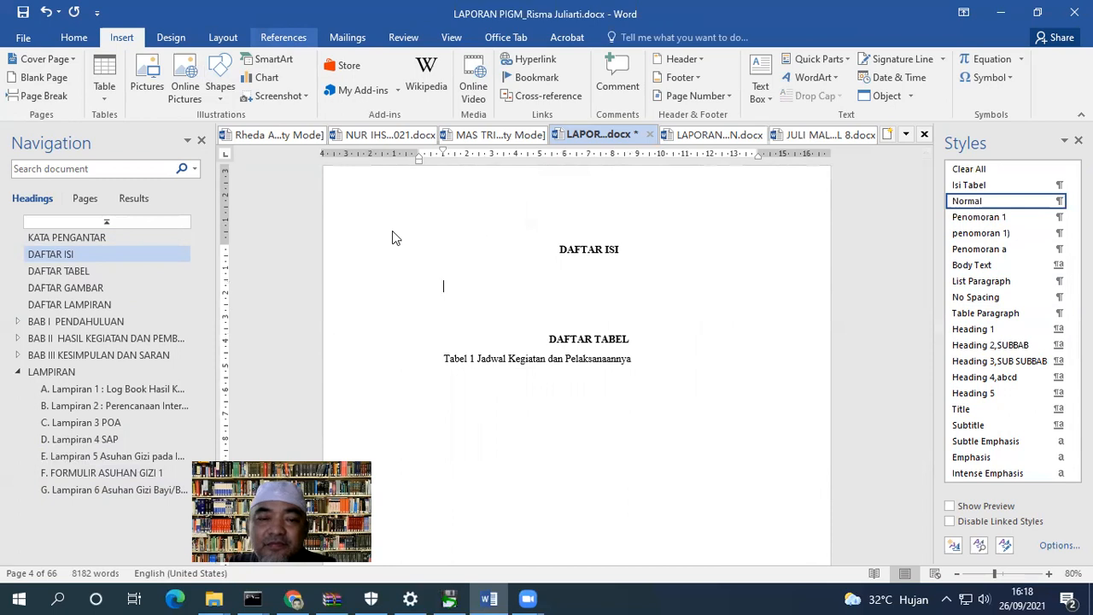
Insert a custom table of contents below "DAFTAR ISI" with 3 levels, dotted leaders and right-aligned page numbers.
left_click(284, 38)
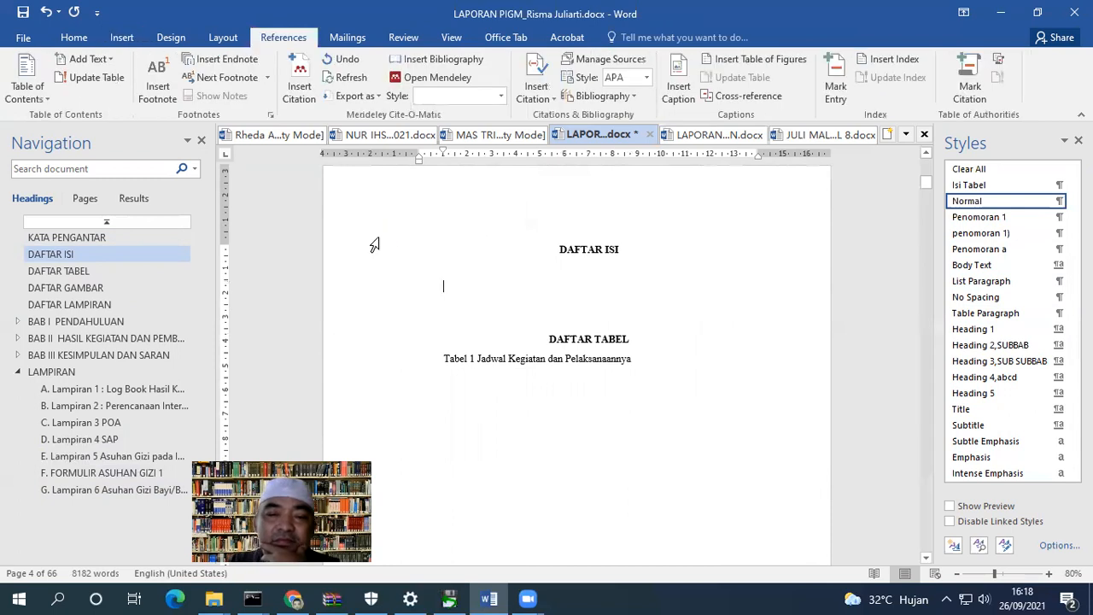
left_click(37, 99)
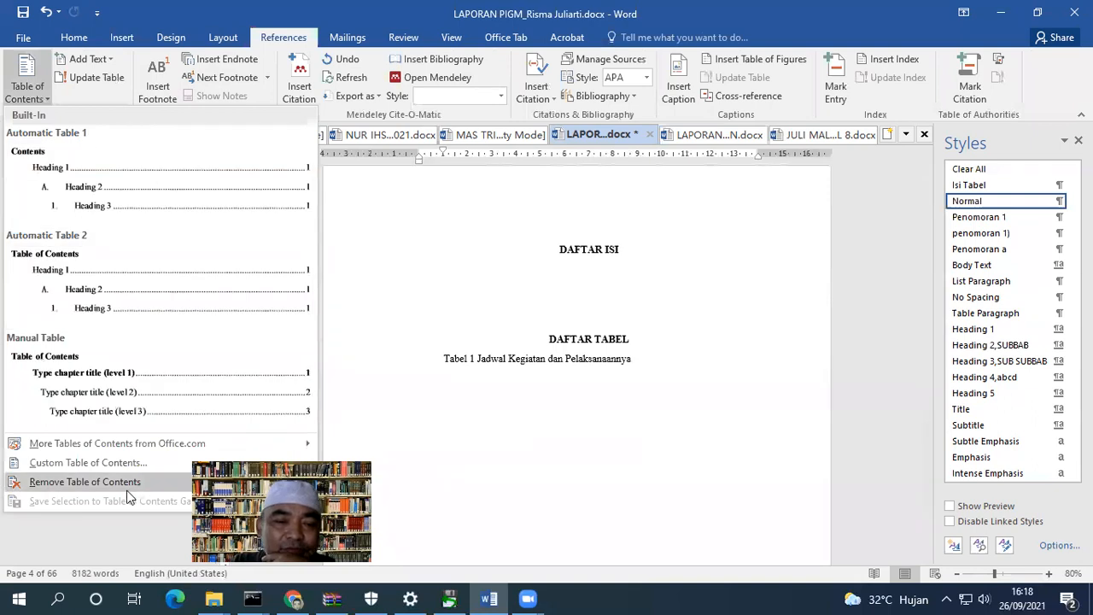
left_click(88, 466)
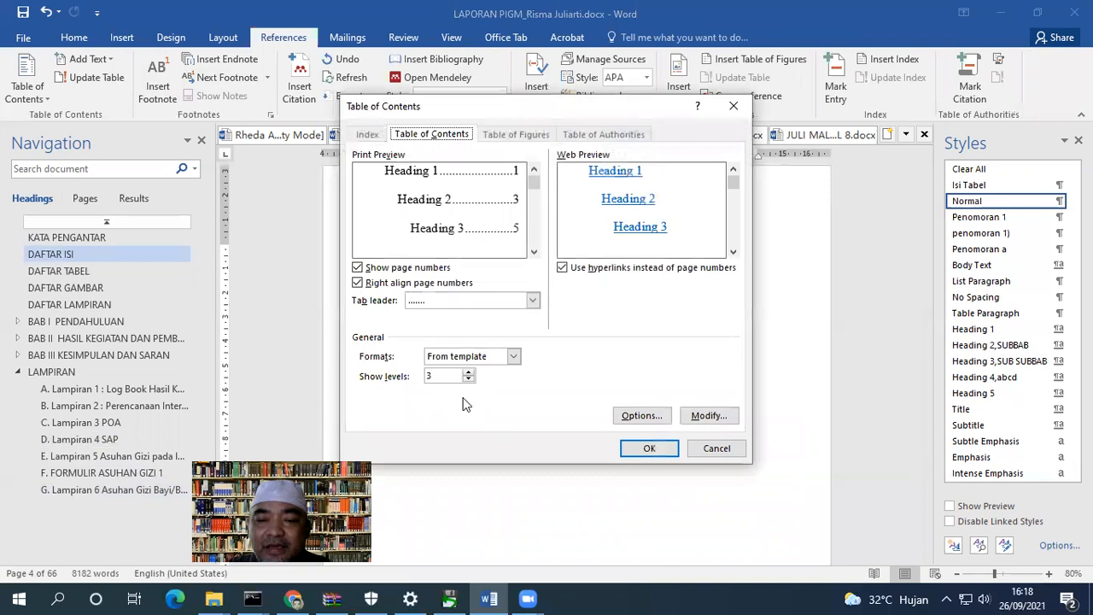
left_click(660, 447)
scroll(559, 344, "up", 3)
scroll(558, 344, "up", 5)
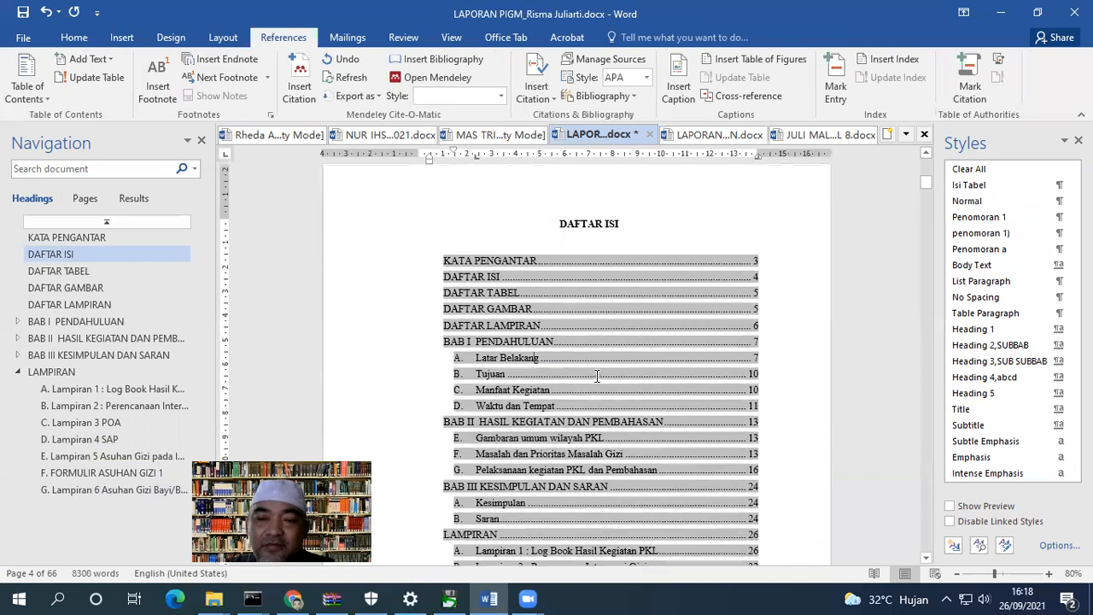
Insert page breaks before "DAFTAR TABEL" and "DAFTAR GAMBAR" so each list starts on a new page.
scroll(683, 367, "down", 3)
scroll(775, 360, "down", 6)
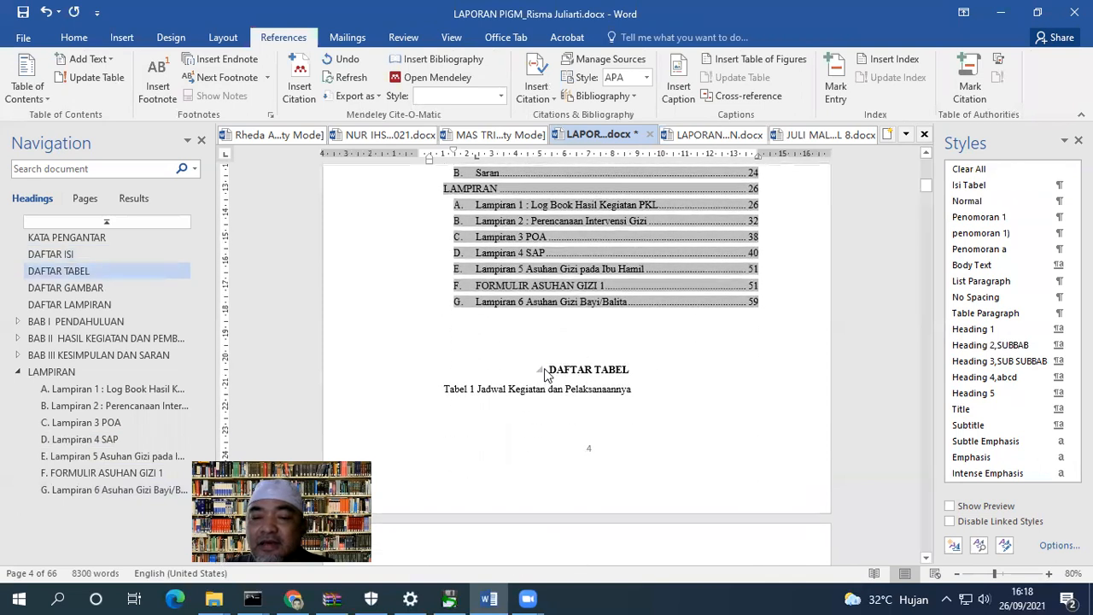
left_click(549, 369)
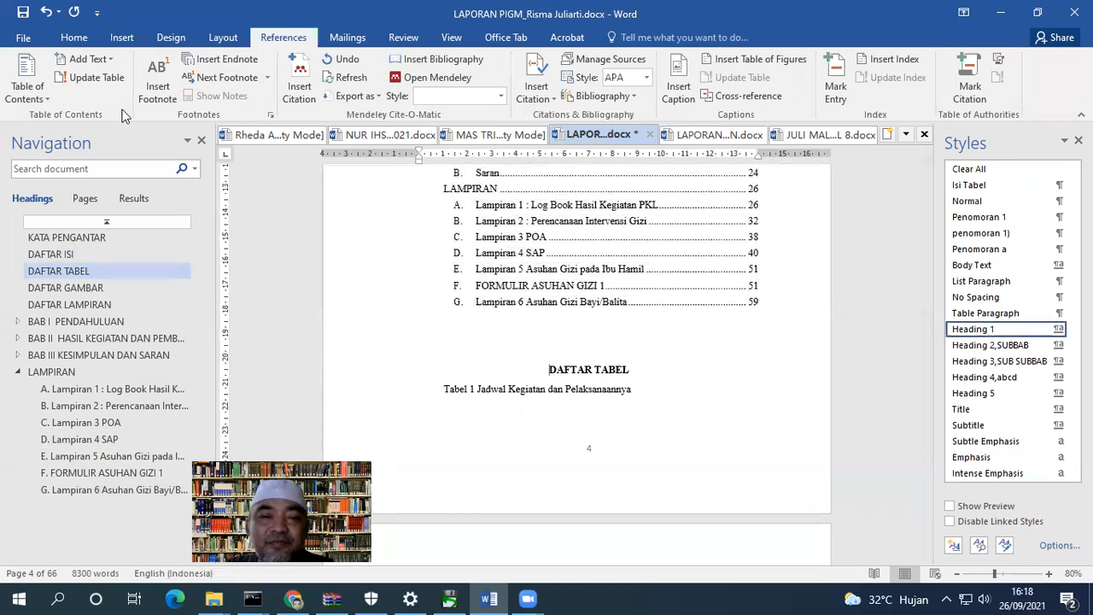
left_click(120, 40)
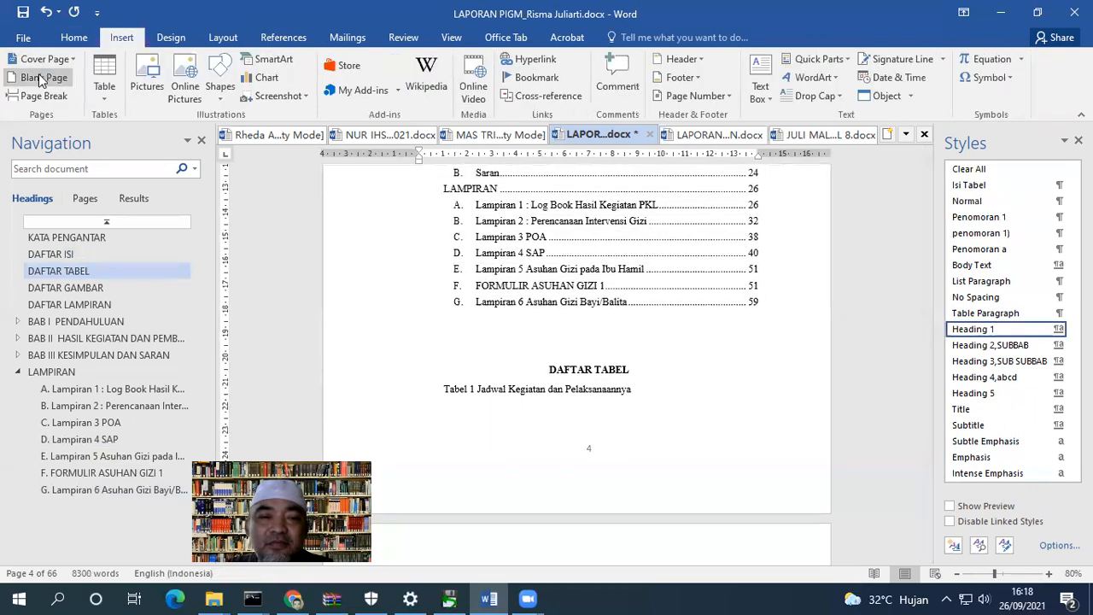
left_click(43, 97)
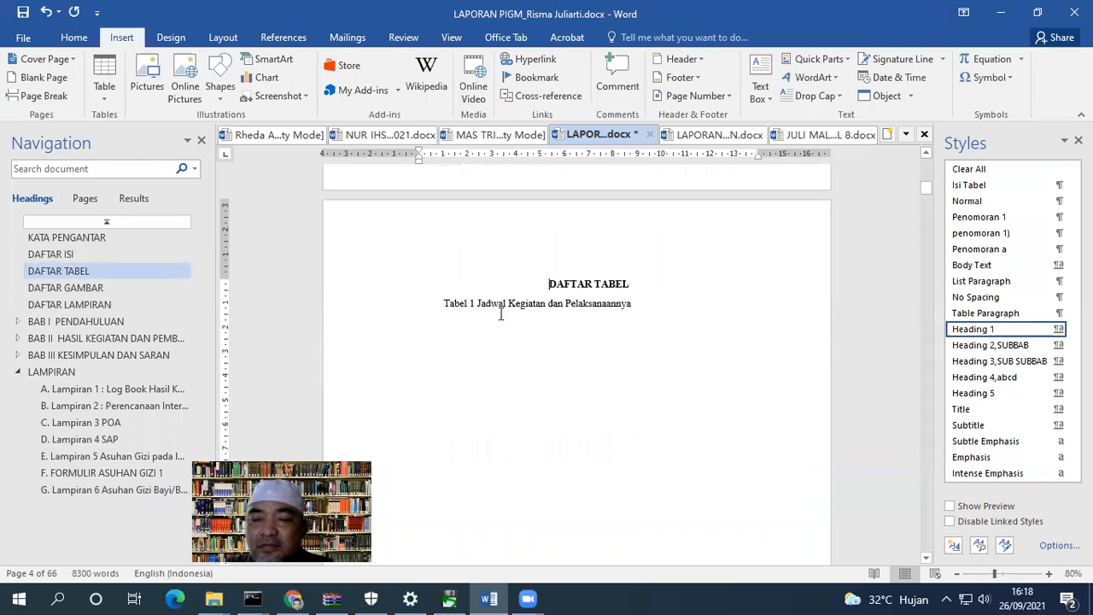
scroll(473, 329, "down", 10)
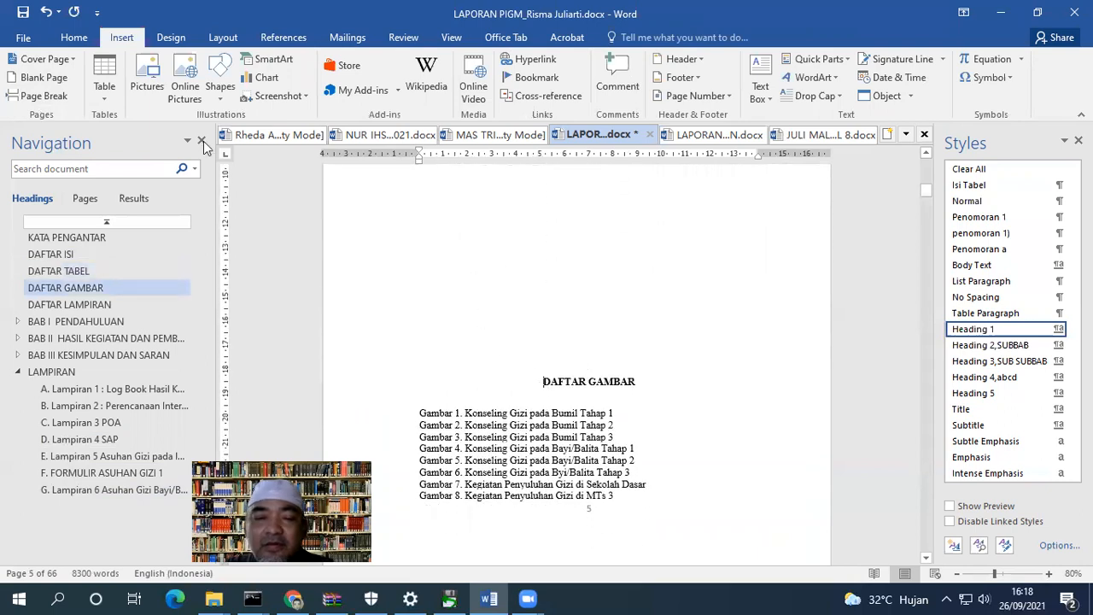
left_click(43, 97)
scroll(587, 383, "down", 5)
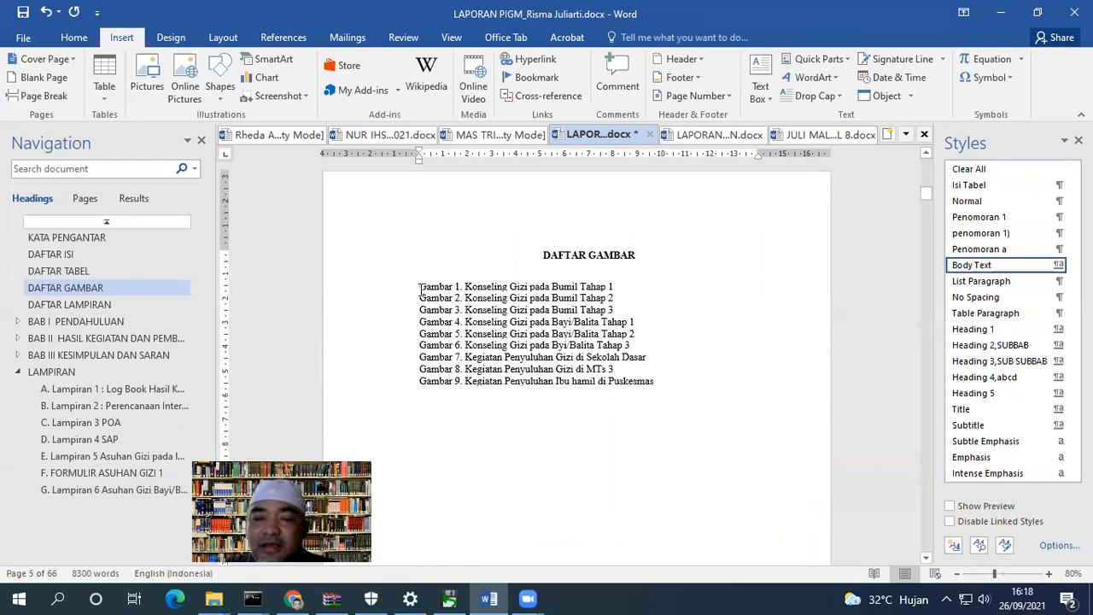
left_click_drag(420, 291, 627, 402)
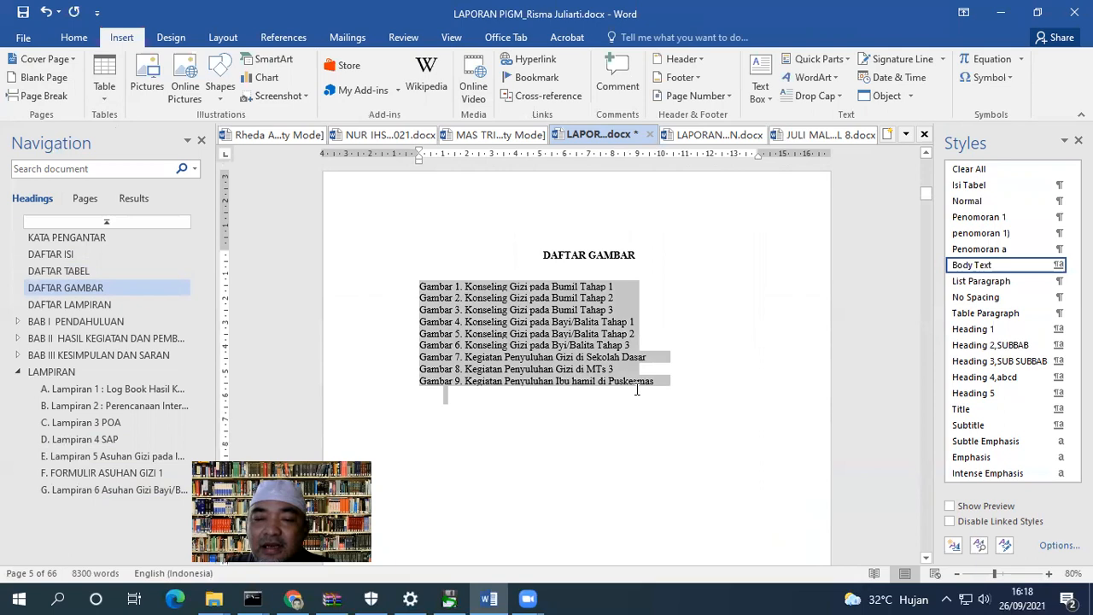
left_click(526, 368)
left_click(508, 399)
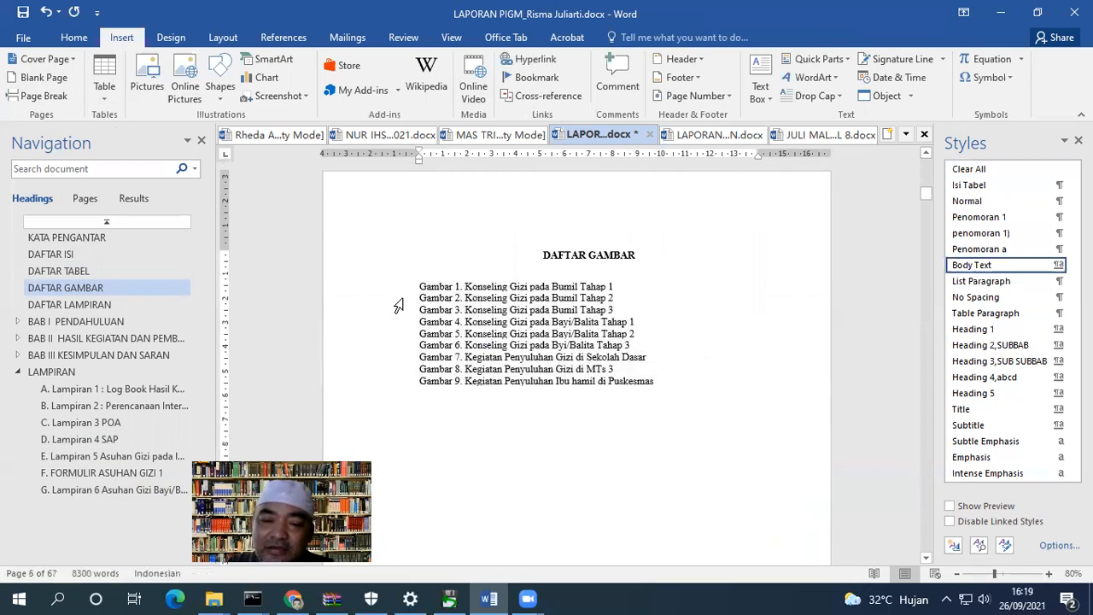
Insert page breaks before "DAFTAR LAMPIRAN" and "BAB I PENDAHULUAN" so each starts on a new page.
scroll(399, 305, "down", 10)
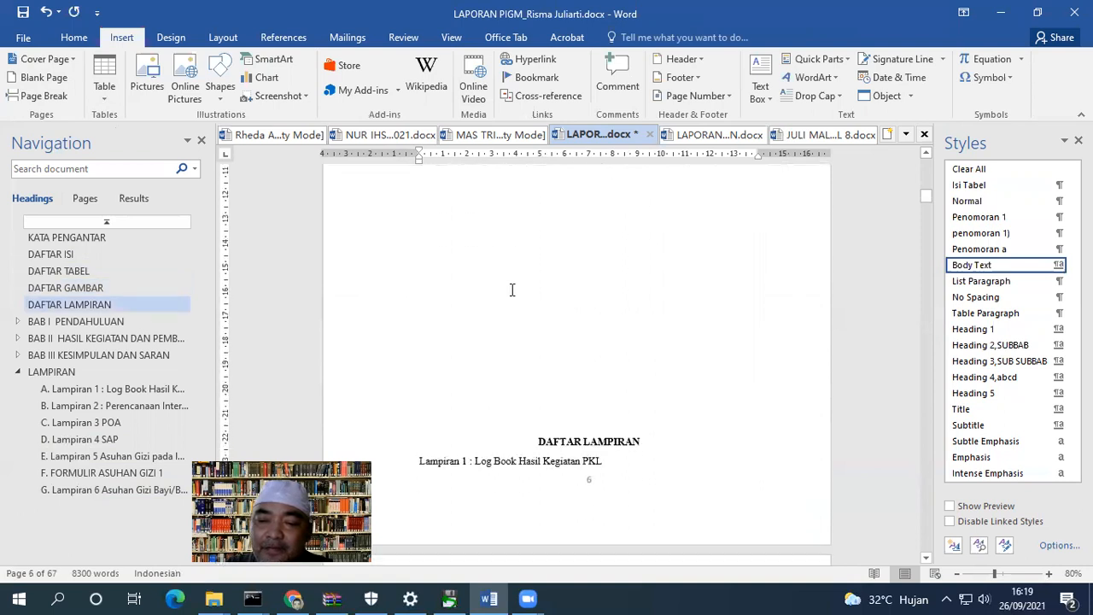
scroll(534, 413, "down", 1)
left_click(543, 413)
left_click(38, 96)
scroll(605, 378, "down", 3)
scroll(480, 365, "down", 10)
left_click(532, 330)
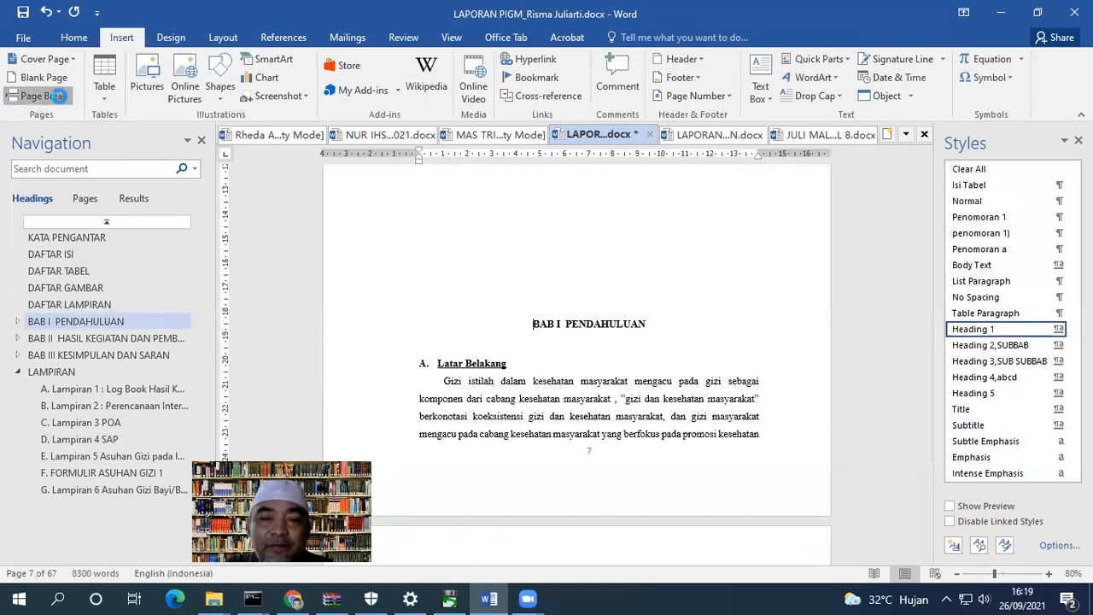
left_click(37, 96)
scroll(605, 379, "down", 1)
scroll(605, 379, "down", 2)
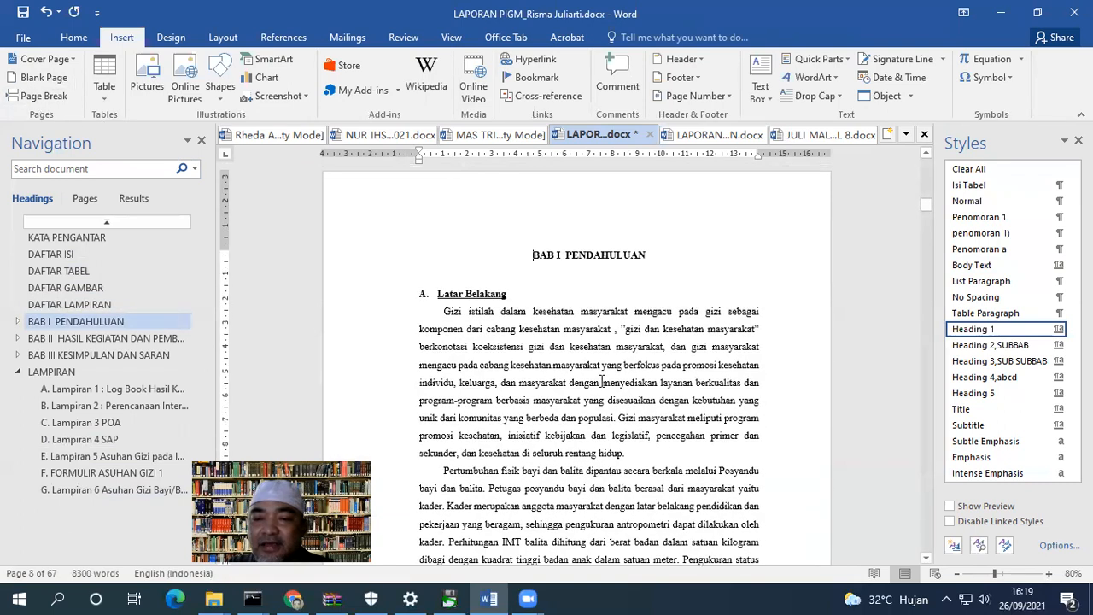
Review the layout of the chapter pages and check the BAB I subheadings through the outline, including Tujuan and Tempat.
scroll(601, 382, "down", 5)
scroll(579, 387, "up", 5)
scroll(531, 399, "down", 4)
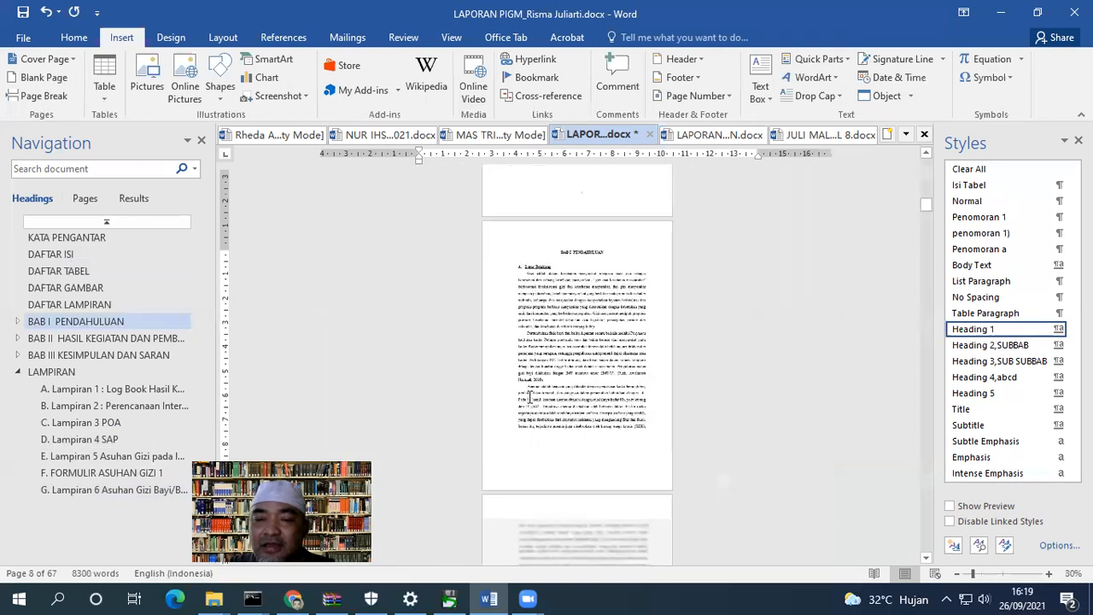
scroll(529, 396, "up", 3)
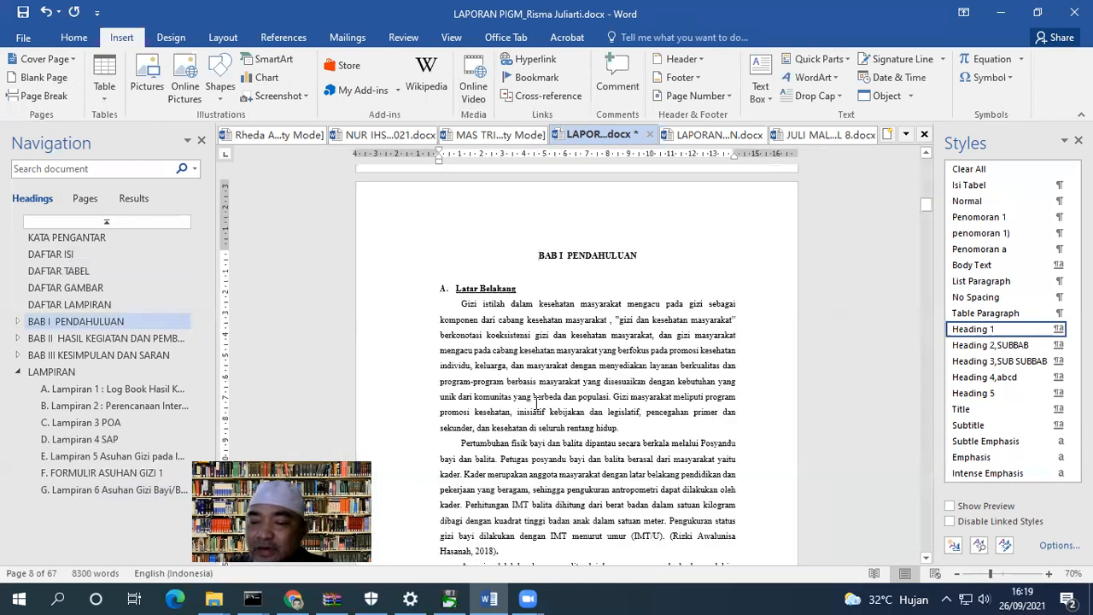
scroll(525, 397, "down", 6)
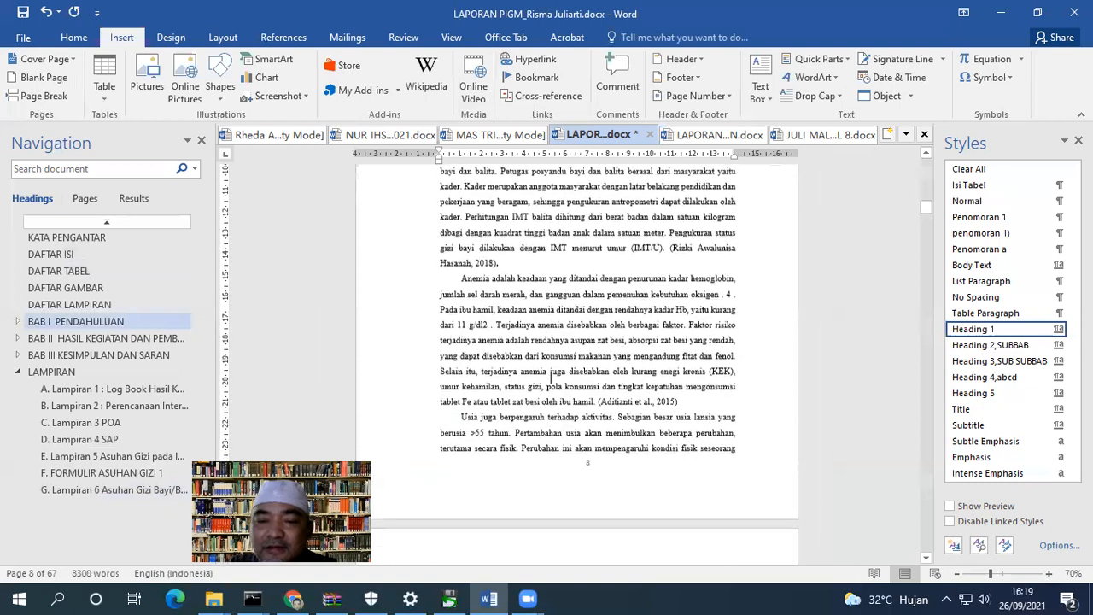
left_click_drag(926, 210, 914, 244)
left_click(595, 256)
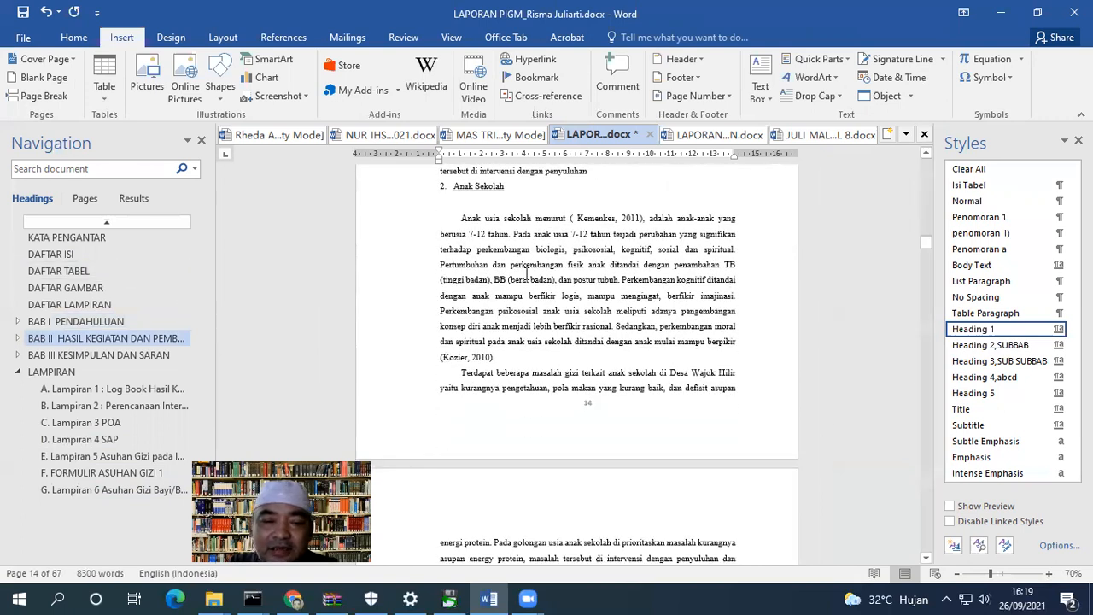
left_click(18, 322)
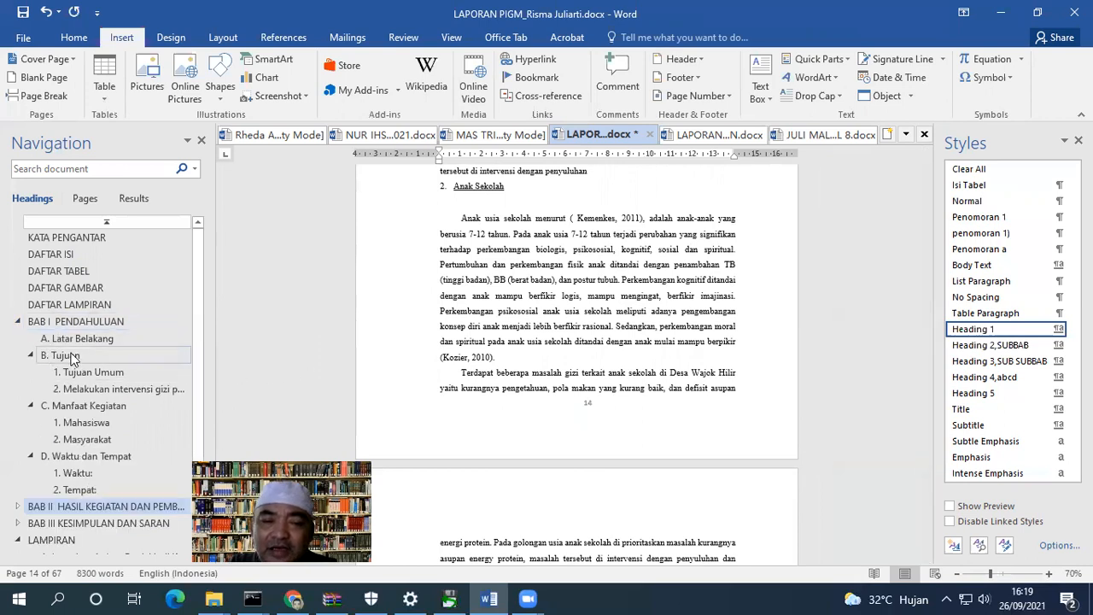
left_click(61, 356)
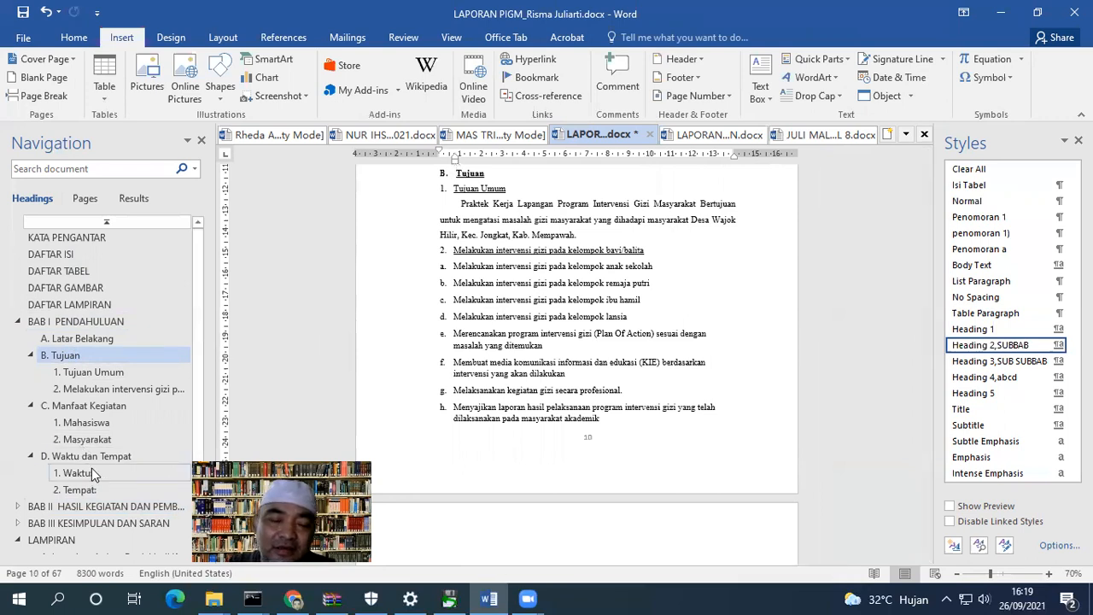
left_click(81, 491)
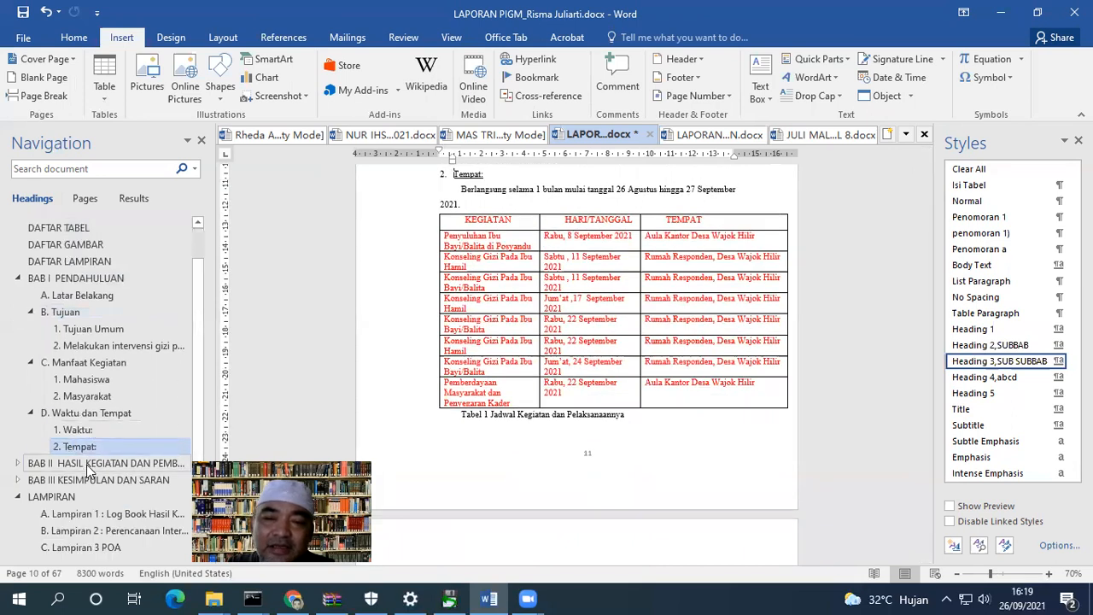
Restart the lettering of the BAB II subheadings at A, beginning with "Gambaran umum wilayah PKL".
left_click(21, 463)
scroll(30, 468, "down", 3)
left_click(52, 393)
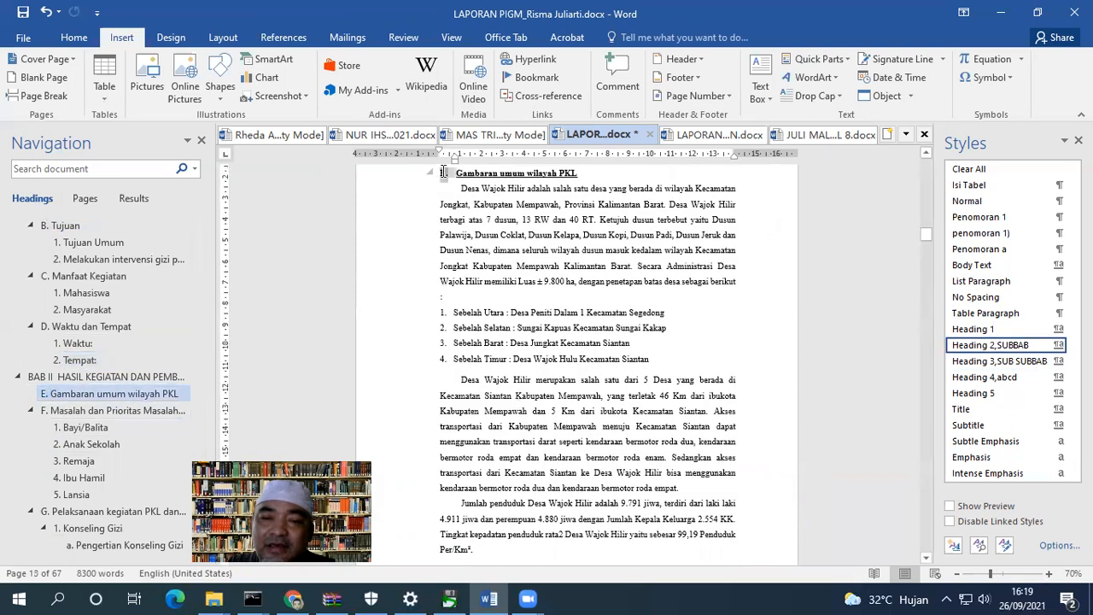
right_click(442, 173)
left_click(459, 287)
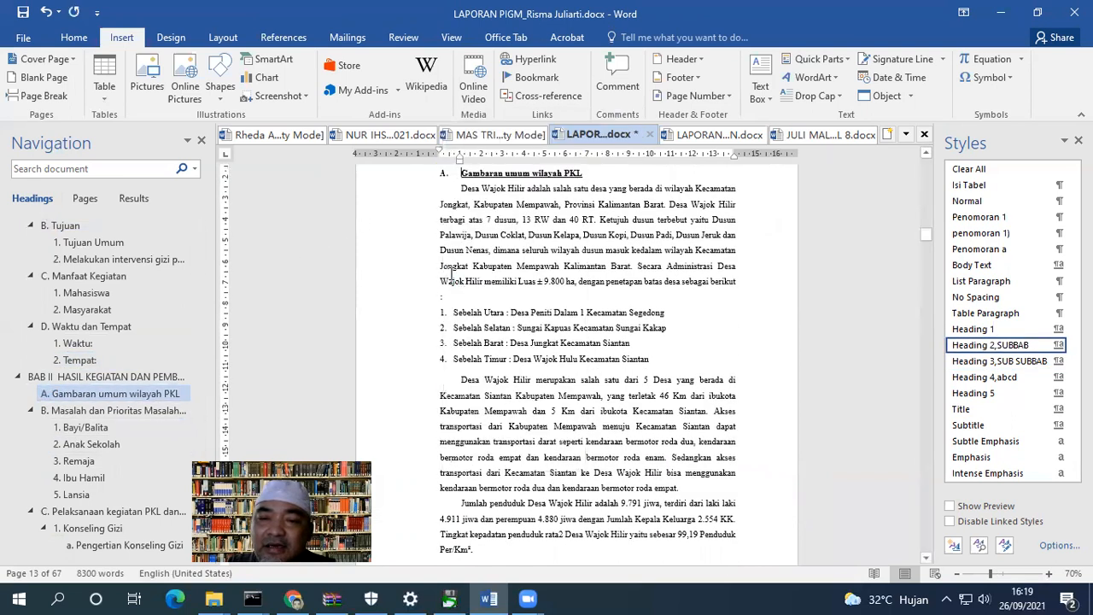
scroll(453, 269, "down", 3)
scroll(73, 444, "down", 2)
scroll(73, 444, "down", 2)
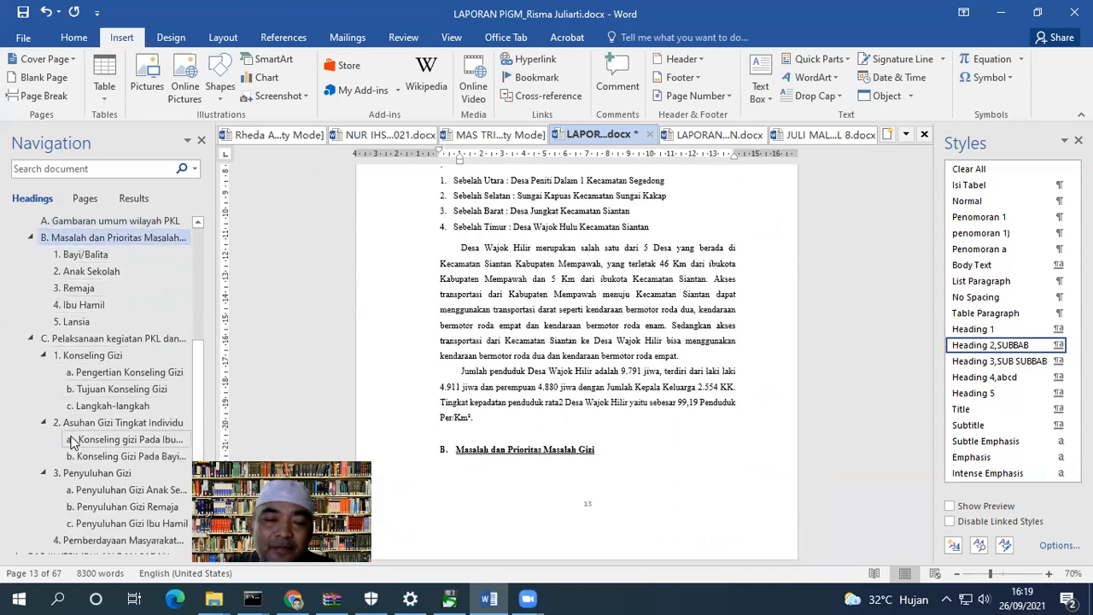
Collapse the Konseling Gizi, Asuhan Gizi Tingkat Individu and Penyuluhan Gizi headings in the outline and save the report.
left_click(42, 355)
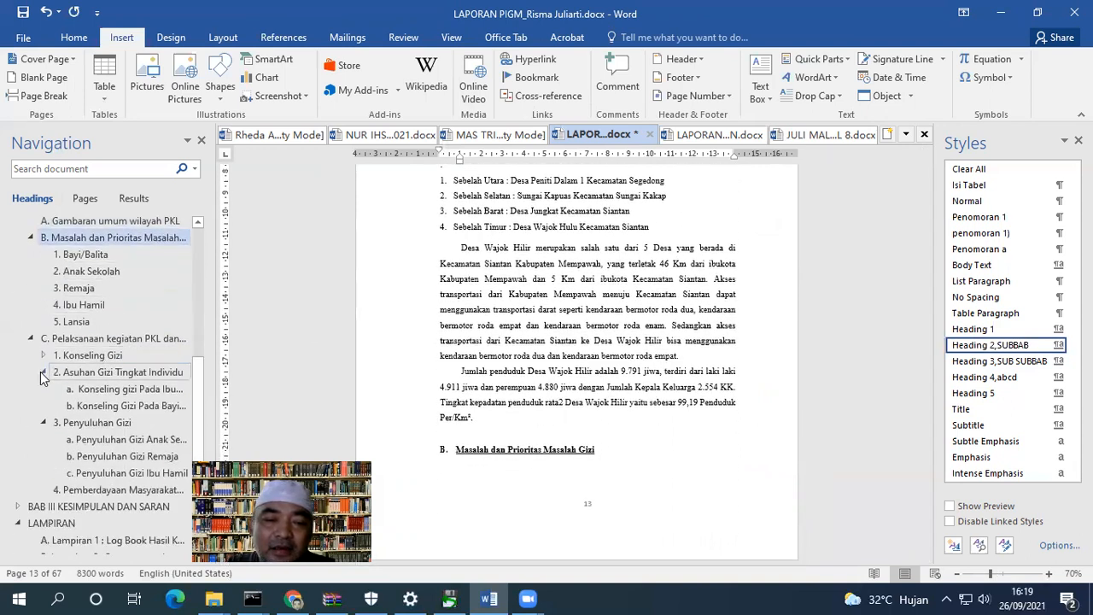
left_click(42, 373)
left_click(43, 388)
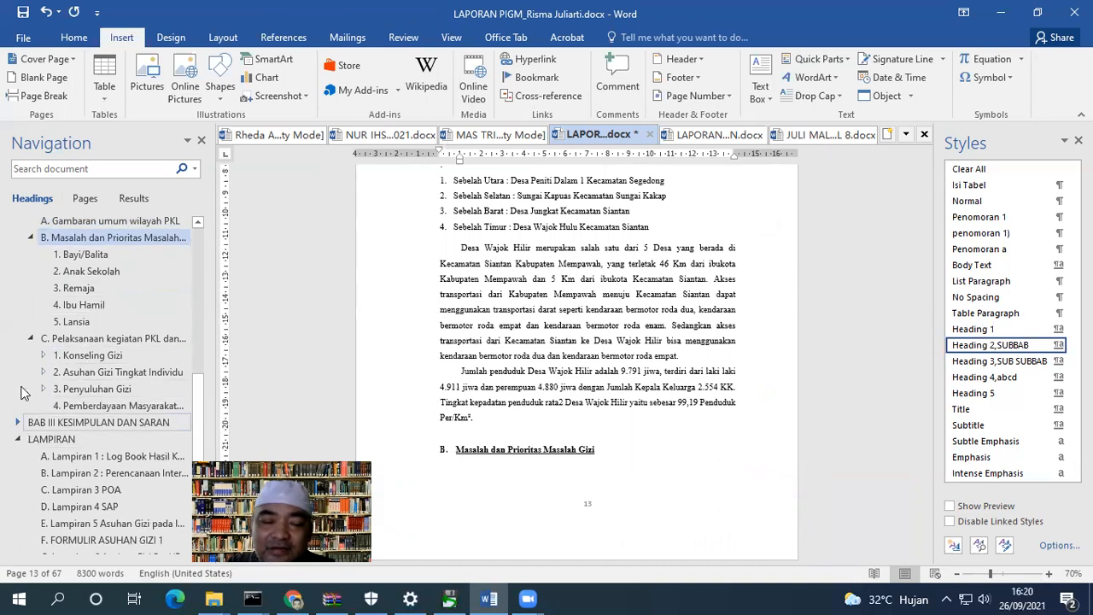
scroll(84, 291, "up", 3)
left_click(23, 12)
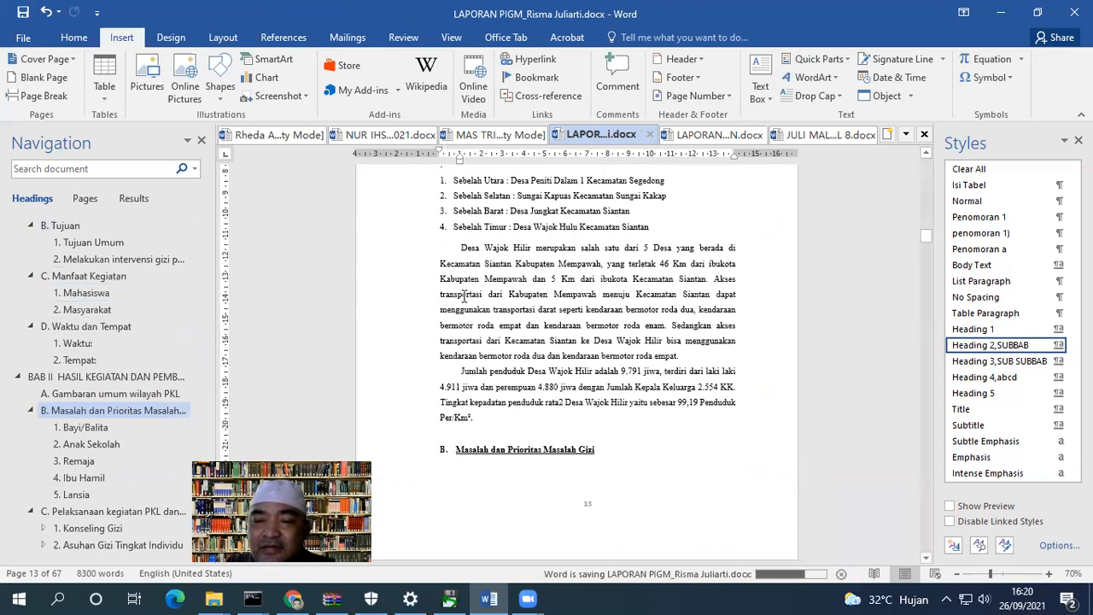
scroll(547, 324, "up", 2)
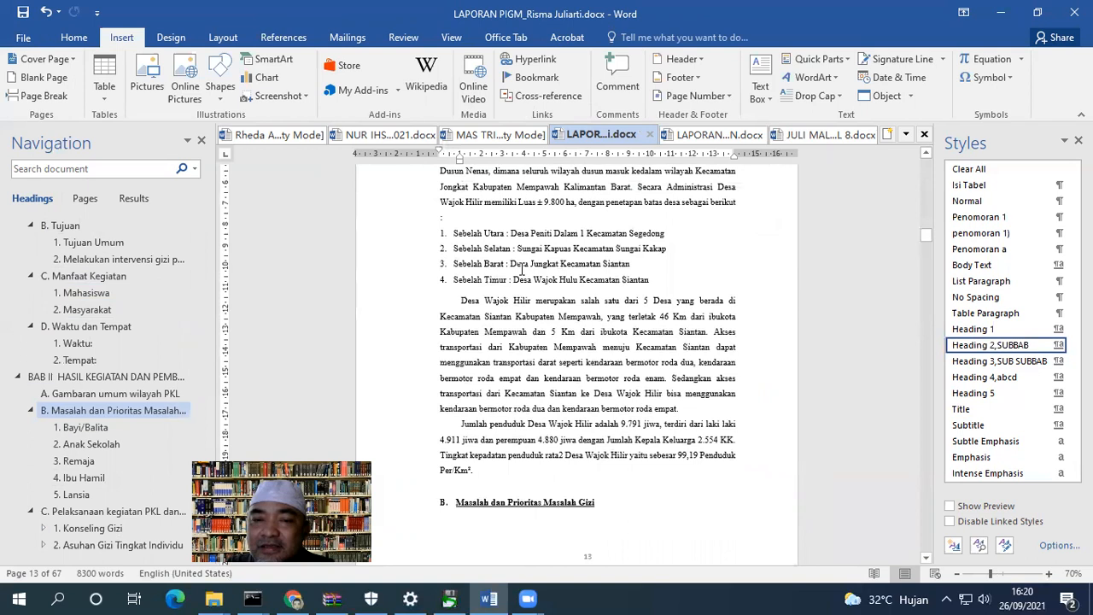
Switch to the open "Laporan PKL PIGM.doc" report and inspect the blank heading under Tujuan in its outline.
left_click(282, 135)
scroll(565, 283, "down", 5)
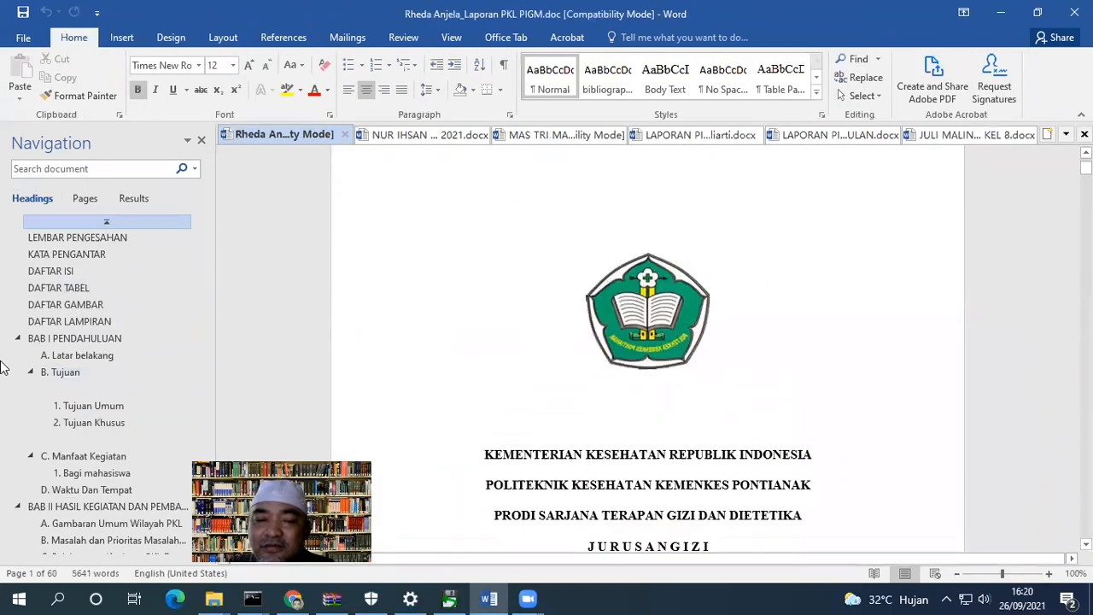
left_click(69, 388)
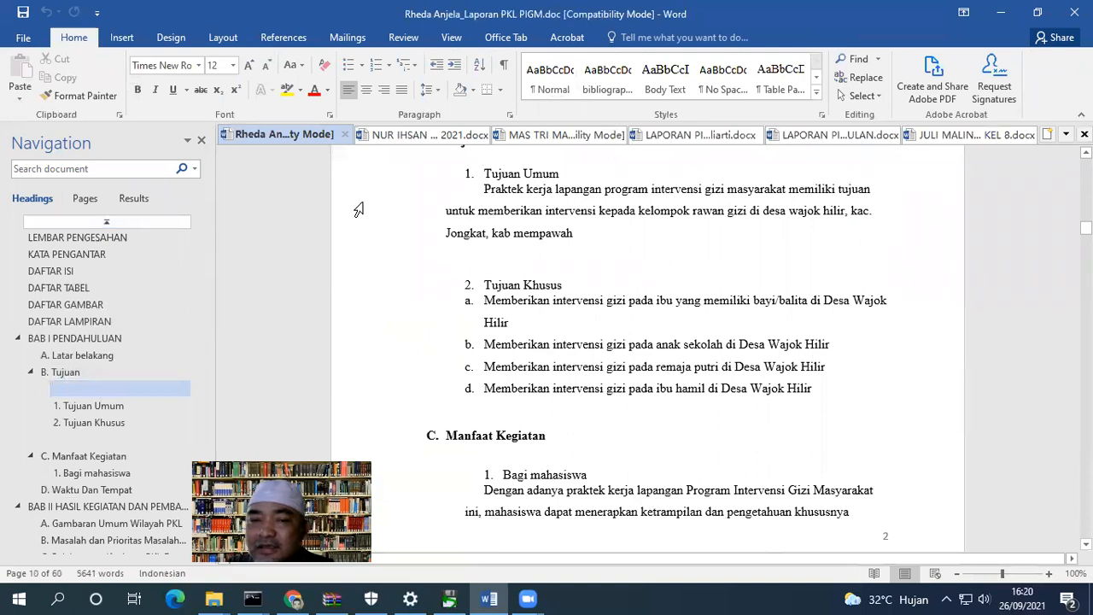
Switch to the open "LAPORAN PIGM 2021.docx" report and check the start of BAB 1 at Latar Belakang.
left_click(405, 137)
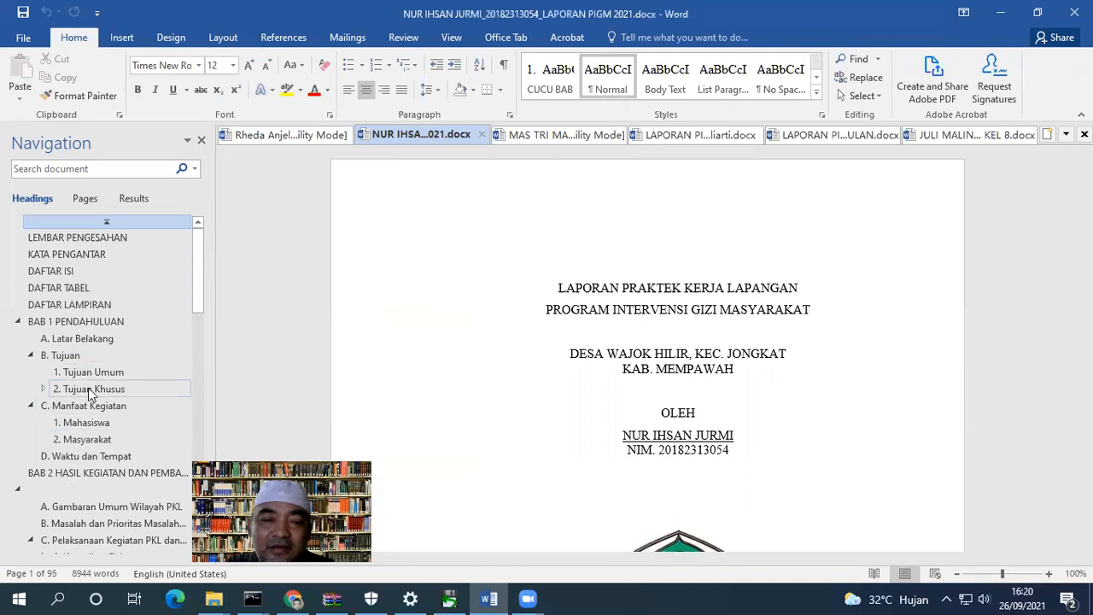
left_click(77, 338)
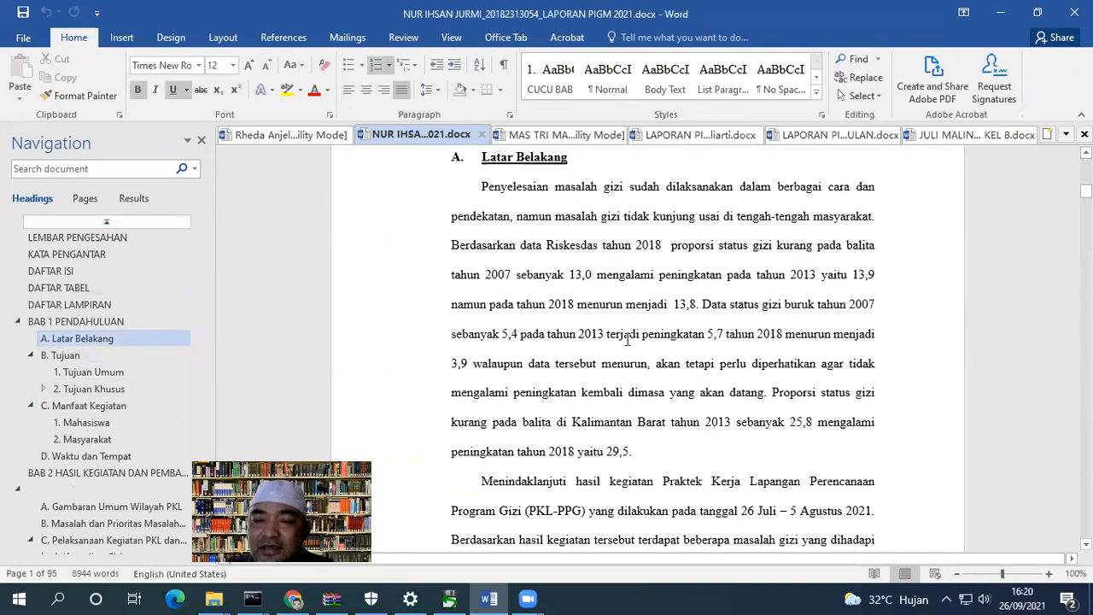
scroll(540, 282, "up", 2)
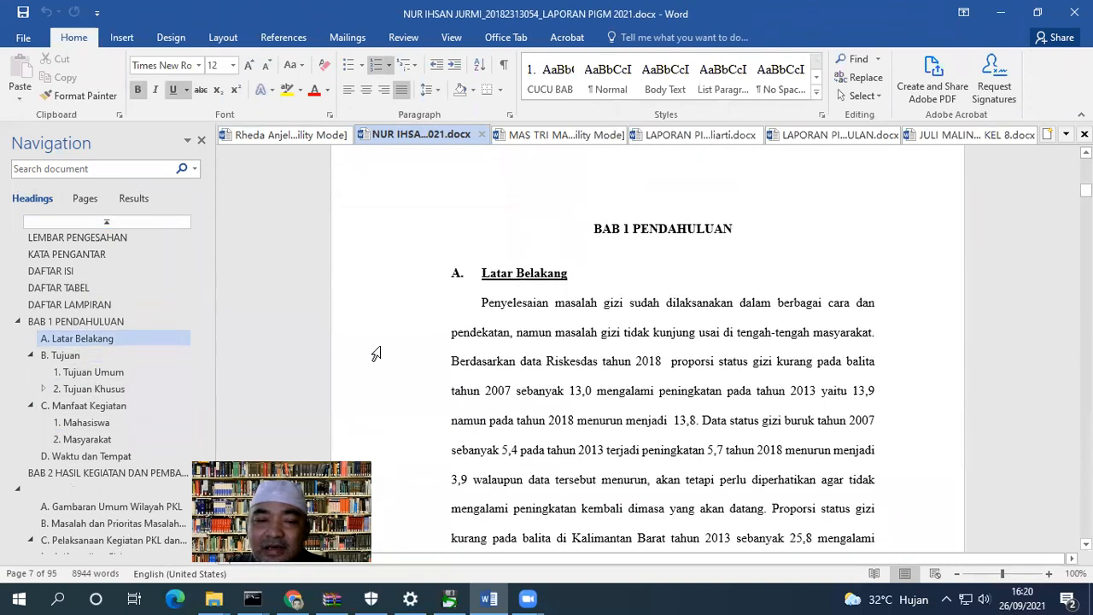
scroll(73, 464, "down", 1)
Set 1.5 line spacing on the first paragraph under "Gambaran Umum Wilayah PKL" and check the pages below it.
left_click(82, 463)
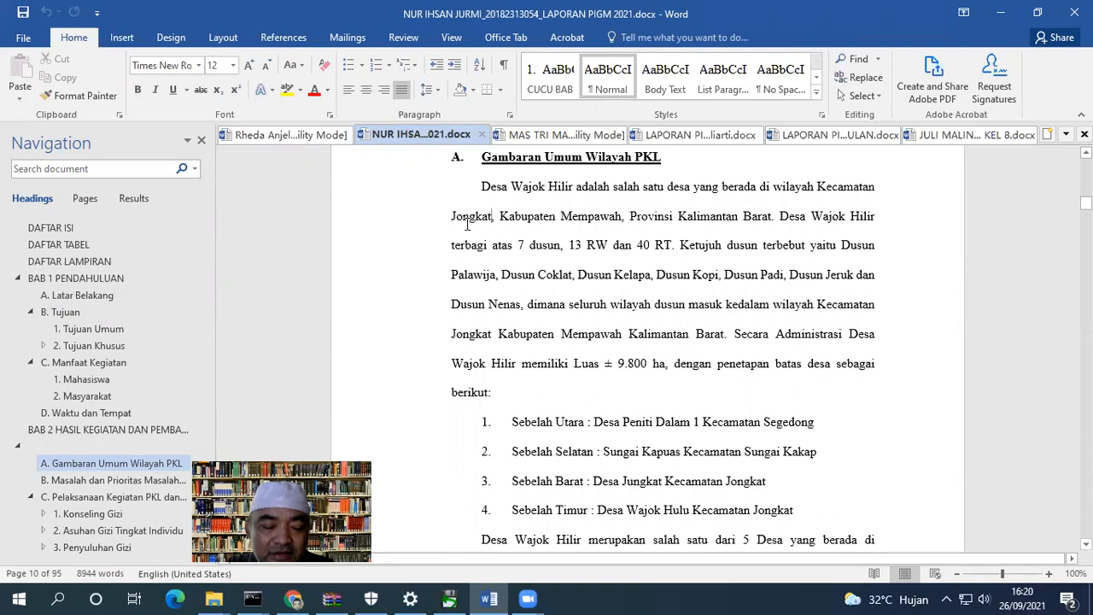
key("ctrl+5")
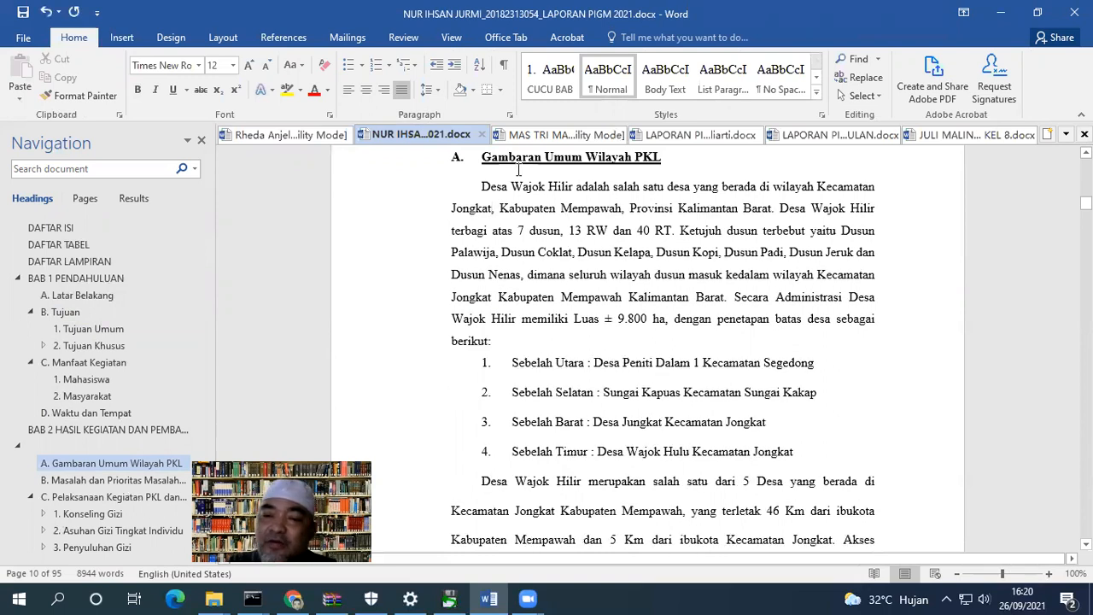
scroll(523, 369, "down", 5)
scroll(524, 372, "down", 4)
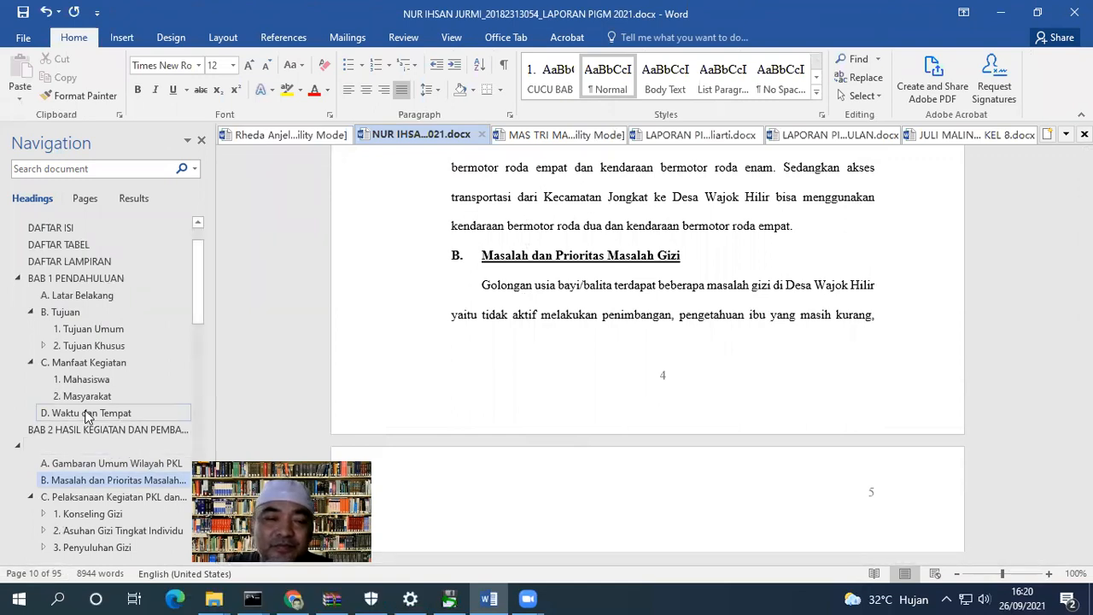
Examine the outline levels beneath Konseling Gizi and Asuhan Gizi Tingkat Individu by expanding both headings.
scroll(81, 436, "down", 2)
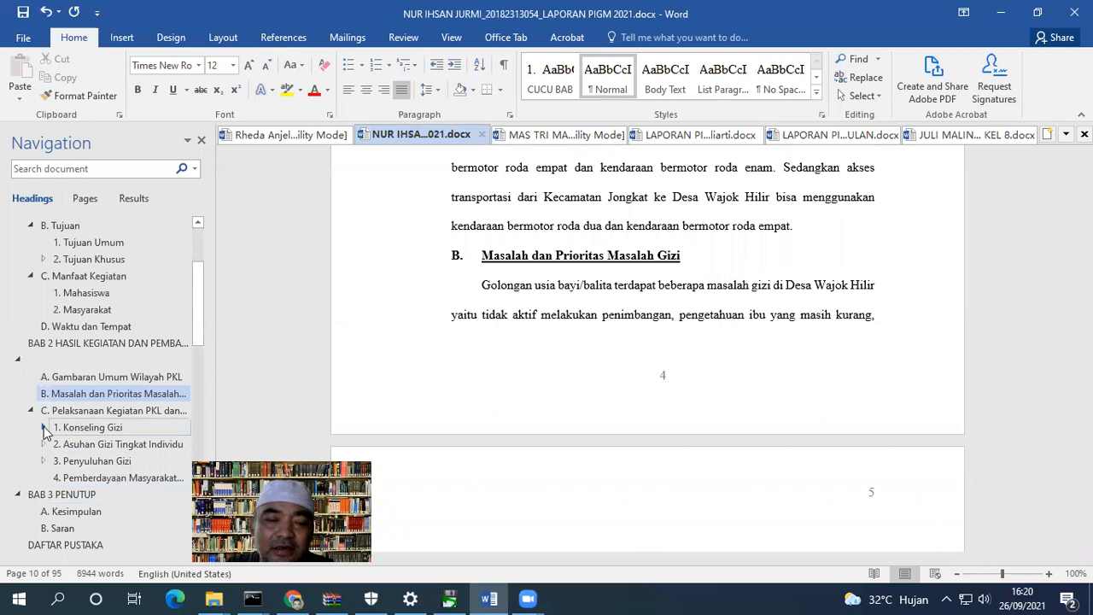
left_click(44, 427)
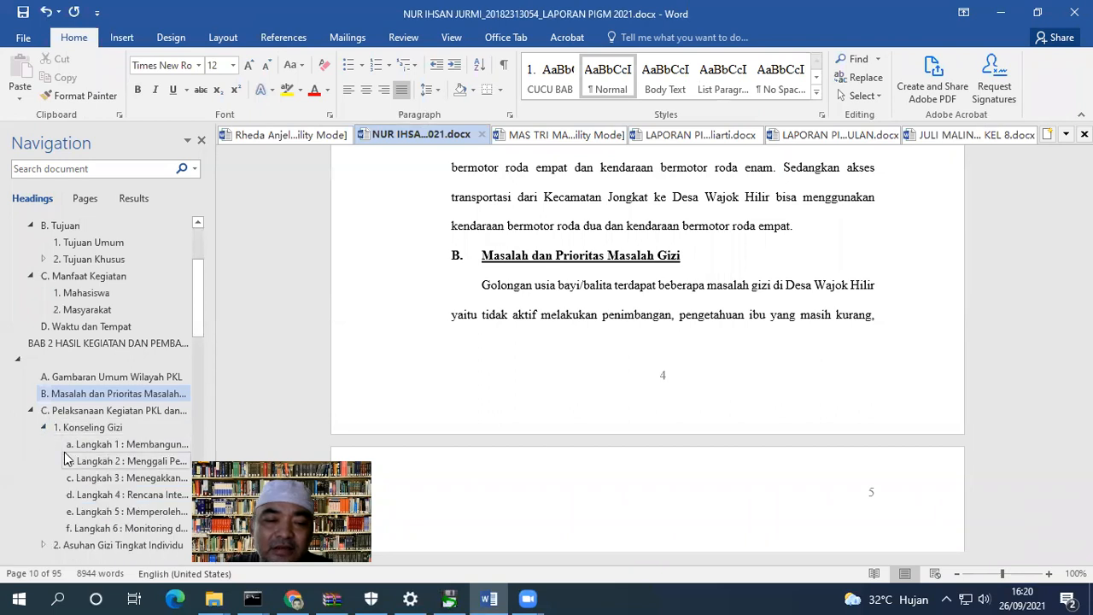
left_click(43, 428)
left_click(43, 427)
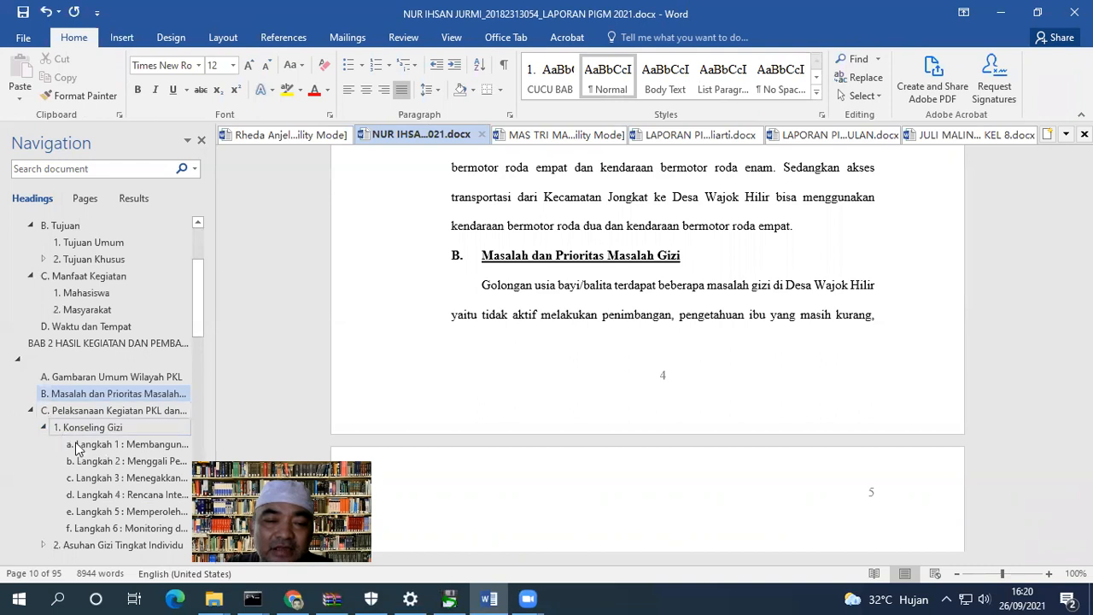
scroll(83, 457, "down", 3)
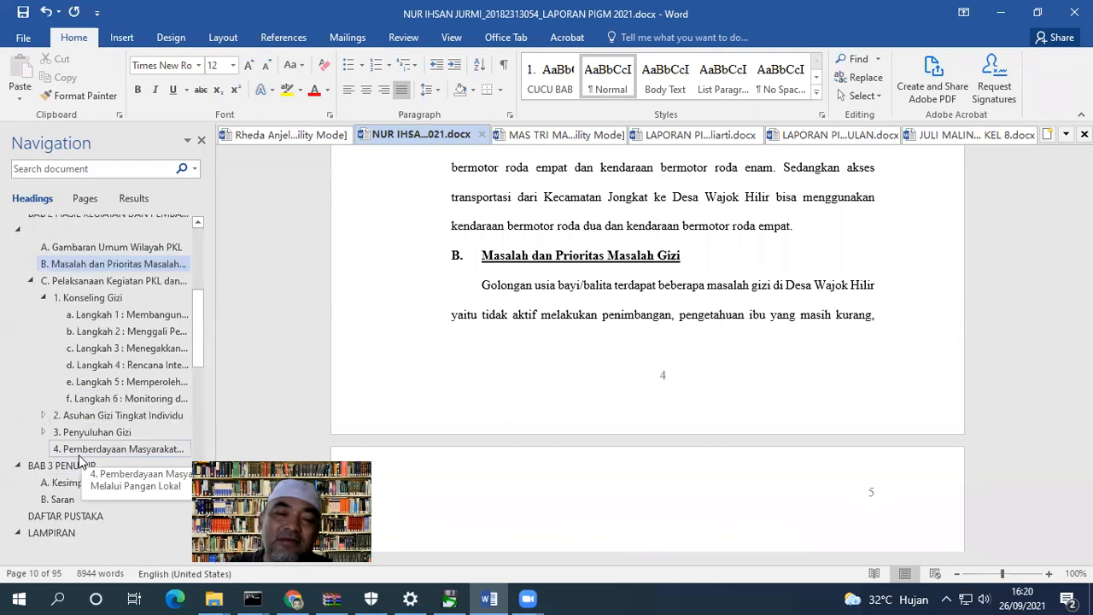
left_click(43, 415)
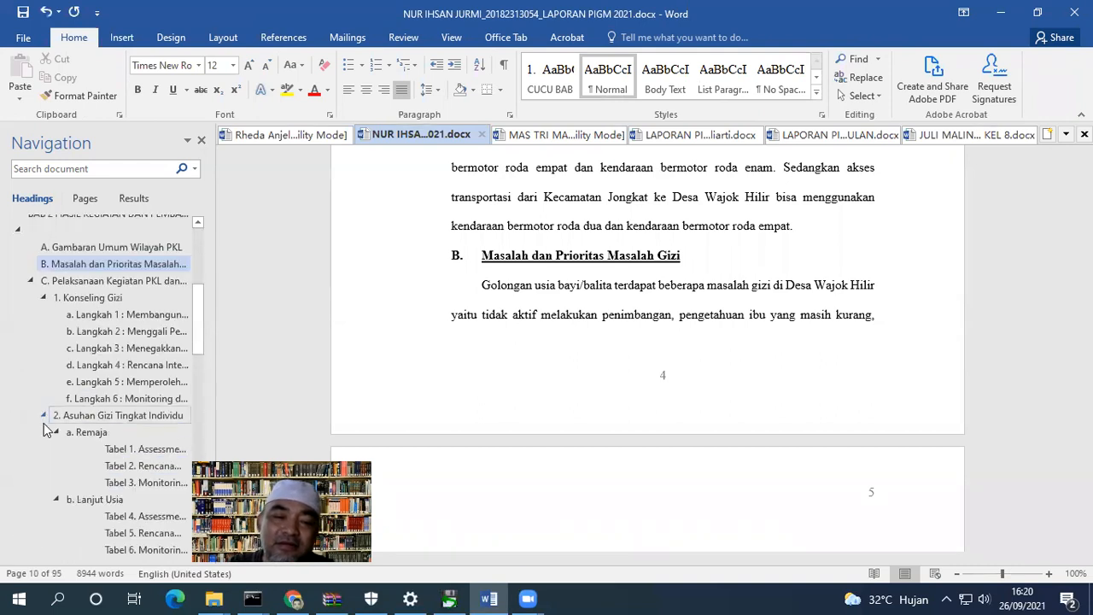
Create a new paragraph style named "Judul Tabel" from the Tabel 1 caption "Assessment Gizi Remaja".
left_click(124, 450)
scroll(395, 275, "up", 3)
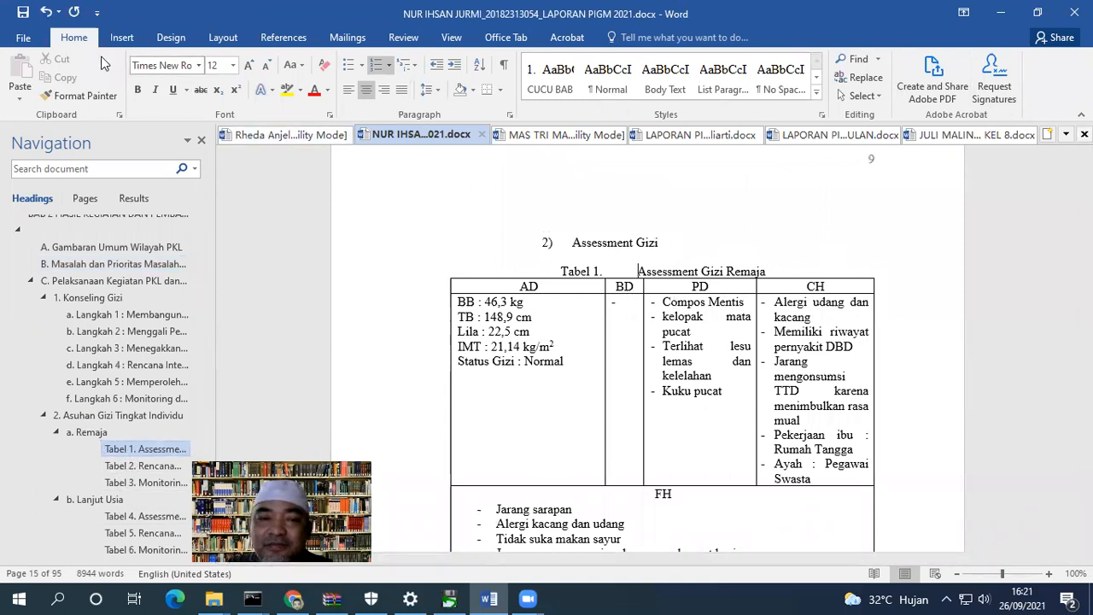
left_click(821, 116)
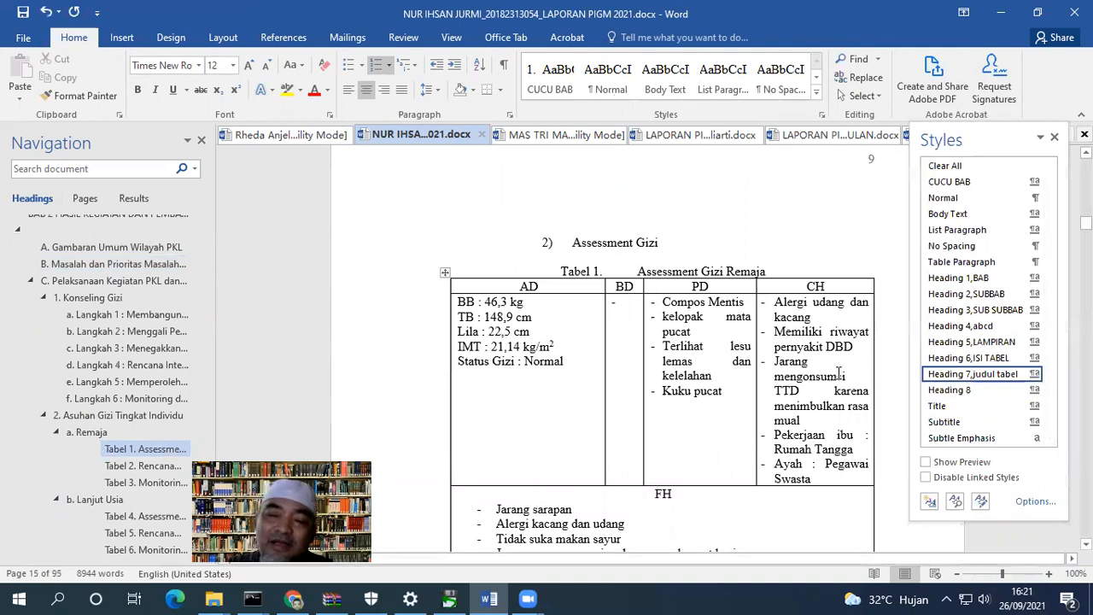
left_click(929, 502)
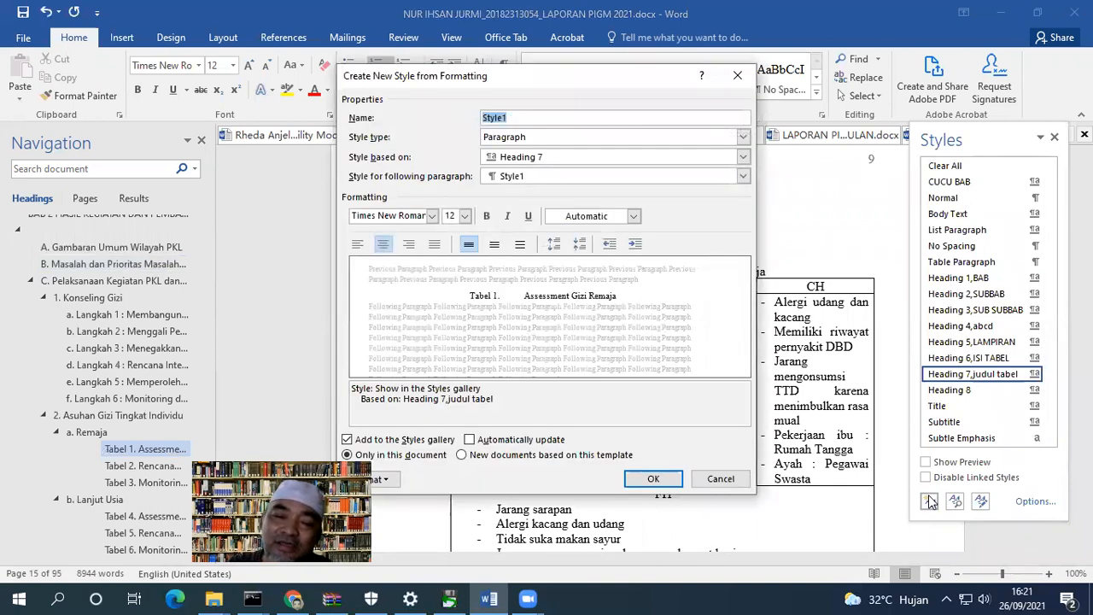
type("Judul Tabel")
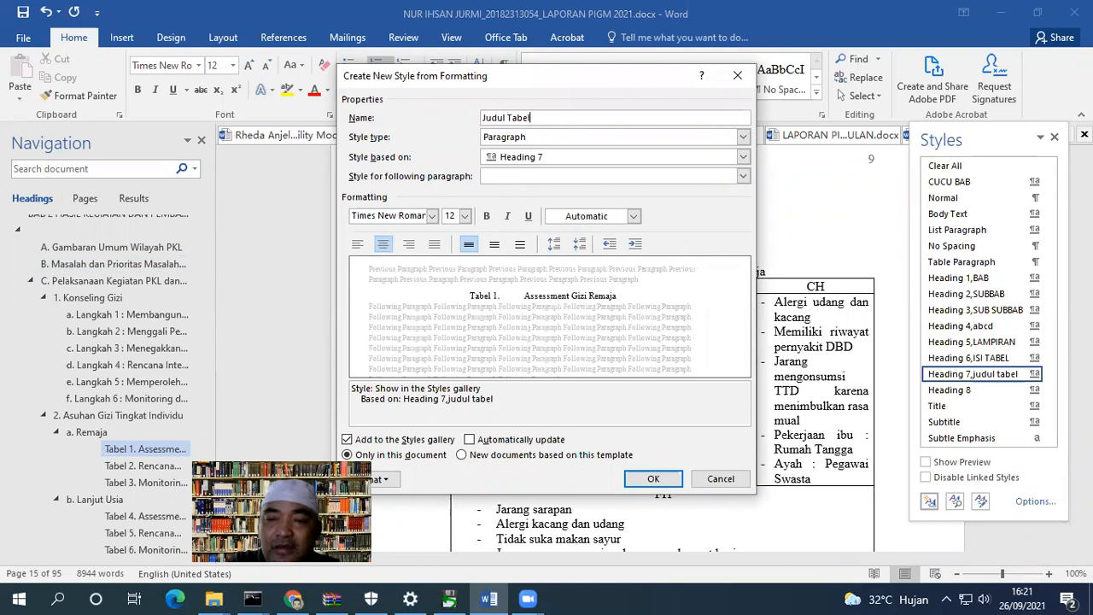
left_click(670, 484)
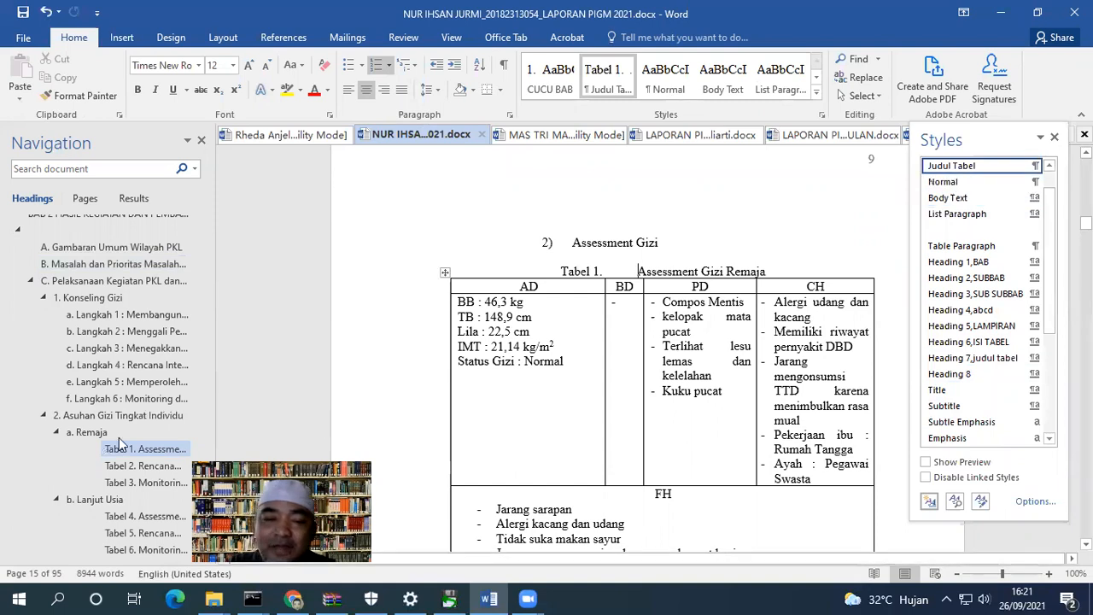
Modify the Judul Tabel style so that it is based on (no style) instead of a heading.
left_click(1034, 166)
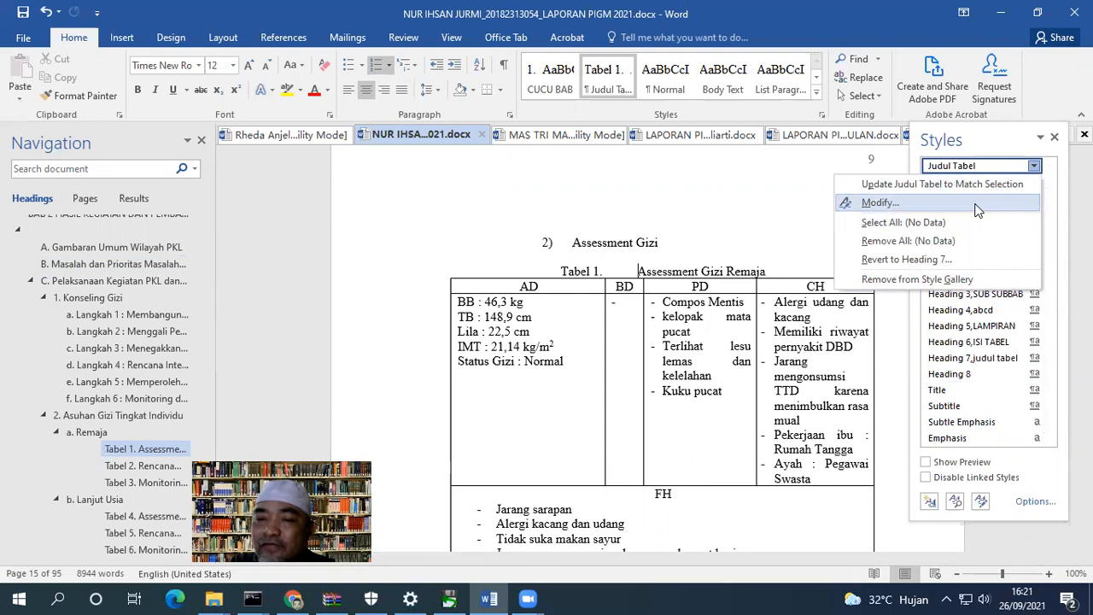
left_click(880, 202)
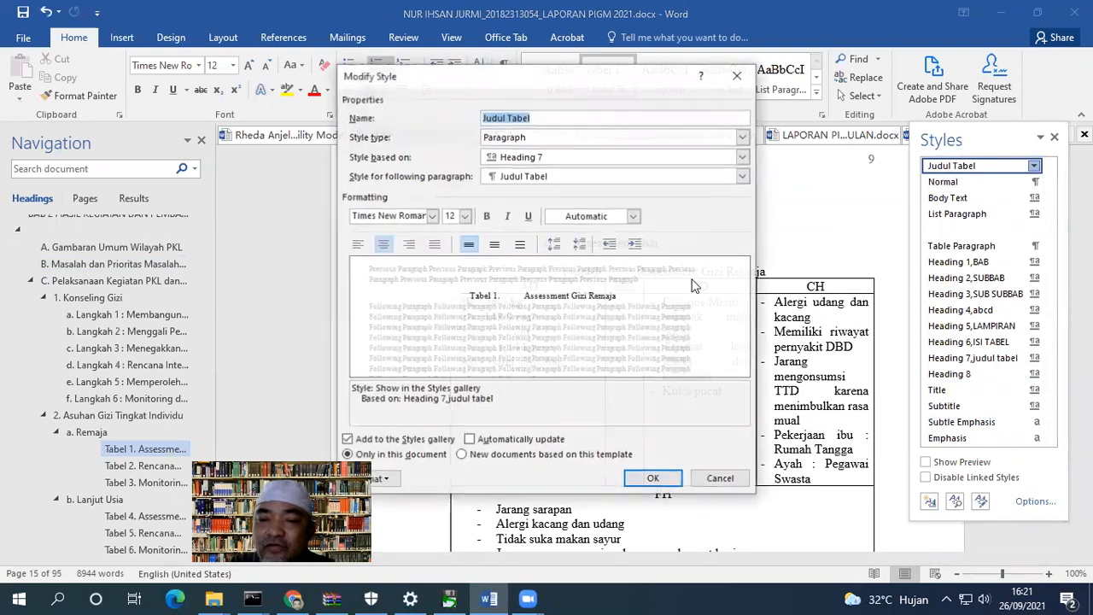
left_click(388, 479)
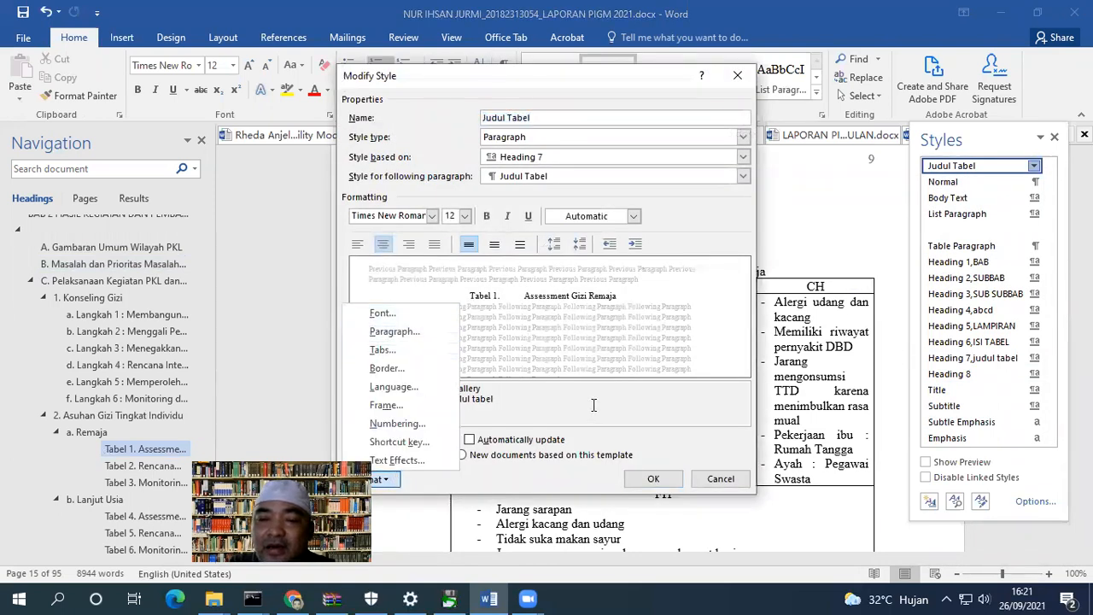
left_click(575, 158)
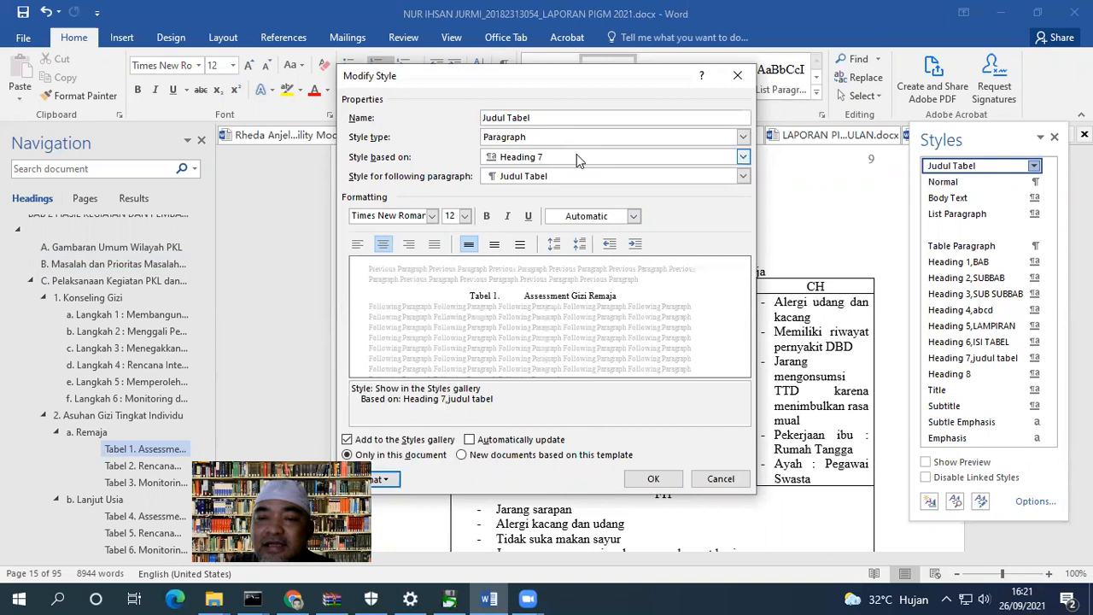
left_click(743, 158)
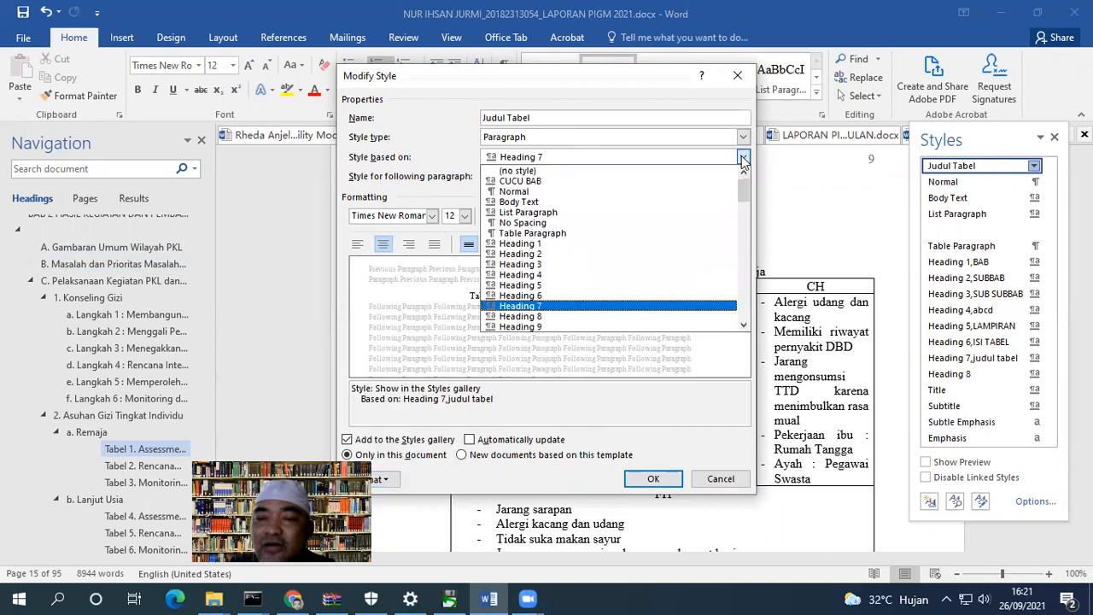
left_click(654, 171)
left_click(654, 478)
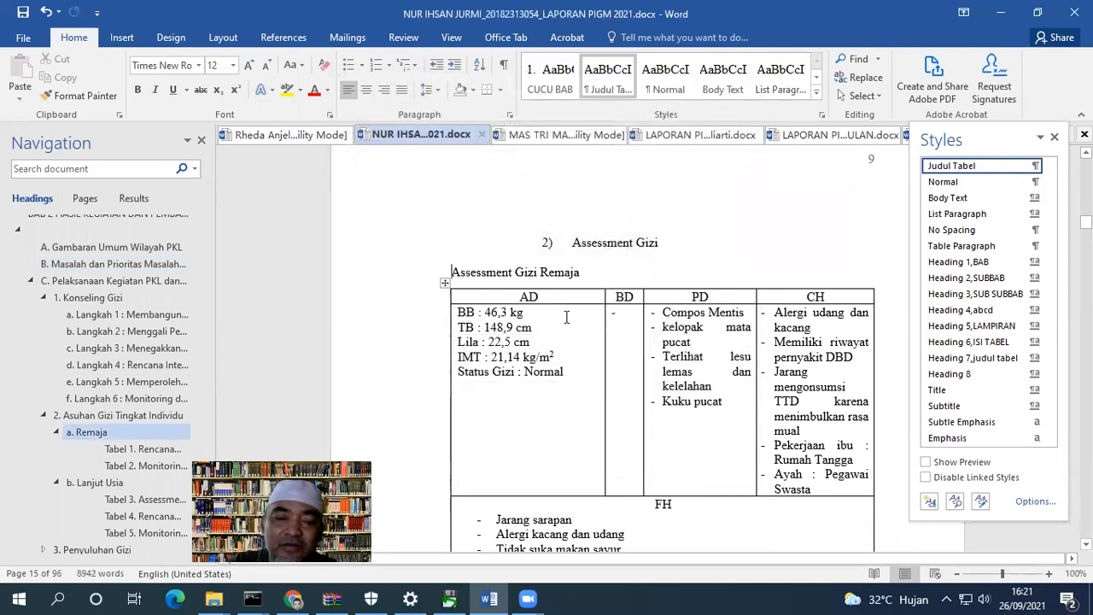
Prefix the "Assessment Gizi Remaja" caption with "Tabel 7", centre it, and update the Judul Tabel style to match.
type("Tabel 7")
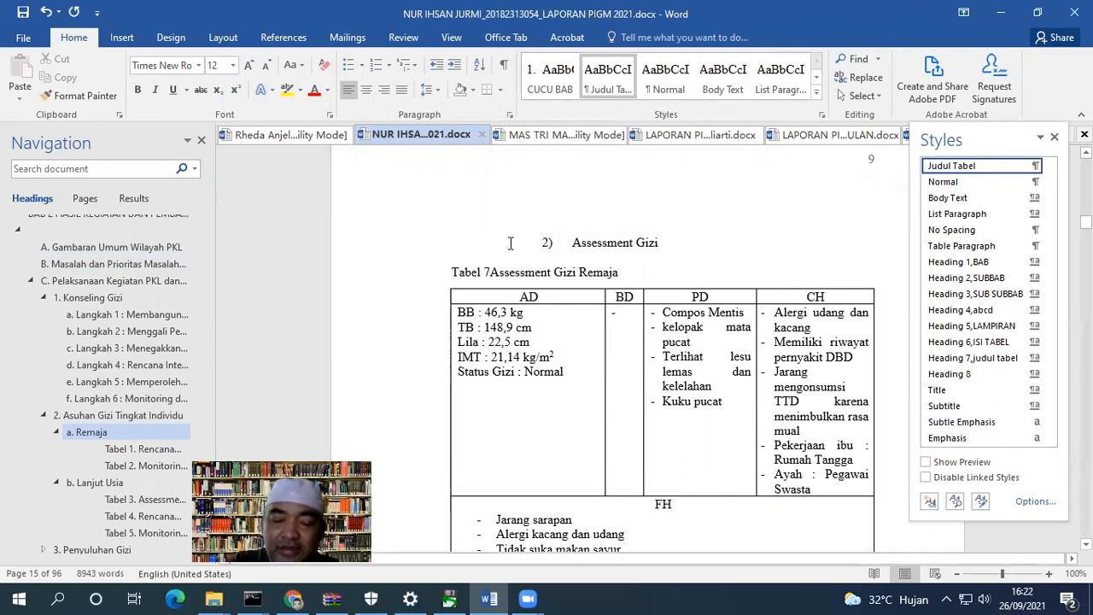
left_click(365, 95)
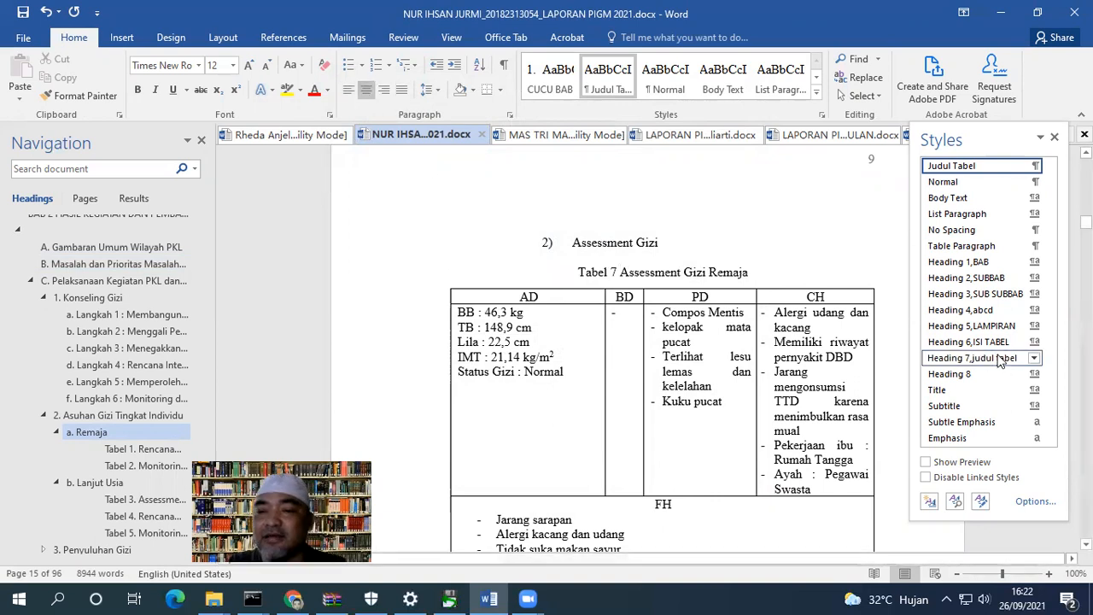
left_click(1033, 167)
left_click(1024, 182)
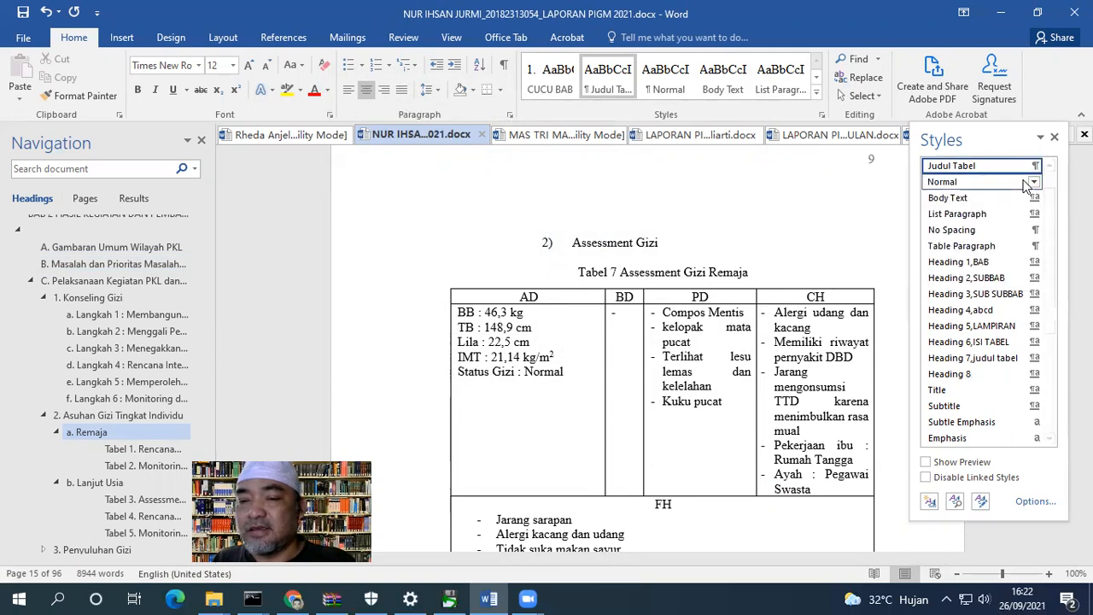
Apply the Judul Tabel style to the "Rencana Asuhan Gizi Remaja" table caption.
left_click(162, 449)
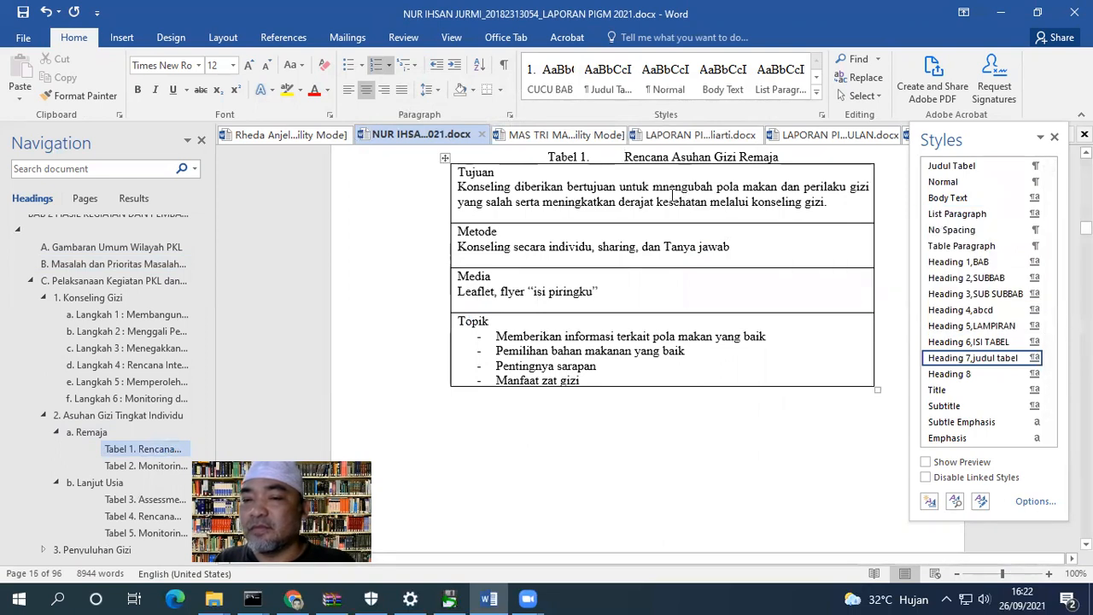
scroll(671, 195, "up", 1)
mouse_move(1035, 365)
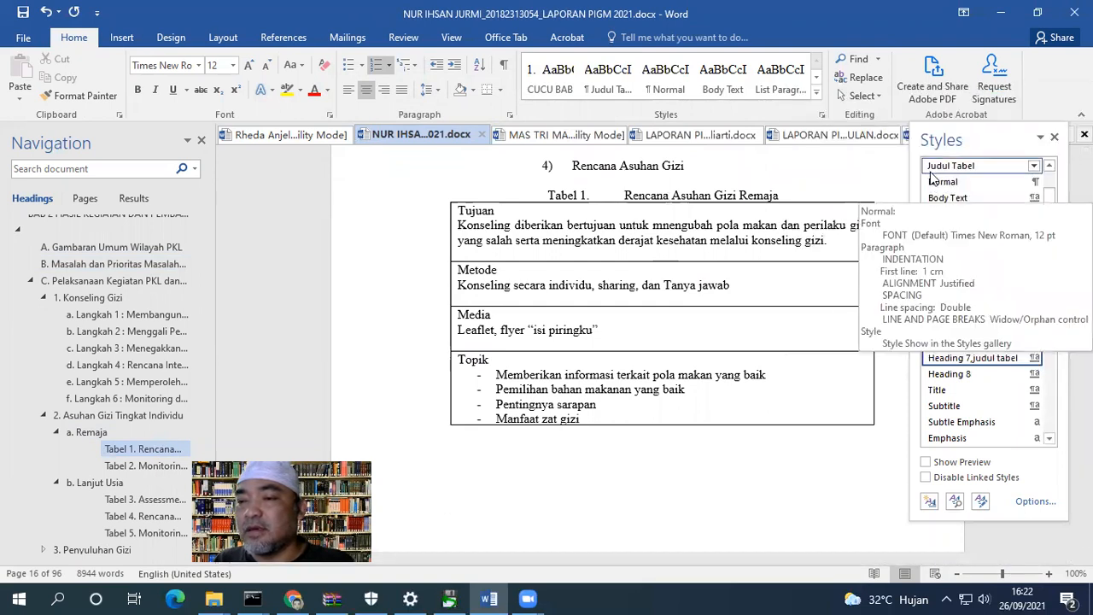
left_click(937, 166)
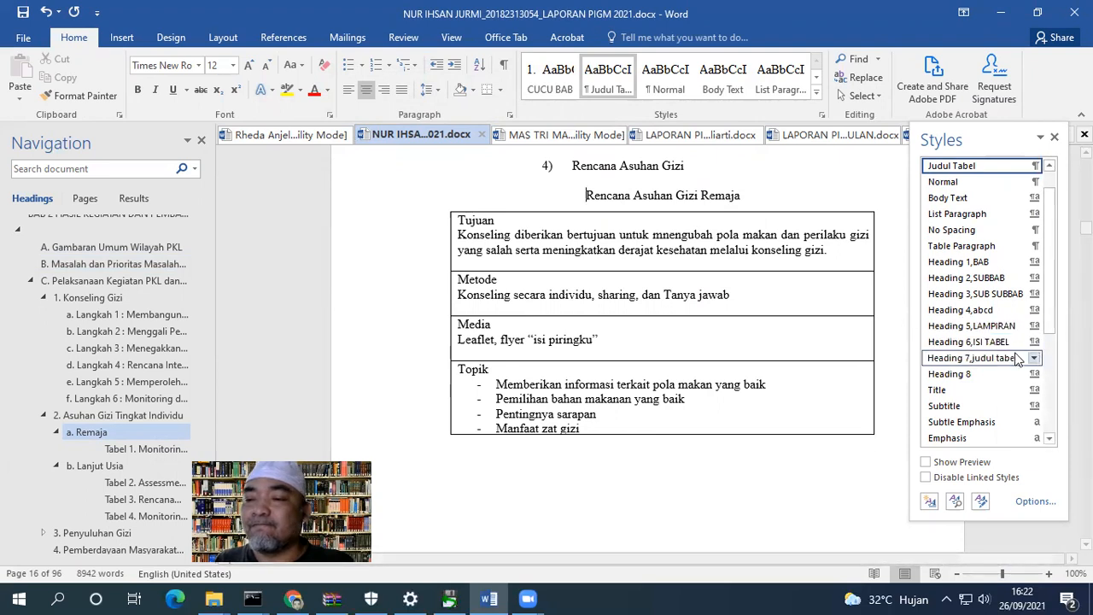
mouse_move(1015, 362)
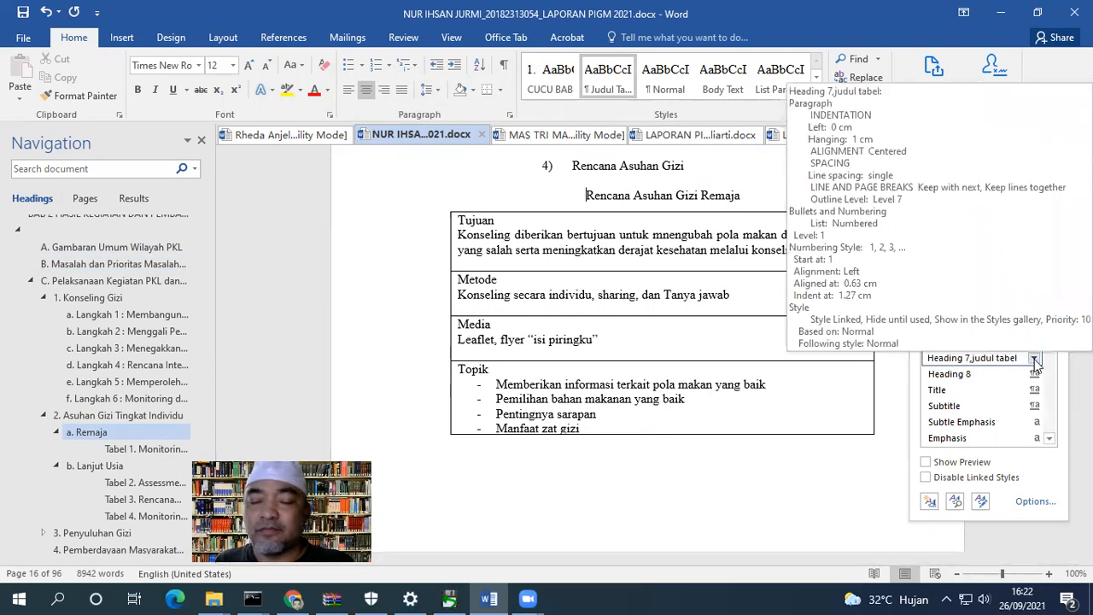
Select every caption using the Heading 7 judul tabel style and apply the Judul Tabel style to them.
left_click(1034, 359)
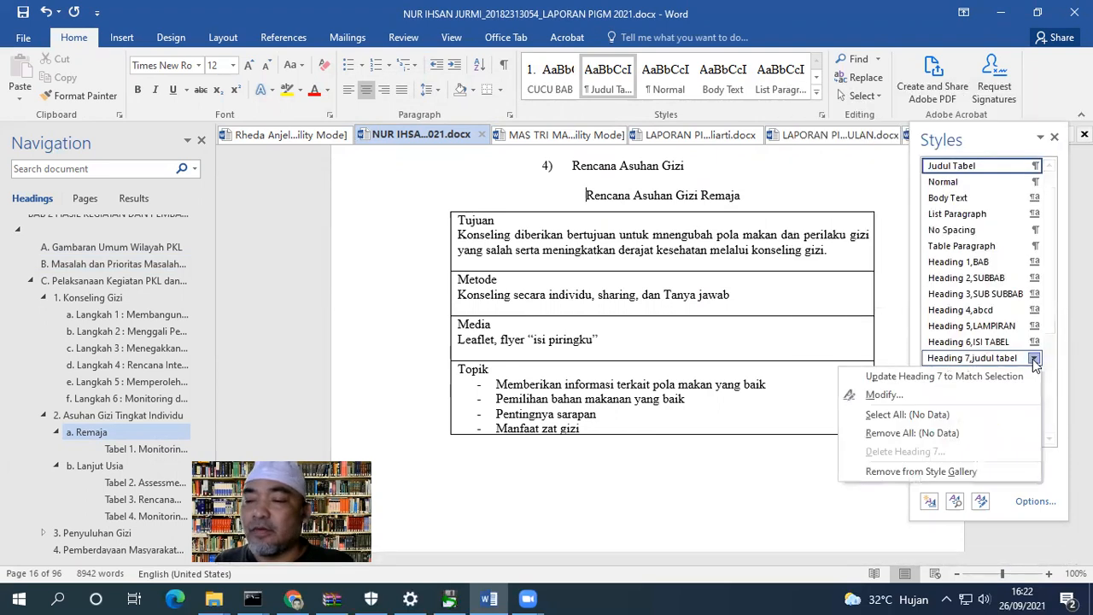
left_click(967, 420)
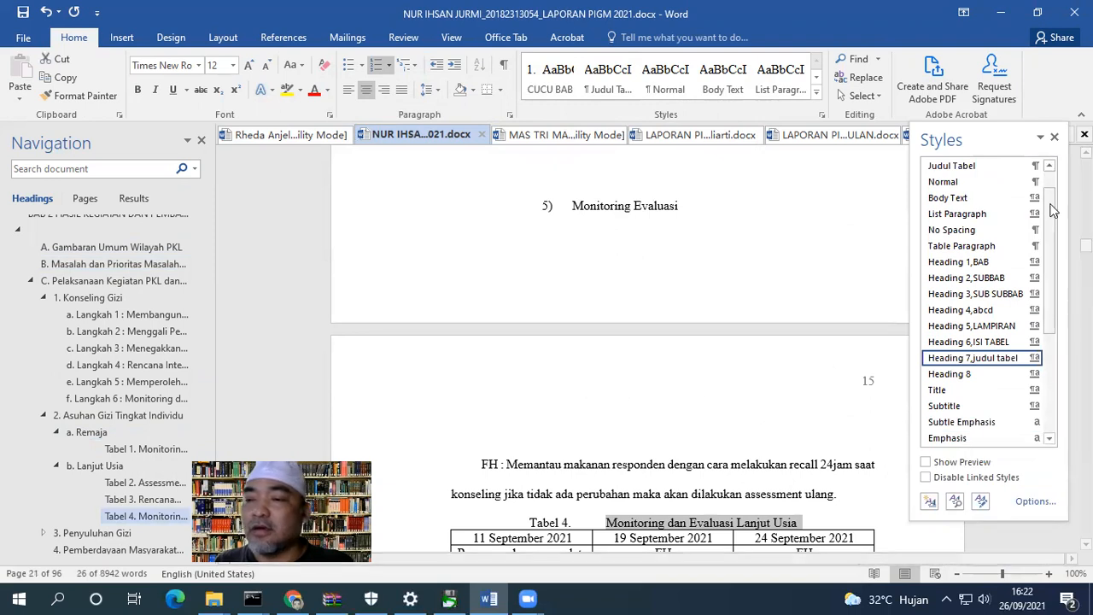
scroll(982, 235, "up", 1)
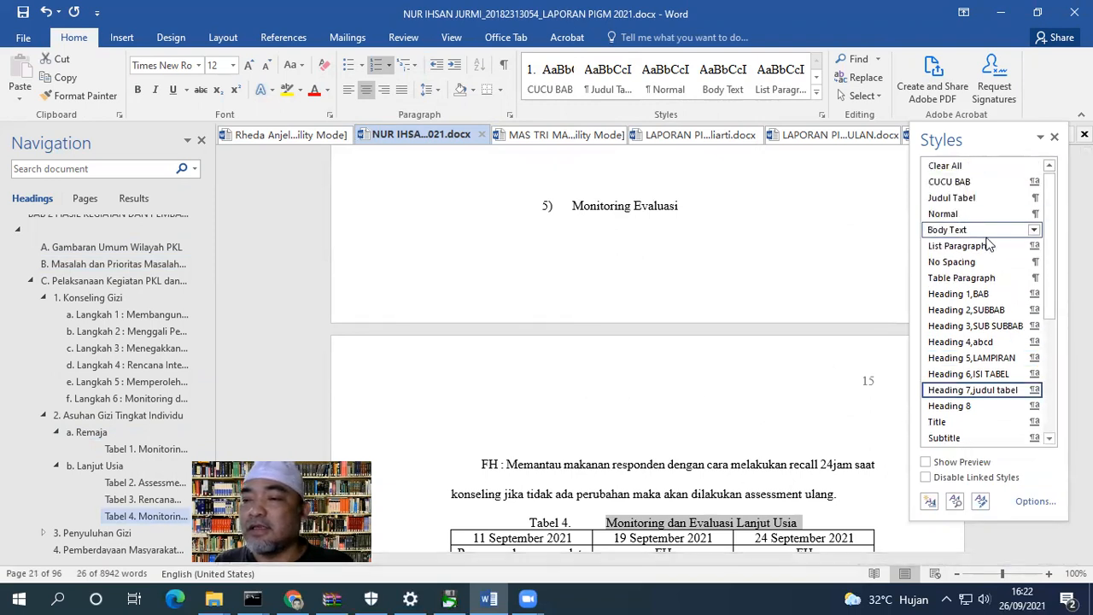
left_click(958, 205)
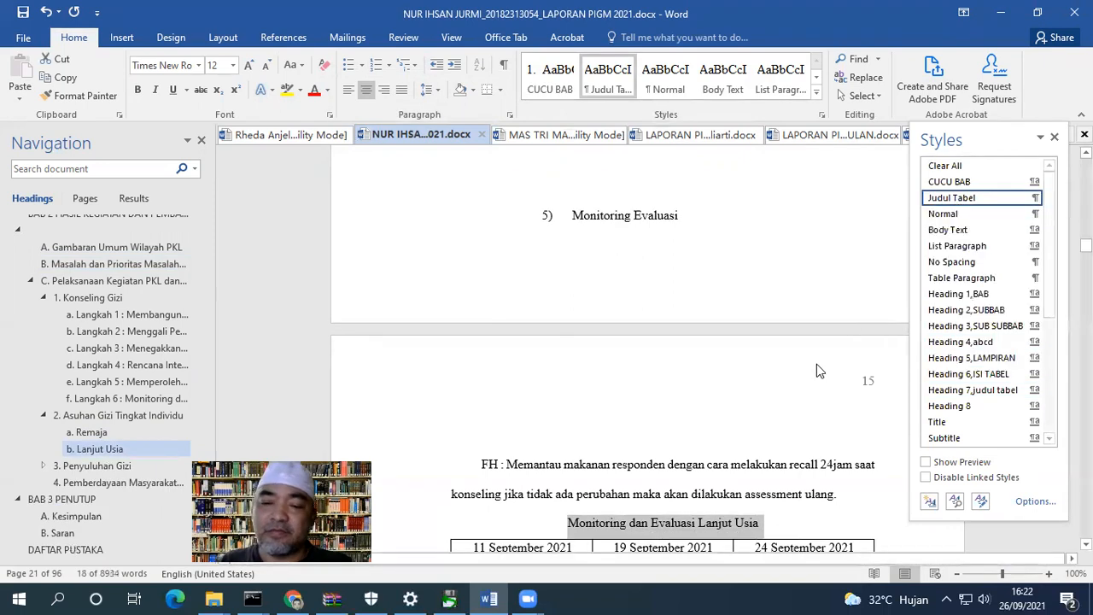
scroll(587, 498, "down", 3)
left_click(598, 377)
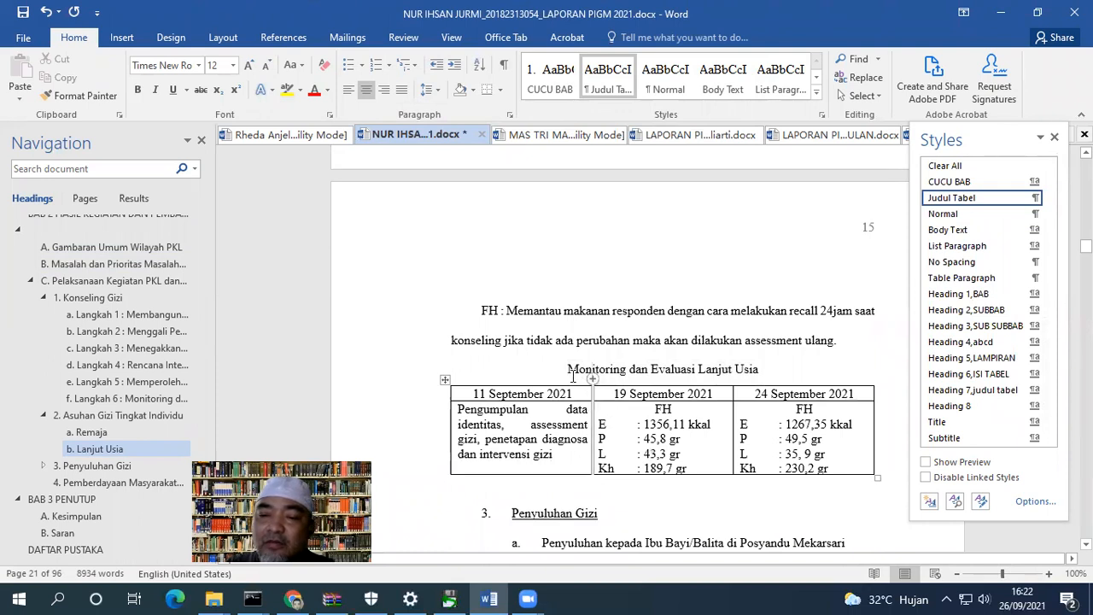
left_click(1035, 198)
left_click(879, 234)
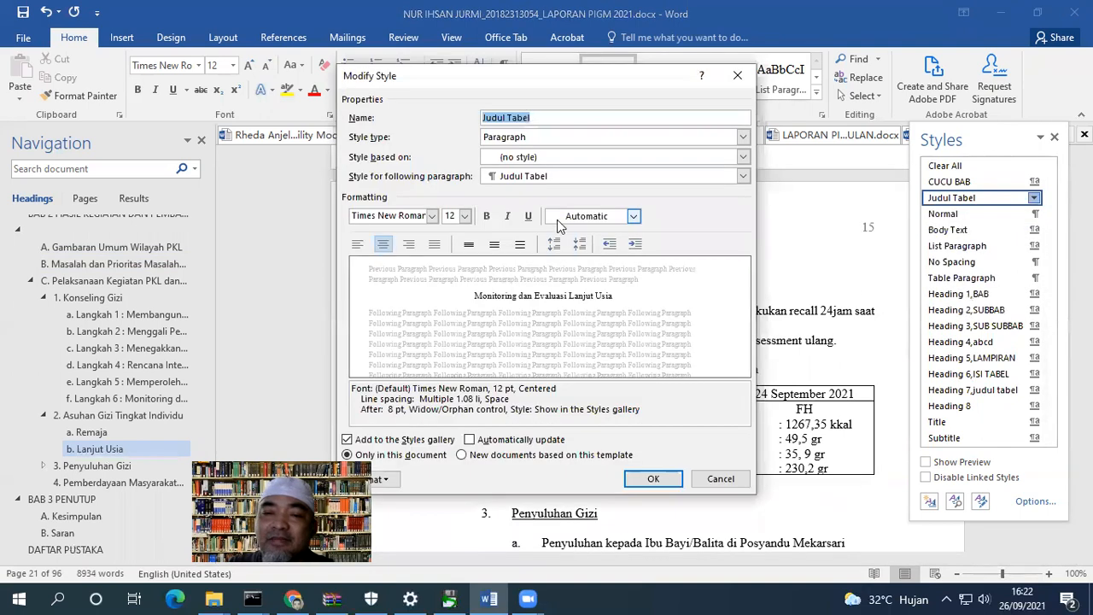
left_click(395, 482)
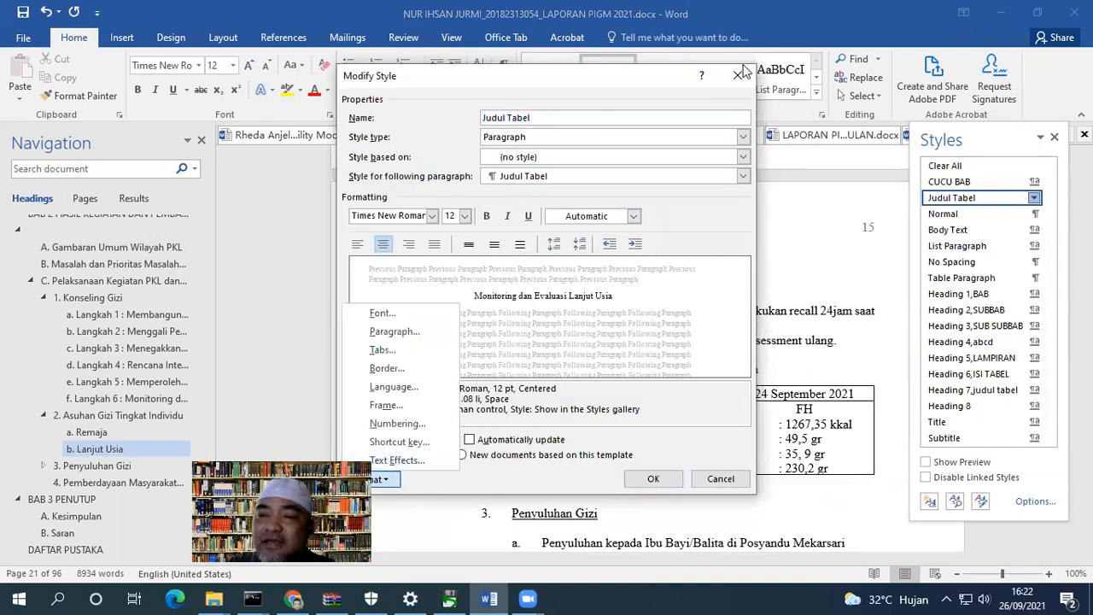
left_click(738, 75)
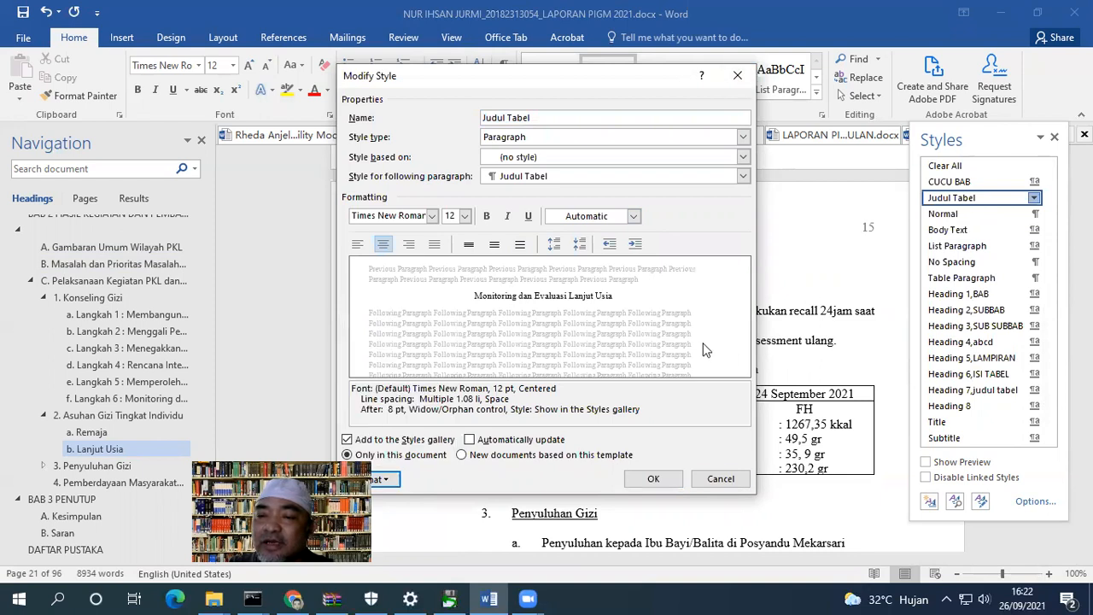
left_click(715, 484)
Add automatic numbering to the Judul Tabel style, using a new number format with the prefix "Tabel" before the number.
left_click(673, 368)
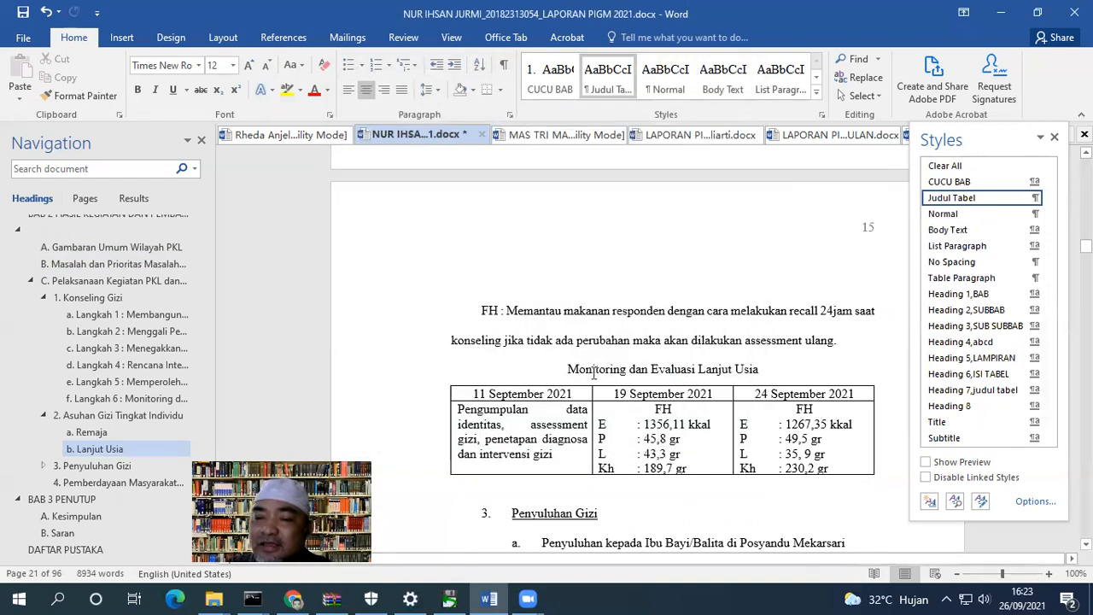
left_click(568, 369)
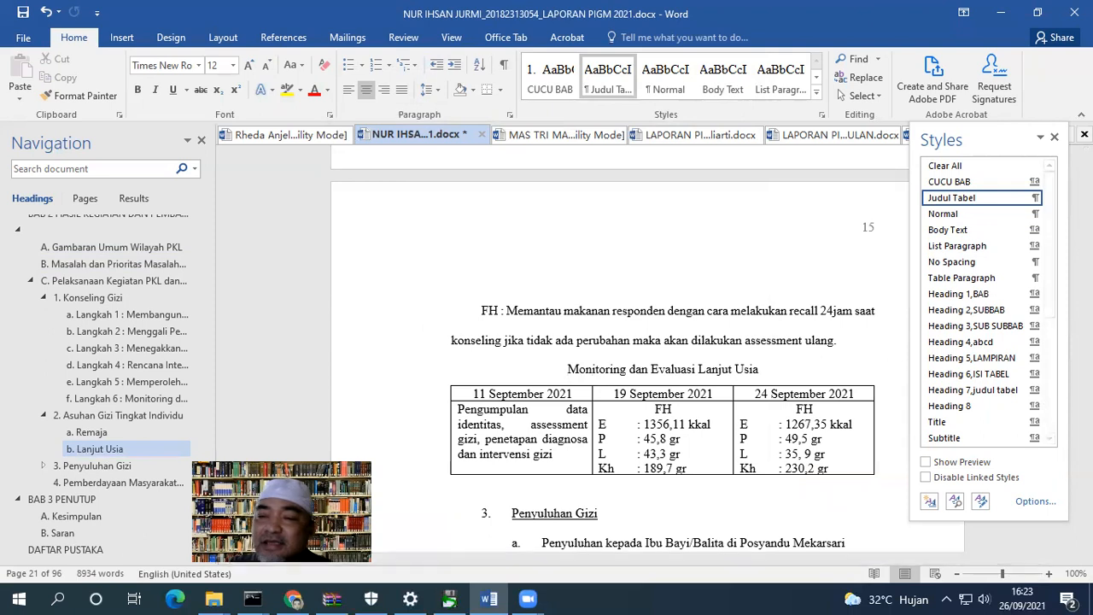
left_click(1034, 199)
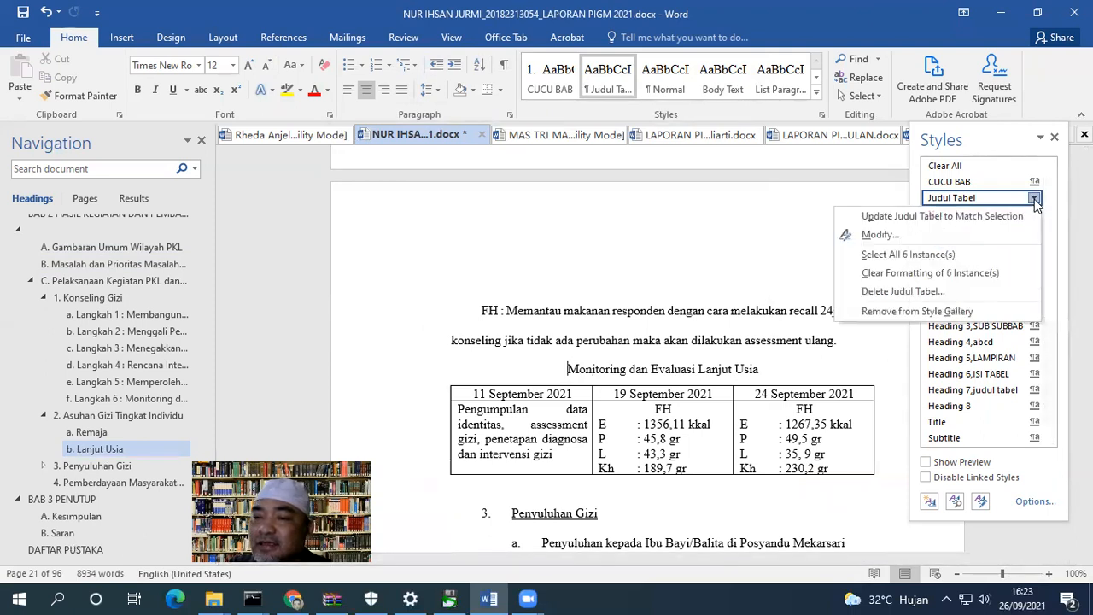
left_click(985, 234)
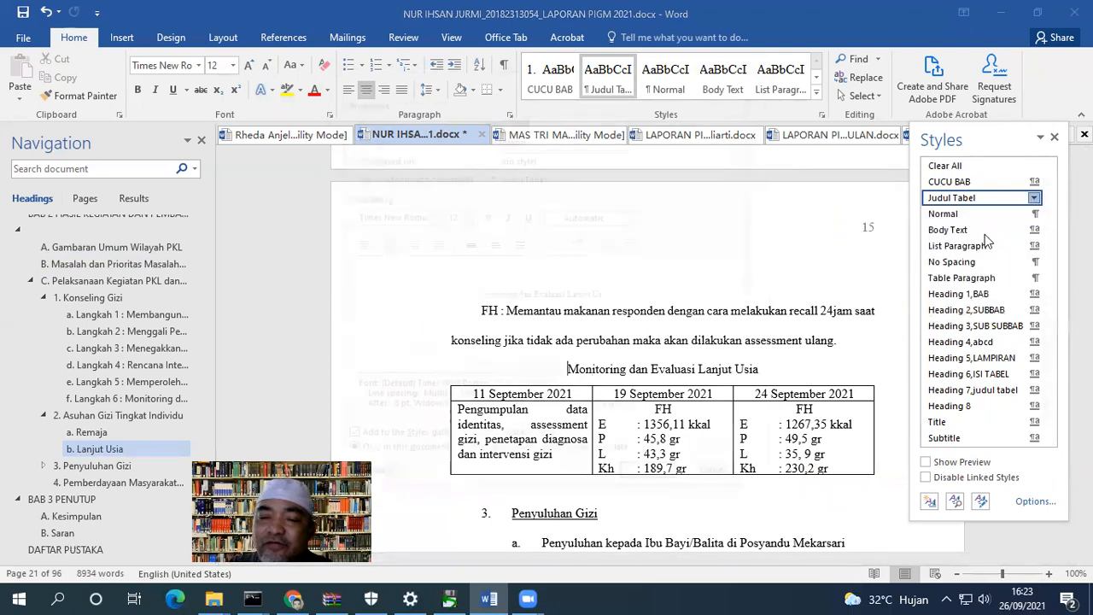
left_click(386, 483)
left_click(398, 424)
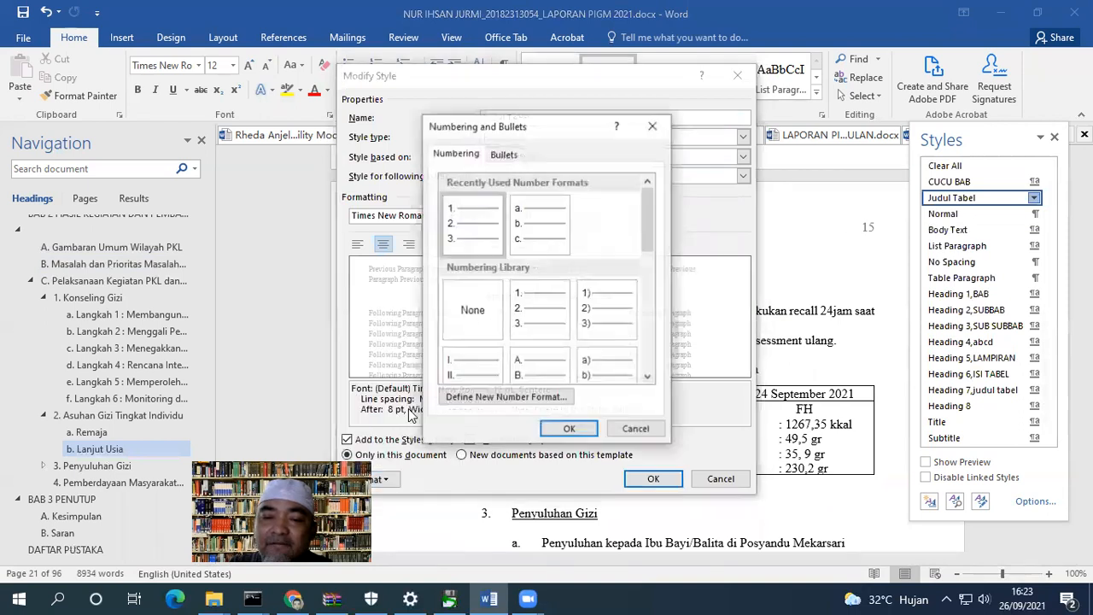
left_click(505, 398)
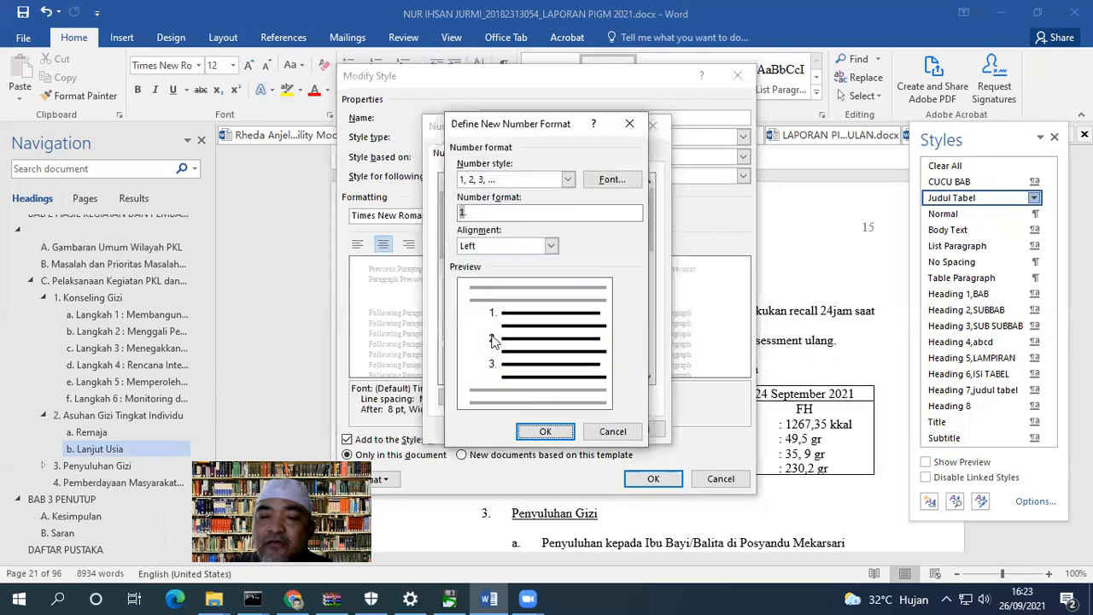
left_click(564, 213)
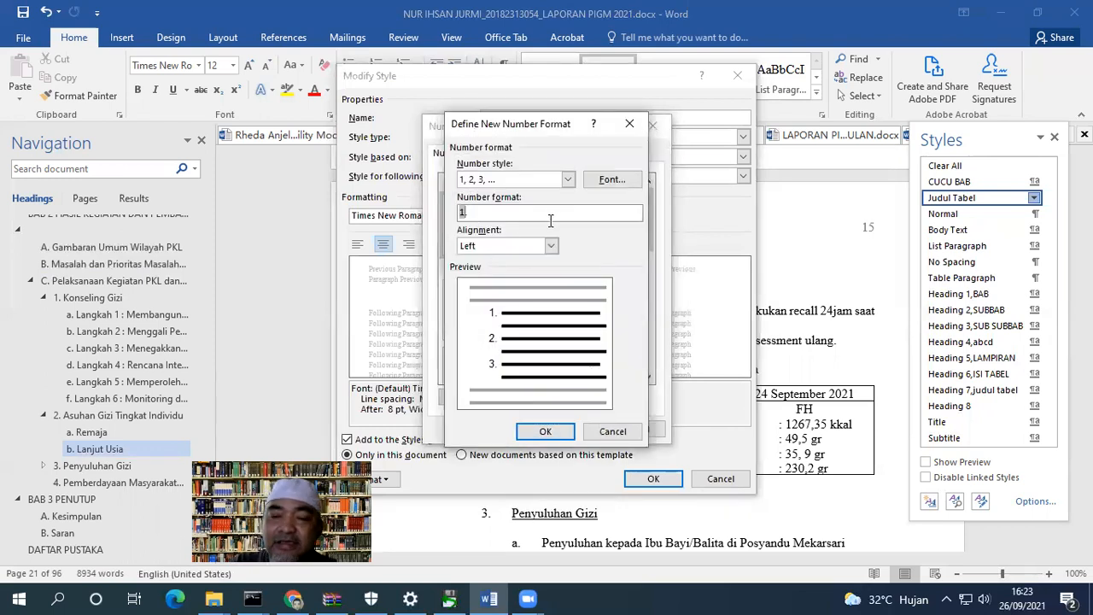
type("Tabel")
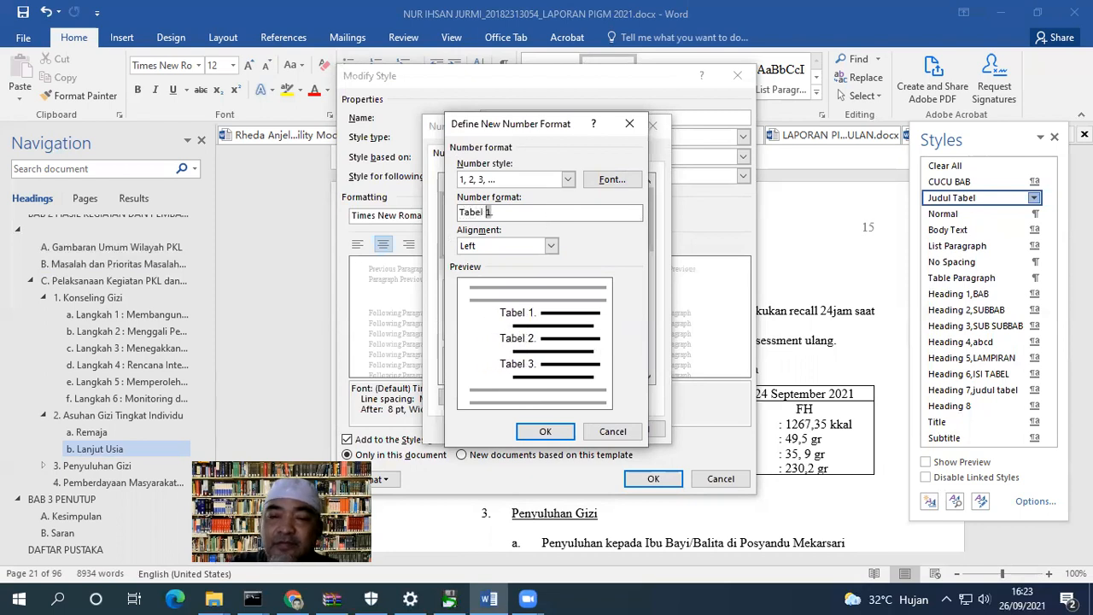
left_click(541, 432)
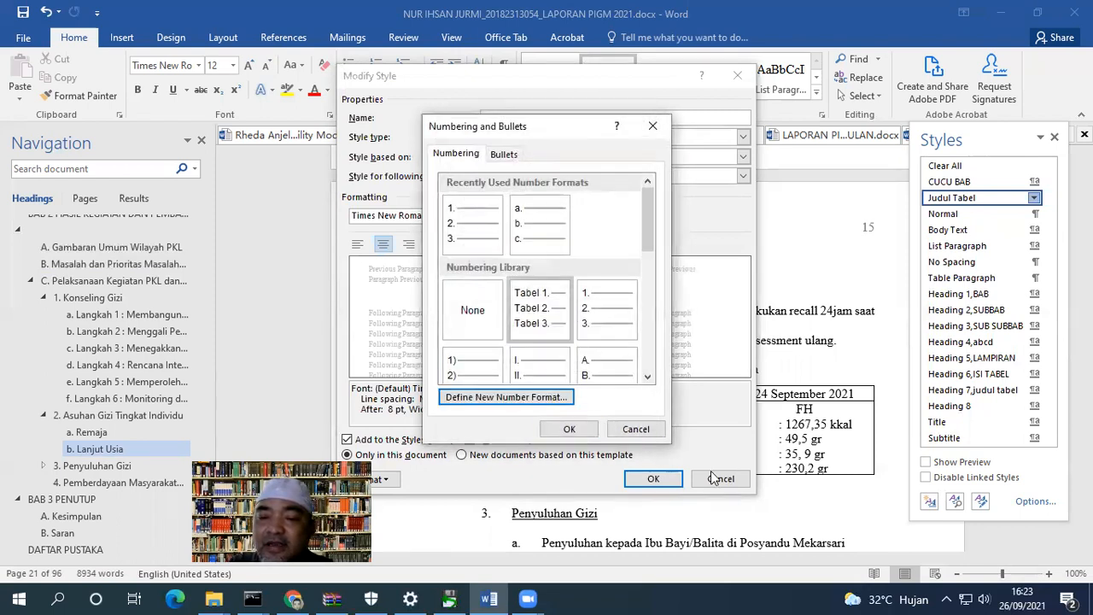
left_click(569, 428)
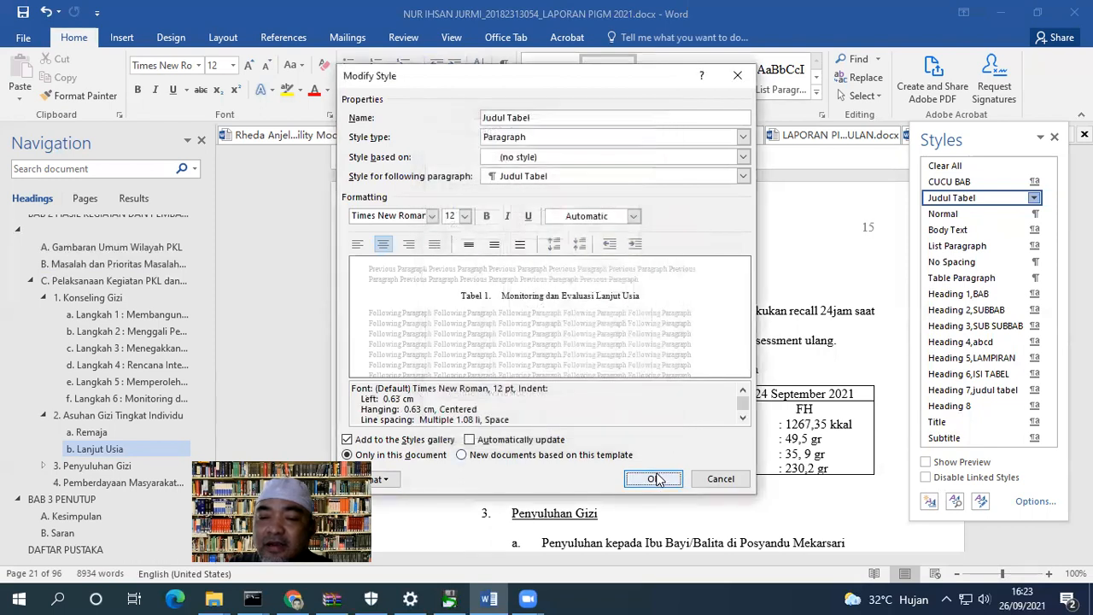
left_click(654, 478)
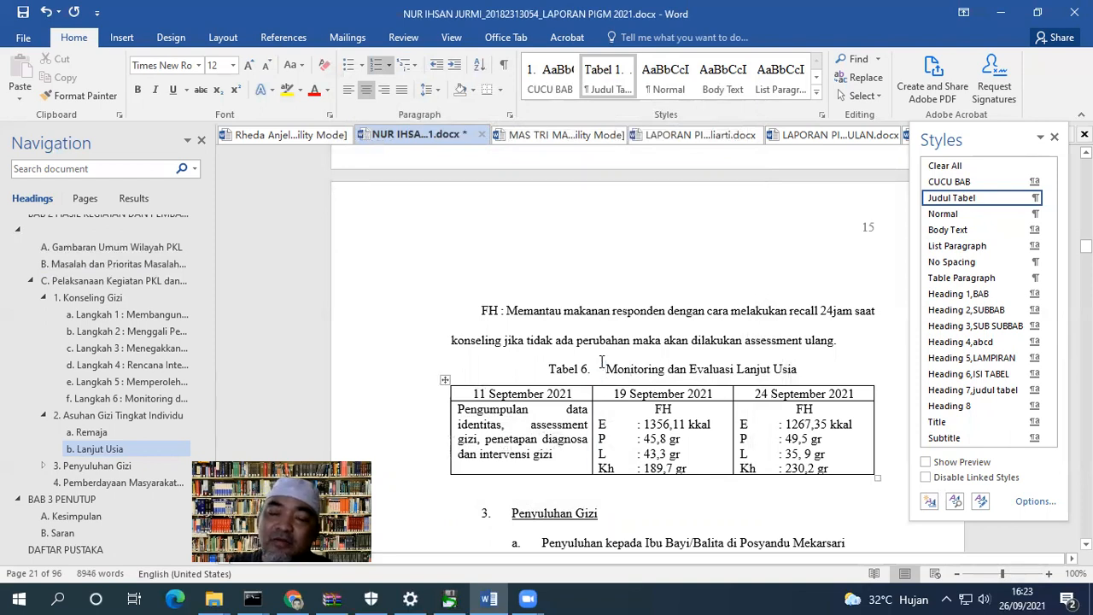
Show the ruler and pull the indents of the "Penyuluhan Gizi" heading and its subheading a back towards the left margin.
scroll(602, 362, "down", 2)
scroll(486, 411, "down", 4)
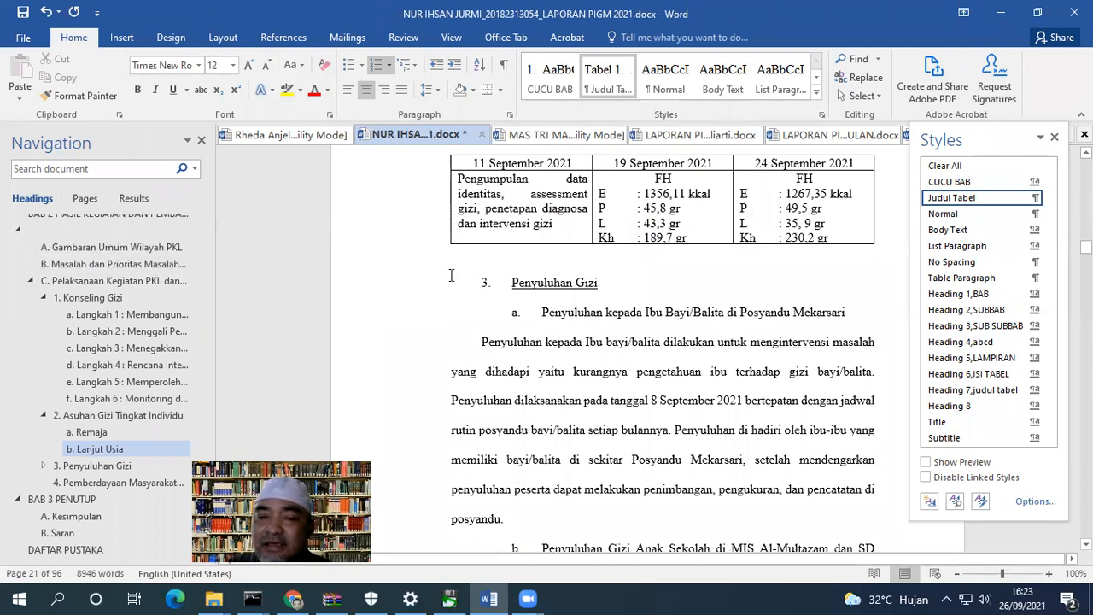
left_click(517, 284)
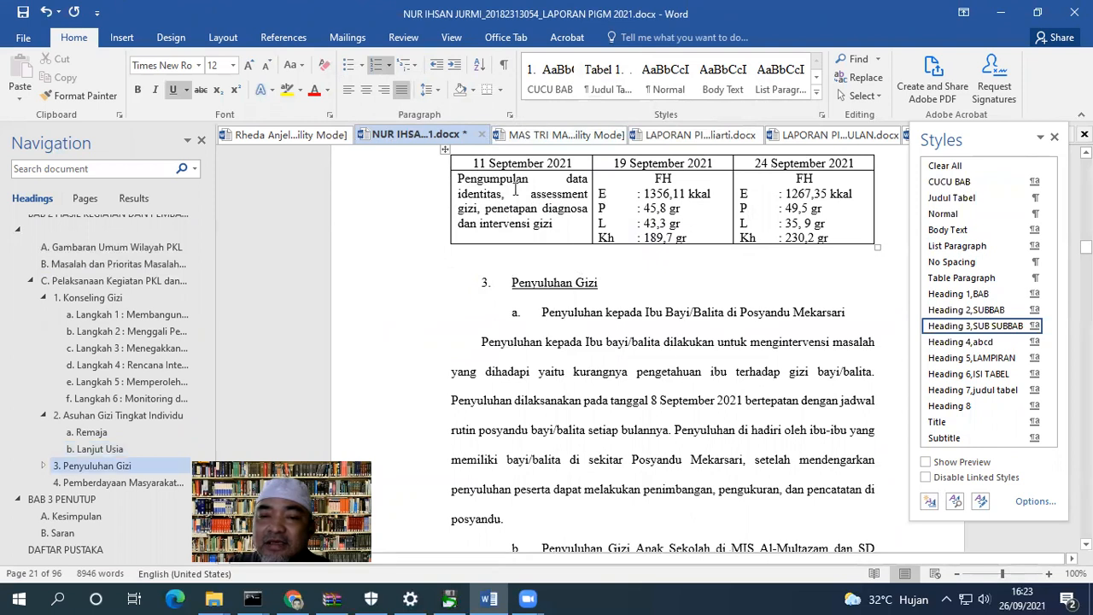
scroll(515, 189, "up", 2)
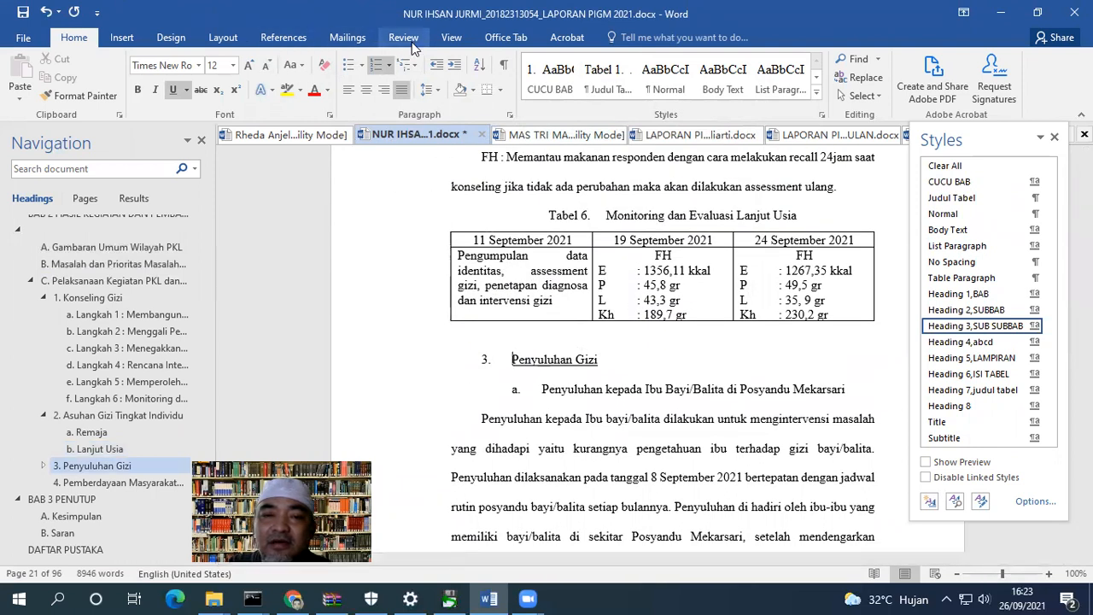
left_click(449, 38)
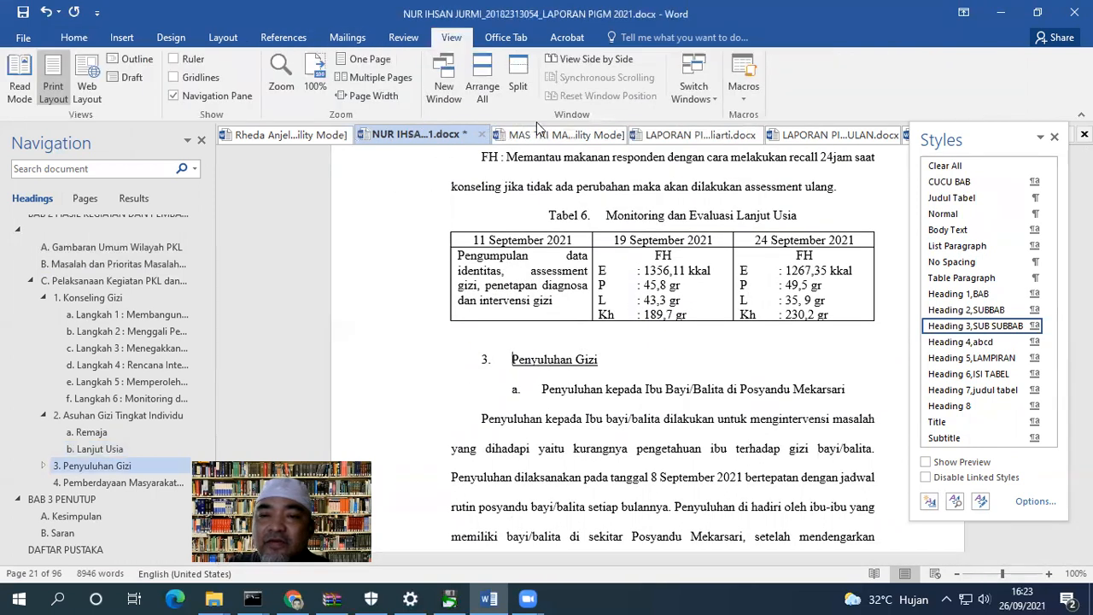
left_click(173, 58)
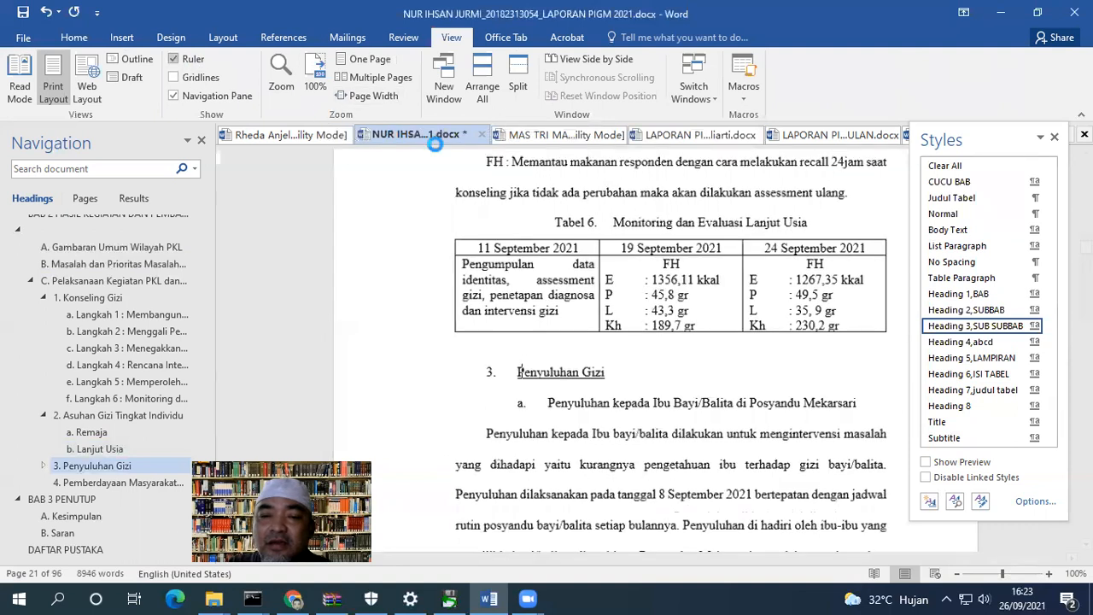
left_click_drag(492, 152, 461, 152)
left_click(550, 410)
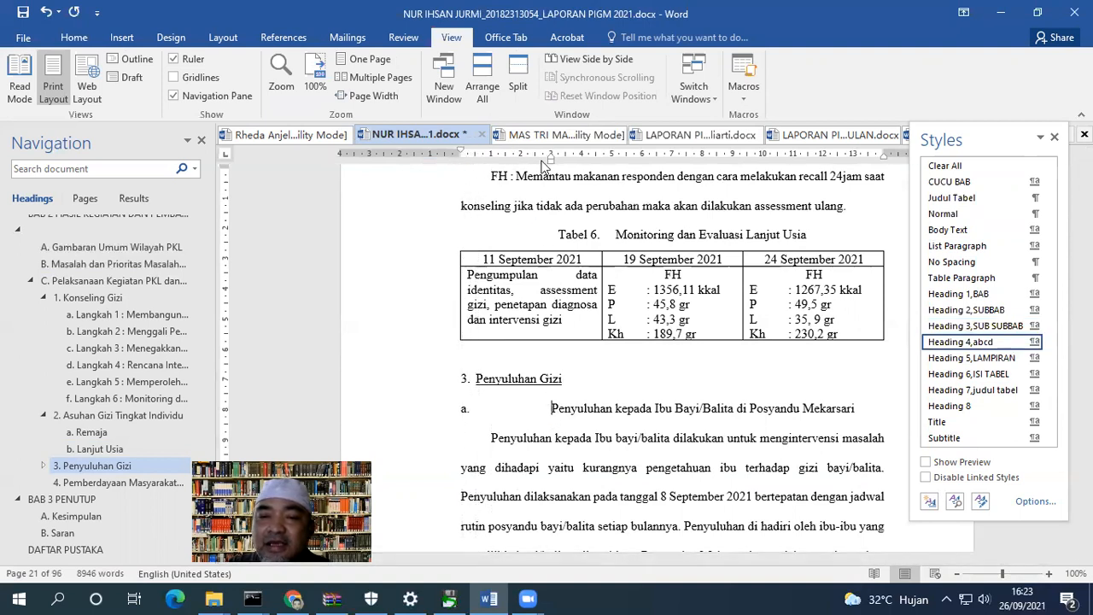
left_click_drag(548, 157, 484, 166)
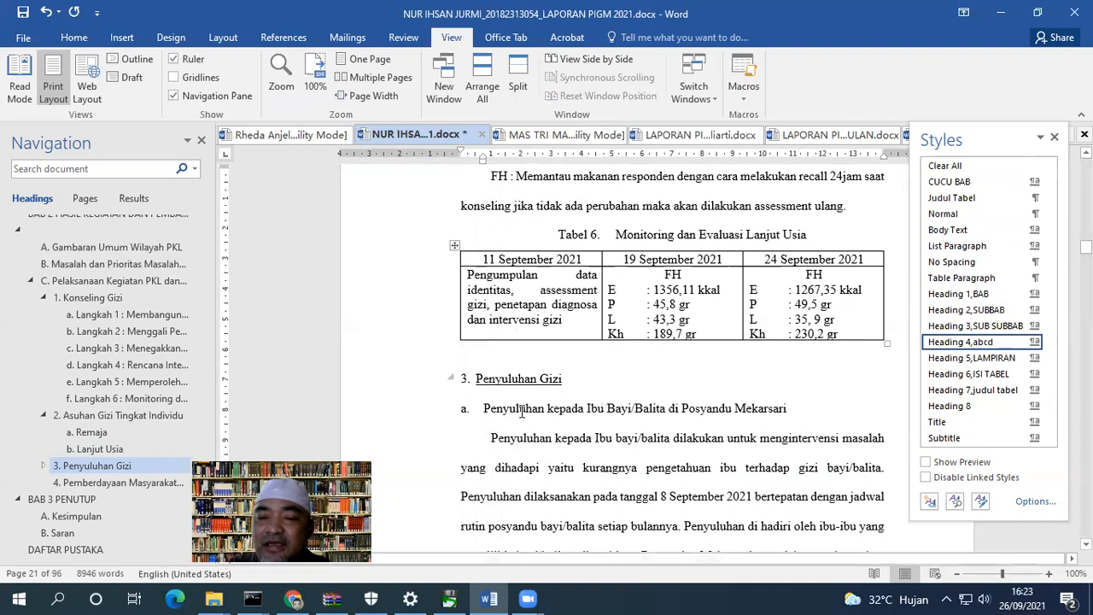
Update the Heading 3 and Heading 4 styles to match the "Penyuluhan Gizi" heading and its subheading a.
left_click(516, 378)
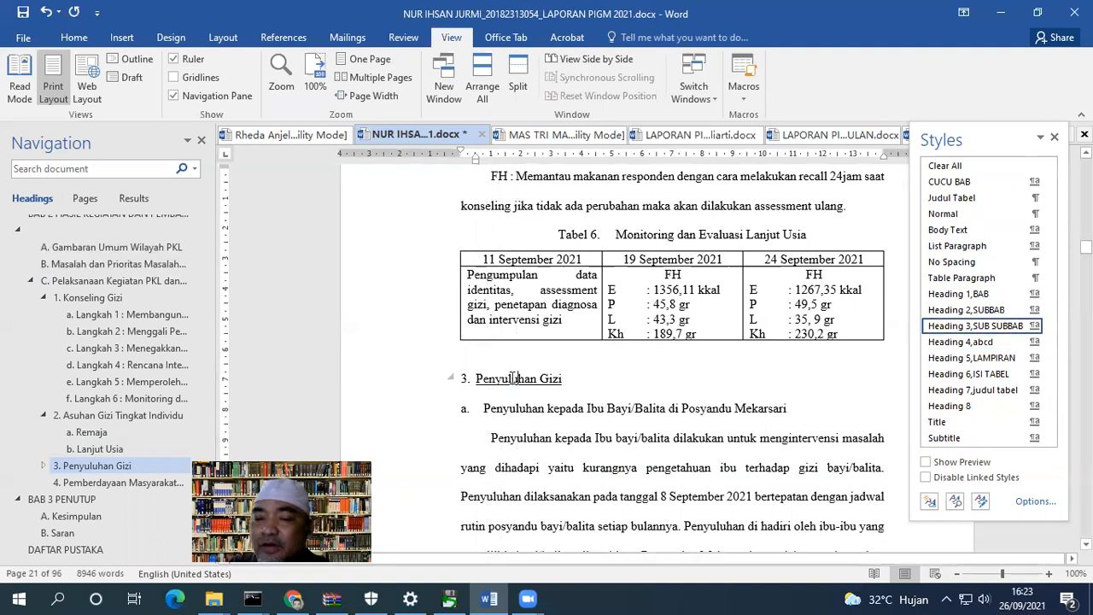
left_click(1034, 327)
left_click(991, 344)
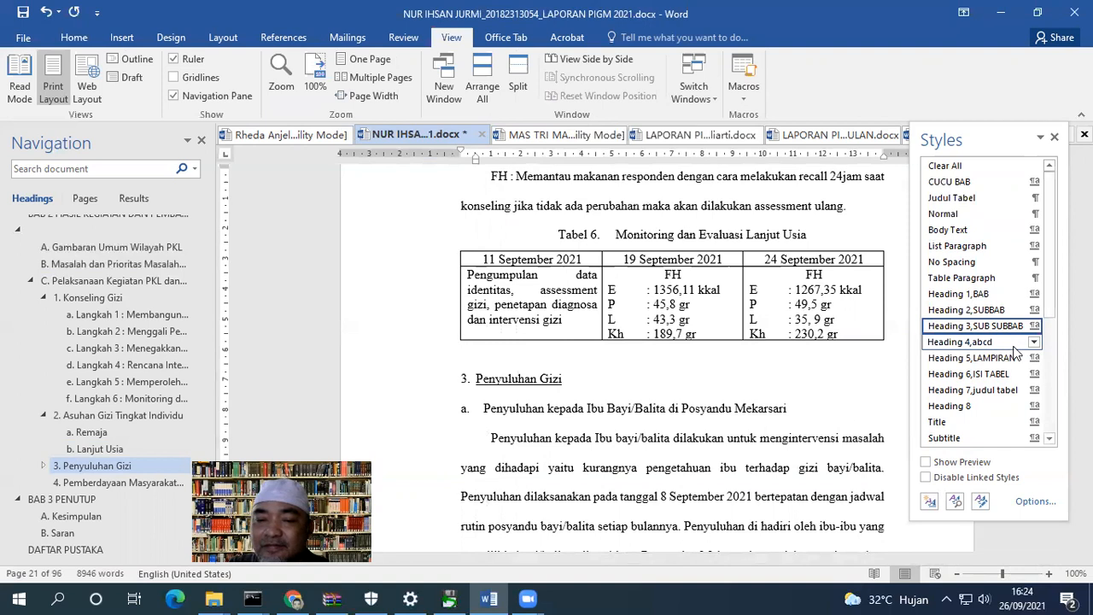
left_click(736, 410)
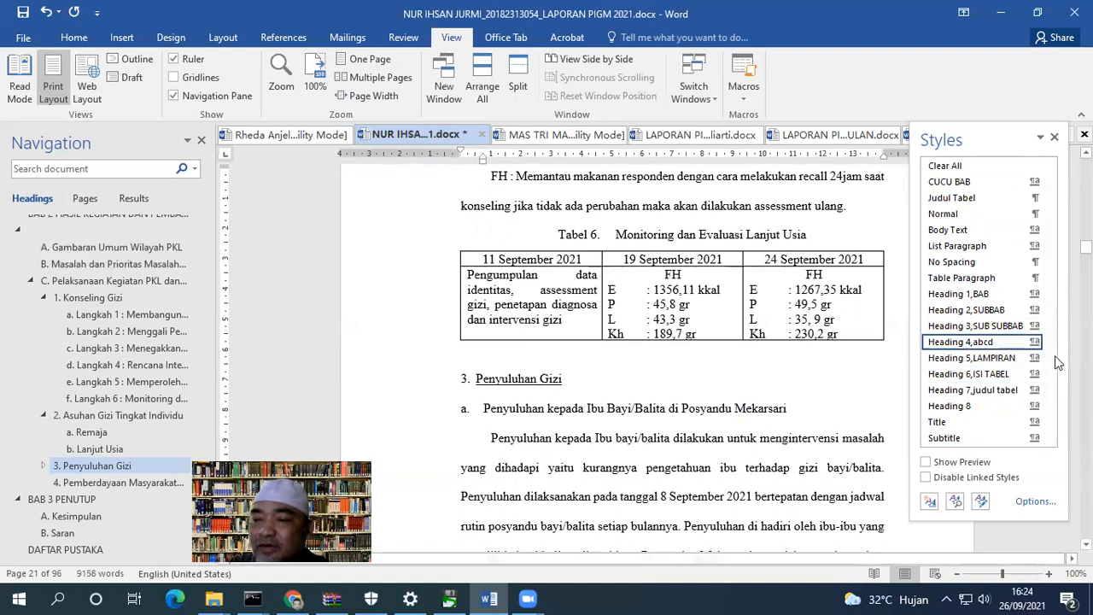
left_click(1035, 341)
left_click(993, 360)
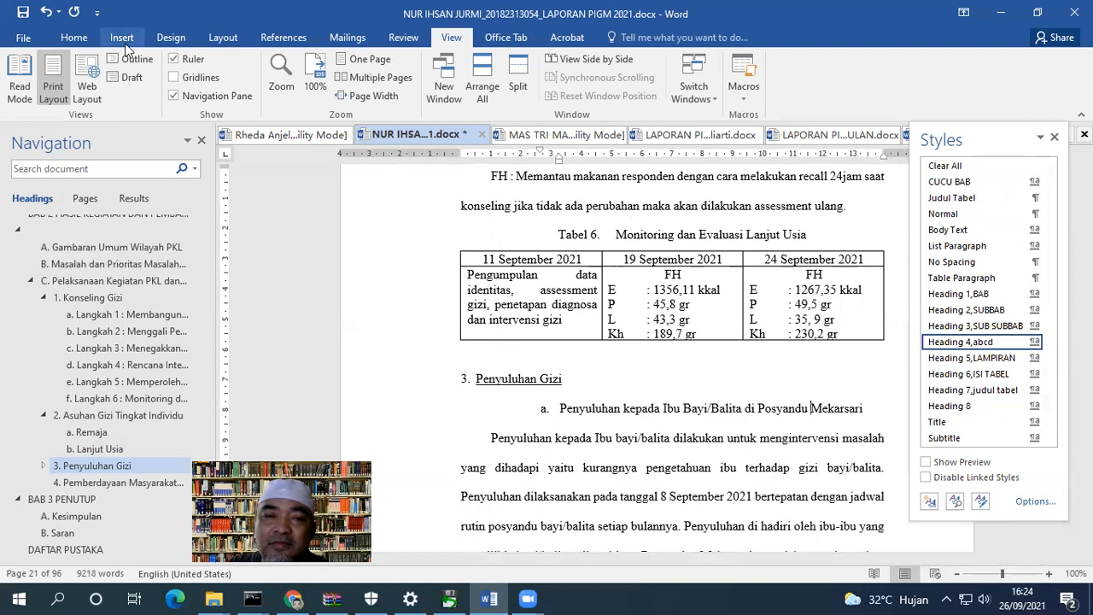
Decrease the indent of the subheading "Penyuluhan kepada Ibu Bayi/Balita di Posyandu Mekarsari" until it sits at the left margin.
left_click(73, 38)
left_click(437, 66)
left_click(436, 66)
left_click(437, 66)
left_click(436, 66)
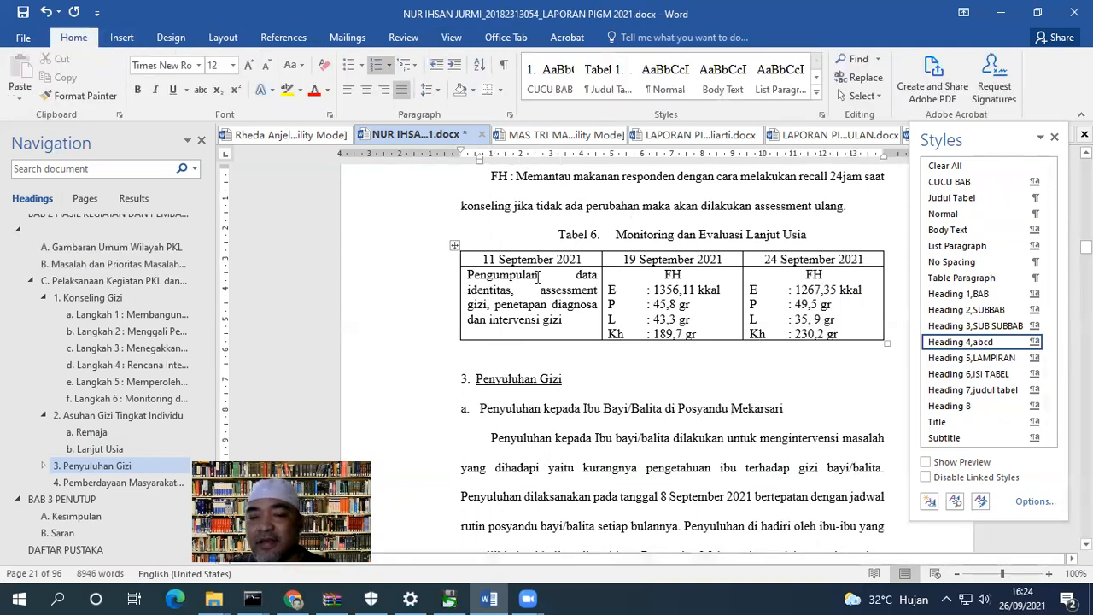
Set the body paragraph under subheading a to 1.5 line spacing and update the Normal style to match it.
scroll(547, 367, "down", 5)
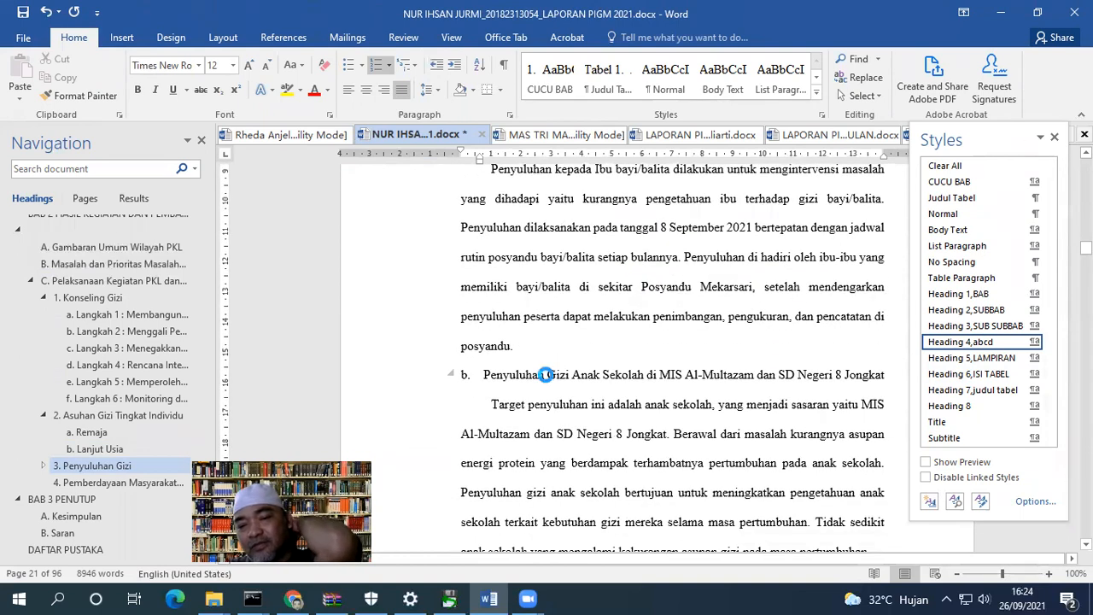
scroll(527, 345, "up", 2)
left_click(527, 342)
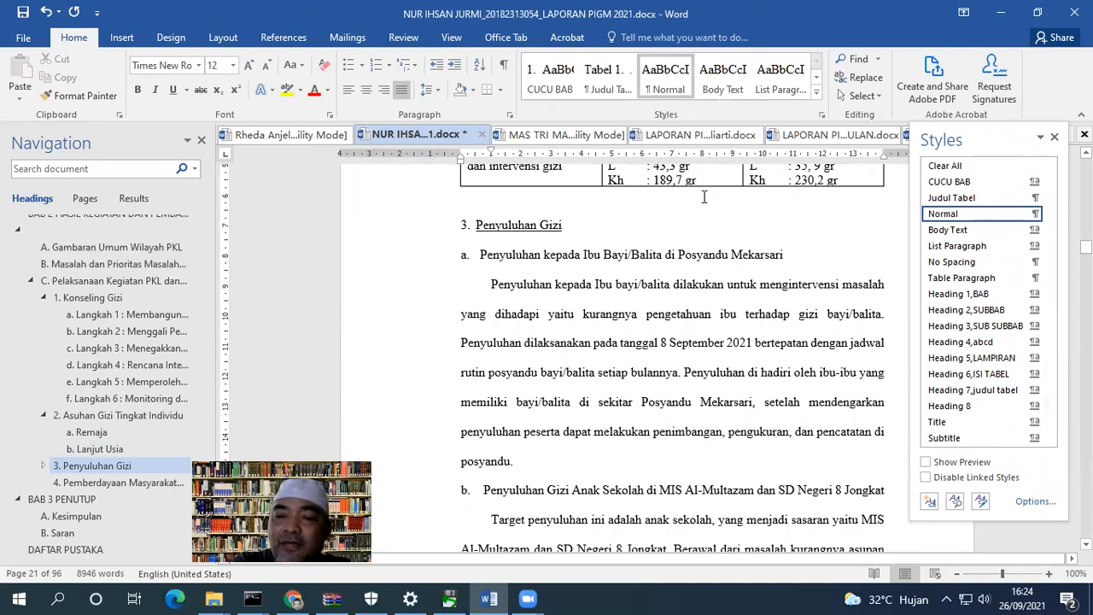
key("ctrl+1")
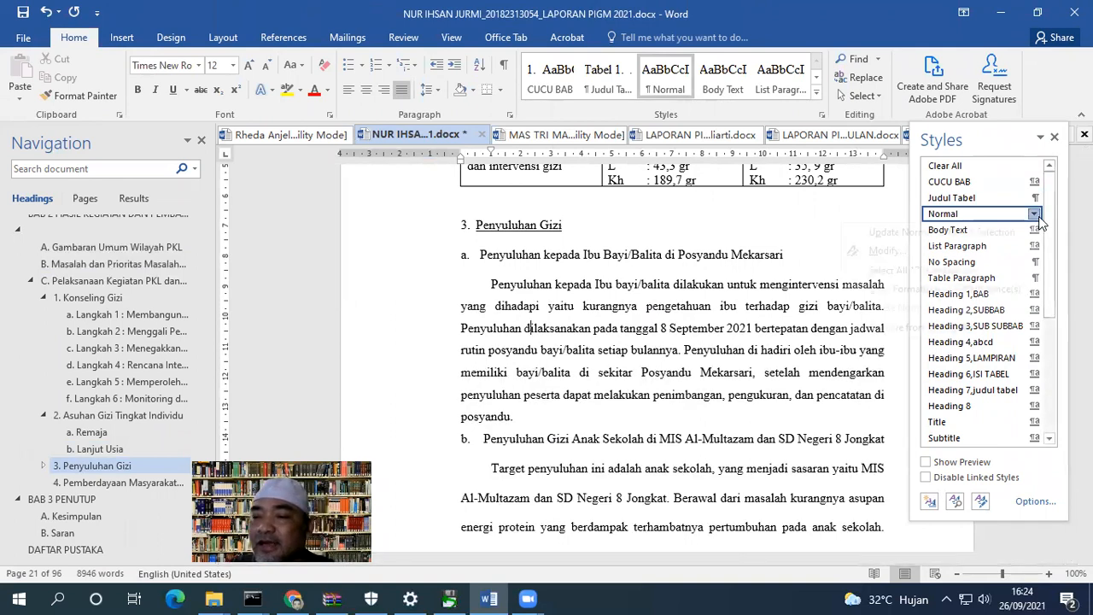
left_click(1034, 213)
left_click(1002, 233)
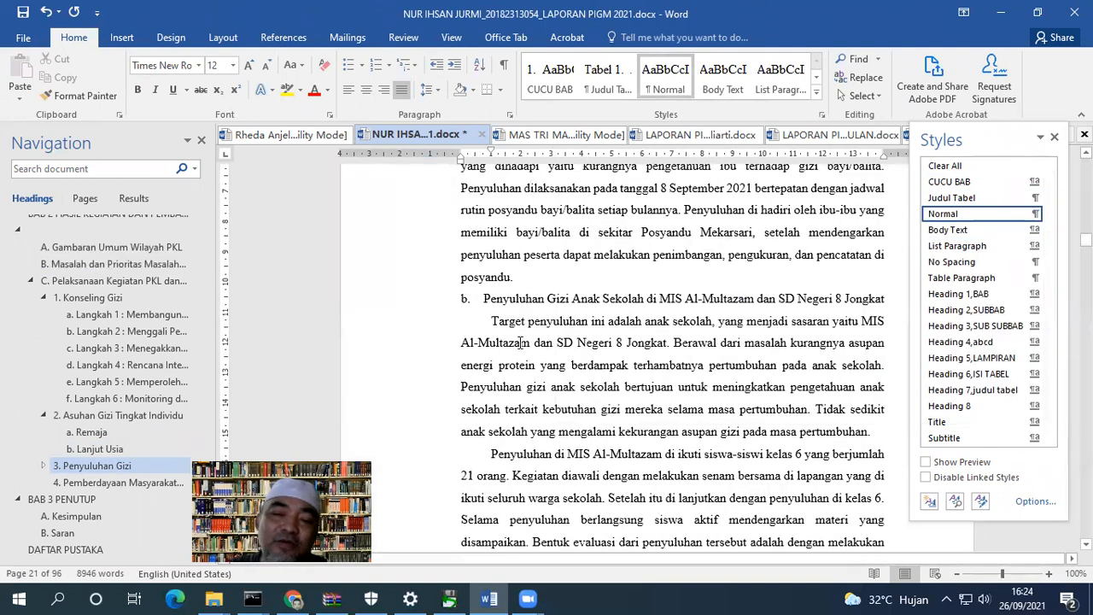
Review the heading and body text formatting from the "Penyuluhan Gizi" section through to the start of BAB 3 PENUTUP.
scroll(523, 342, "down", 10)
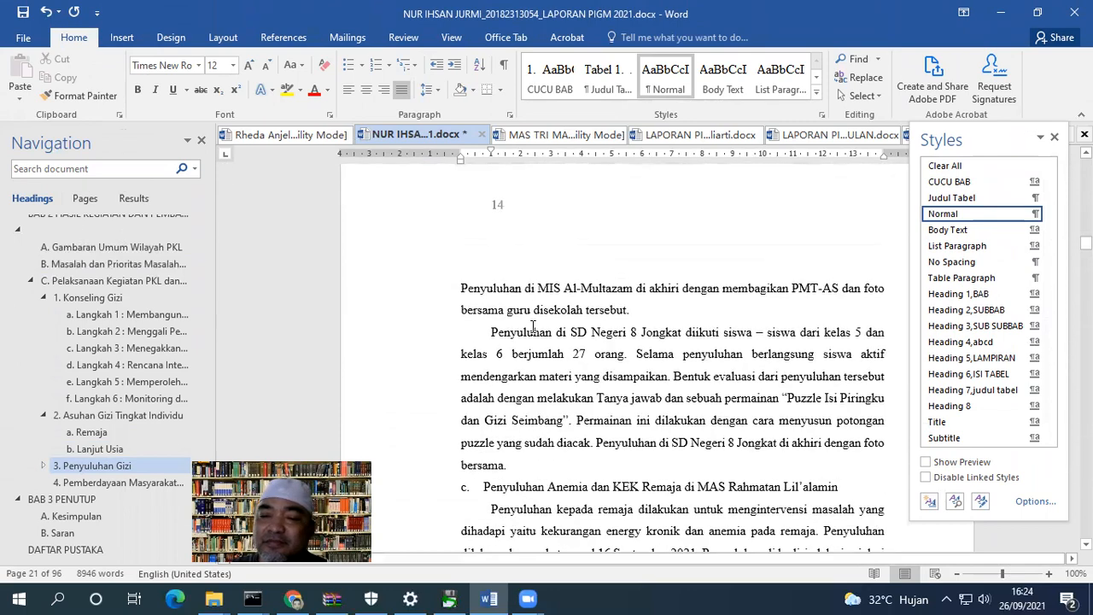
scroll(534, 329, "down", 7)
scroll(538, 330, "down", 8)
scroll(541, 332, "down", 8)
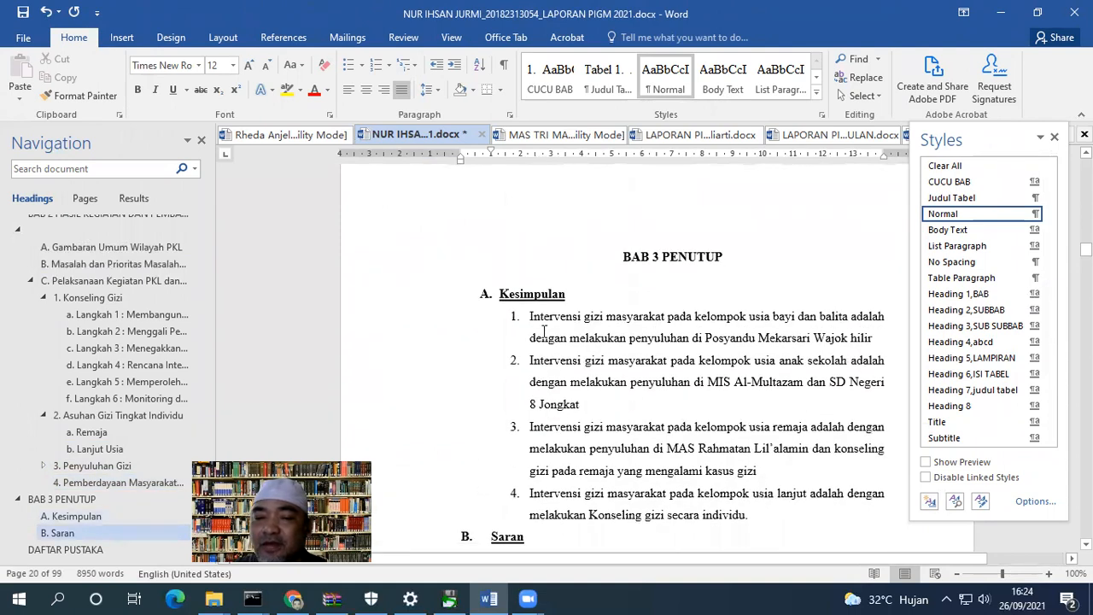
scroll(543, 332, "up", 1)
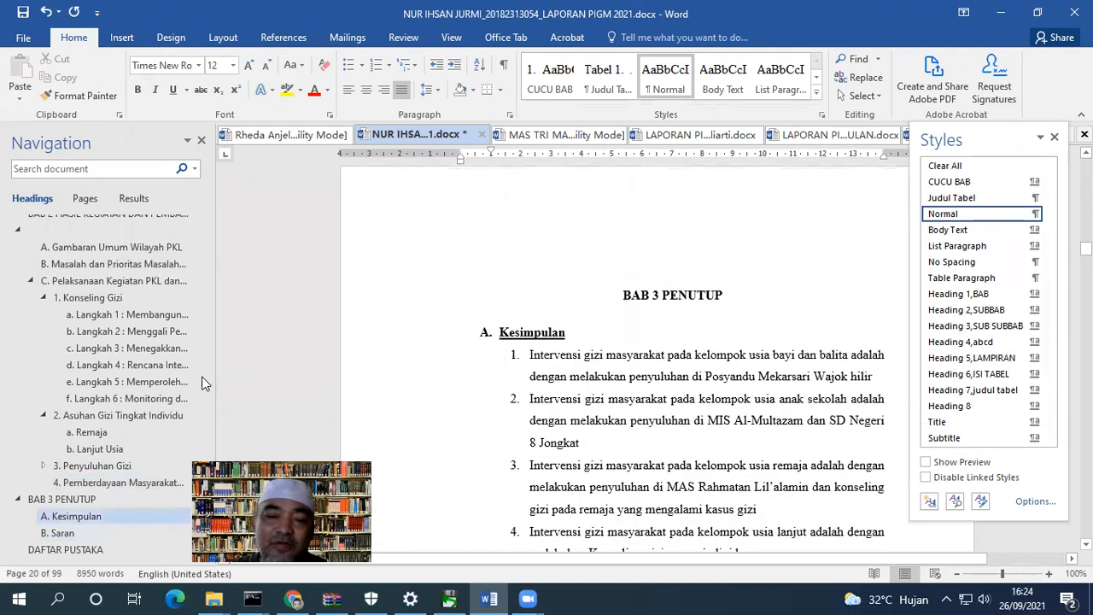
Decrease the indent of the "Mahasiswa" heading under "Manfaat Kegiatan" so it sits at the left margin.
left_click(138, 399)
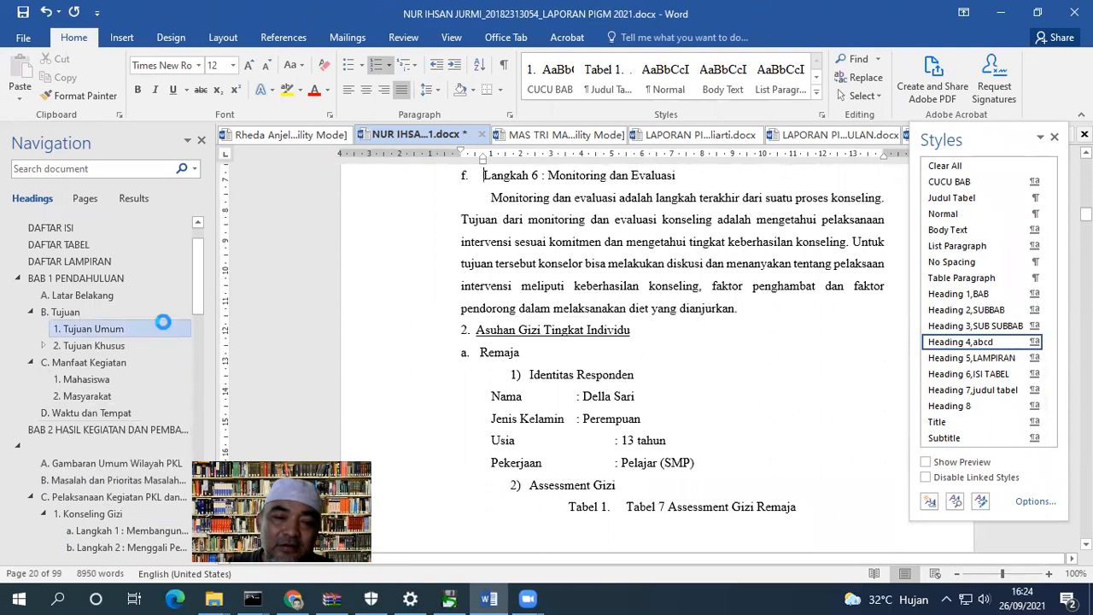
left_click(163, 326)
left_click(621, 220)
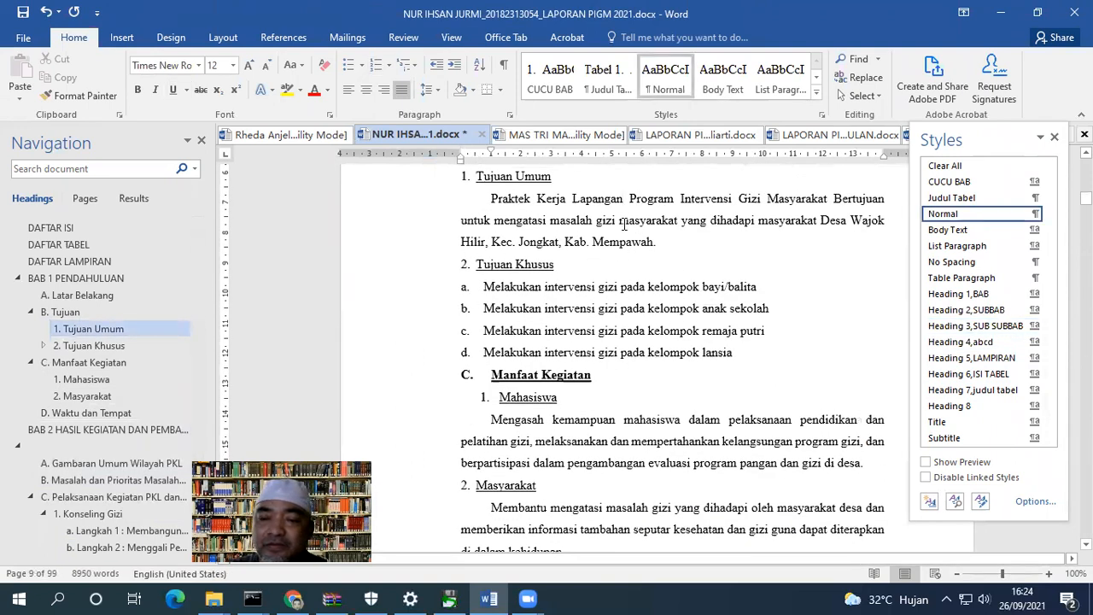
scroll(504, 373, "down", 1)
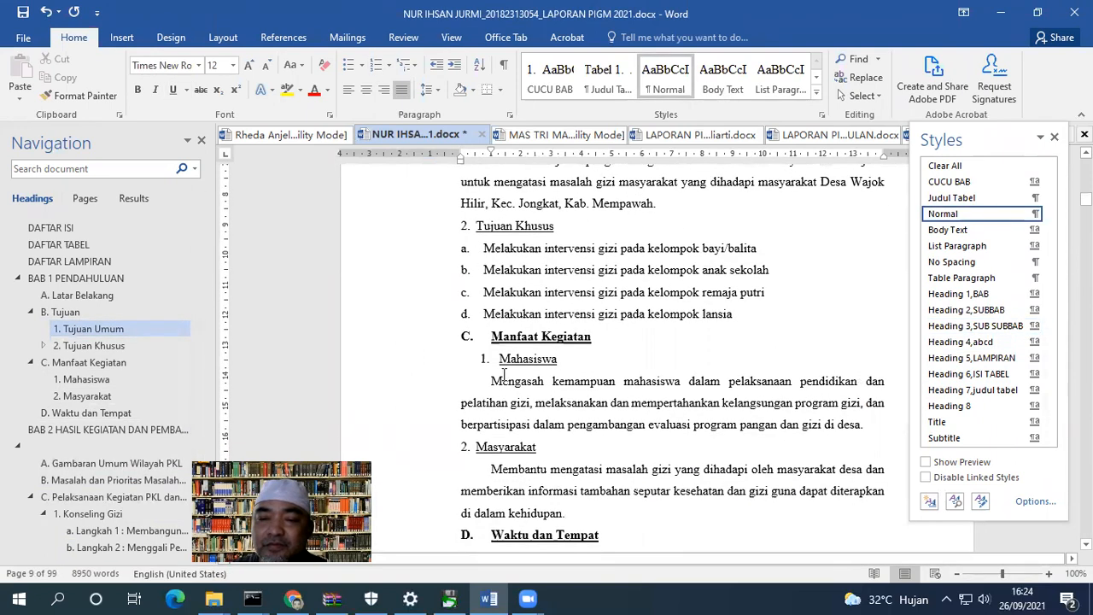
left_click(504, 358)
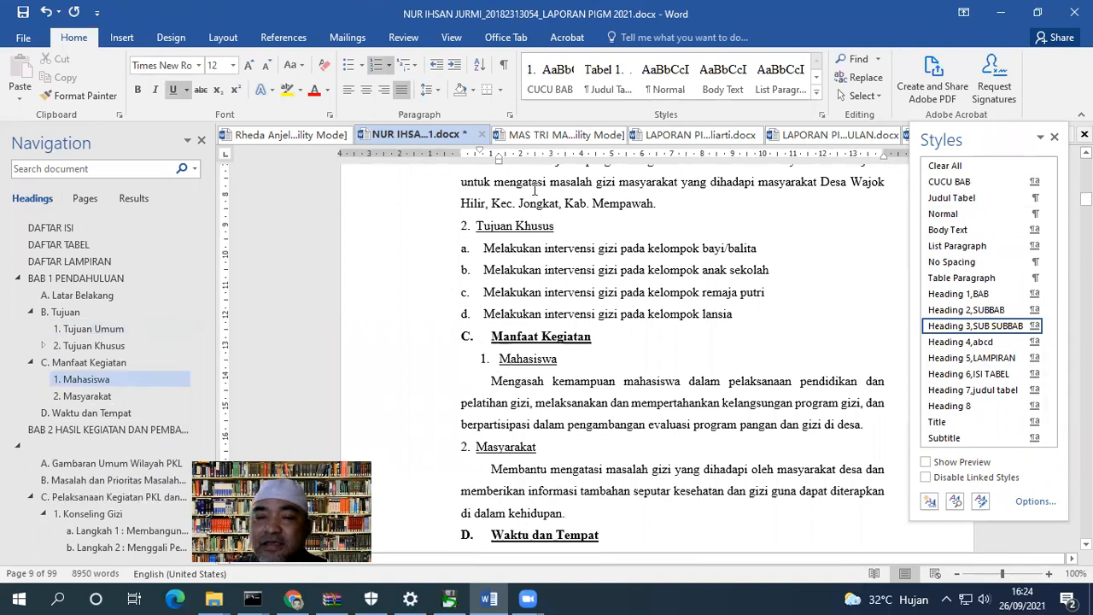
left_click(436, 65)
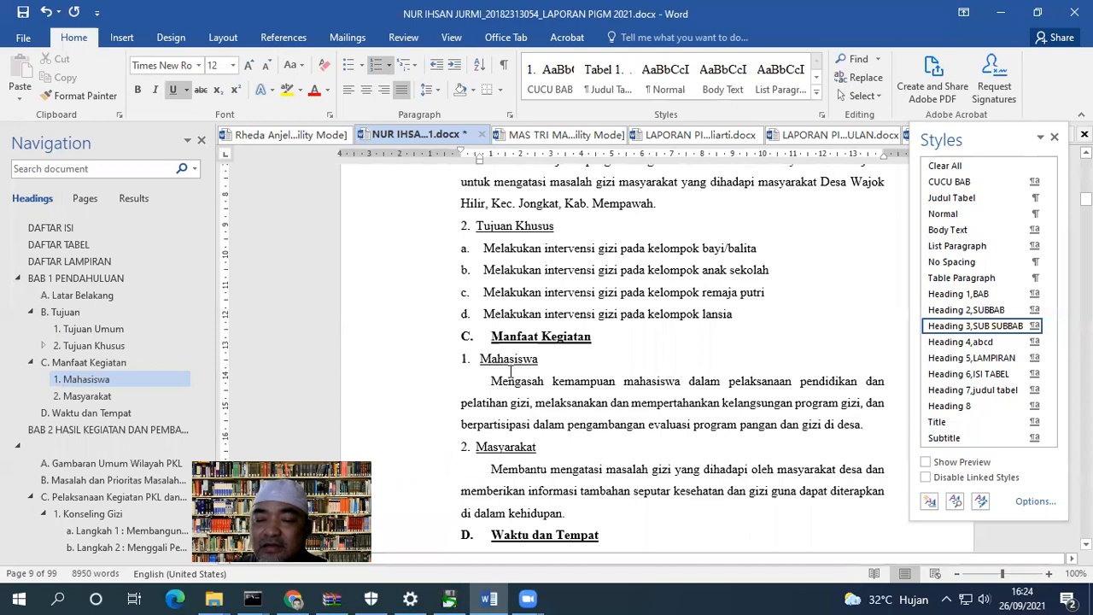
Remove the underline from the BAB 2 heading "Gambaran Umum Wilayah PKL" and update the Heading 2 style to match it.
scroll(511, 376, "down", 2)
scroll(510, 382, "down", 5)
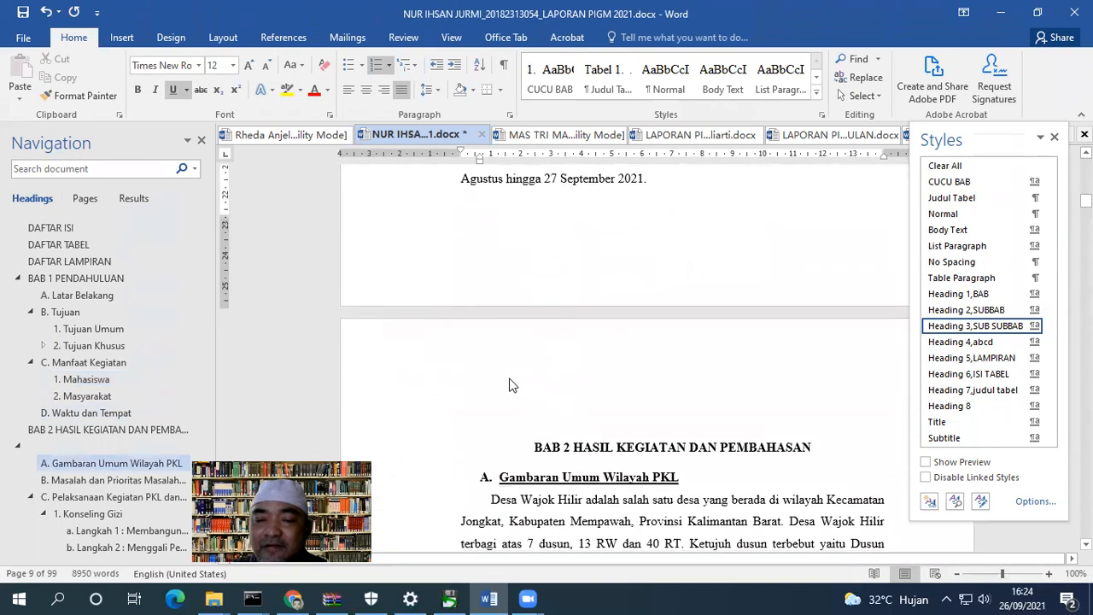
scroll(506, 387, "down", 2)
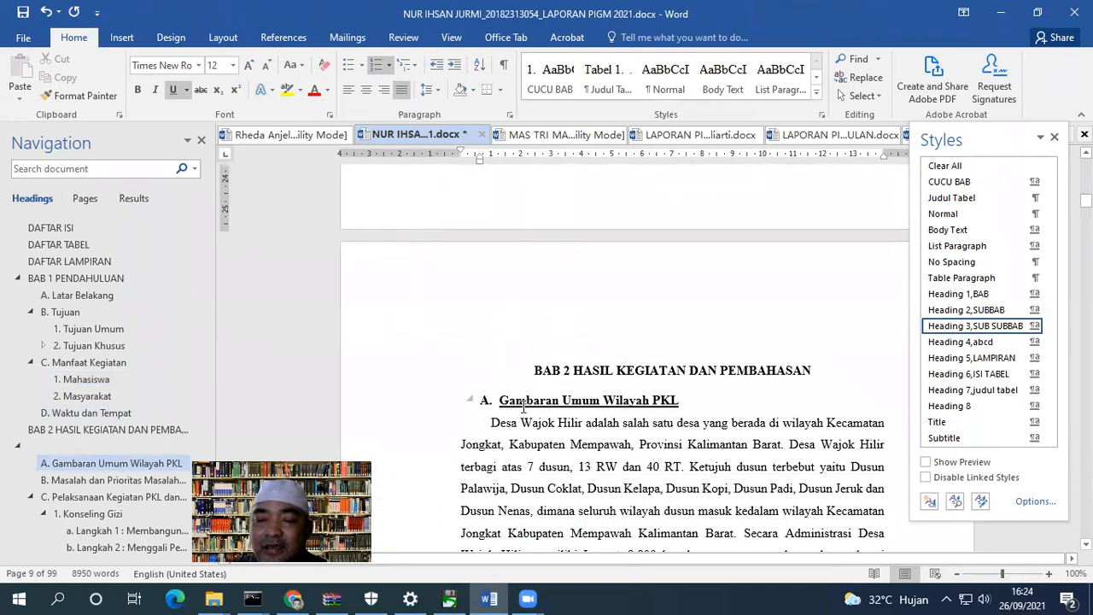
left_click(524, 403)
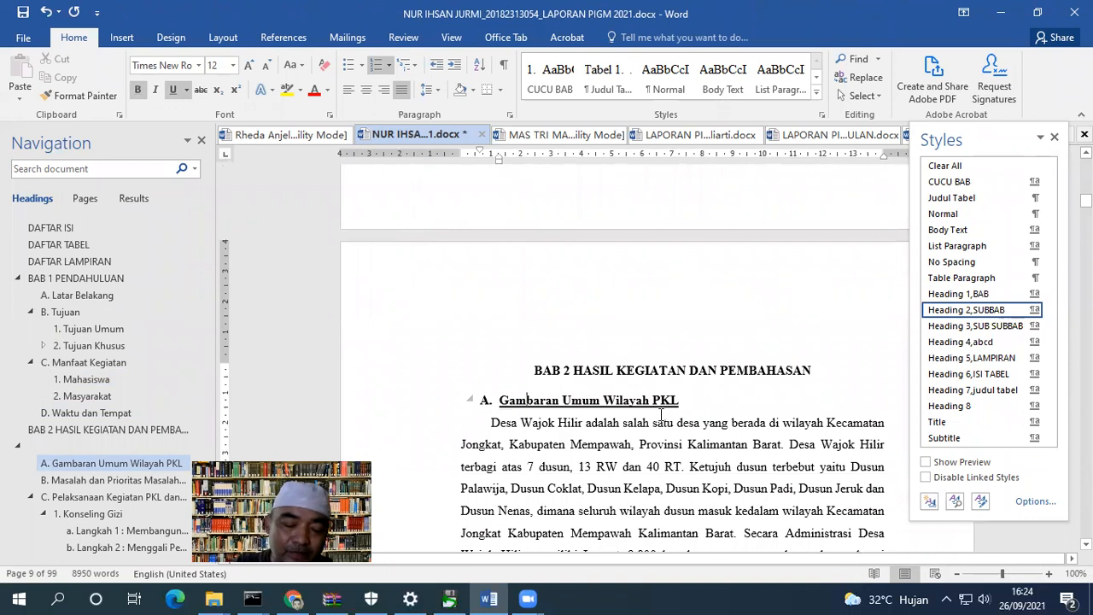
key("ctrl+u")
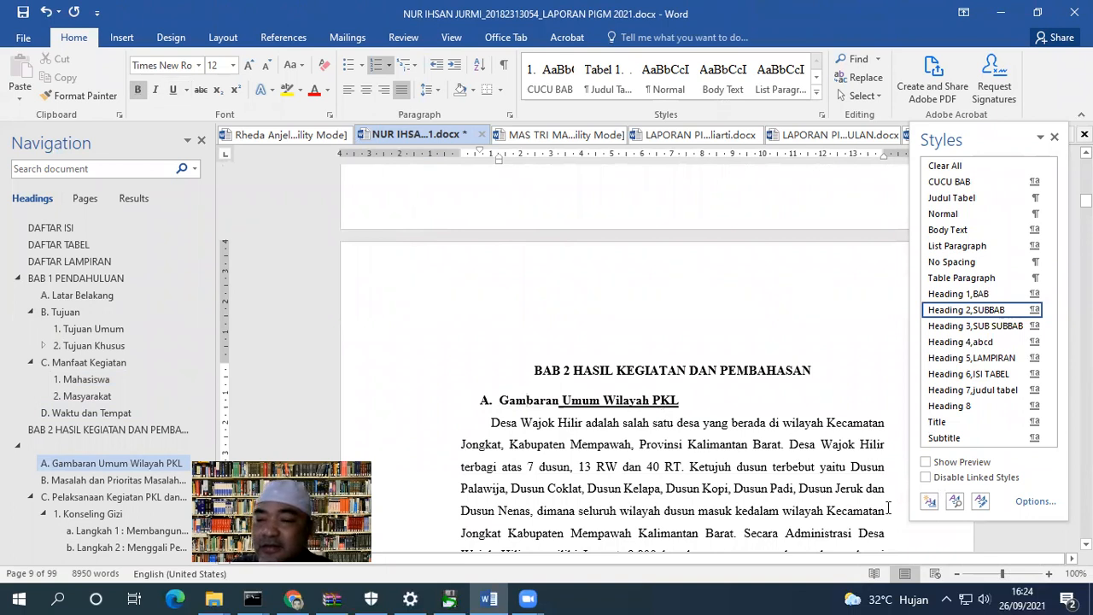
left_click(1034, 310)
left_click(1012, 328)
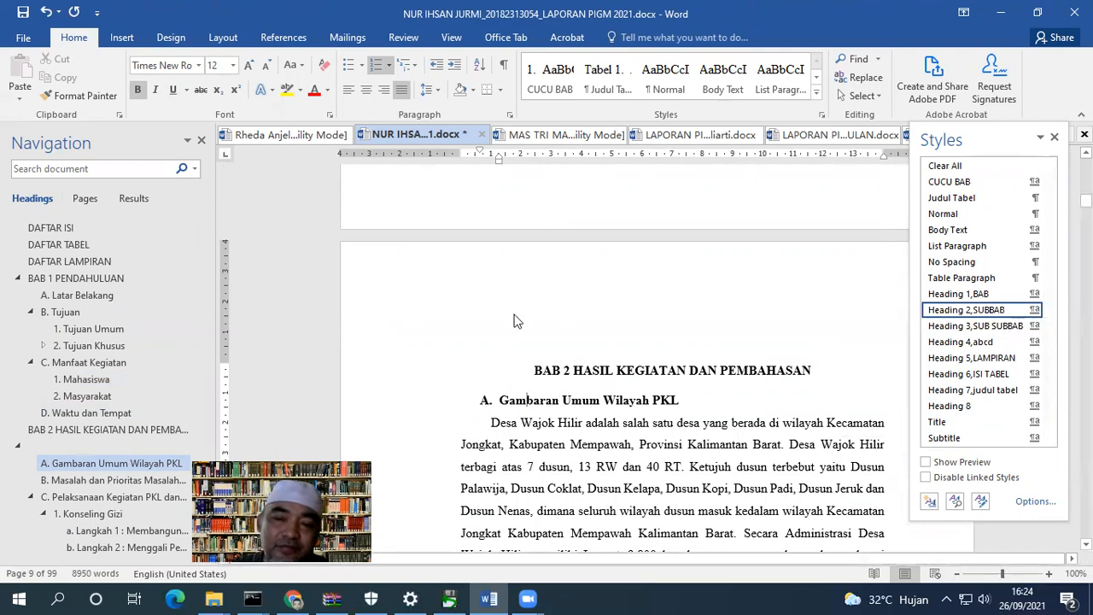
Decrease the indent of the heading "Gambaran Umum Wilayah PKL" to the left margin and save the report.
left_click(436, 64)
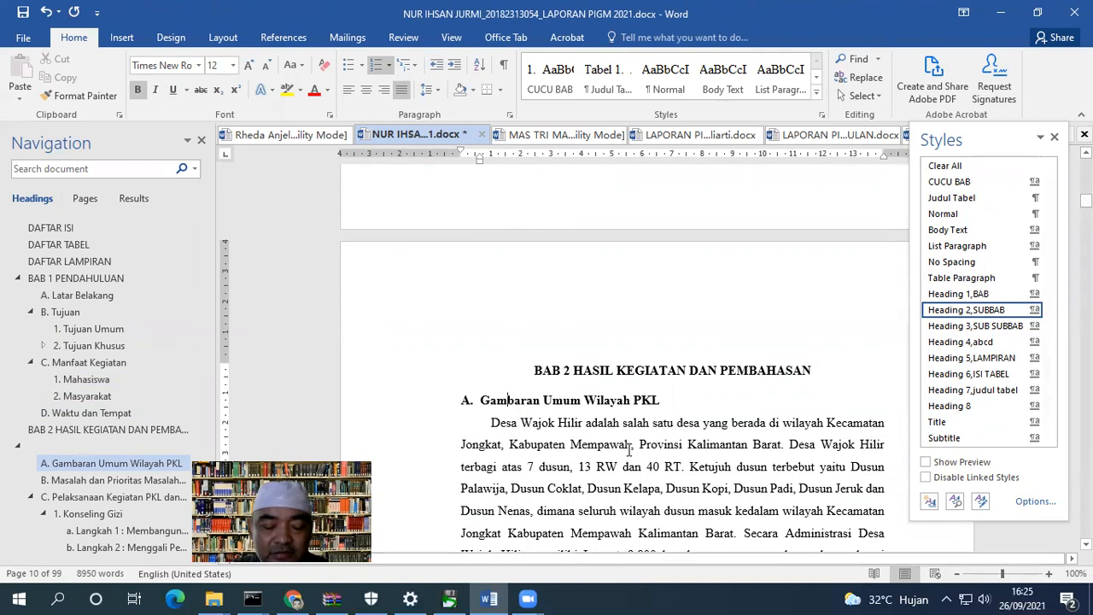
key("ctrl+s")
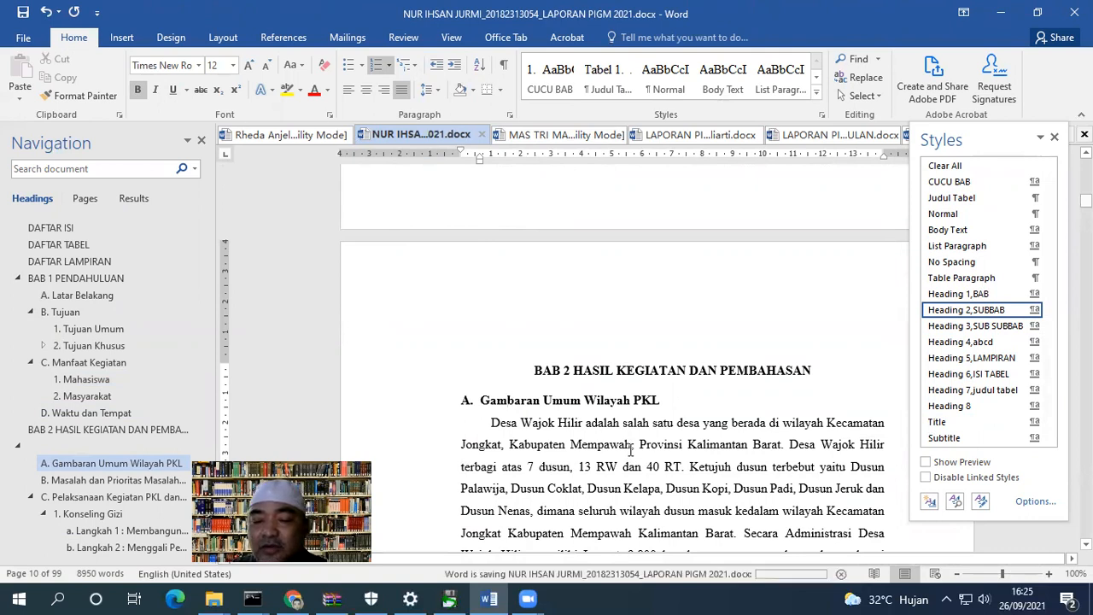
left_click(688, 549)
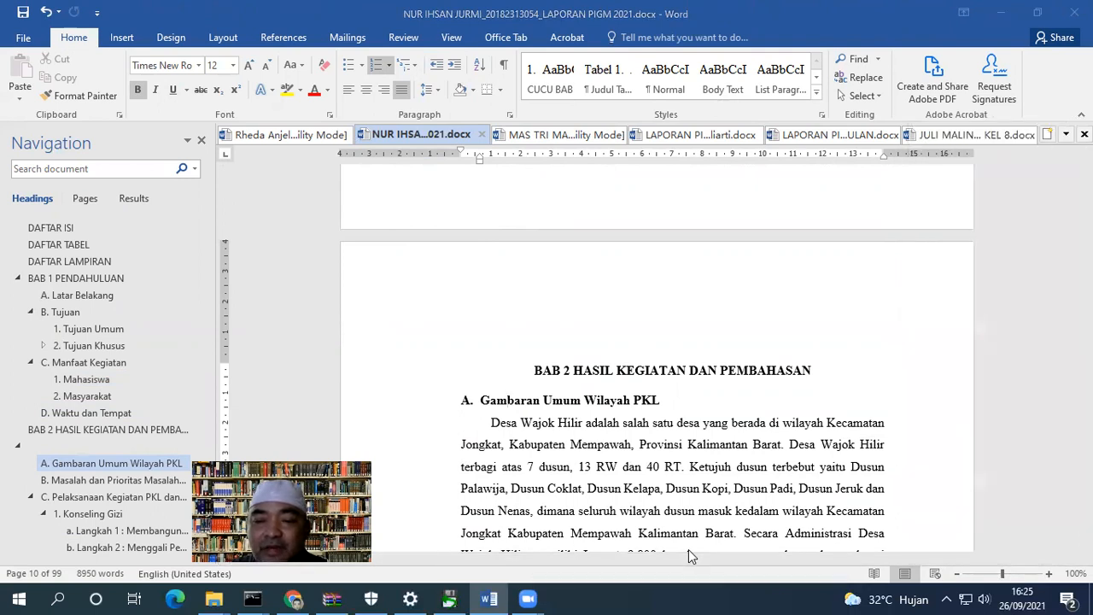